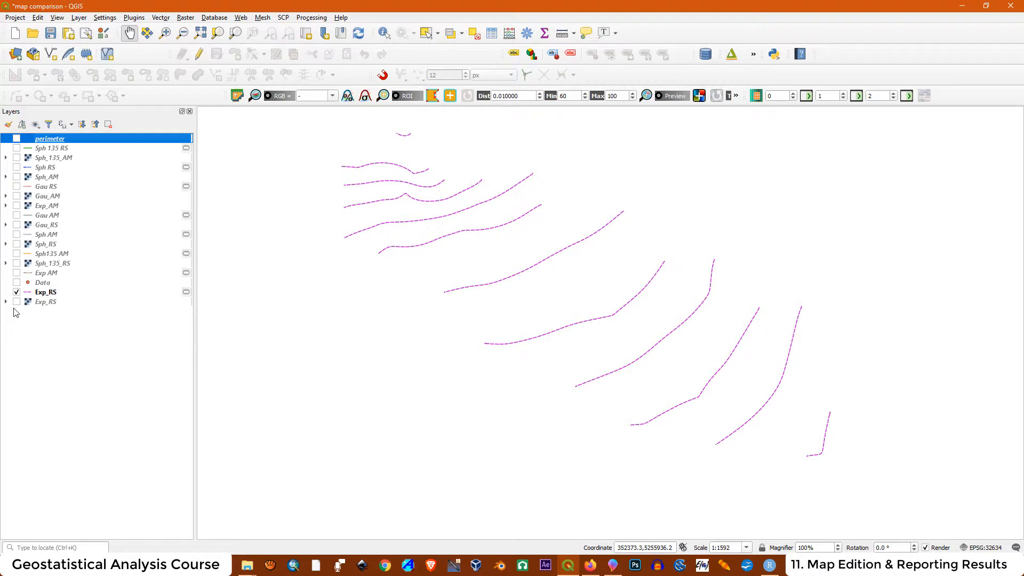
View the Exp_RS raster and the Exp_RS contour lines one at a time, leaving both layers hidden.
{"action": "left_click", "coordinate": [17, 292]}
{"action": "left_click", "coordinate": [17, 302]}
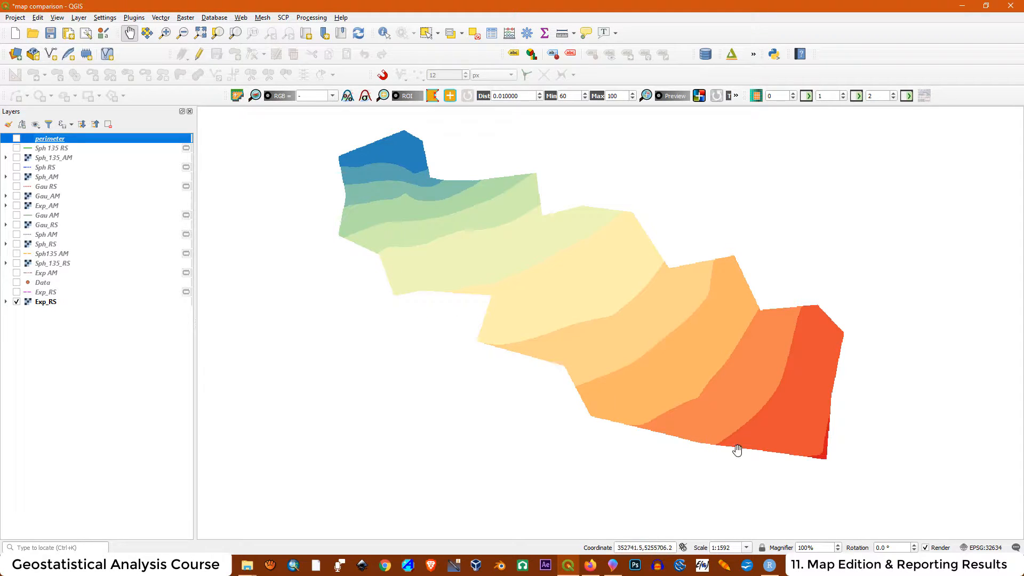
{"action": "left_click", "coordinate": [16, 302]}
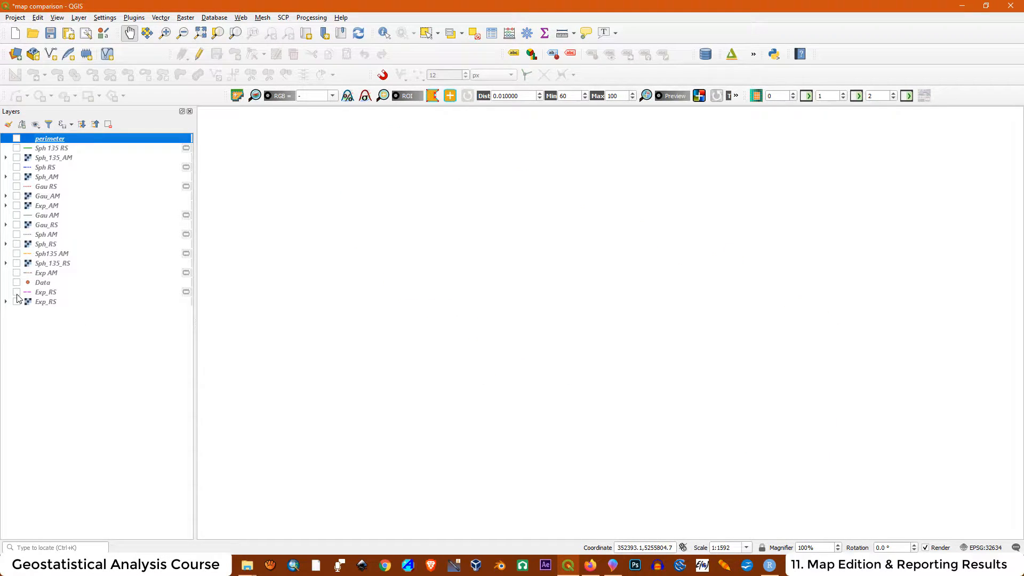
{"action": "left_click", "coordinate": [16, 293]}
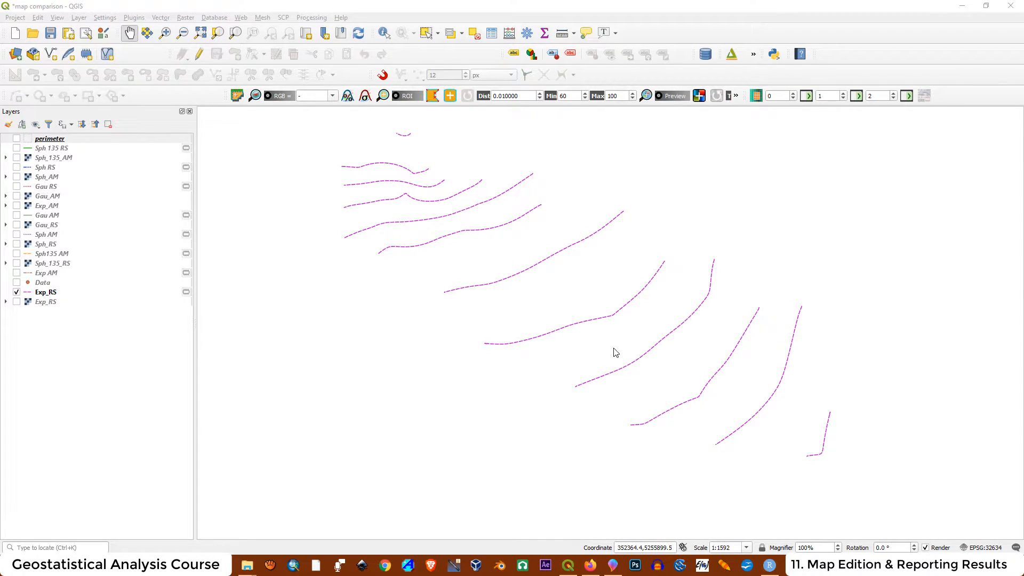
{"action": "left_click", "coordinate": [17, 292]}
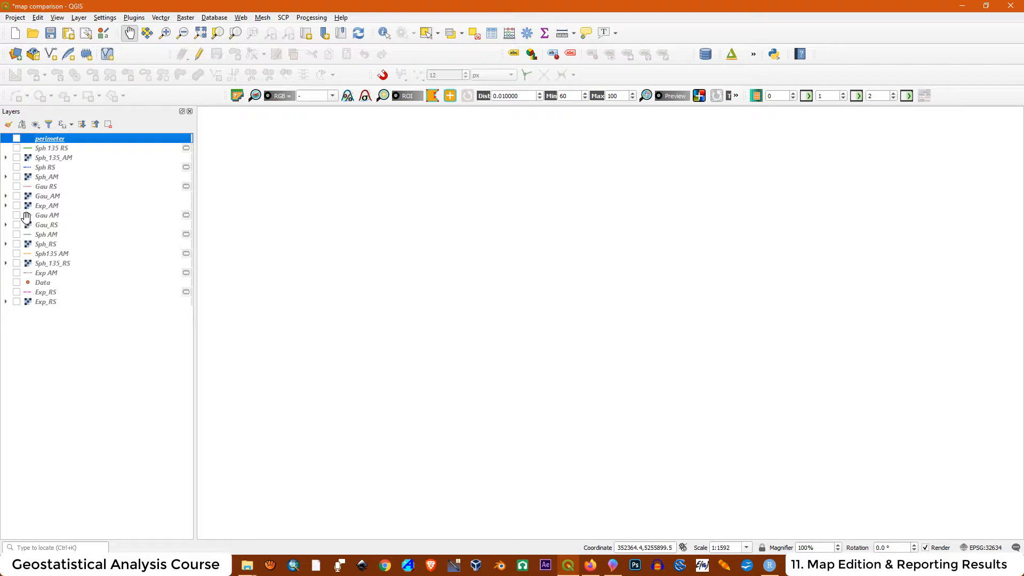
View the Sph RS and Sph 135 RS contour layers one at a time, hiding each again.
{"action": "left_click", "coordinate": [17, 167]}
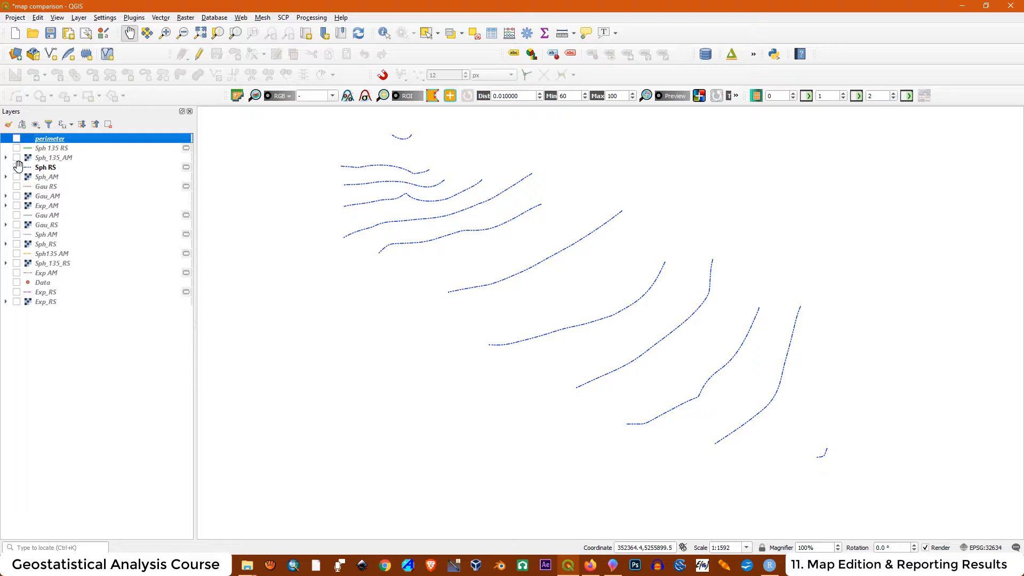
{"action": "left_click", "coordinate": [17, 167]}
{"action": "left_click", "coordinate": [16, 149]}
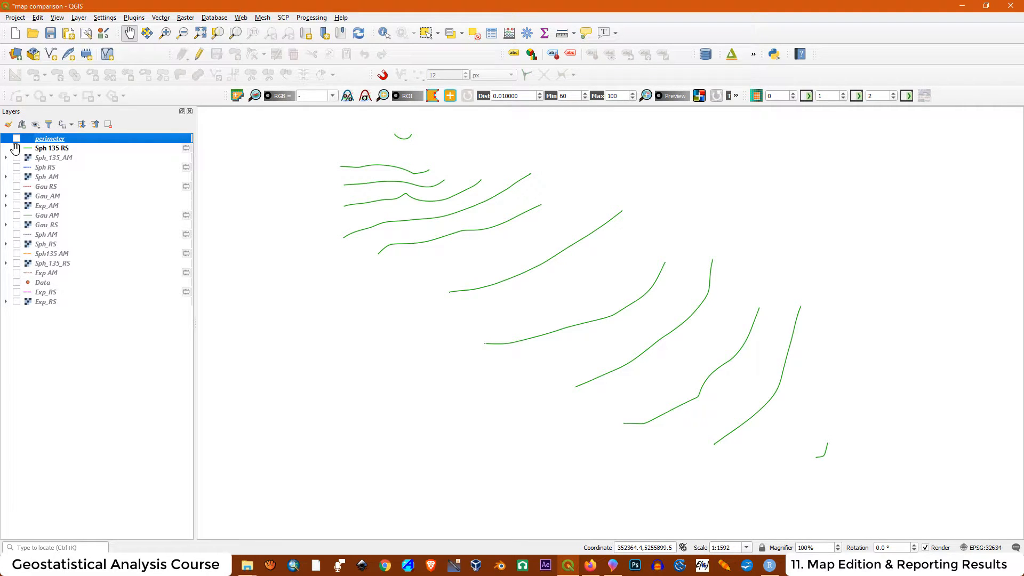
{"action": "left_click", "coordinate": [16, 148]}
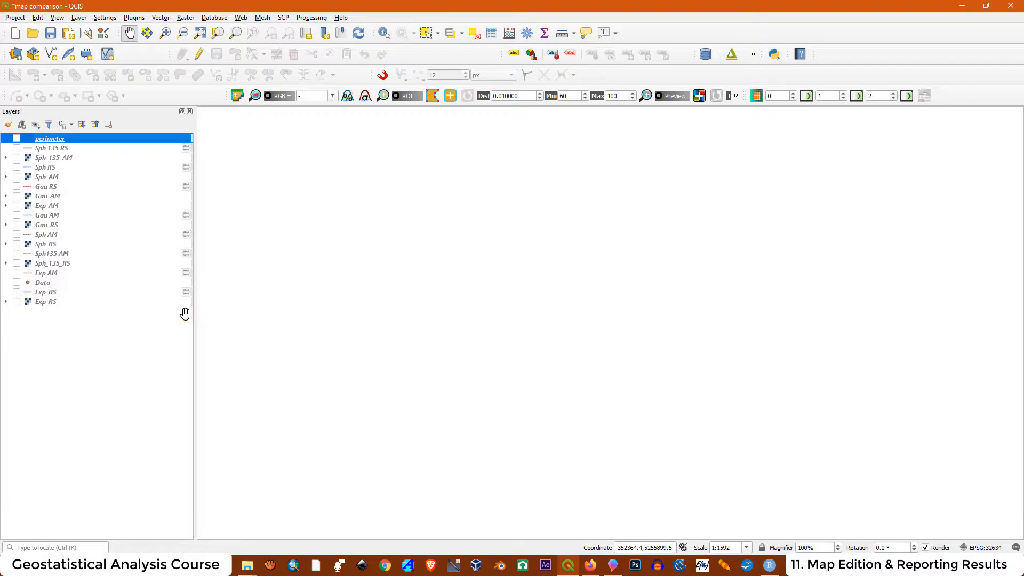
Show the Sph AM contour layer and inspect the shape of its lines up close.
{"action": "left_click", "coordinate": [15, 234]}
{"action": "scroll", "coordinate": [368, 176], "scroll_direction": "up", "scroll_amount": 3}
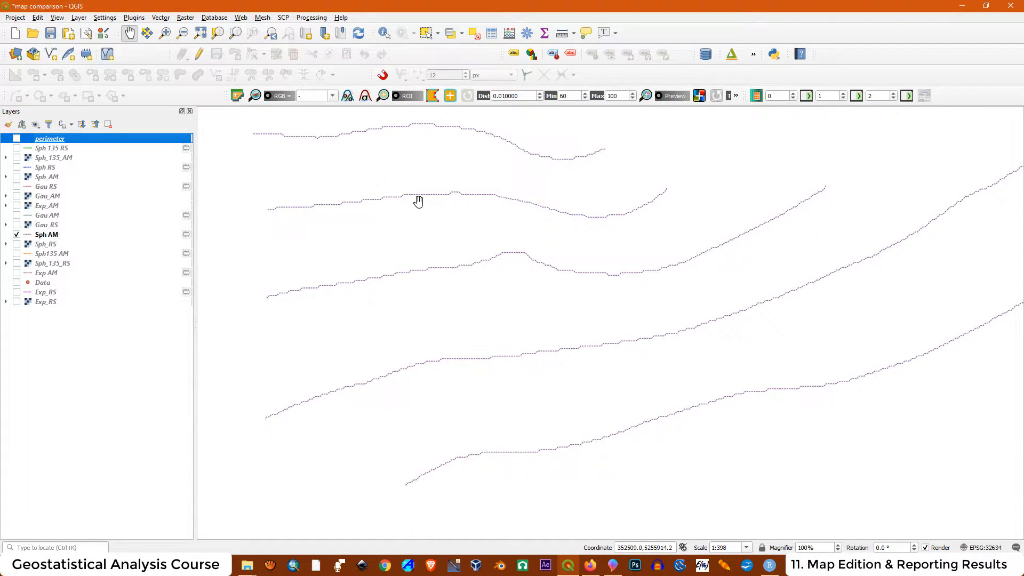
{"action": "scroll", "coordinate": [366, 210], "scroll_direction": "down", "scroll_amount": 2}
{"action": "scroll", "coordinate": [357, 244], "scroll_direction": "up", "scroll_amount": 1}
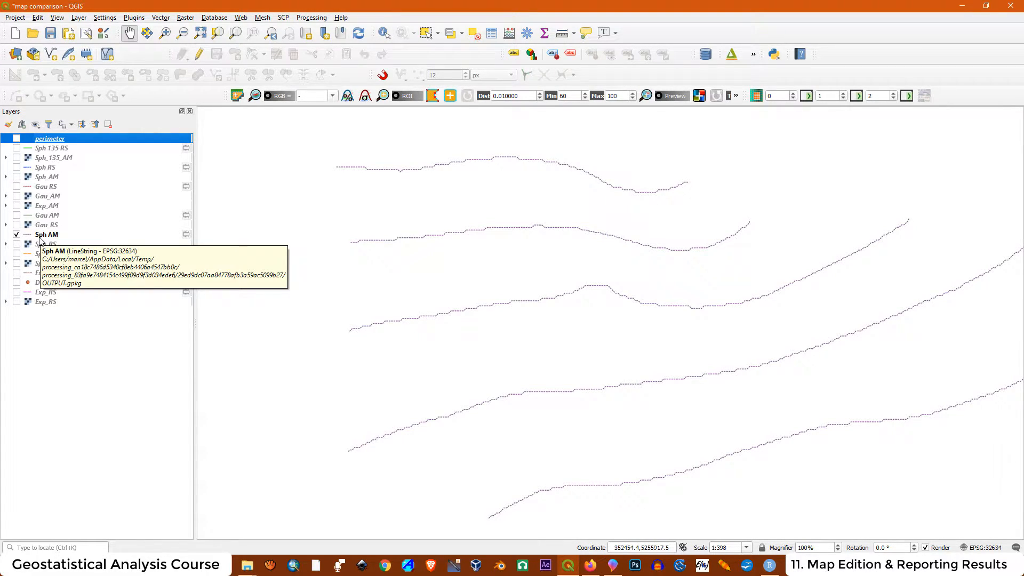
Move the Sph AM contours directly above the Sph_AM raster, displaying the raster only for a brief comparison.
{"action": "left_click", "coordinate": [16, 177]}
{"action": "left_click_drag", "start_coordinate": [56, 242], "coordinate": [60, 171]}
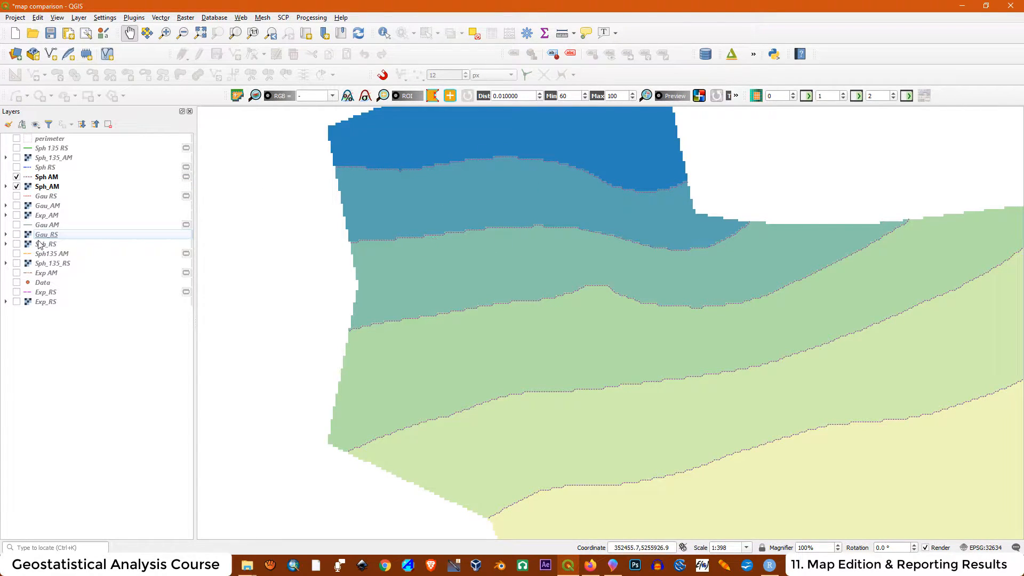
{"action": "left_click", "coordinate": [16, 186]}
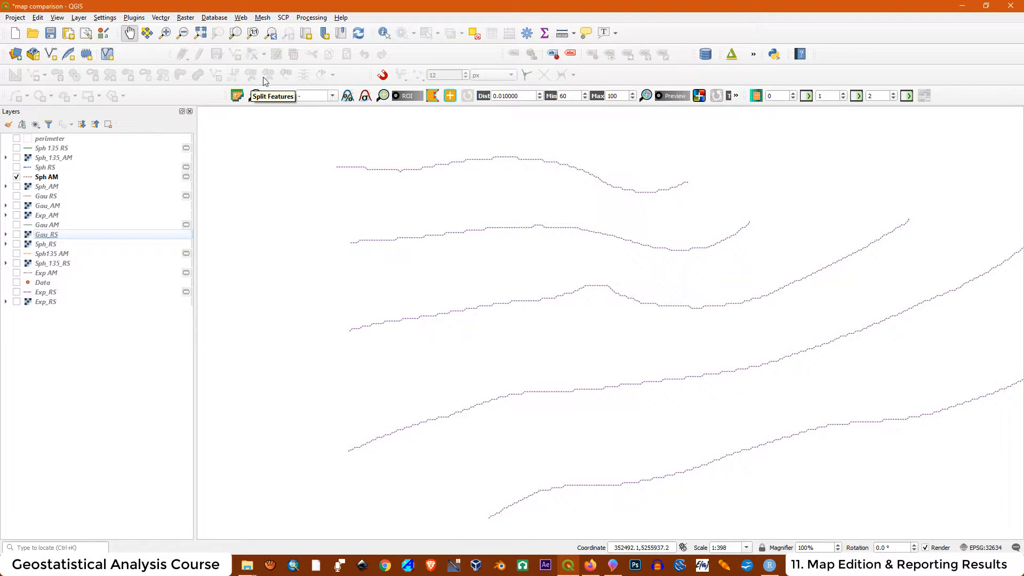
Find the GRASS v.generalize algorithm in the Processing Toolbox by searching "generali" and open it.
{"action": "left_click", "coordinate": [310, 17]}
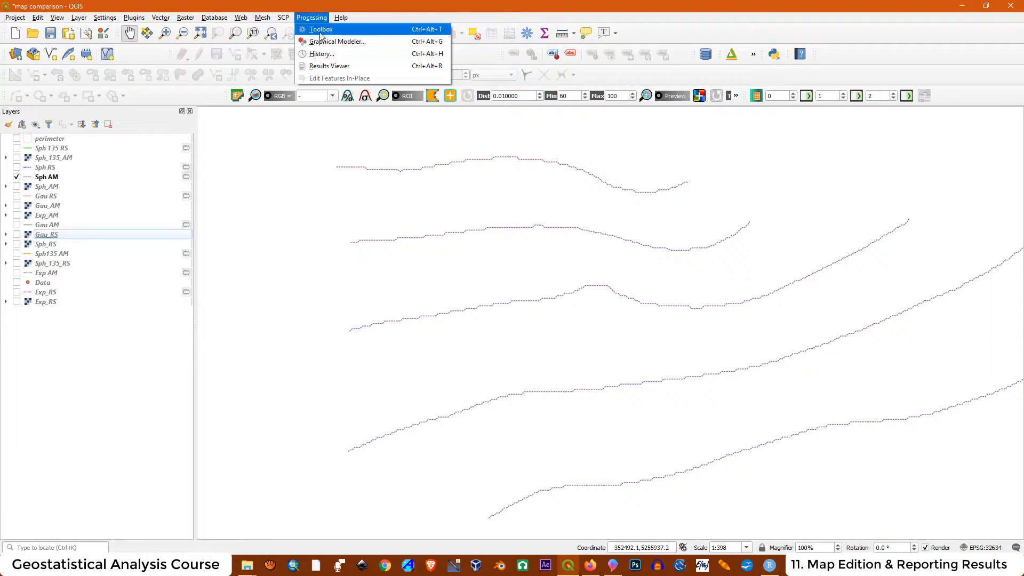
{"action": "left_click", "coordinate": [321, 33]}
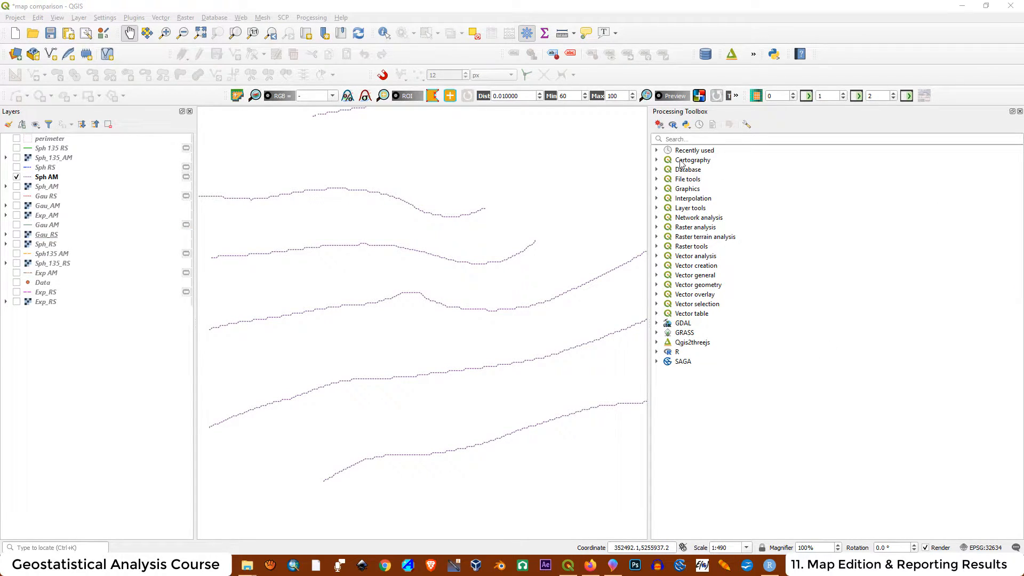
{"action": "left_click", "coordinate": [669, 139]}
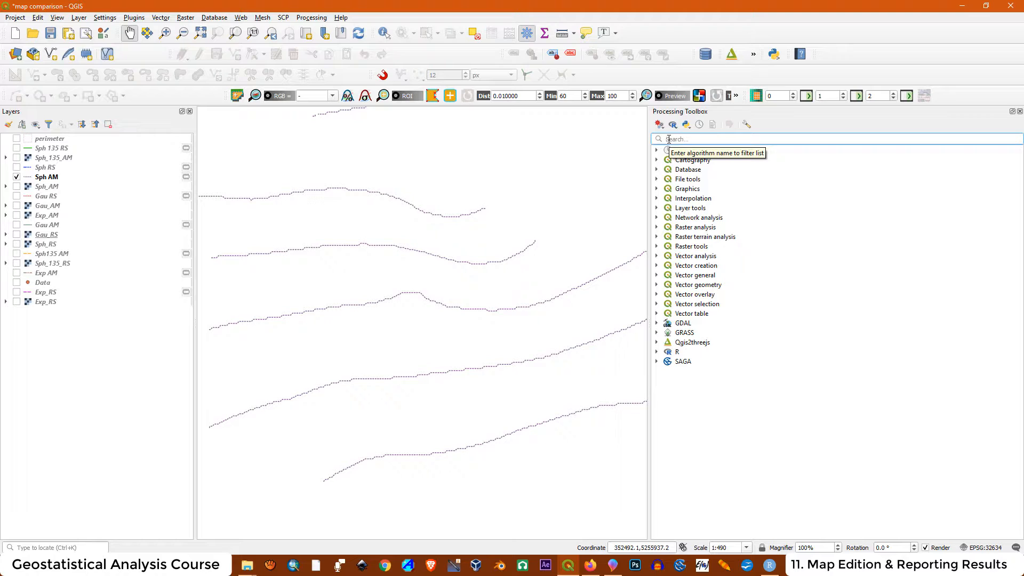
{"action": "type", "text": "generali"}
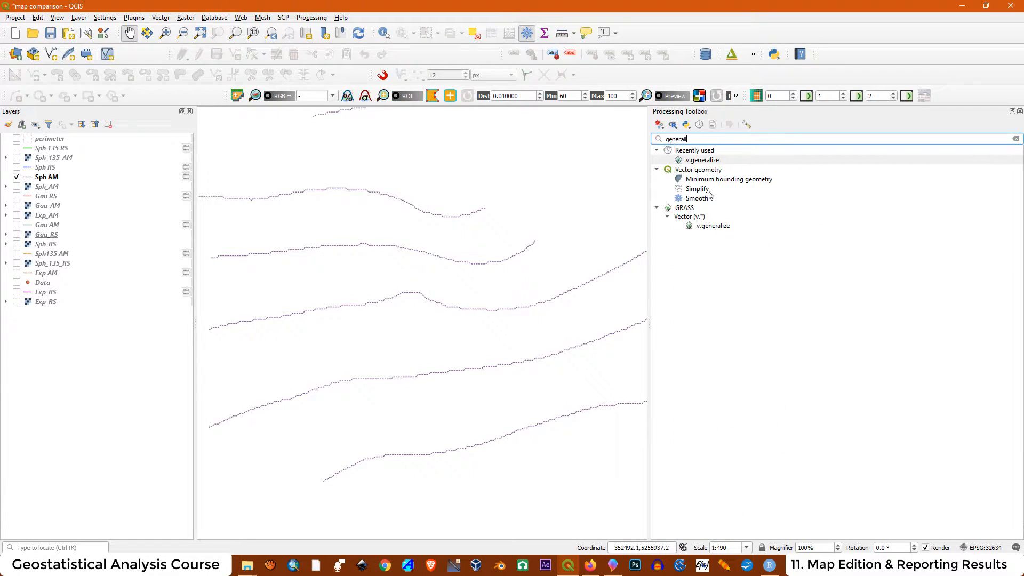
{"action": "left_click", "coordinate": [715, 226]}
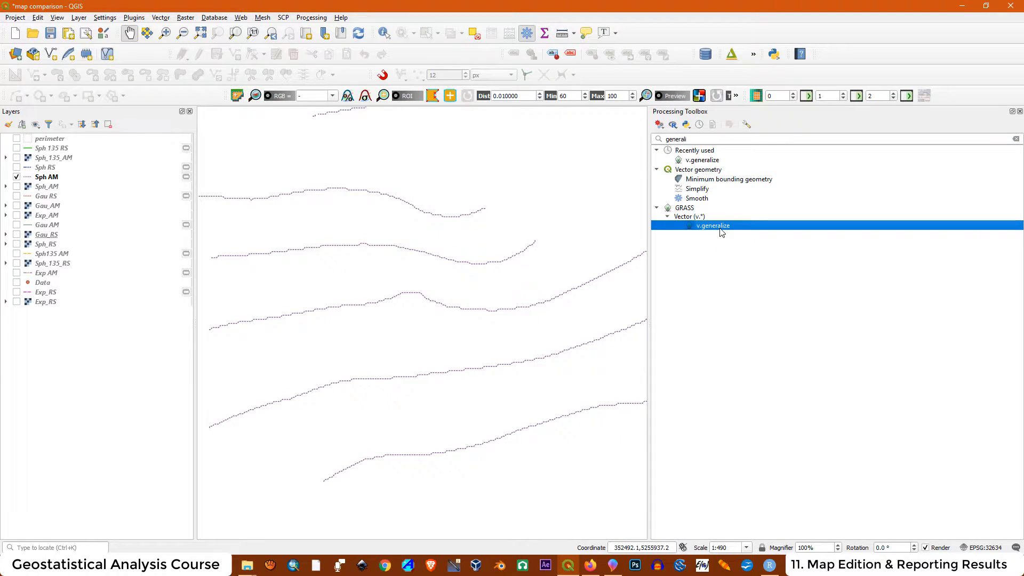
{"action": "double_click", "coordinate": [717, 226]}
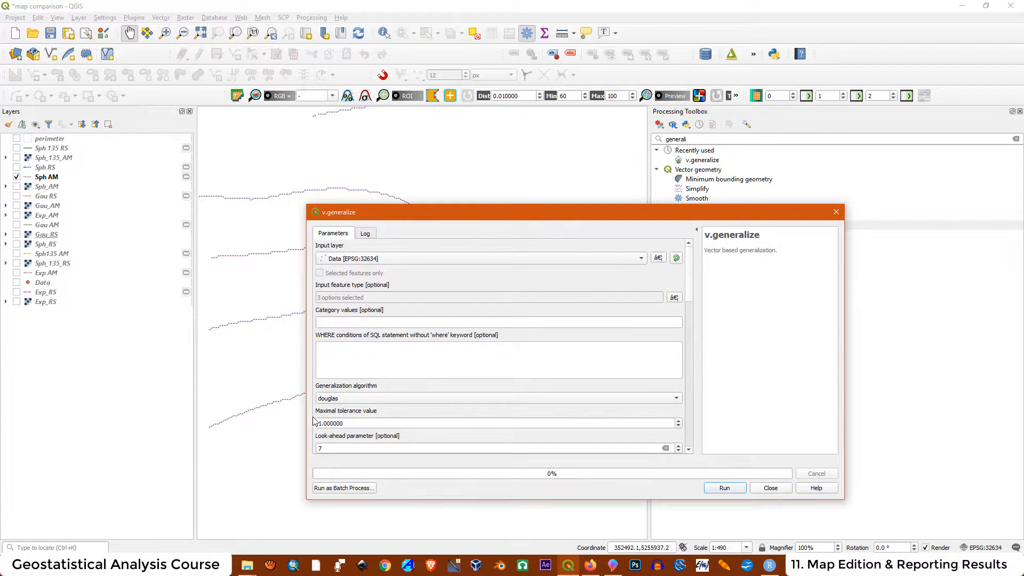
Generalize the Sph AM layer with the snakes algorithm, keeping the other parameters at their defaults and saving to temporary files.
{"action": "left_click", "coordinate": [358, 260]}
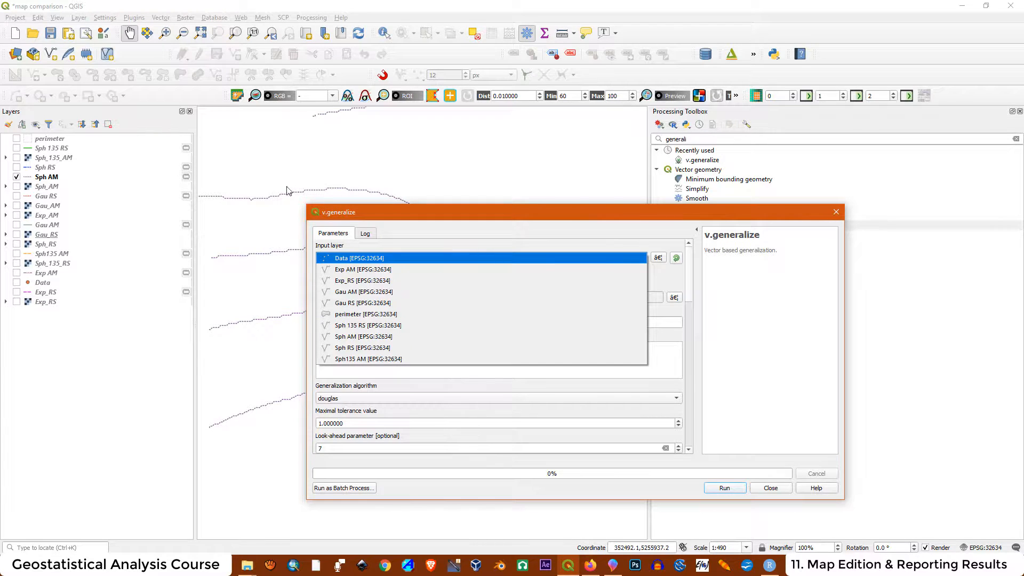
{"action": "left_click", "coordinate": [345, 336]}
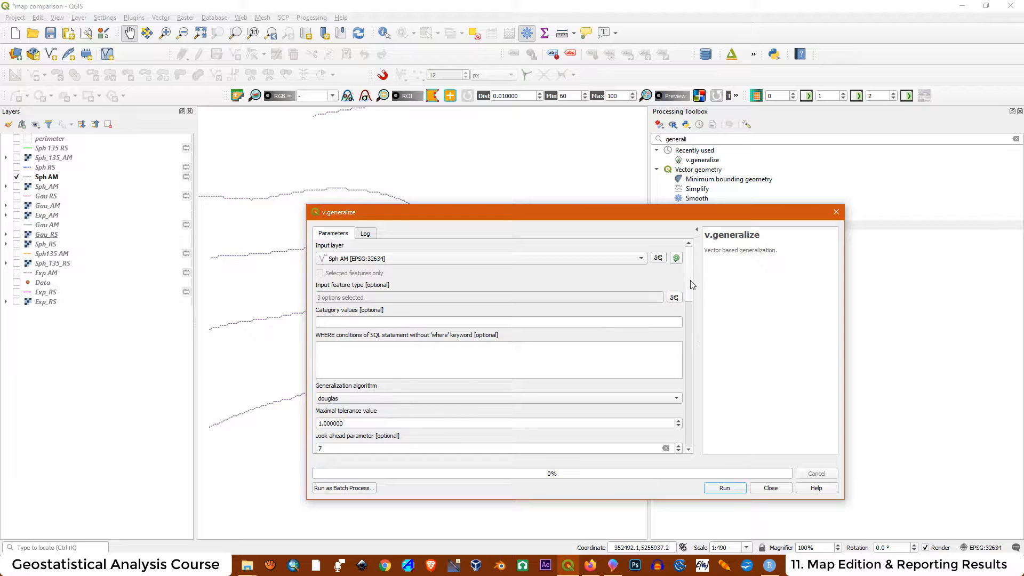
{"action": "scroll", "coordinate": [692, 284], "scroll_direction": "down", "scroll_amount": 3}
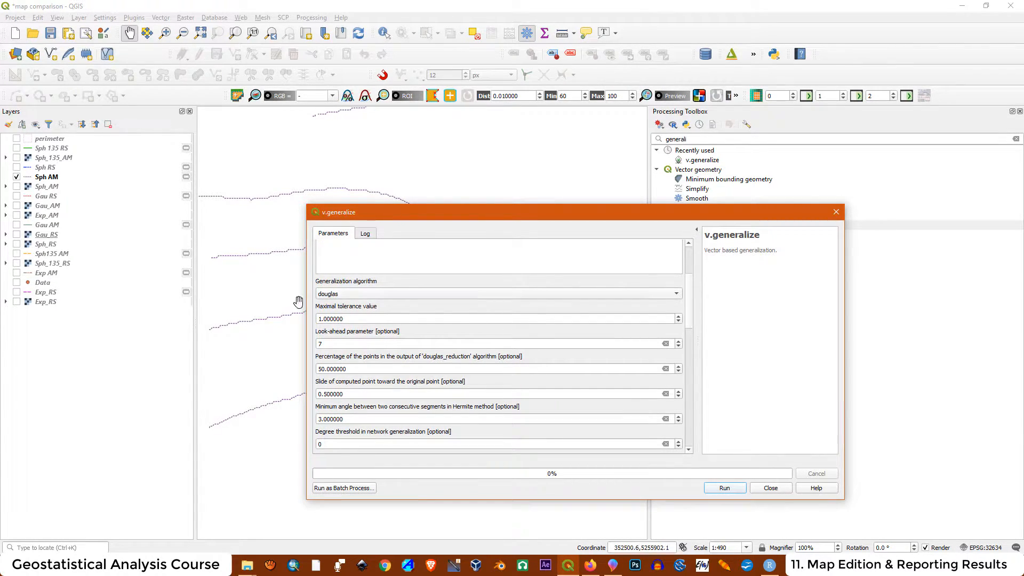
{"action": "left_click", "coordinate": [323, 296]}
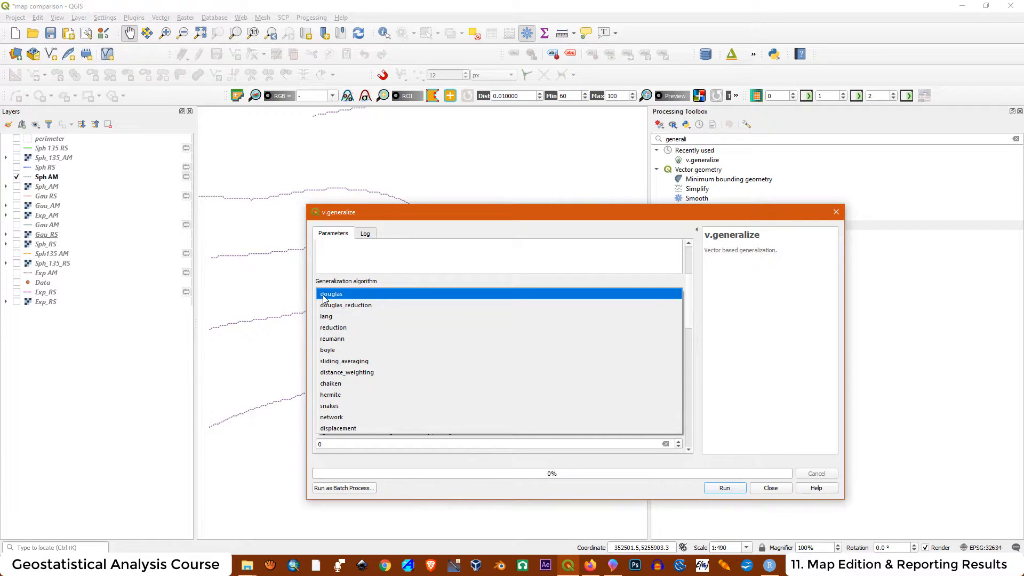
{"action": "left_click", "coordinate": [356, 407]}
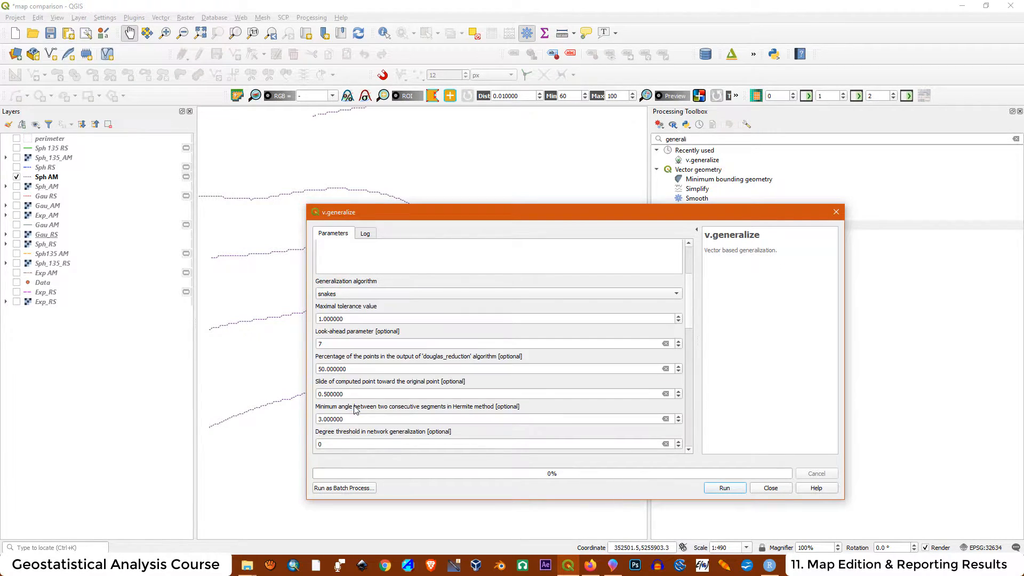
{"action": "scroll", "coordinate": [689, 309], "scroll_direction": "down", "scroll_amount": 2}
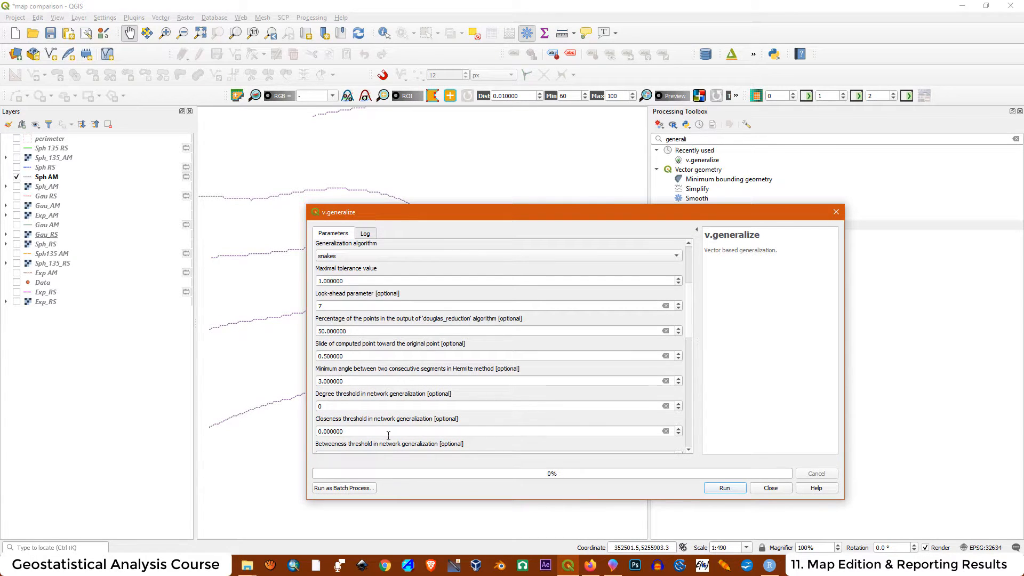
{"action": "scroll", "coordinate": [689, 319], "scroll_direction": "down", "scroll_amount": 2}
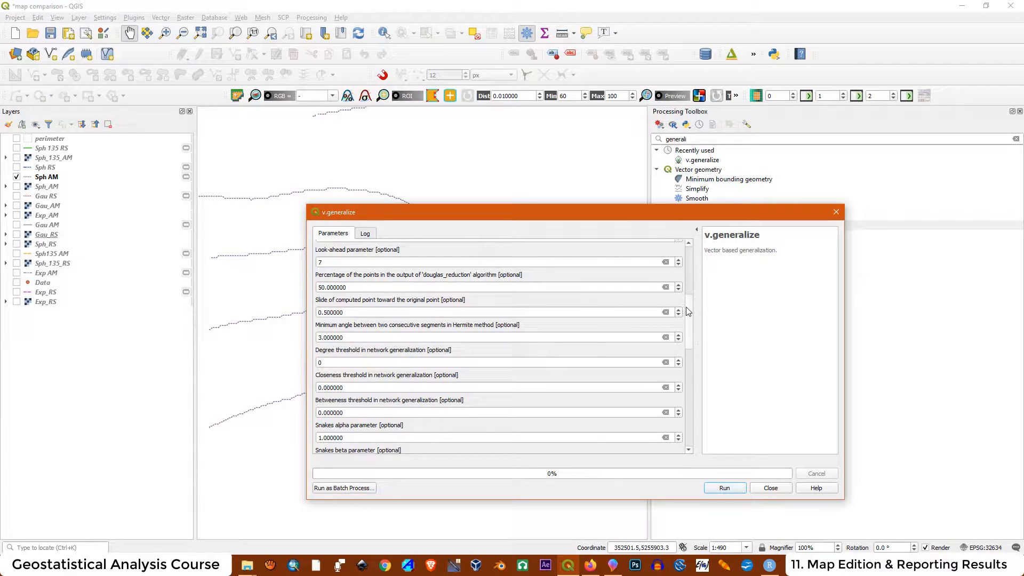
{"action": "left_click_drag", "start_coordinate": [688, 312], "coordinate": [688, 421]}
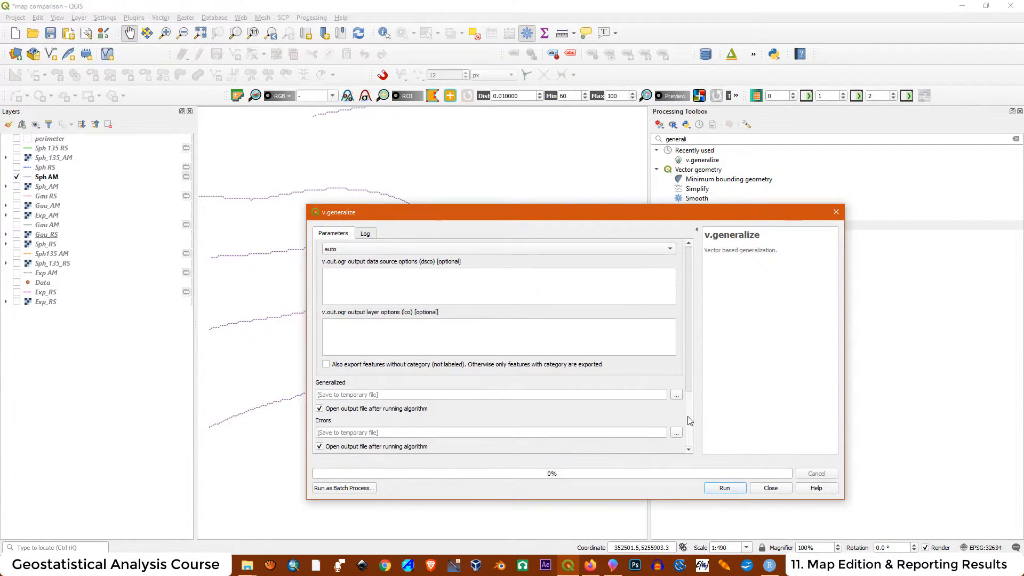
{"action": "left_click", "coordinate": [724, 488]}
{"action": "left_click", "coordinate": [772, 487]}
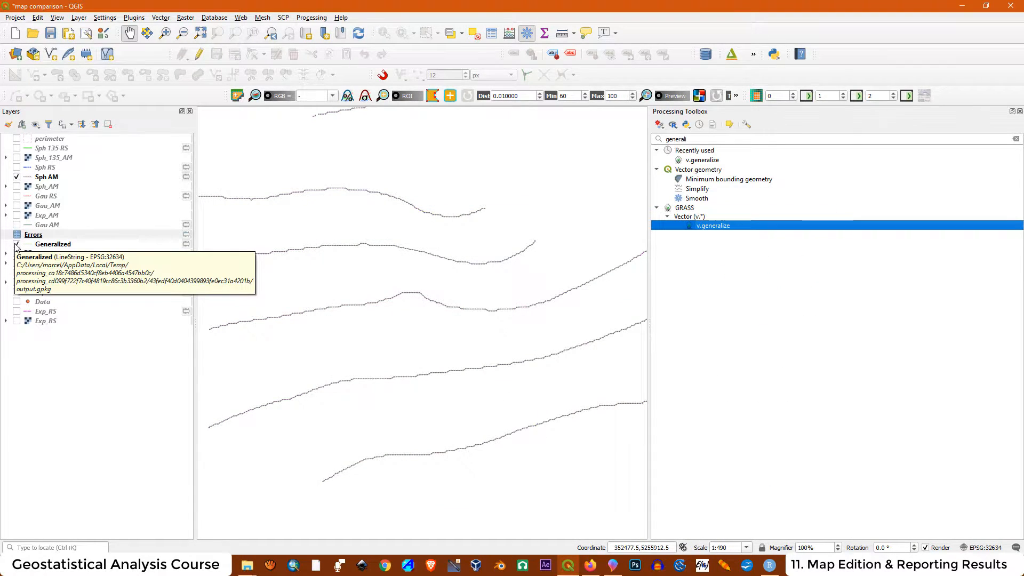
Toggle the Generalized layer and hide Sph AM to view the generalized contours on their own.
{"action": "left_click", "coordinate": [16, 245]}
{"action": "left_click", "coordinate": [16, 246]}
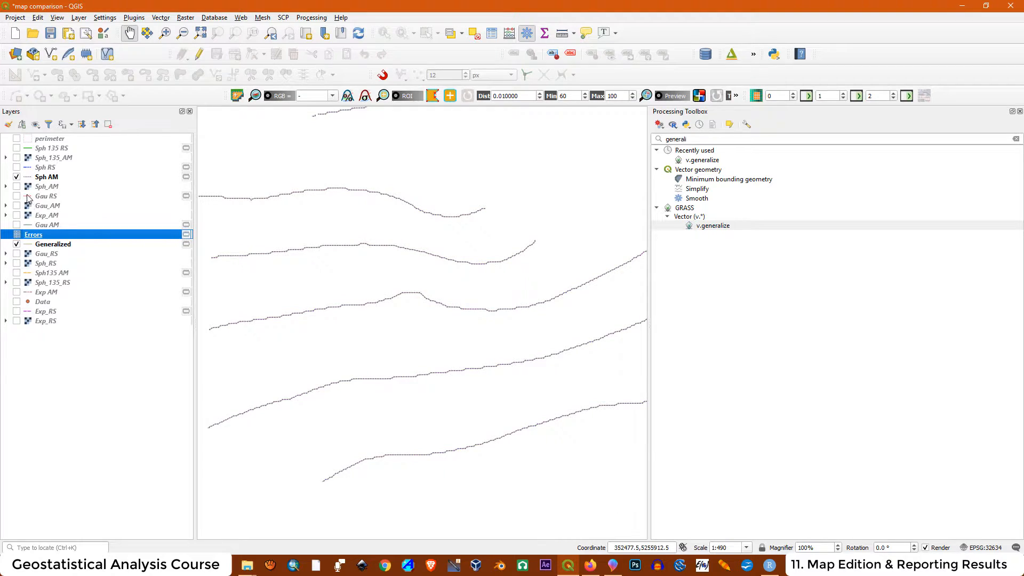
{"action": "left_click", "coordinate": [16, 177]}
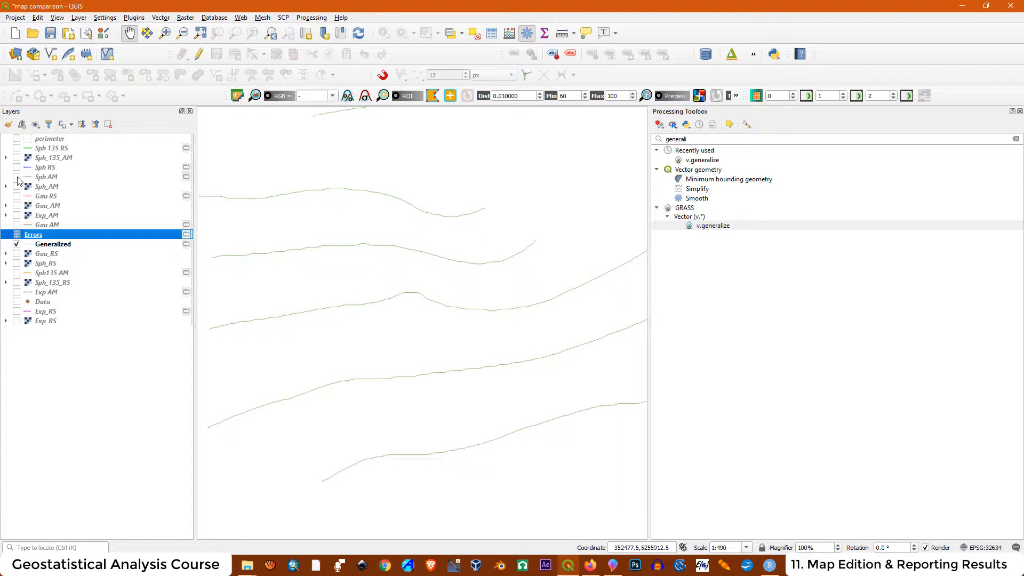
Set the stroke width of the Generalized layer's simple line symbol to 0.4 mm.
{"action": "double_click", "coordinate": [50, 245]}
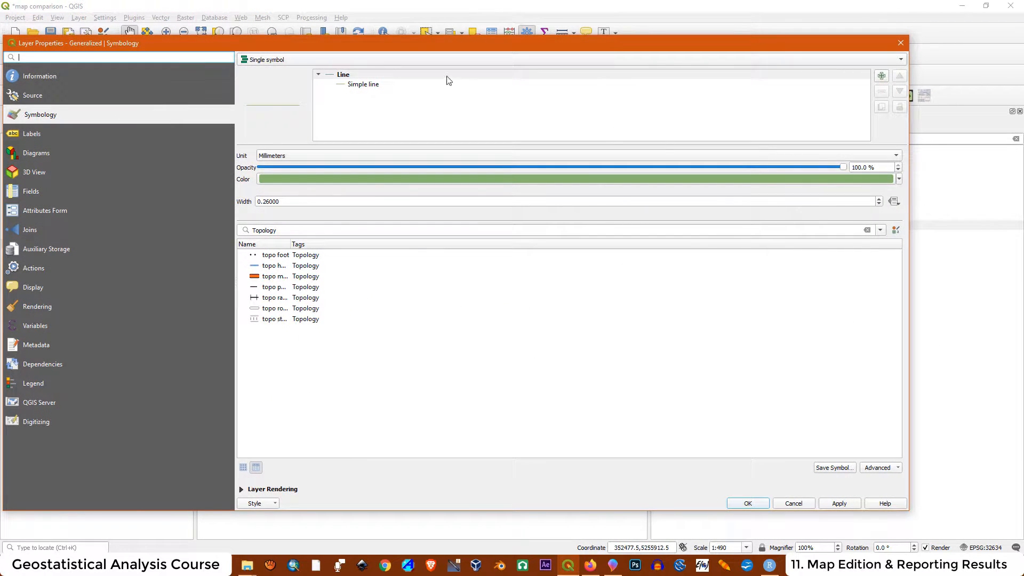
{"action": "left_click", "coordinate": [363, 84]}
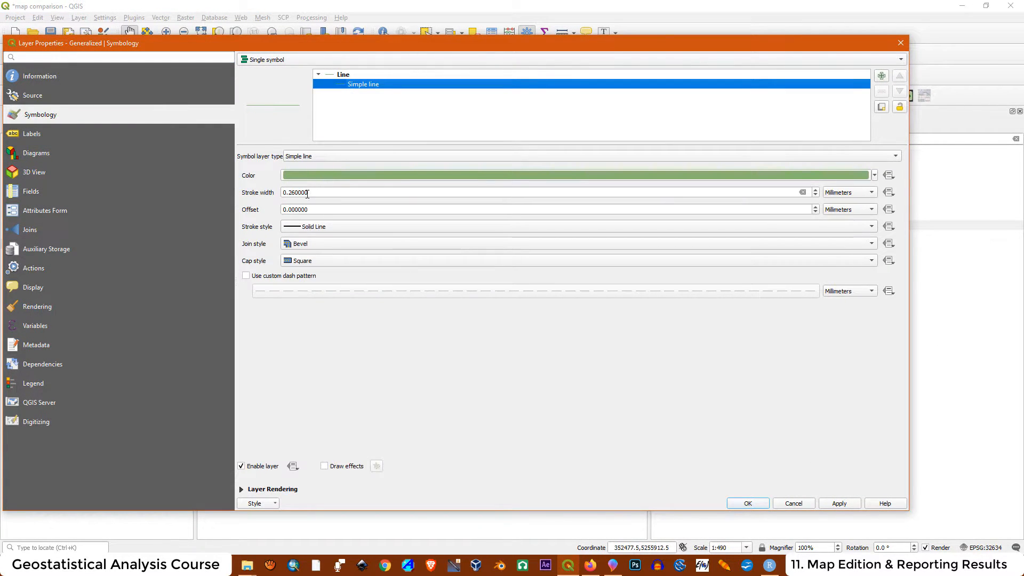
{"action": "left_click_drag", "start_coordinate": [307, 194], "coordinate": [291, 192]}
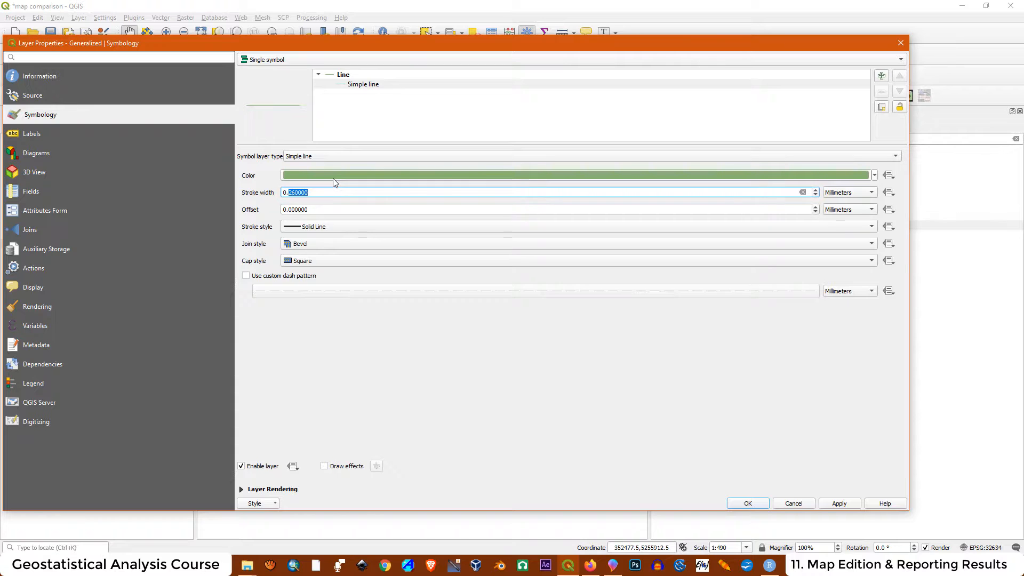
{"action": "type", "text": "4"}
{"action": "left_click", "coordinate": [839, 503]}
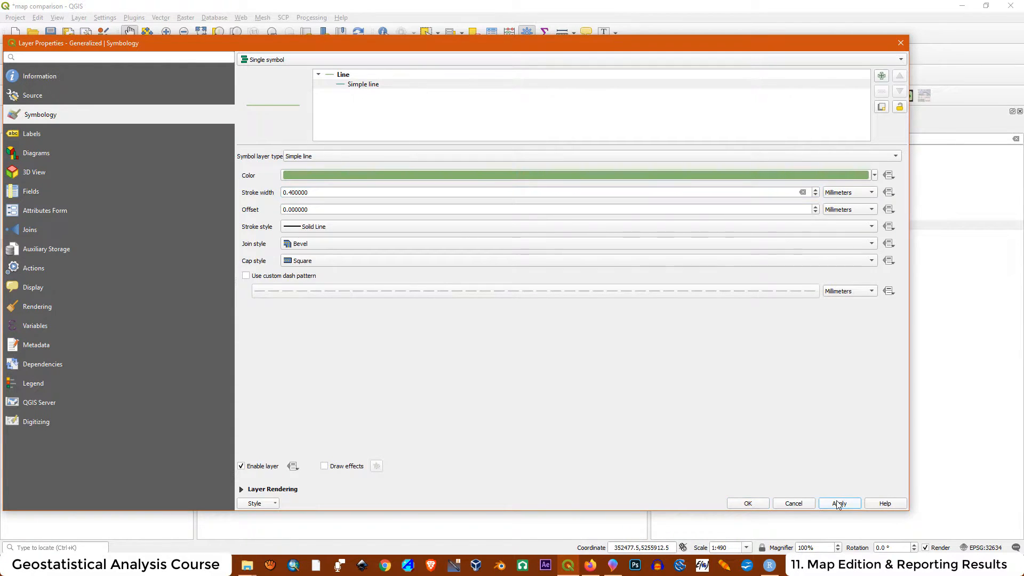
{"action": "left_click", "coordinate": [745, 504]}
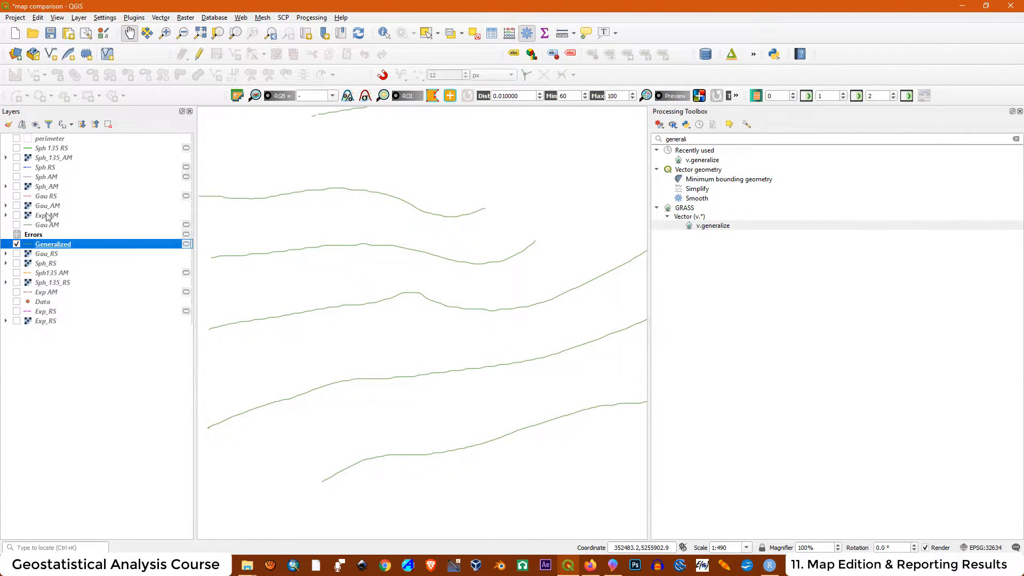
Show the Sph AM contours together with the Generalized layer and compare the two line shapes up close.
{"action": "left_click", "coordinate": [16, 177]}
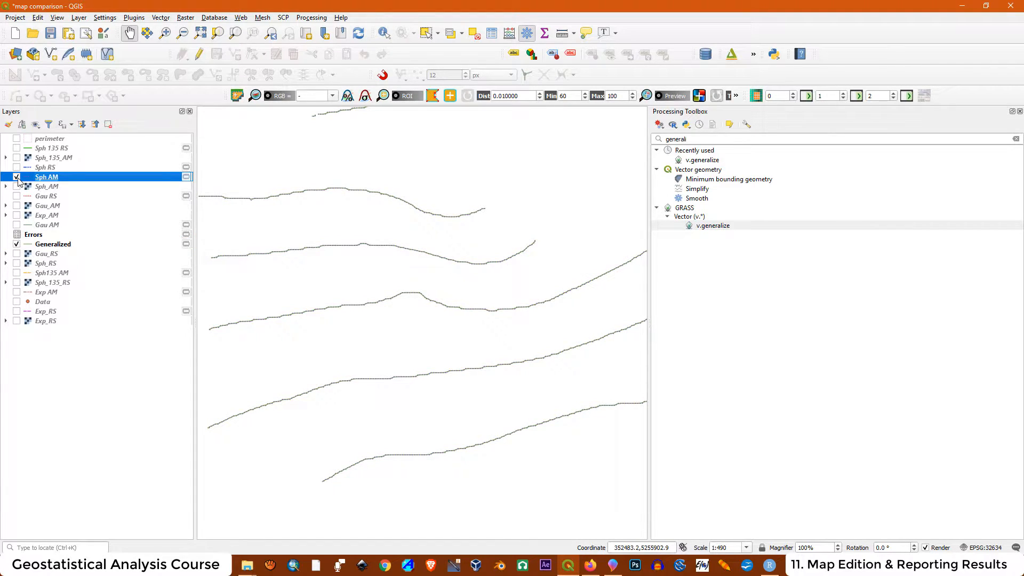
{"action": "scroll", "coordinate": [288, 182], "scroll_direction": "up", "scroll_amount": 2}
{"action": "scroll", "coordinate": [288, 182], "scroll_direction": "up", "scroll_amount": 1}
{"action": "scroll", "coordinate": [366, 273], "scroll_direction": "up", "scroll_amount": 1}
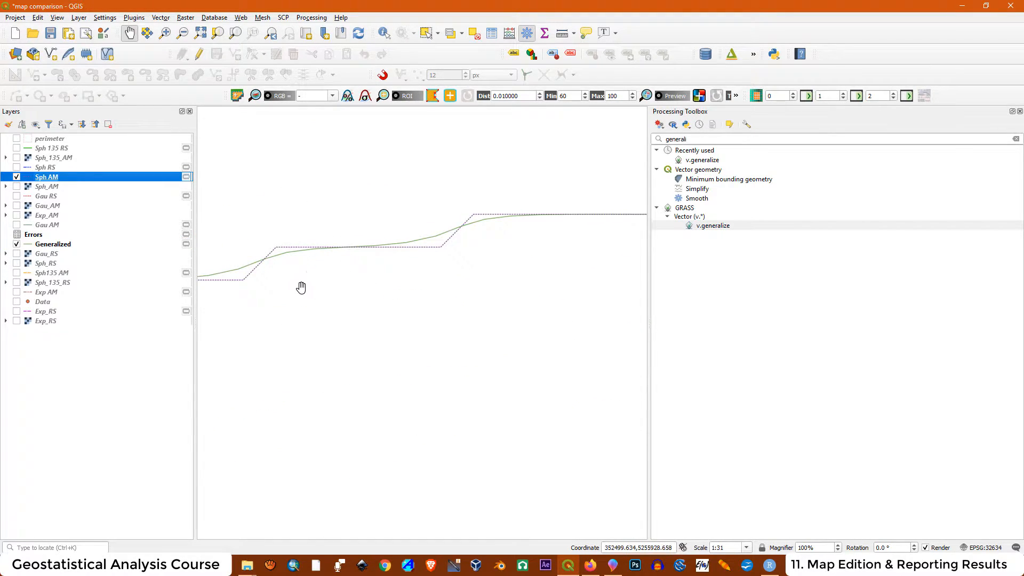
Toggle the Generalized layer off and on to compare its smoothed line with the Sph AM contour up close.
{"action": "left_click_drag", "start_coordinate": [301, 287], "coordinate": [425, 285]}
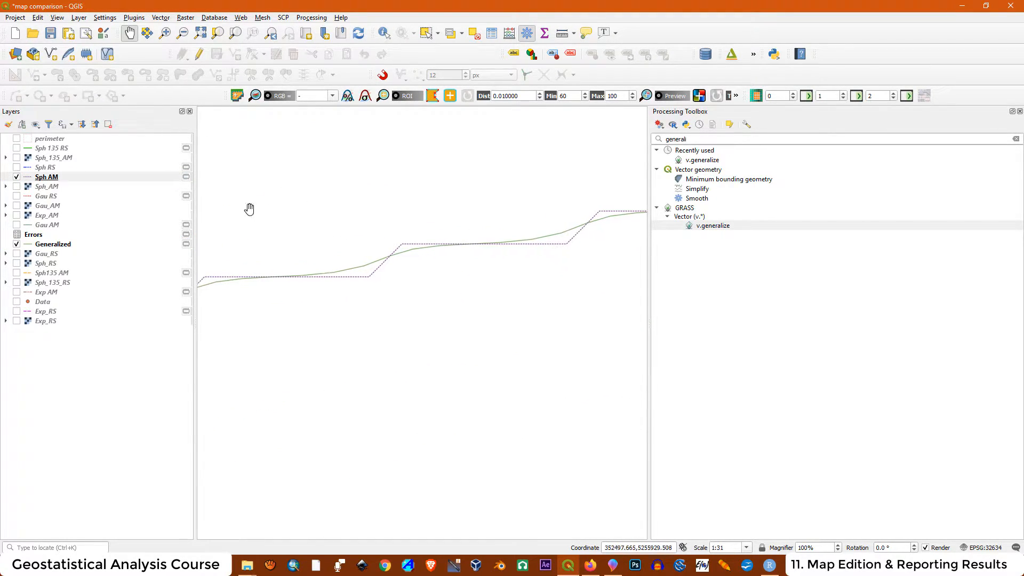
{"action": "left_click", "coordinate": [16, 245]}
{"action": "left_click", "coordinate": [17, 245]}
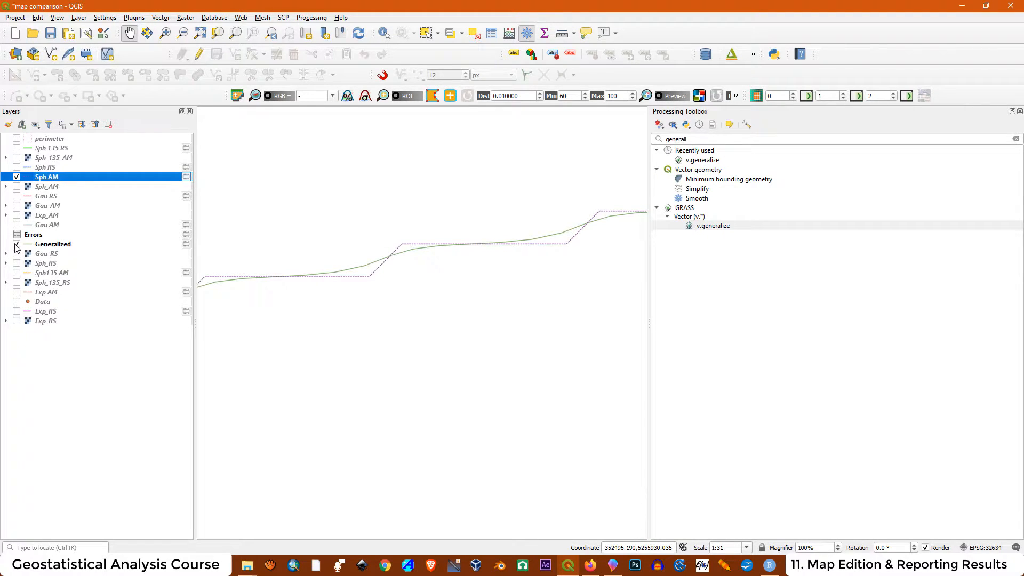
{"action": "left_click", "coordinate": [17, 245]}
{"action": "left_click", "coordinate": [17, 245]}
{"action": "scroll", "coordinate": [380, 281], "scroll_direction": "down", "scroll_amount": 2}
{"action": "scroll", "coordinate": [260, 286], "scroll_direction": "up", "scroll_amount": 2}
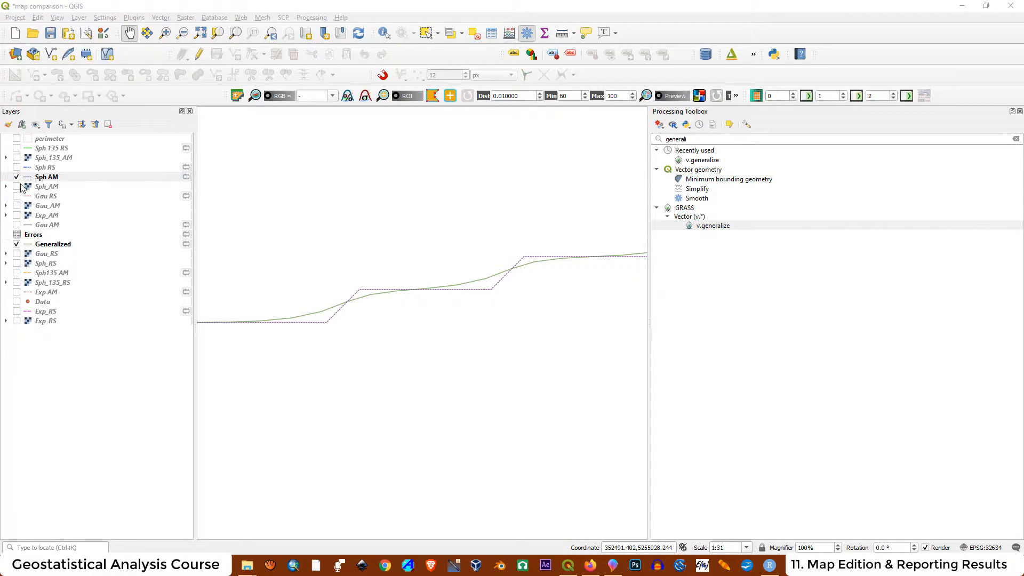
Hide the Sph AM layer and examine the generalized contours across the wider site.
{"action": "left_click", "coordinate": [16, 177]}
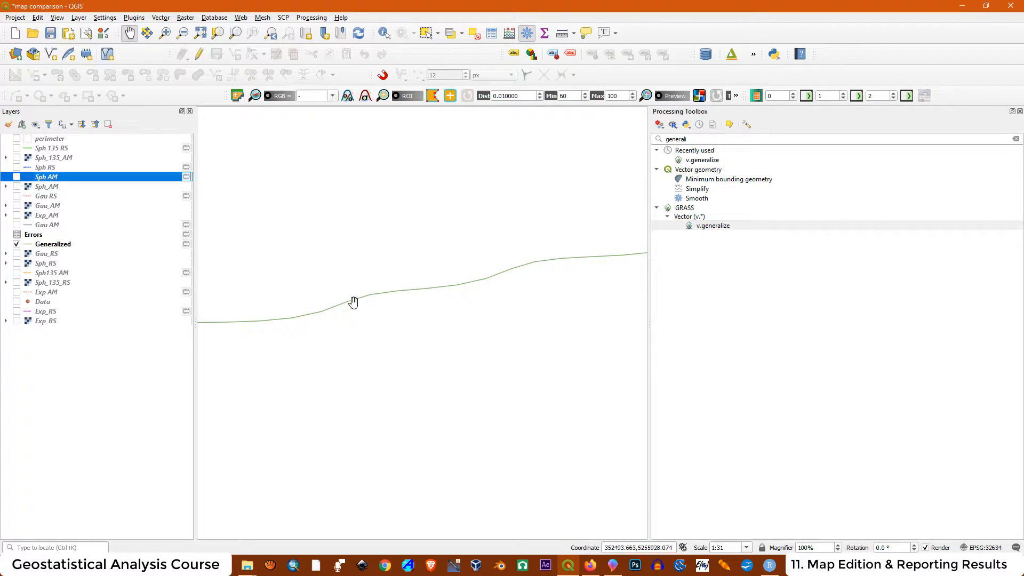
{"action": "scroll", "coordinate": [352, 291], "scroll_direction": "down", "scroll_amount": 4}
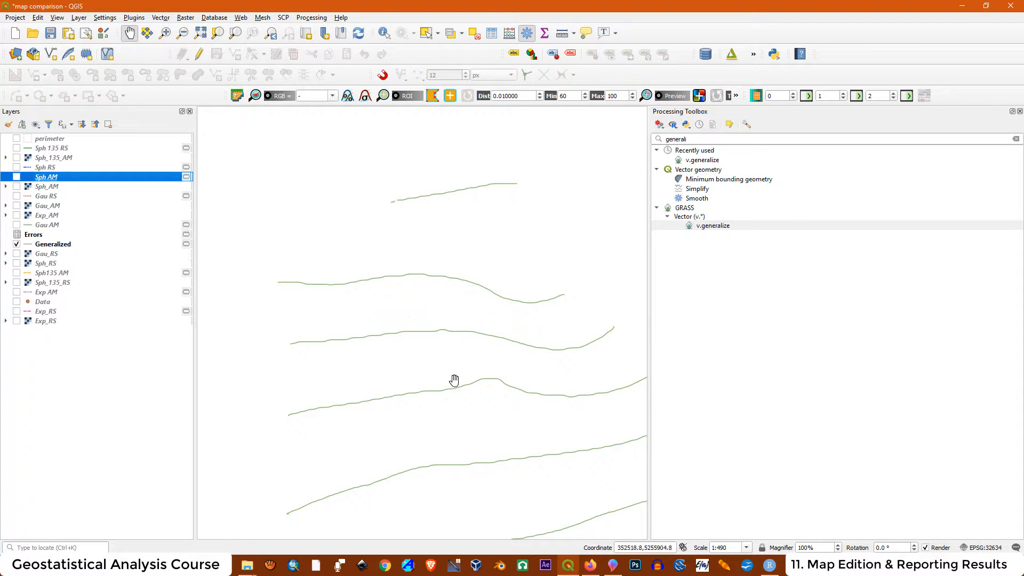
{"action": "scroll", "coordinate": [352, 226], "scroll_direction": "down", "scroll_amount": 1}
{"action": "scroll", "coordinate": [349, 224], "scroll_direction": "down", "scroll_amount": 2}
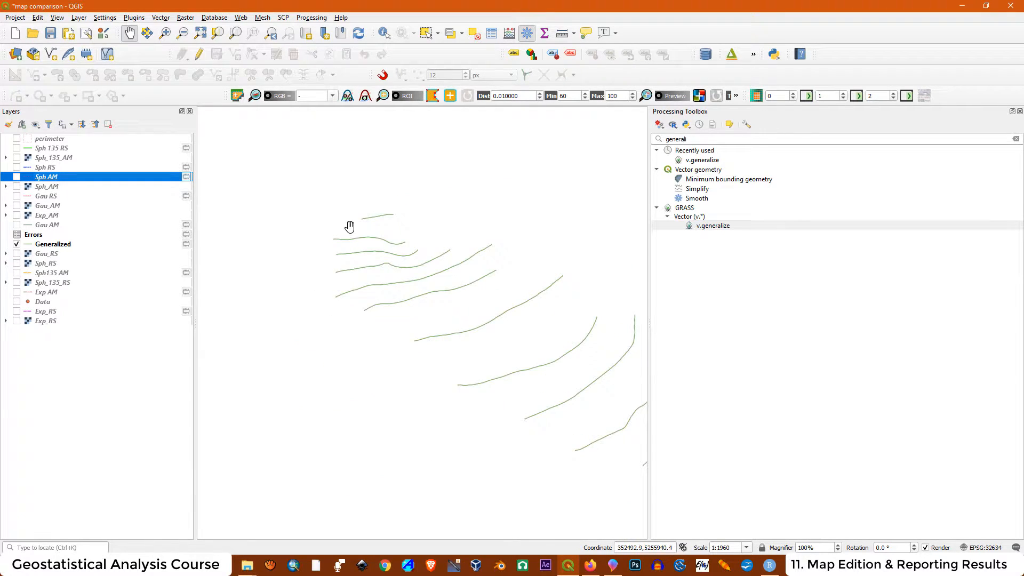
{"action": "scroll", "coordinate": [416, 288], "scroll_direction": "up", "scroll_amount": 1}
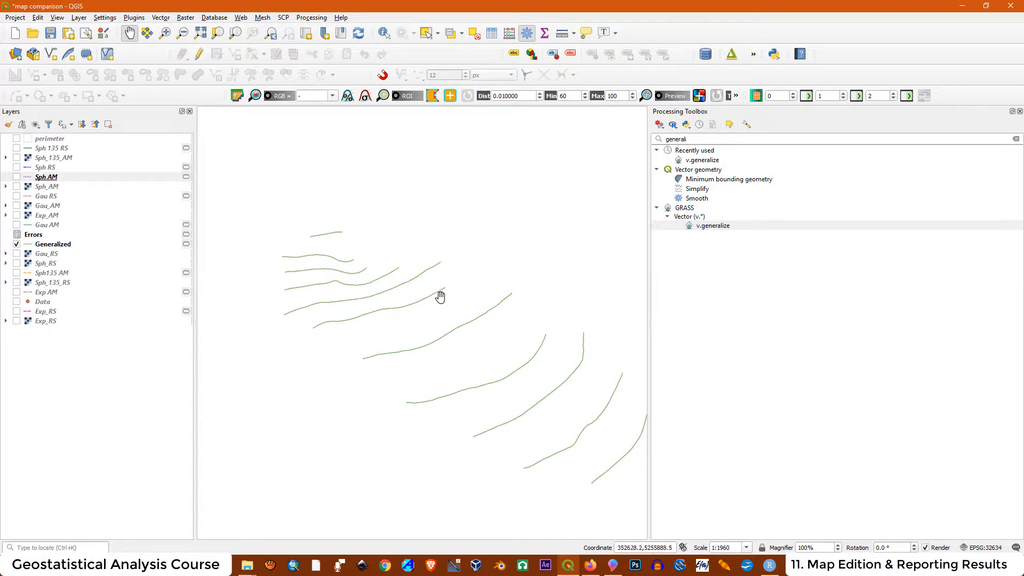
Alternate the visibility of the Sph AM and Generalized layers to compare original and smoothed contours, leaving only Generalized shown.
{"action": "left_click", "coordinate": [18, 245]}
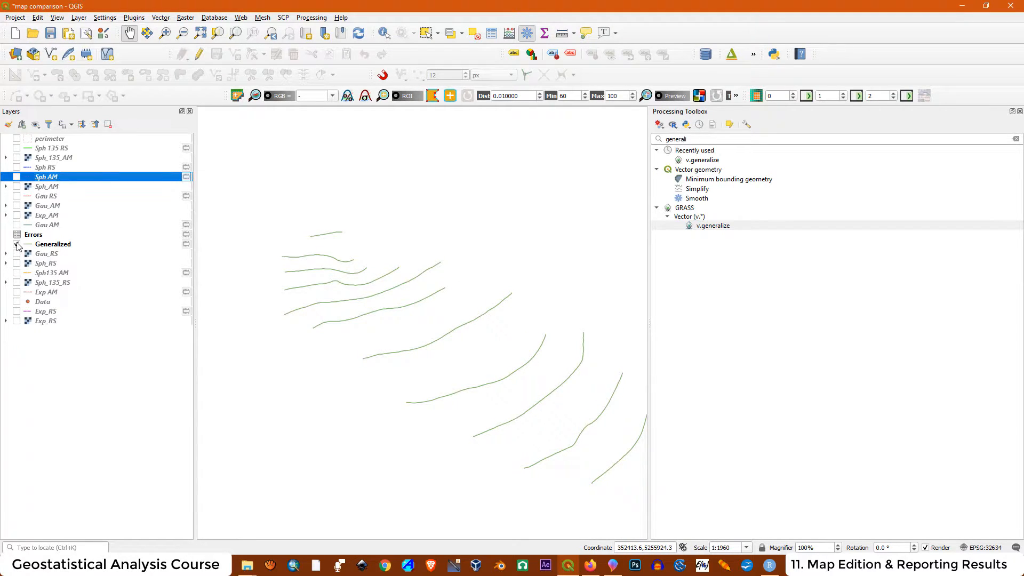
{"action": "left_click", "coordinate": [16, 177]}
{"action": "scroll", "coordinate": [299, 261], "scroll_direction": "up", "scroll_amount": 3}
{"action": "scroll", "coordinate": [313, 249], "scroll_direction": "down", "scroll_amount": 2}
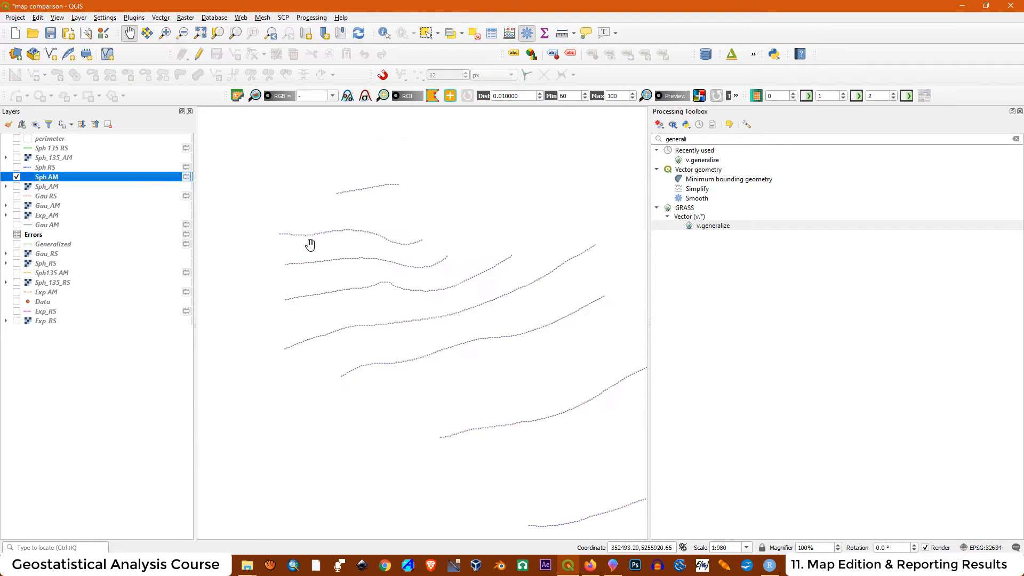
{"action": "left_click", "coordinate": [17, 245]}
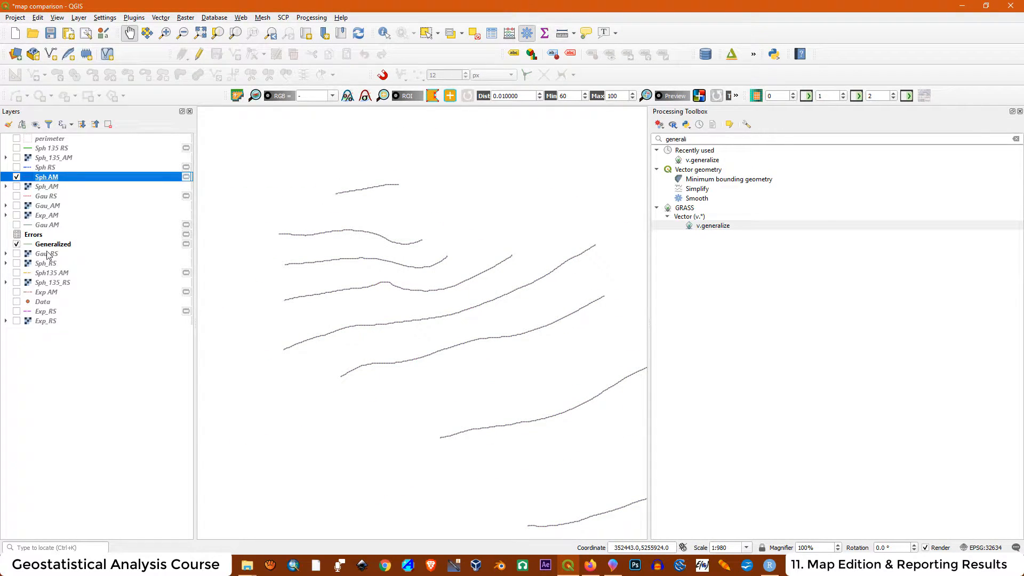
{"action": "left_click", "coordinate": [16, 177]}
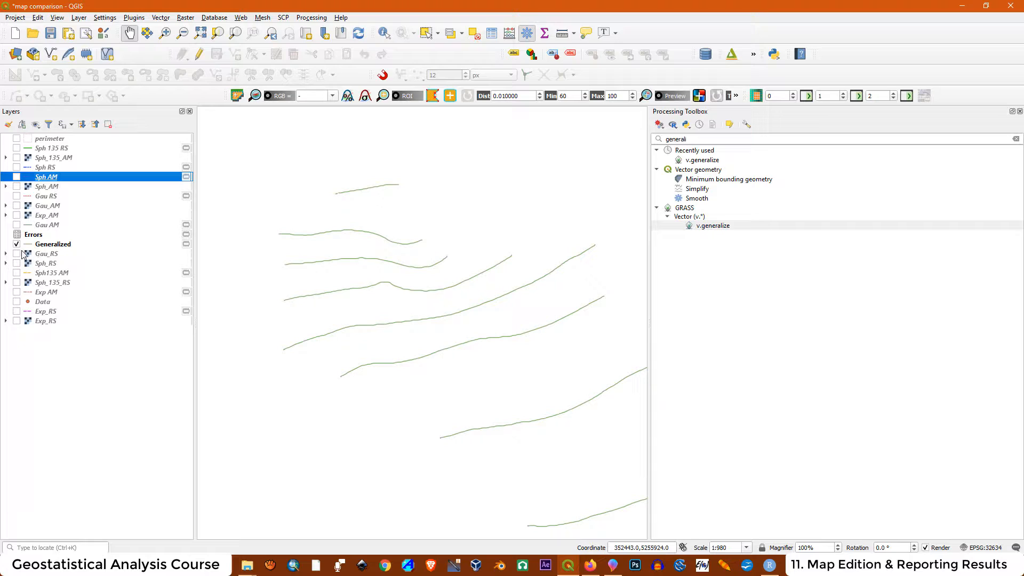
{"action": "scroll", "coordinate": [320, 245], "scroll_direction": "up", "scroll_amount": 2}
{"action": "scroll", "coordinate": [357, 276], "scroll_direction": "down", "scroll_amount": 2}
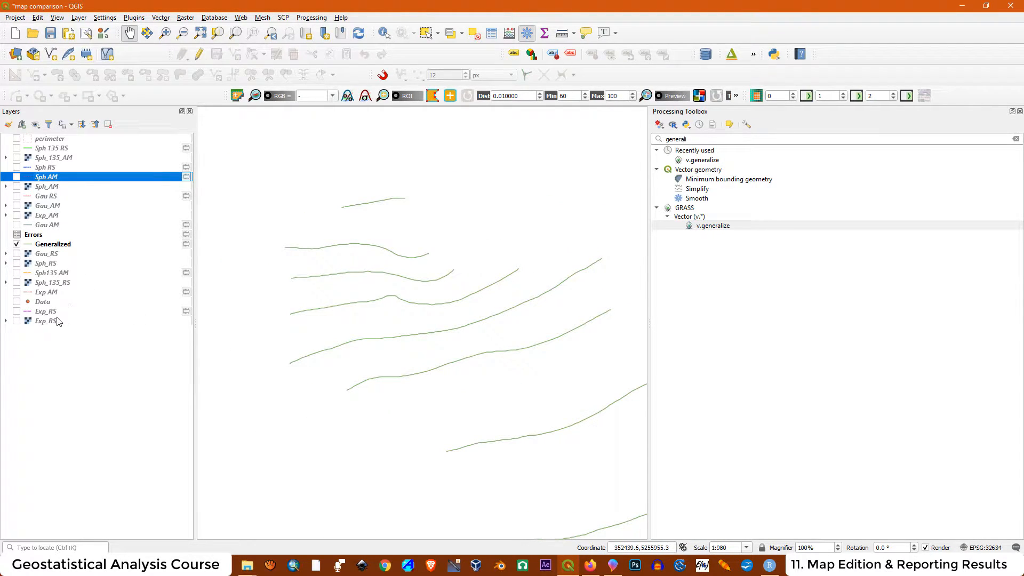
Show the Exp_RS raster, the Exp_RS contour lines and the Data points on the map.
{"action": "left_click", "coordinate": [16, 322]}
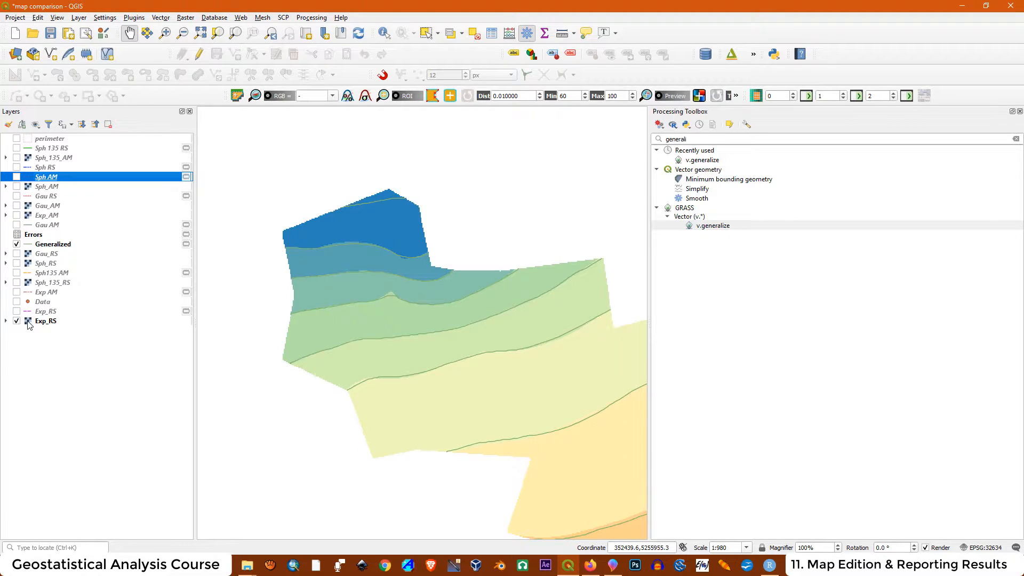
{"action": "left_click", "coordinate": [16, 312]}
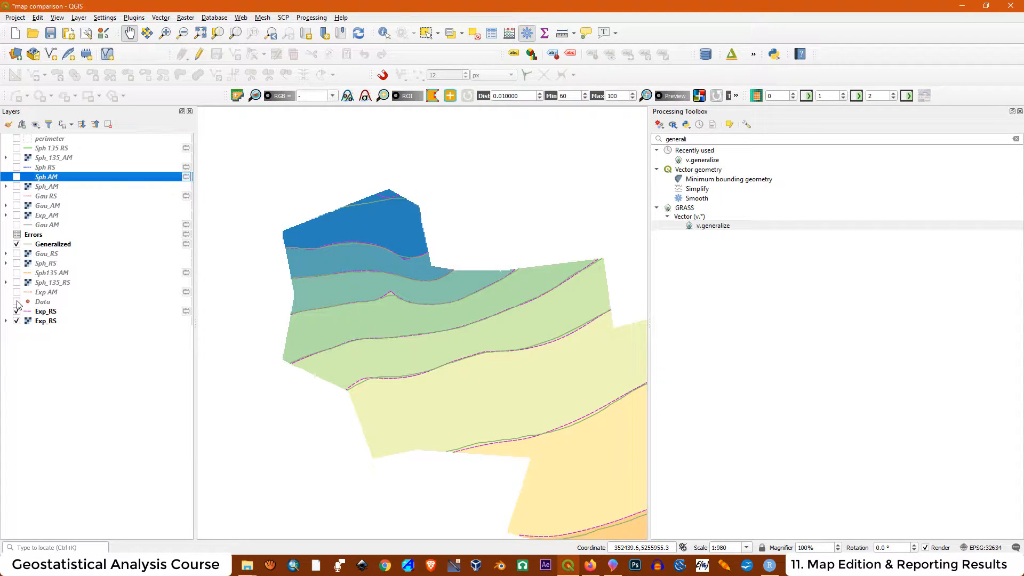
{"action": "left_click", "coordinate": [16, 302]}
Remove all layers from perimeter through Exp AM, keeping only Data and the two Exp_RS layers.
{"action": "left_click", "coordinate": [48, 293]}
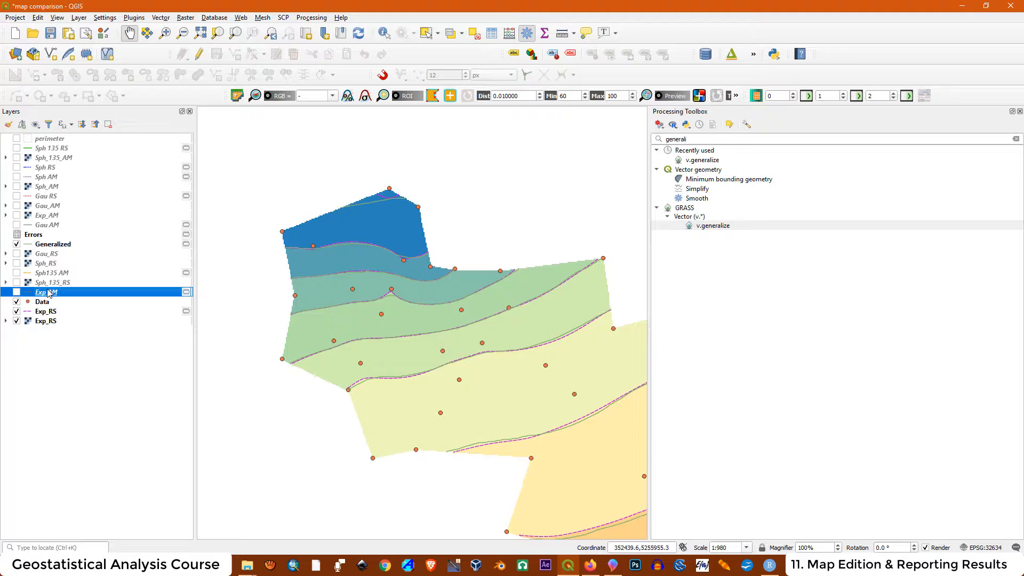
{"action": "left_click", "coordinate": [40, 141], "text": "shift"}
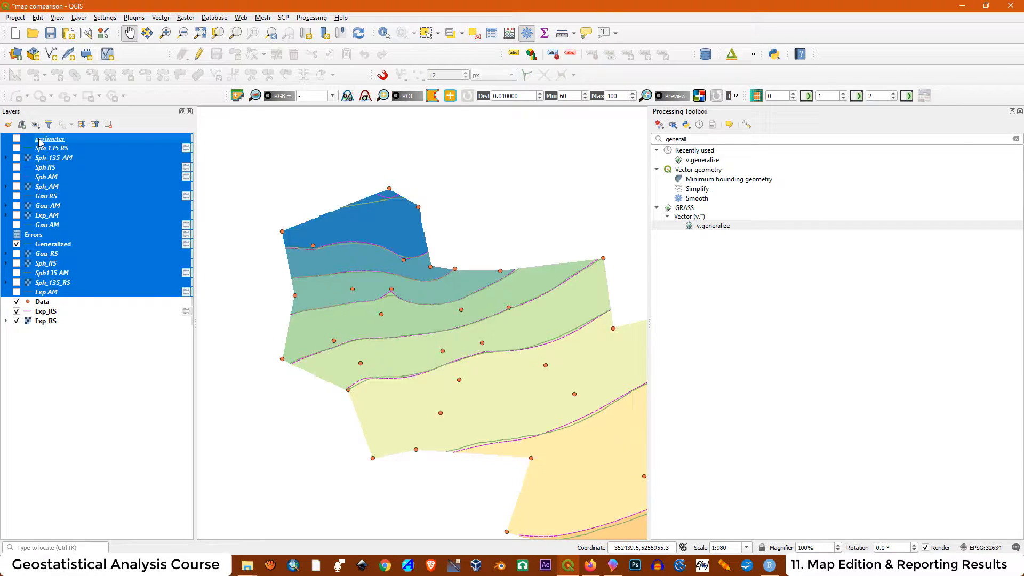
{"action": "right_click", "coordinate": [40, 141]}
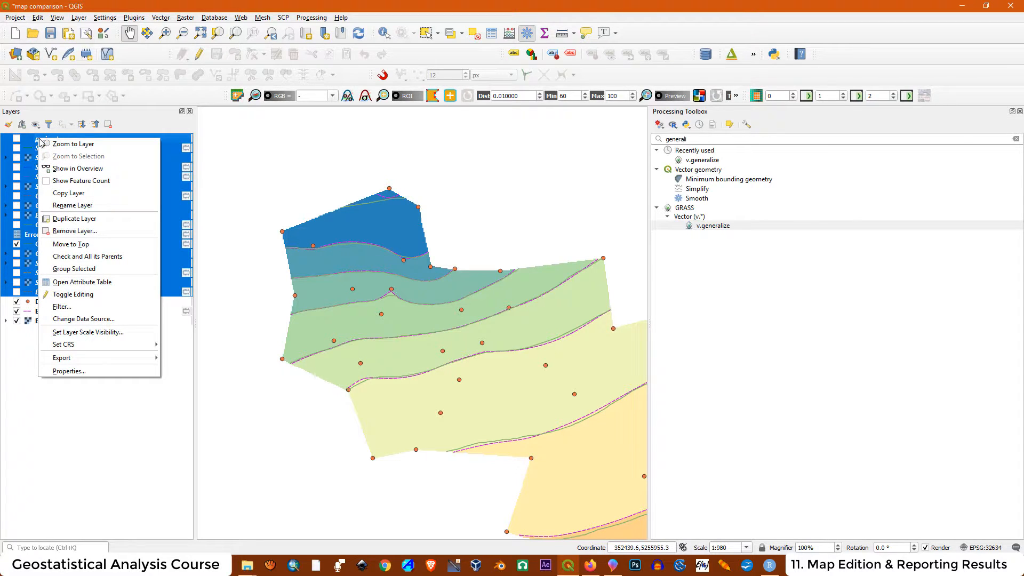
{"action": "left_click", "coordinate": [72, 231]}
{"action": "left_click", "coordinate": [498, 294]}
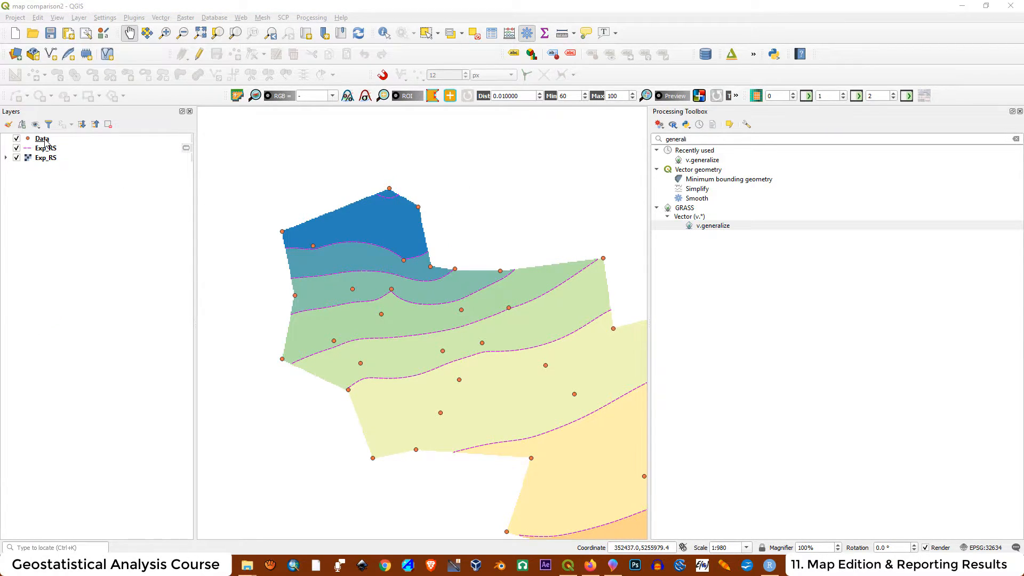
Rename the Data layer as Monitoring Wells and the Exp_RS contour layer as Groundwater Contour (m).
{"action": "left_click", "coordinate": [46, 142]}
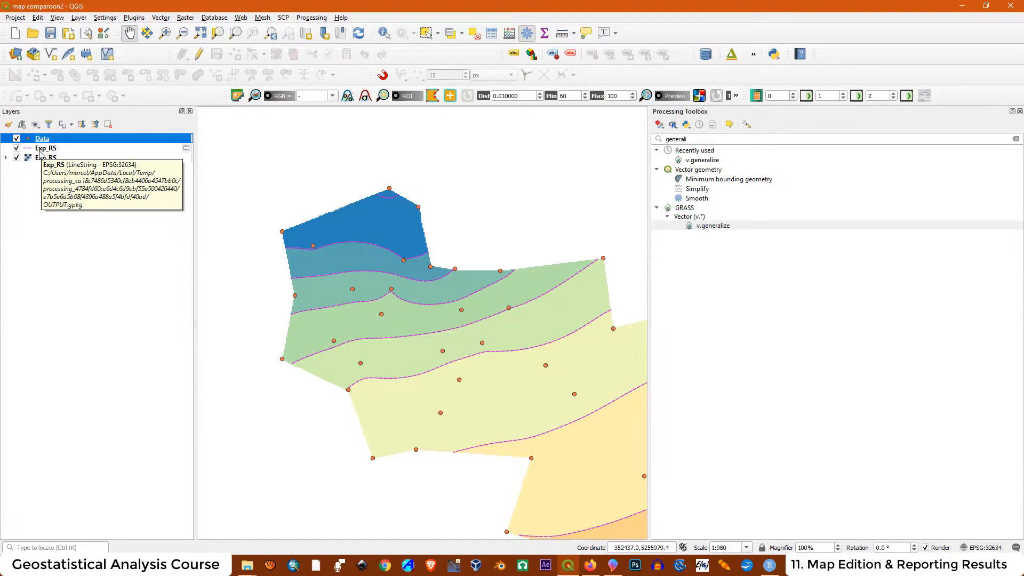
{"action": "left_click", "coordinate": [39, 149]}
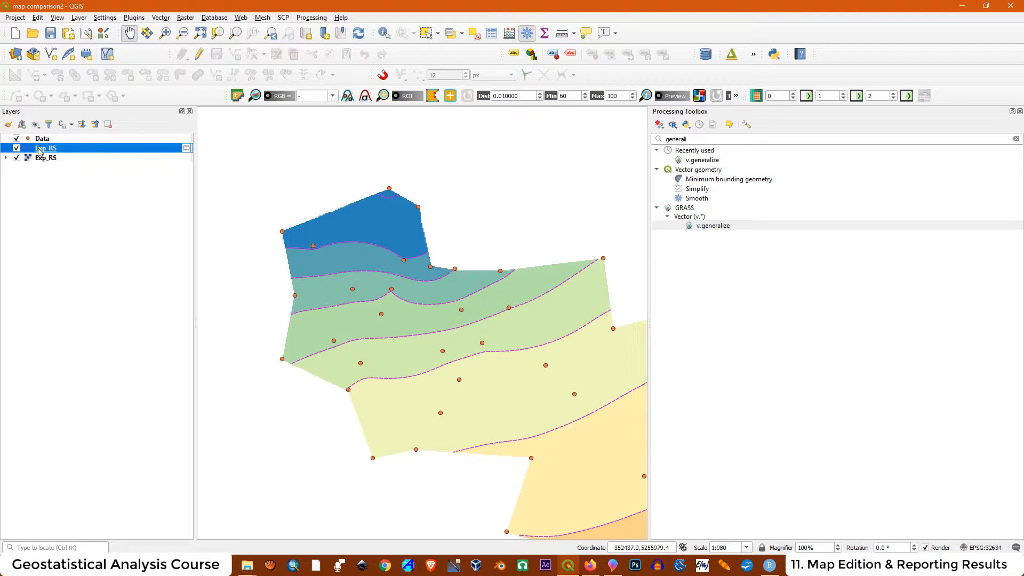
{"action": "left_click", "coordinate": [46, 140]}
{"action": "right_click", "coordinate": [47, 140]}
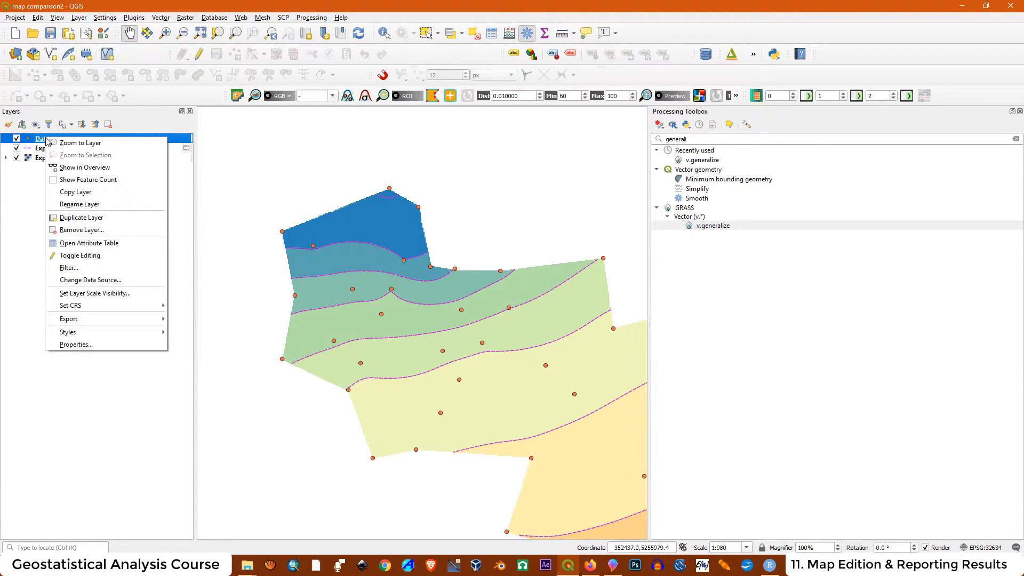
{"action": "left_click", "coordinate": [92, 204]}
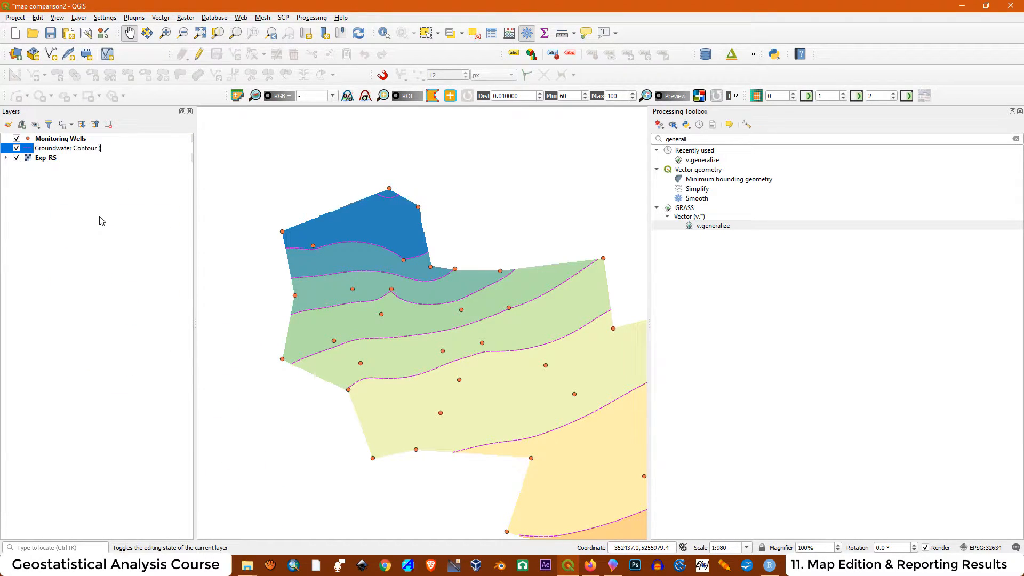
{"action": "key", "text": "Return"}
{"action": "left_click", "coordinate": [62, 140]}
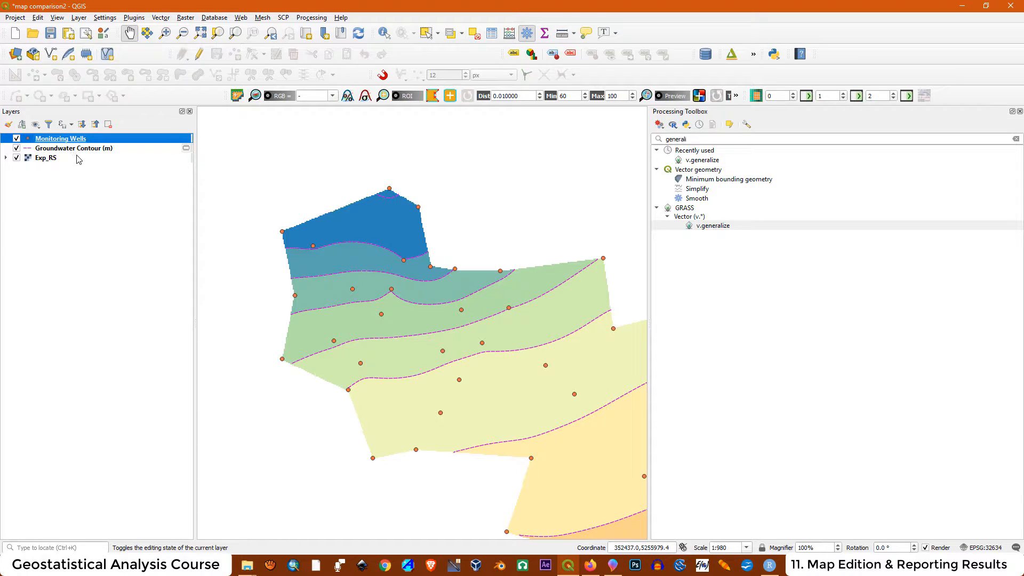
{"action": "left_click", "coordinate": [76, 149]}
{"action": "left_click", "coordinate": [73, 141]}
{"action": "left_click", "coordinate": [78, 149]}
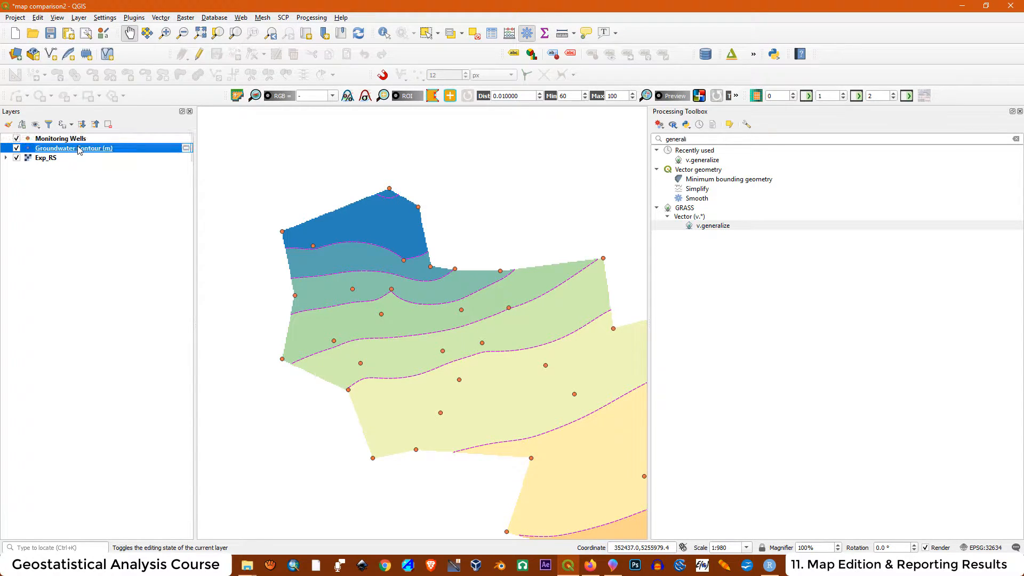
{"action": "left_click", "coordinate": [79, 141]}
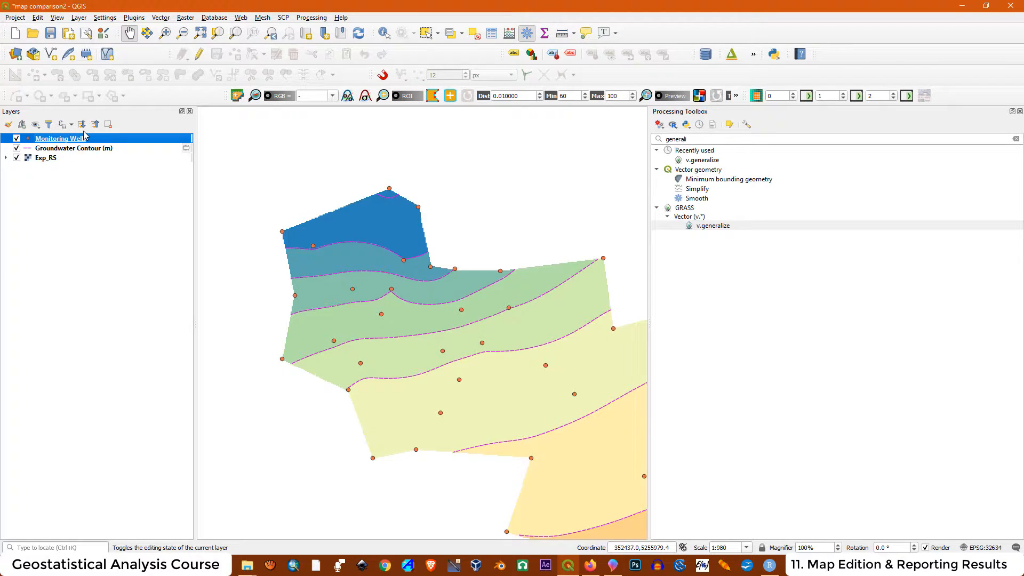
Hide the Exp_RS raster and add the Google Satellite basemap from QuickMapServices.
{"action": "left_click", "coordinate": [17, 158]}
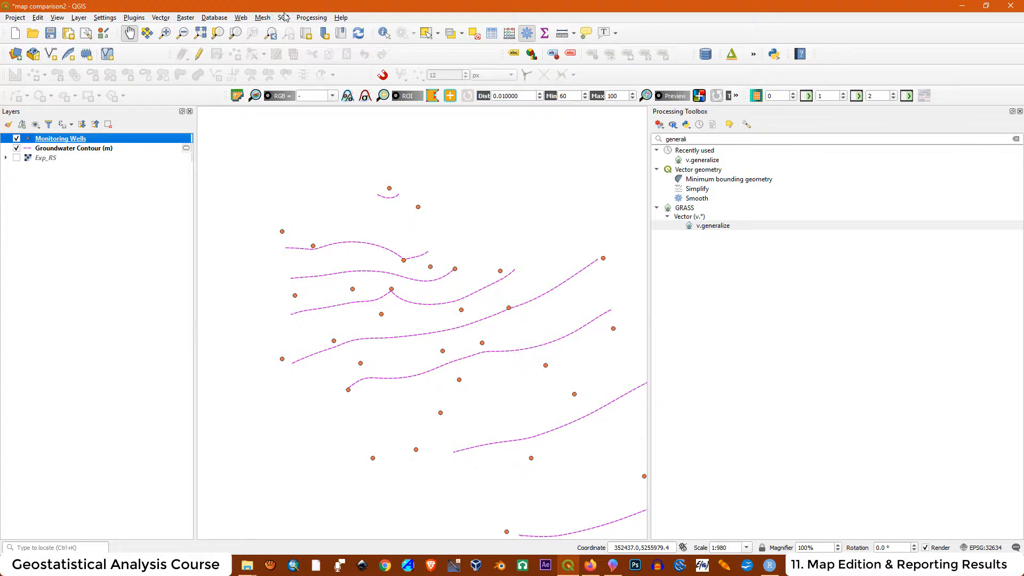
{"action": "left_click", "coordinate": [240, 19]}
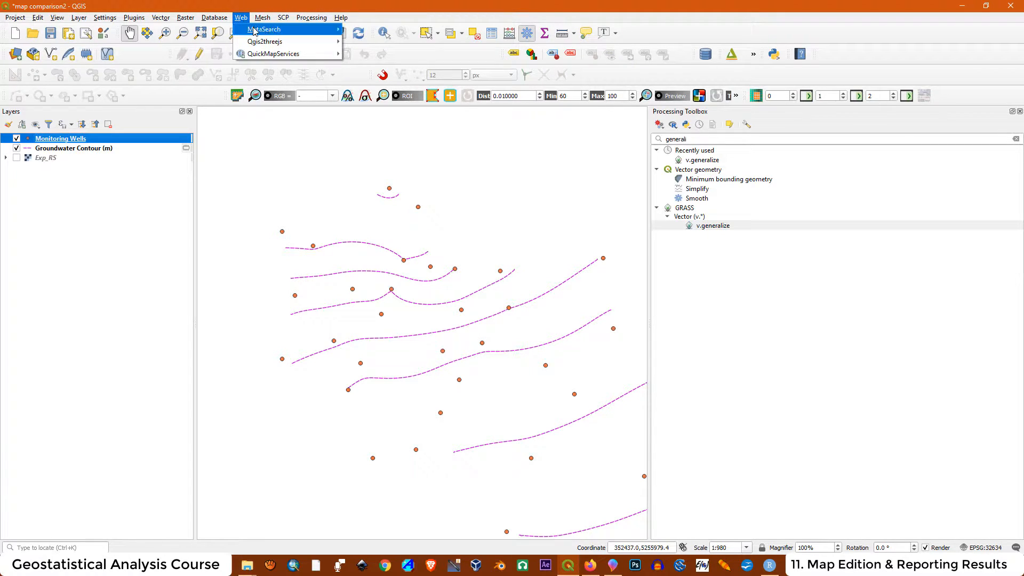
{"action": "mouse_move", "coordinate": [262, 58]}
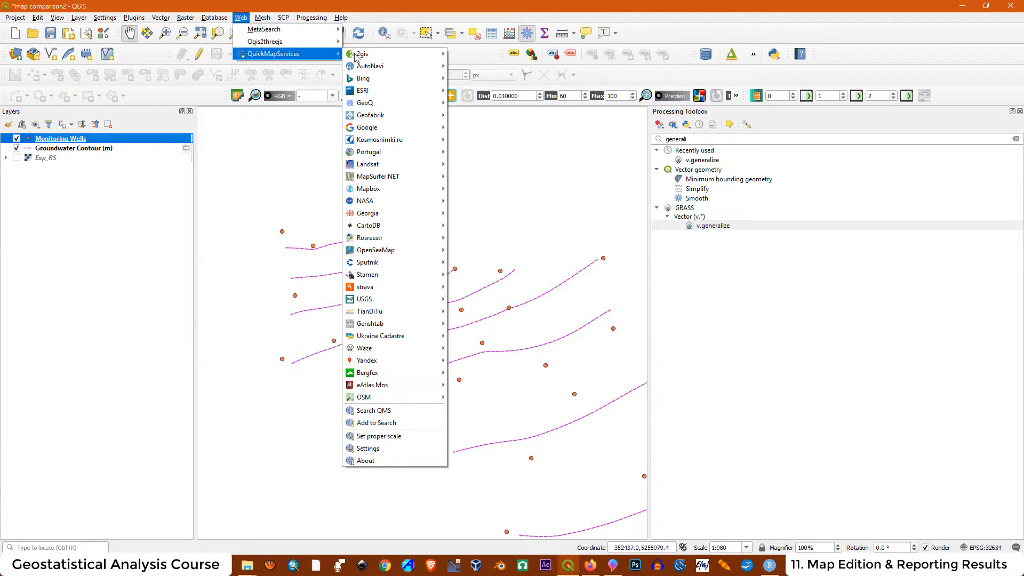
{"action": "mouse_move", "coordinate": [362, 129]}
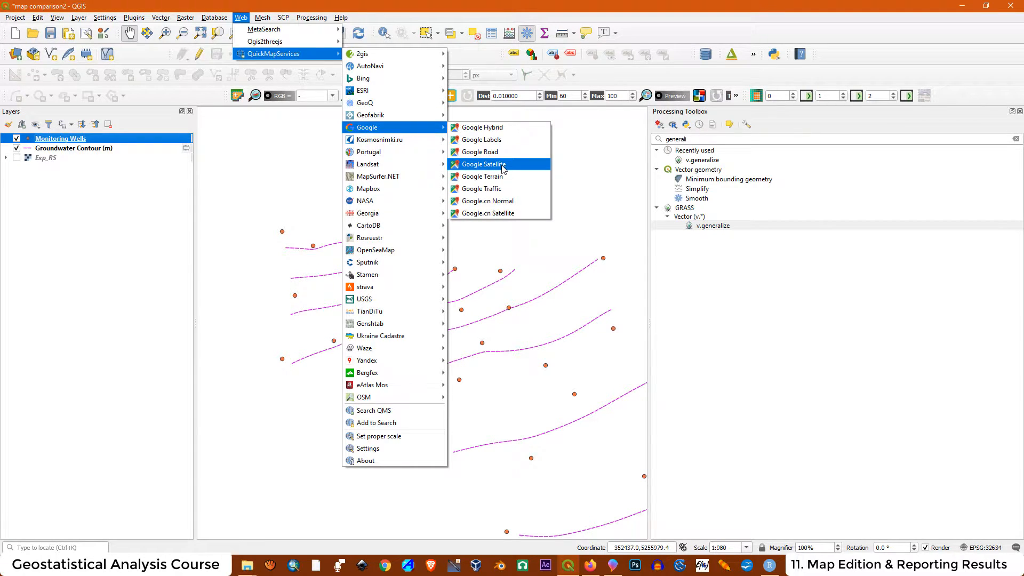
{"action": "left_click", "coordinate": [483, 164]}
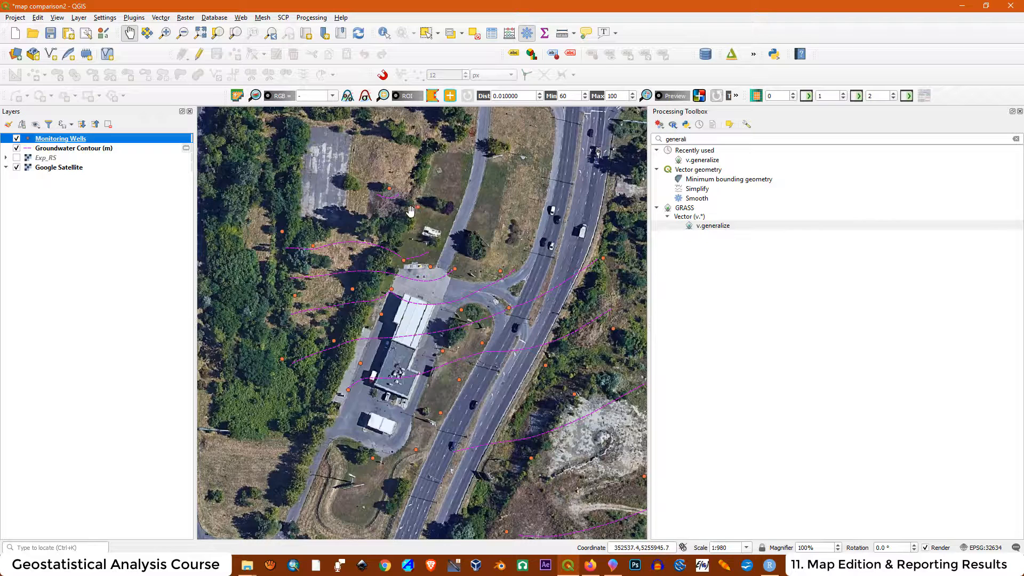
Review the monitoring wells and groundwater contours over the satellite imagery of the wider surroundings.
{"action": "left_click", "coordinate": [63, 149]}
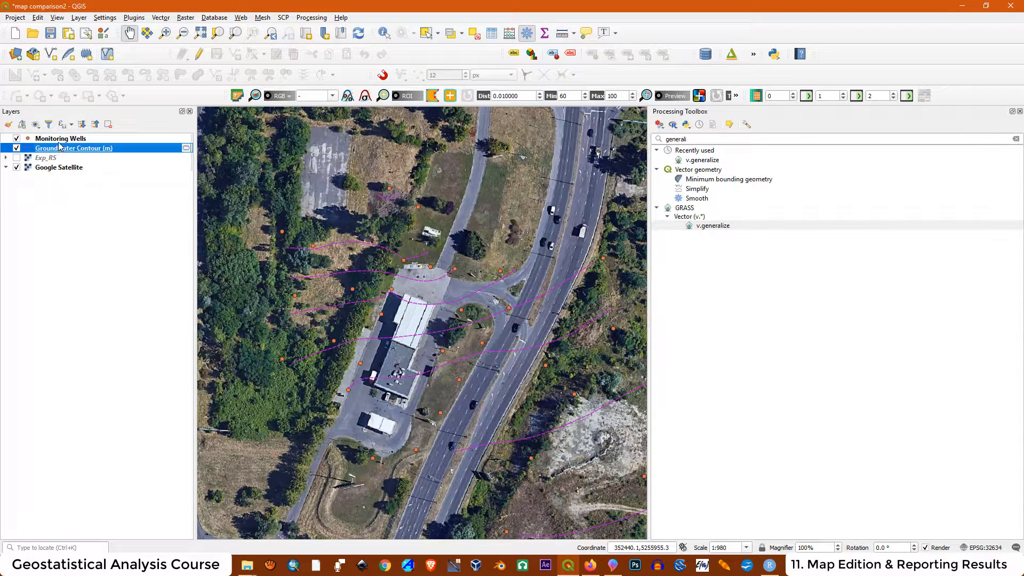
{"action": "left_click", "coordinate": [62, 140]}
{"action": "left_click", "coordinate": [62, 149]}
{"action": "left_click", "coordinate": [62, 139]}
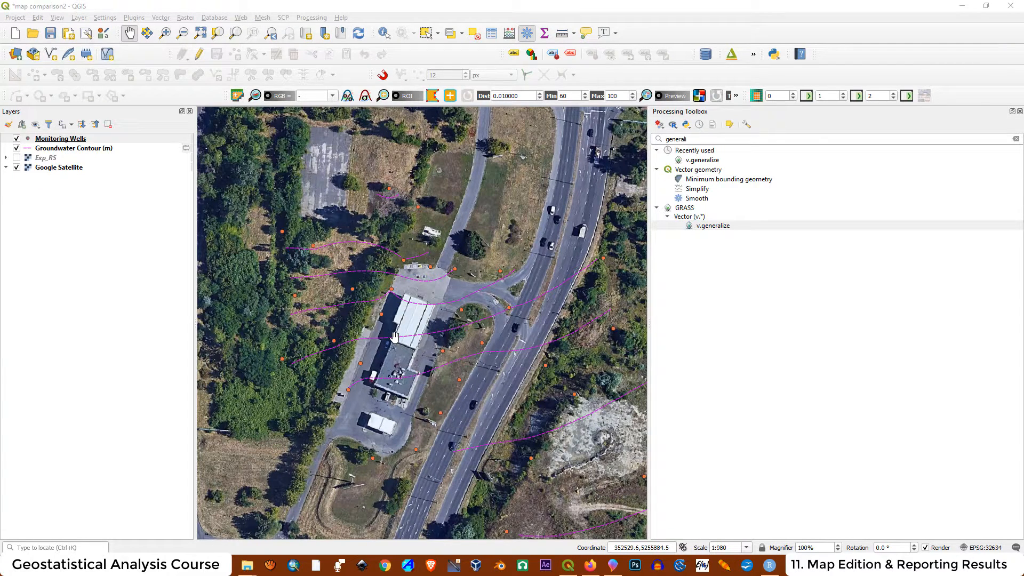
{"action": "scroll", "coordinate": [423, 297], "scroll_direction": "down", "scroll_amount": 1}
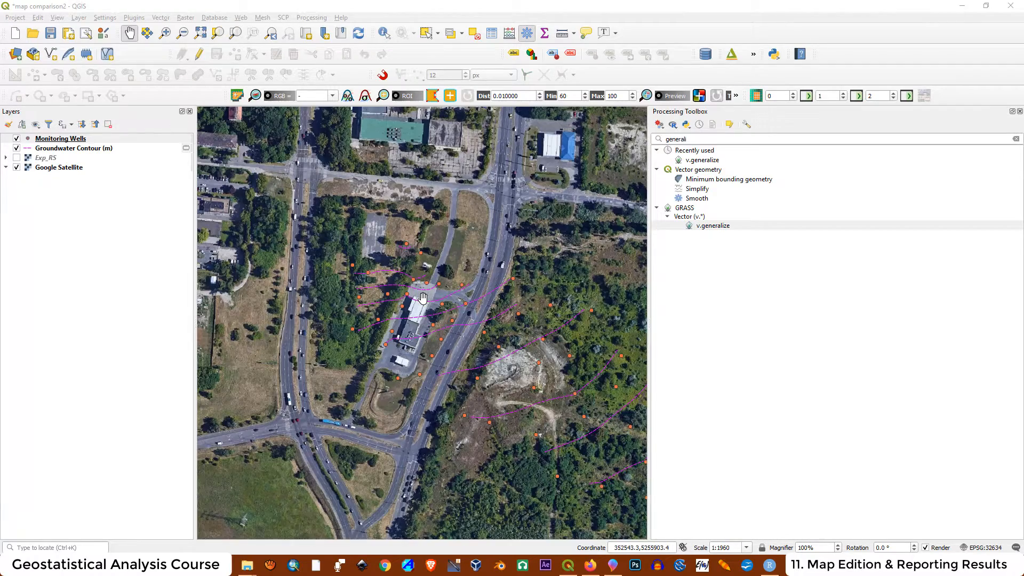
{"action": "scroll", "coordinate": [423, 297], "scroll_direction": "down", "scroll_amount": 1}
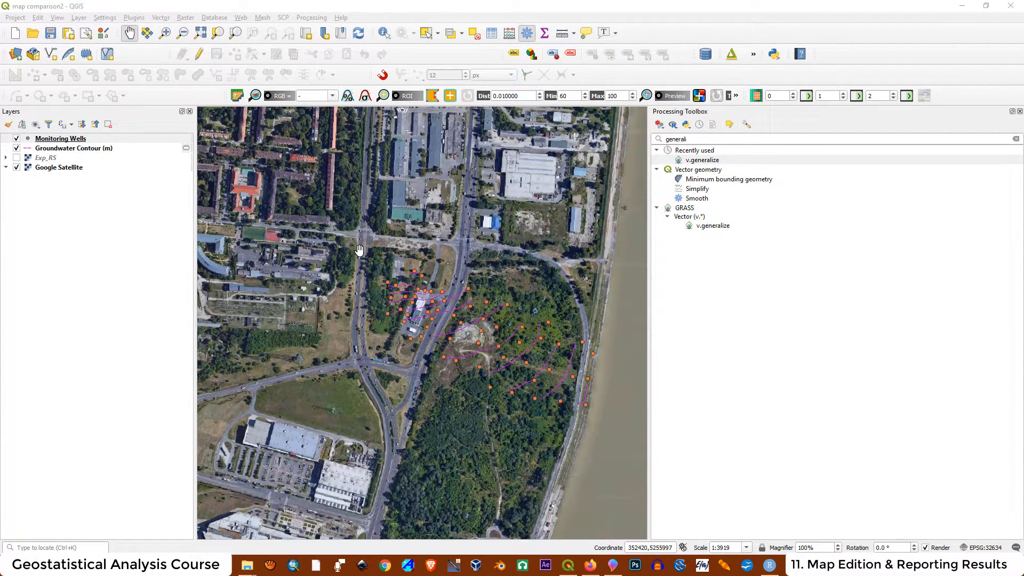
{"action": "left_click", "coordinate": [62, 169]}
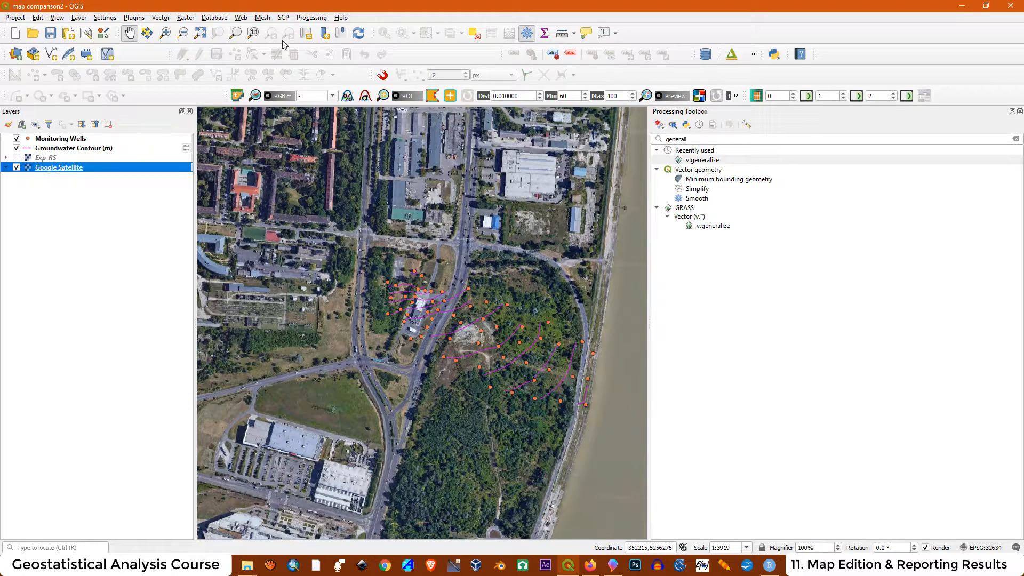
Look over the QuickMapServices basemap providers and, in the web browser, the Geo RGB channel's list of QGIS tutorial videos.
{"action": "left_click", "coordinate": [241, 18]}
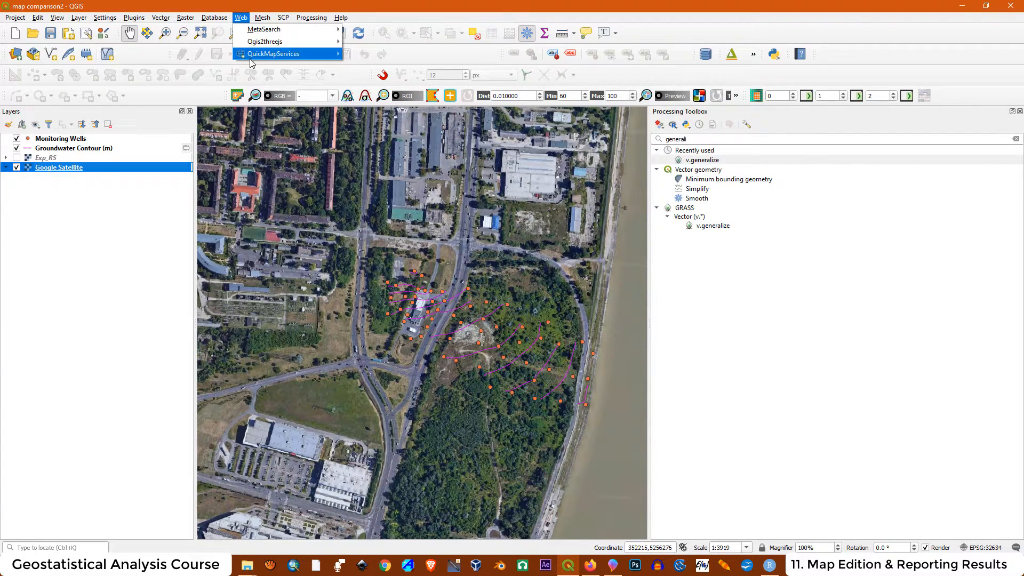
{"action": "mouse_move", "coordinate": [249, 54]}
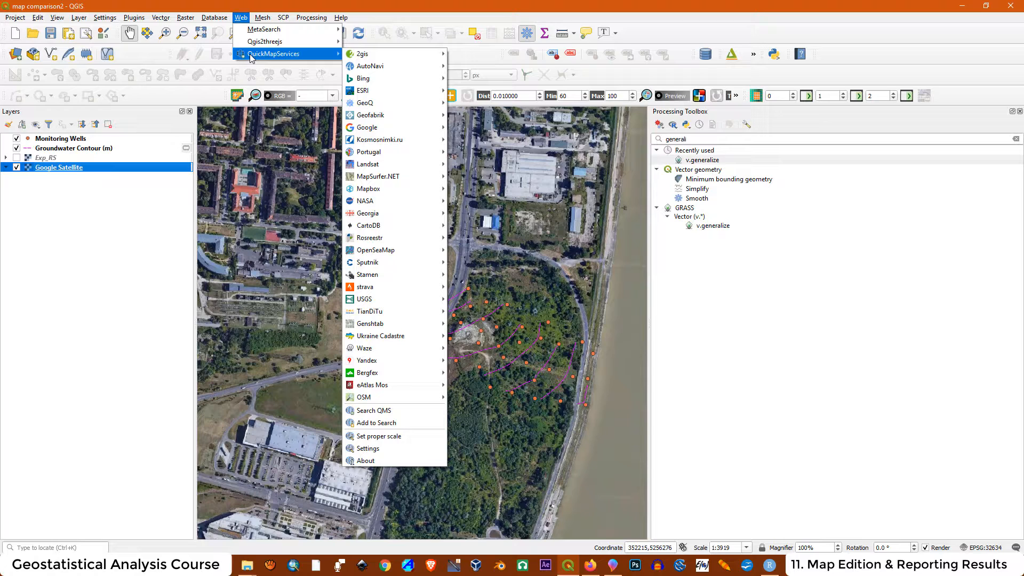
{"action": "left_click", "coordinate": [145, 210]}
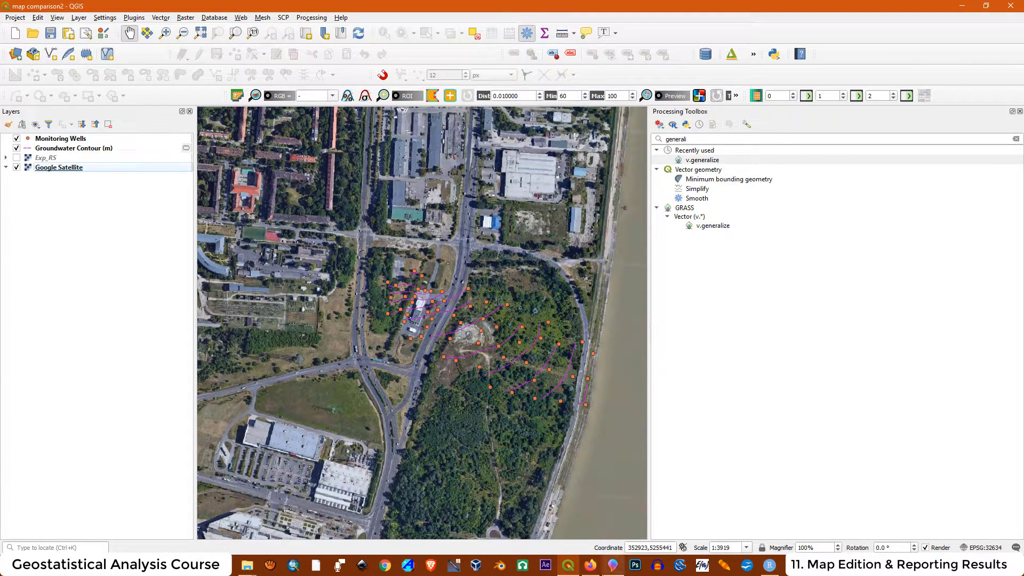
{"action": "left_click", "coordinate": [591, 565]}
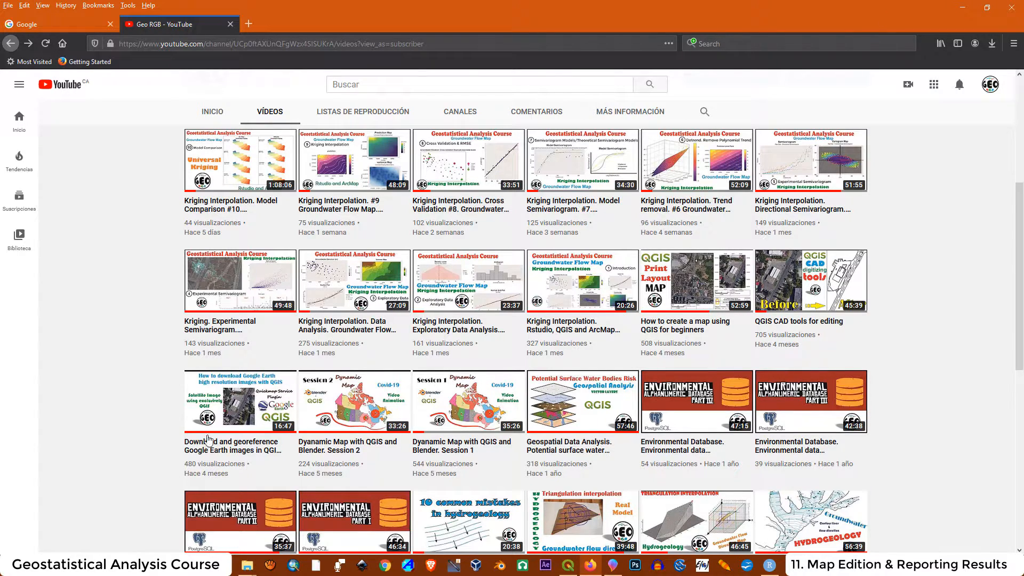
{"action": "left_click", "coordinate": [965, 11]}
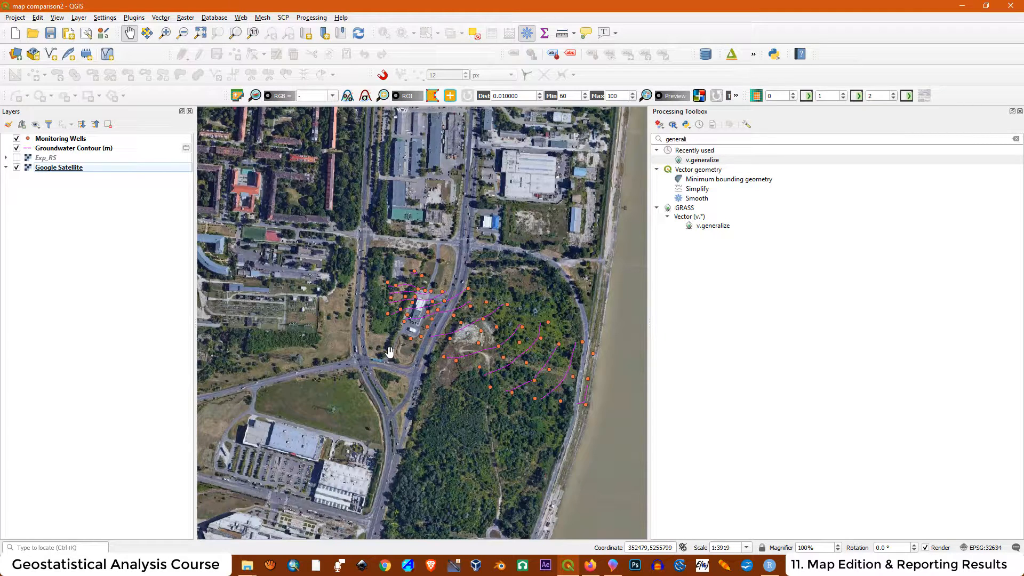
{"action": "left_click", "coordinate": [244, 20]}
{"action": "mouse_move", "coordinate": [254, 55]}
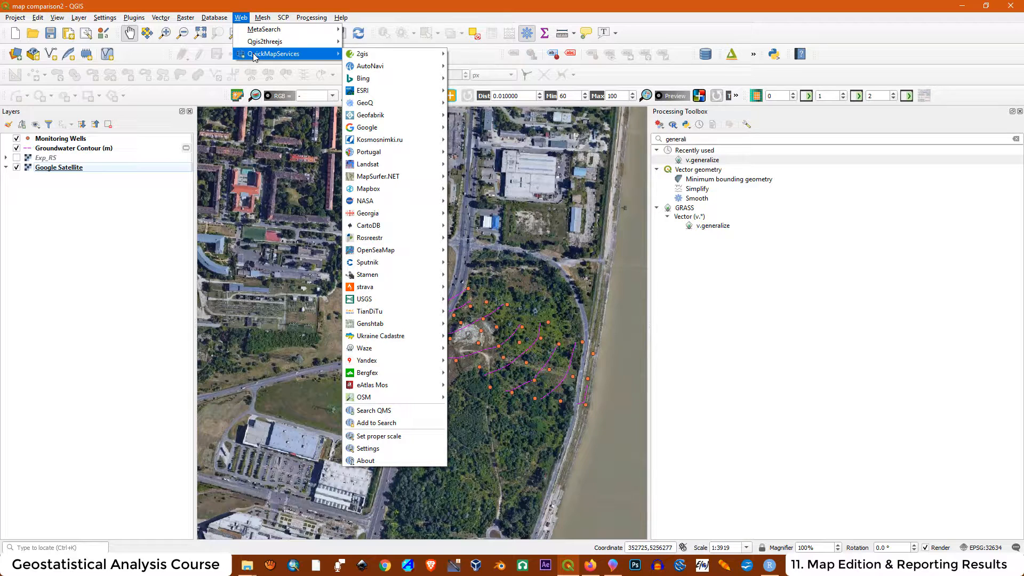
{"action": "key", "text": "Escape"}
{"action": "key", "text": "Escape"}
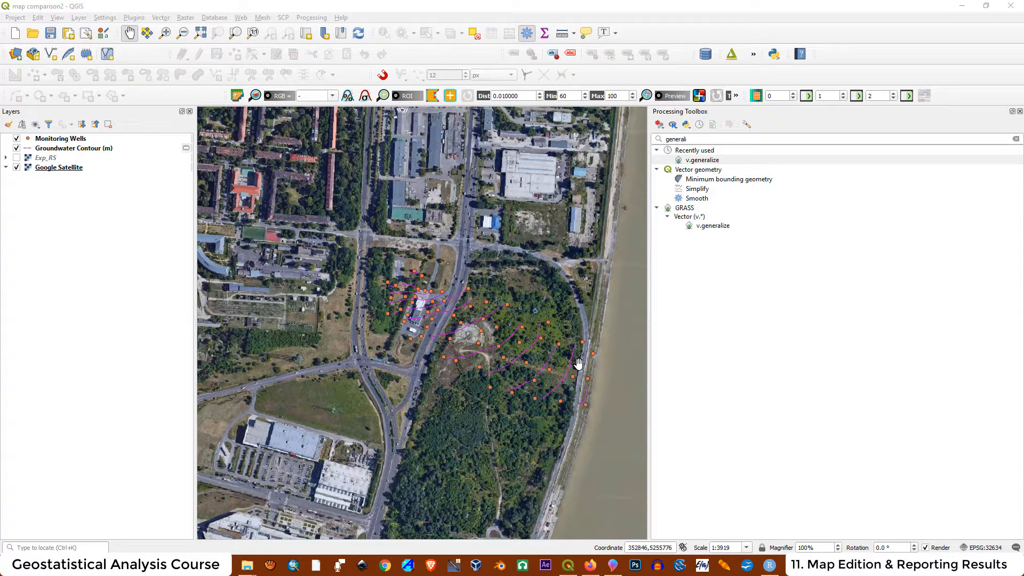
Hide the Google Satellite basemap and change the Groundwater Contour (m) dashed line color to blue.
{"action": "left_click", "coordinate": [17, 167]}
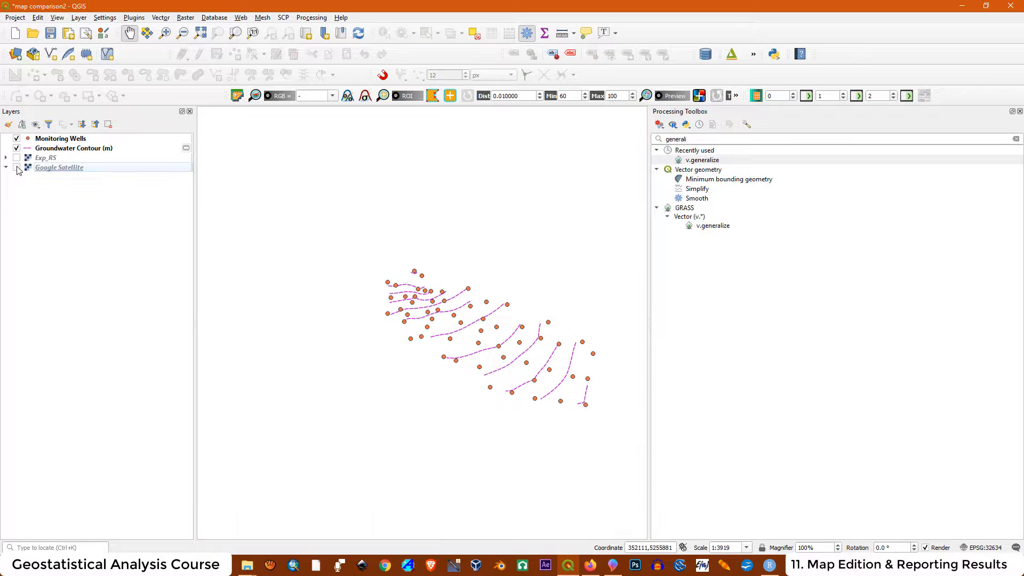
{"action": "double_click", "coordinate": [60, 149]}
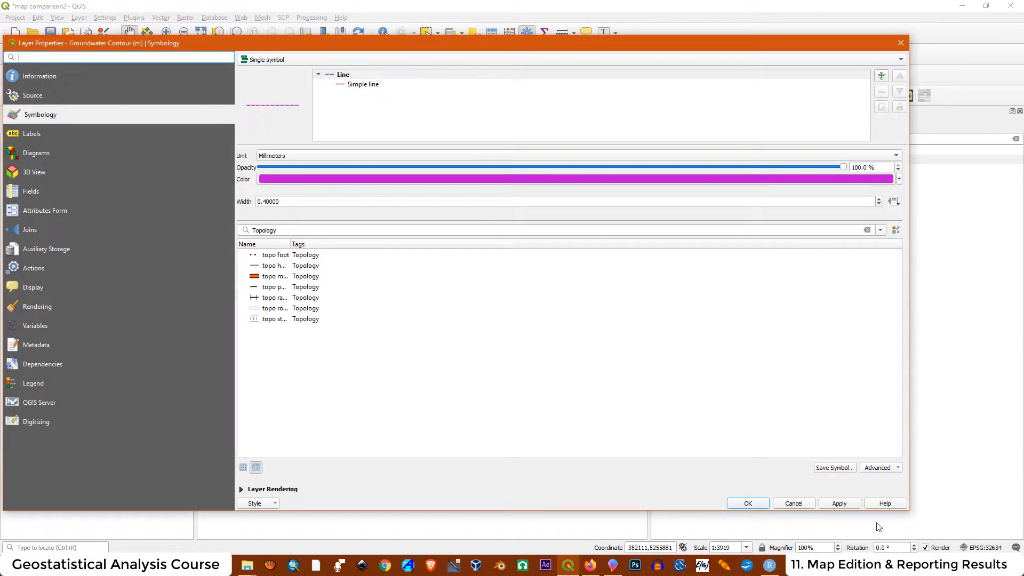
{"action": "left_click", "coordinate": [339, 84]}
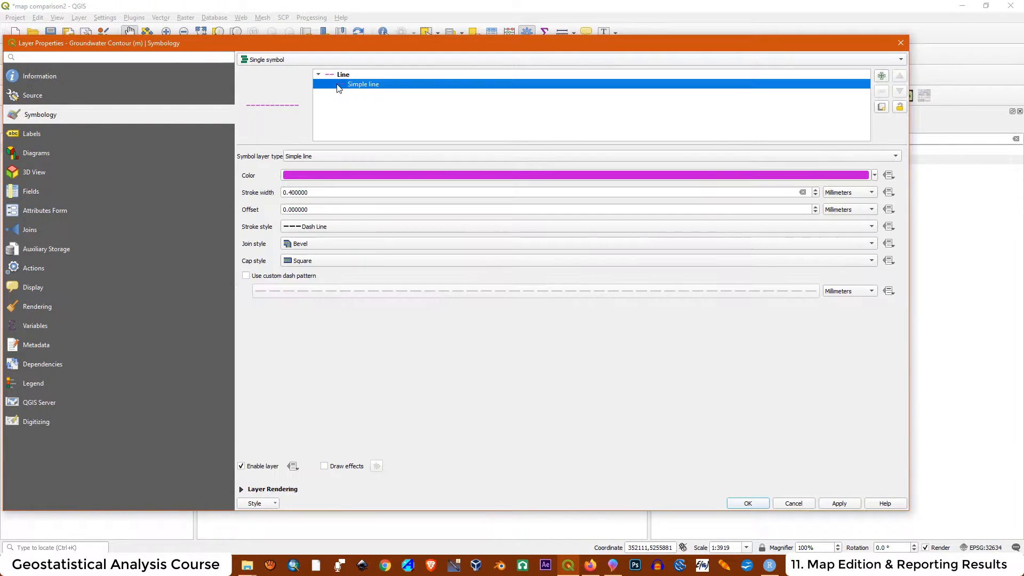
{"action": "left_click", "coordinate": [875, 176]}
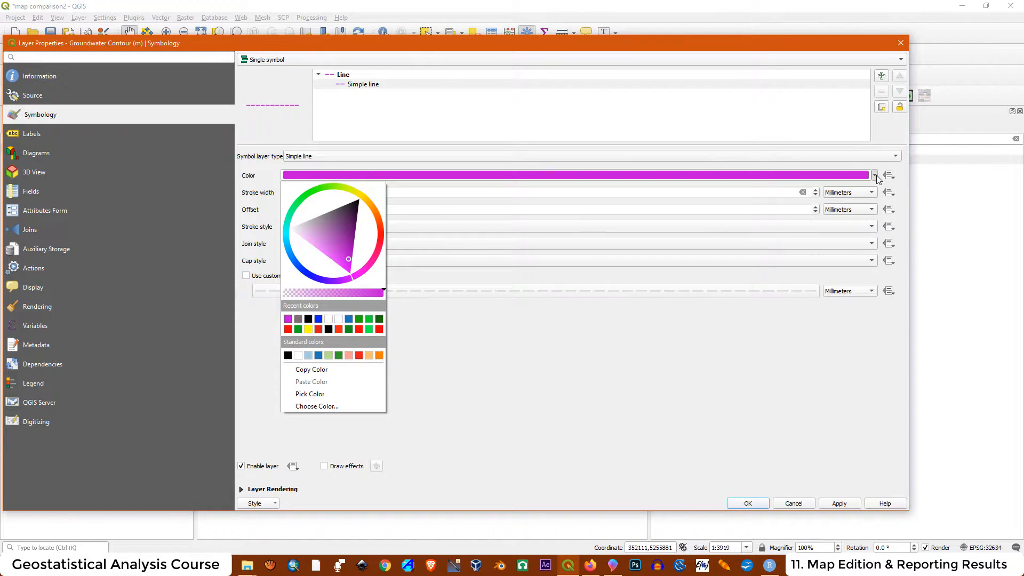
{"action": "left_click", "coordinate": [318, 319]}
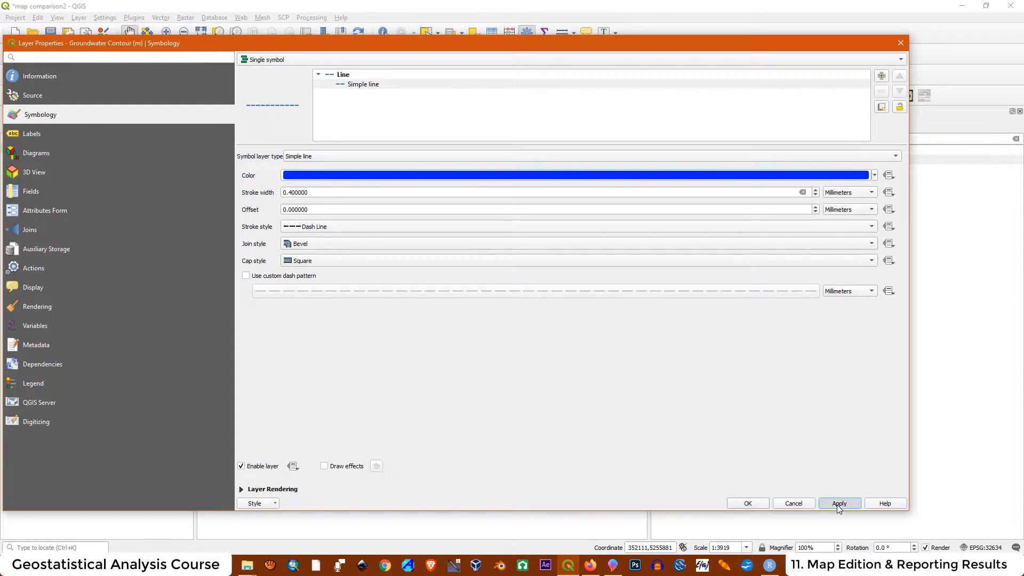
{"action": "left_click", "coordinate": [749, 503]}
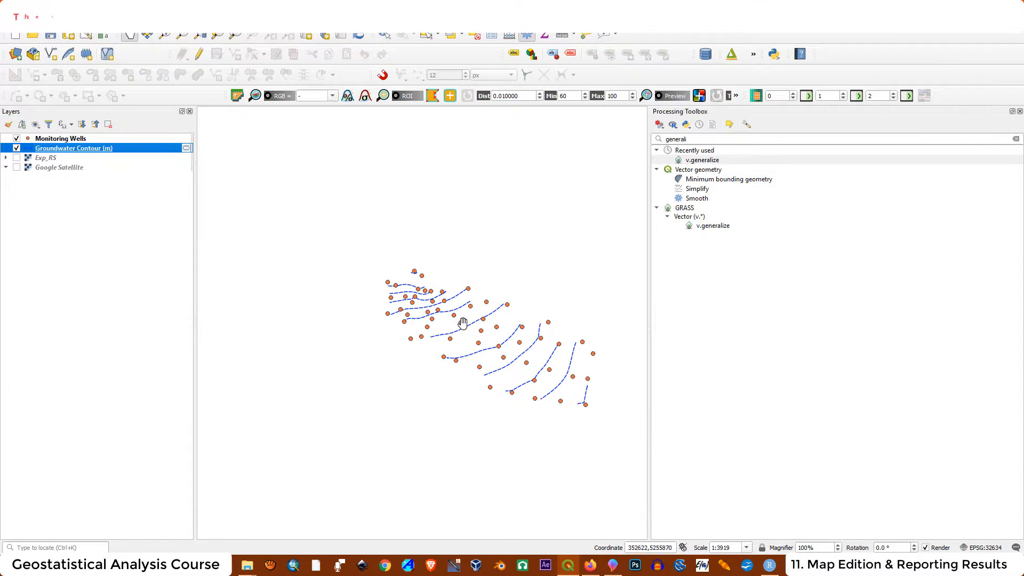
Close the Processing Toolbox to give the map of wells and contours more room.
{"action": "scroll", "coordinate": [462, 324], "scroll_direction": "up", "scroll_amount": 2}
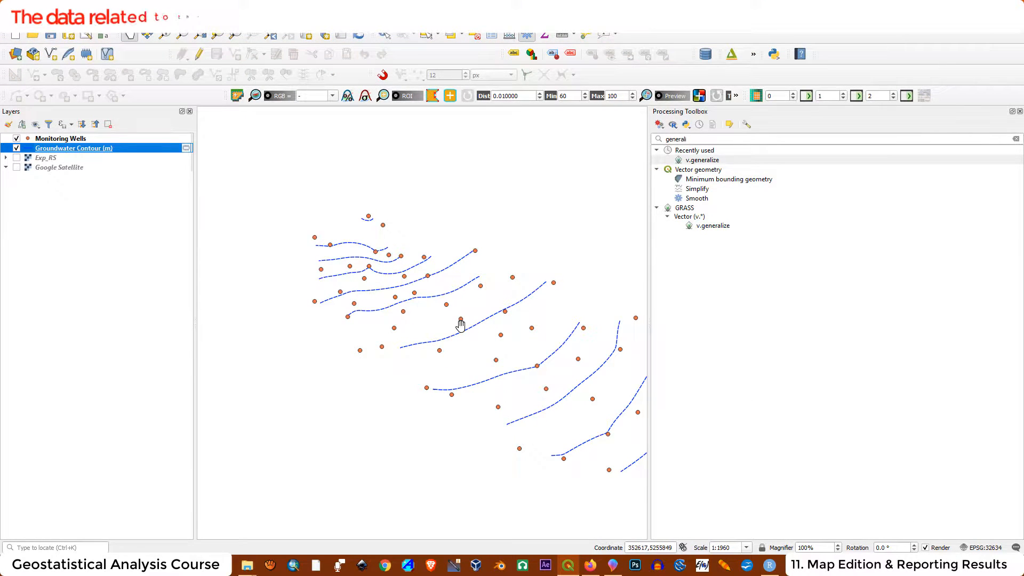
{"action": "left_click", "coordinate": [1020, 111]}
{"action": "left_click_drag", "start_coordinate": [721, 318], "coordinate": [561, 300]}
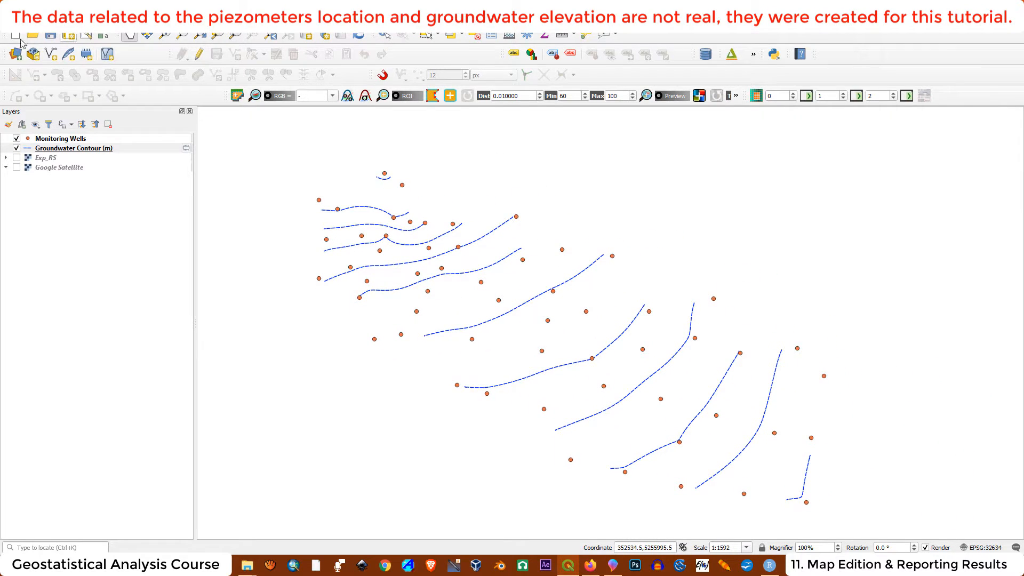
Enable single labels on the Groundwater Contour (m) layer using the ELEV field, and draw a text buffer around them.
{"action": "right_click", "coordinate": [73, 153]}
{"action": "left_click", "coordinate": [96, 384]}
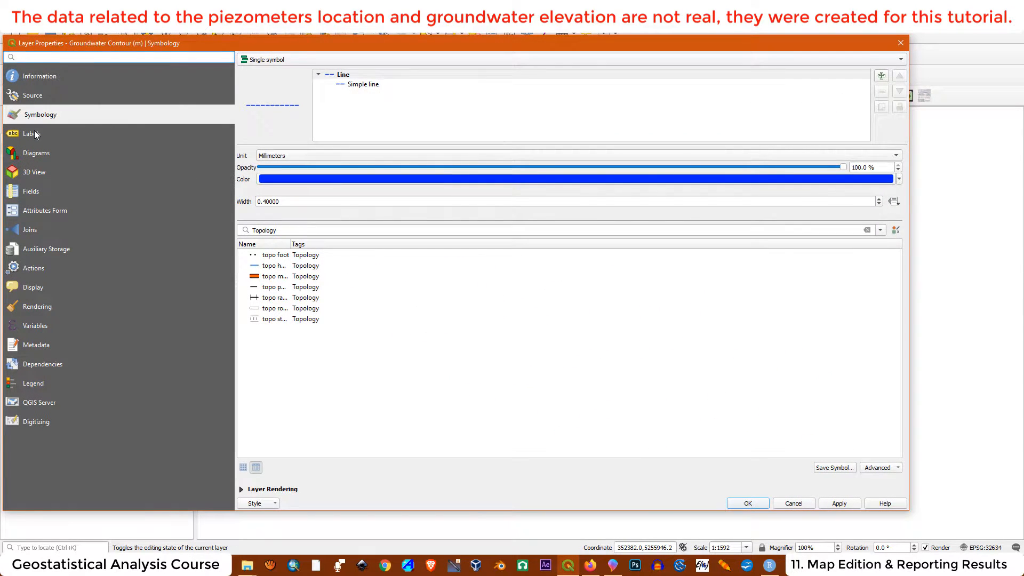
{"action": "left_click", "coordinate": [35, 133]}
{"action": "left_click", "coordinate": [291, 60]}
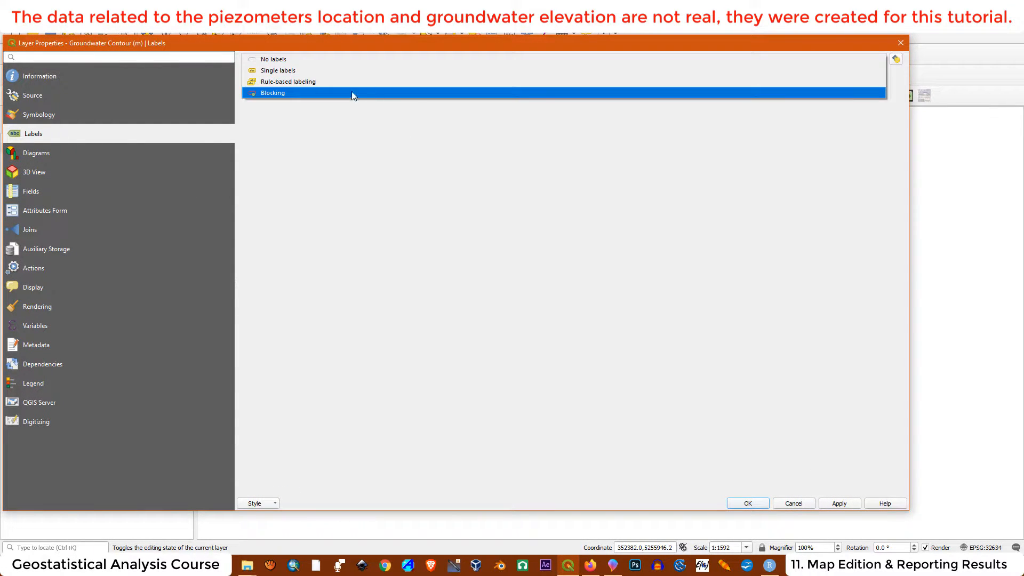
{"action": "left_click", "coordinate": [287, 70]}
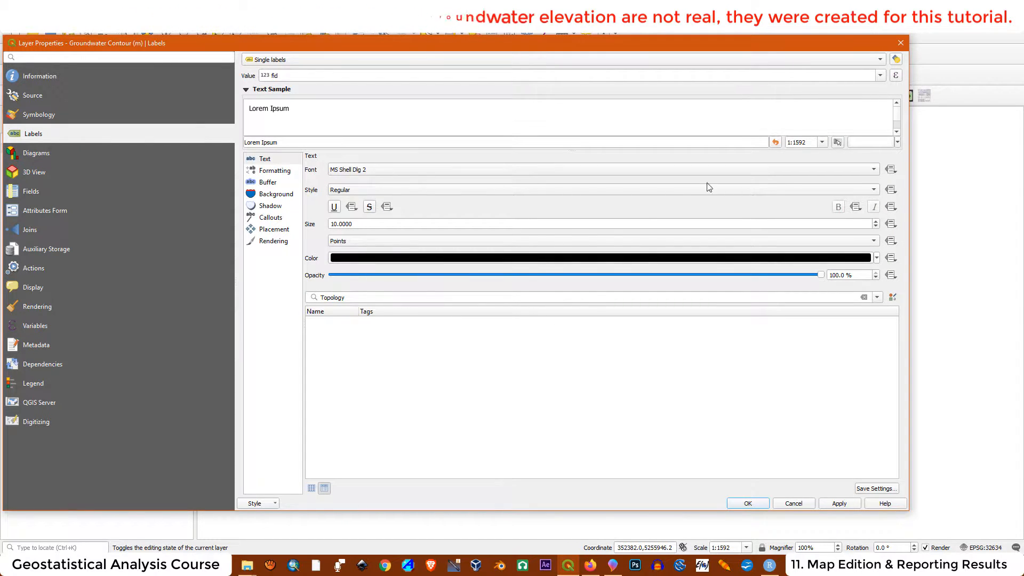
{"action": "left_click", "coordinate": [779, 75]}
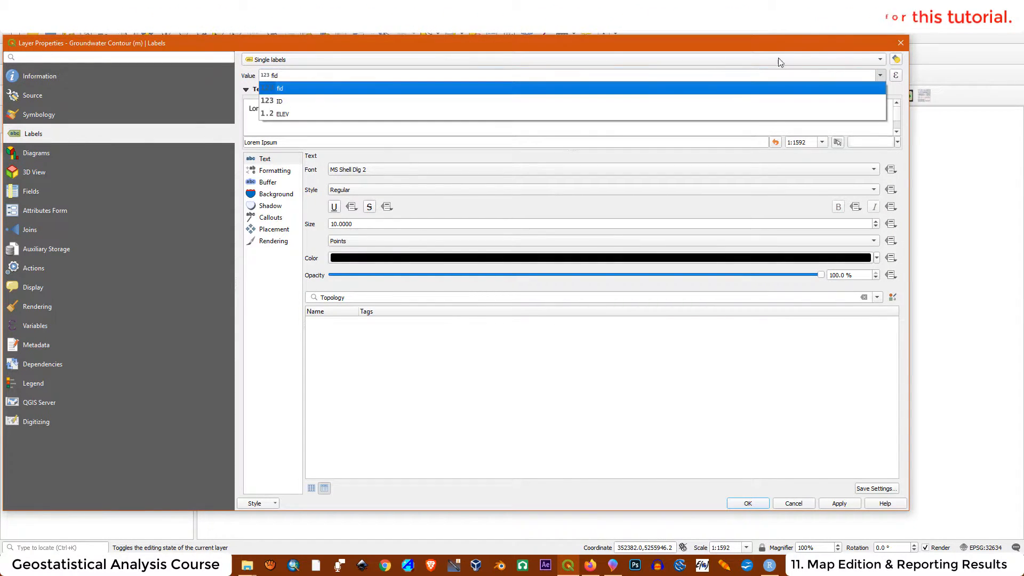
{"action": "left_click", "coordinate": [278, 114]}
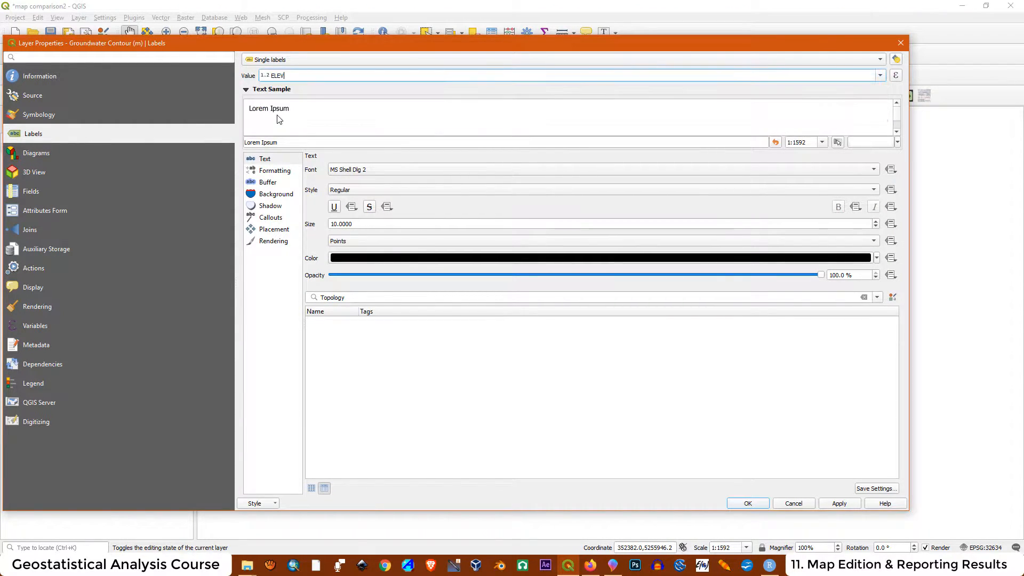
{"action": "left_click", "coordinate": [267, 183]}
{"action": "left_click", "coordinate": [309, 169]}
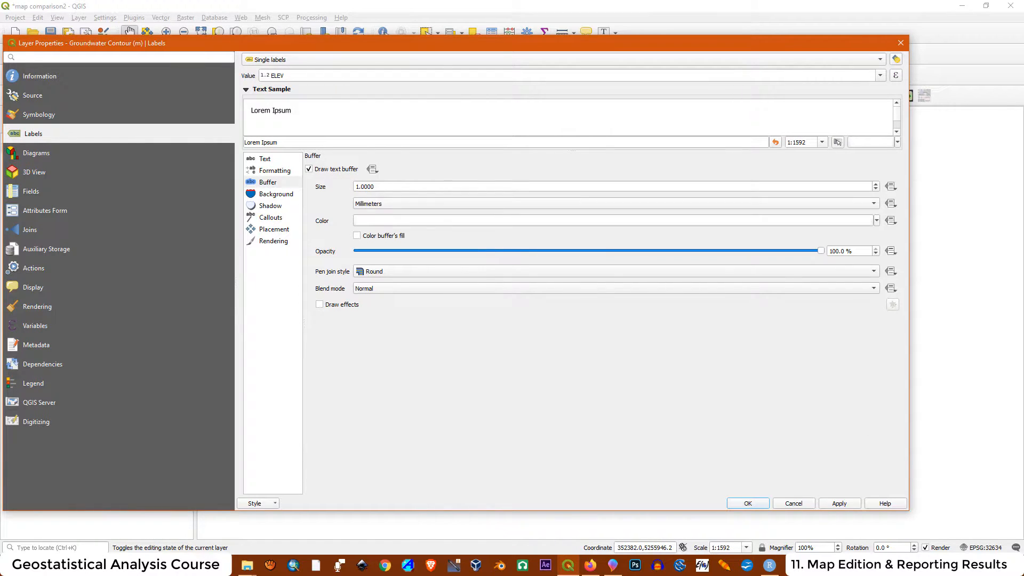
Set the contour label placement to Parallel with only On line allowed, and check the labels on the map.
{"action": "left_click", "coordinate": [273, 230]}
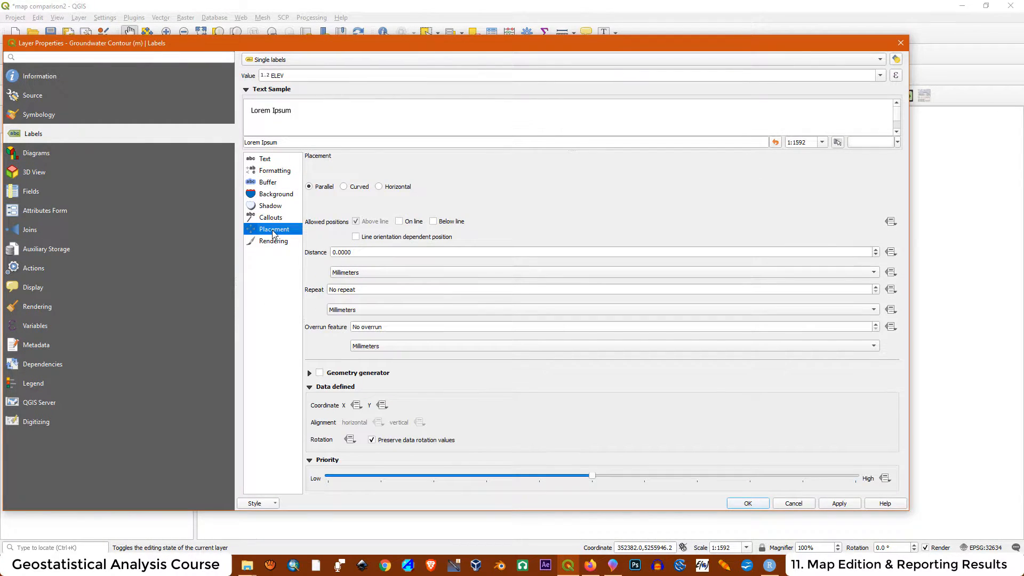
{"action": "left_click", "coordinate": [379, 187]}
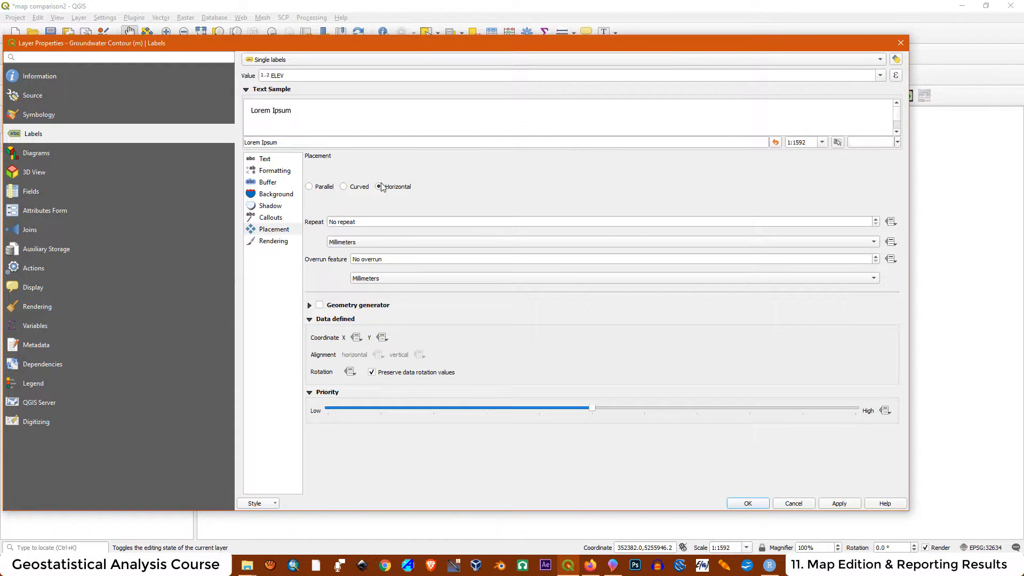
{"action": "left_click", "coordinate": [310, 188]}
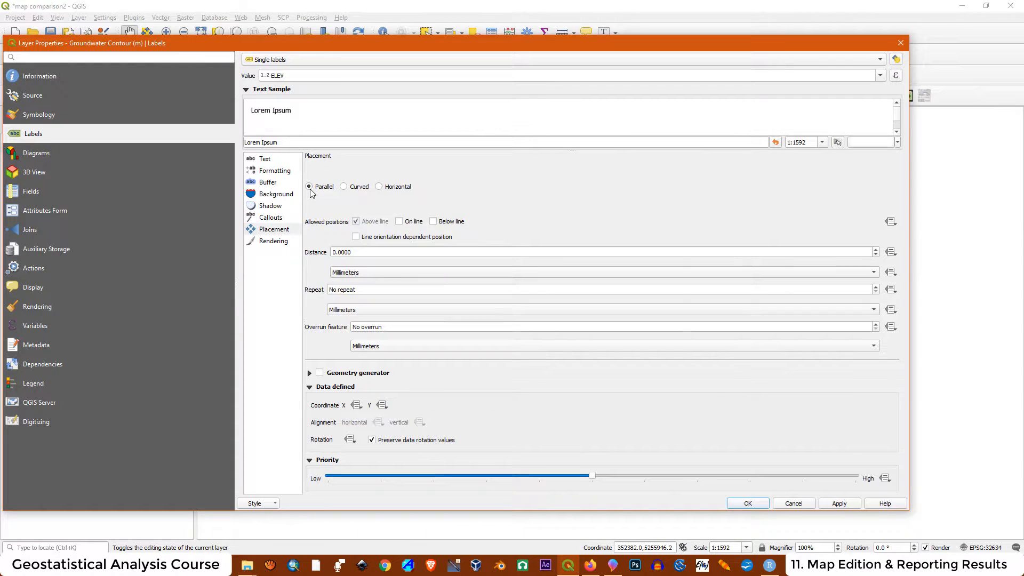
{"action": "left_click", "coordinate": [380, 187]}
{"action": "left_click", "coordinate": [310, 187]}
{"action": "left_click", "coordinate": [400, 221]}
{"action": "left_click", "coordinate": [357, 222]}
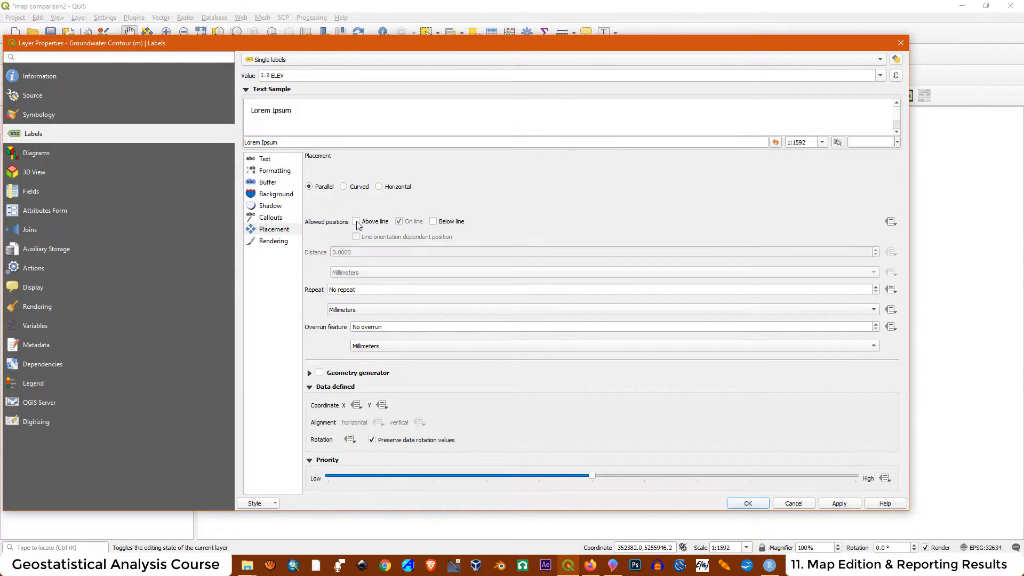
{"action": "left_click", "coordinate": [840, 506]}
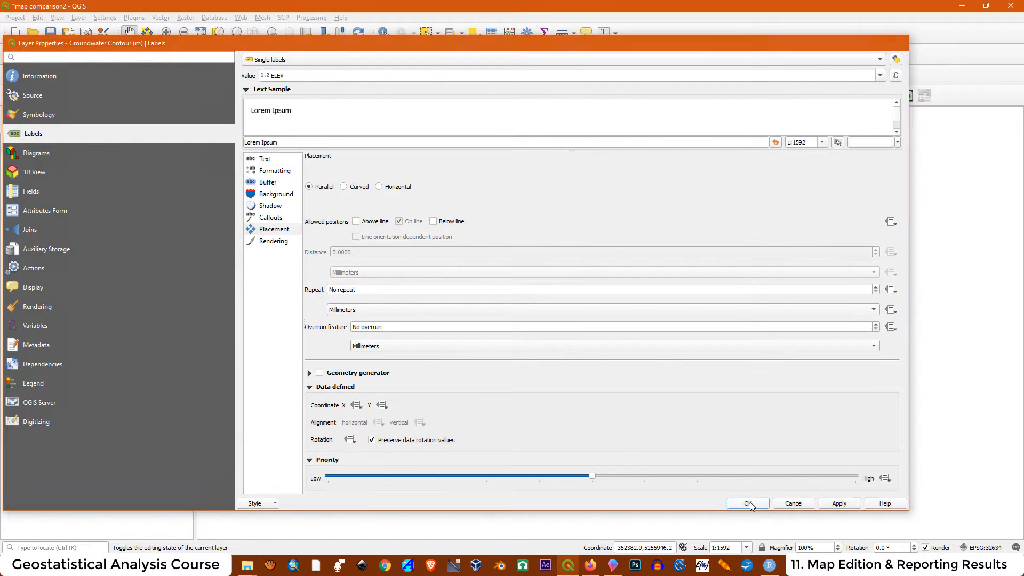
{"action": "left_click", "coordinate": [749, 502]}
{"action": "scroll", "coordinate": [508, 309], "scroll_direction": "up", "scroll_amount": 2}
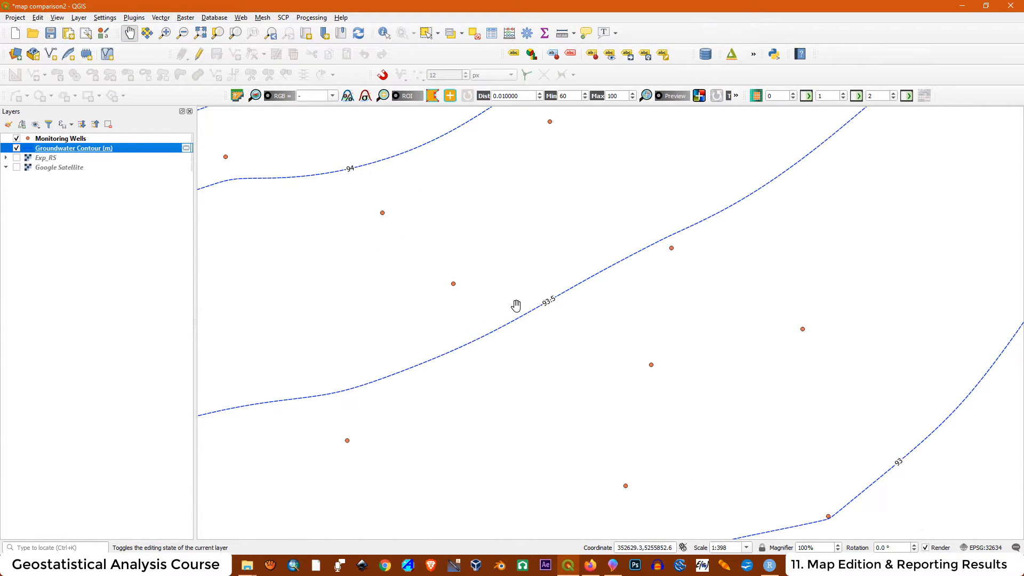
{"action": "scroll", "coordinate": [548, 301], "scroll_direction": "up", "scroll_amount": 1}
{"action": "scroll", "coordinate": [555, 293], "scroll_direction": "down", "scroll_amount": 1}
{"action": "scroll", "coordinate": [558, 294], "scroll_direction": "down", "scroll_amount": 2}
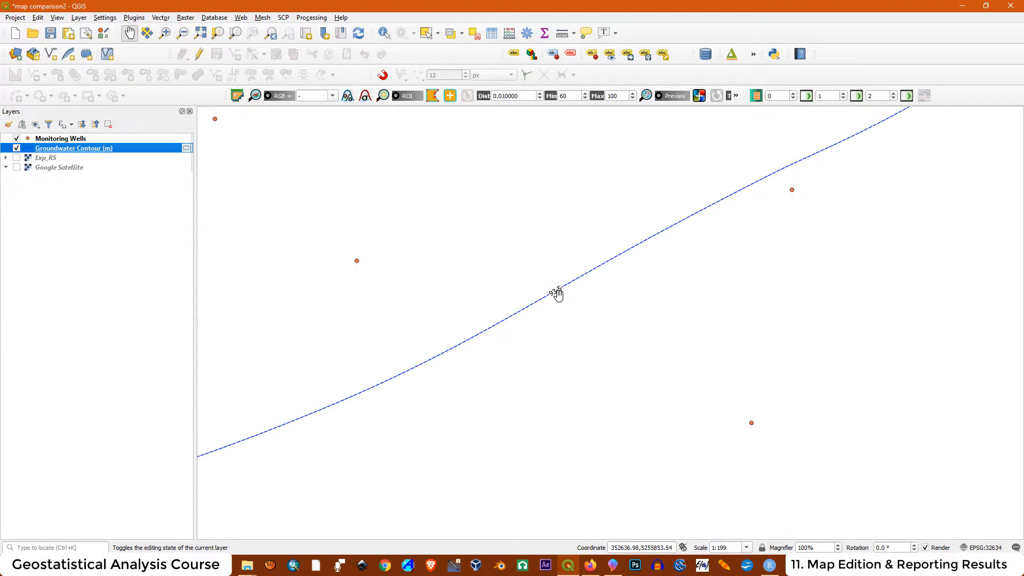
Set the text style of the Groundwater Contour (m) labels to Bold.
{"action": "double_click", "coordinate": [67, 149]}
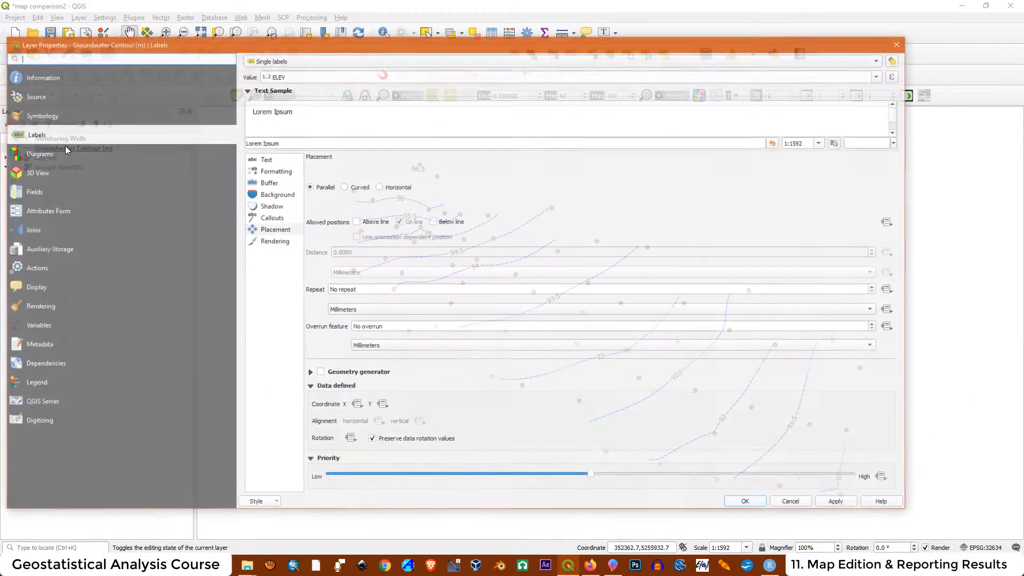
{"action": "left_click", "coordinate": [265, 161]}
{"action": "left_click", "coordinate": [354, 188]}
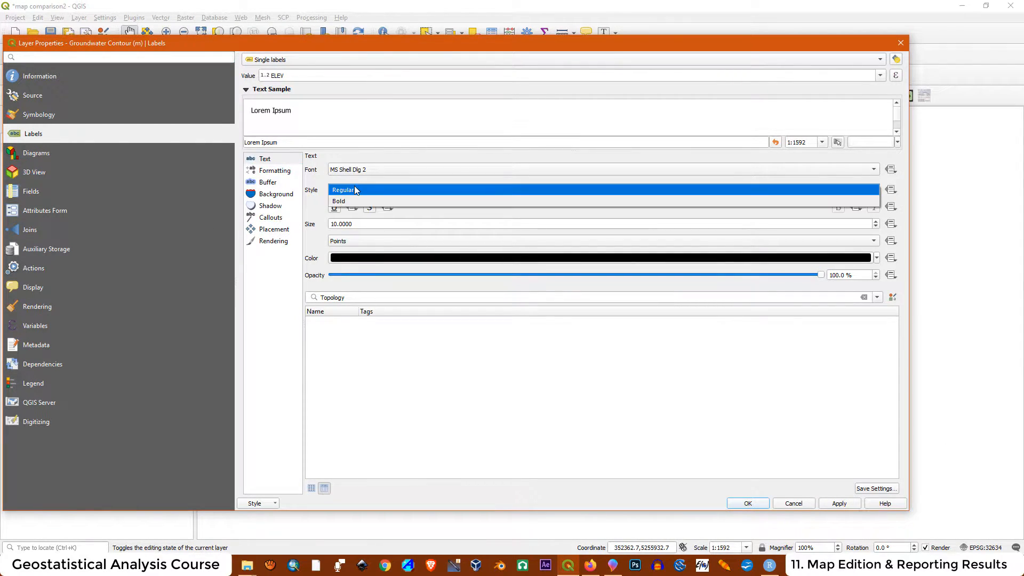
{"action": "left_click", "coordinate": [349, 201]}
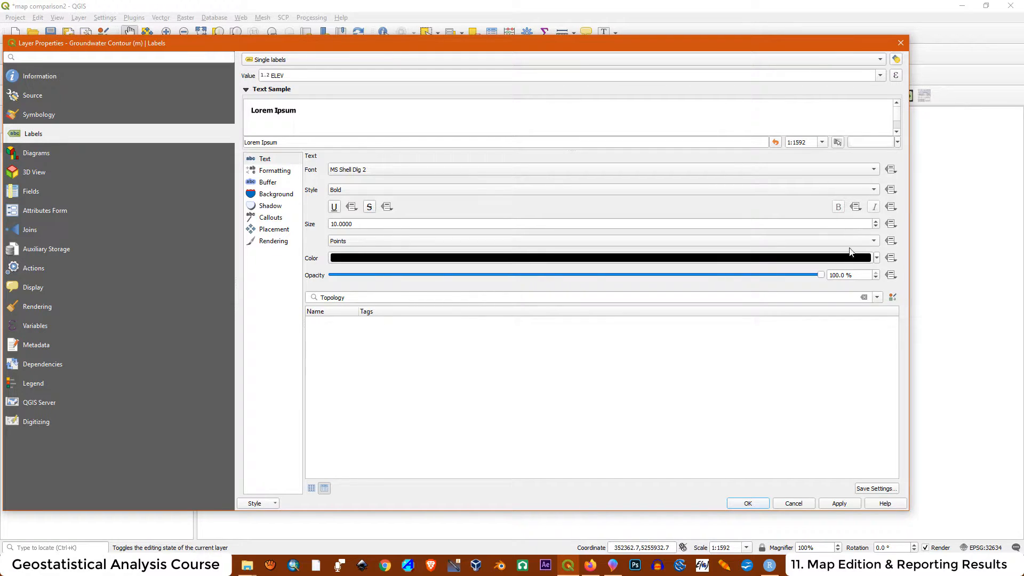
{"action": "left_click", "coordinate": [452, 258]}
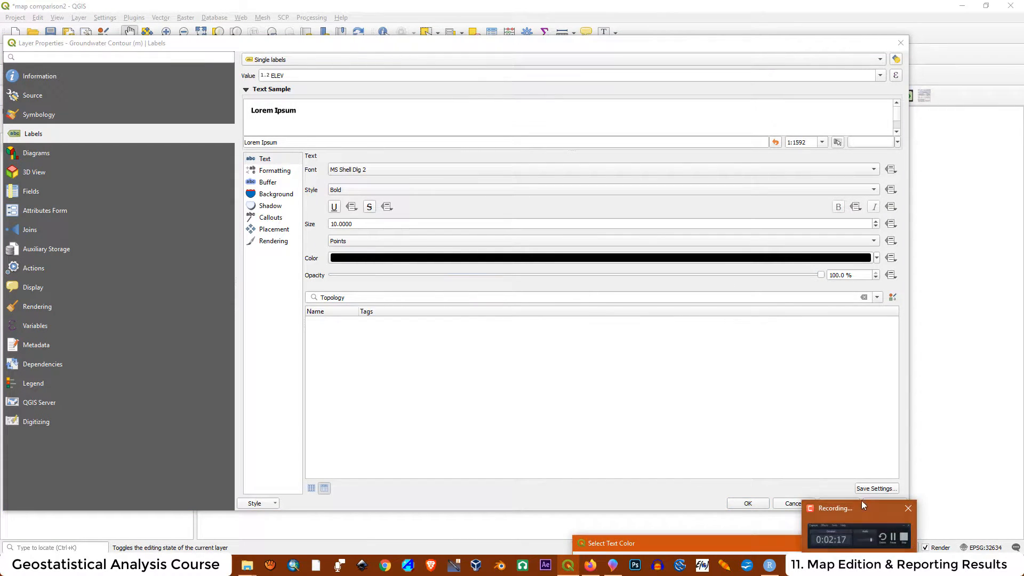
{"action": "left_click_drag", "start_coordinate": [723, 544], "coordinate": [542, 216]}
{"action": "left_click", "coordinate": [717, 212]}
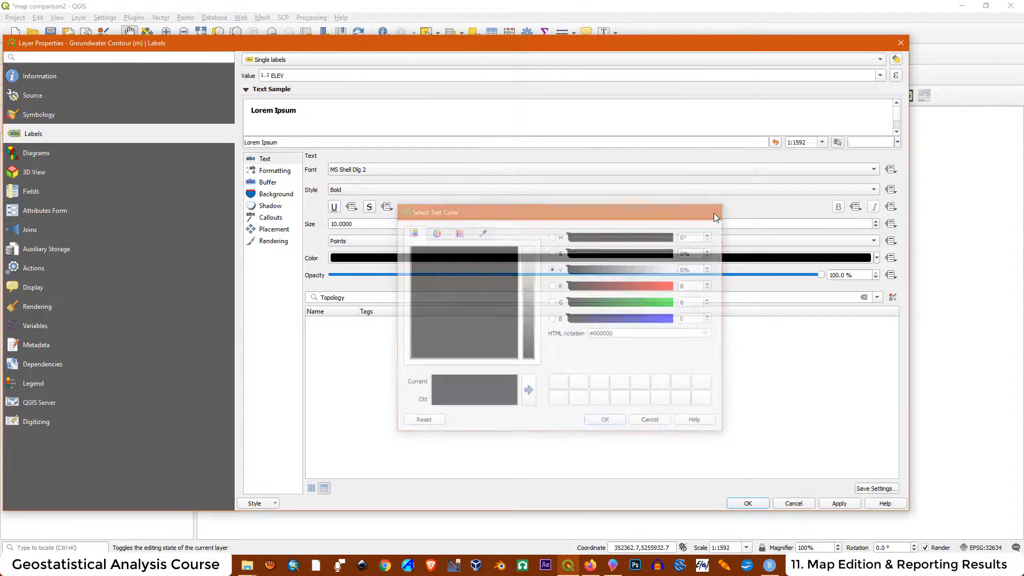
Set the contour labels' text color to the same blue as the contour lines.
{"action": "left_click", "coordinate": [877, 258]}
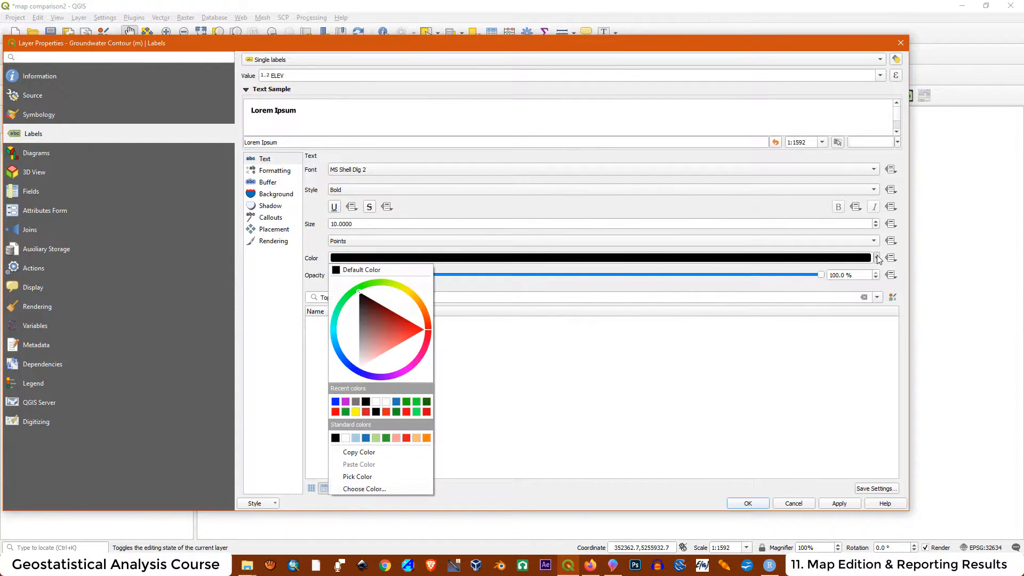
{"action": "left_click", "coordinate": [336, 402]}
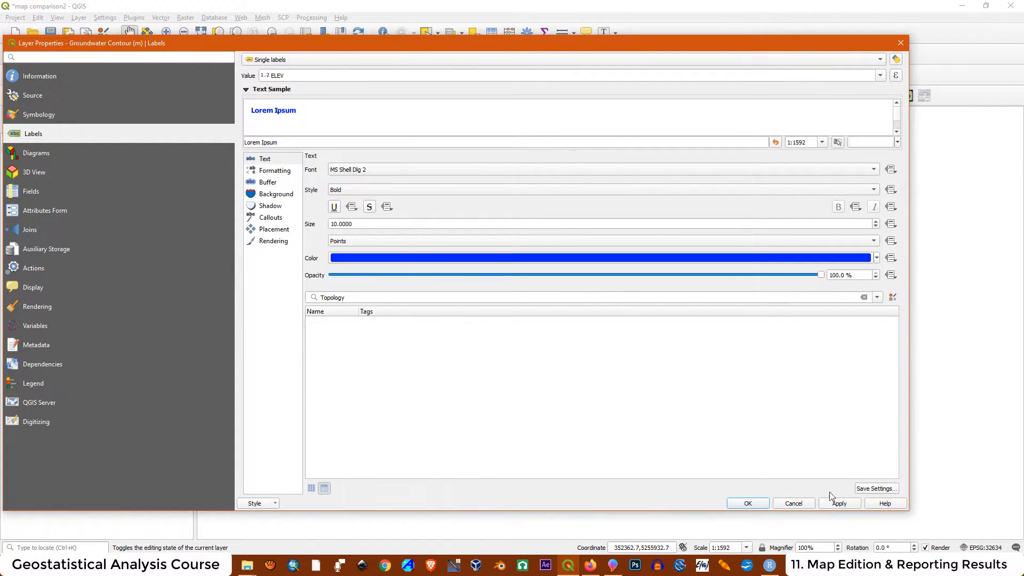
Accept the Groundwater Contour (m) label settings and inspect the contour labels up close on the map.
{"action": "left_click", "coordinate": [746, 504]}
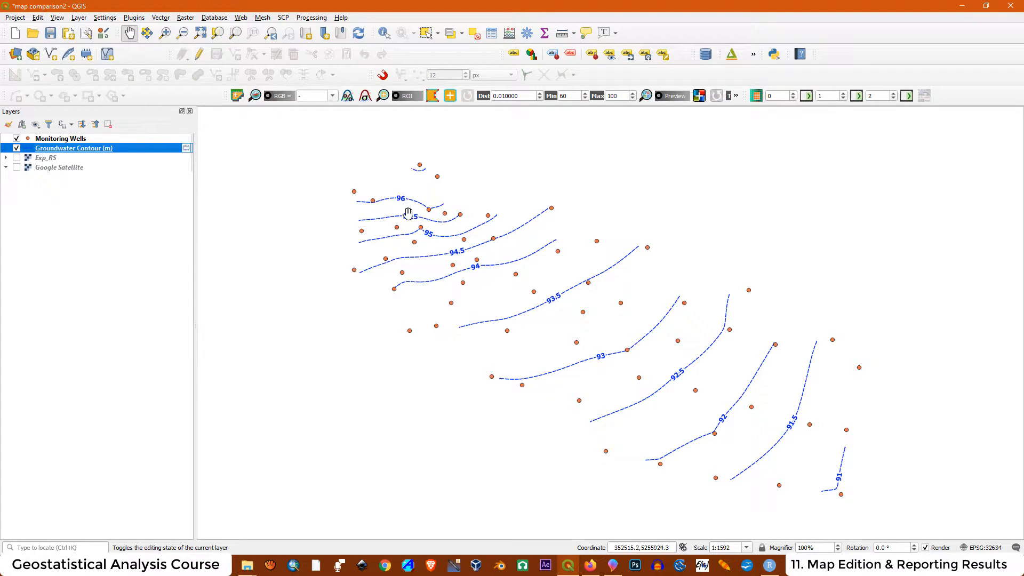
{"action": "scroll", "coordinate": [551, 298], "scroll_direction": "up", "scroll_amount": 1}
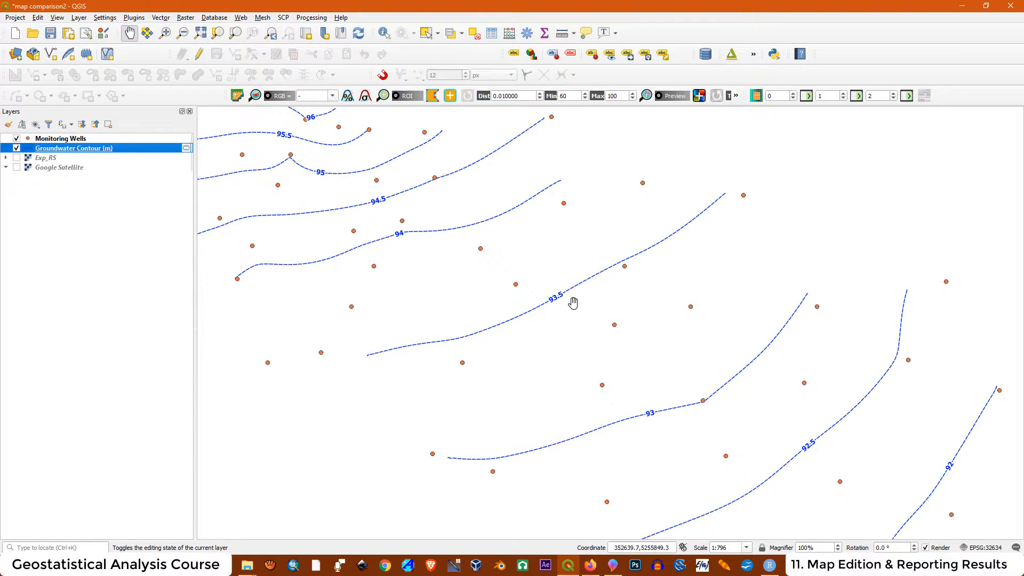
{"action": "scroll", "coordinate": [567, 304], "scroll_direction": "down", "scroll_amount": 1}
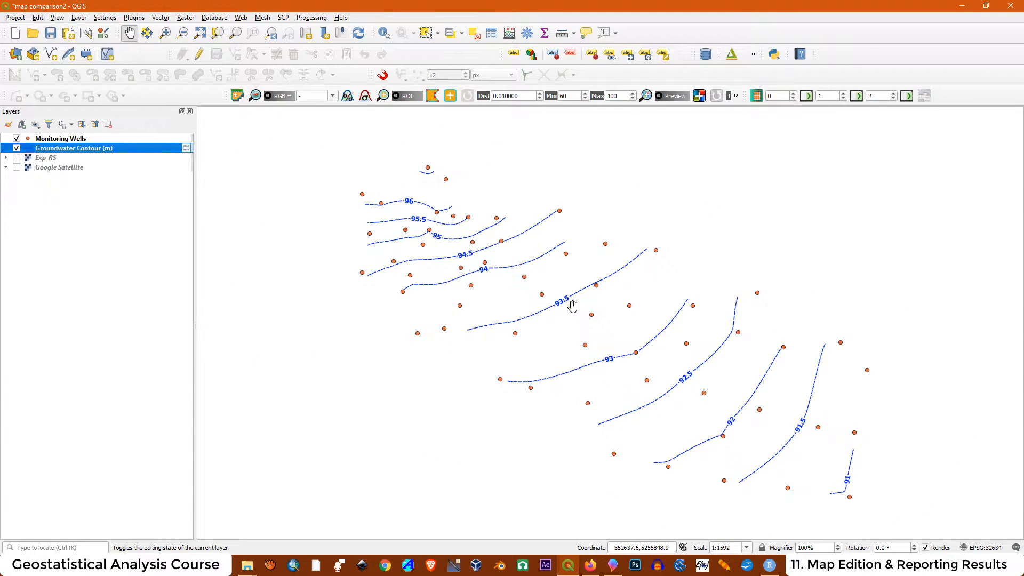
Set the text buffer color of the Groundwater Contour (m) labels to white.
{"action": "double_click", "coordinate": [69, 152]}
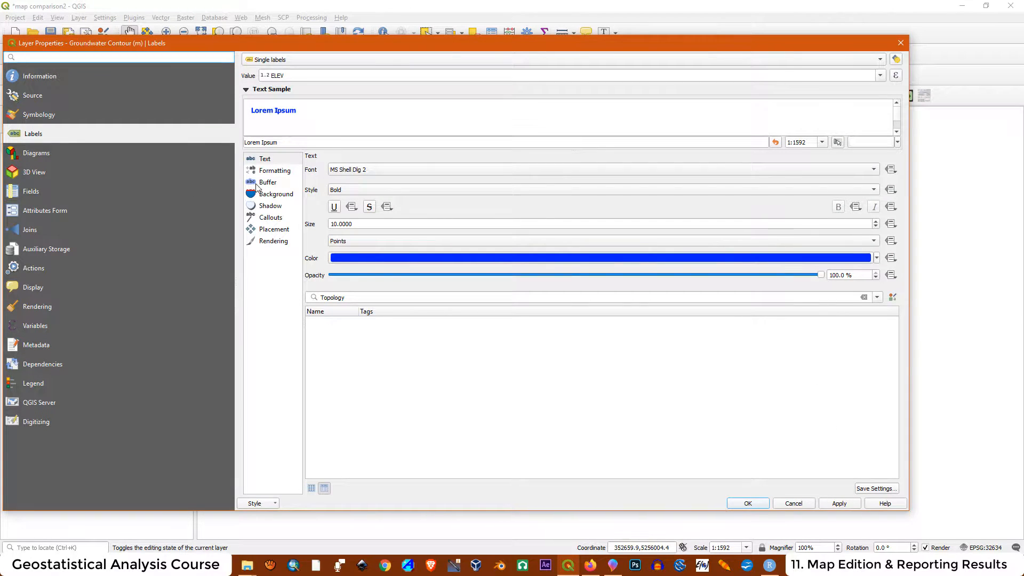
{"action": "left_click", "coordinate": [267, 183]}
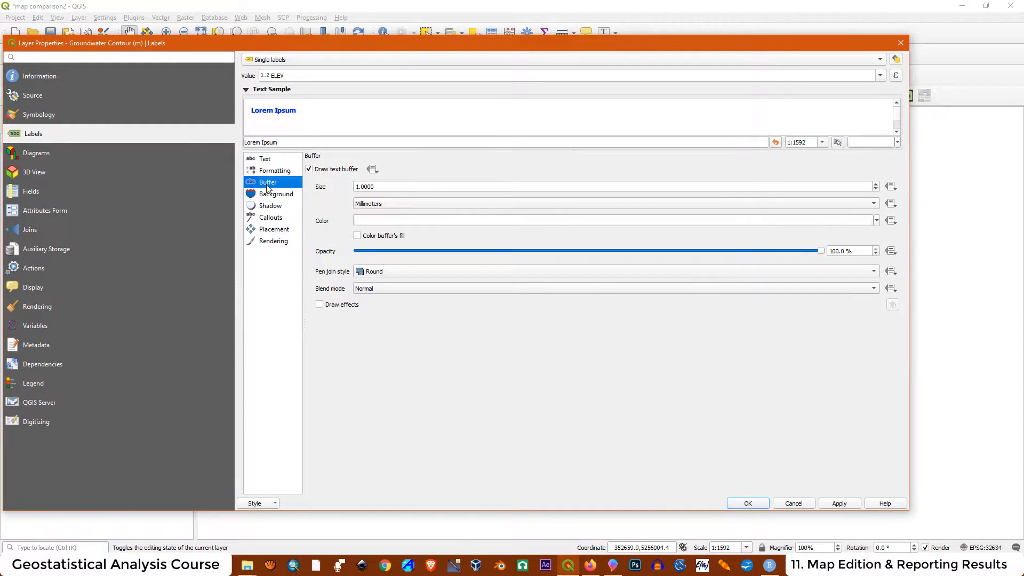
{"action": "left_click", "coordinate": [876, 221]}
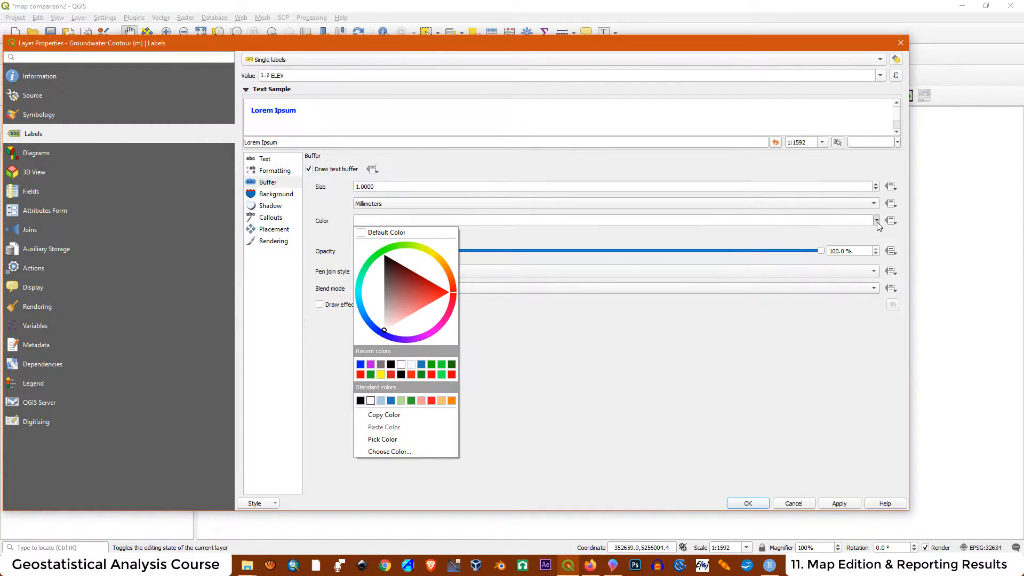
{"action": "left_click", "coordinate": [401, 366]}
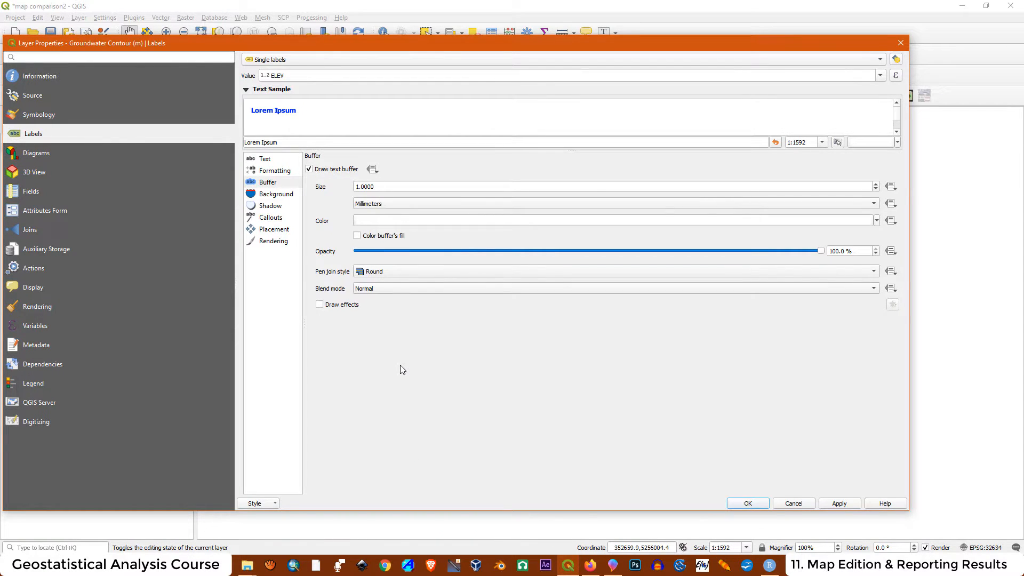
{"action": "left_click", "coordinate": [833, 504]}
{"action": "left_click", "coordinate": [748, 503]}
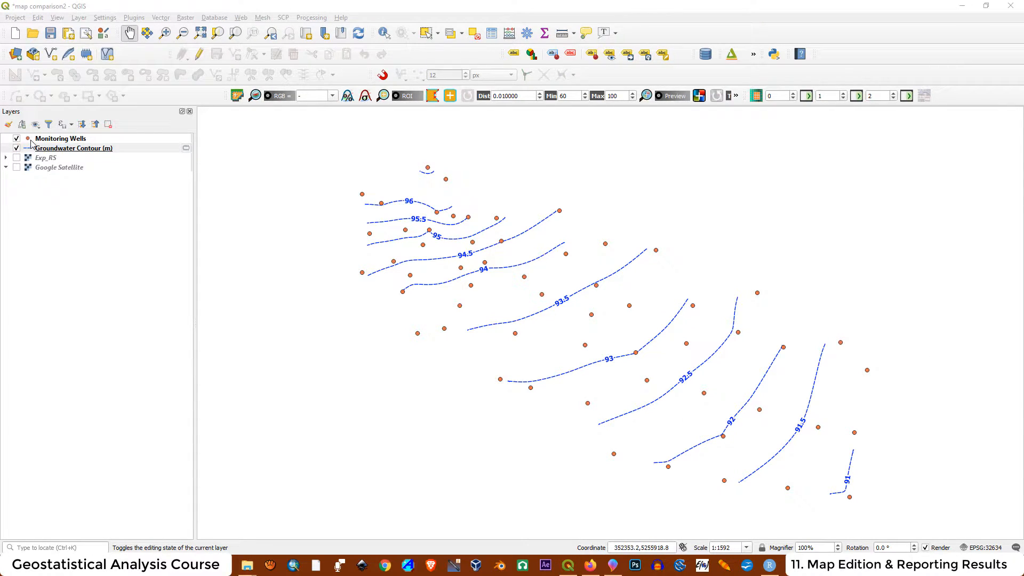
Change the Monitoring Wells simple marker to a triangle shape with the same blue fill as the contour lines.
{"action": "left_click", "coordinate": [57, 140]}
{"action": "right_click", "coordinate": [57, 139]}
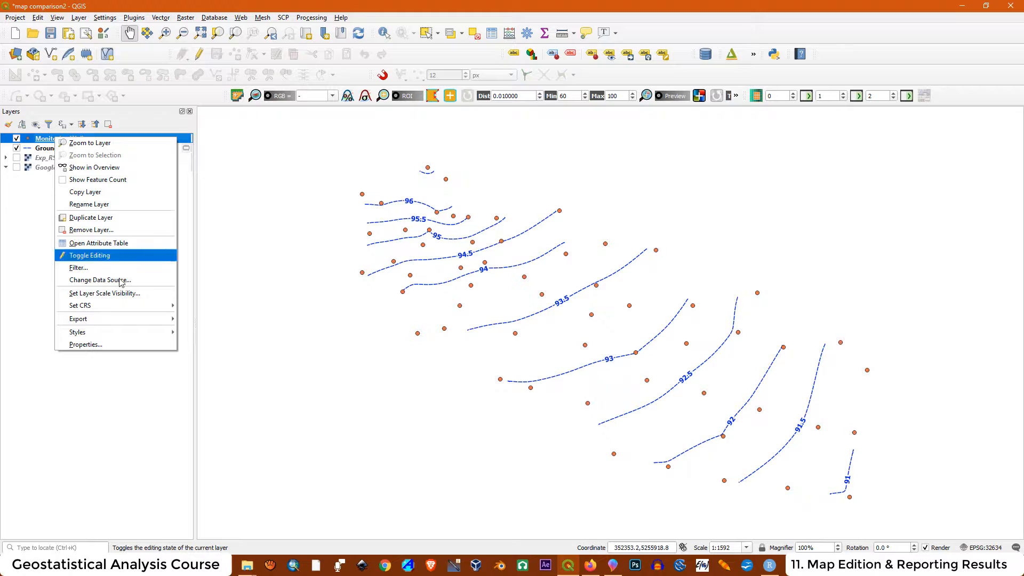
{"action": "left_click", "coordinate": [116, 345]}
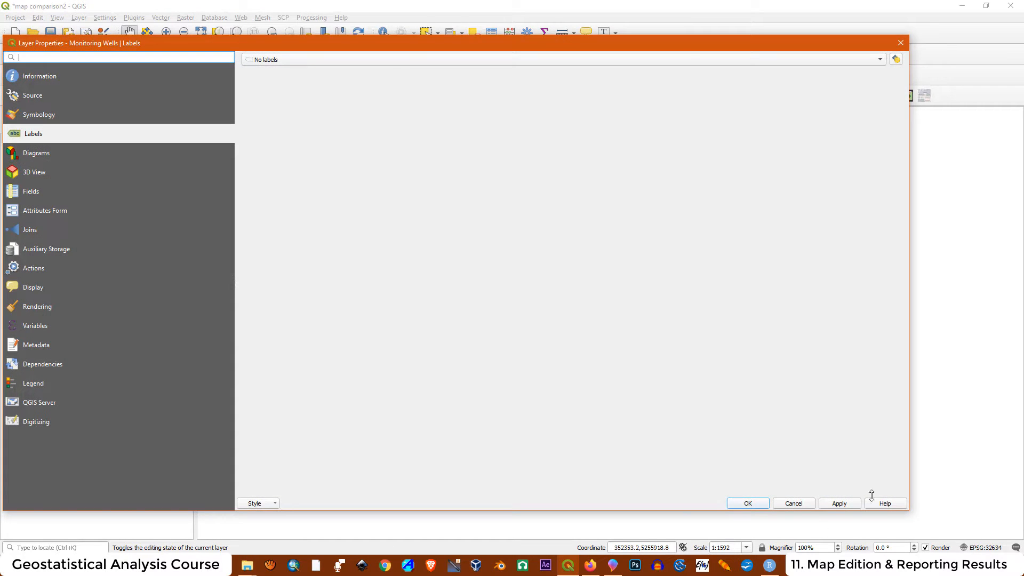
{"action": "left_click", "coordinate": [37, 116]}
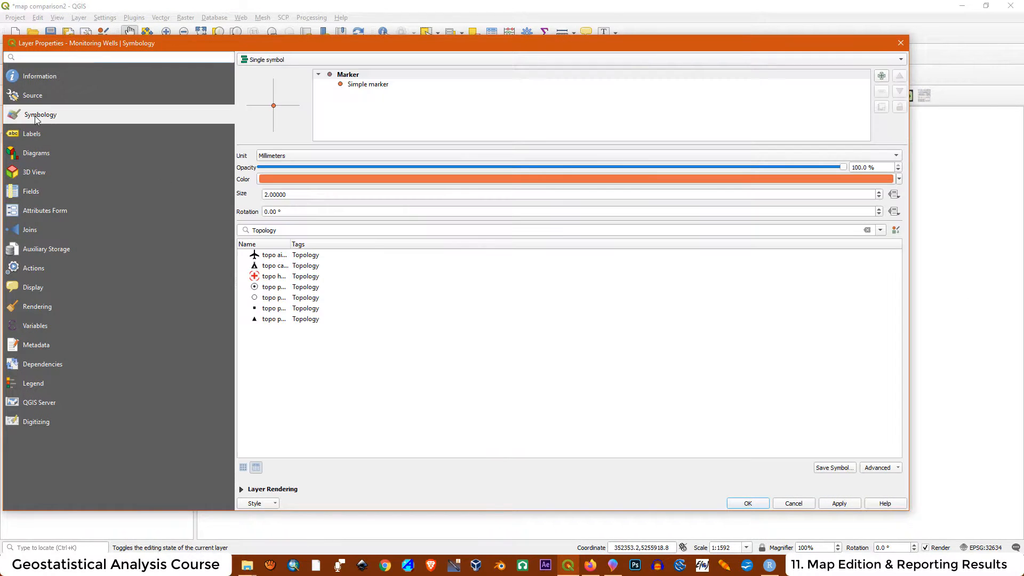
{"action": "left_click", "coordinate": [344, 85]}
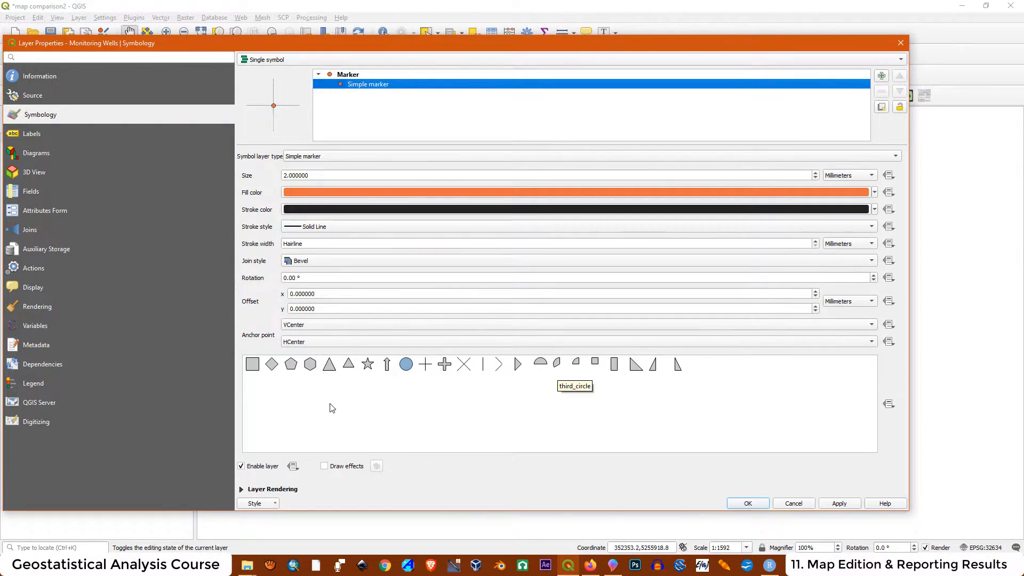
{"action": "left_click", "coordinate": [350, 365]}
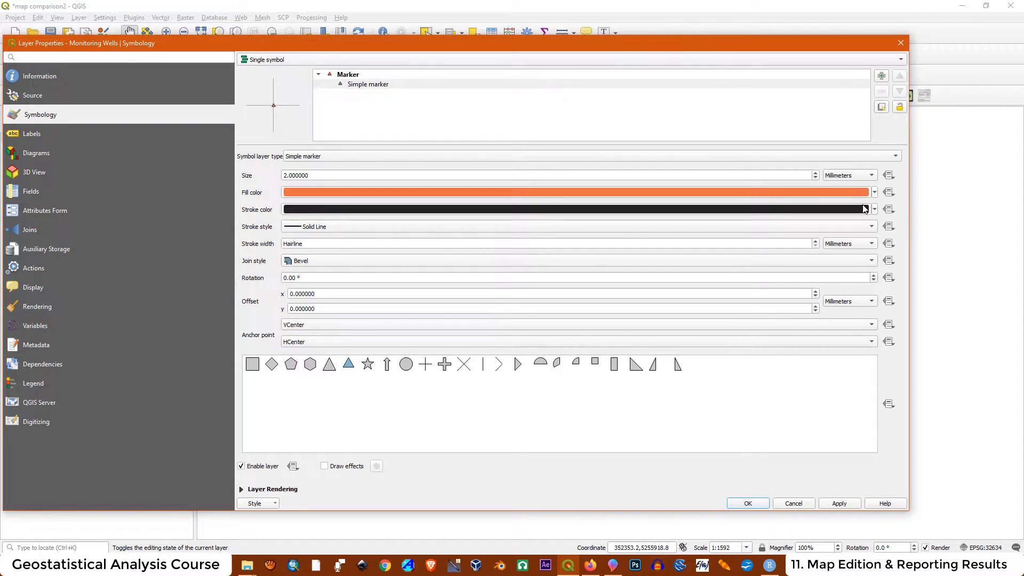
{"action": "left_click", "coordinate": [875, 193]}
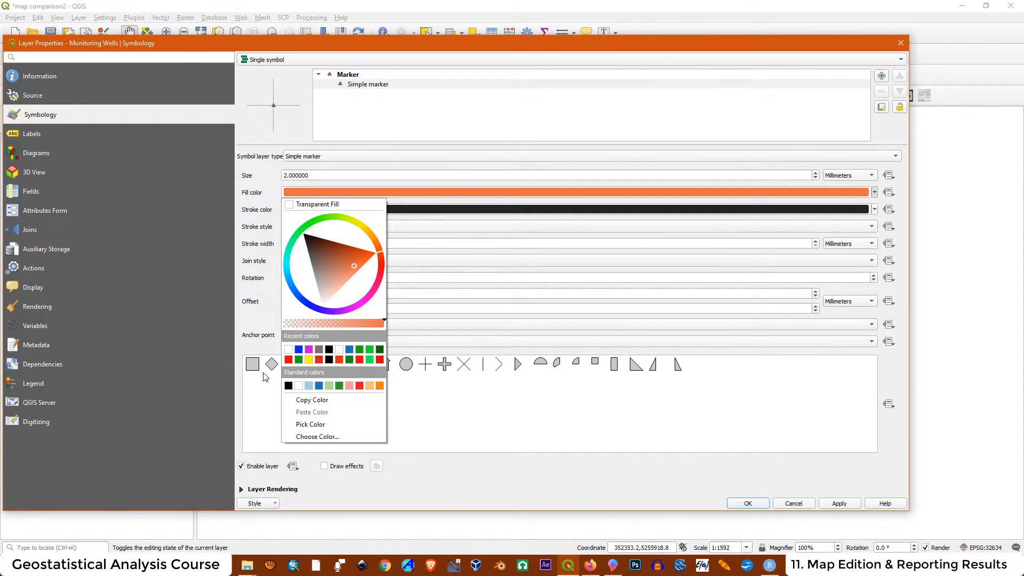
{"action": "left_click", "coordinate": [299, 350]}
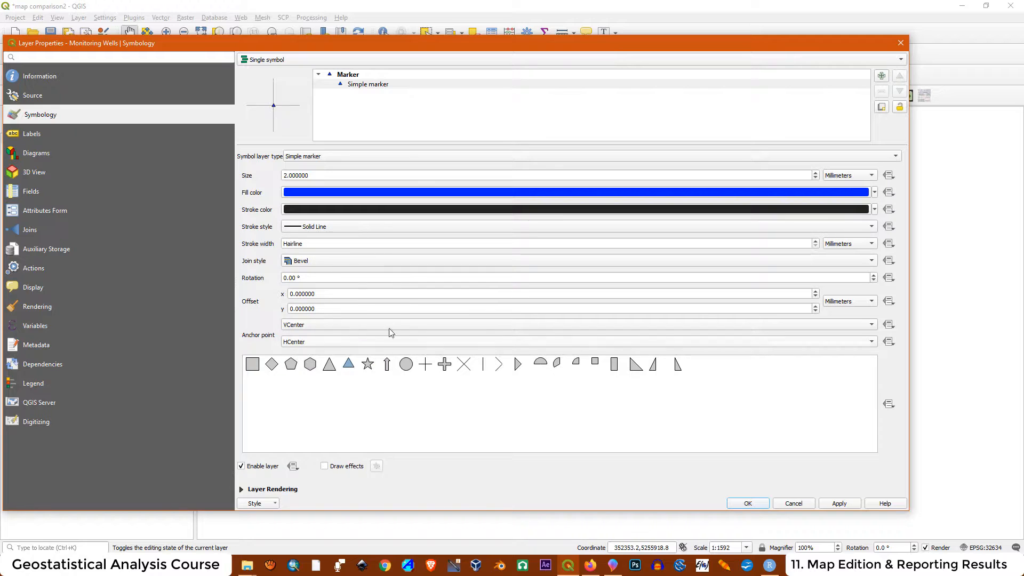
{"action": "left_click", "coordinate": [760, 505]}
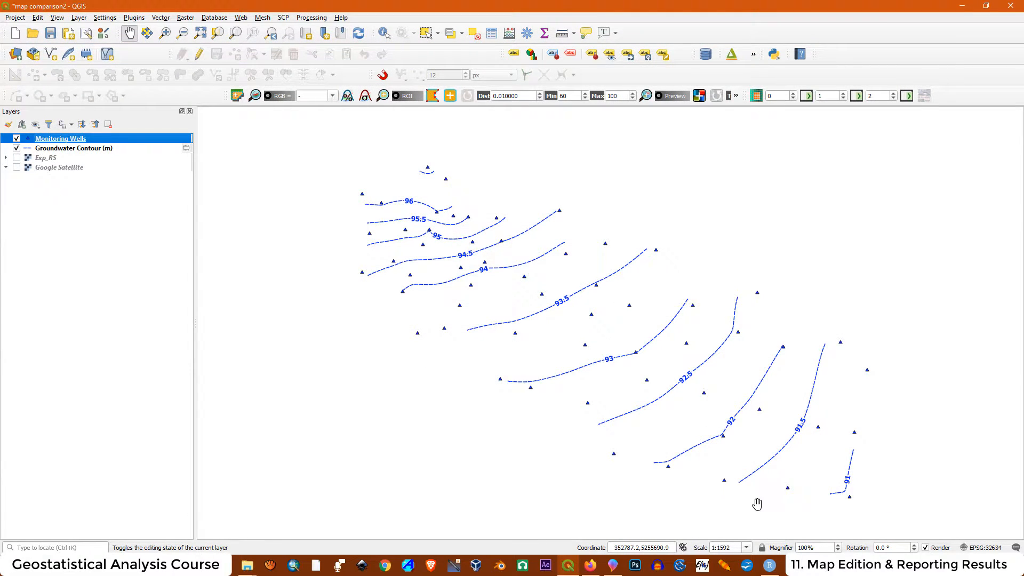
Enable single labels on the Monitoring Wells layer using the p field.
{"action": "right_click", "coordinate": [68, 139]}
{"action": "left_click", "coordinate": [99, 342]}
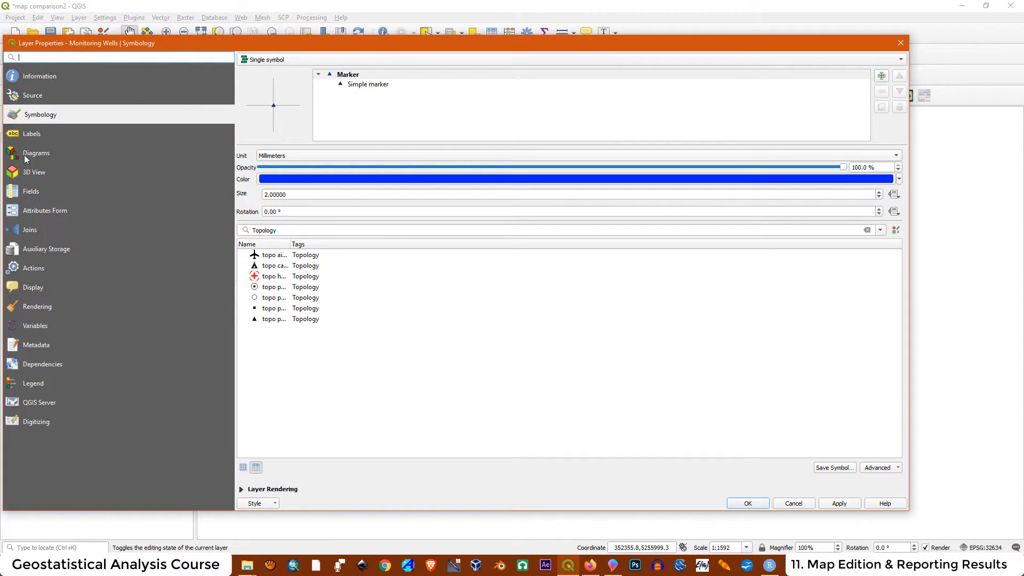
{"action": "left_click", "coordinate": [31, 134]}
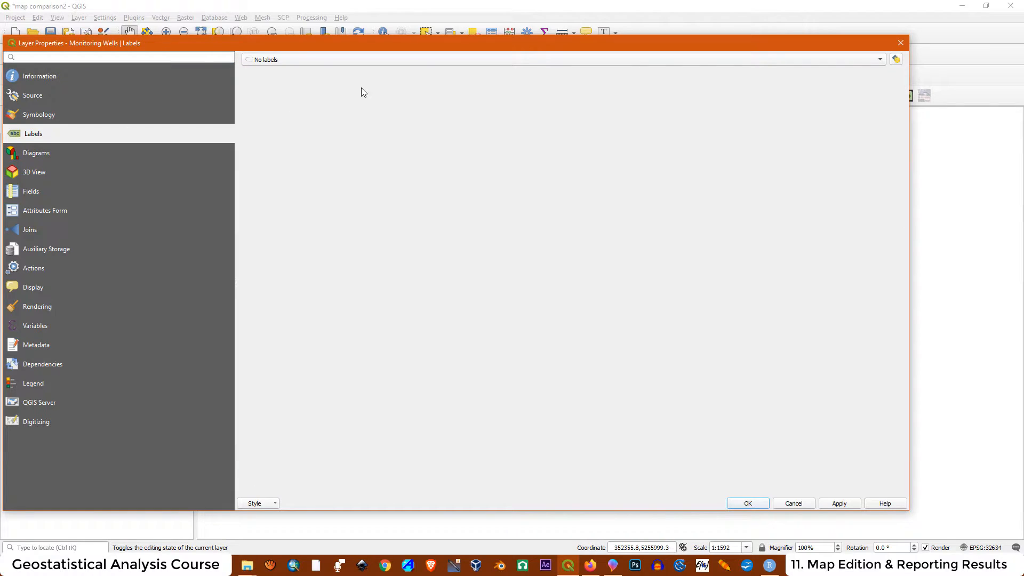
{"action": "left_click", "coordinate": [297, 59]}
{"action": "left_click", "coordinate": [293, 71]}
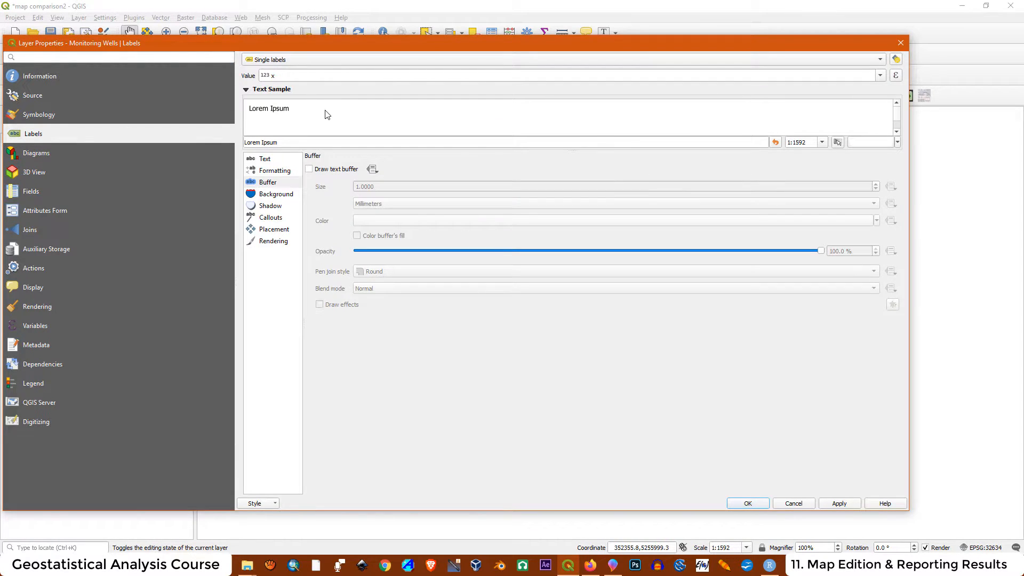
{"action": "left_click", "coordinate": [880, 75]}
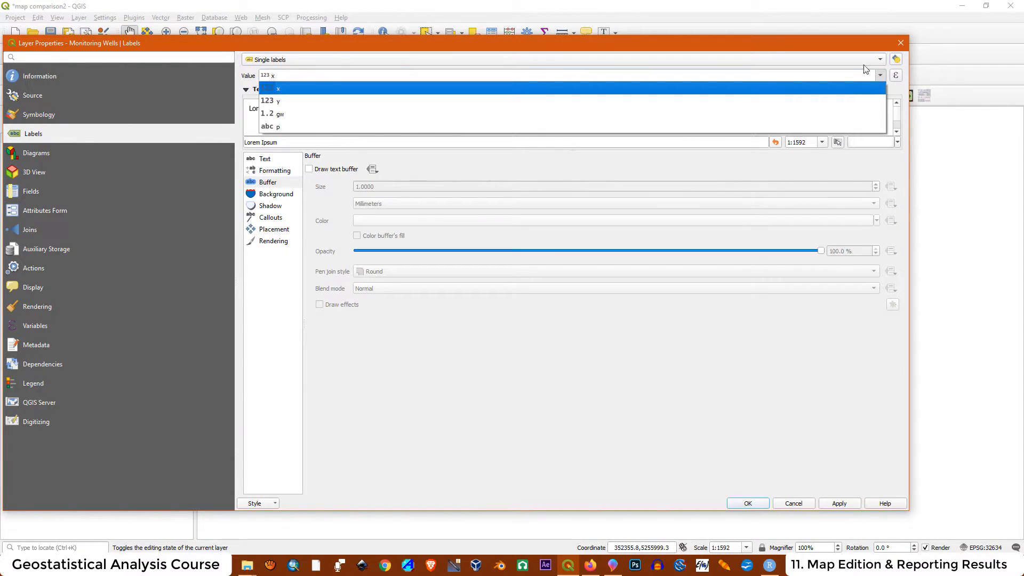
{"action": "left_click", "coordinate": [284, 129]}
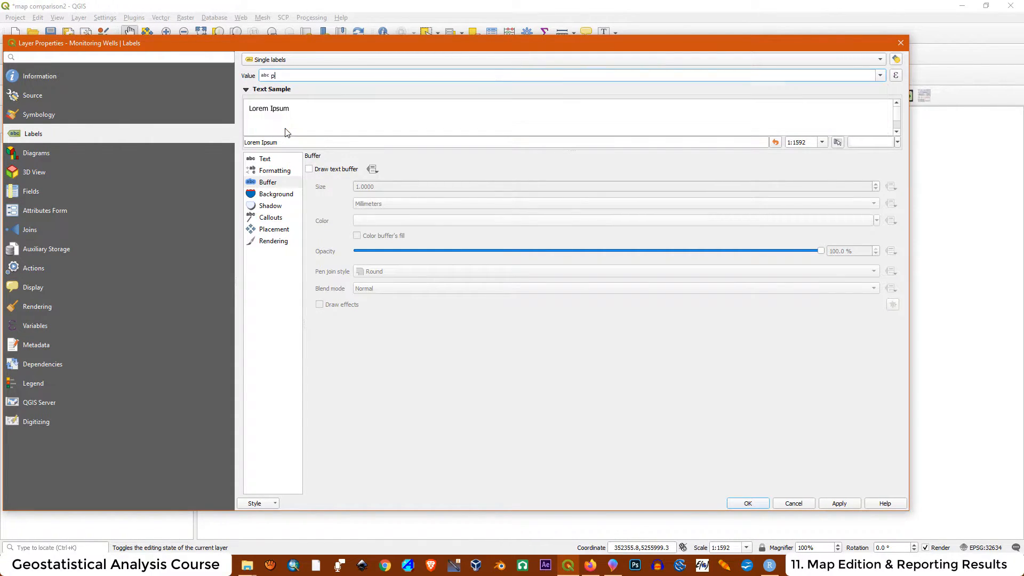
{"action": "left_click", "coordinate": [855, 507]}
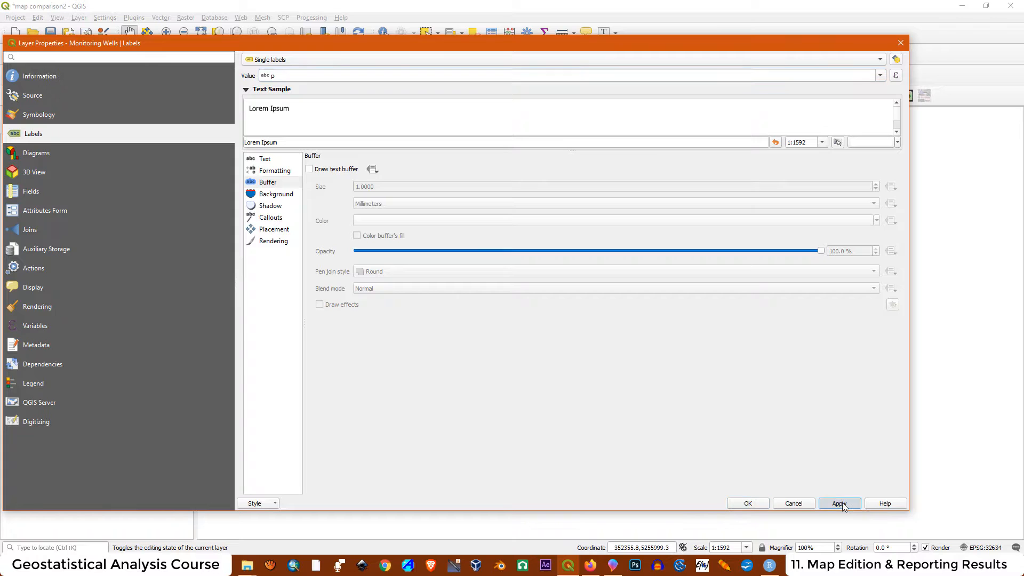
{"action": "left_click", "coordinate": [756, 504]}
Set the text size of the Monitoring Wells labels to 8 points.
{"action": "double_click", "coordinate": [53, 141]}
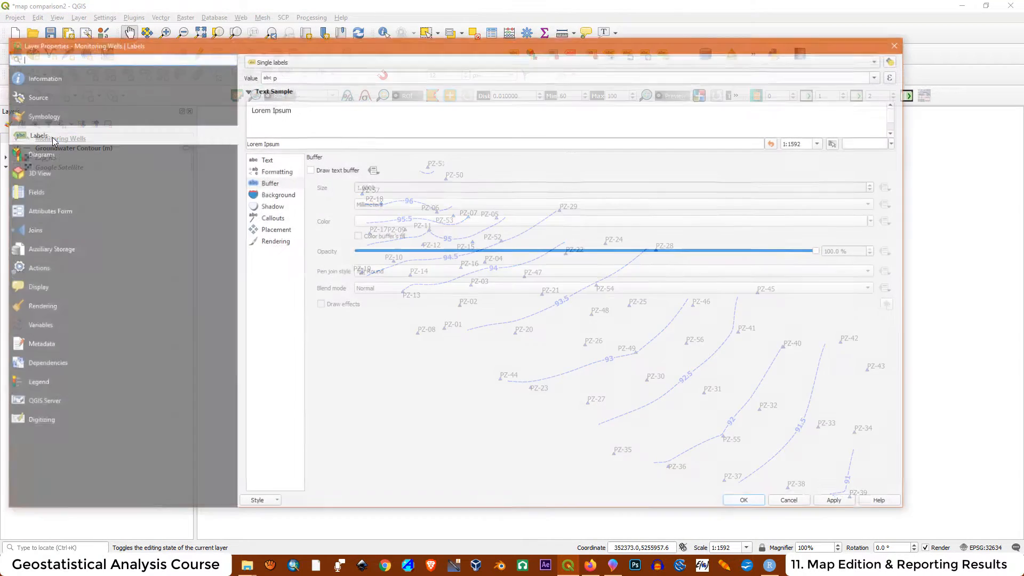
{"action": "left_click", "coordinate": [265, 159]}
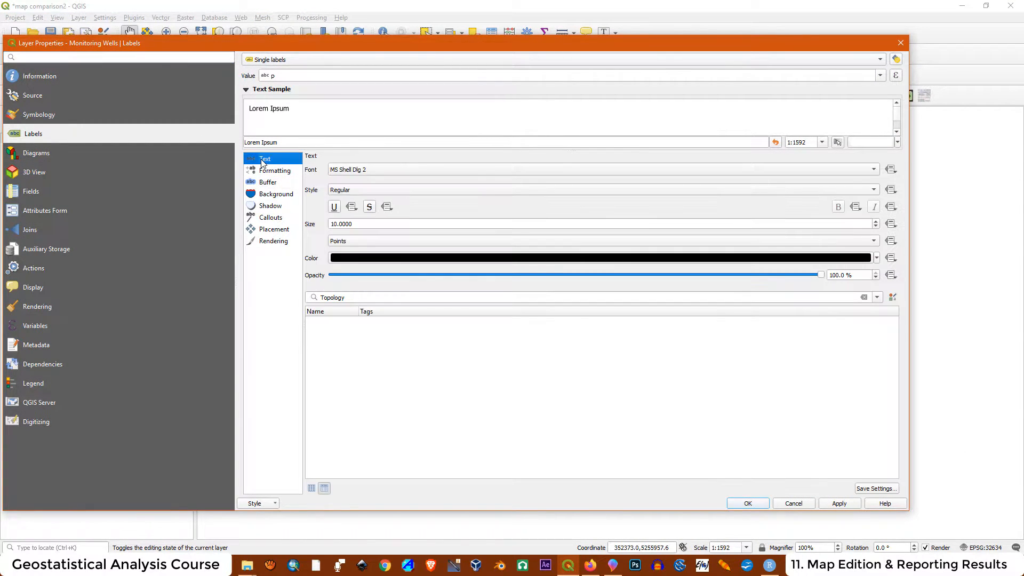
{"action": "double_click", "coordinate": [355, 224]}
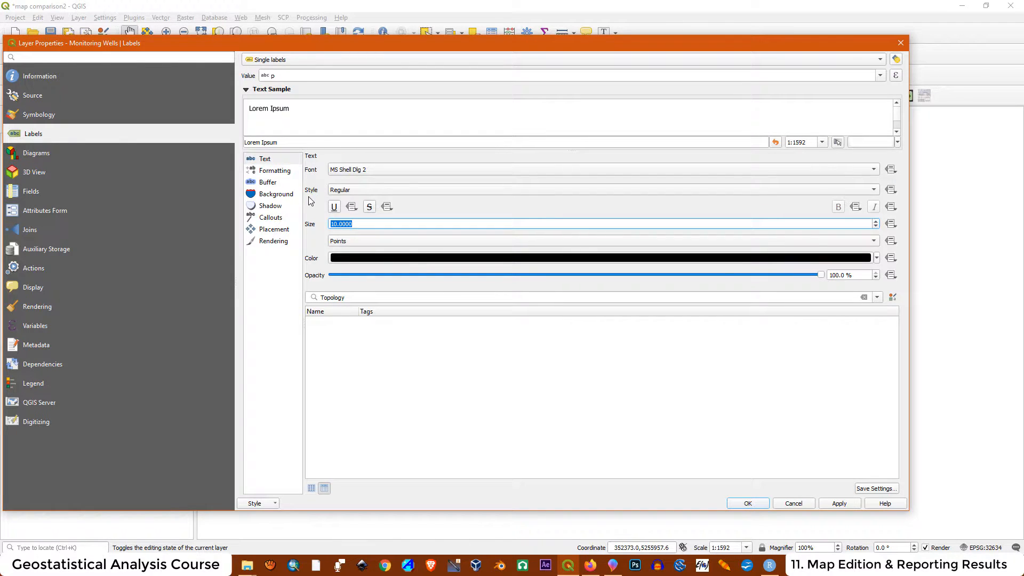
{"action": "type", "text": "8"}
{"action": "left_click", "coordinate": [839, 503]}
{"action": "left_click", "coordinate": [749, 503]}
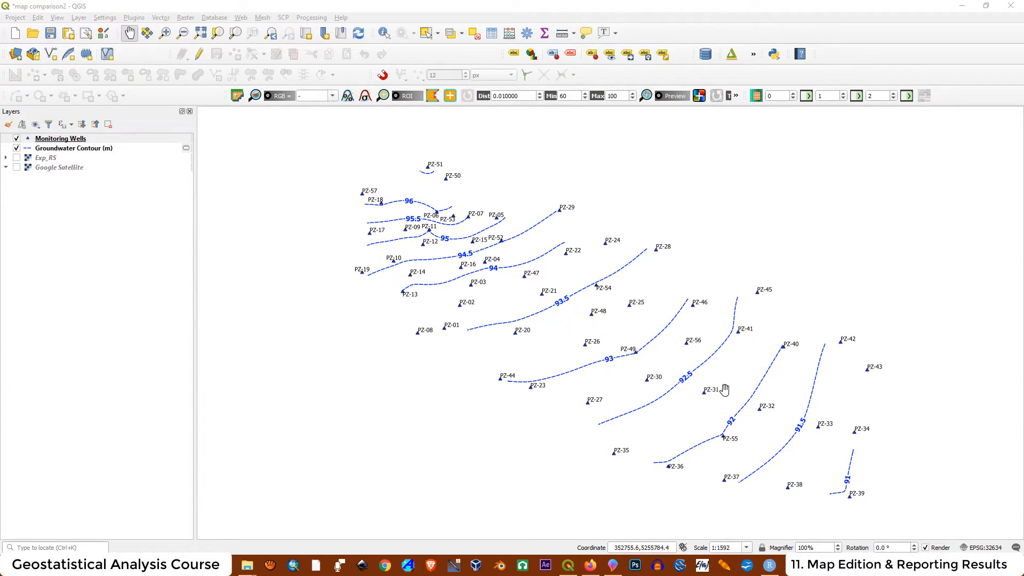
Turn on the Google Satellite layer and set its global opacity to 40 %.
{"action": "left_click", "coordinate": [17, 171]}
{"action": "left_click", "coordinate": [17, 170]}
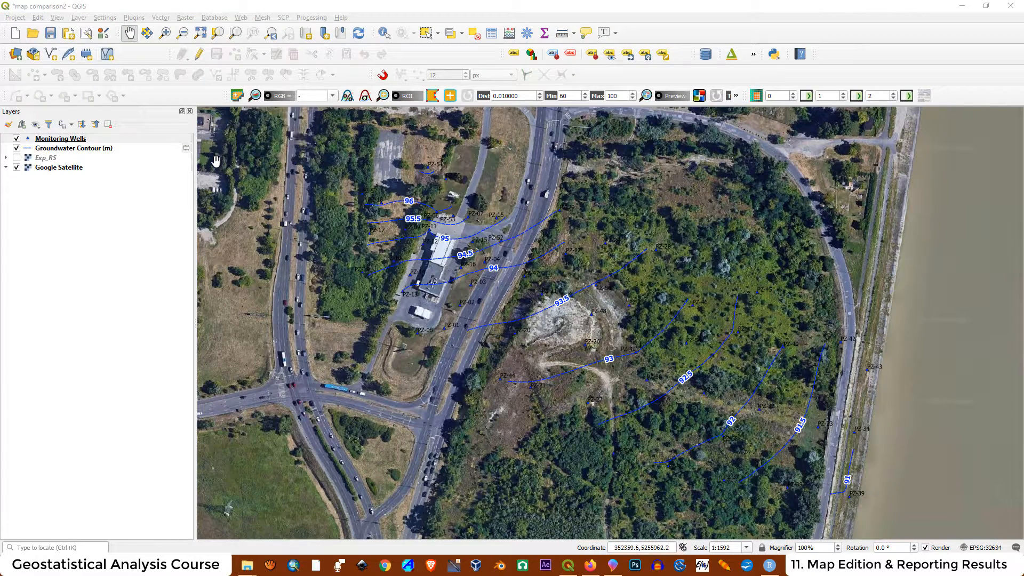
{"action": "right_click", "coordinate": [41, 169]}
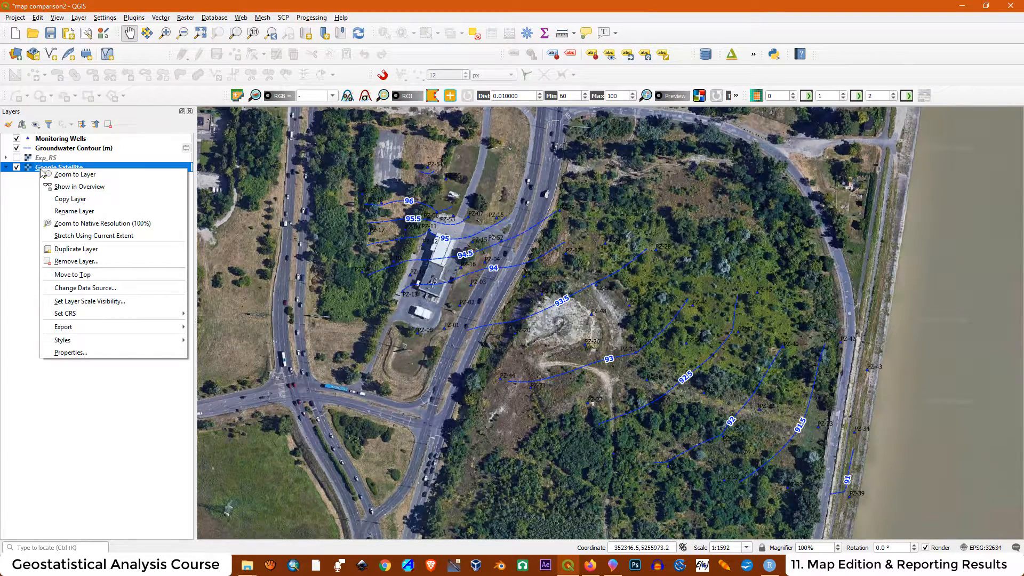
{"action": "left_click", "coordinate": [76, 353]}
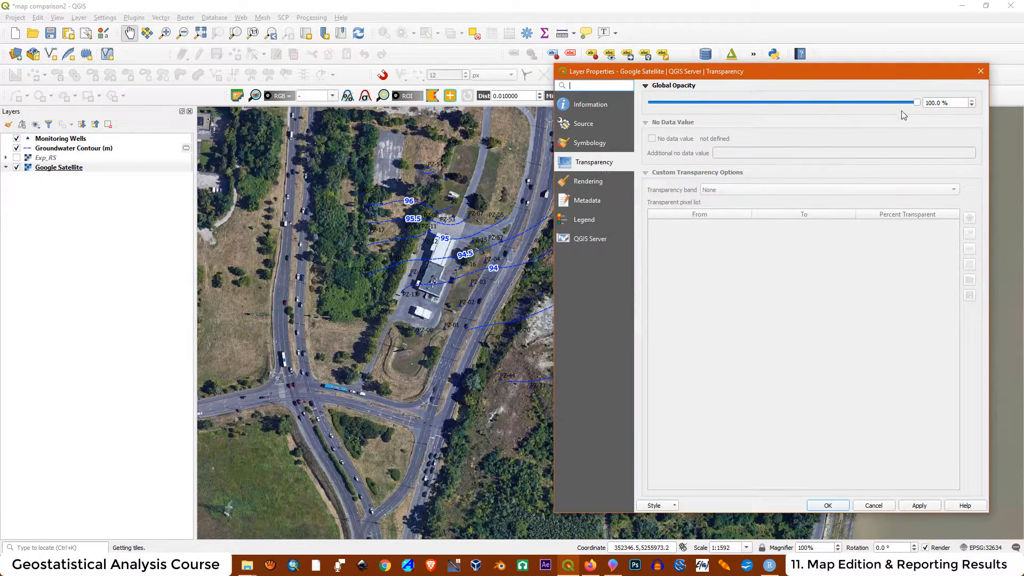
{"action": "double_click", "coordinate": [951, 101]}
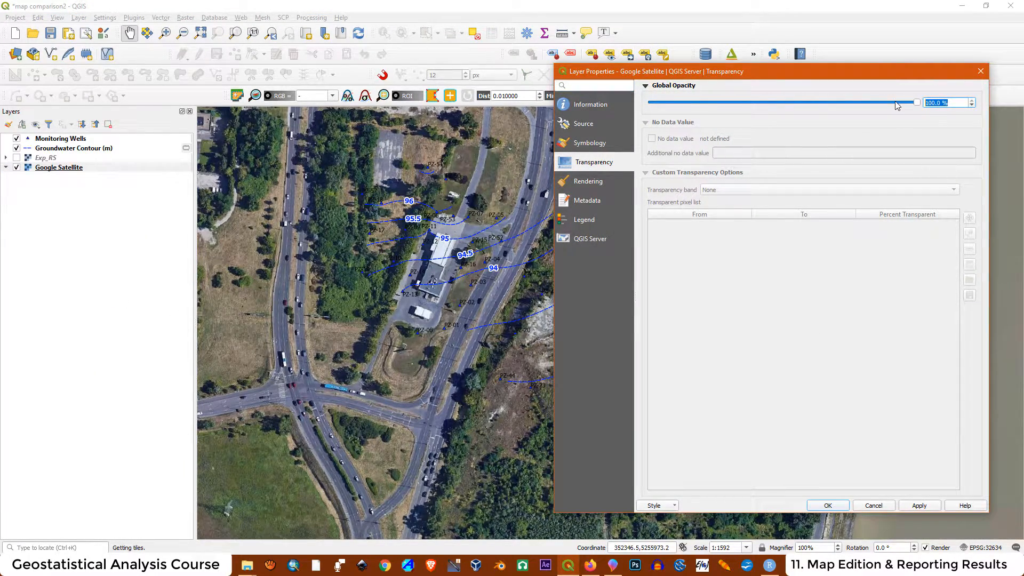
{"action": "type", "text": "40"}
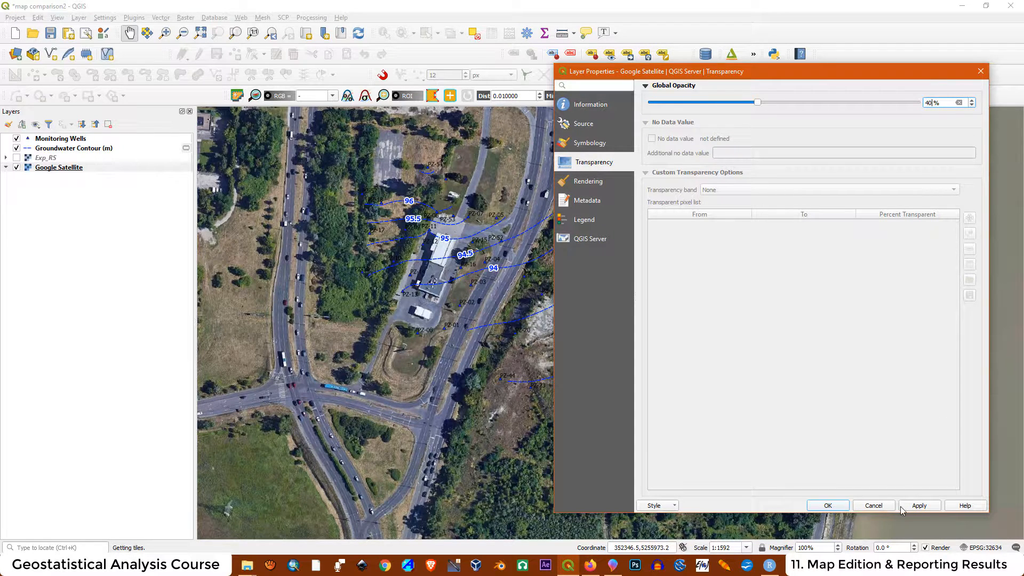
{"action": "left_click", "coordinate": [920, 506]}
{"action": "left_click", "coordinate": [830, 507]}
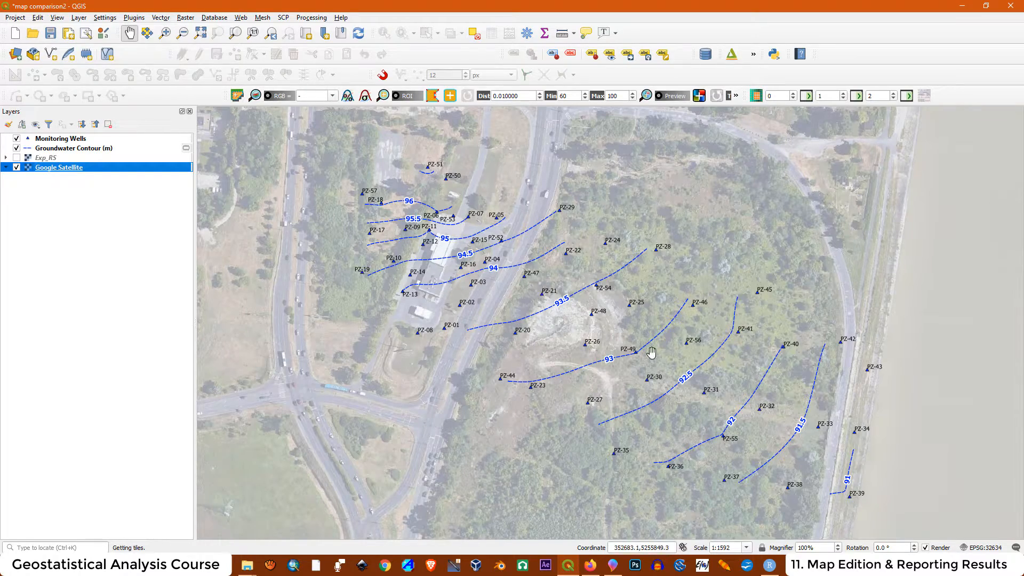
{"action": "left_click", "coordinate": [590, 566]}
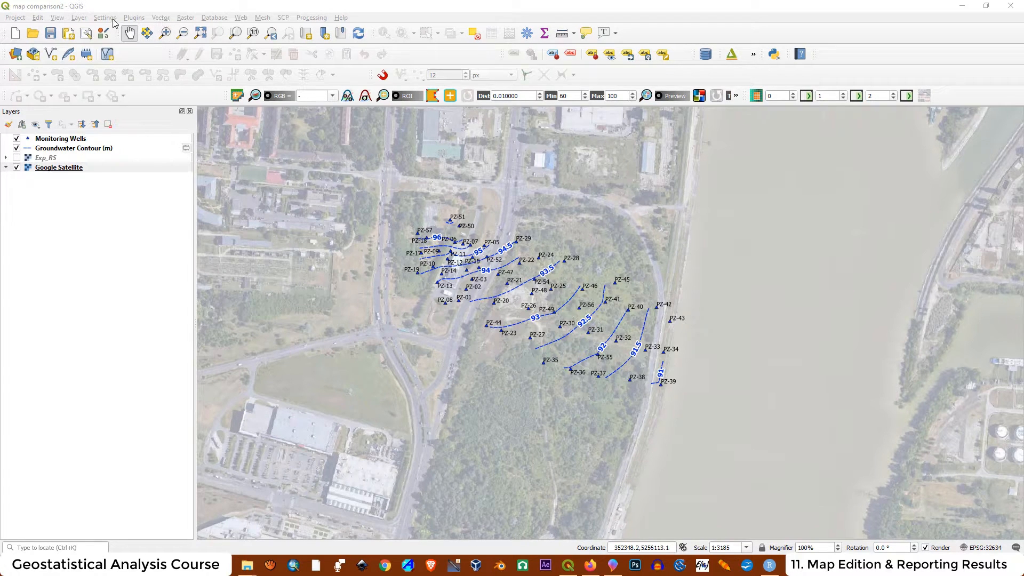
Start a new shapefile layer and set its file name to "flux lines" in the Shapefile folder.
{"action": "left_click", "coordinate": [85, 19]}
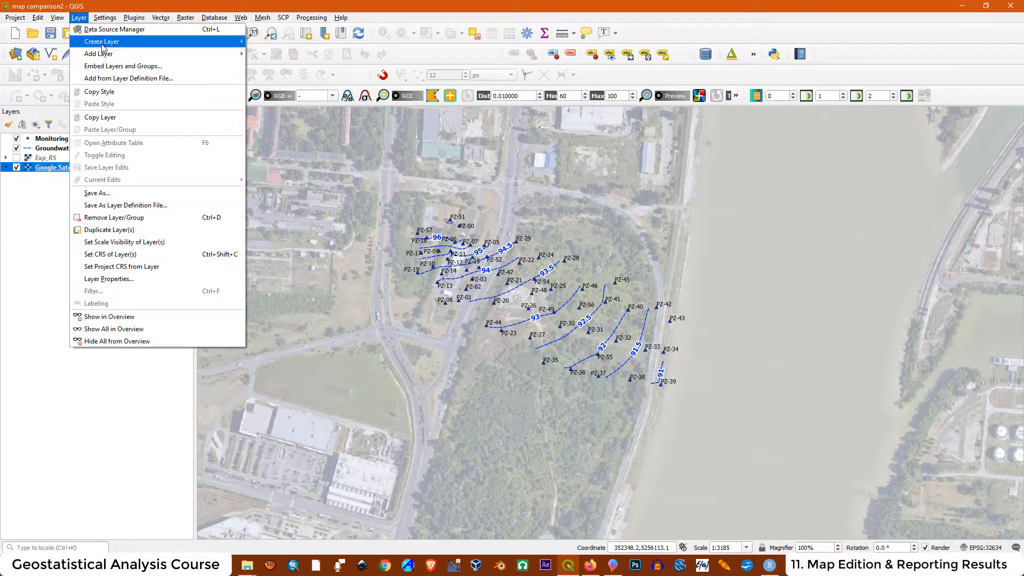
{"action": "mouse_move", "coordinate": [102, 46]}
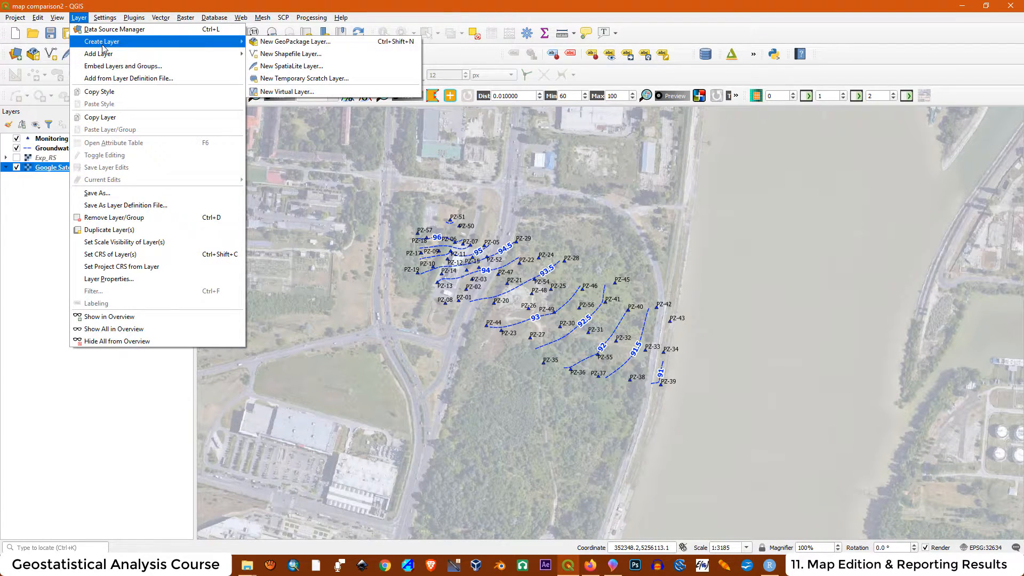
{"action": "left_click", "coordinate": [302, 55]}
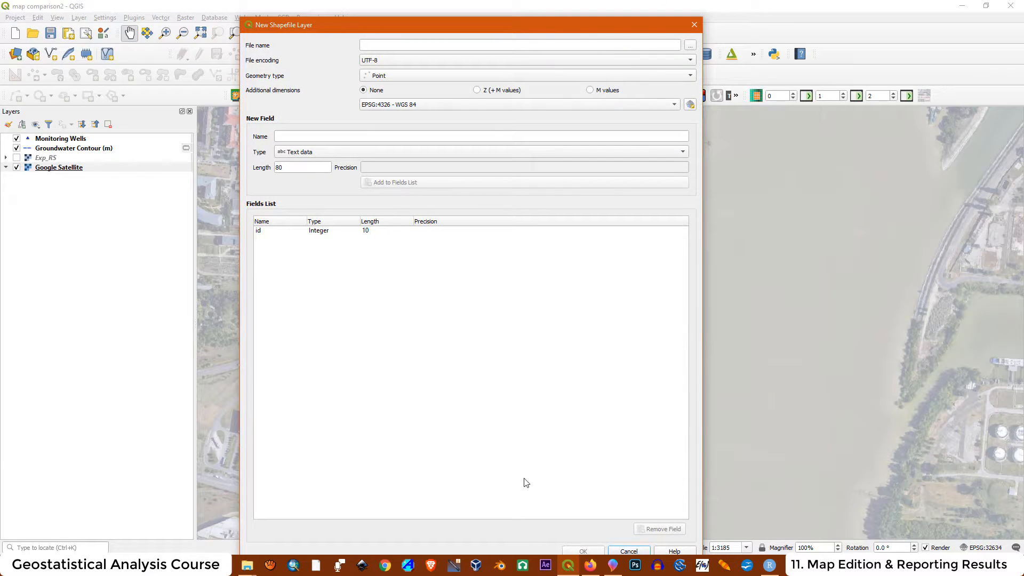
{"action": "left_click", "coordinate": [690, 47]}
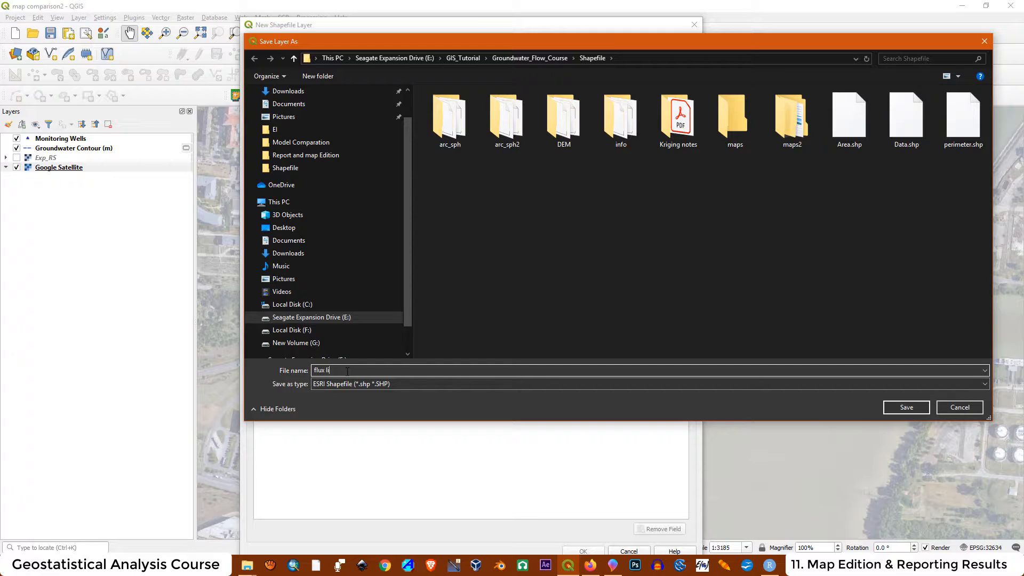
{"action": "type", "text": "flux lines"}
{"action": "key", "text": "Return"}
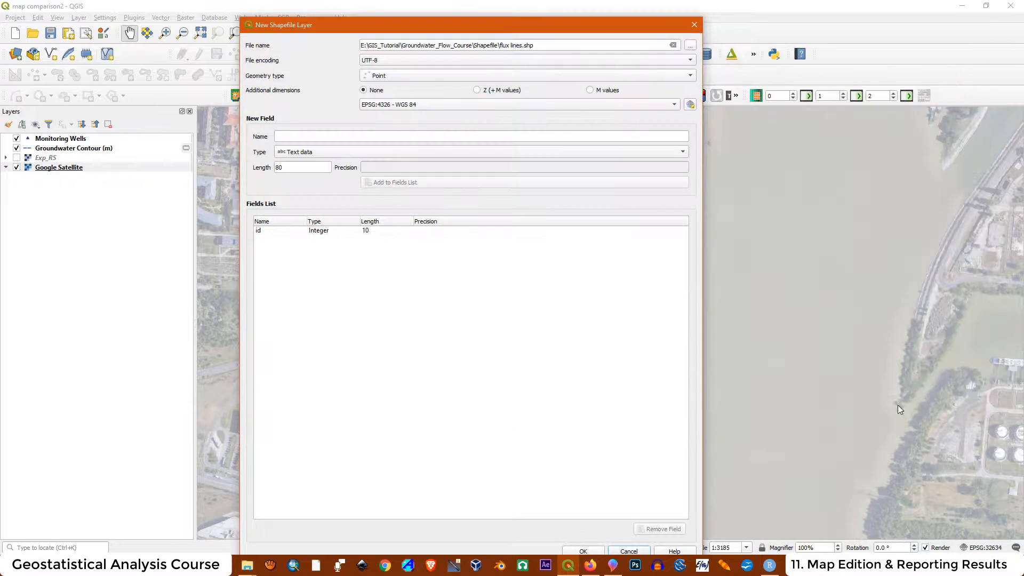
Create the flux lines shapefile with Line geometry and the WGS 84 / UTM zone 34N (EPSG:32634) coordinate system.
{"action": "left_click", "coordinate": [389, 76]}
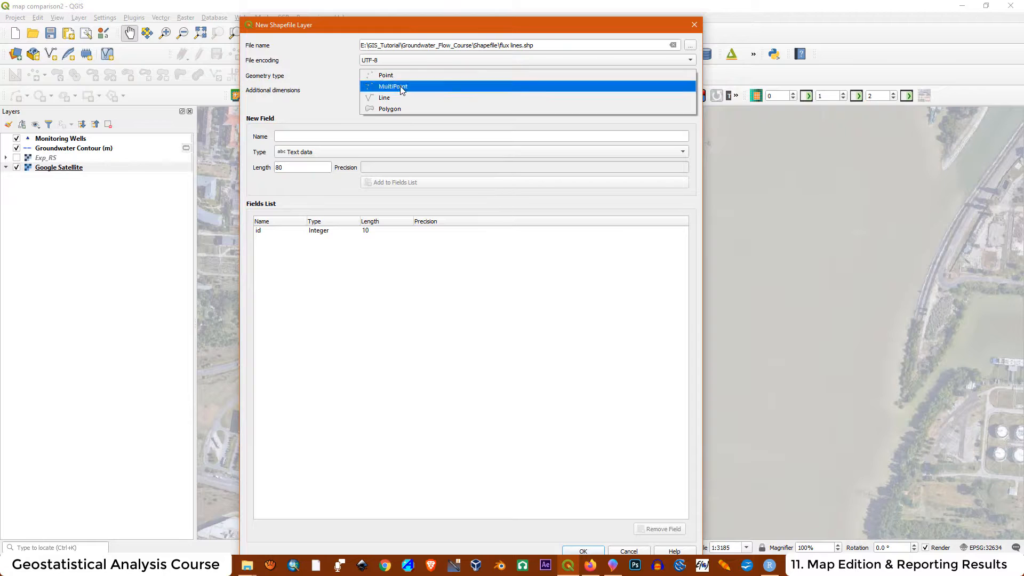
{"action": "left_click", "coordinate": [401, 100]}
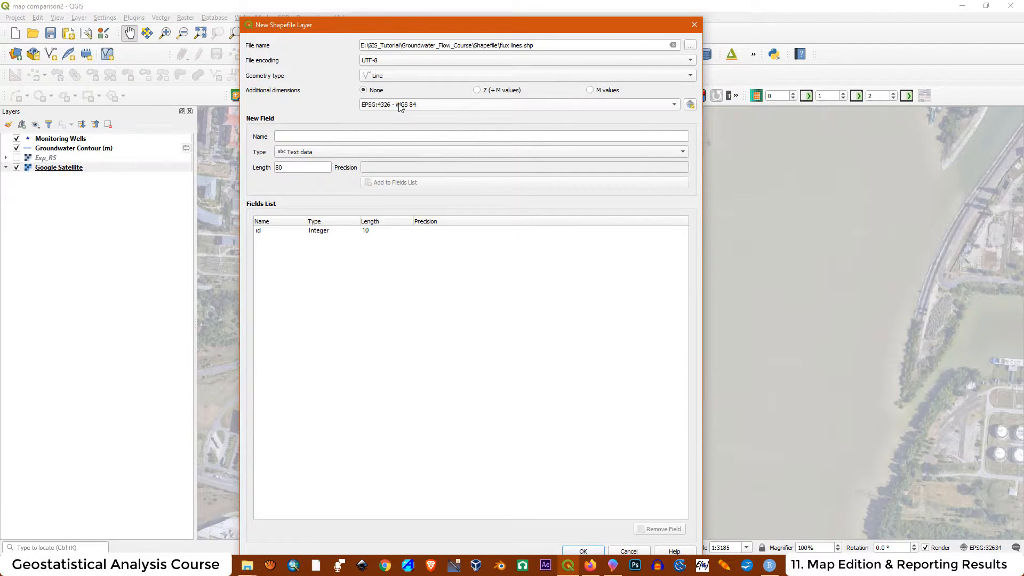
{"action": "left_click", "coordinate": [690, 105]}
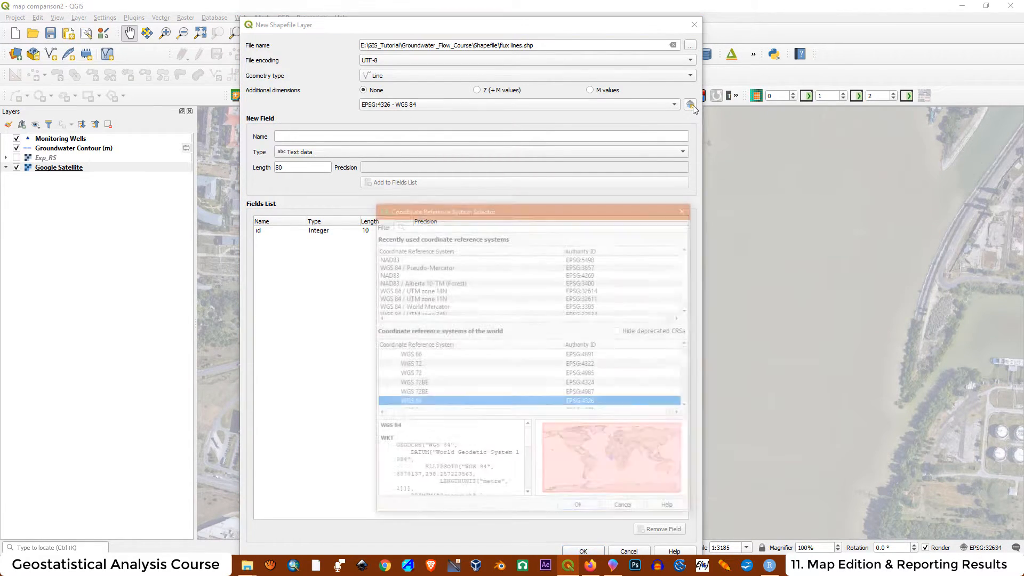
{"action": "scroll", "coordinate": [569, 301], "scroll_direction": "down", "scroll_amount": 1}
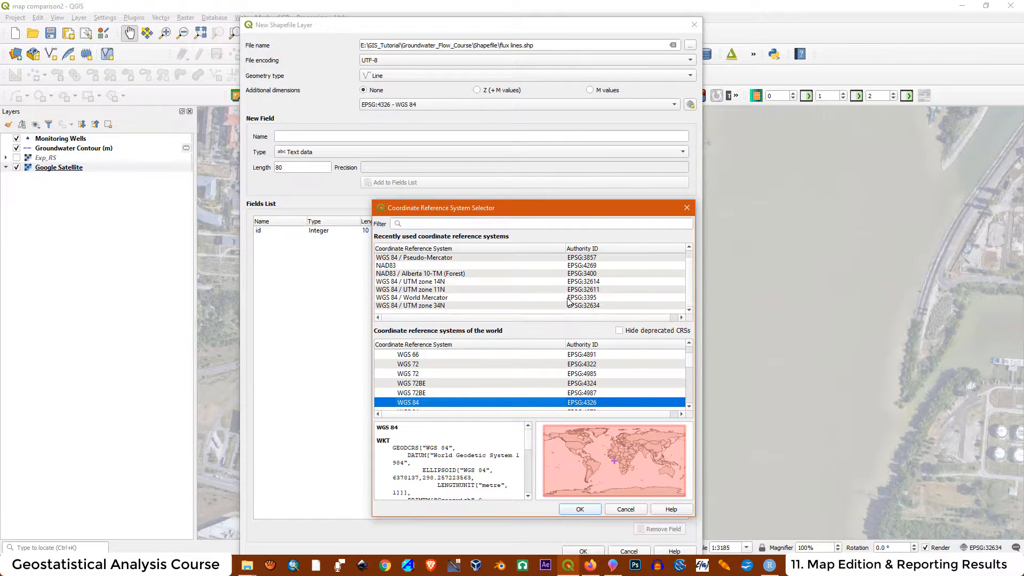
{"action": "left_click", "coordinate": [422, 306]}
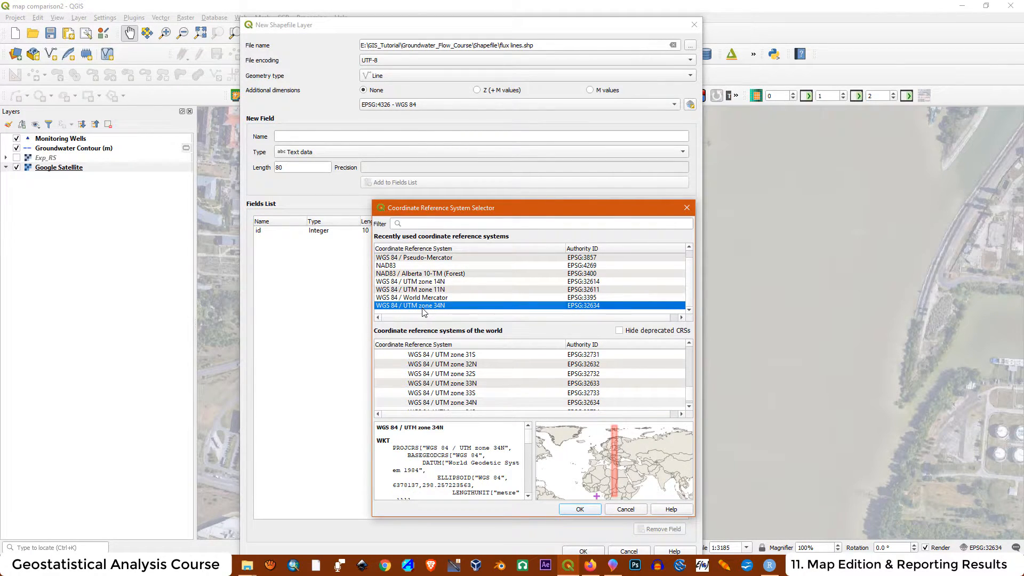
{"action": "left_click", "coordinate": [582, 510]}
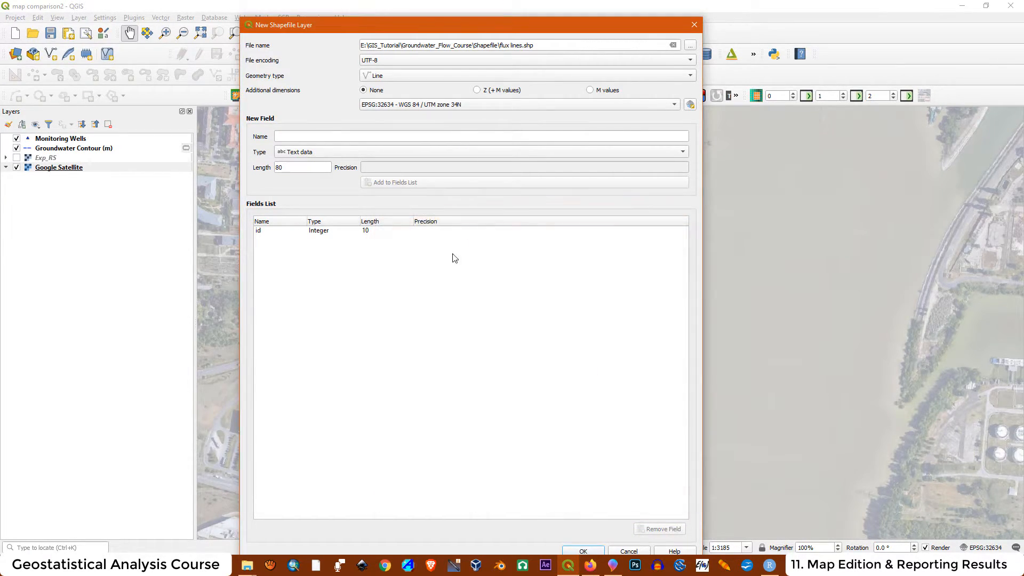
{"action": "left_click", "coordinate": [582, 552]}
Enable editing on the flux lines layer and draw a straight line between PZ-17 and PZ-09 crossing the 95.5 and 95 contours.
{"action": "left_click", "coordinate": [198, 57]}
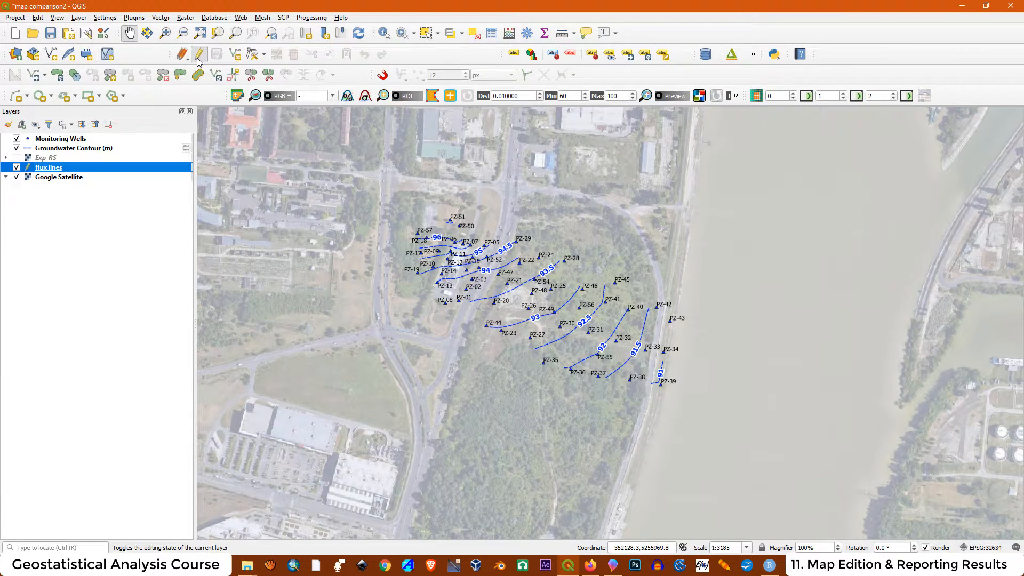
{"action": "left_click", "coordinate": [235, 56]}
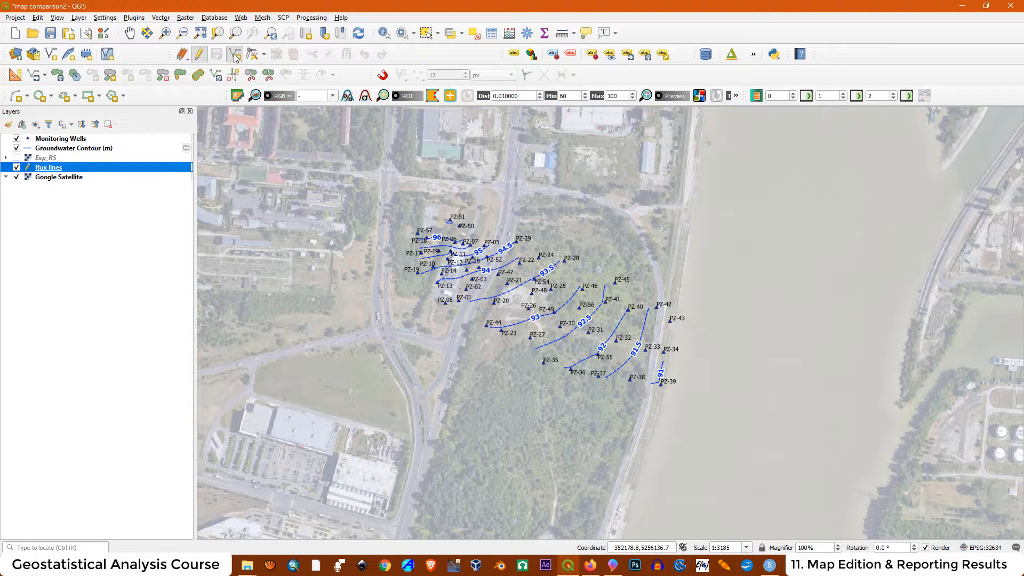
{"action": "scroll", "coordinate": [449, 252], "scroll_direction": "up", "scroll_amount": 3}
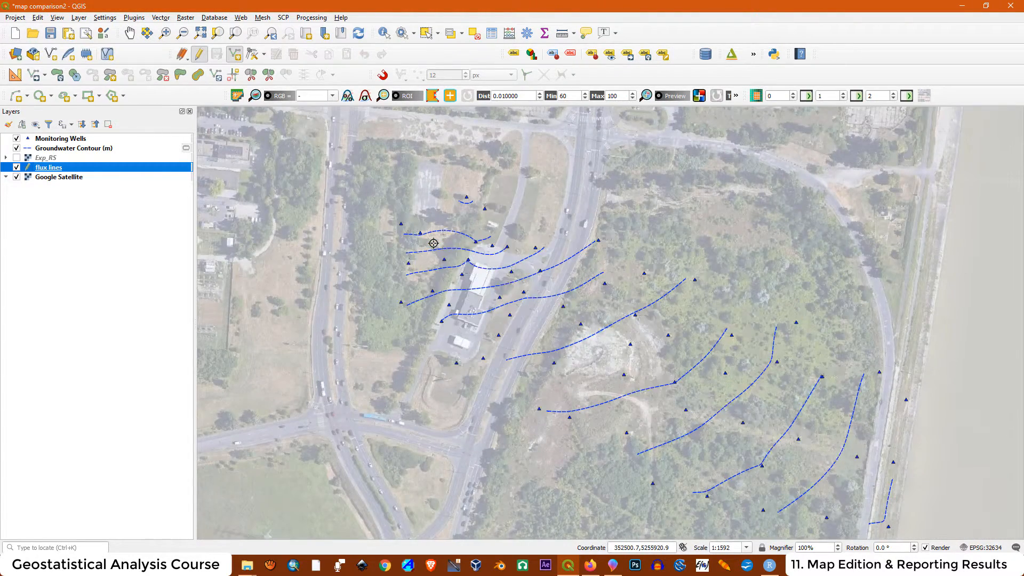
{"action": "scroll", "coordinate": [385, 271], "scroll_direction": "down", "scroll_amount": 1}
{"action": "scroll", "coordinate": [385, 271], "scroll_direction": "up", "scroll_amount": 1}
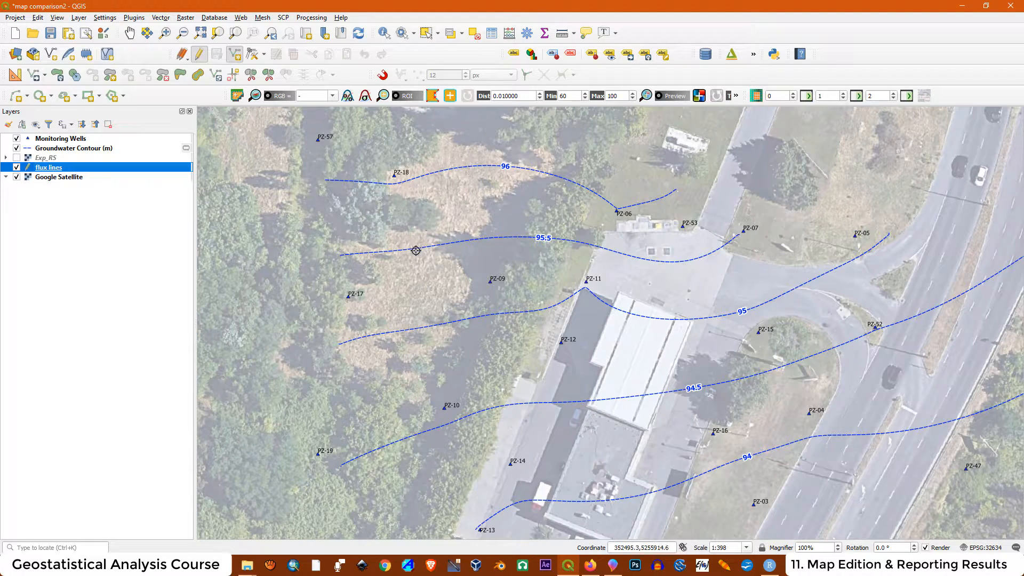
{"action": "left_click", "coordinate": [412, 224]}
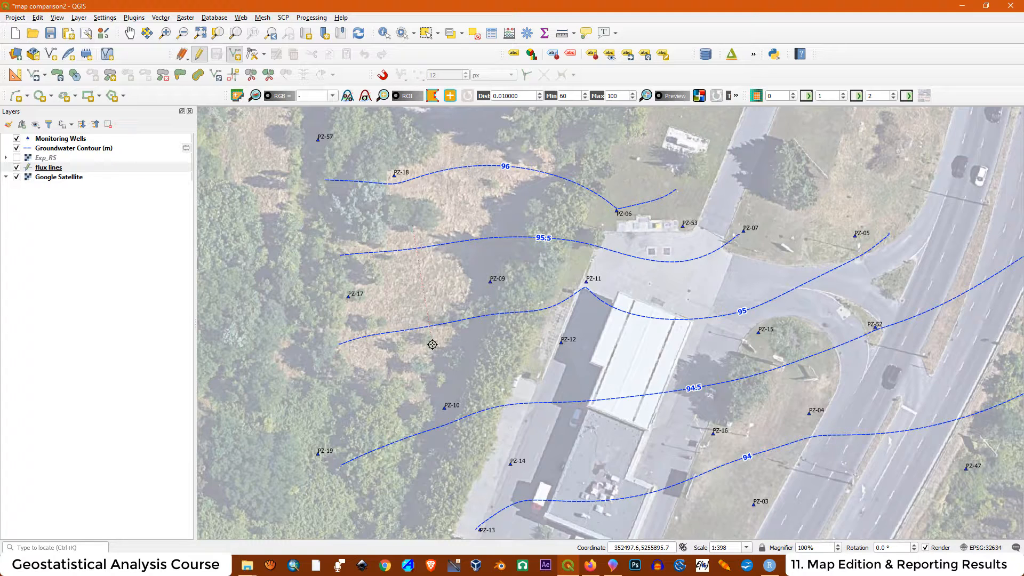
{"action": "left_click", "coordinate": [433, 345]}
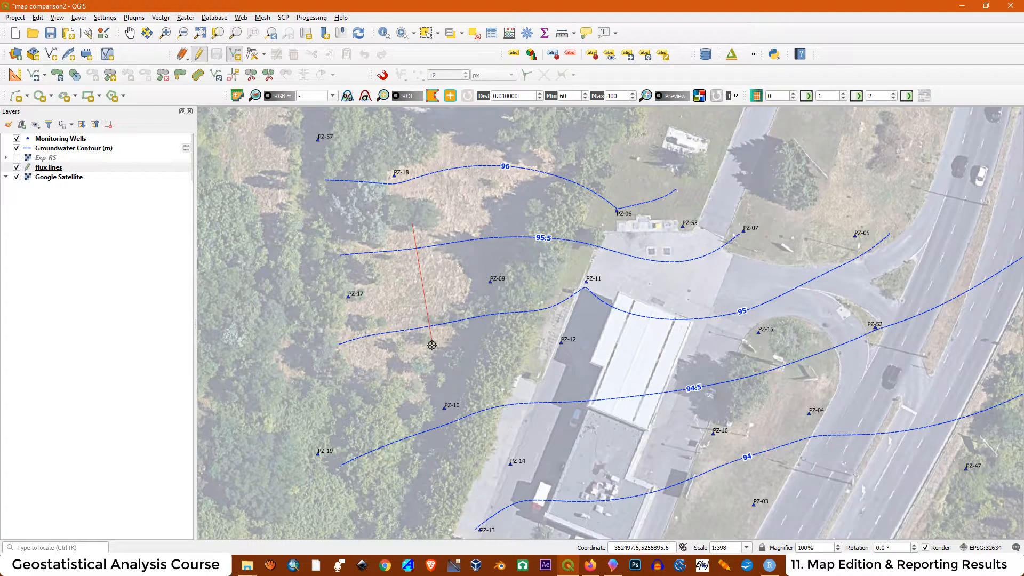
{"action": "right_click", "coordinate": [504, 358]}
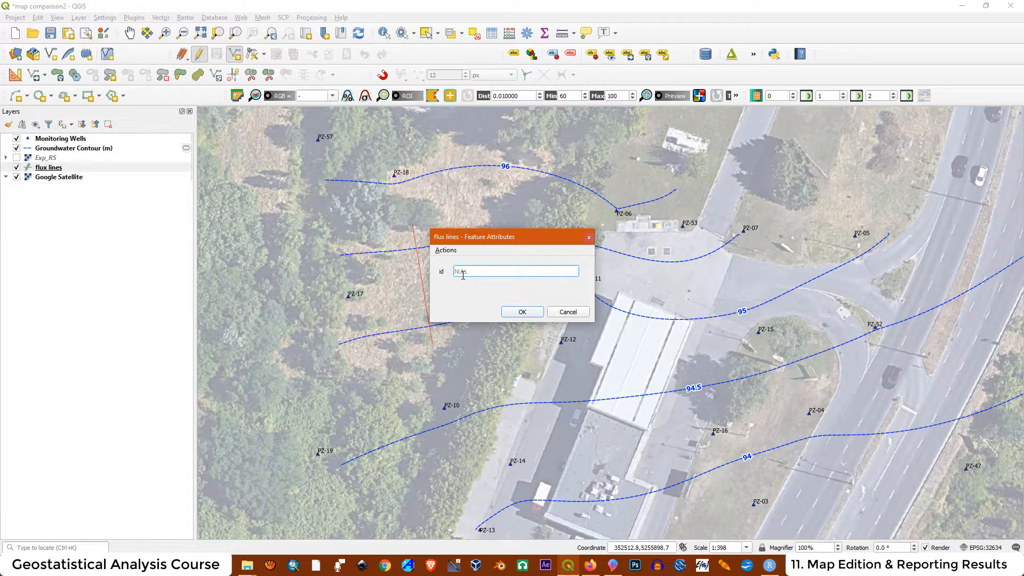
{"action": "left_click", "coordinate": [507, 313]}
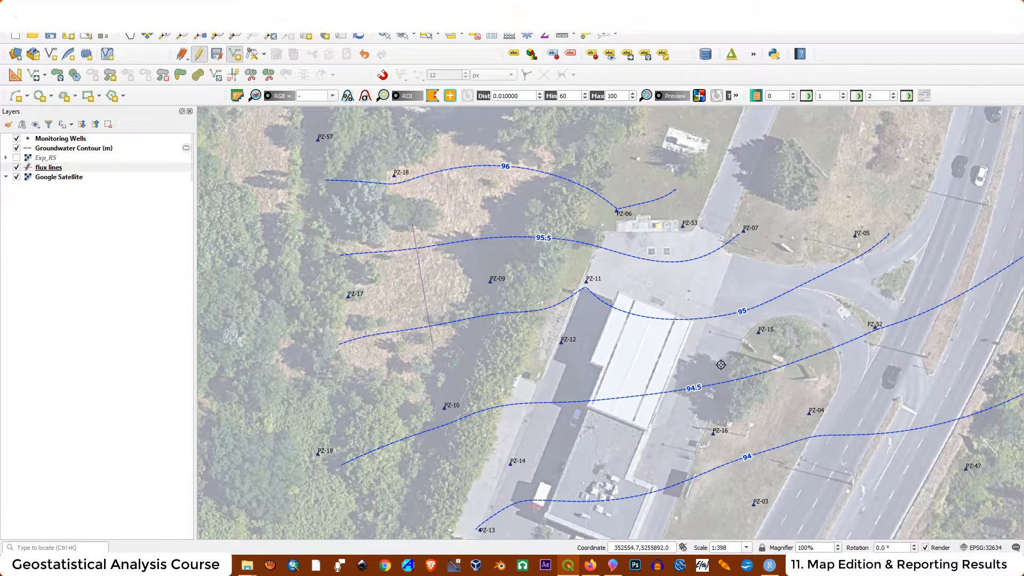
Draw a second flux line just west of PZ-15, crossing the 95 and 94.5 contours, with the id left empty.
{"action": "left_click", "coordinate": [711, 299]}
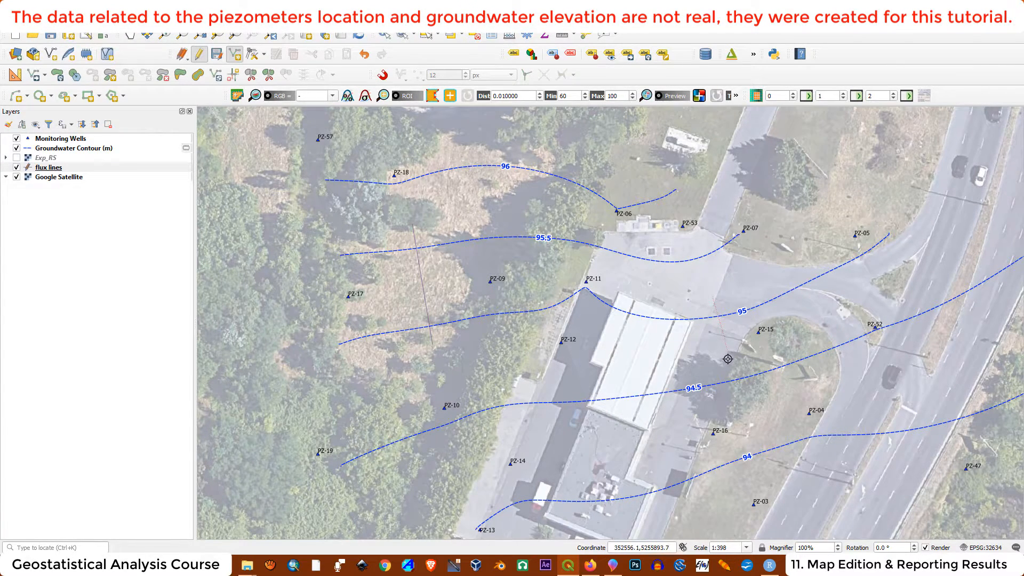
{"action": "left_click", "coordinate": [736, 403]}
{"action": "right_click", "coordinate": [741, 337]}
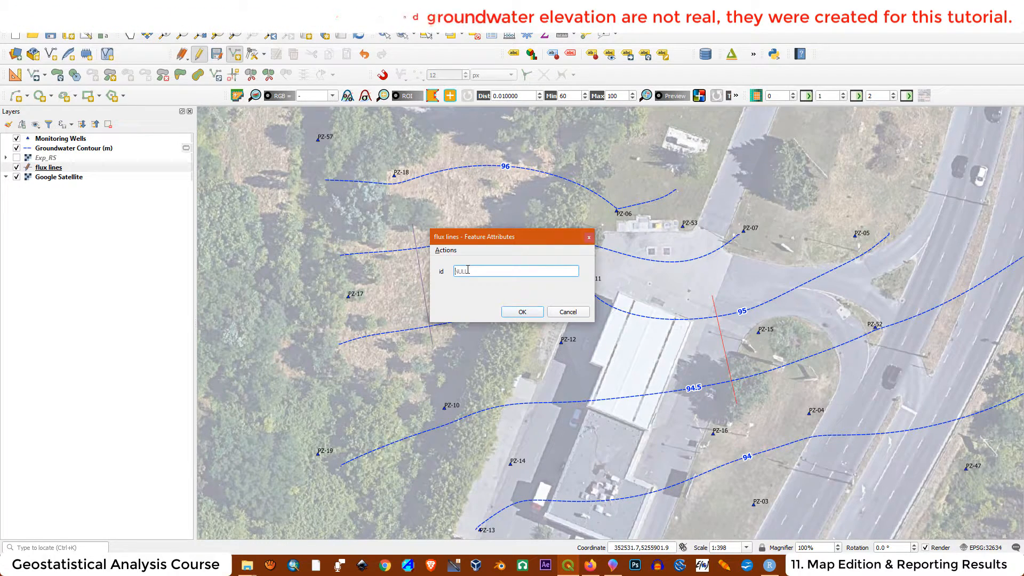
{"action": "left_click", "coordinate": [522, 312]}
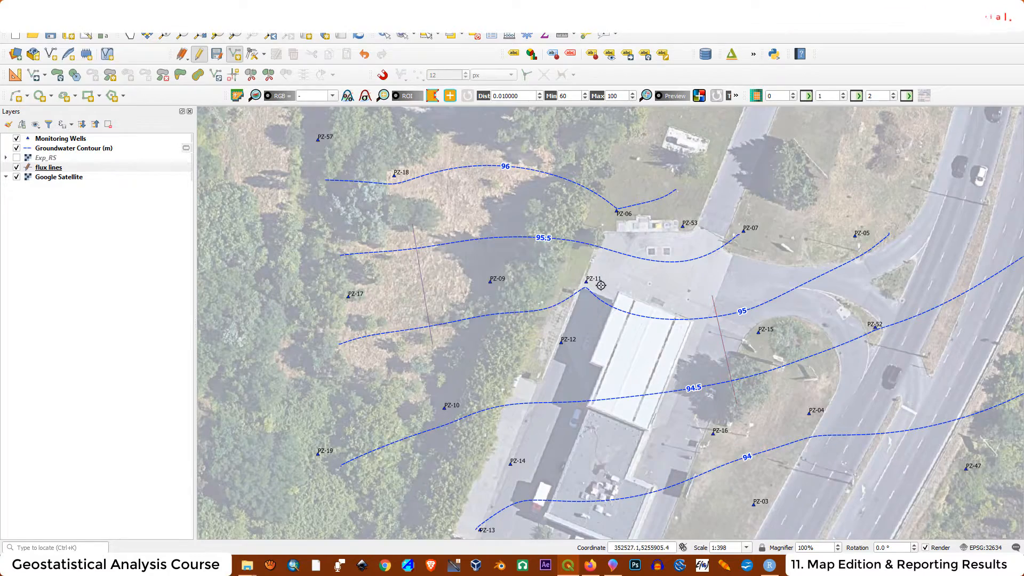
Draw two flux lines between the 94 and 93.5 contours, one near PZ-02 and one from near PZ-22 past PZ-21.
{"action": "scroll", "coordinate": [590, 218], "scroll_direction": "down", "scroll_amount": 1}
{"action": "scroll", "coordinate": [609, 381], "scroll_direction": "up", "scroll_amount": 1}
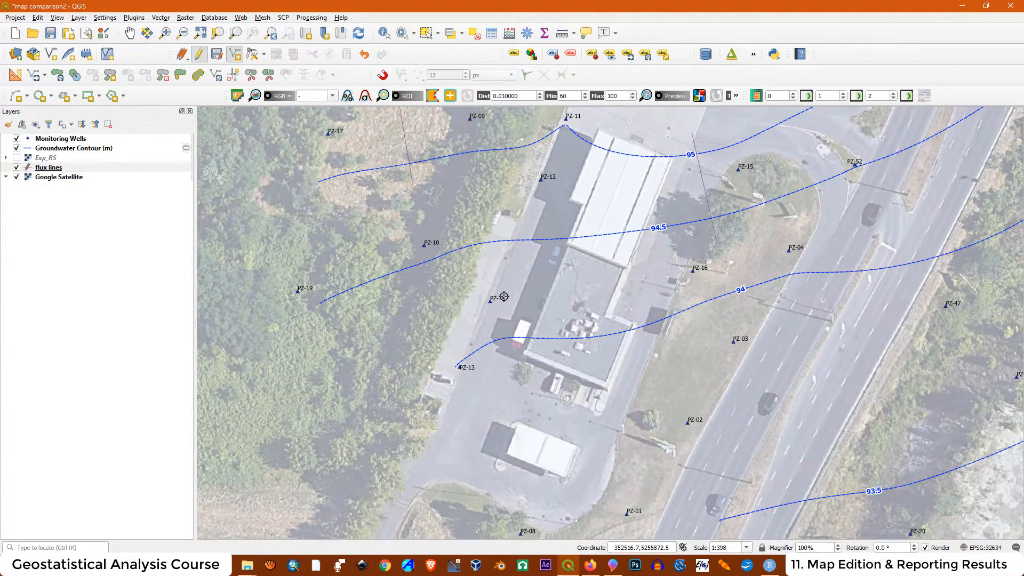
{"action": "scroll", "coordinate": [504, 297], "scroll_direction": "down", "scroll_amount": 1}
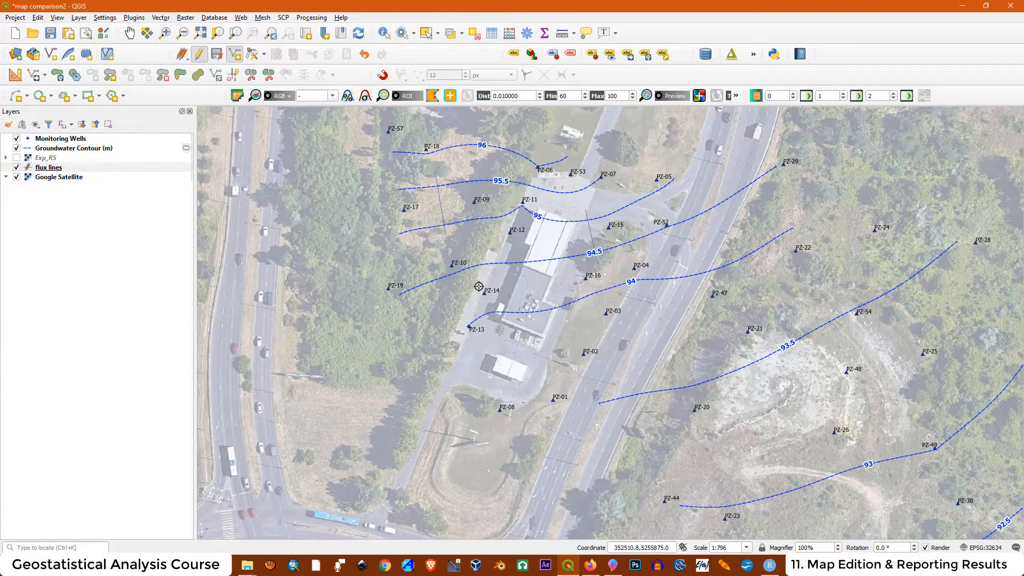
{"action": "scroll", "coordinate": [769, 287], "scroll_direction": "up", "scroll_amount": 1}
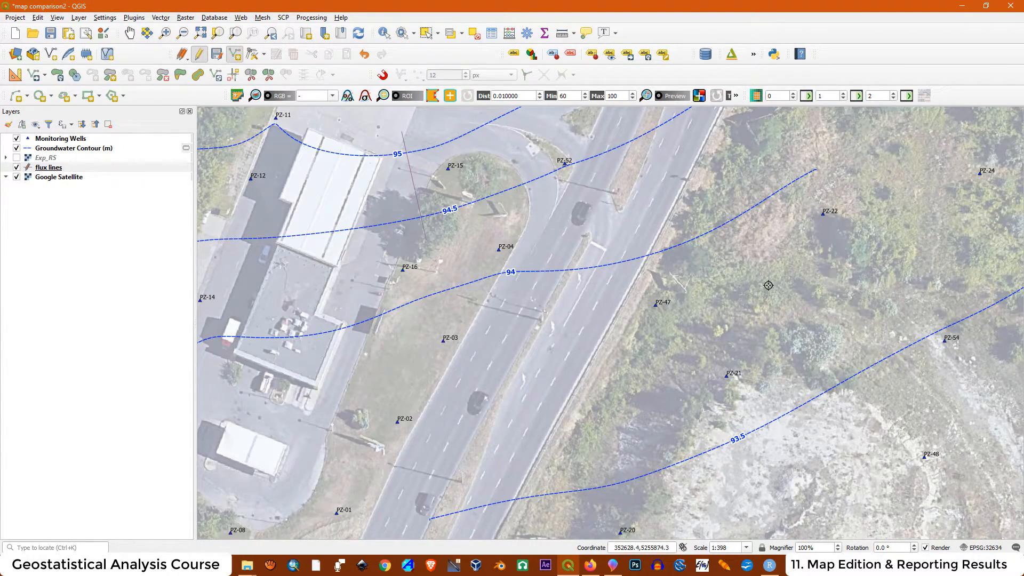
{"action": "left_click", "coordinate": [716, 204]}
{"action": "left_click", "coordinate": [857, 419]}
{"action": "right_click", "coordinate": [857, 419]}
{"action": "key", "text": "Return"}
{"action": "scroll", "coordinate": [715, 366], "scroll_direction": "down", "scroll_amount": 1}
{"action": "left_click", "coordinate": [436, 166]}
{"action": "left_click", "coordinate": [475, 289]}
{"action": "right_click", "coordinate": [475, 289]}
{"action": "key", "text": "Return"}
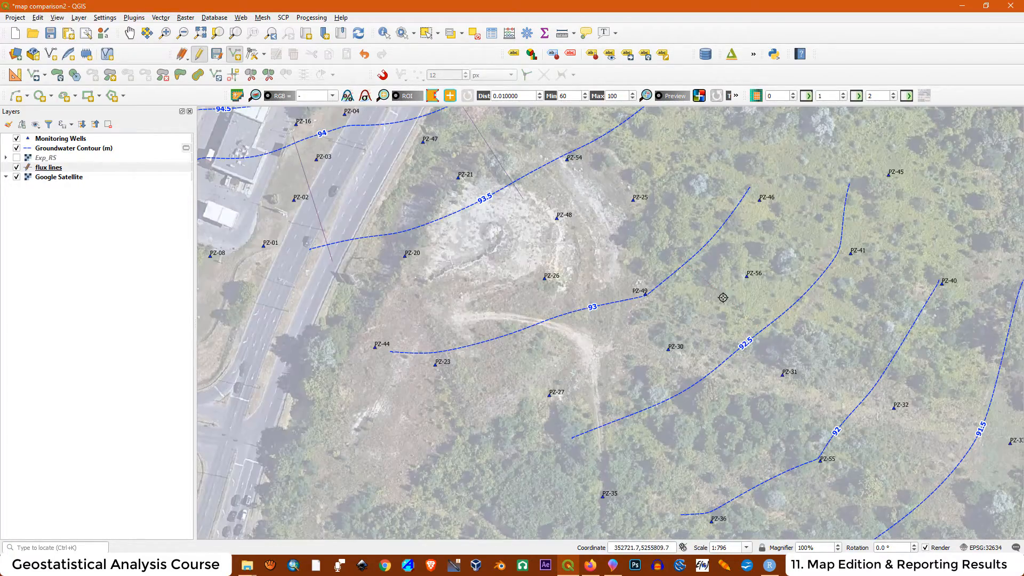
Draw flux lines from the 93 contour past 92.5 near PZ-27, from 92.5 to 92, from 92 to 91.5, and across 91.
{"action": "left_click", "coordinate": [539, 308]}
{"action": "left_click", "coordinate": [601, 445]}
{"action": "right_click", "coordinate": [601, 445]}
{"action": "key", "text": "Return"}
{"action": "left_click", "coordinate": [807, 271]}
{"action": "left_click", "coordinate": [907, 361]}
{"action": "right_click", "coordinate": [907, 361]}
{"action": "key", "text": "Return"}
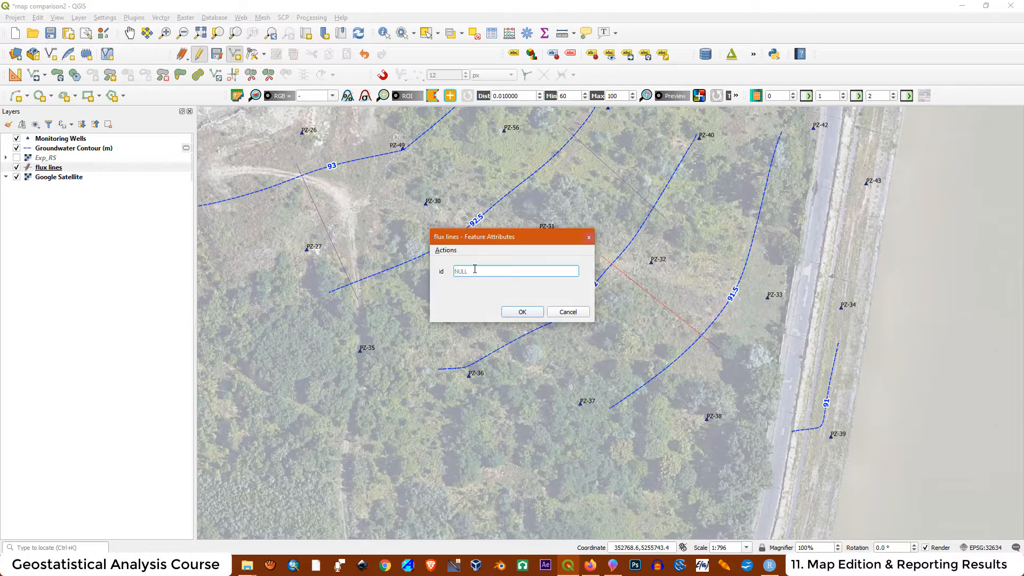
{"action": "key", "text": "Return"}
Stop editing the flux lines layer and save its changes.
{"action": "scroll", "coordinate": [606, 338], "scroll_direction": "down", "scroll_amount": 1}
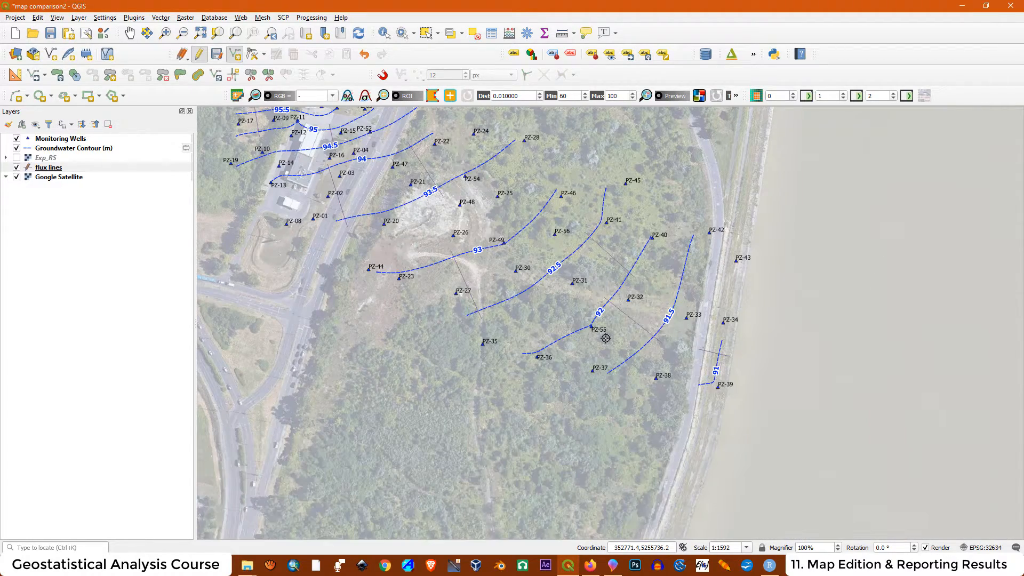
{"action": "scroll", "coordinate": [605, 338], "scroll_direction": "down", "scroll_amount": 1}
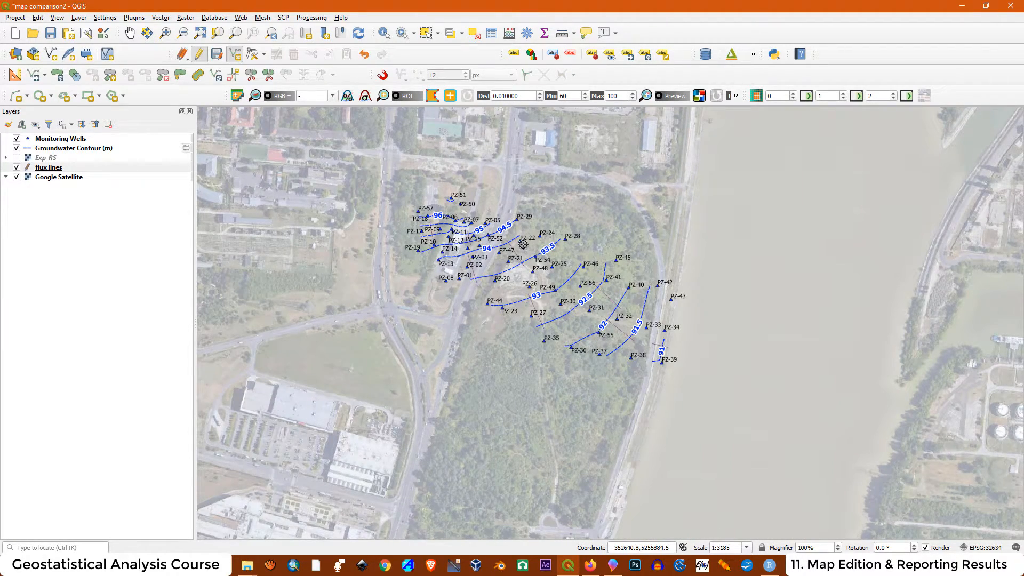
{"action": "scroll", "coordinate": [523, 244], "scroll_direction": "up", "scroll_amount": 1}
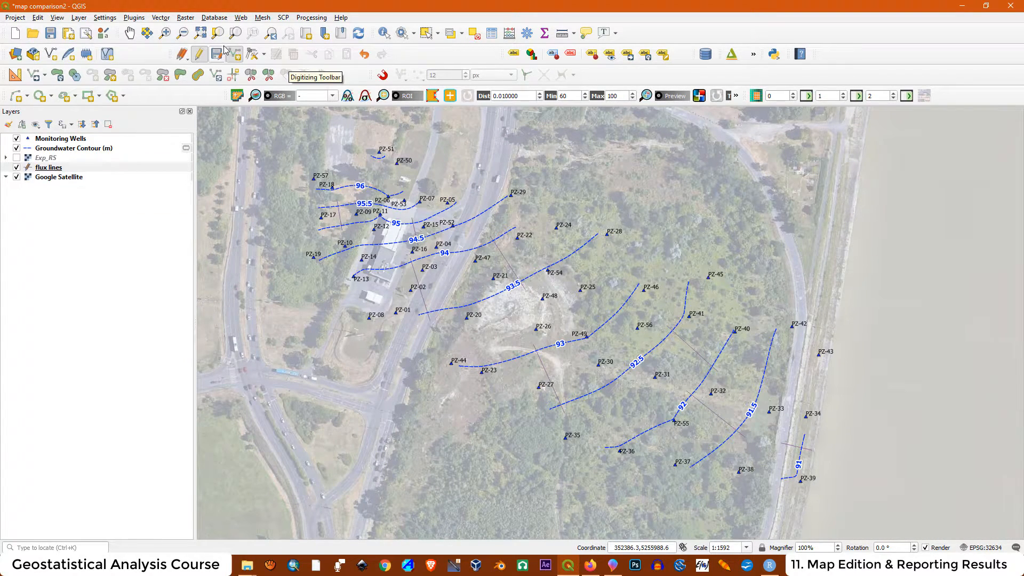
{"action": "left_click", "coordinate": [198, 54]}
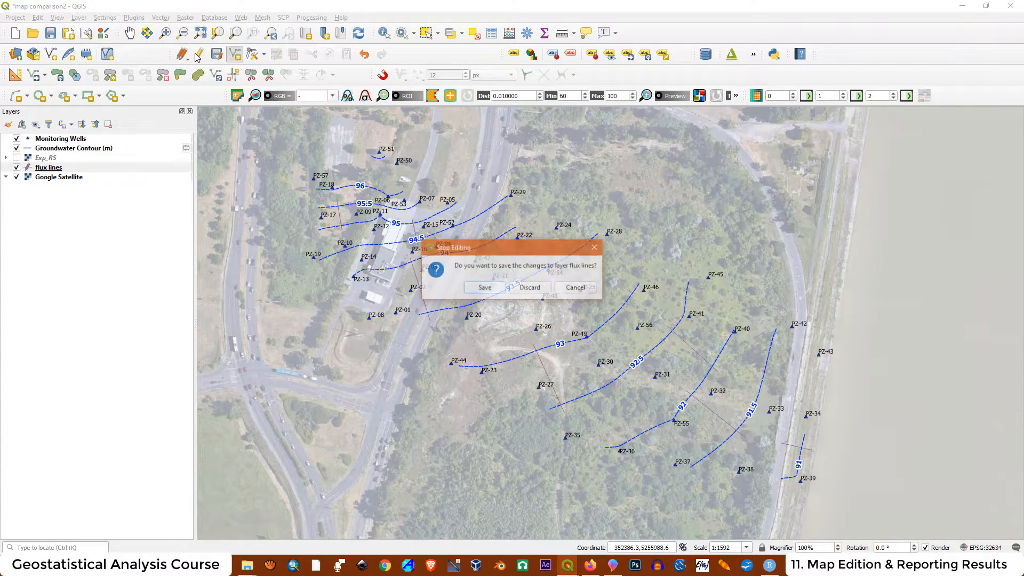
{"action": "left_click", "coordinate": [487, 289]}
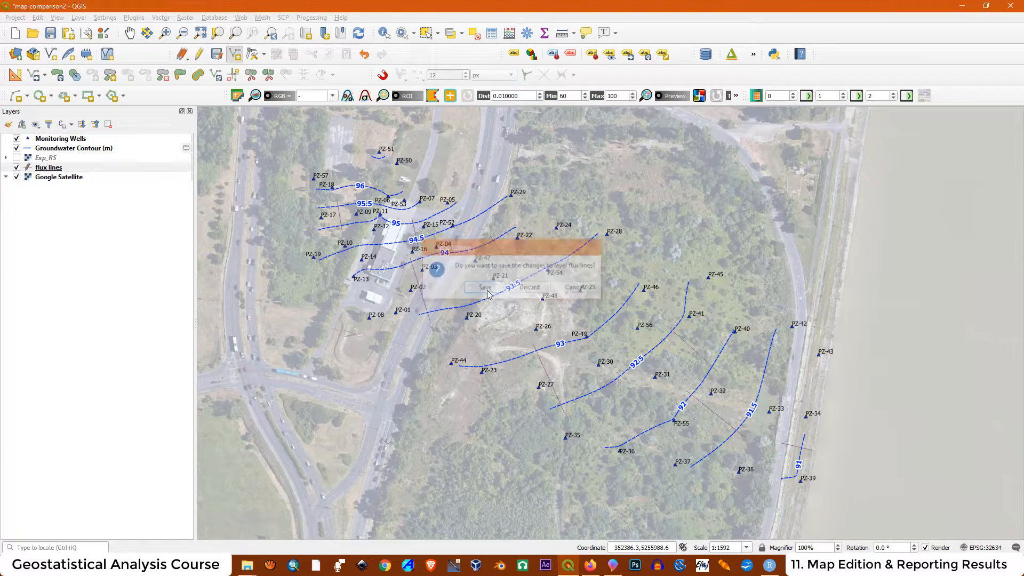
Change the flux lines layer's simple line colour to the recent blue in its symbology.
{"action": "double_click", "coordinate": [50, 169]}
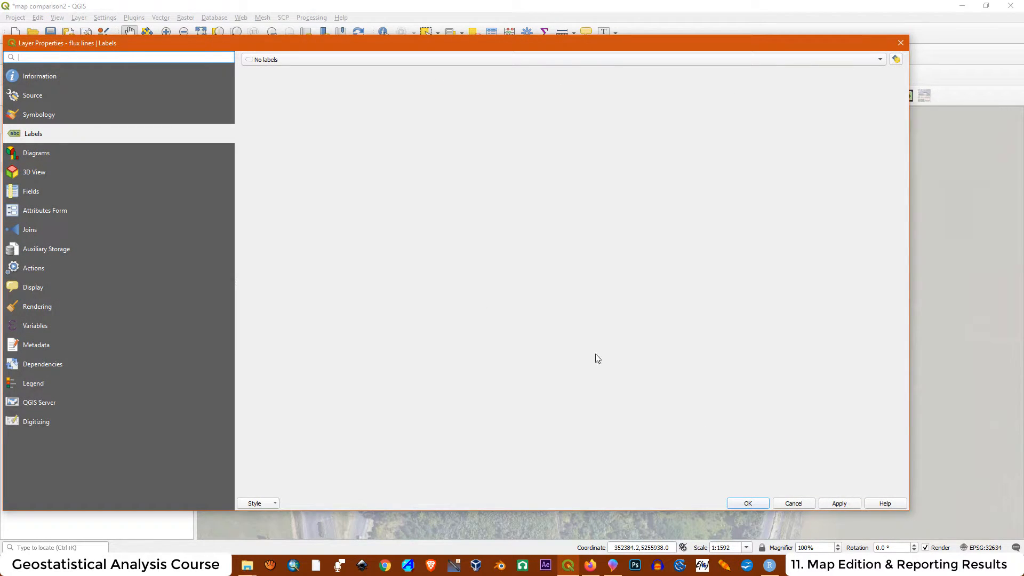
{"action": "left_click", "coordinate": [39, 115]}
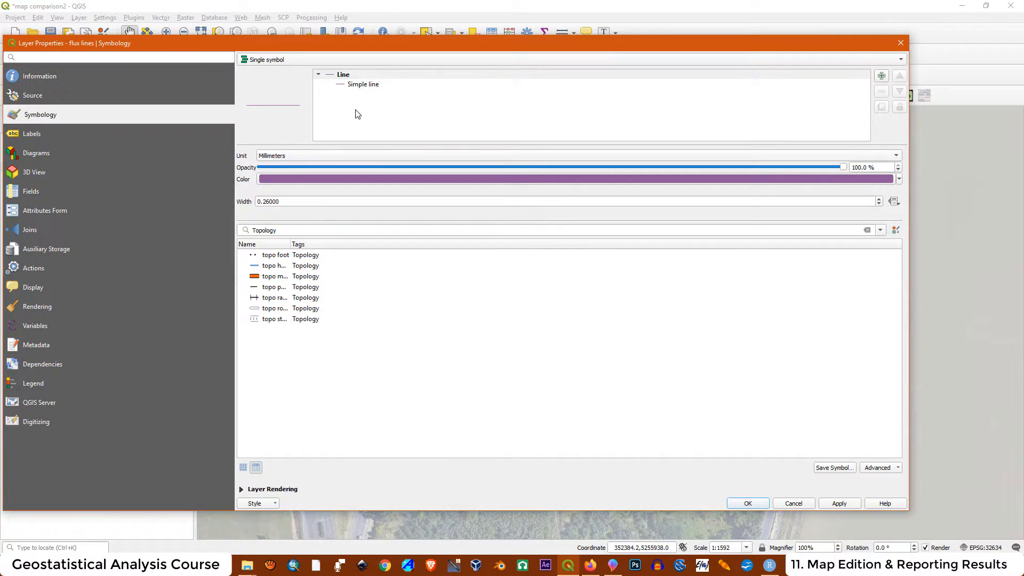
{"action": "left_click", "coordinate": [339, 85]}
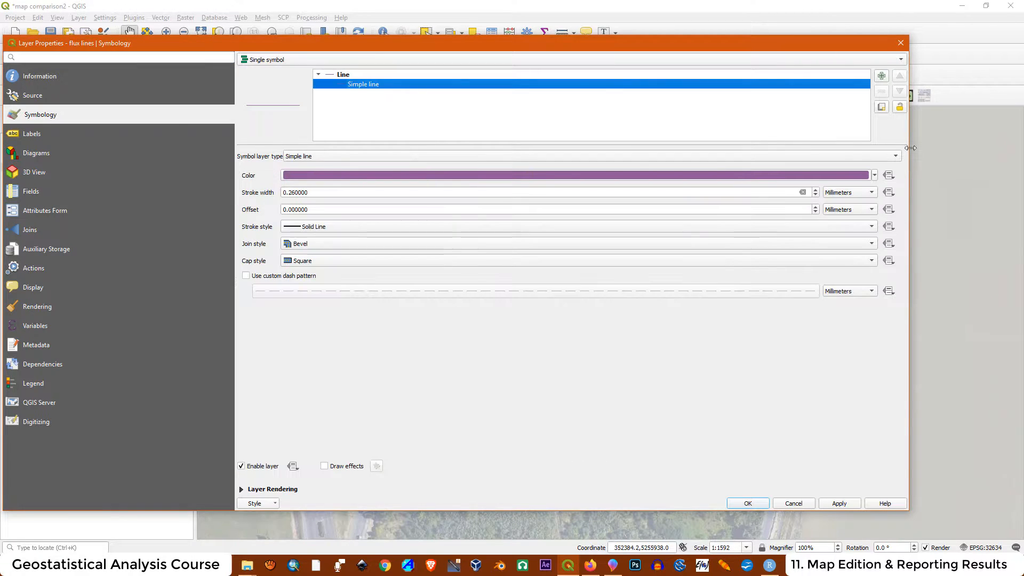
{"action": "left_click", "coordinate": [875, 175]}
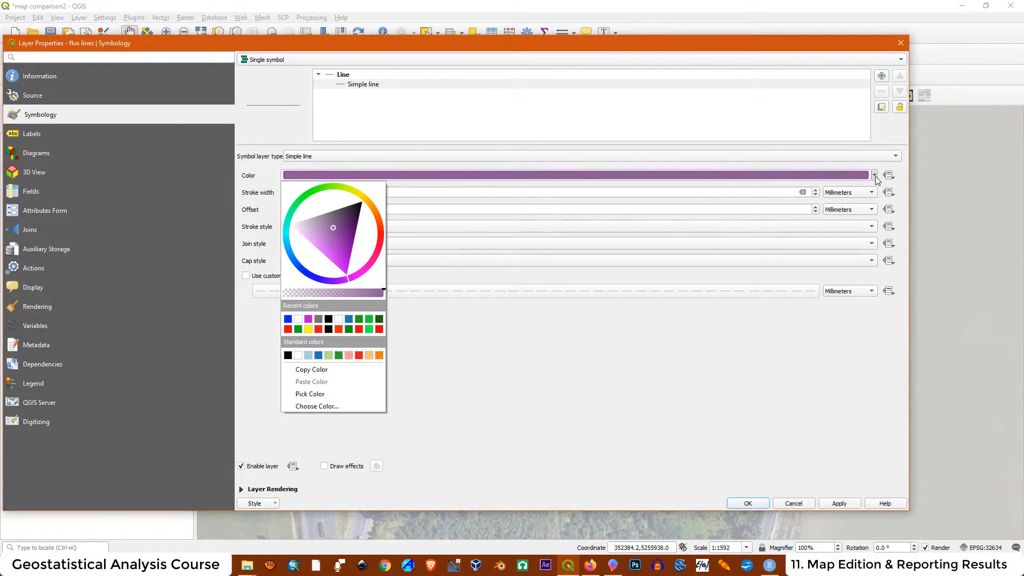
{"action": "left_click", "coordinate": [288, 319]}
Change the flux lines' symbol layer type to Arrow and apply the style to the map.
{"action": "left_click", "coordinate": [291, 156]}
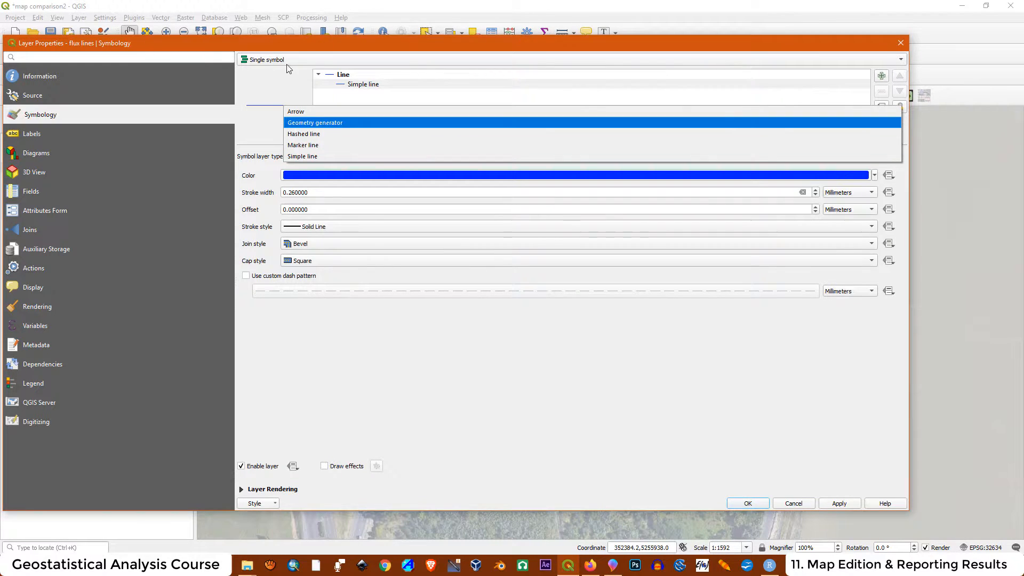
{"action": "left_click", "coordinate": [302, 112]}
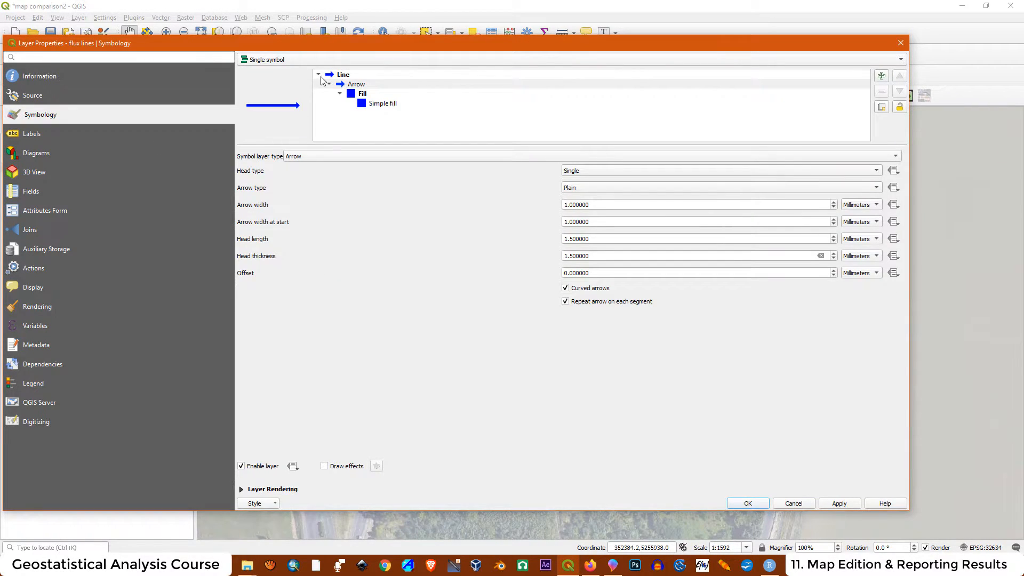
{"action": "left_click", "coordinate": [361, 86]}
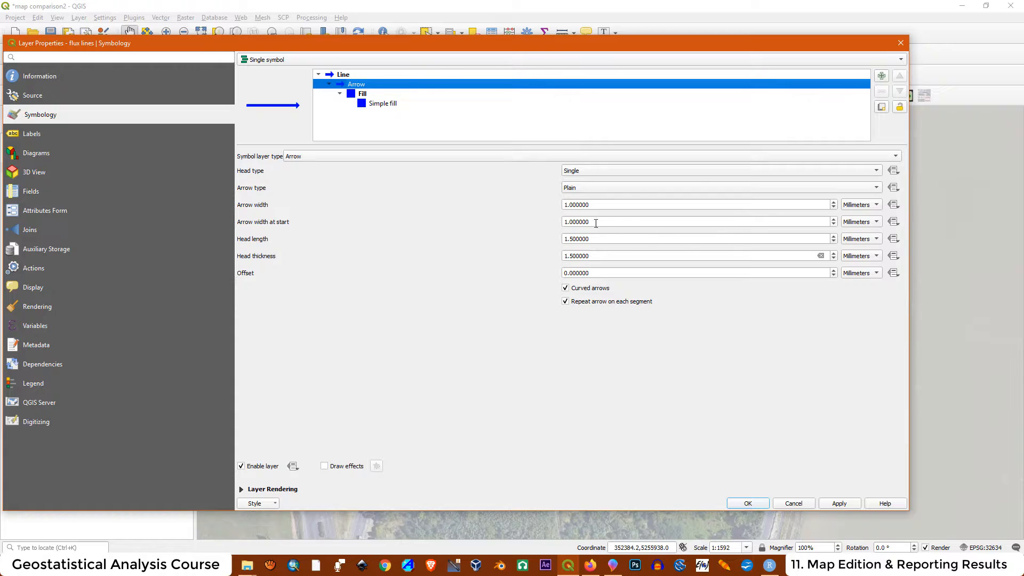
{"action": "left_click", "coordinate": [839, 504]}
{"action": "left_click", "coordinate": [766, 505]}
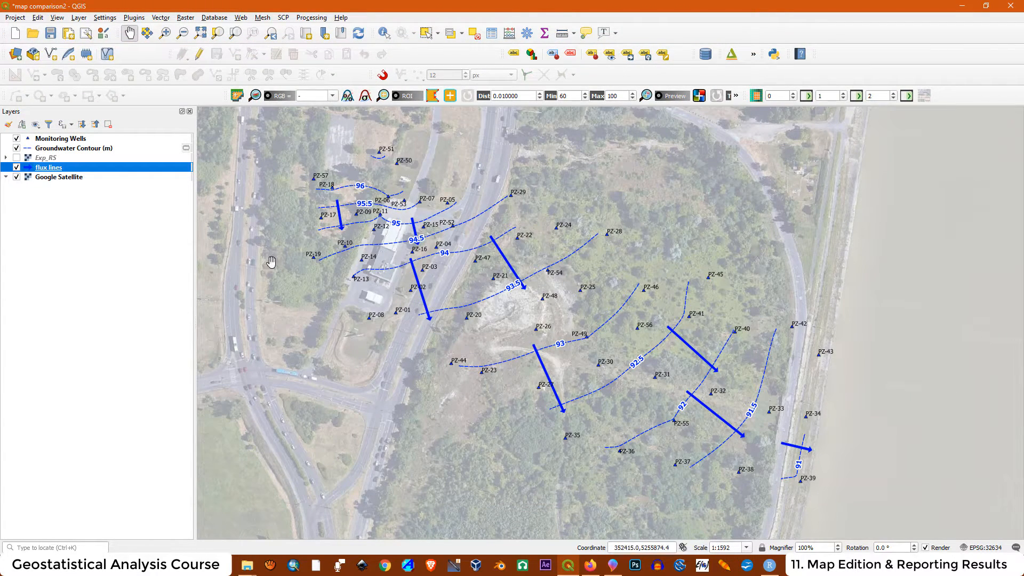
Set the flux line arrows' width and width at start to 0.5 mm, apply the style, and save the project.
{"action": "double_click", "coordinate": [51, 168]}
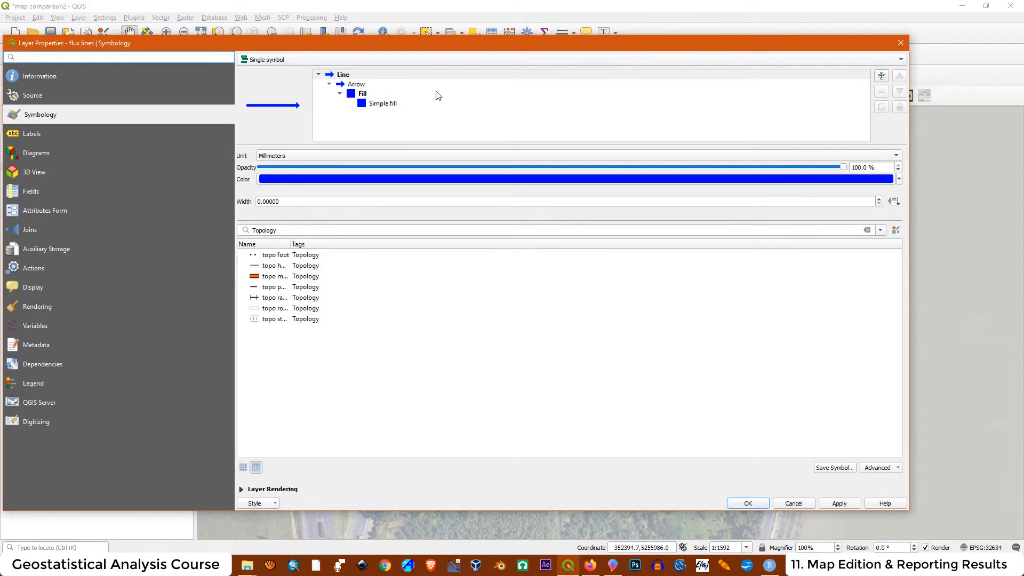
{"action": "left_click", "coordinate": [349, 85]}
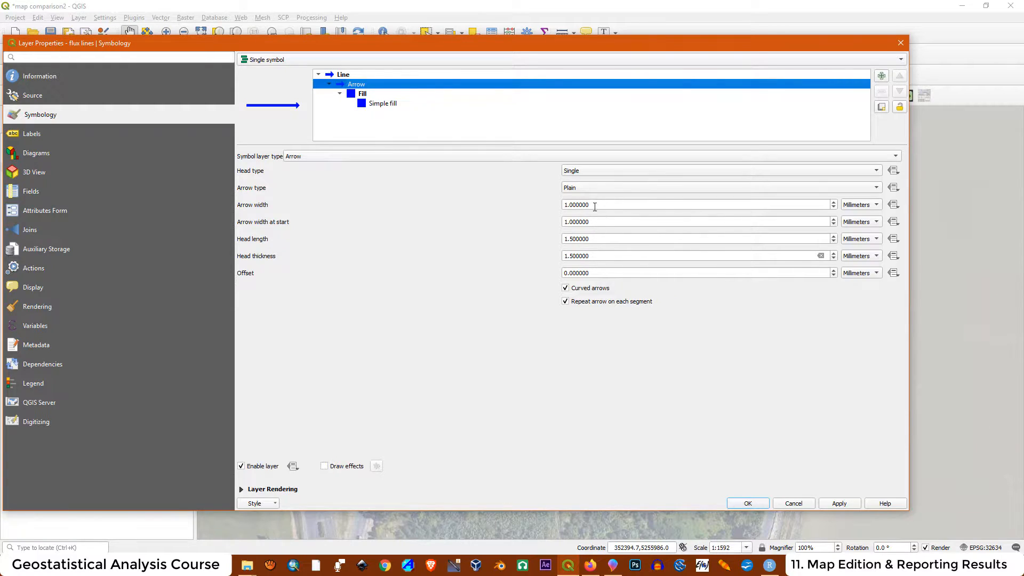
{"action": "left_click_drag", "start_coordinate": [595, 207], "coordinate": [538, 200]}
{"action": "type", "text": "0.5"}
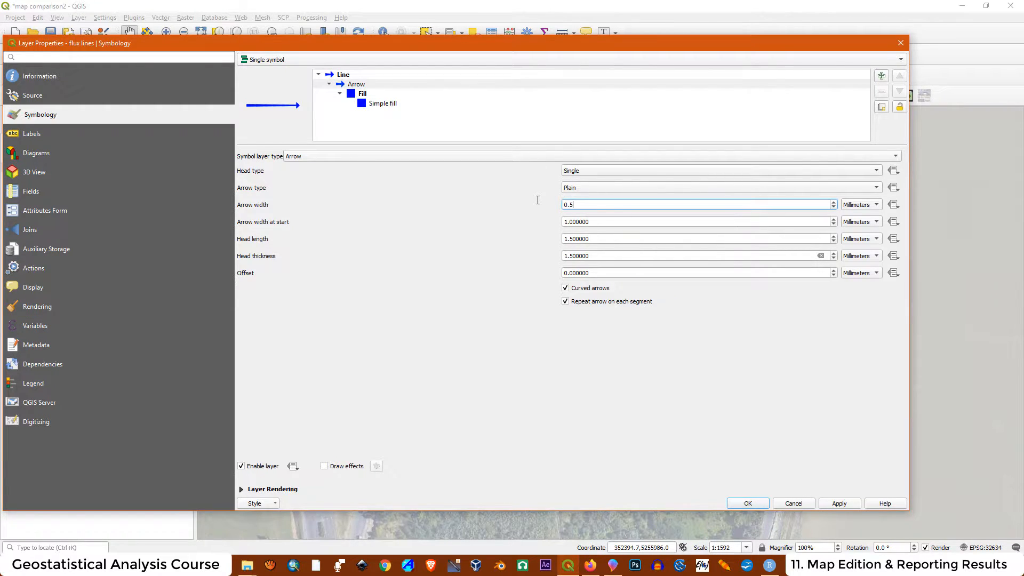
{"action": "left_click", "coordinate": [606, 224]}
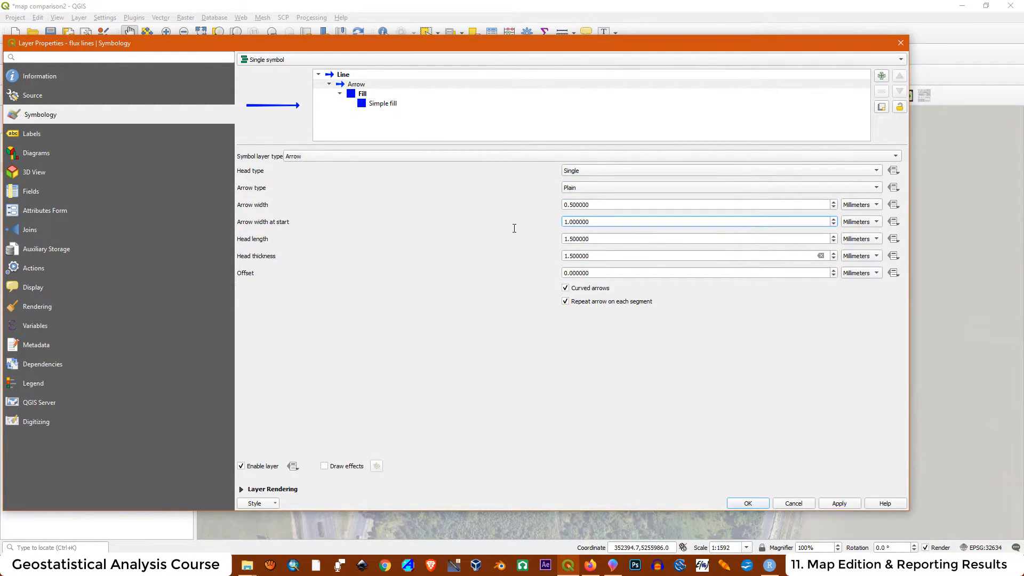
{"action": "left_click_drag", "start_coordinate": [592, 223], "coordinate": [535, 221]}
{"action": "type", "text": "0.5"}
{"action": "left_click", "coordinate": [845, 503]}
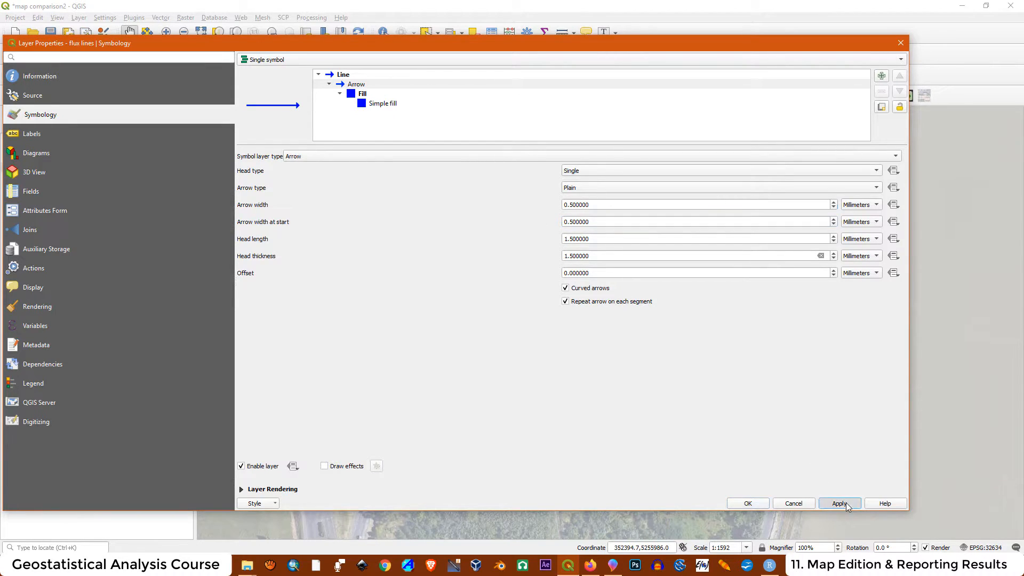
{"action": "left_click", "coordinate": [752, 503]}
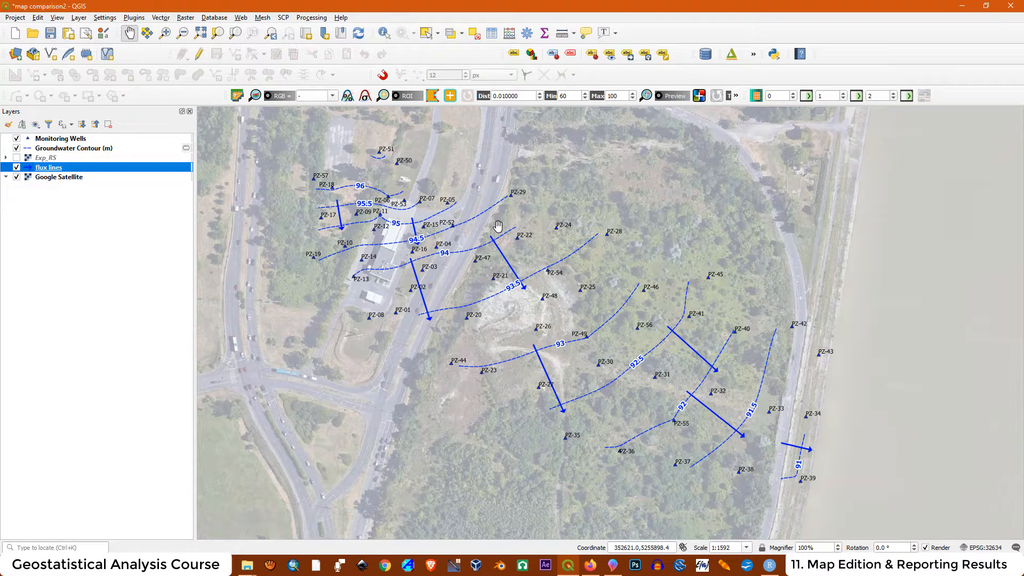
{"action": "key", "text": "ctrl+s"}
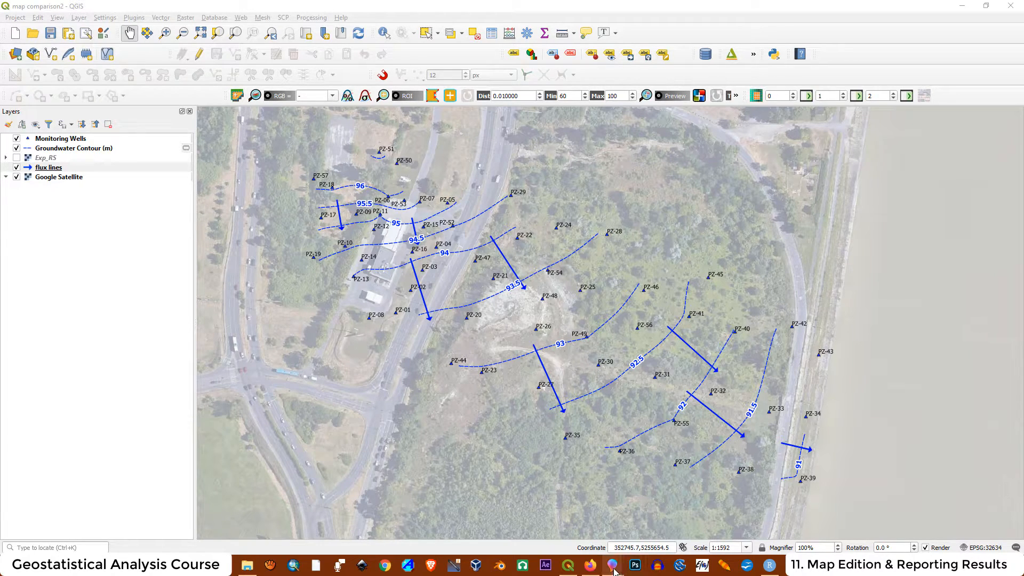
Switch to the aquifer properties image in Paint 3D and circle Ky and Kx in red on the homogeneous, isotropic diagram's lower axes.
{"action": "mouse_move", "coordinate": [612, 565]}
{"action": "left_click", "coordinate": [656, 496]}
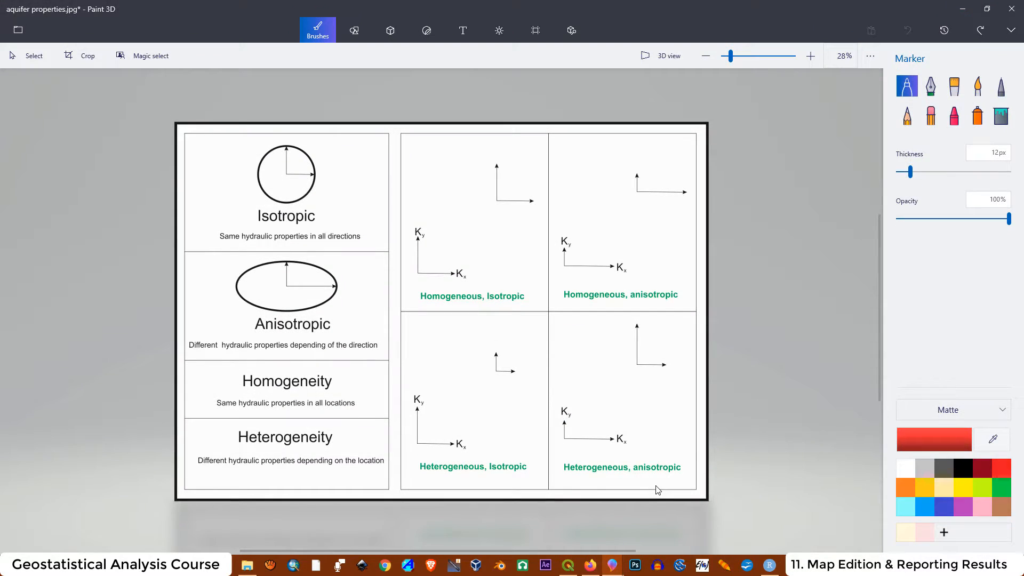
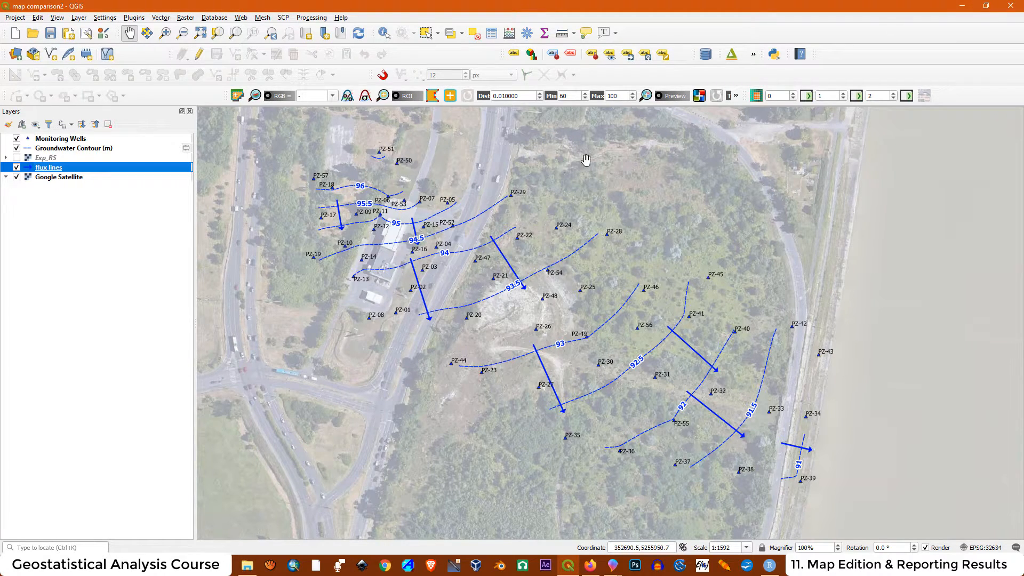
{"action": "left_click", "coordinate": [612, 564]}
{"action": "left_click", "coordinate": [657, 491]}
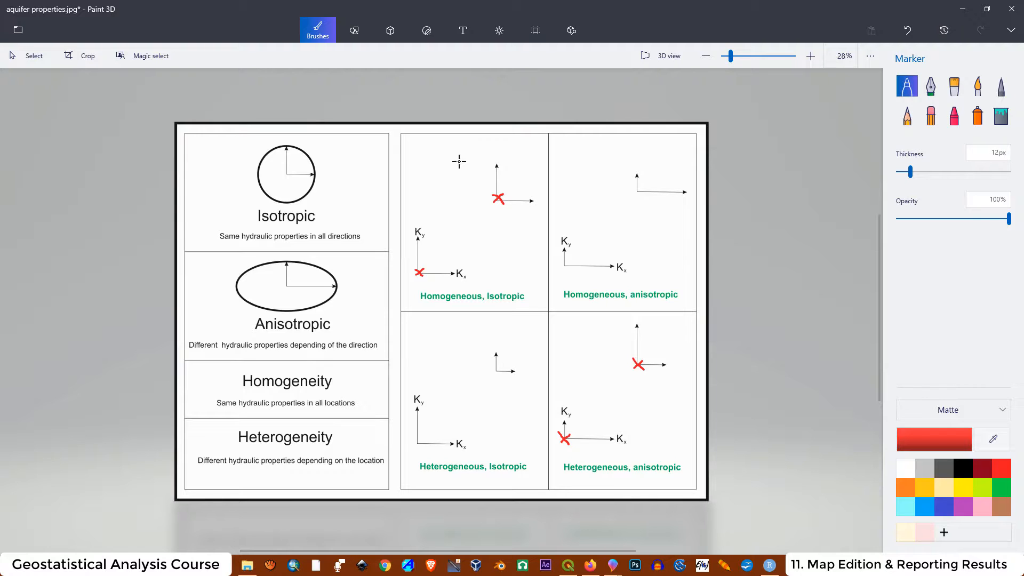
{"action": "left_click_drag", "start_coordinate": [429, 237], "coordinate": [404, 238]}
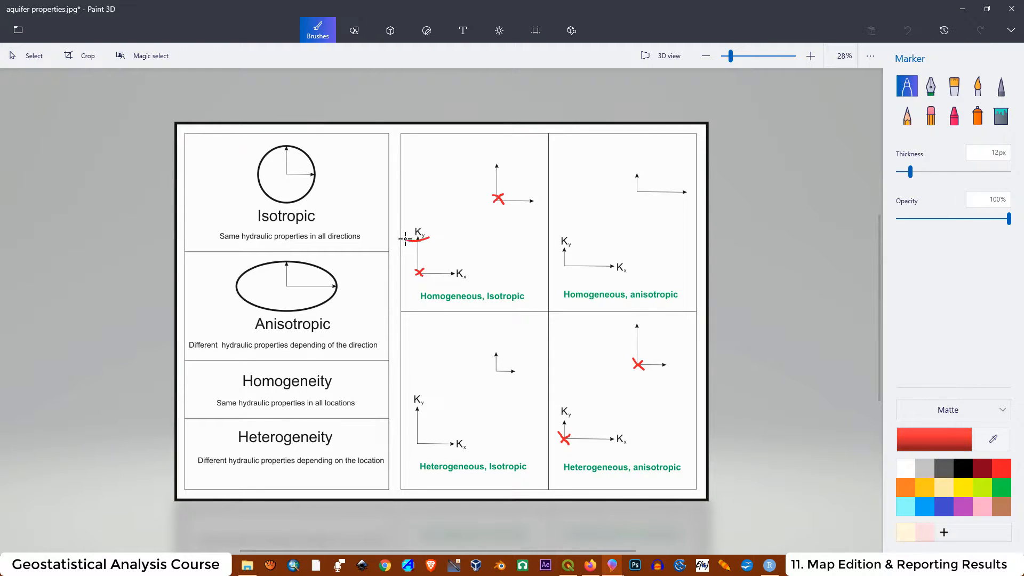
{"action": "left_click_drag", "start_coordinate": [457, 285], "coordinate": [468, 266]}
Open a new blank Paint 3D project and draw a tilted, unfilled ellipse with a 10 px black outline near the canvas centre.
{"action": "right_click", "coordinate": [613, 566]}
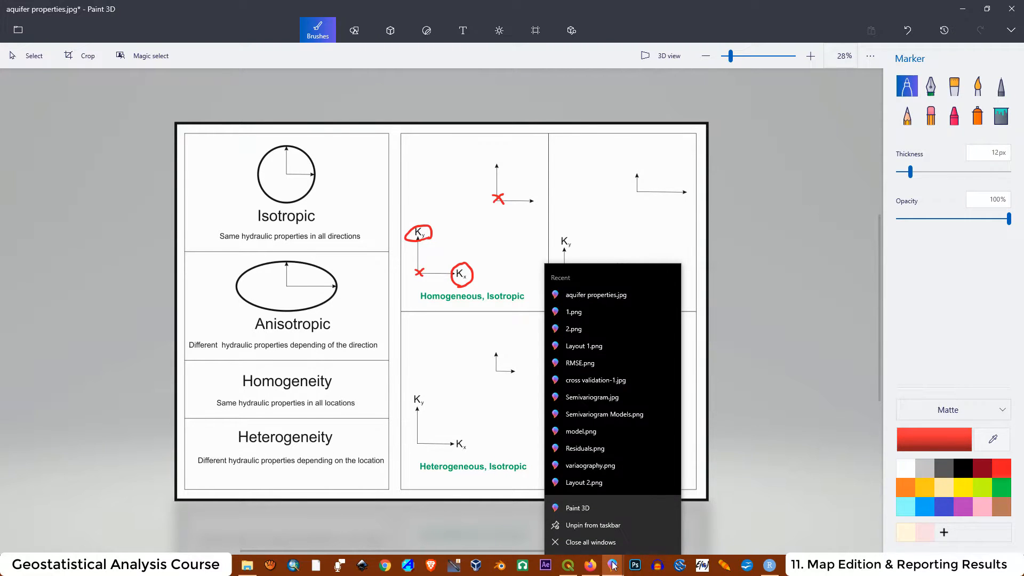
{"action": "left_click", "coordinate": [583, 509]}
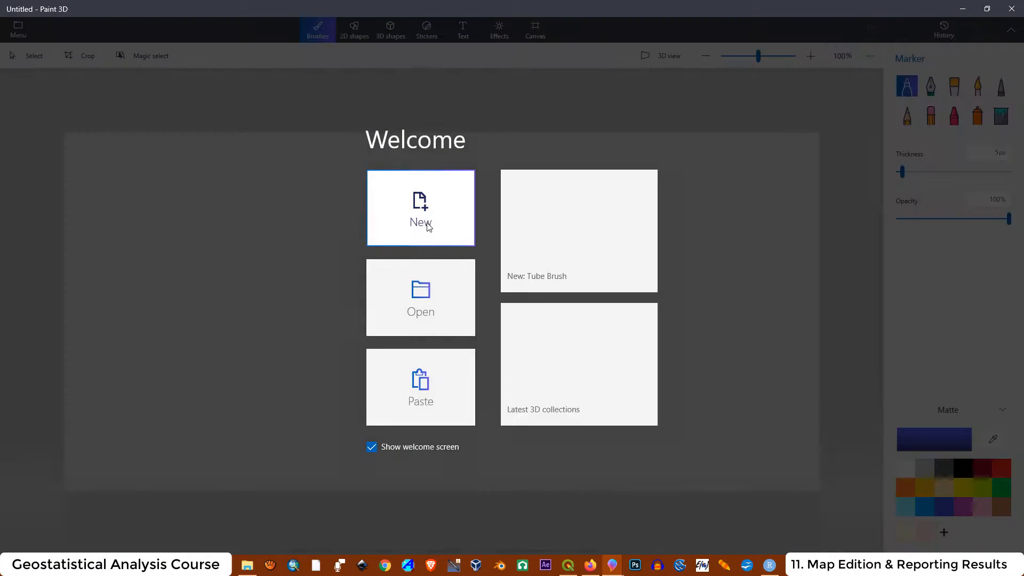
{"action": "left_click", "coordinate": [428, 227]}
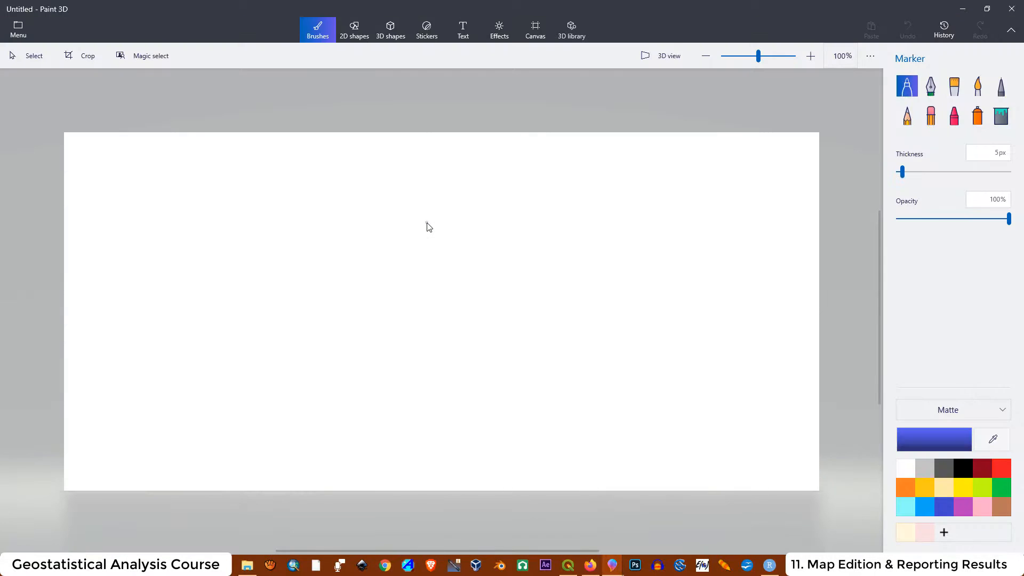
{"action": "left_click", "coordinate": [348, 32]}
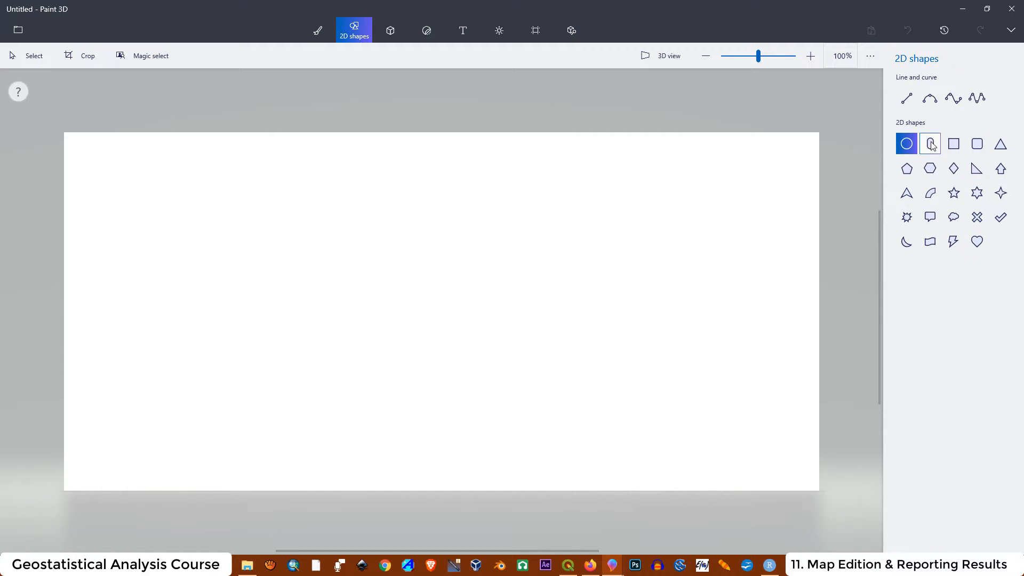
{"action": "left_click_drag", "start_coordinate": [355, 323], "coordinate": [449, 182]}
{"action": "left_click_drag", "start_coordinate": [414, 251], "coordinate": [470, 298]}
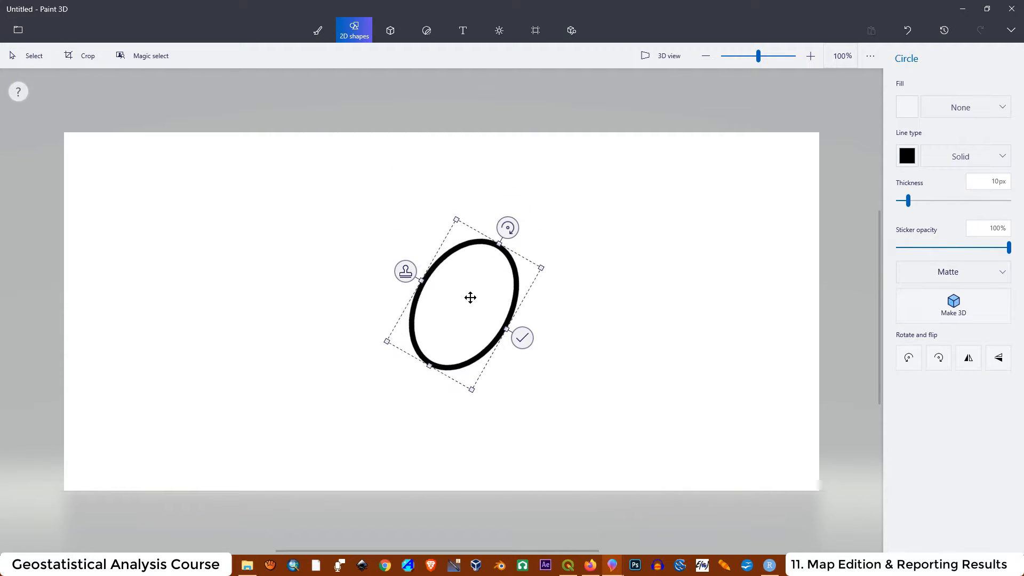
{"action": "left_click", "coordinate": [318, 30]}
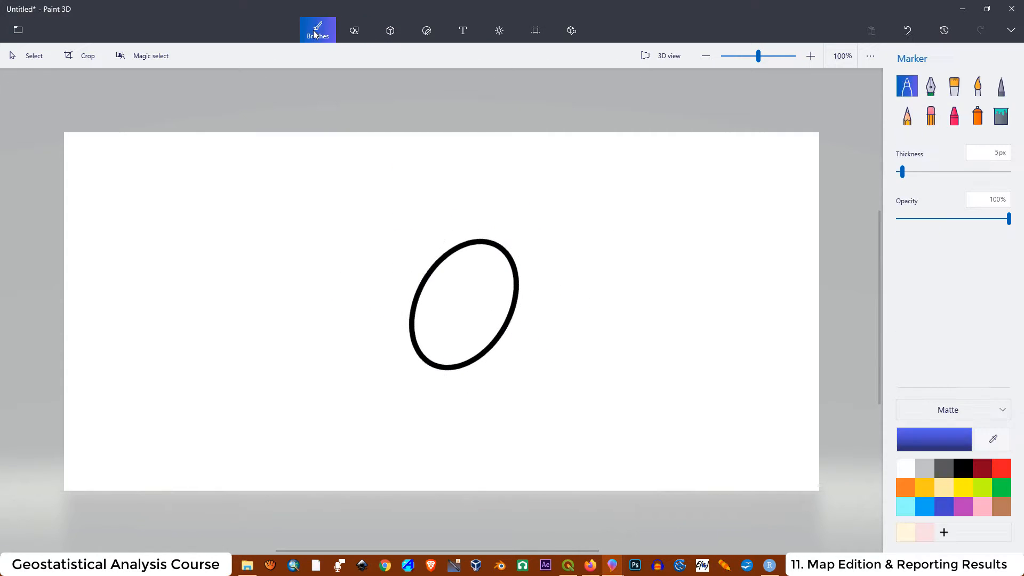
Draw a purple line, 5 px thick, from the ellipse's centre to its upper-right end along the long axis.
{"action": "left_click", "coordinate": [353, 29]}
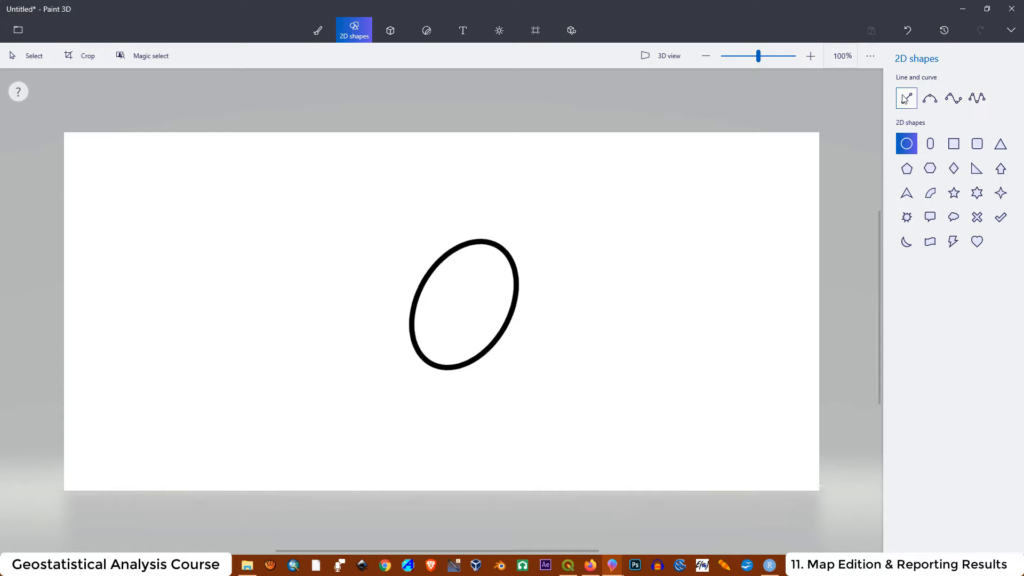
{"action": "left_click", "coordinate": [906, 98]}
{"action": "left_click_drag", "start_coordinate": [463, 307], "coordinate": [498, 249]}
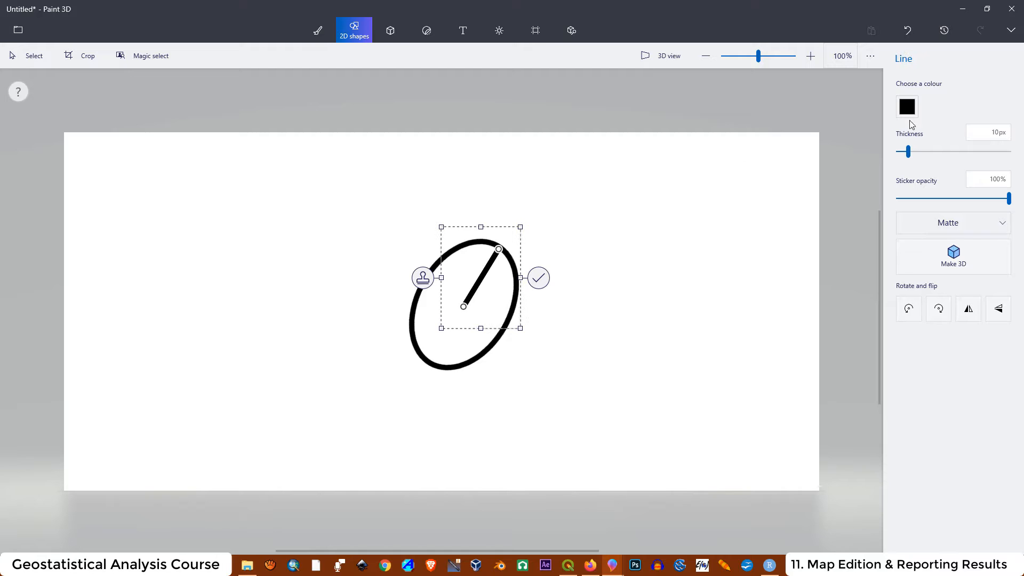
{"action": "left_click", "coordinate": [910, 107]}
{"action": "left_click", "coordinate": [918, 184]}
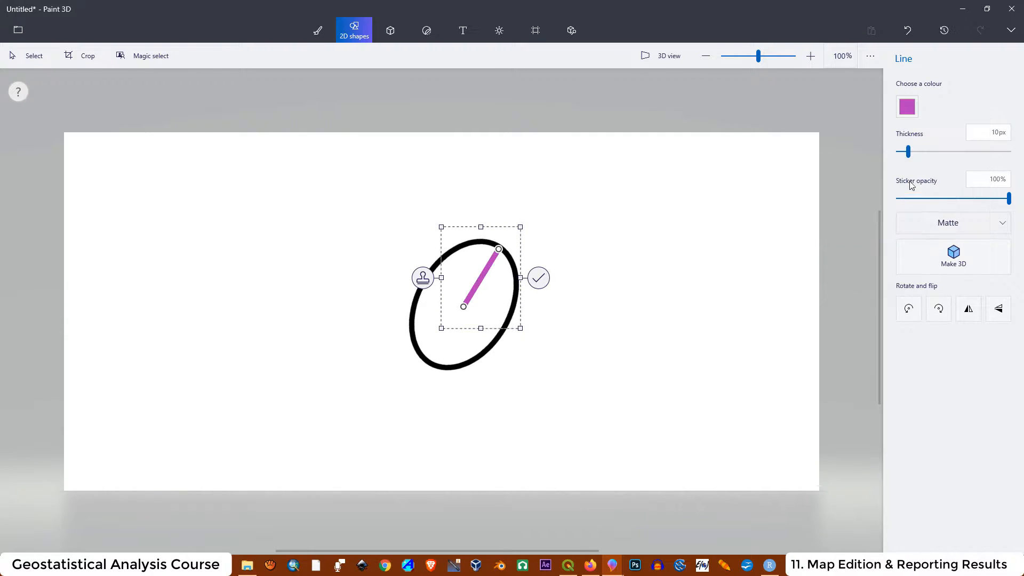
{"action": "left_click_drag", "start_coordinate": [910, 156], "coordinate": [905, 155]}
{"action": "left_click", "coordinate": [466, 343]}
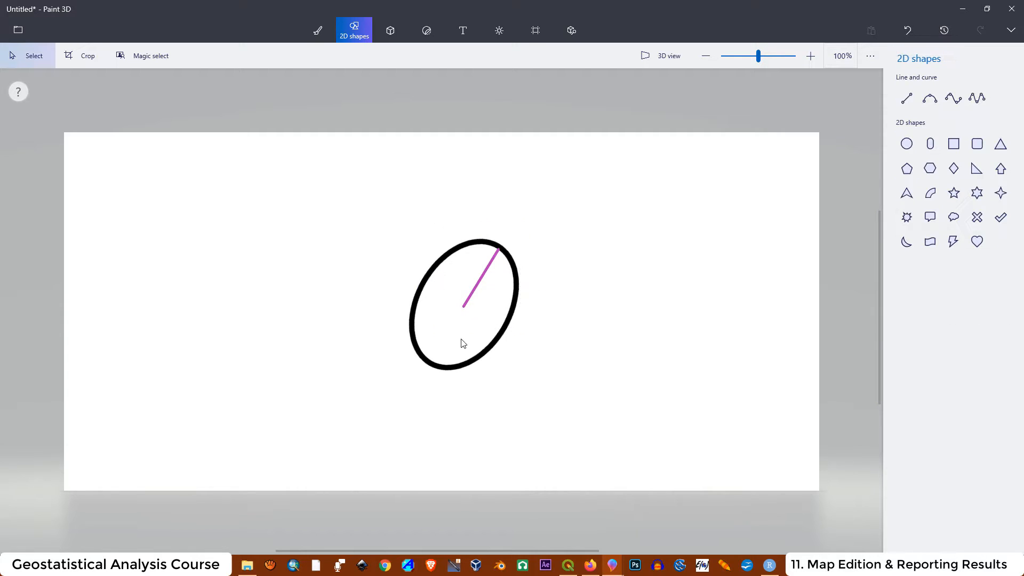
Draw a second 5 px purple line from the ellipse's centre to its lower-right edge along the short axis.
{"action": "left_click", "coordinate": [907, 98]}
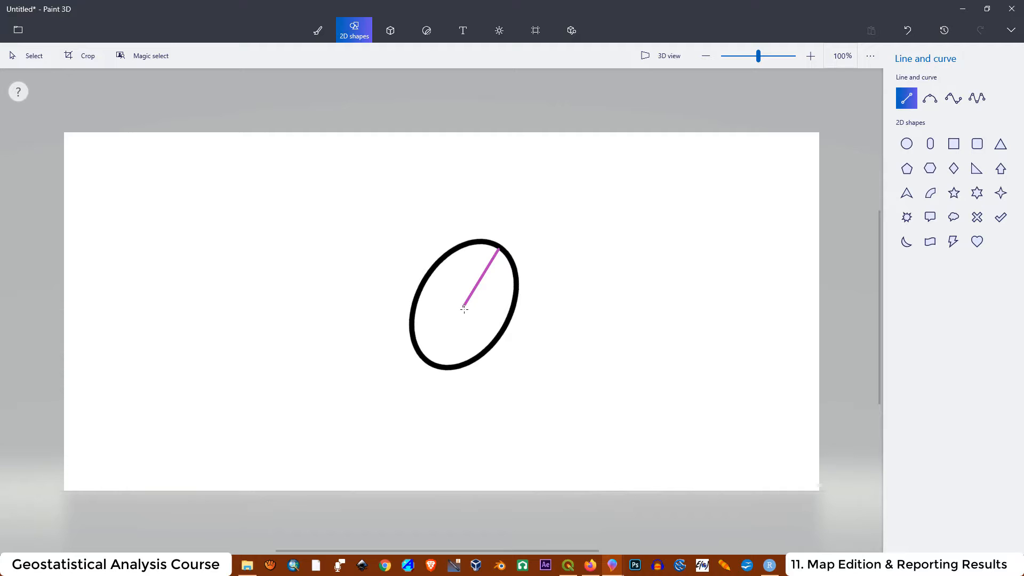
{"action": "left_click_drag", "start_coordinate": [464, 306], "coordinate": [502, 327]}
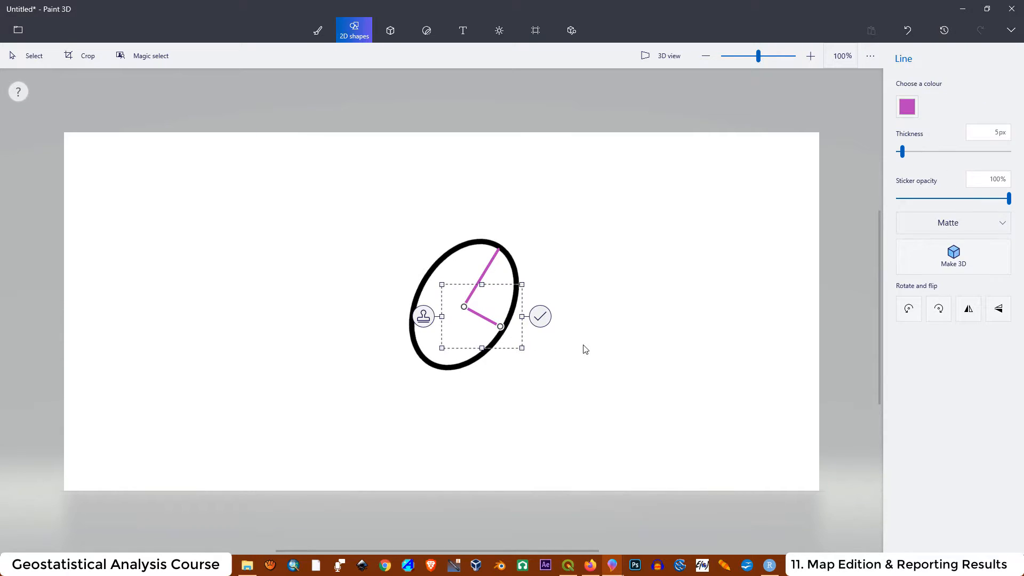
{"action": "left_click", "coordinate": [652, 347]}
Draw a light blue 3-point curve, 5 px thick, running across the canvas through the ellipse's centre.
{"action": "left_click", "coordinate": [930, 98]}
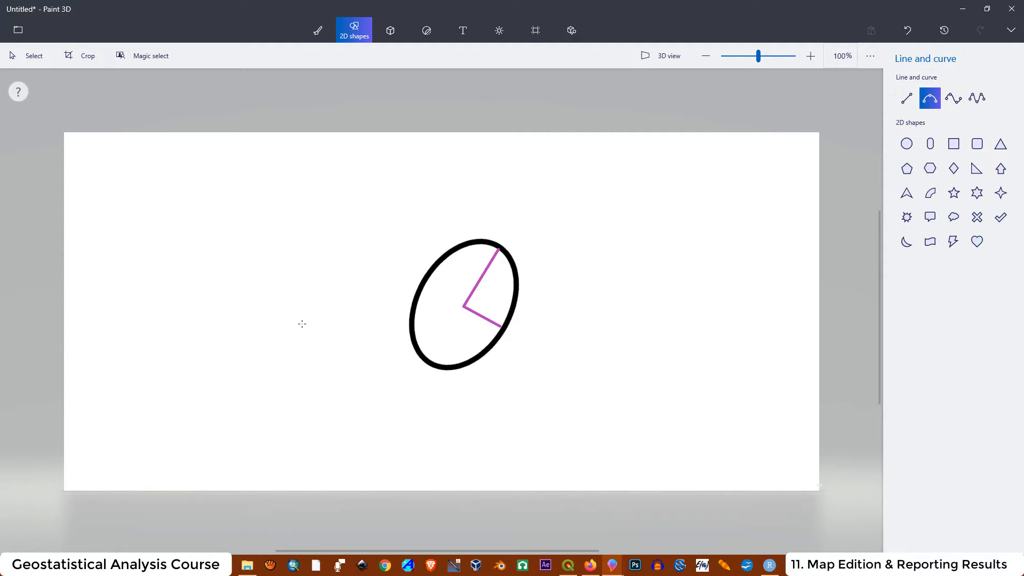
{"action": "left_click_drag", "start_coordinate": [302, 323], "coordinate": [710, 267]}
{"action": "left_click_drag", "start_coordinate": [301, 323], "coordinate": [229, 310]}
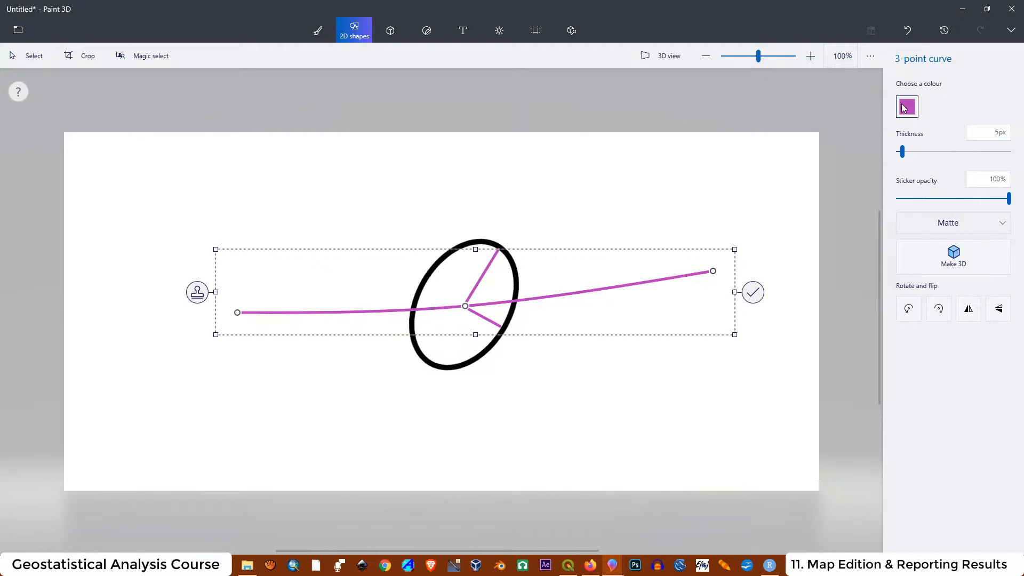
{"action": "left_click", "coordinate": [904, 107]}
{"action": "left_click", "coordinate": [878, 181]}
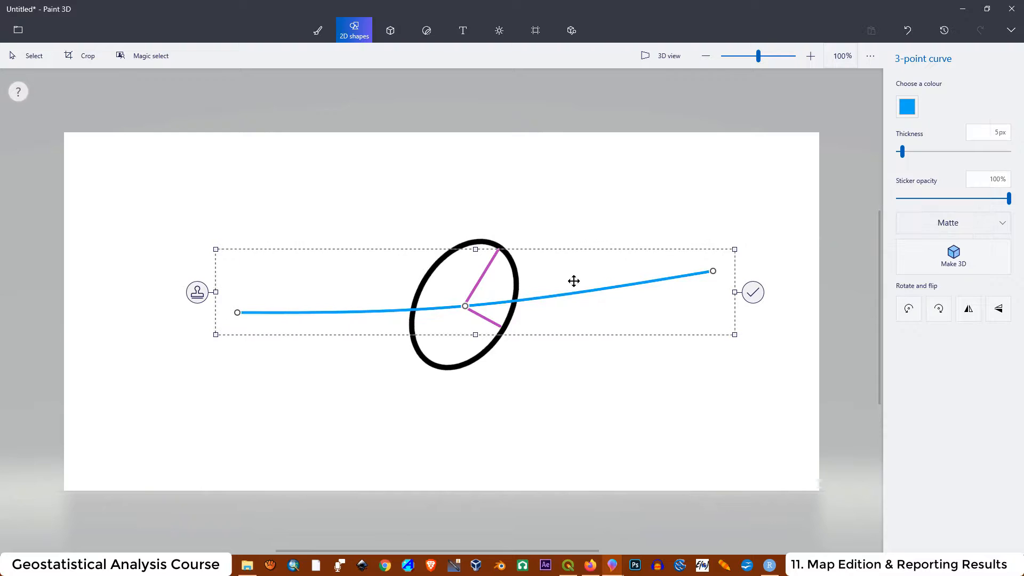
{"action": "left_click", "coordinate": [504, 218]}
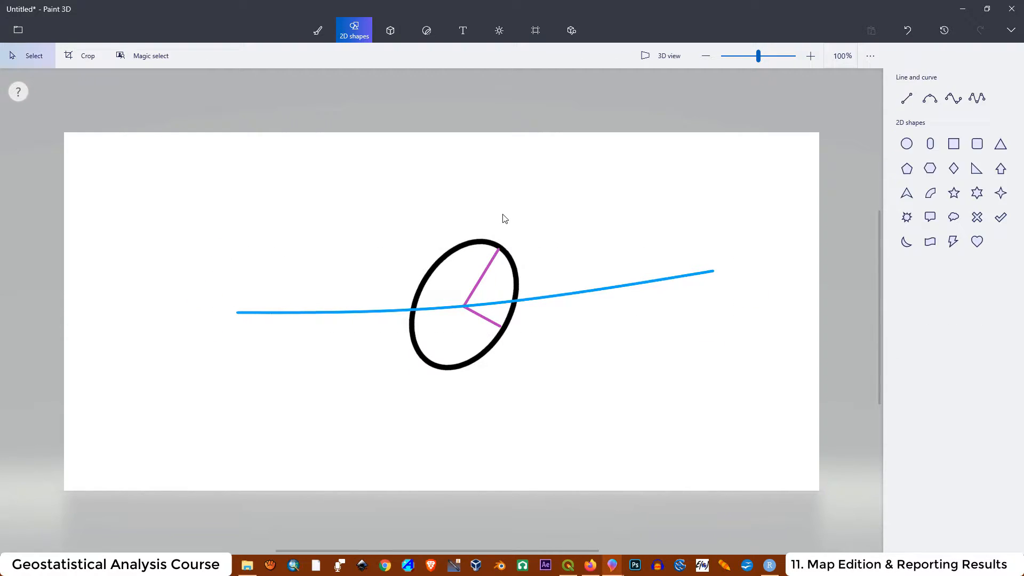
Draw a small circle at the ellipse's centre with a light blue fill and a 5 px light blue outline.
{"action": "left_click", "coordinate": [911, 144]}
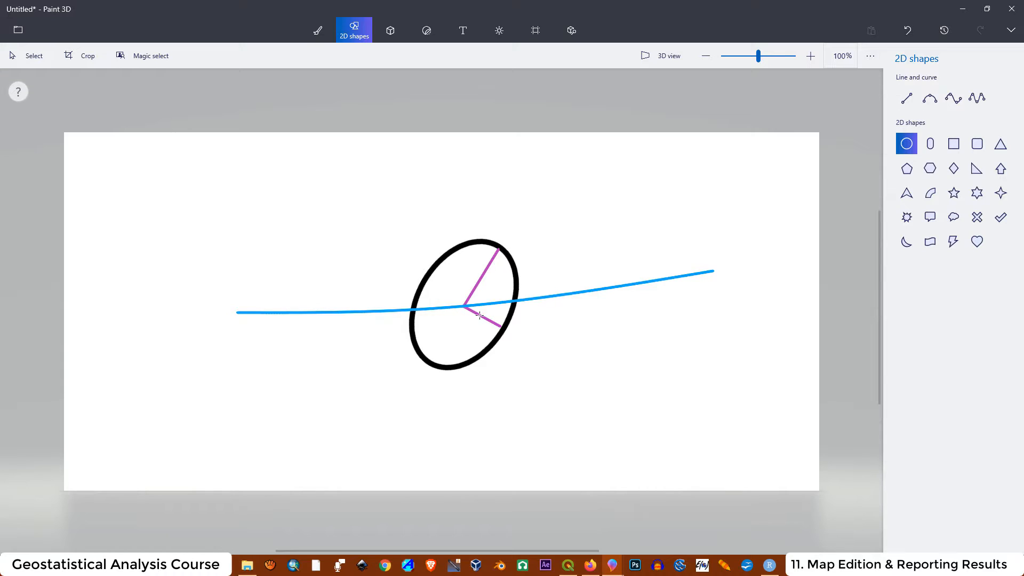
{"action": "left_click_drag", "start_coordinate": [458, 298], "coordinate": [474, 314]}
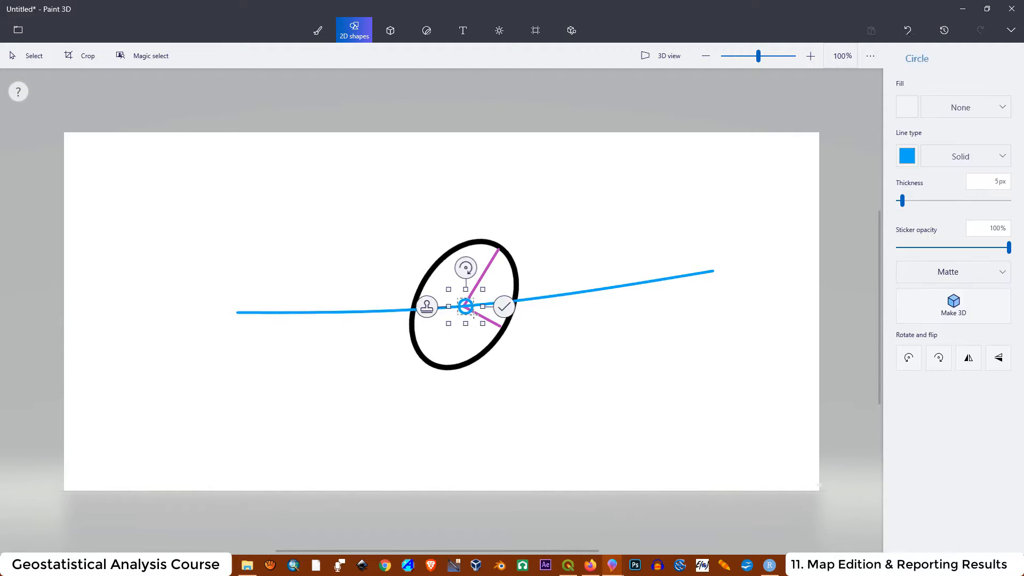
{"action": "left_click", "coordinate": [907, 107]}
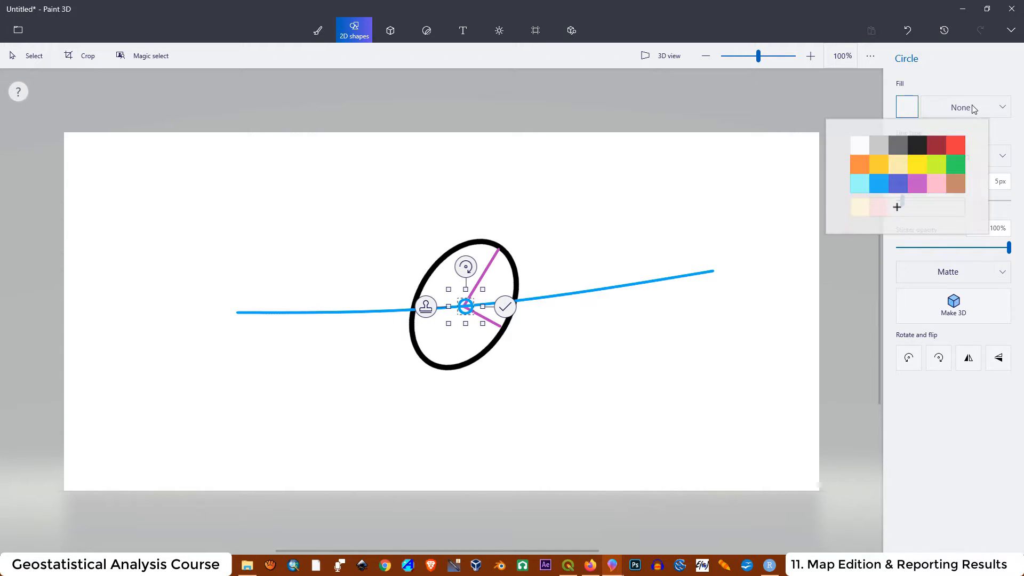
{"action": "left_click", "coordinate": [876, 187]}
{"action": "left_click", "coordinate": [11, 57]}
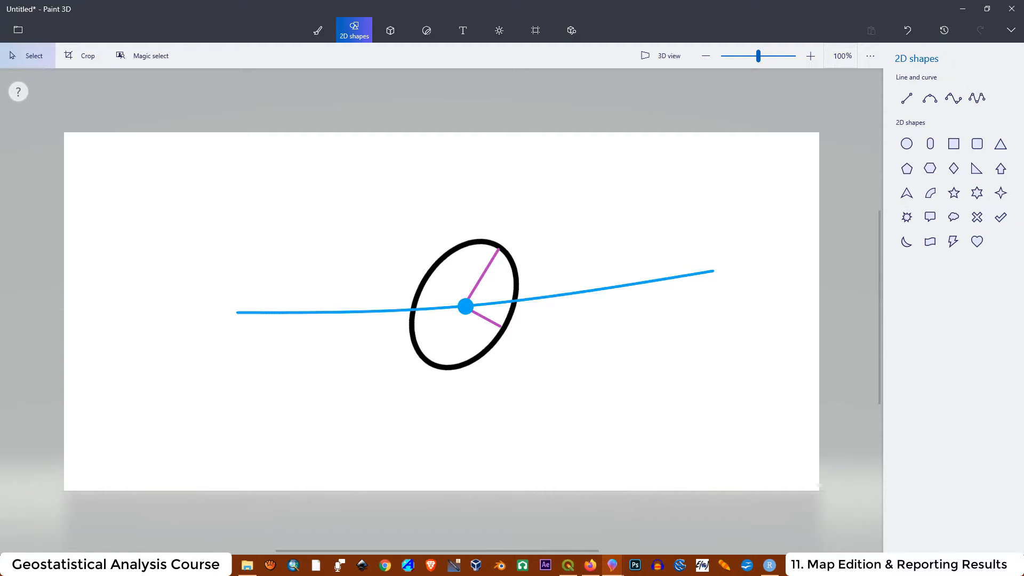
Draw a dark red line, 5 px thick, through the ellipse's centre, perpendicular to the light blue curve.
{"action": "left_click", "coordinate": [907, 98]}
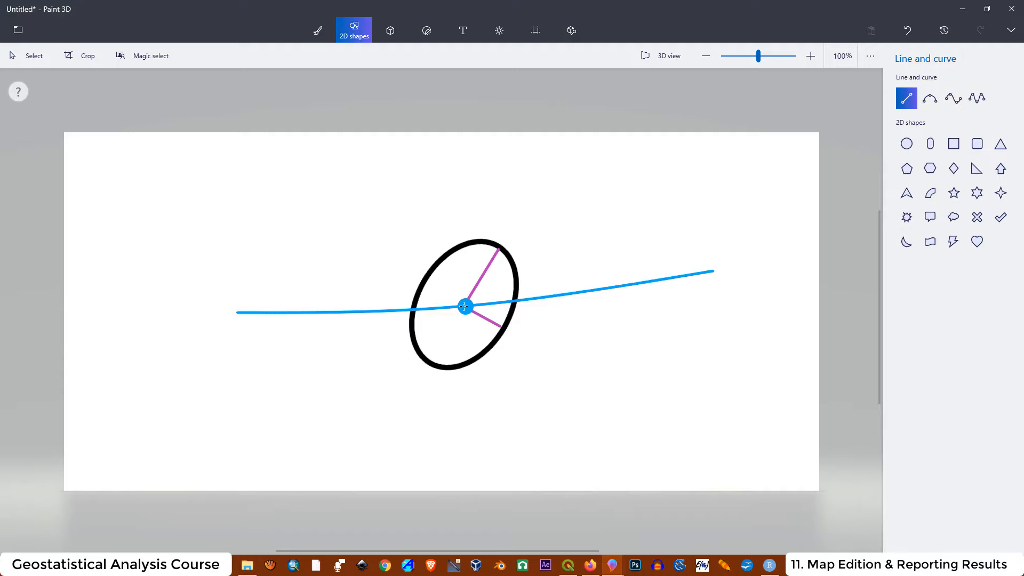
{"action": "mouse_move", "coordinate": [465, 307]}
{"action": "left_mouse_down"}
{"action": "mouse_move", "coordinate": [491, 410]}
{"action": "mouse_move", "coordinate": [521, 402]}
{"action": "mouse_move", "coordinate": [533, 434]}
{"action": "mouse_move", "coordinate": [486, 443]}
{"action": "left_mouse_up"}
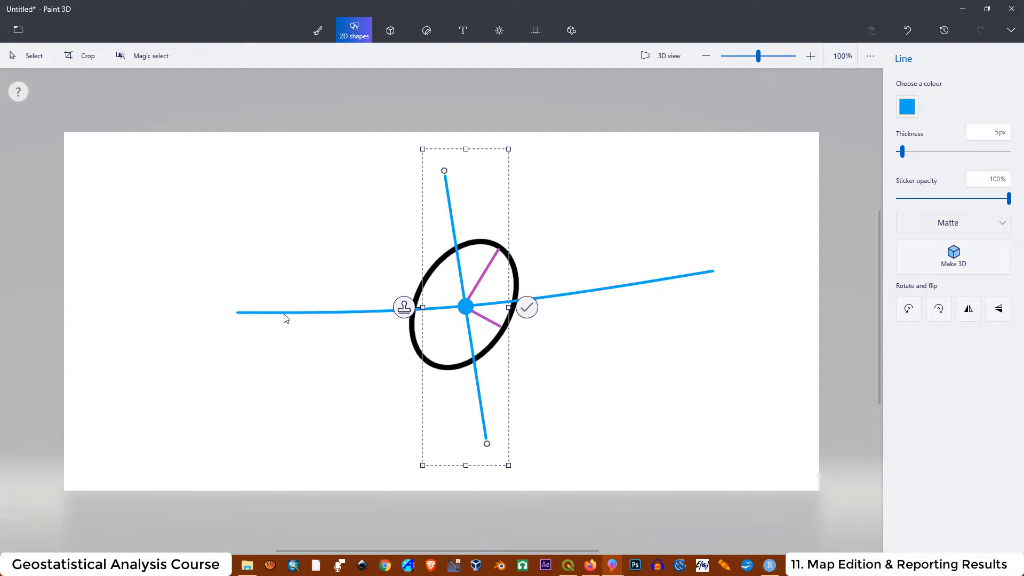
{"action": "left_click", "coordinate": [902, 106]}
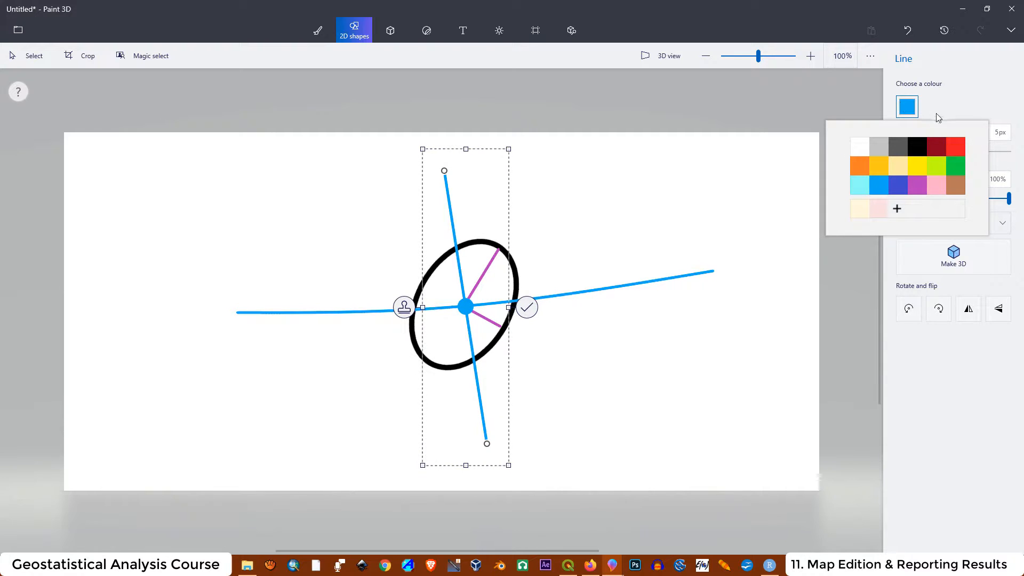
{"action": "left_click", "coordinate": [936, 147]}
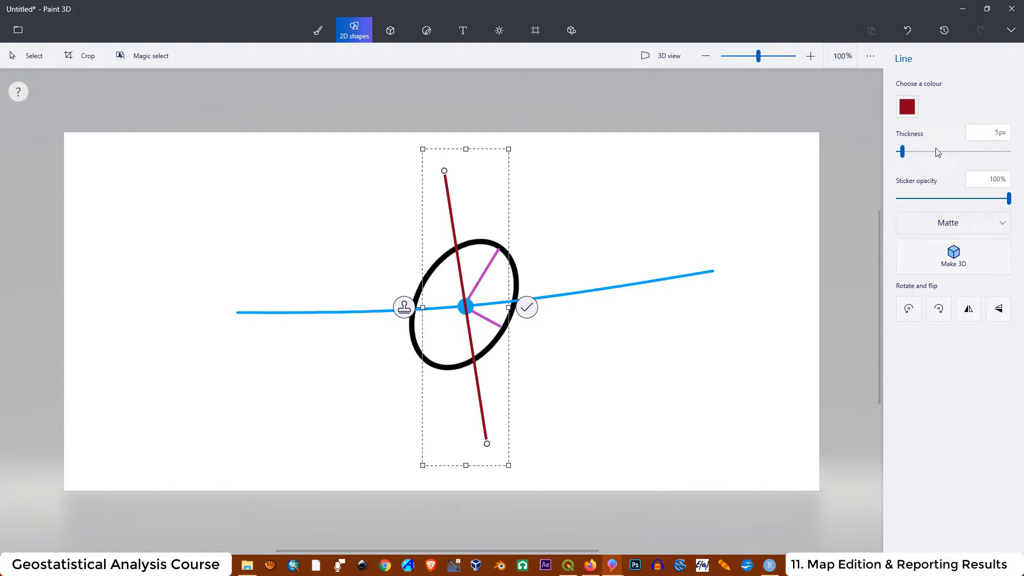
{"action": "left_click", "coordinate": [336, 205]}
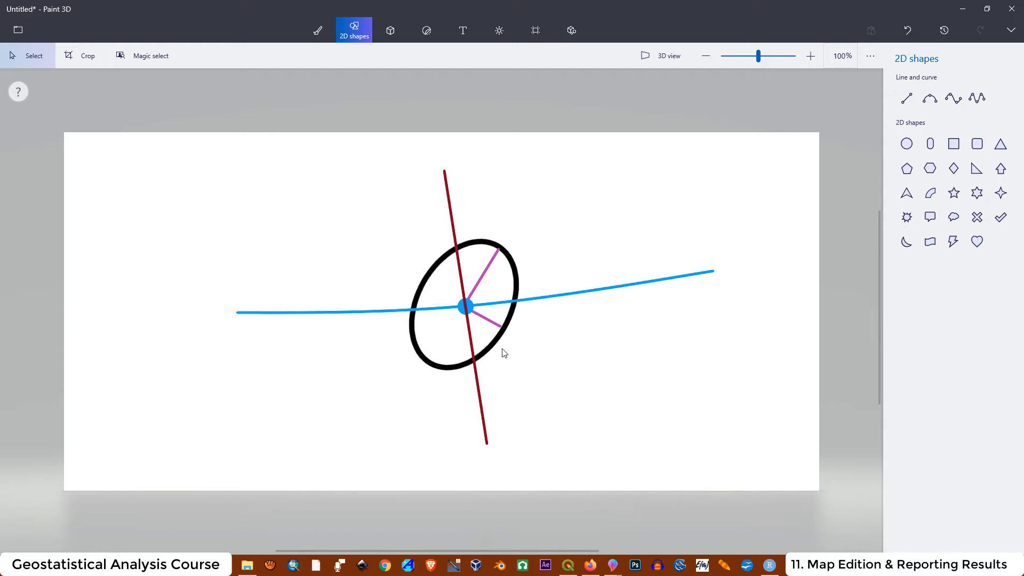
Draw a green 5 px line tangent to the ellipse where the dark red line crosses its lower edge.
{"action": "left_click", "coordinate": [907, 99]}
{"action": "left_click_drag", "start_coordinate": [419, 391], "coordinate": [576, 309]}
{"action": "left_click_drag", "start_coordinate": [491, 355], "coordinate": [470, 367]}
{"action": "left_click", "coordinate": [907, 107]}
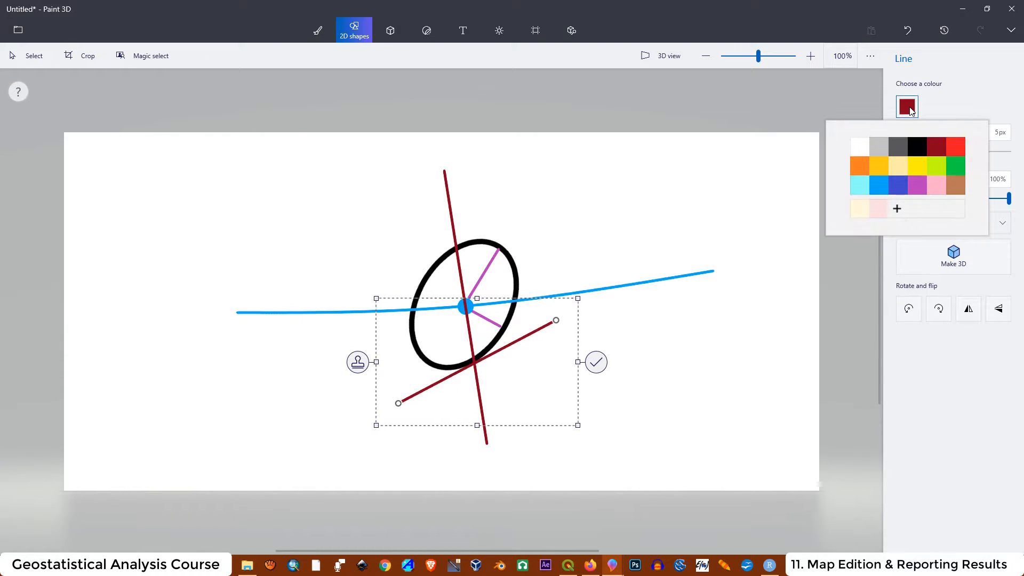
{"action": "left_click", "coordinate": [956, 170]}
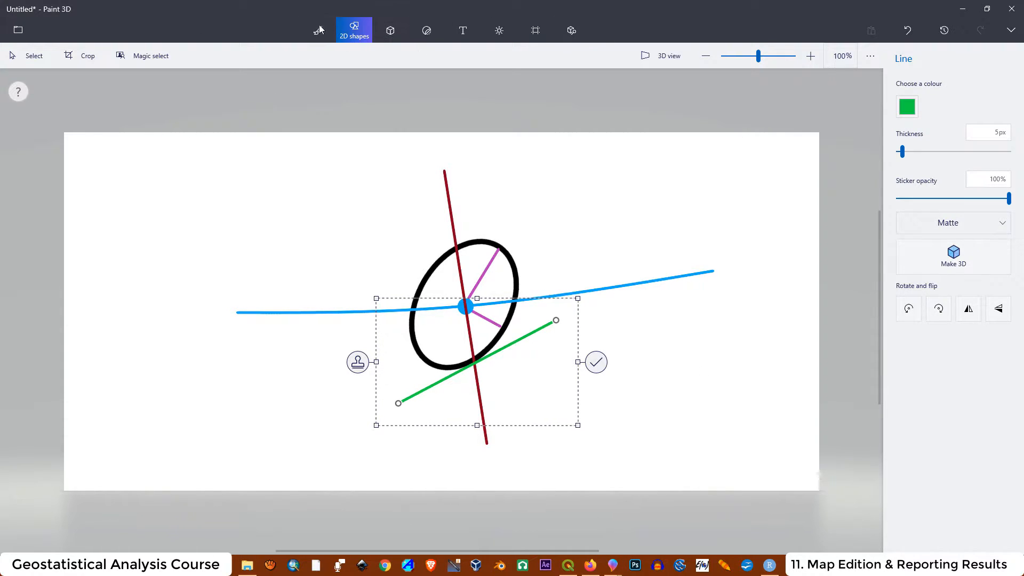
{"action": "left_click", "coordinate": [390, 29]}
{"action": "left_click", "coordinate": [350, 37]}
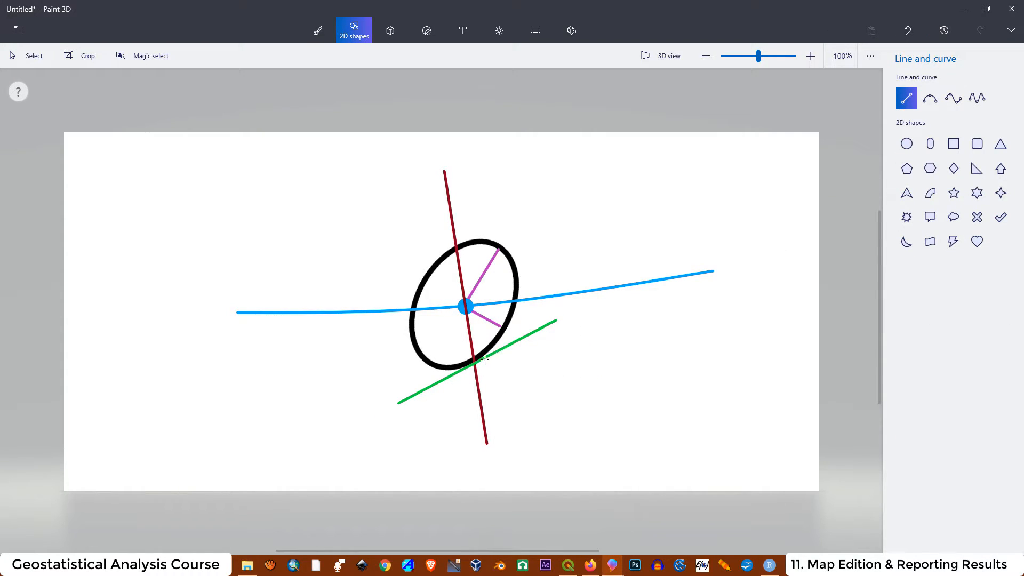
Draw an indigo 5 px line perpendicular to the green tangent and move it to start at the ellipse's centre.
{"action": "mouse_move", "coordinate": [475, 327]}
{"action": "left_mouse_down"}
{"action": "mouse_move", "coordinate": [522, 410]}
{"action": "mouse_move", "coordinate": [509, 432]}
{"action": "mouse_move", "coordinate": [546, 441]}
{"action": "mouse_move", "coordinate": [560, 474]}
{"action": "left_mouse_up"}
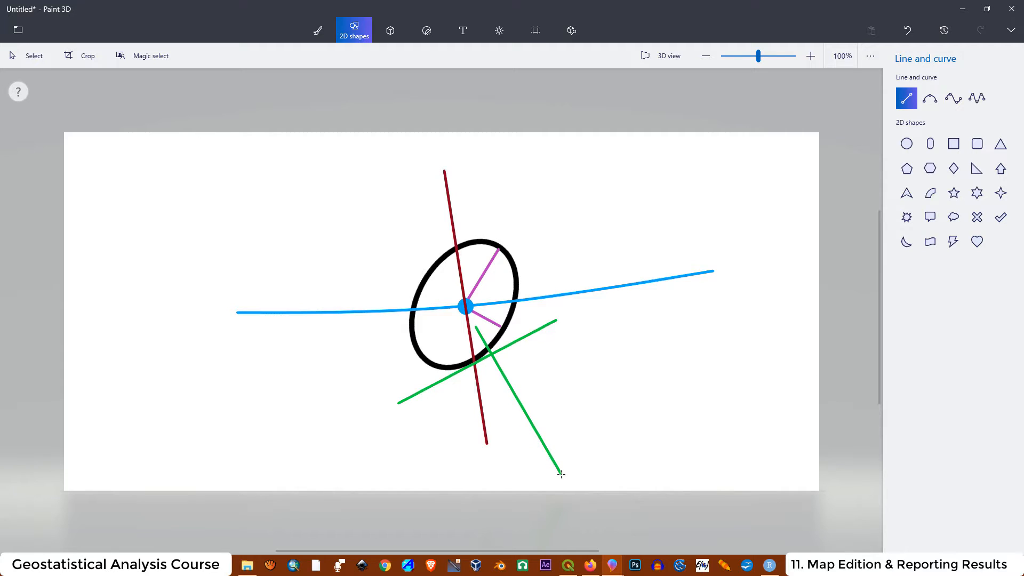
{"action": "left_click_drag", "start_coordinate": [561, 474], "coordinate": [559, 473]}
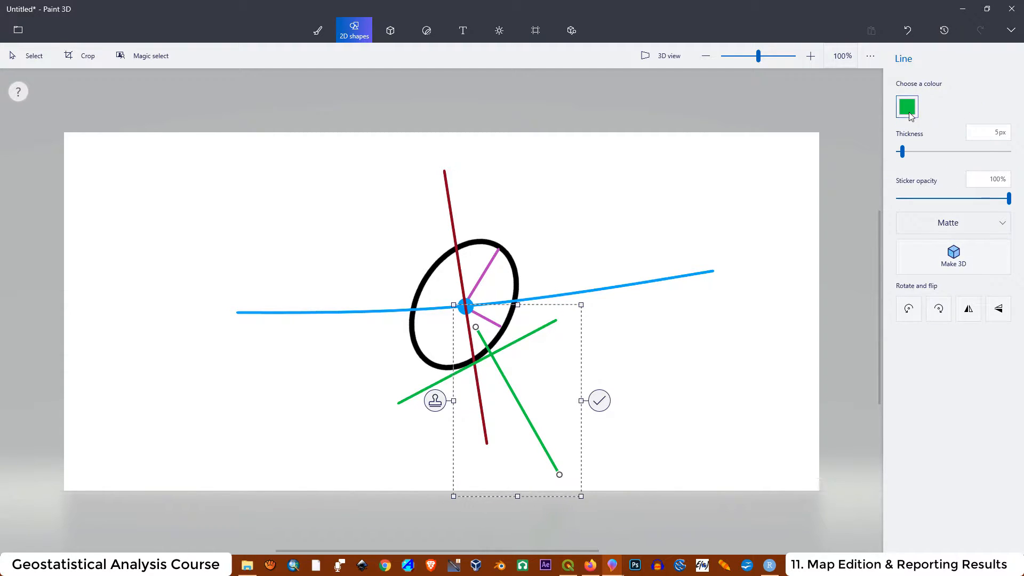
{"action": "left_click", "coordinate": [907, 107]}
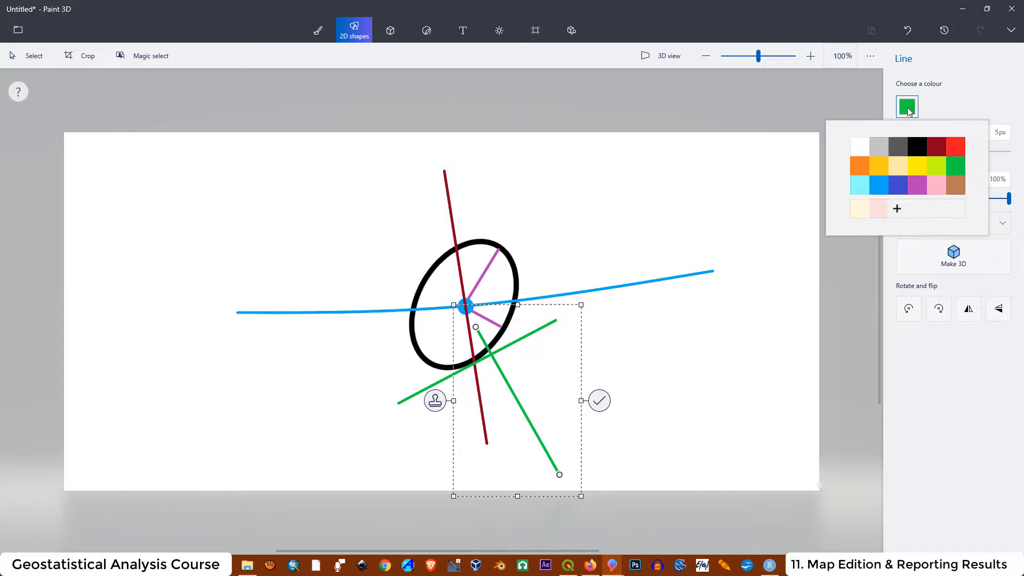
{"action": "left_click", "coordinate": [898, 185]}
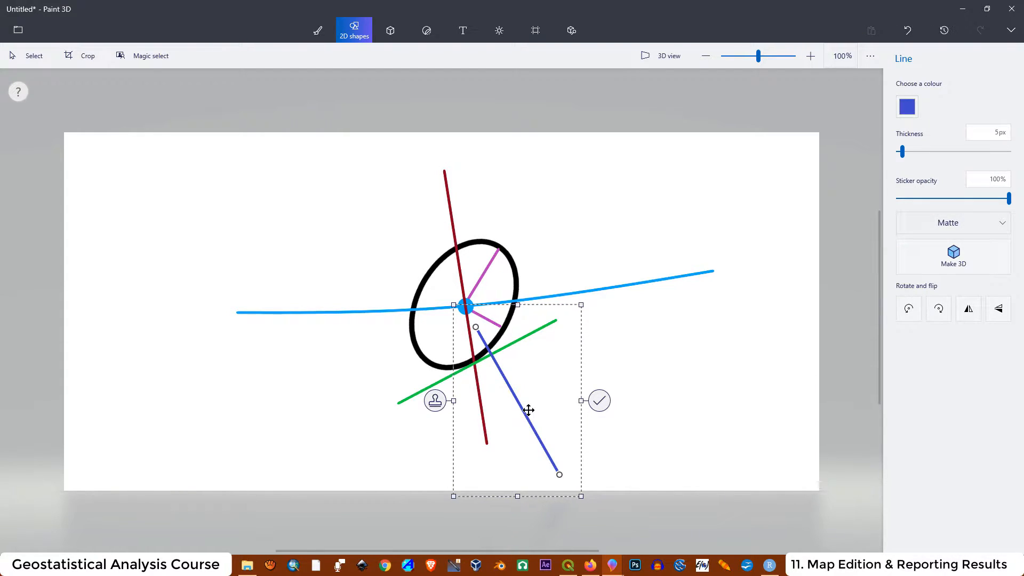
{"action": "left_click_drag", "start_coordinate": [530, 422], "coordinate": [520, 400]}
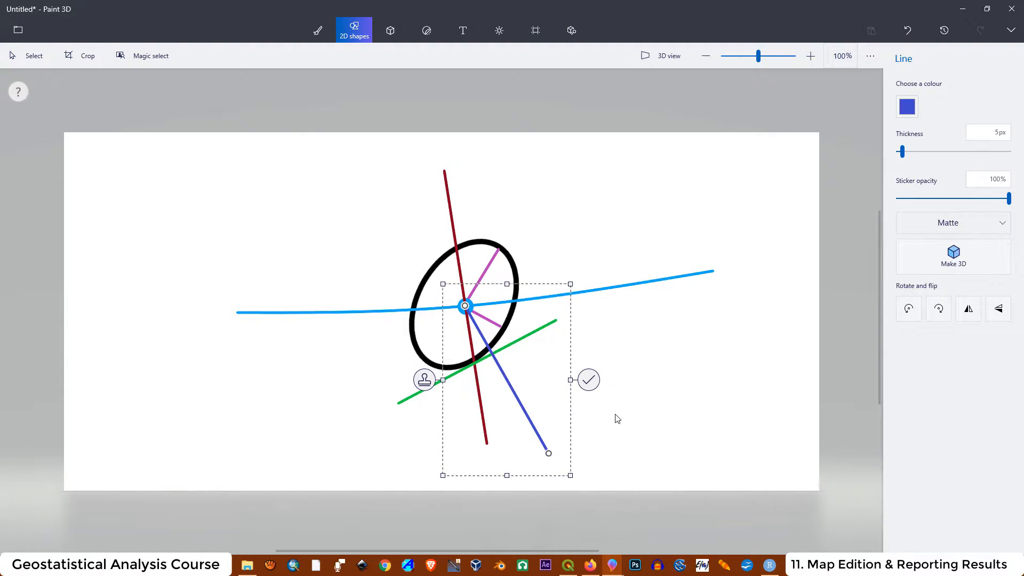
{"action": "left_click", "coordinate": [588, 433]}
Add an arrowhead of two short indigo lines at the lower end of the indigo line.
{"action": "left_click", "coordinate": [953, 98]}
{"action": "left_click", "coordinate": [906, 98]}
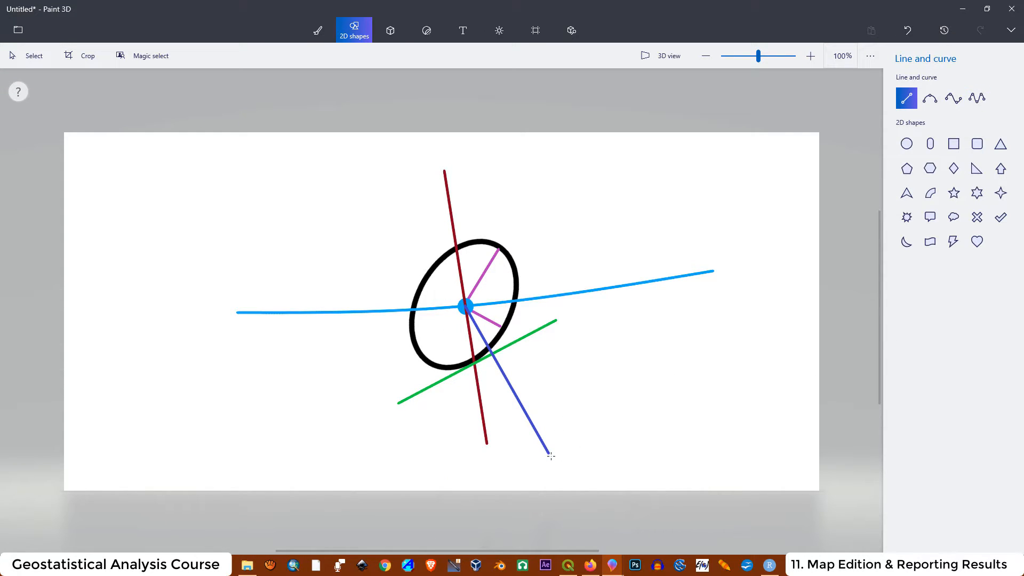
{"action": "left_click_drag", "start_coordinate": [548, 452], "coordinate": [552, 434]}
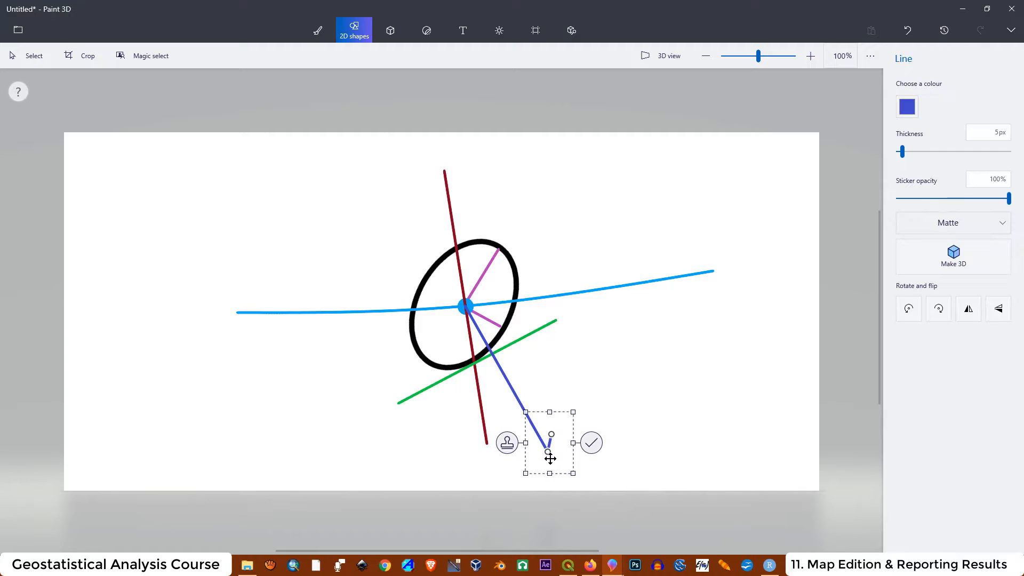
{"action": "left_click", "coordinate": [629, 387]}
{"action": "left_click", "coordinate": [907, 98]}
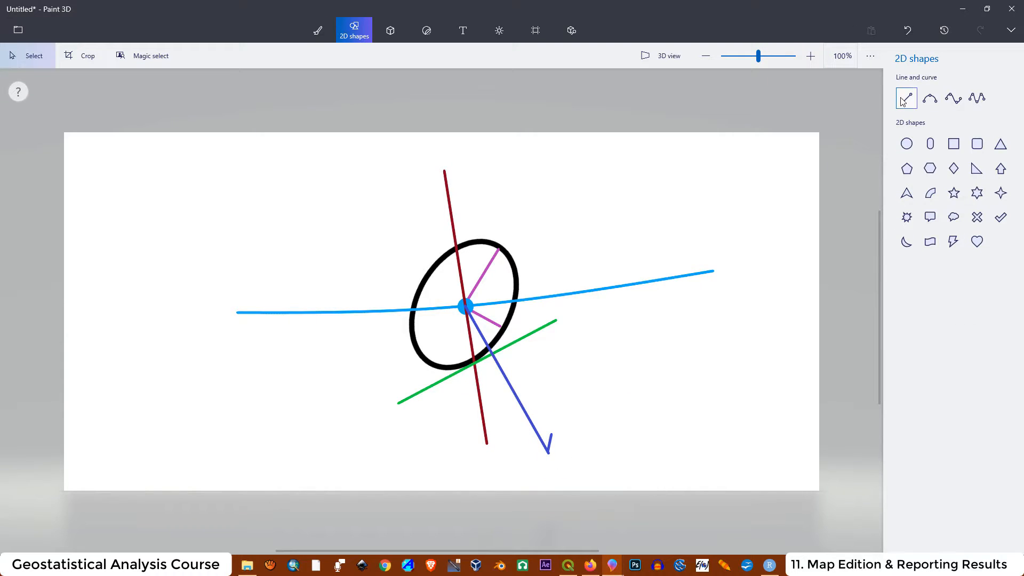
{"action": "left_click_drag", "start_coordinate": [548, 453], "coordinate": [534, 447]}
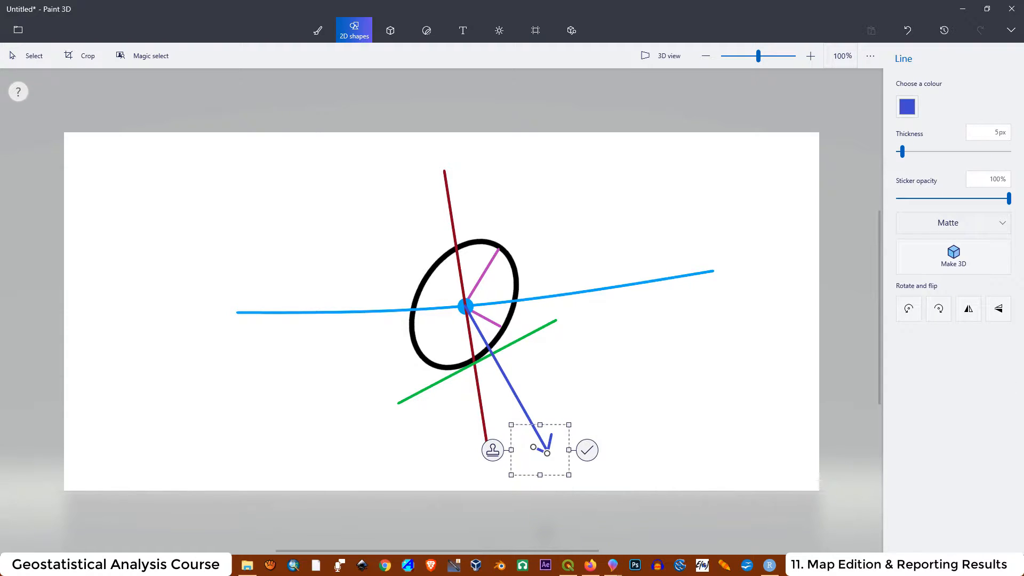
{"action": "left_click", "coordinate": [606, 386]}
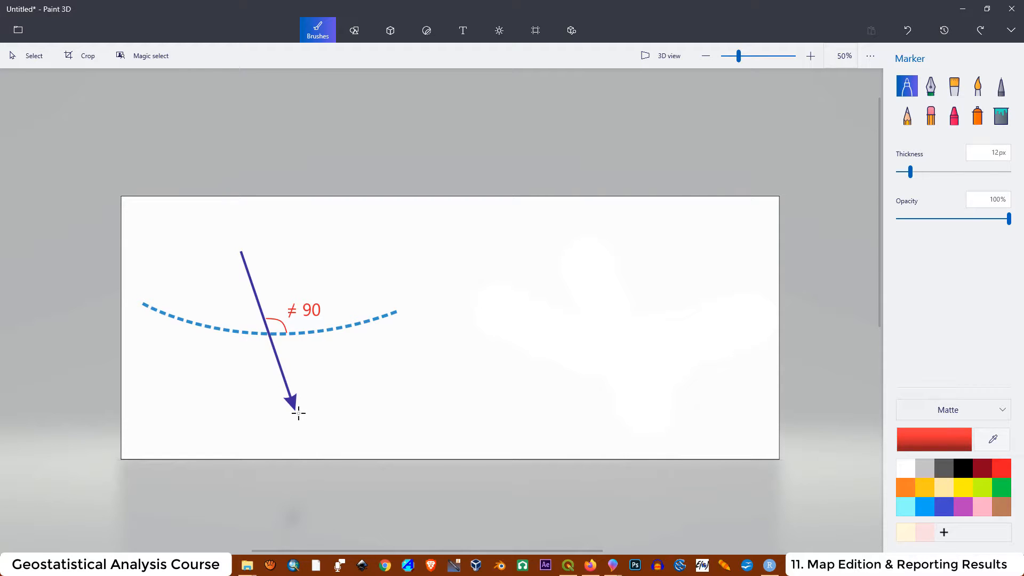
On the "≠ 90" diagram, draw a green 10 px line perpendicular to the dashed contour, adding right-angle and arrowhead marks with the green marker.
{"action": "left_click", "coordinate": [1002, 487]}
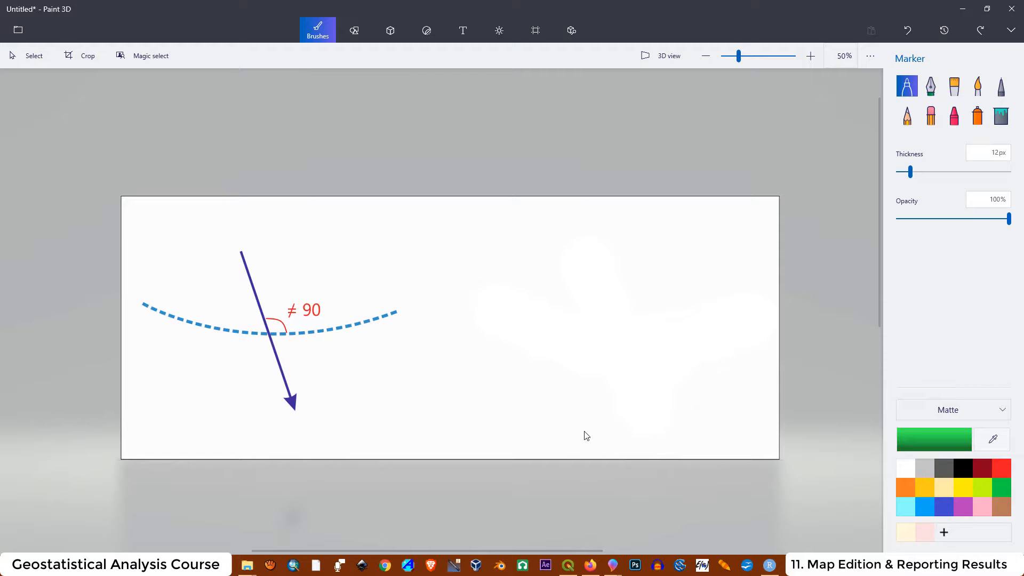
{"action": "left_click", "coordinate": [353, 29]}
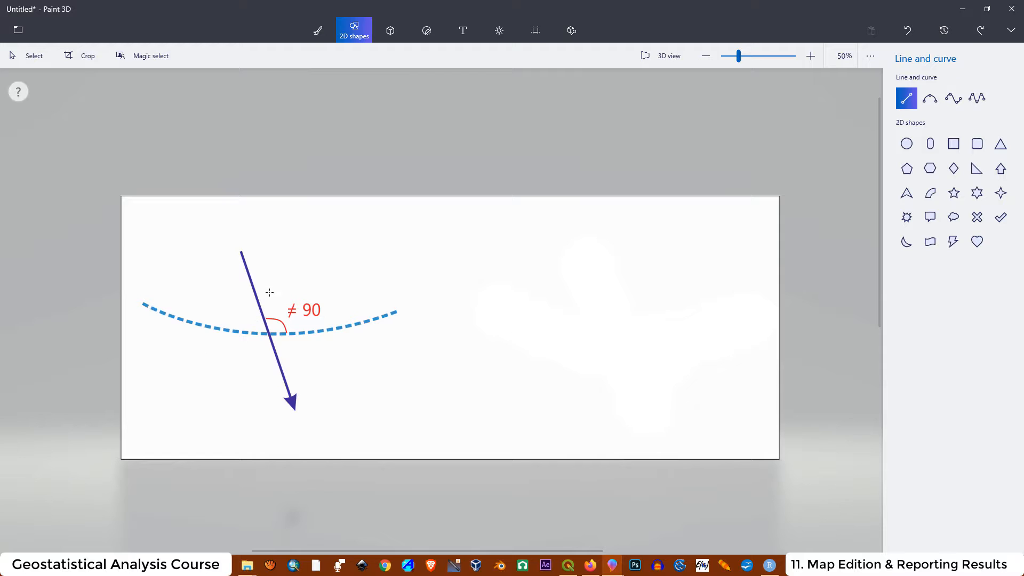
{"action": "mouse_move", "coordinate": [271, 268]}
{"action": "left_mouse_down"}
{"action": "mouse_move", "coordinate": [263, 461]}
{"action": "mouse_move", "coordinate": [262, 449]}
{"action": "left_mouse_up"}
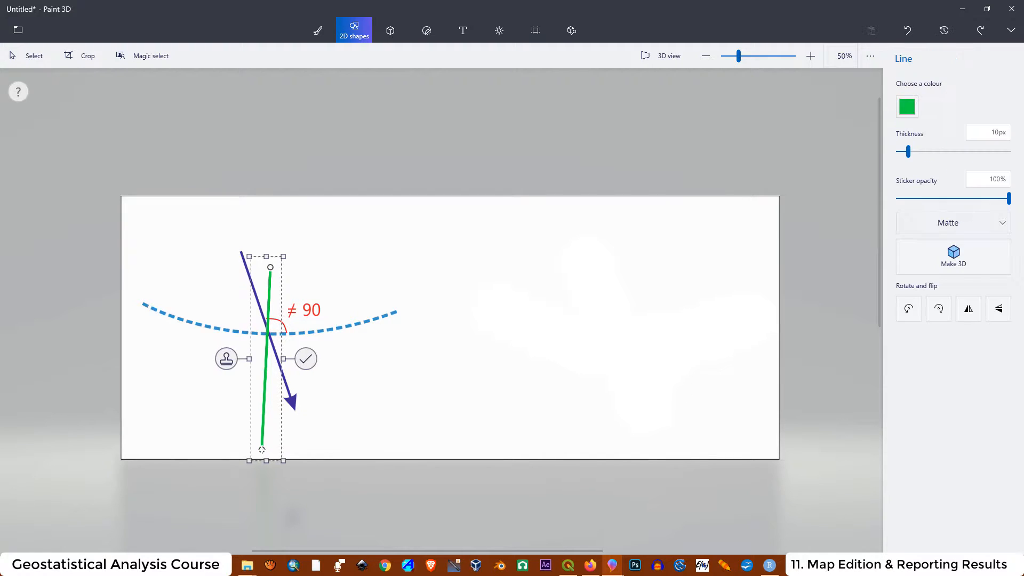
{"action": "left_click", "coordinate": [318, 30]}
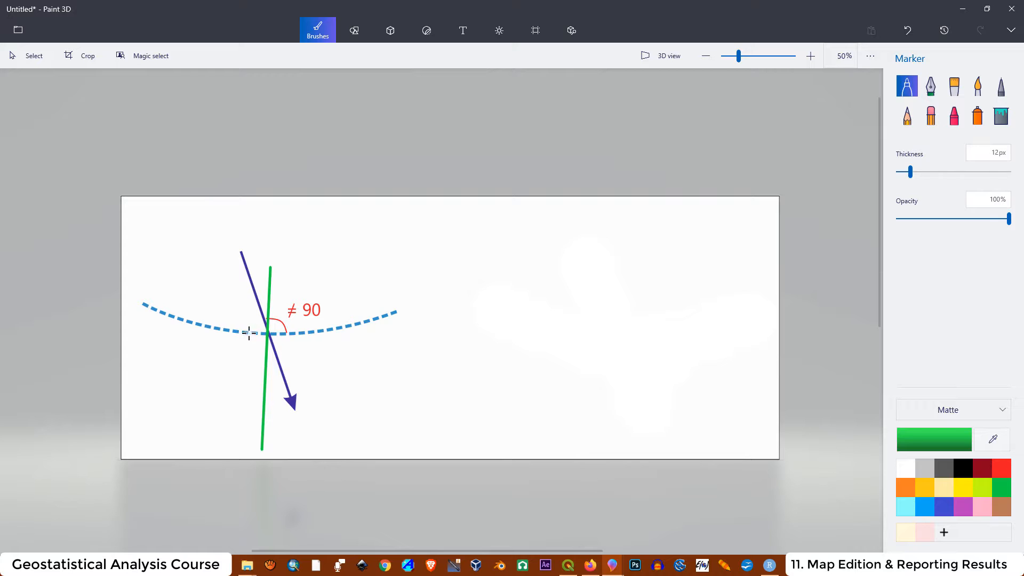
{"action": "mouse_move", "coordinate": [250, 333]}
{"action": "left_mouse_down"}
{"action": "mouse_move", "coordinate": [249, 312]}
{"action": "mouse_move", "coordinate": [271, 318]}
{"action": "mouse_move", "coordinate": [224, 298]}
{"action": "mouse_move", "coordinate": [233, 314]}
{"action": "mouse_move", "coordinate": [246, 298]}
{"action": "left_mouse_up"}
{"action": "mouse_move", "coordinate": [259, 450]}
{"action": "left_mouse_down"}
{"action": "mouse_move", "coordinate": [251, 435]}
{"action": "mouse_move", "coordinate": [263, 447]}
{"action": "mouse_move", "coordinate": [272, 439]}
{"action": "left_mouse_up"}
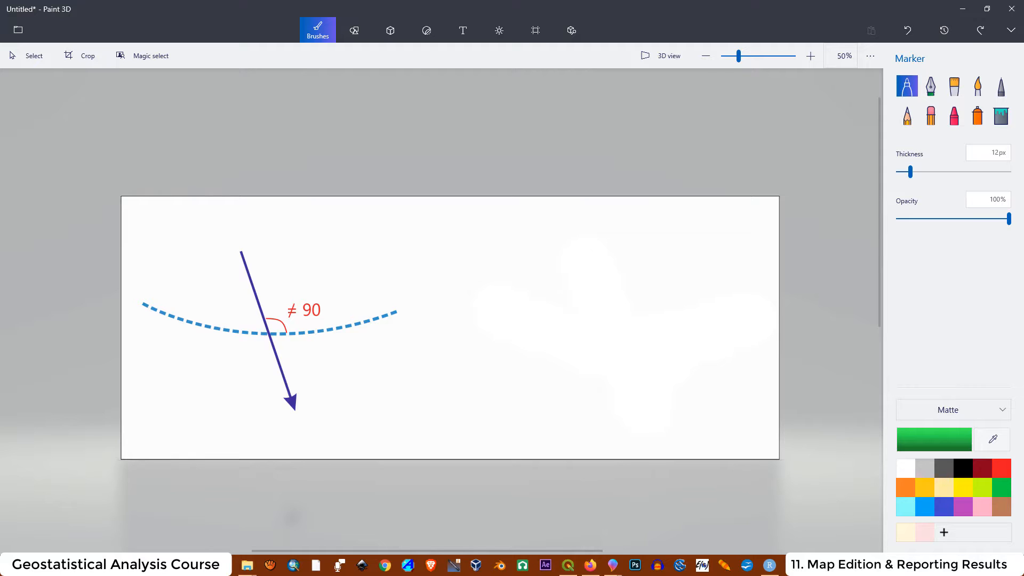
Switch to QGIS and rename the flux lines layer as "Groundwater Flow Direction Line".
{"action": "left_click", "coordinate": [568, 565]}
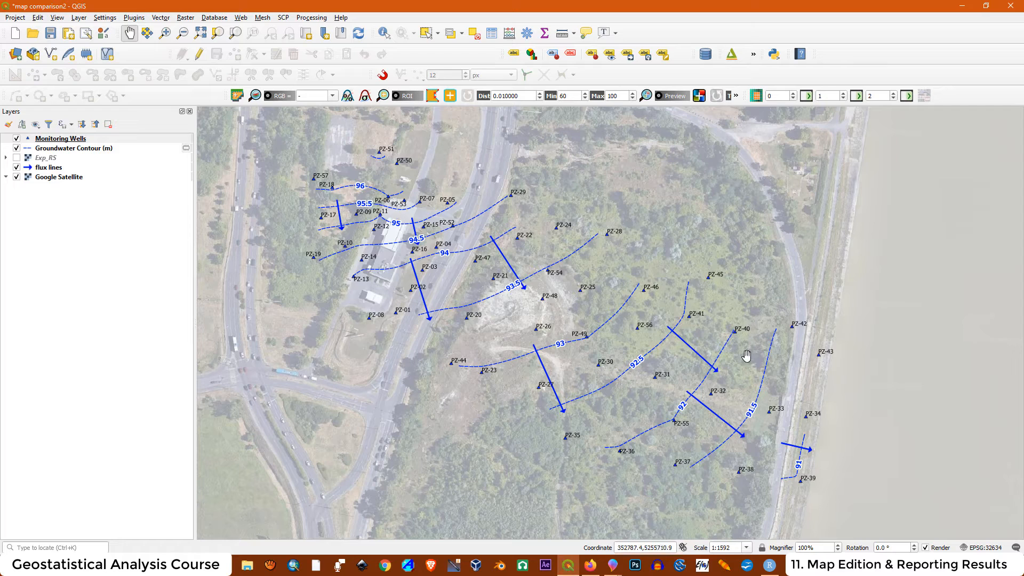
{"action": "left_click", "coordinate": [45, 169]}
{"action": "right_click", "coordinate": [45, 170]}
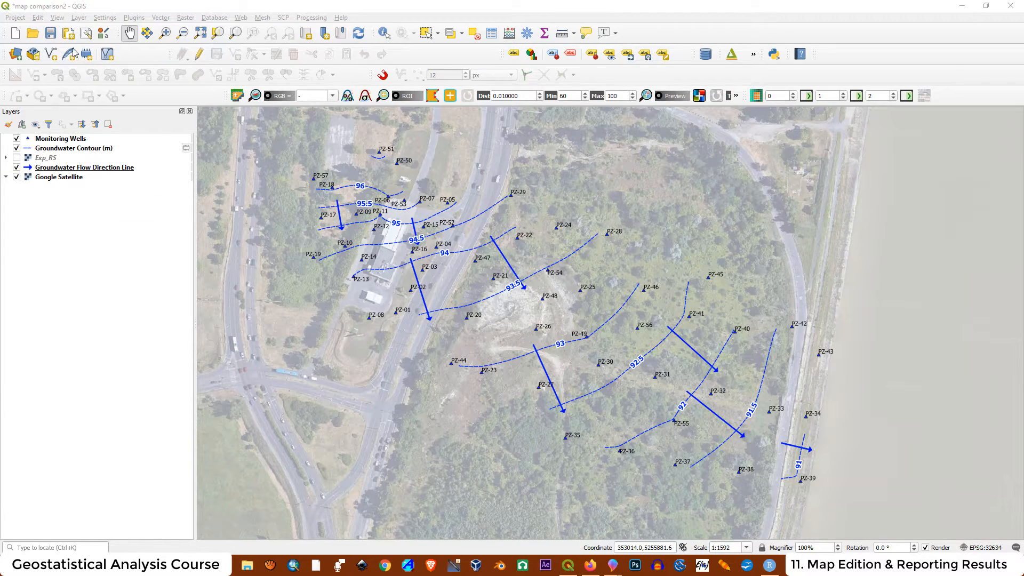
Create a new print layout titled "3" and maximize its window.
{"action": "left_click", "coordinate": [69, 34]}
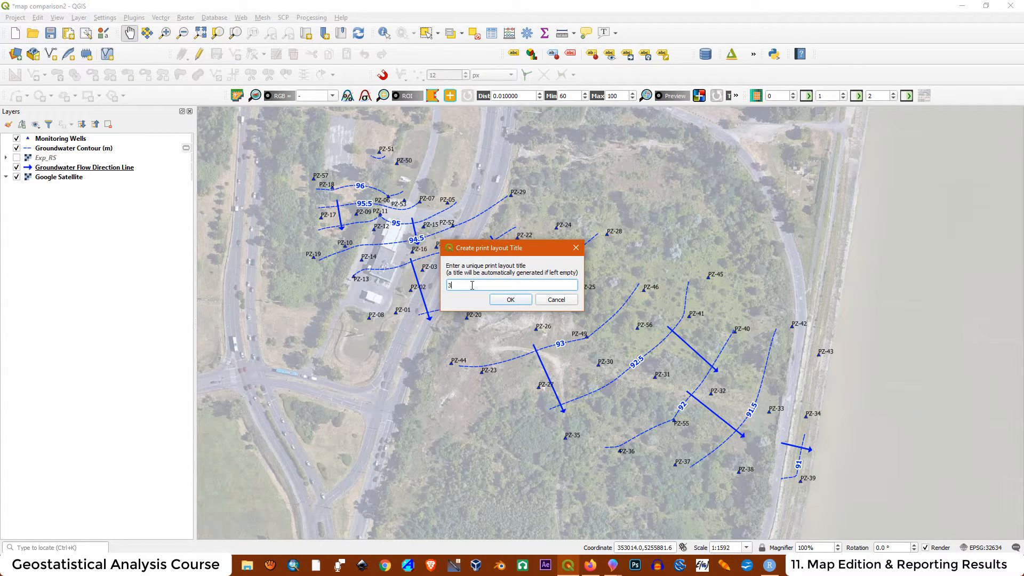
{"action": "left_click", "coordinate": [507, 301]}
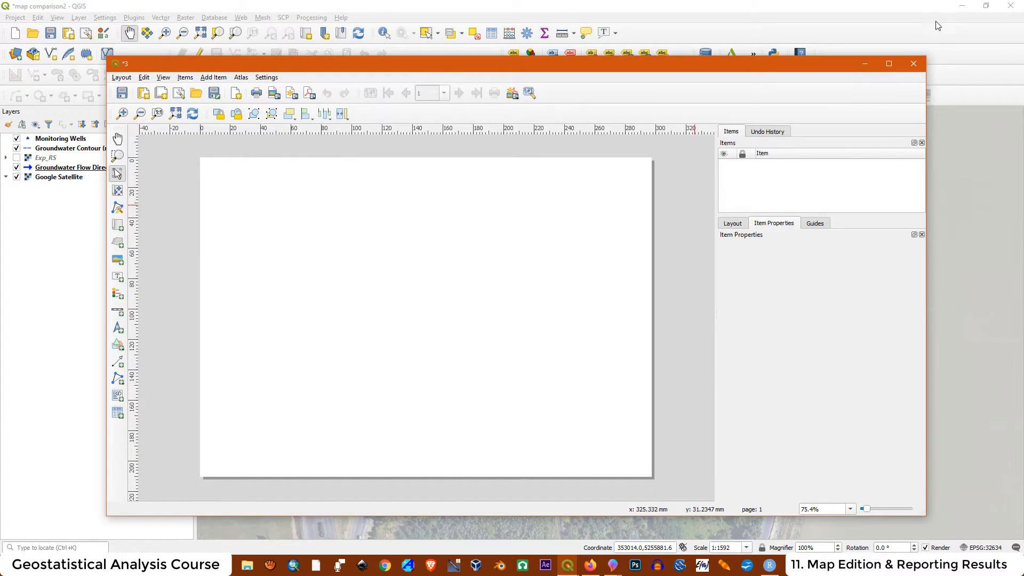
{"action": "left_click", "coordinate": [890, 66]}
Set the layout's page size to Letter in the page properties.
{"action": "right_click", "coordinate": [397, 232]}
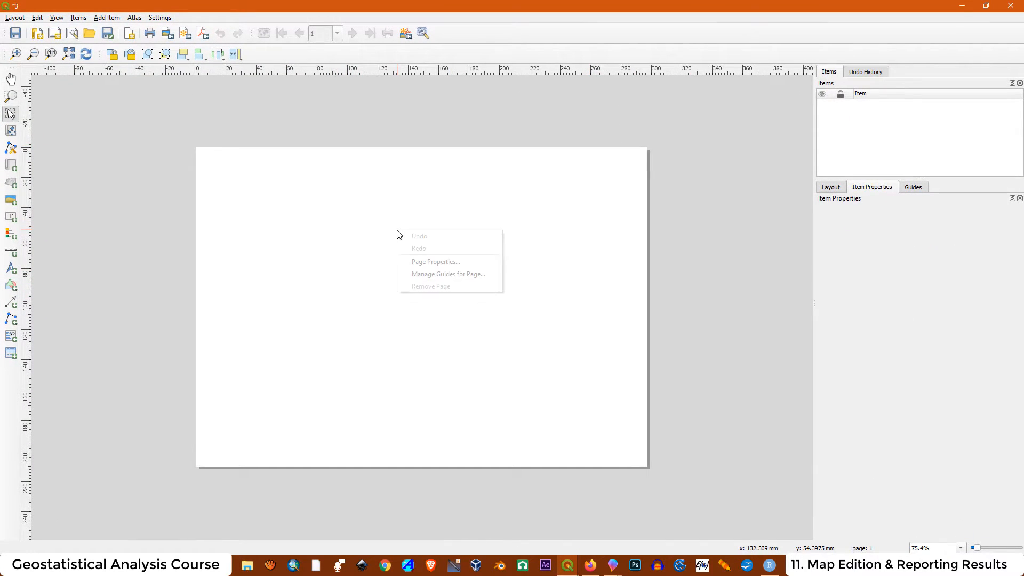
{"action": "left_click", "coordinate": [432, 263]}
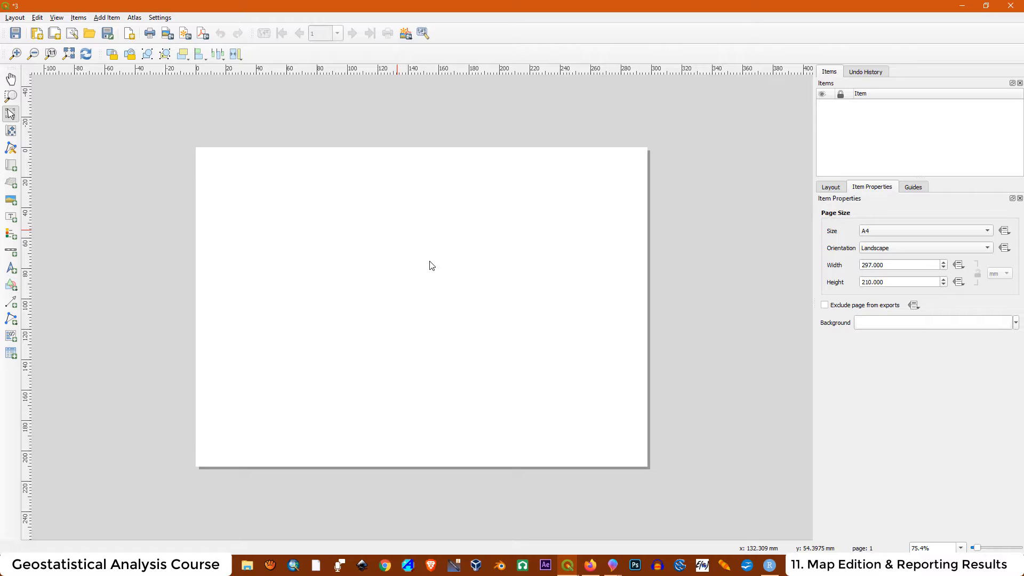
{"action": "left_click", "coordinate": [988, 230]}
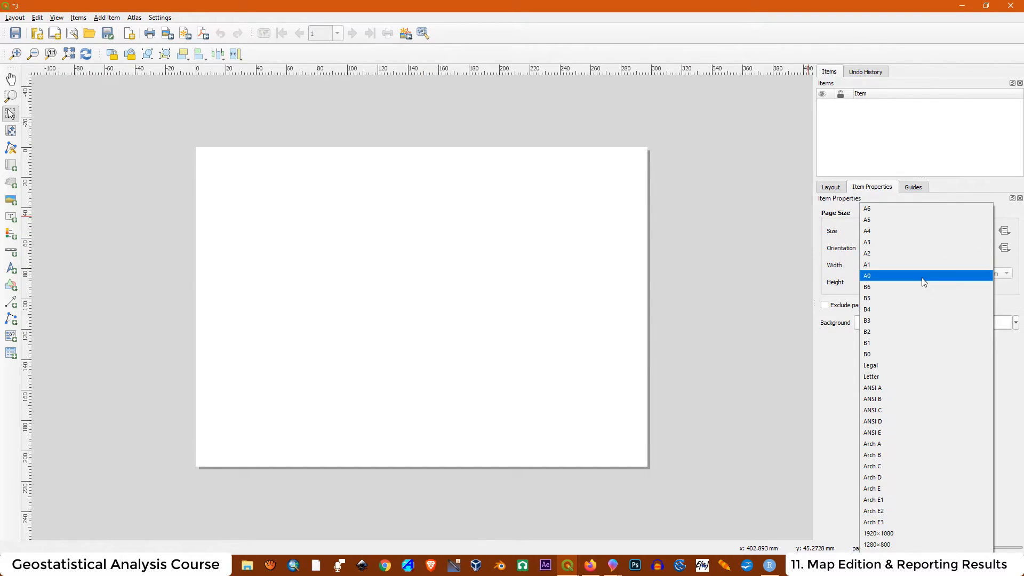
{"action": "left_click", "coordinate": [889, 376]}
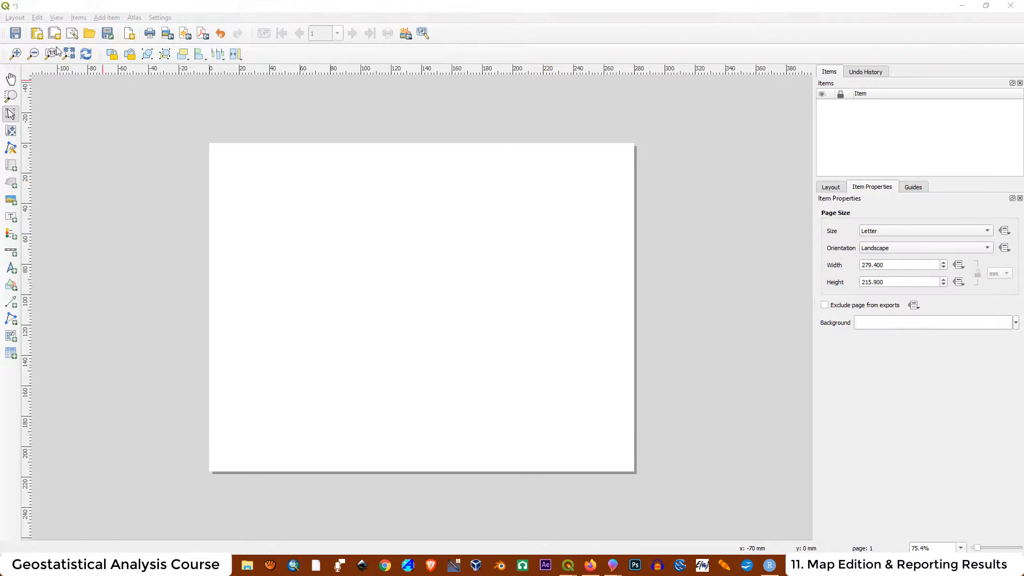
Add the items from the template.qpt layout template in the Shapefile folder to the layout.
{"action": "left_click", "coordinate": [15, 18]}
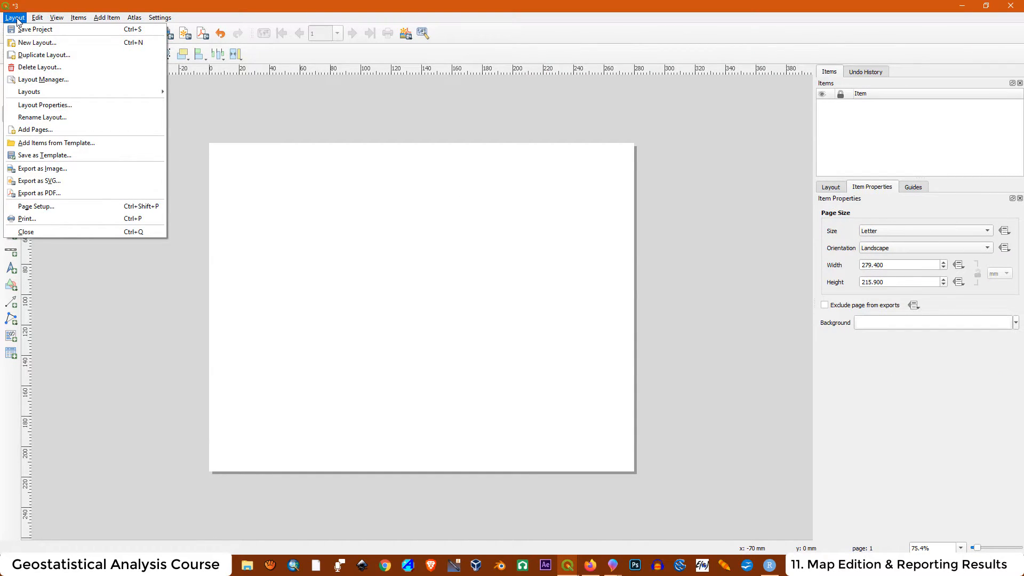
{"action": "left_click", "coordinate": [53, 144]}
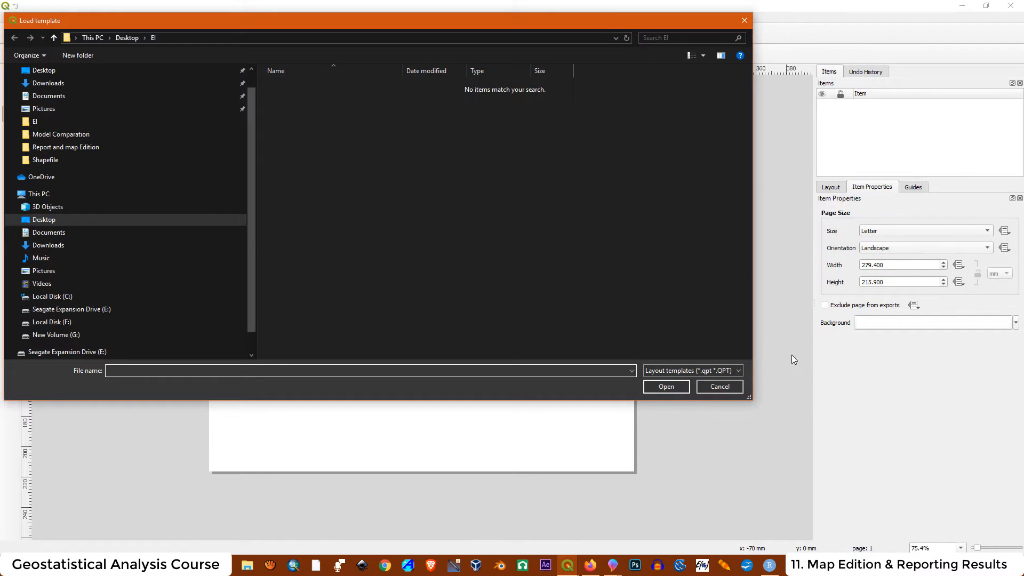
{"action": "left_click", "coordinate": [45, 160]}
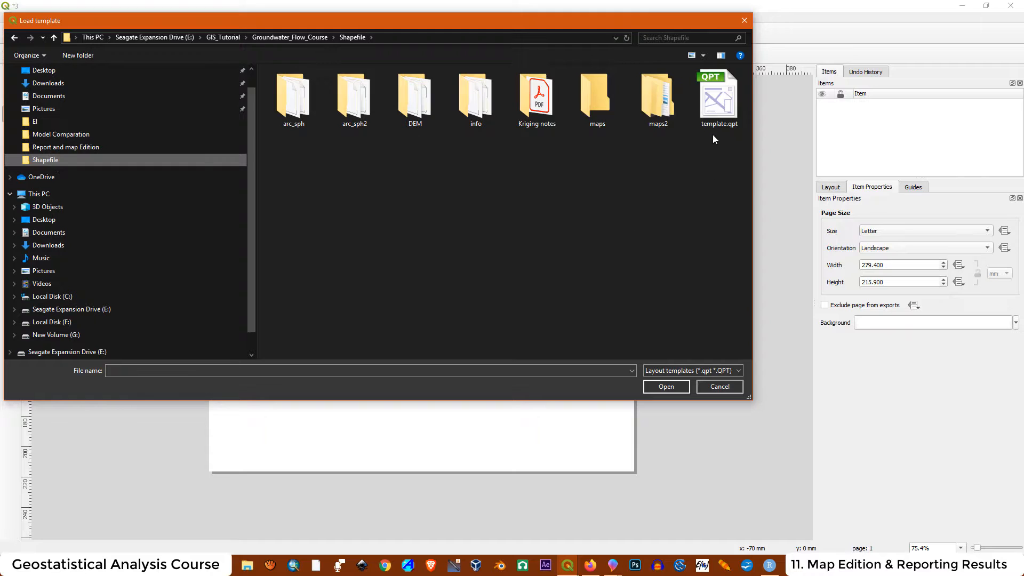
{"action": "left_click", "coordinate": [711, 109]}
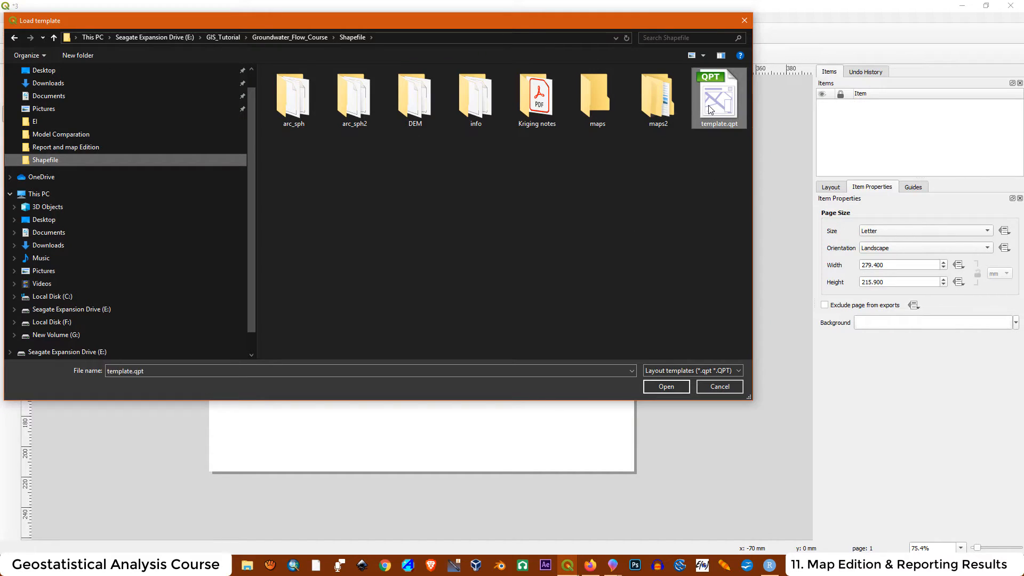
{"action": "left_click", "coordinate": [667, 387]}
{"action": "left_click", "coordinate": [660, 371]}
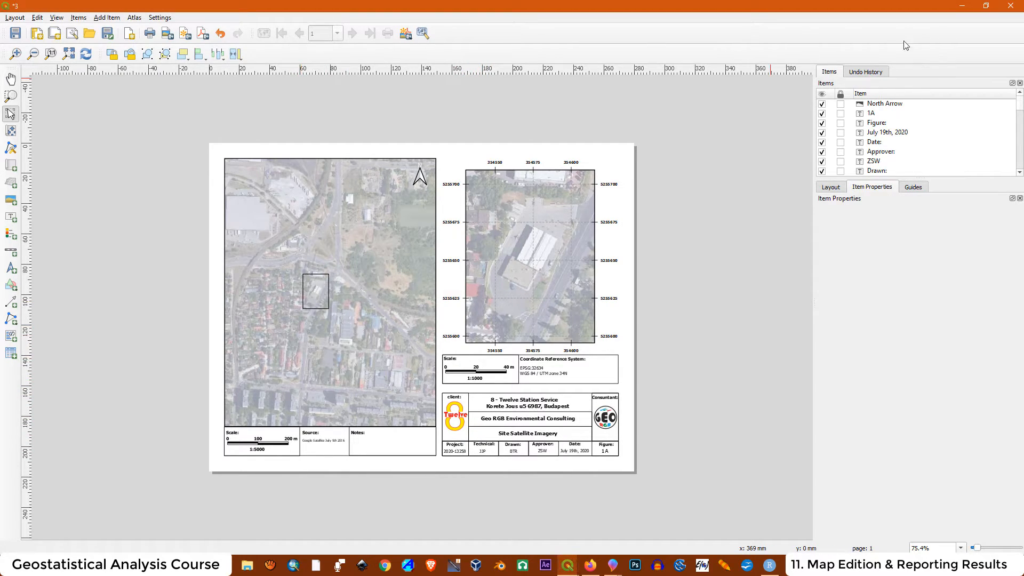
Unlock the layout items Map 1 and Map 2 and delete both from the page.
{"action": "left_click_drag", "start_coordinate": [1020, 109], "coordinate": [1020, 154]}
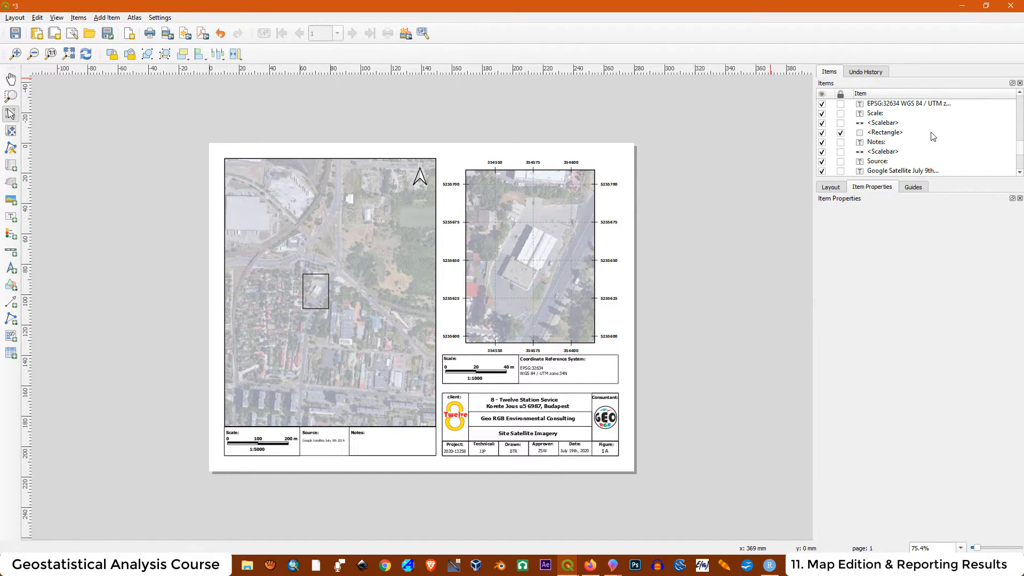
{"action": "scroll", "coordinate": [889, 136], "scroll_direction": "up", "scroll_amount": 5}
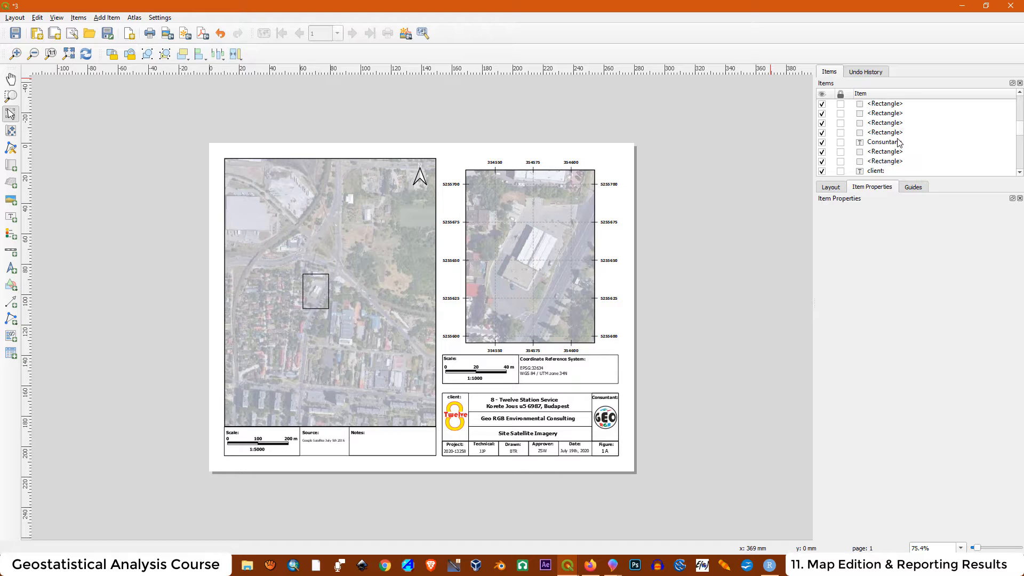
{"action": "scroll", "coordinate": [897, 145], "scroll_direction": "up", "scroll_amount": 2}
{"action": "scroll", "coordinate": [897, 145], "scroll_direction": "down", "scroll_amount": 8}
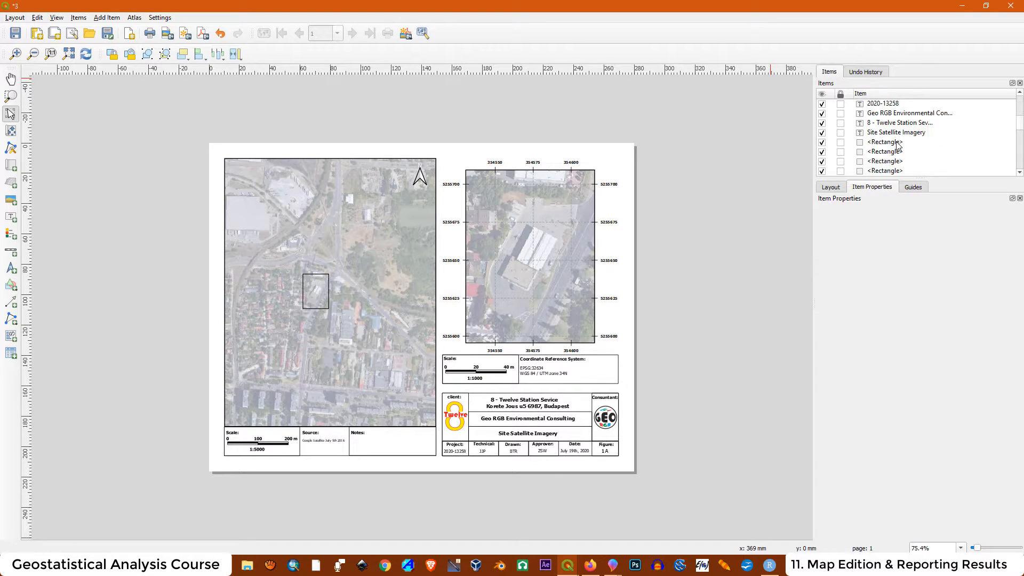
{"action": "scroll", "coordinate": [897, 145], "scroll_direction": "down", "scroll_amount": 2}
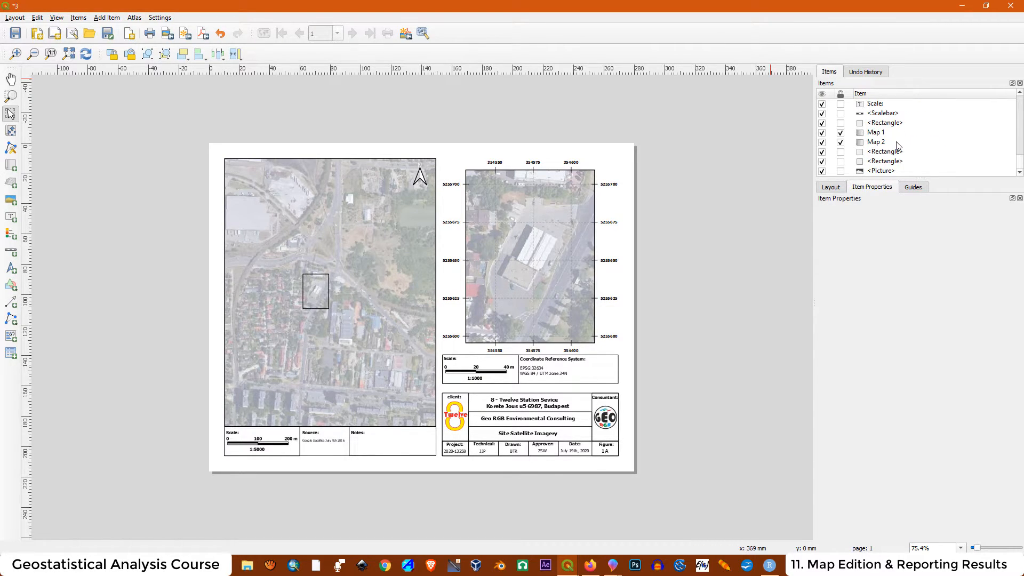
{"action": "left_click", "coordinate": [875, 142]}
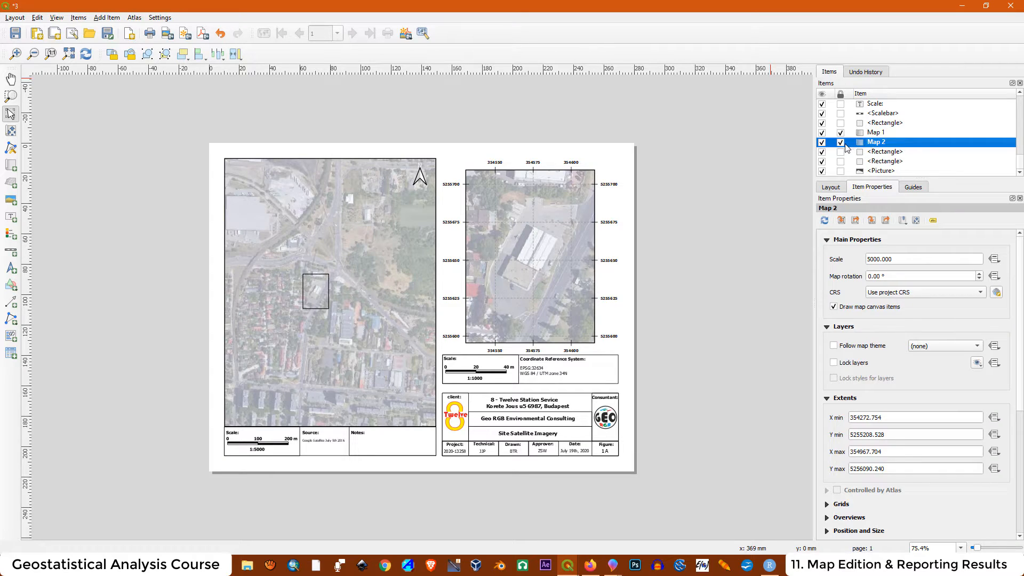
{"action": "left_click", "coordinate": [841, 142]}
{"action": "left_click", "coordinate": [841, 133]}
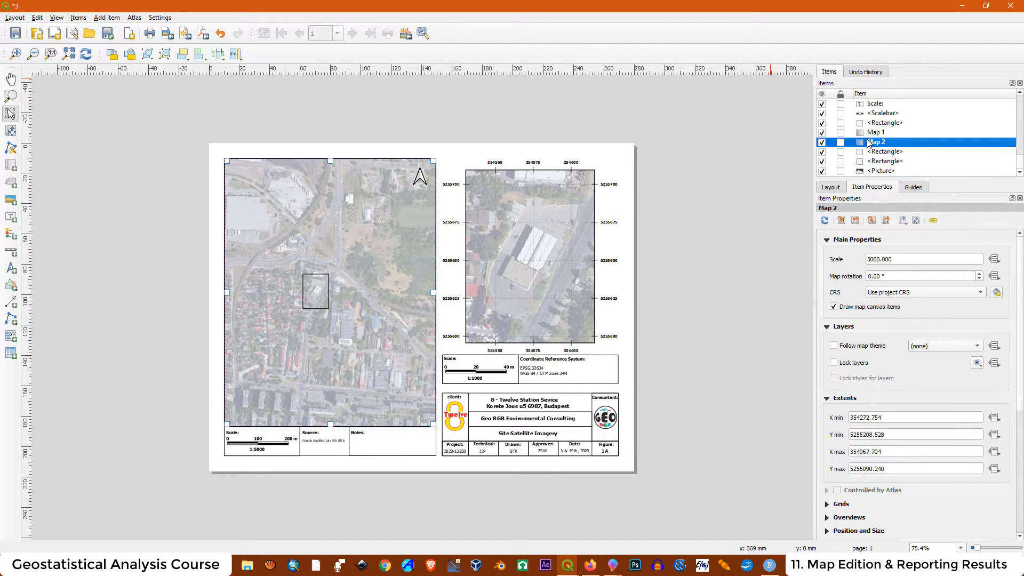
{"action": "left_click", "coordinate": [877, 136]}
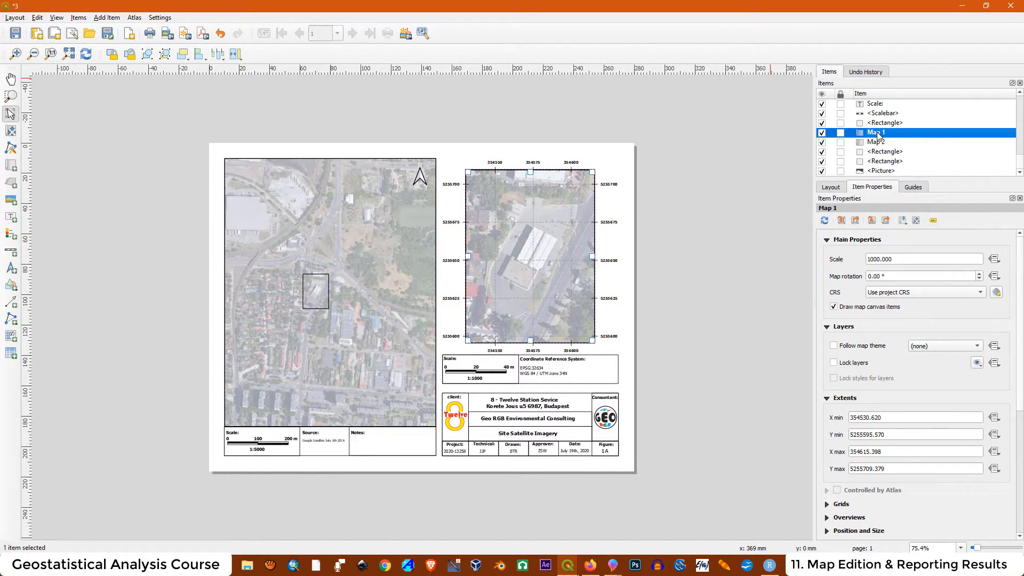
{"action": "key", "text": "Delete"}
{"action": "key", "text": "Delete"}
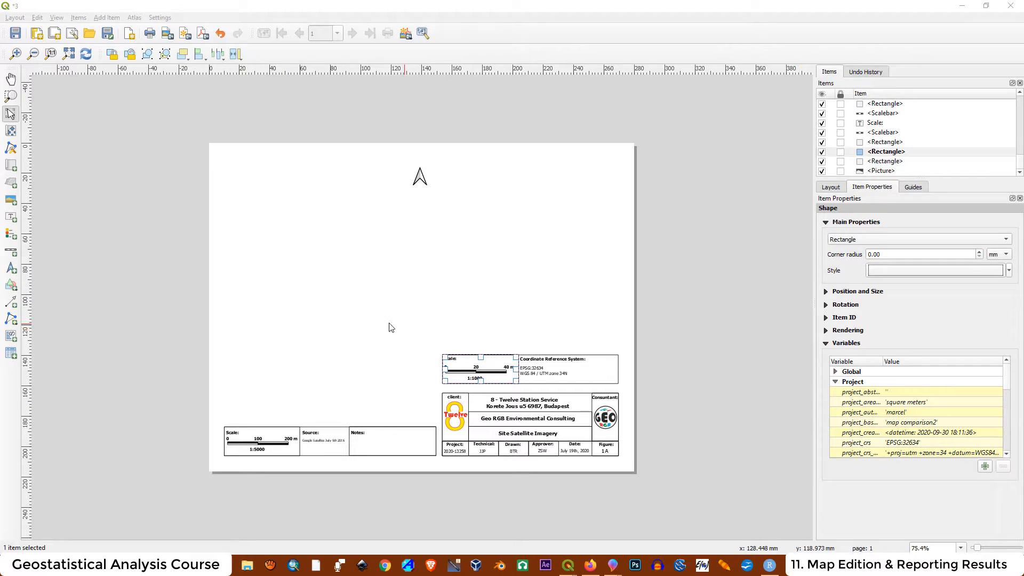
Set the page orientation to Portrait and move the title block with its scale and coordinate system box into the page's lower-right corner.
{"action": "right_click", "coordinate": [377, 259]}
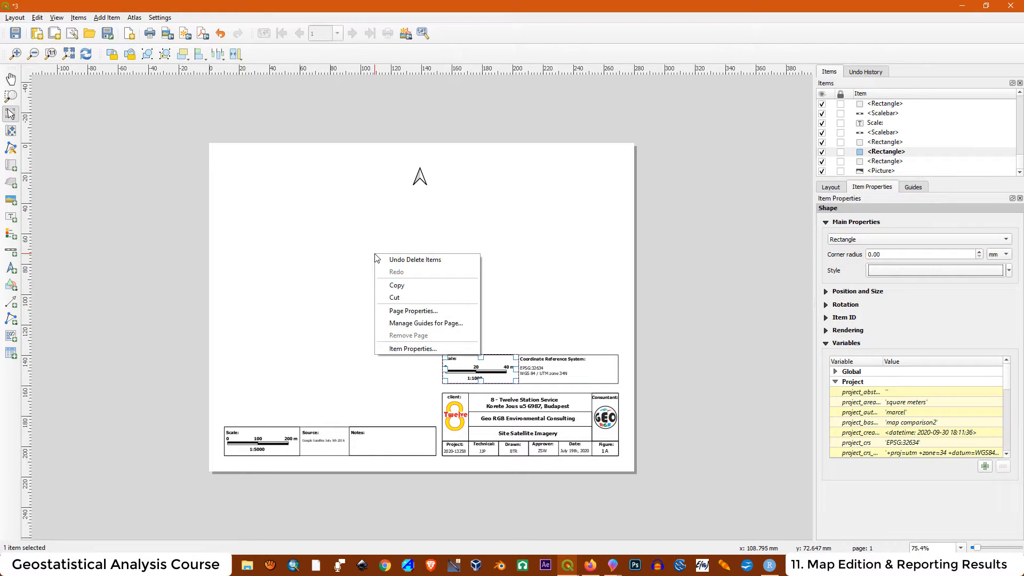
{"action": "left_click", "coordinate": [433, 311]}
{"action": "left_click", "coordinate": [875, 248]}
{"action": "left_click", "coordinate": [881, 235]}
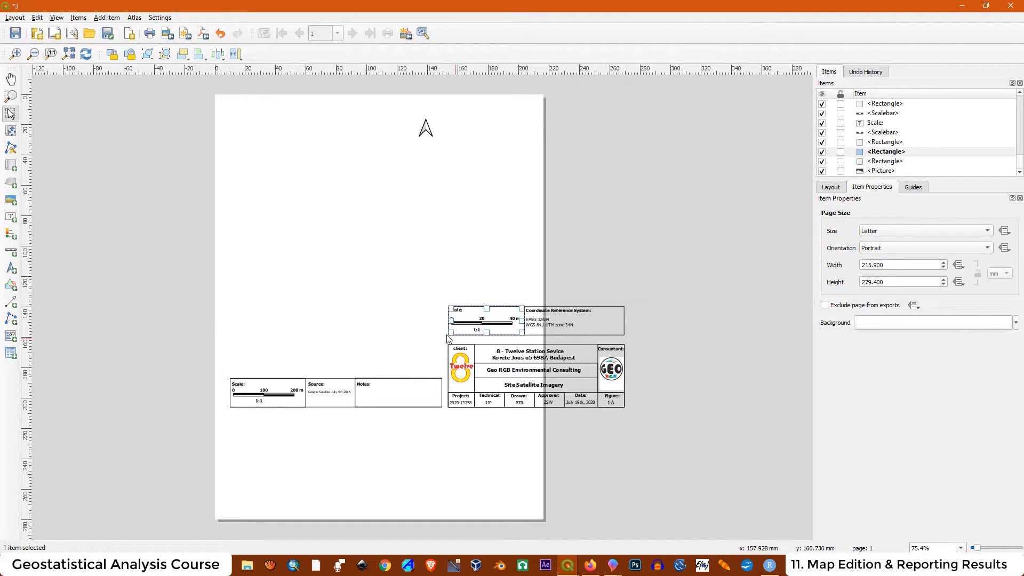
{"action": "left_click_drag", "start_coordinate": [443, 288], "coordinate": [639, 423]}
{"action": "left_click_drag", "start_coordinate": [549, 384], "coordinate": [457, 481]}
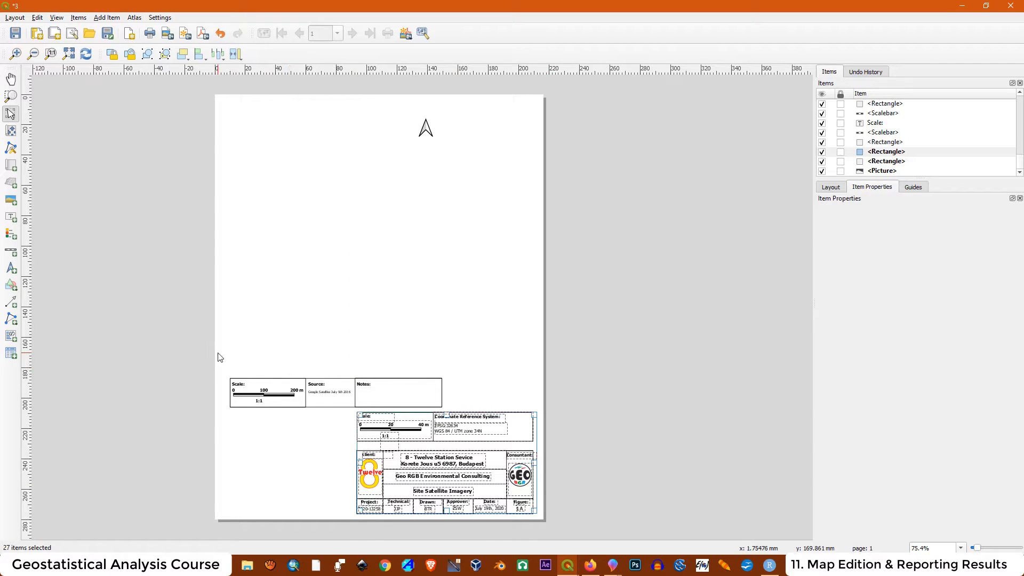
Unlock the locked rectangle and move the whole Scale, Source and Notes strip off the page to its right.
{"action": "left_click_drag", "start_coordinate": [184, 352], "coordinate": [445, 409]}
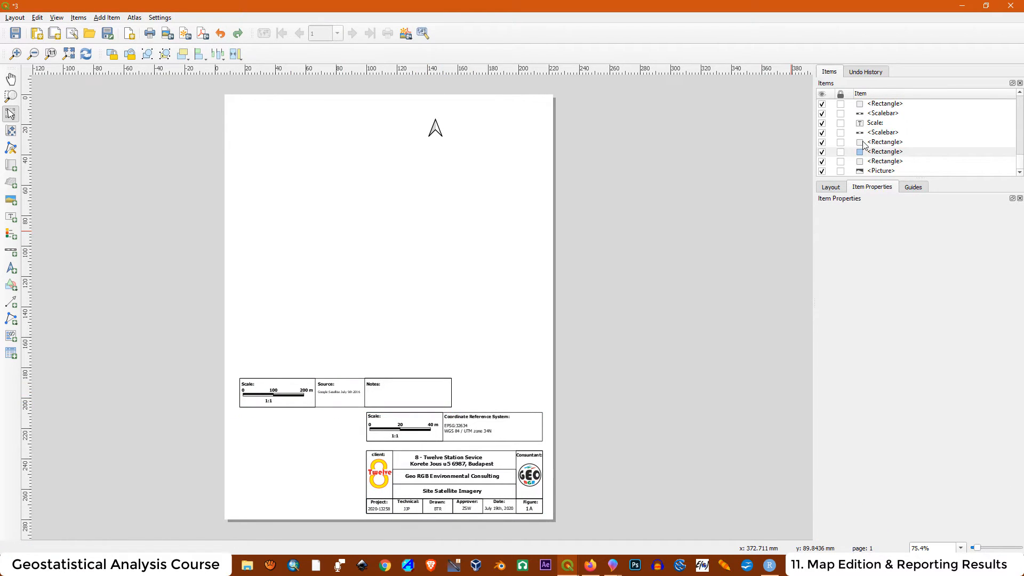
{"action": "scroll", "coordinate": [864, 145], "scroll_direction": "down", "scroll_amount": 3}
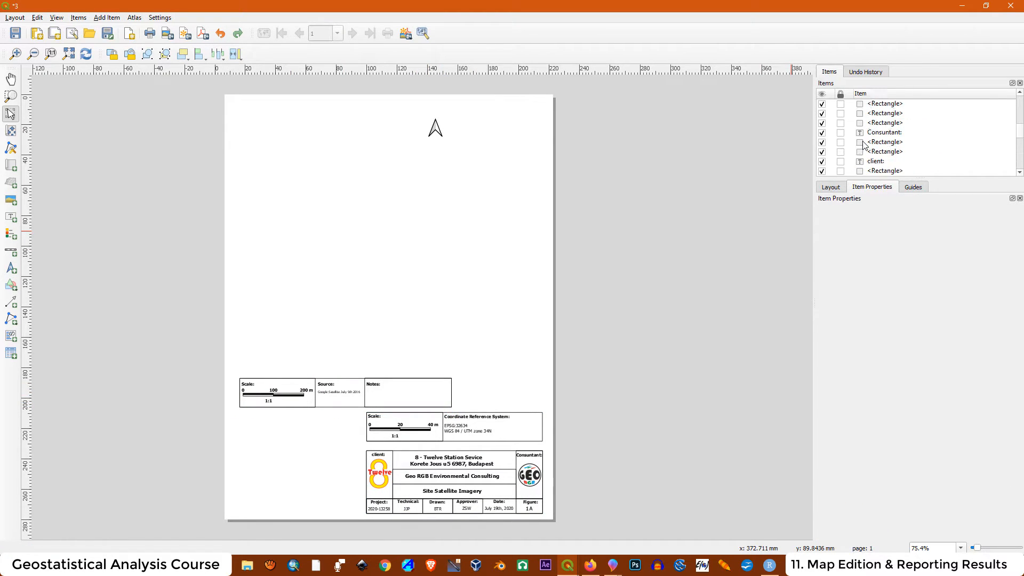
{"action": "left_click", "coordinate": [840, 123]}
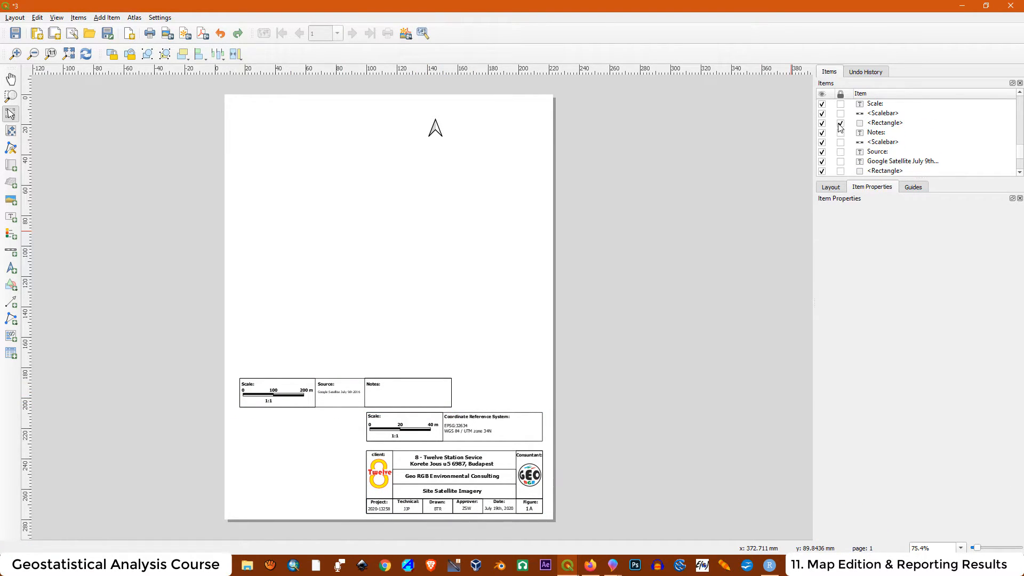
{"action": "left_click_drag", "start_coordinate": [219, 351], "coordinate": [462, 411]}
{"action": "left_click_drag", "start_coordinate": [354, 394], "coordinate": [688, 403]}
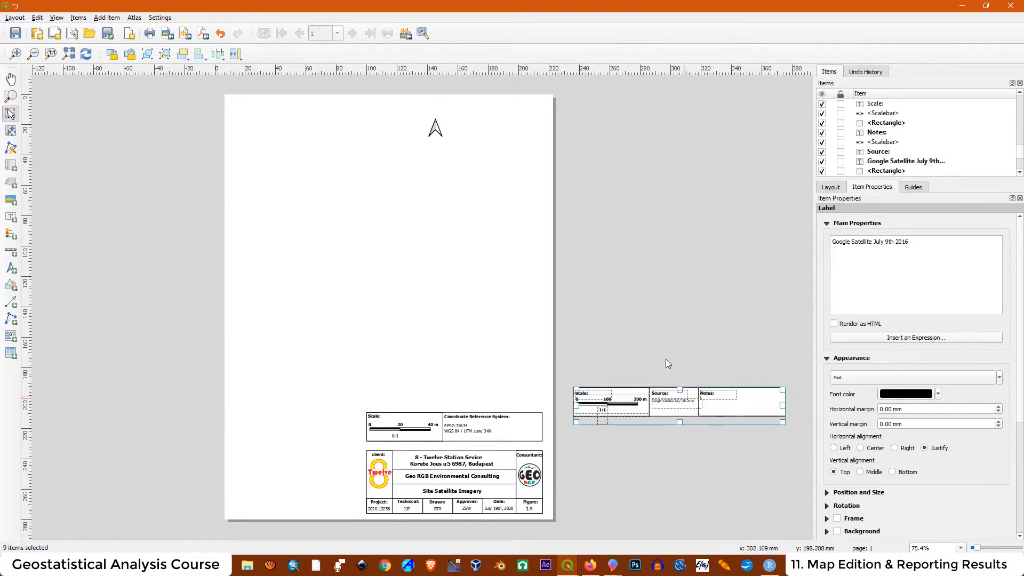
{"action": "left_click", "coordinate": [351, 241]}
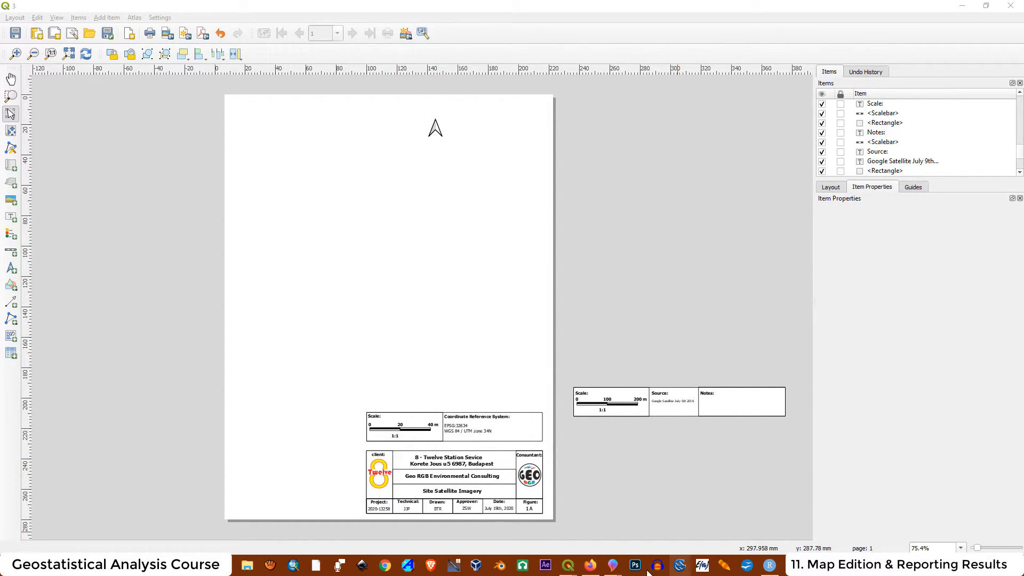
Switch to Firefox, look through the uploaded videos of the Geo RGB YouTube channel, and return to the QGIS layout.
{"action": "left_click", "coordinate": [591, 566]}
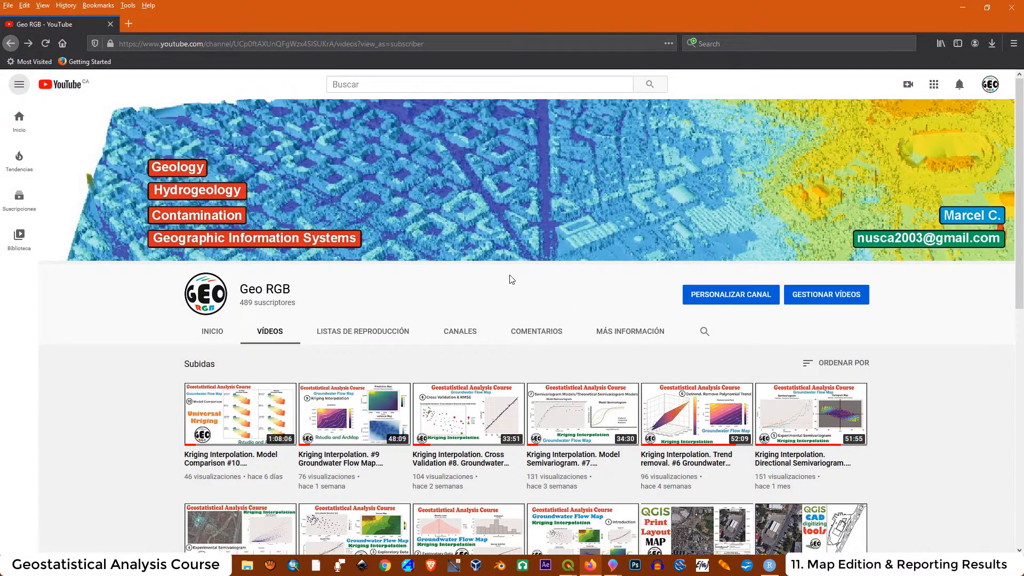
{"action": "scroll", "coordinate": [509, 278], "scroll_direction": "down", "scroll_amount": 3}
{"action": "scroll", "coordinate": [510, 279], "scroll_direction": "down", "scroll_amount": 2}
{"action": "mouse_move", "coordinate": [658, 343]}
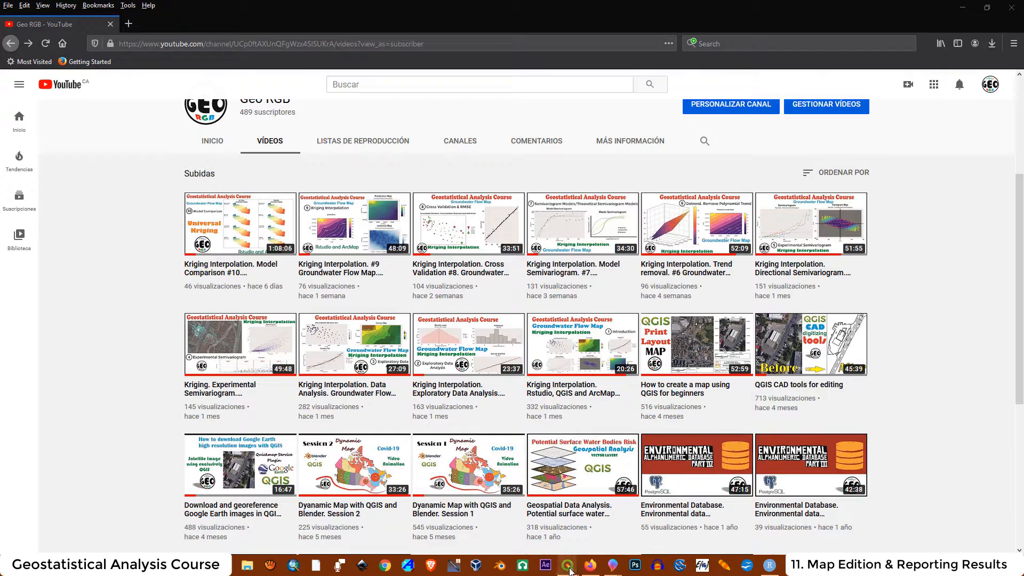
{"action": "mouse_move", "coordinate": [570, 570]}
{"action": "left_click", "coordinate": [621, 499]}
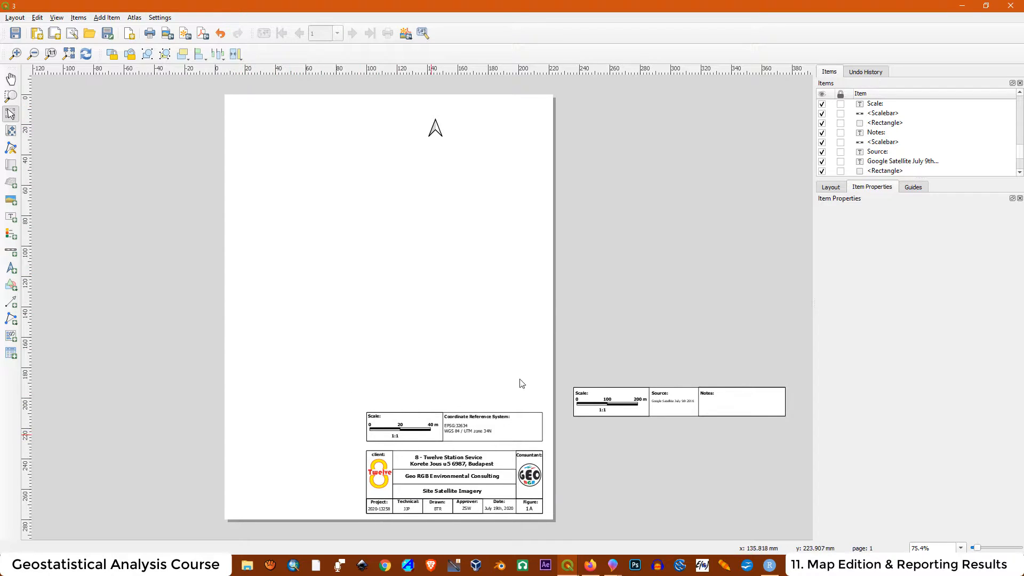
Shift the title block and the scale box slightly up and left to leave a margin from the page edges.
{"action": "left_click_drag", "start_coordinate": [360, 383], "coordinate": [546, 514]}
{"action": "left_click_drag", "start_coordinate": [485, 476], "coordinate": [478, 459]}
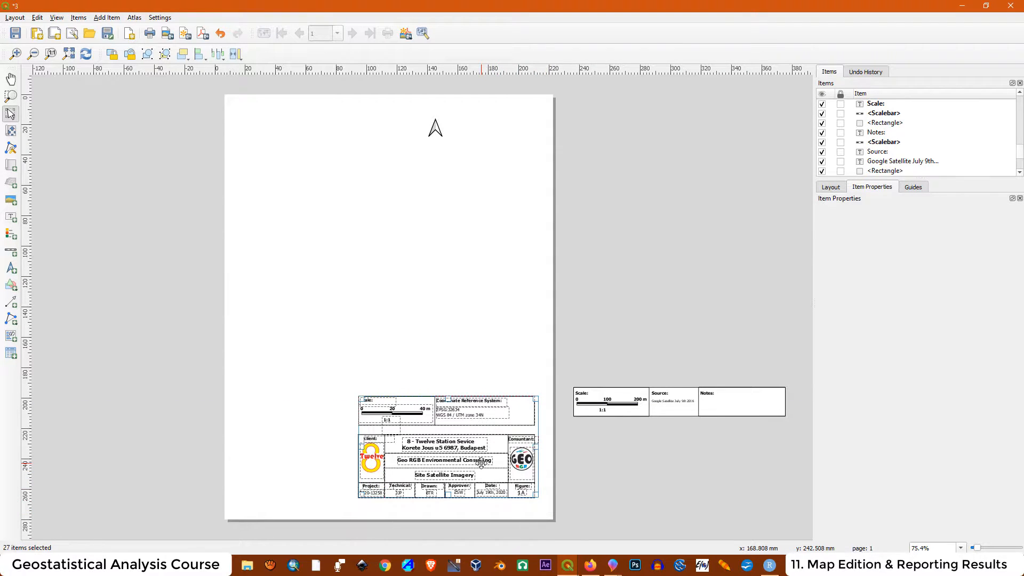
{"action": "left_click", "coordinate": [500, 349]}
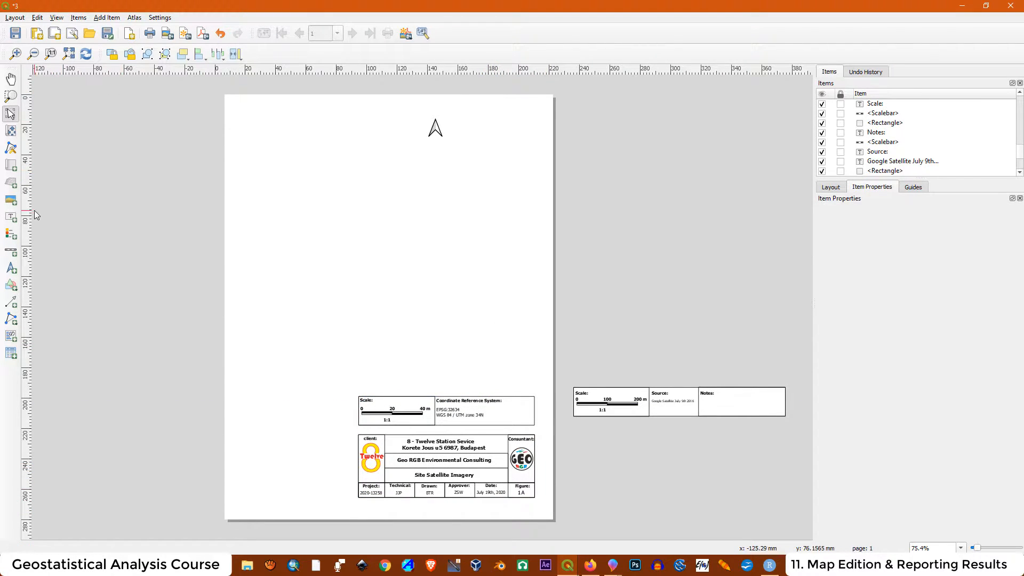
Draw a rectangle around the whole page, just inside its edges, as a border frame.
{"action": "left_click", "coordinate": [12, 286]}
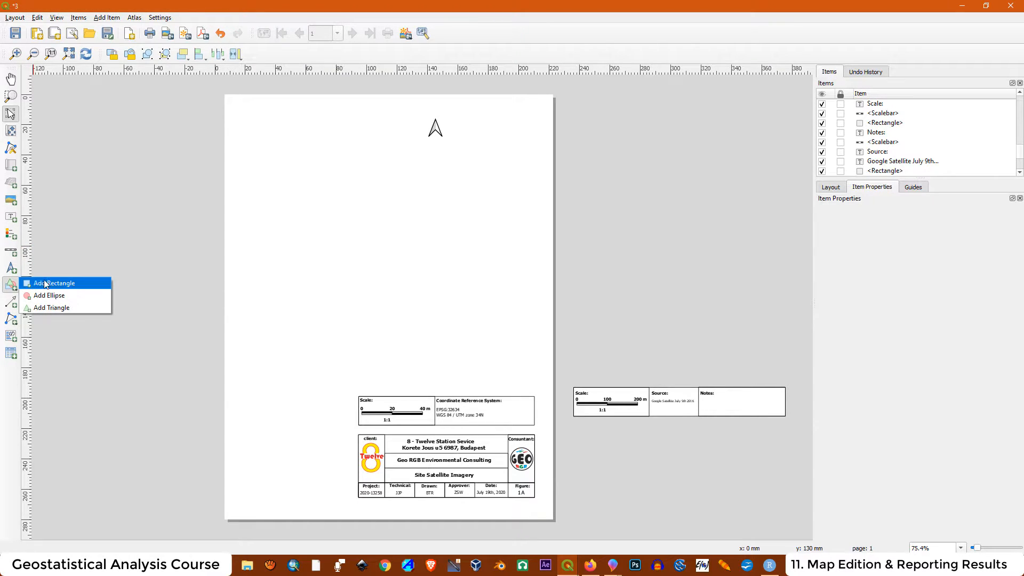
{"action": "left_click", "coordinate": [37, 282]}
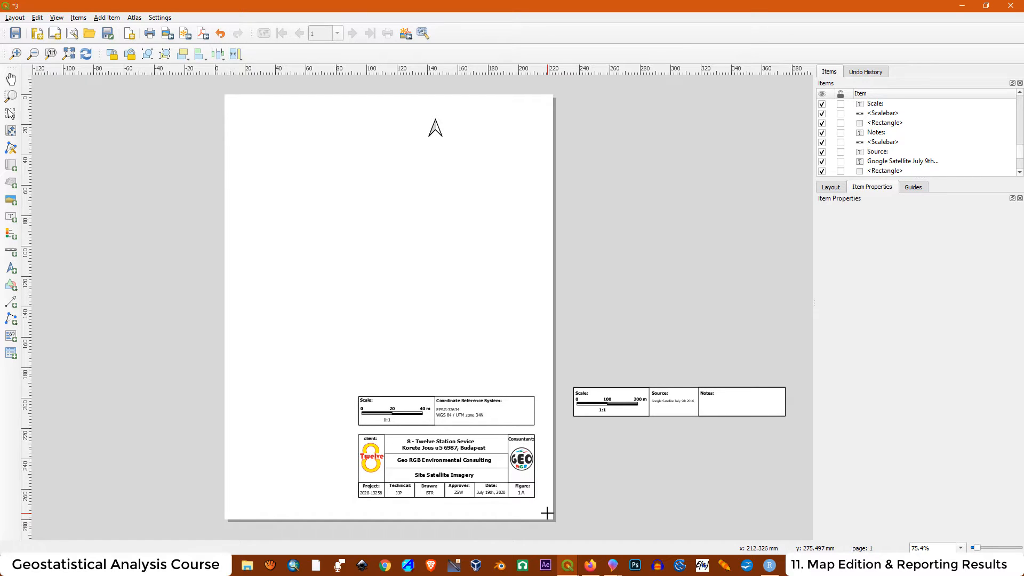
{"action": "left_click_drag", "start_coordinate": [547, 514], "coordinate": [232, 103]}
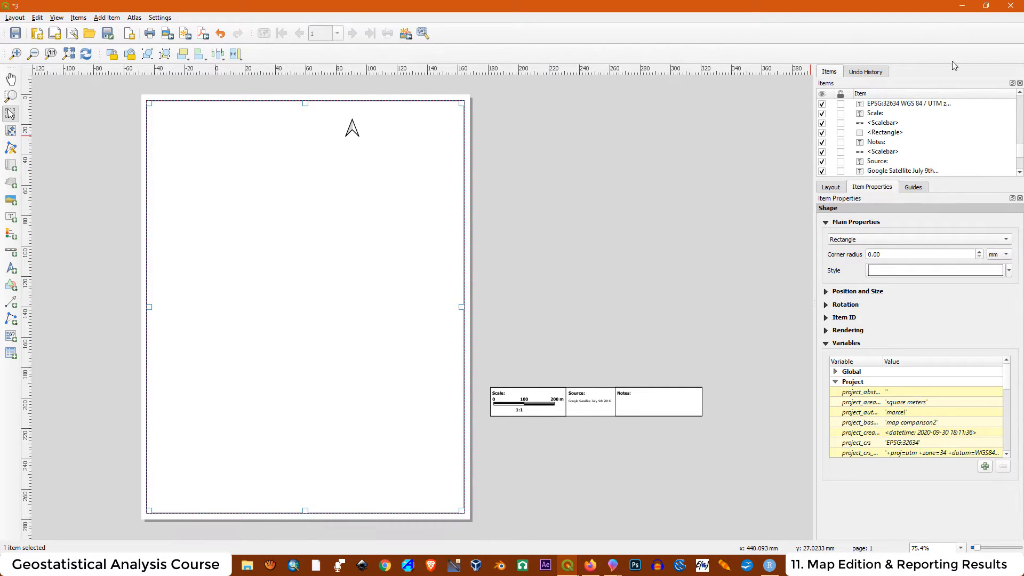
Make the simple fill of the border frame transparent.
{"action": "left_click", "coordinate": [1009, 271]}
{"action": "left_click", "coordinate": [909, 282]}
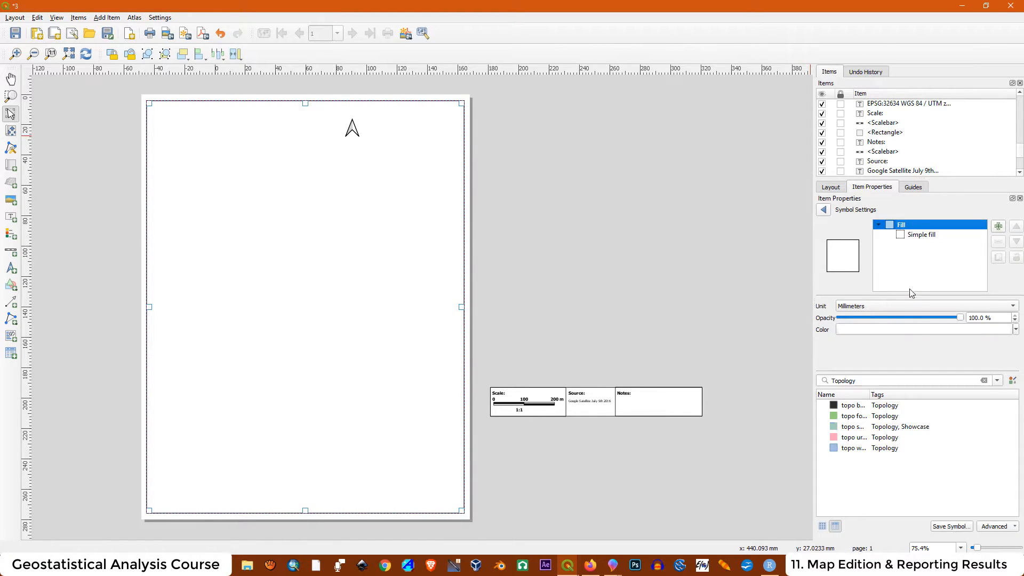
{"action": "left_click", "coordinate": [913, 236]}
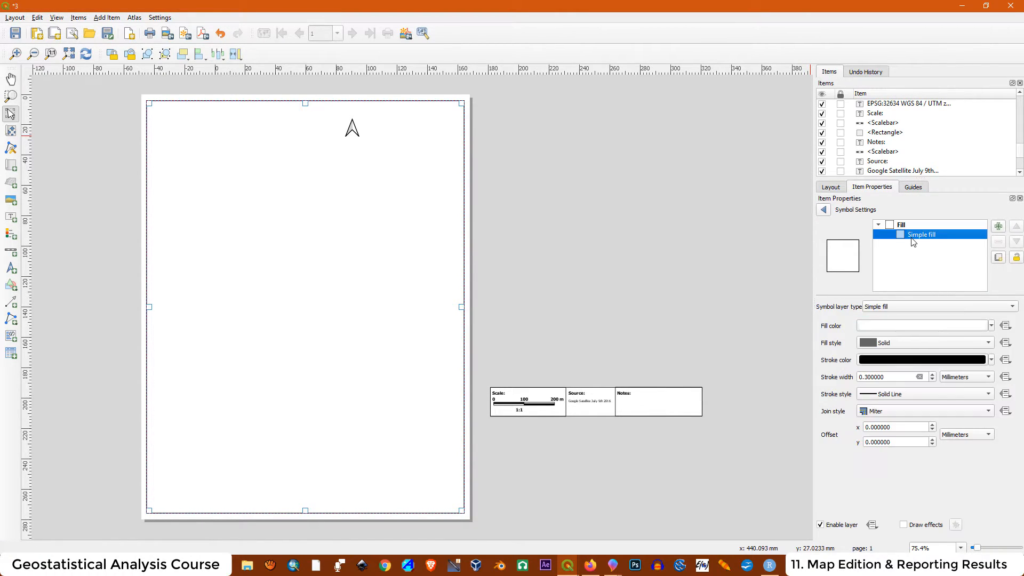
{"action": "left_click", "coordinate": [991, 325]}
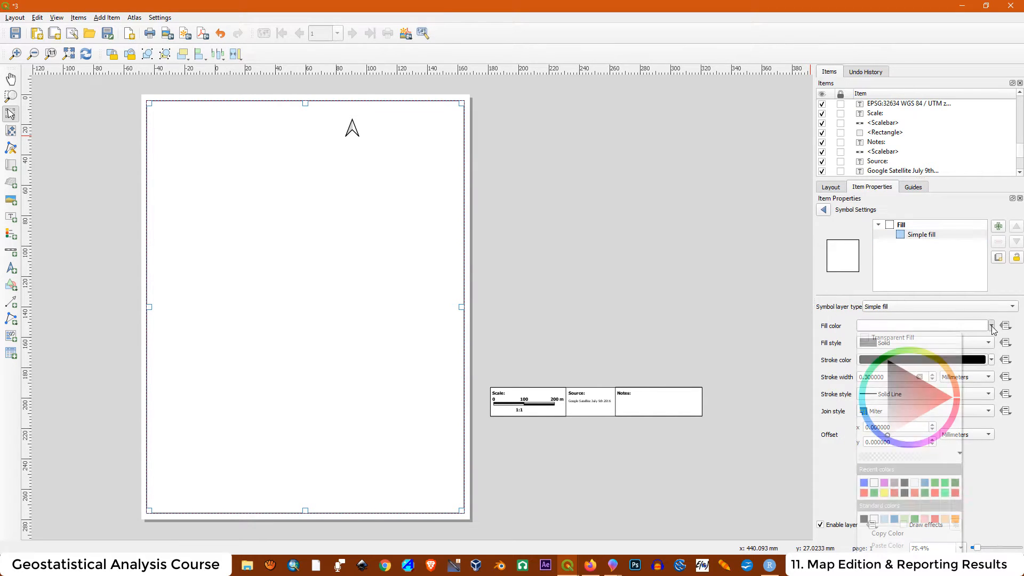
{"action": "left_click", "coordinate": [908, 339]}
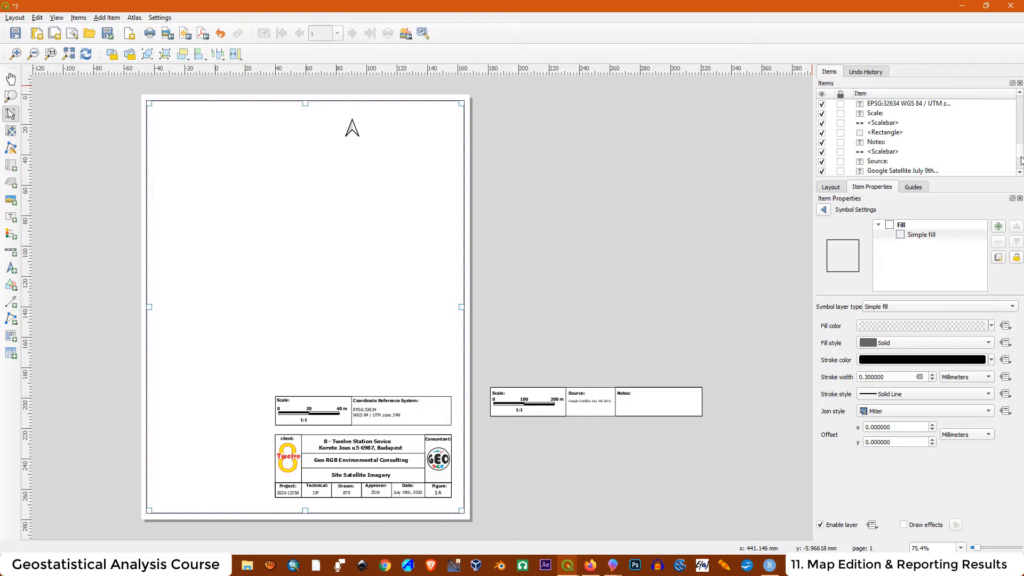
Locate the border frame's rectangle in the item list, switching a rectangle's visibility off and on to identify it.
{"action": "left_click_drag", "start_coordinate": [1021, 157], "coordinate": [1021, 165]}
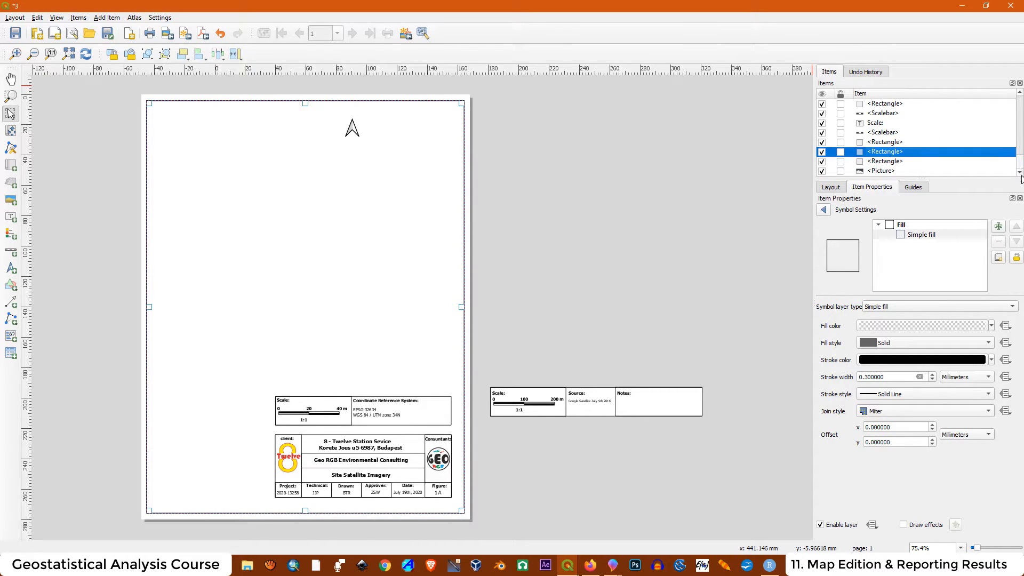
{"action": "left_click", "coordinate": [822, 153]}
{"action": "left_click", "coordinate": [822, 153]}
{"action": "left_click_drag", "start_coordinate": [1019, 167], "coordinate": [1019, 99]}
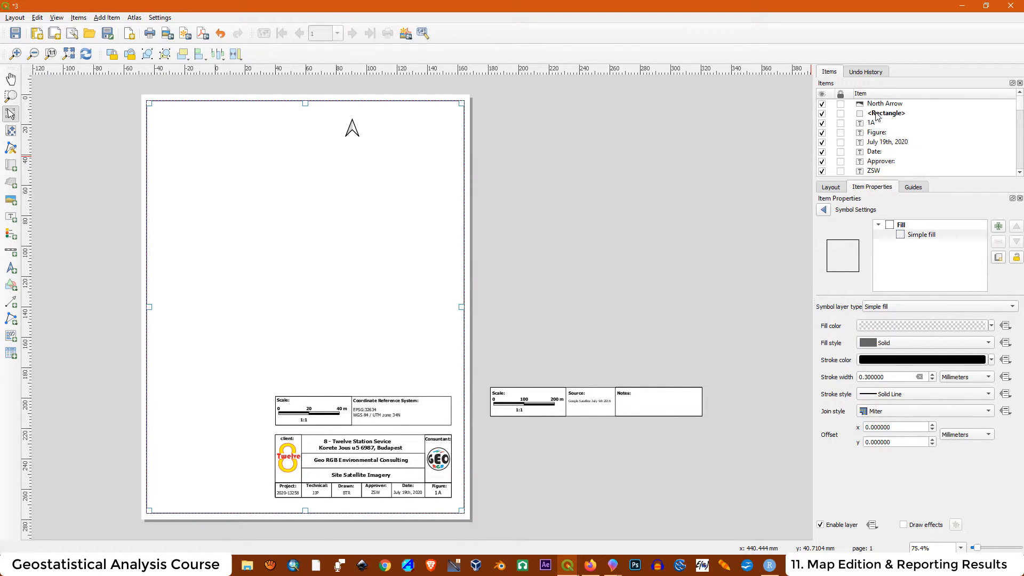
Lock the border frame's rectangle against selection and delete the north arrow above it on the page.
{"action": "left_click", "coordinate": [840, 114]}
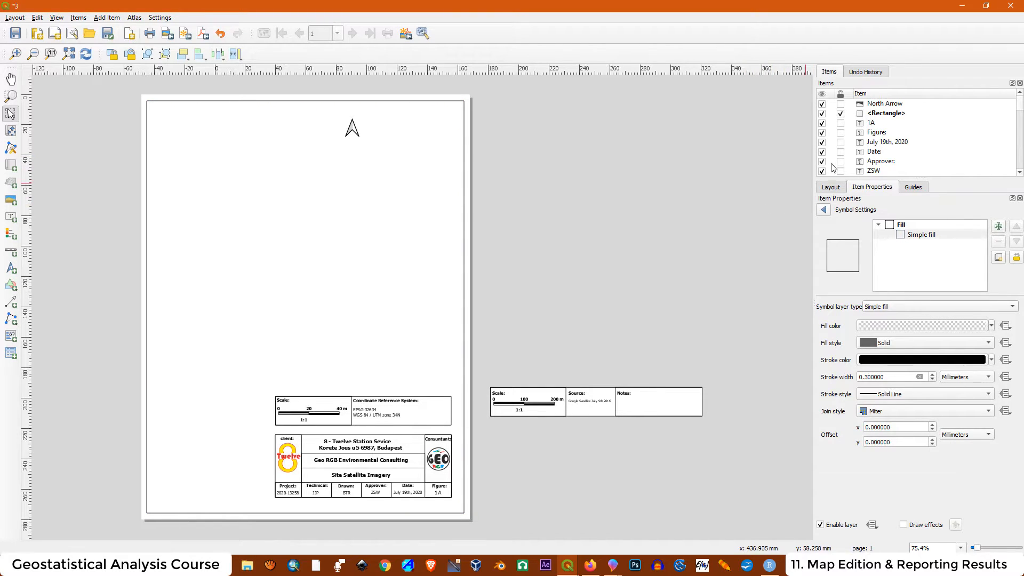
{"action": "left_click", "coordinate": [352, 130]}
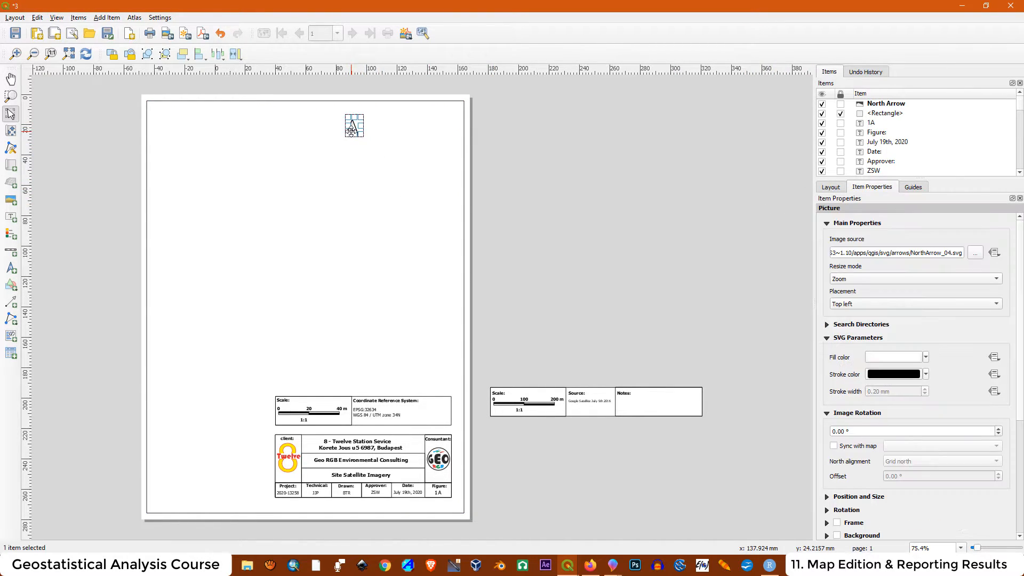
{"action": "key", "text": "Delete"}
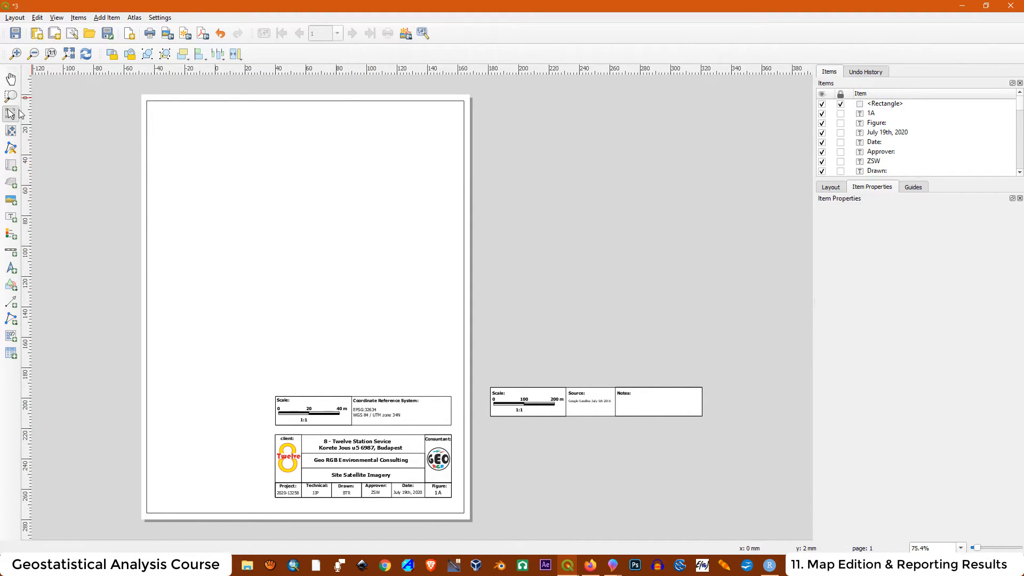
Shift the title block and scale box together down and right, closer to the border frame's lower-right corner.
{"action": "left_click_drag", "start_coordinate": [249, 379], "coordinate": [464, 517]}
{"action": "scroll", "coordinate": [359, 516], "scroll_direction": "up", "scroll_amount": 1}
{"action": "scroll", "coordinate": [460, 445], "scroll_direction": "down", "scroll_amount": 1}
{"action": "left_click", "coordinate": [635, 434]}
{"action": "scroll", "coordinate": [634, 433], "scroll_direction": "down", "scroll_amount": 1}
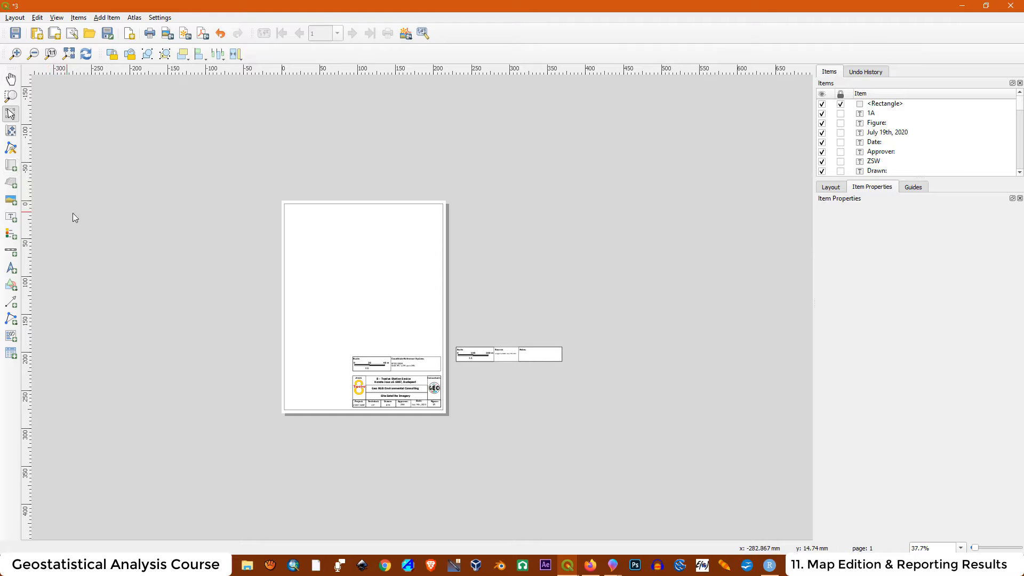
{"action": "scroll", "coordinate": [97, 223], "scroll_direction": "up", "scroll_amount": 1}
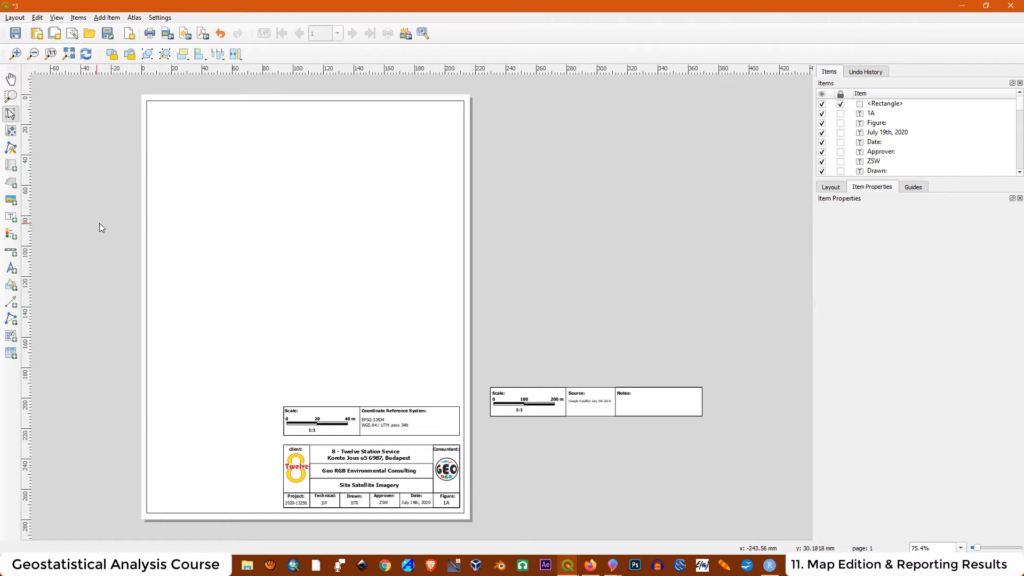
Add a map about 155 mm square above the scale box and set its scale to 2500.
{"action": "left_click", "coordinate": [12, 166]}
{"action": "left_click_drag", "start_coordinate": [191, 136], "coordinate": [429, 372]}
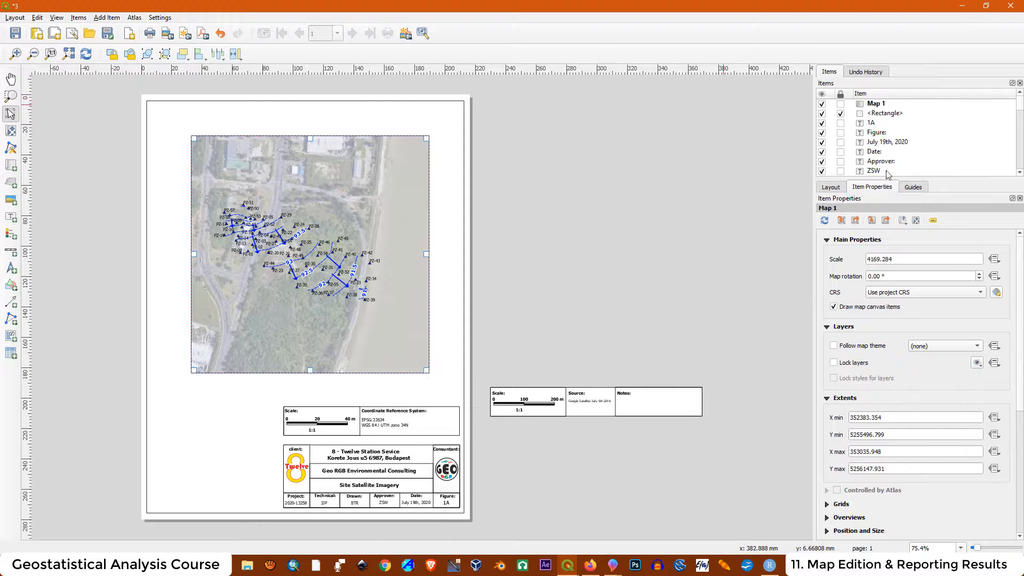
{"action": "left_click_drag", "start_coordinate": [912, 261], "coordinate": [853, 261]}
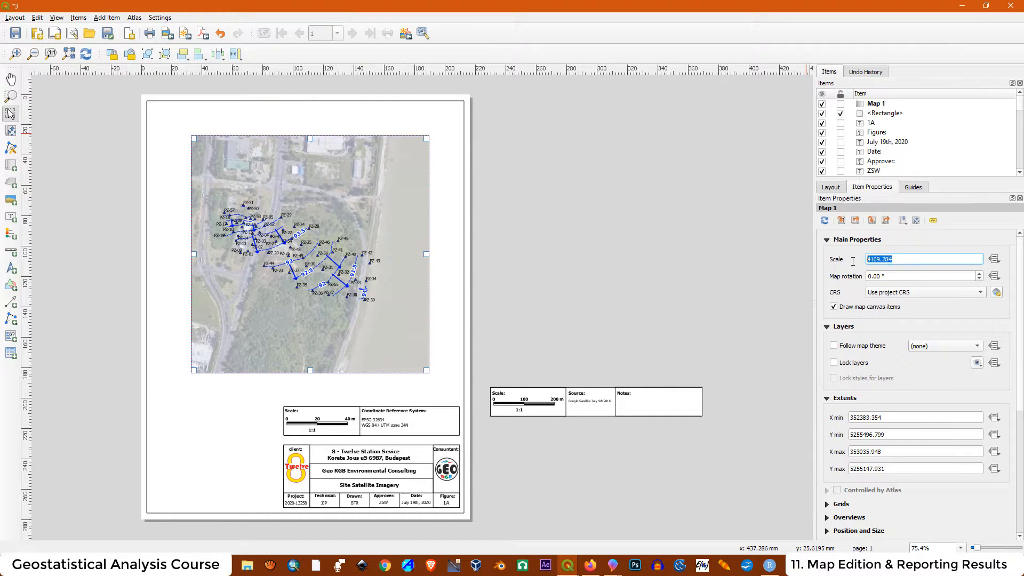
{"action": "type", "text": "2500"}
{"action": "key", "text": "Return"}
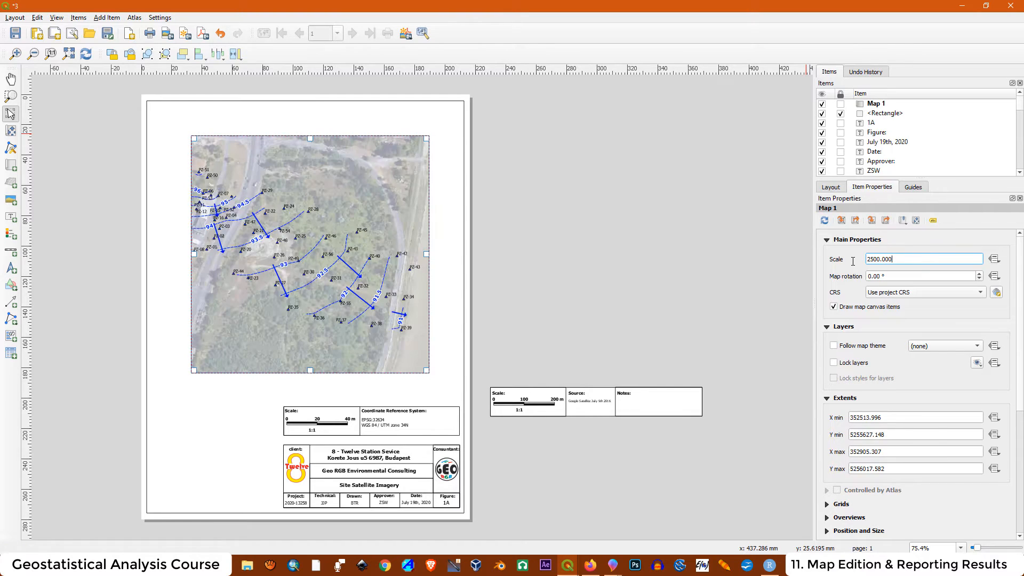
Shift the map content right and slightly up within its item, then extend the item's left edge outward and nudge it up.
{"action": "left_click", "coordinate": [10, 130]}
{"action": "left_click_drag", "start_coordinate": [275, 238], "coordinate": [308, 260]}
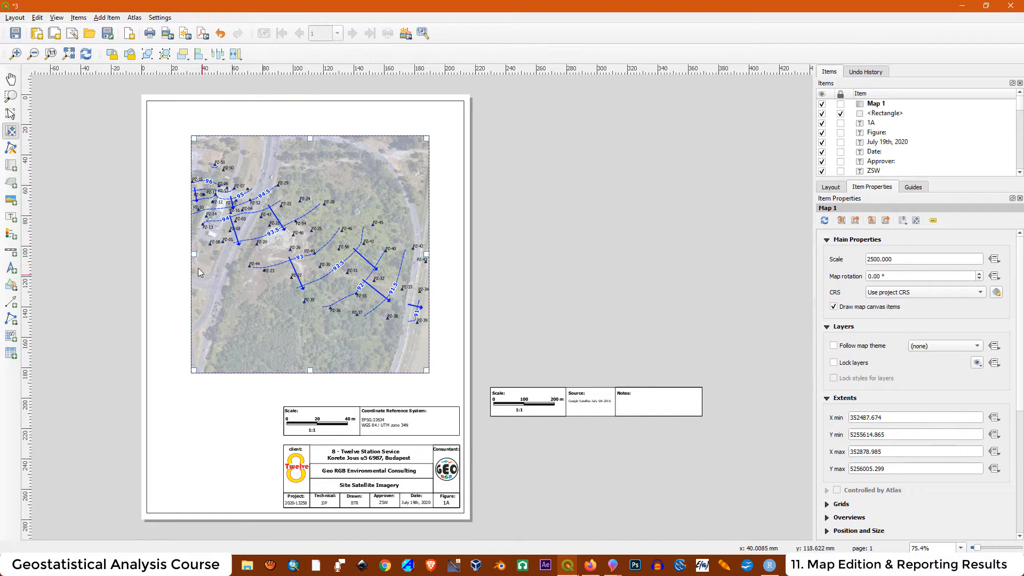
{"action": "left_click", "coordinate": [10, 113]}
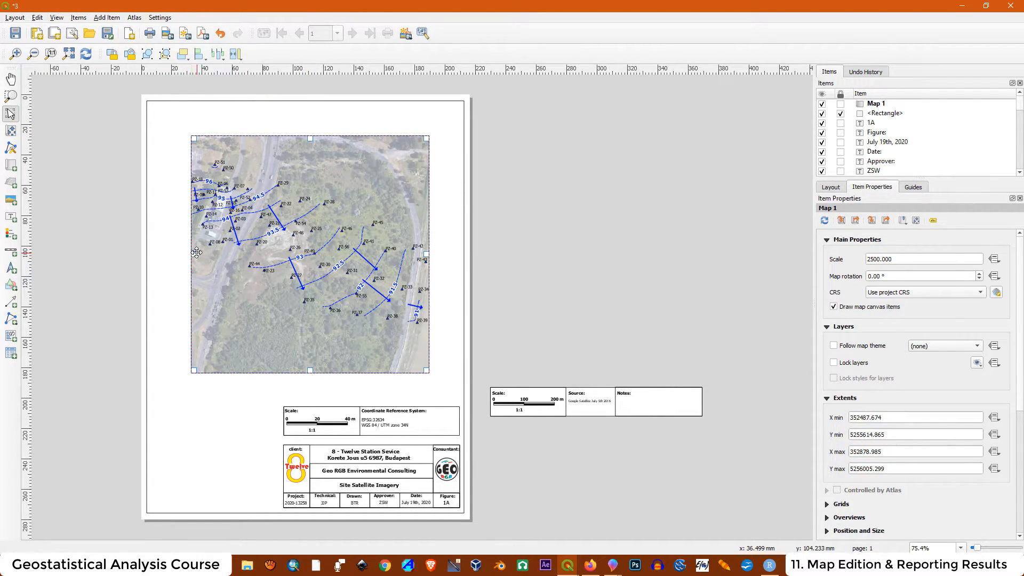
{"action": "left_click_drag", "start_coordinate": [193, 255], "coordinate": [177, 255]}
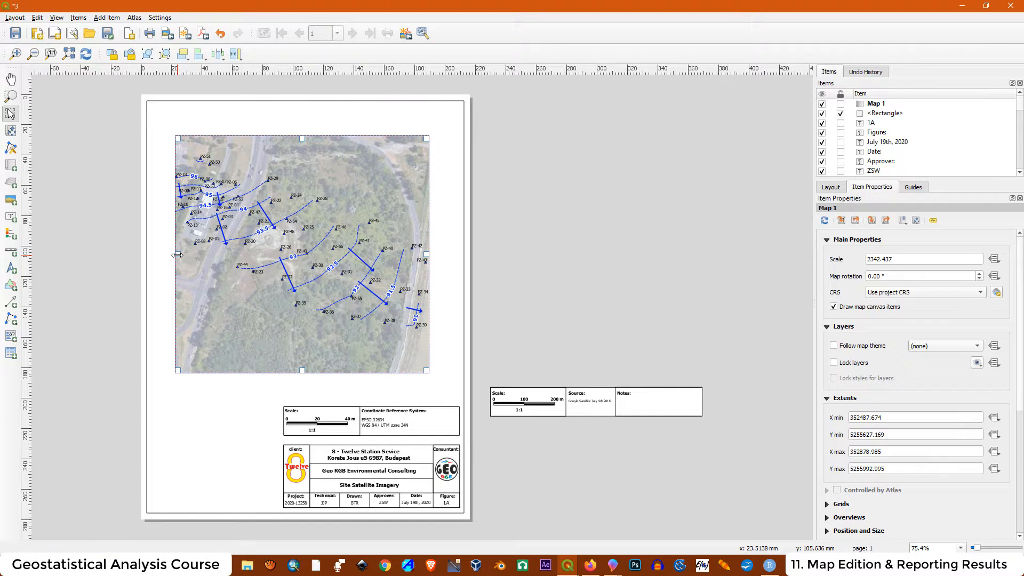
{"action": "left_click_drag", "start_coordinate": [325, 238], "coordinate": [328, 233]}
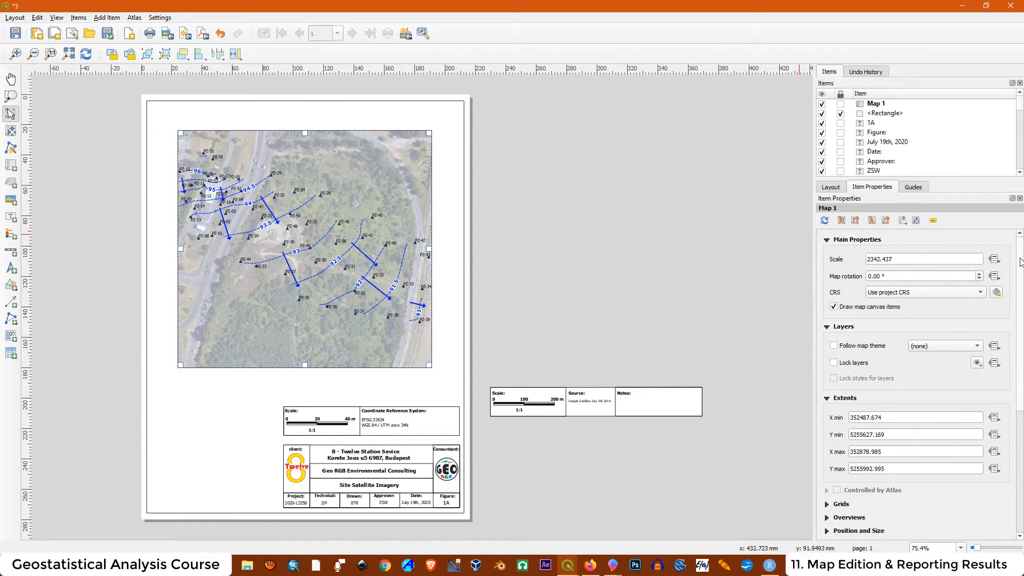
Add a grid to the map and open the grid's properties for modification.
{"action": "scroll", "coordinate": [897, 386], "scroll_direction": "down", "scroll_amount": 3}
{"action": "left_click", "coordinate": [828, 403]}
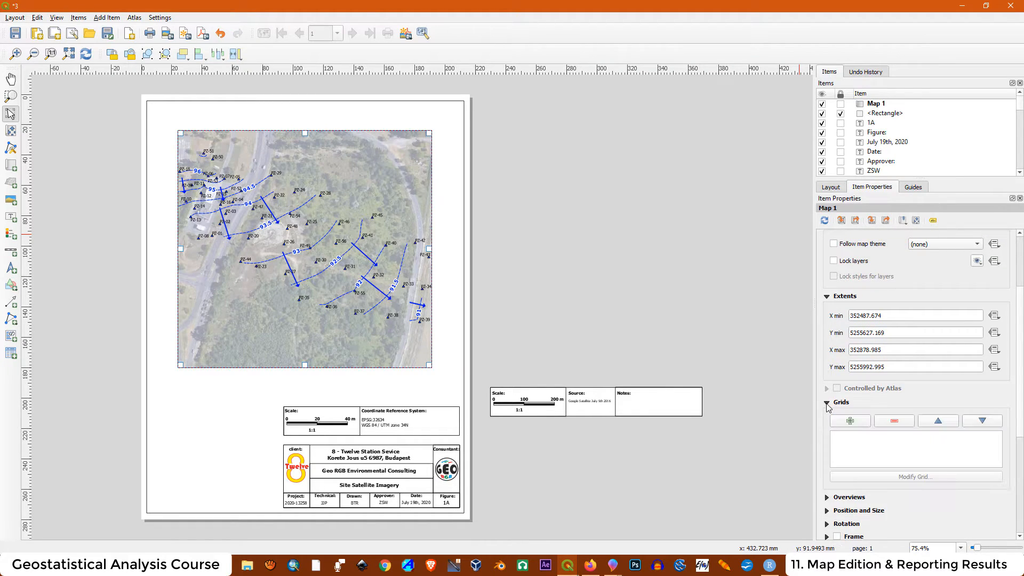
{"action": "left_click", "coordinate": [850, 421]}
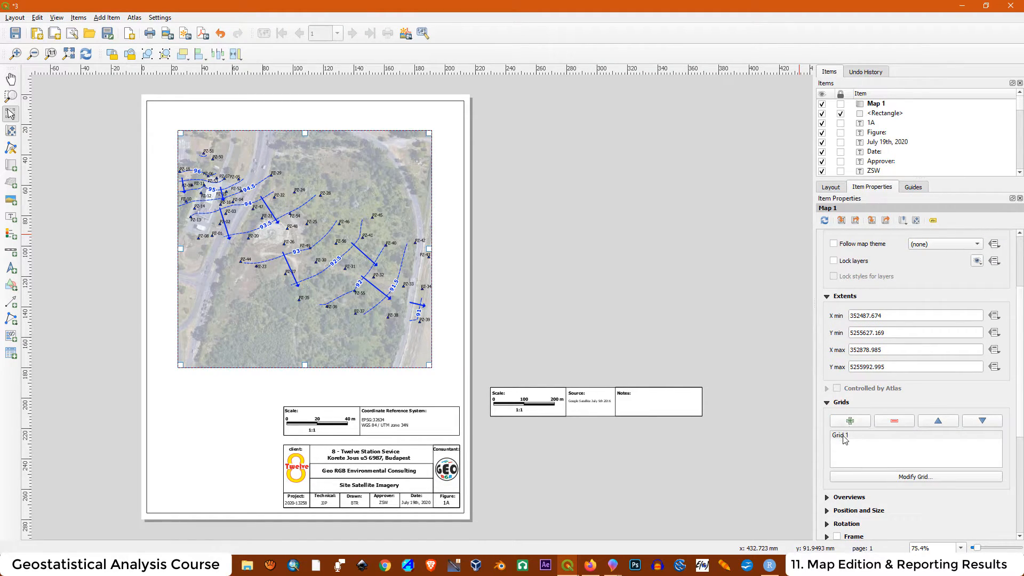
{"action": "left_click", "coordinate": [844, 436]}
{"action": "left_click", "coordinate": [882, 477]}
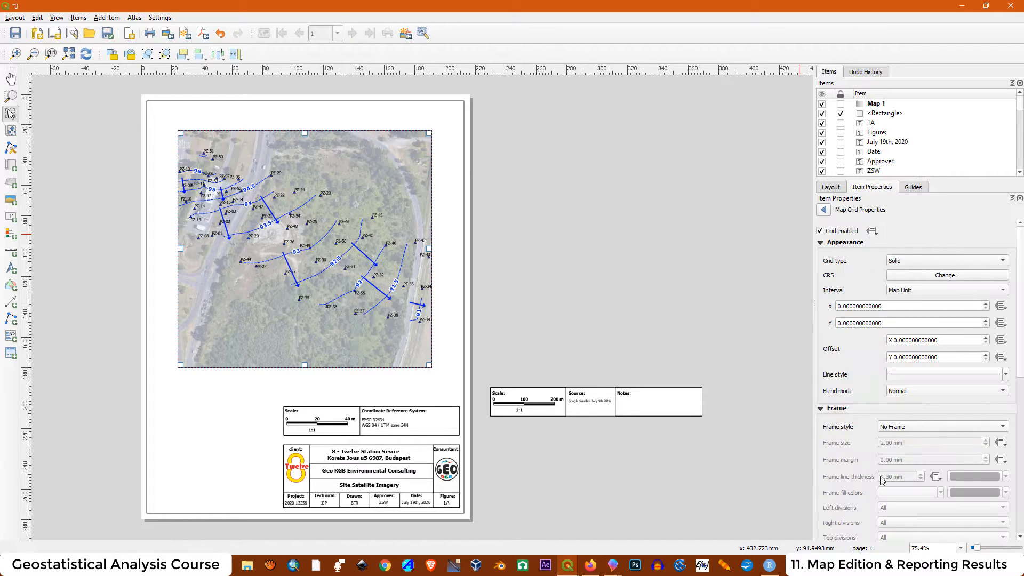
Set the map grid's X and Y intervals to 50 map units.
{"action": "scroll", "coordinate": [1019, 344], "scroll_direction": "down", "scroll_amount": 1}
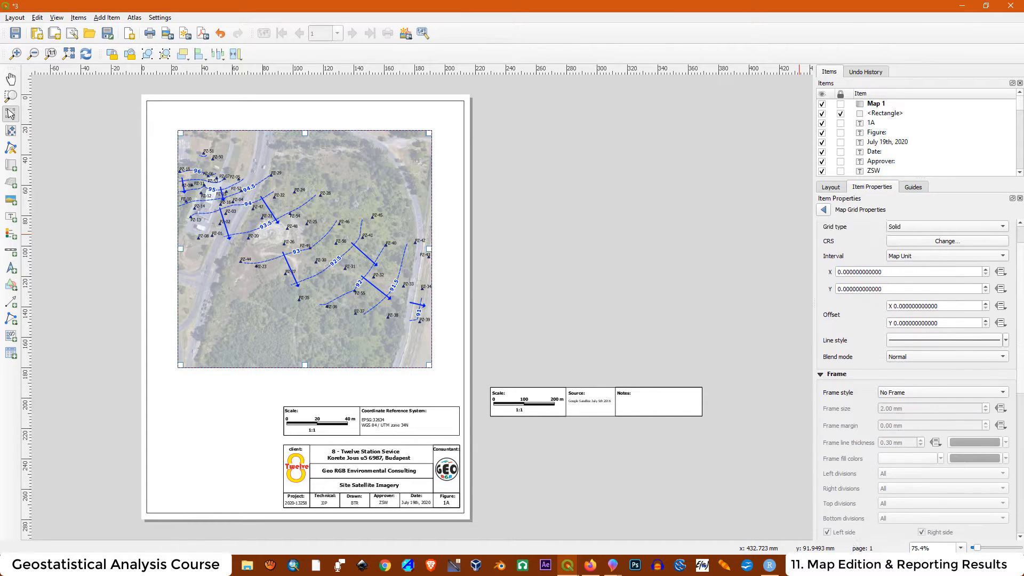
{"action": "left_click_drag", "start_coordinate": [888, 270], "coordinate": [817, 271]}
{"action": "type", "text": "50"}
{"action": "key", "text": "Tab"}
{"action": "type", "text": "5"}
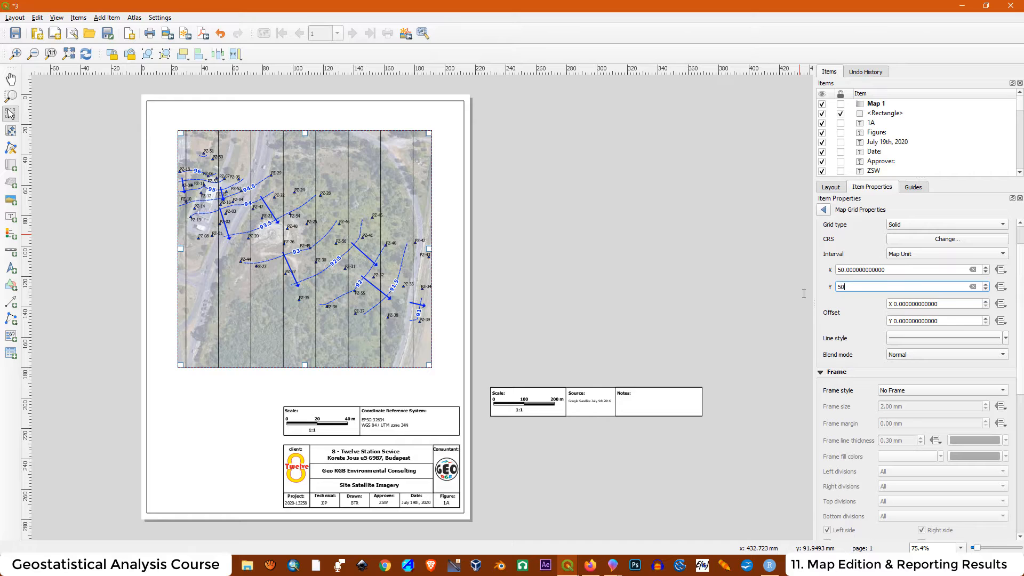
{"action": "key", "text": "Return"}
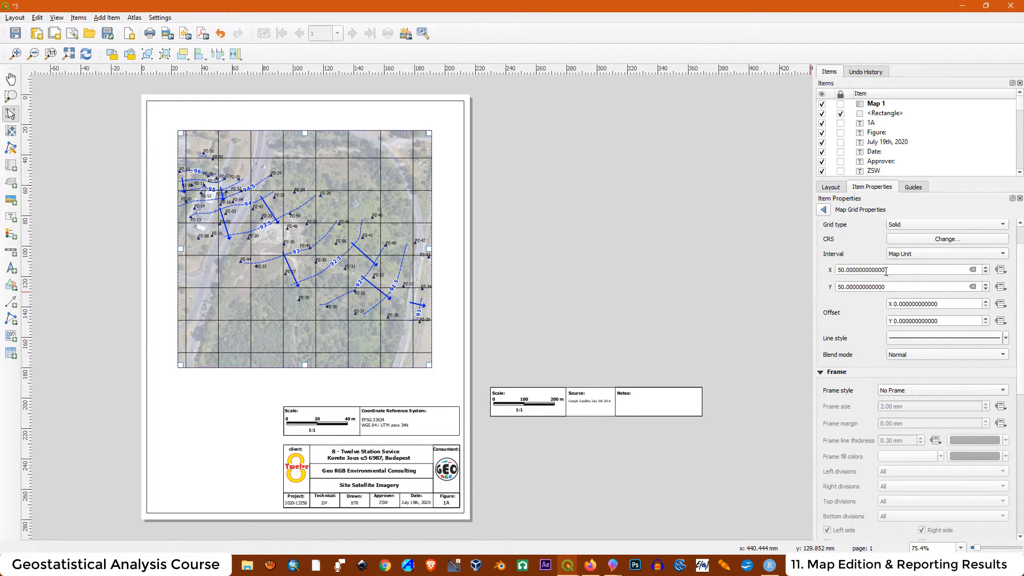
Set the map grid's X and Y intervals to 100 map units.
{"action": "left_click_drag", "start_coordinate": [890, 270], "coordinate": [829, 269]}
{"action": "type", "text": "10"}
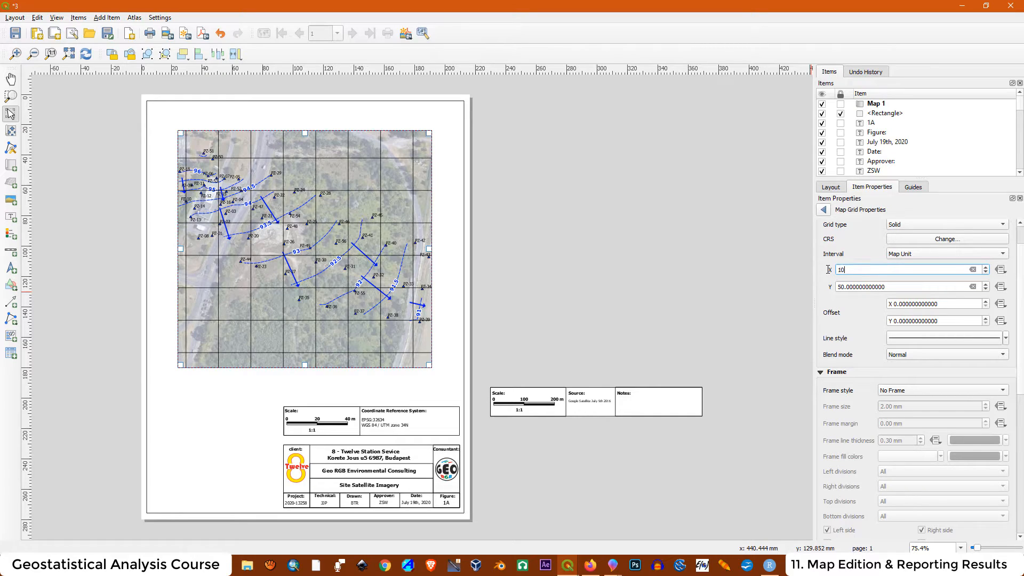
{"action": "type", "text": "0"}
{"action": "left_click_drag", "start_coordinate": [886, 288], "coordinate": [811, 291]}
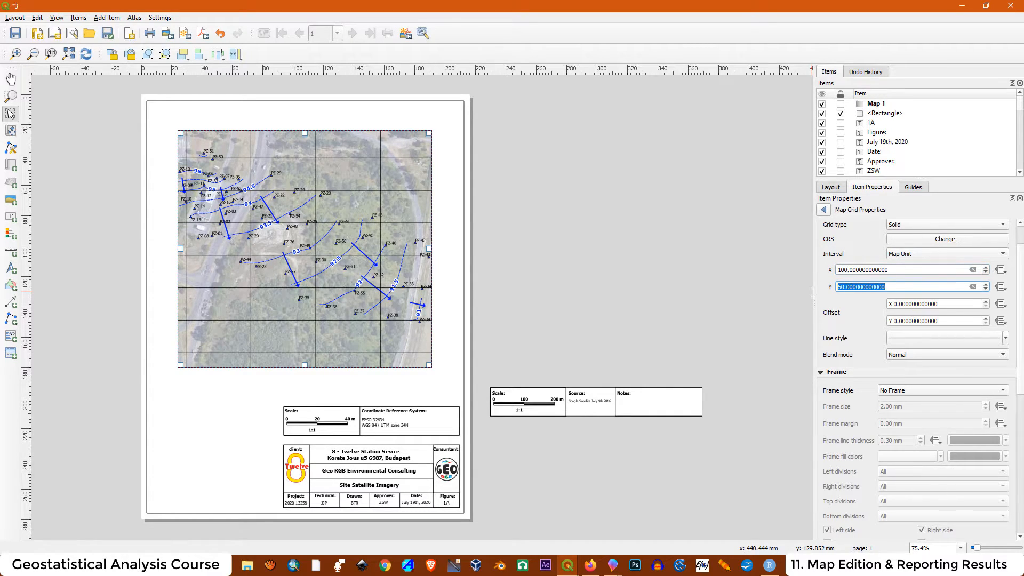
{"action": "type", "text": "1"}
{"action": "key", "text": "Return"}
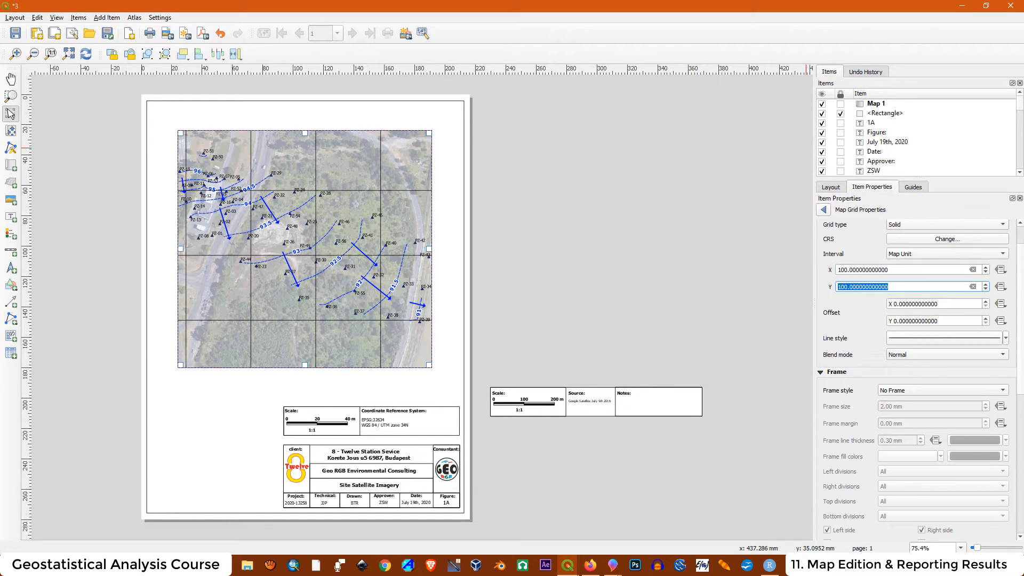
Change the grid's simple line to the Dash Line stroke style in grey and return to the grid properties.
{"action": "left_click", "coordinate": [913, 342]}
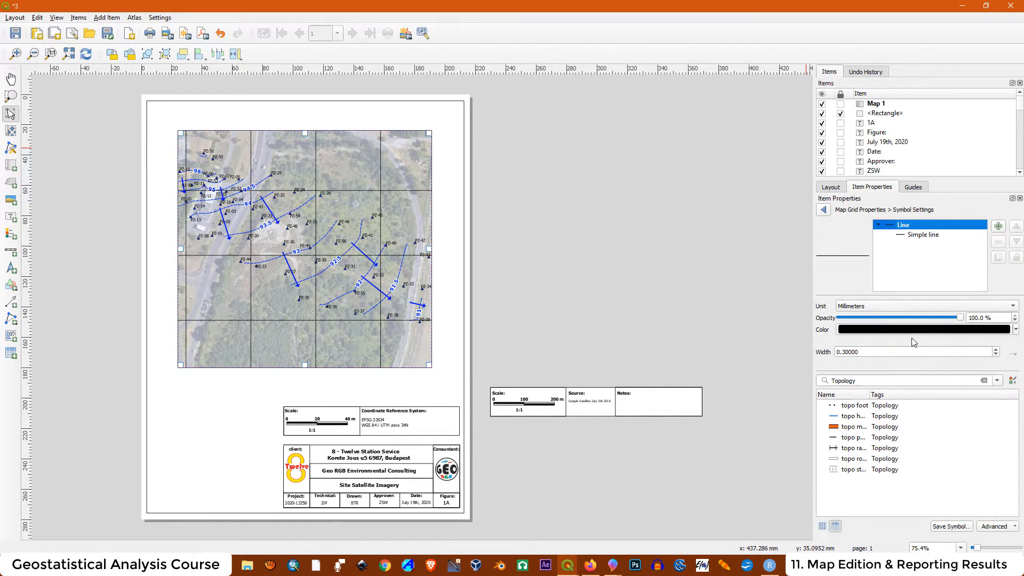
{"action": "left_click", "coordinate": [917, 235]}
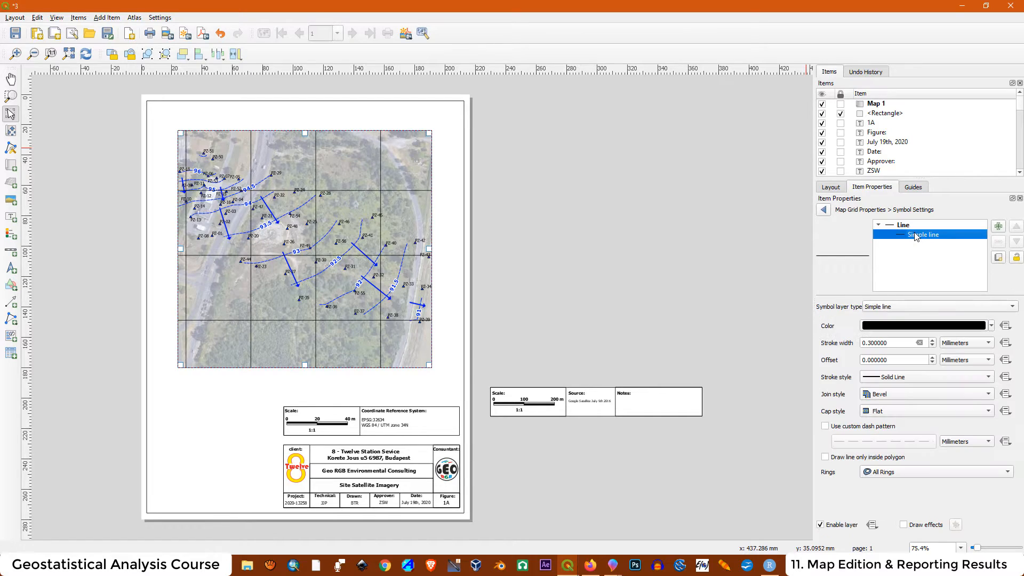
{"action": "left_click", "coordinate": [989, 379]}
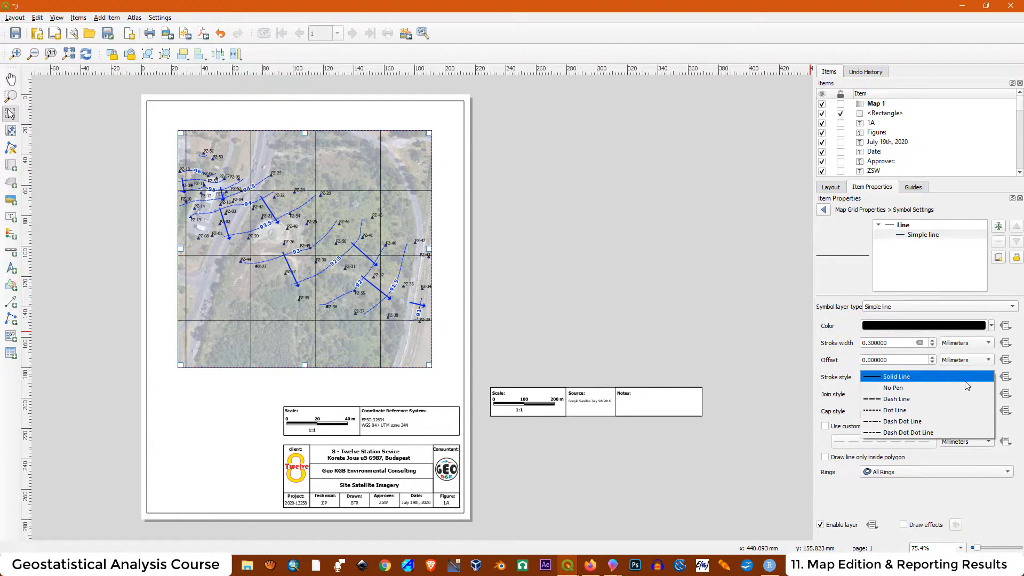
{"action": "left_click", "coordinate": [886, 399]}
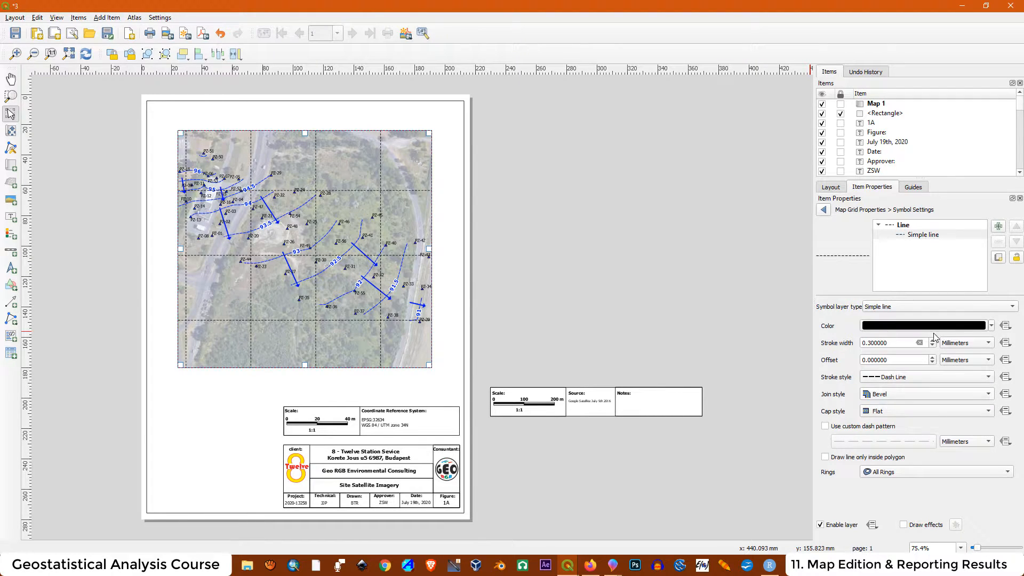
{"action": "left_click", "coordinate": [992, 327]}
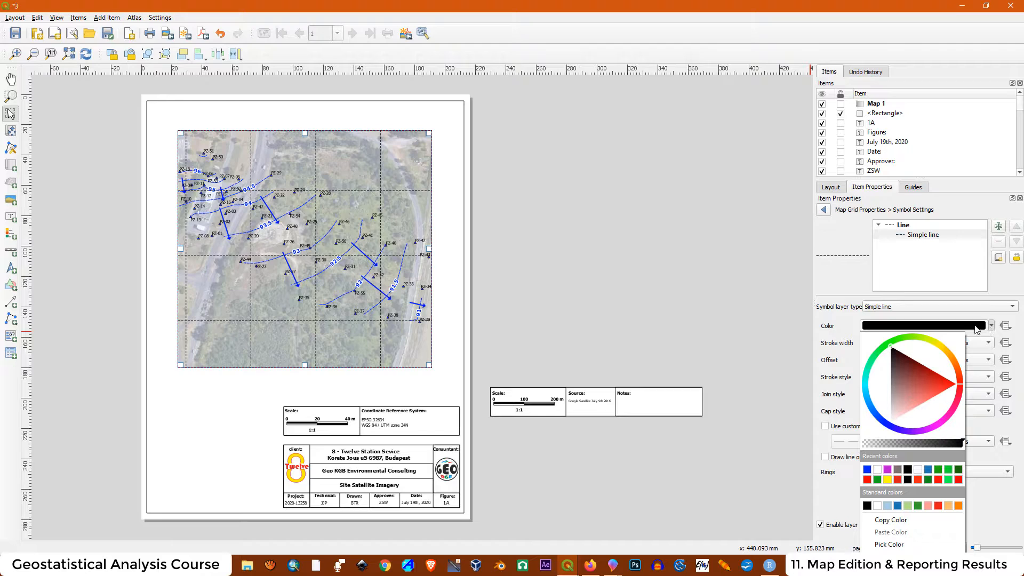
{"action": "left_click", "coordinate": [898, 471]}
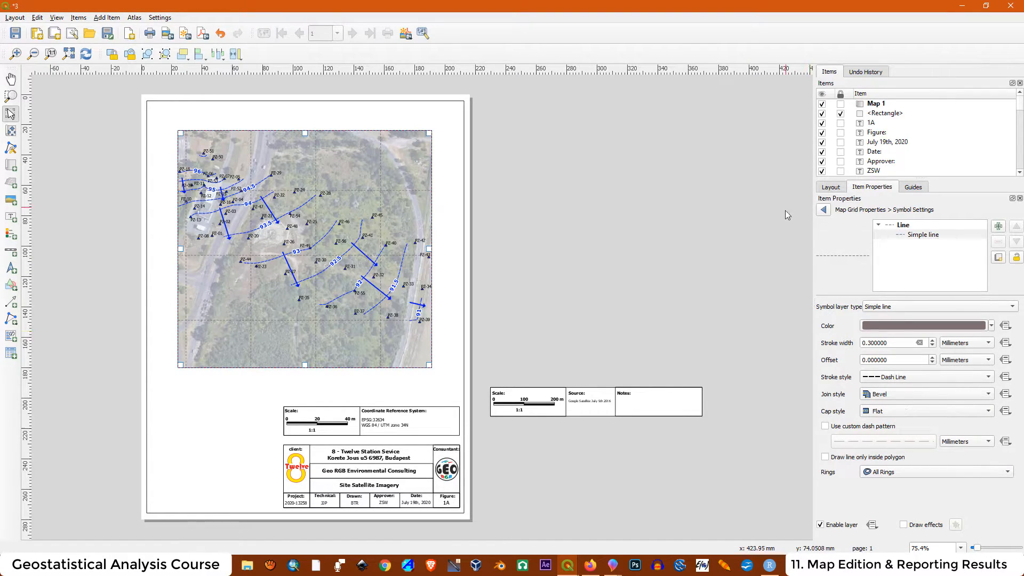
{"action": "left_click", "coordinate": [825, 212]}
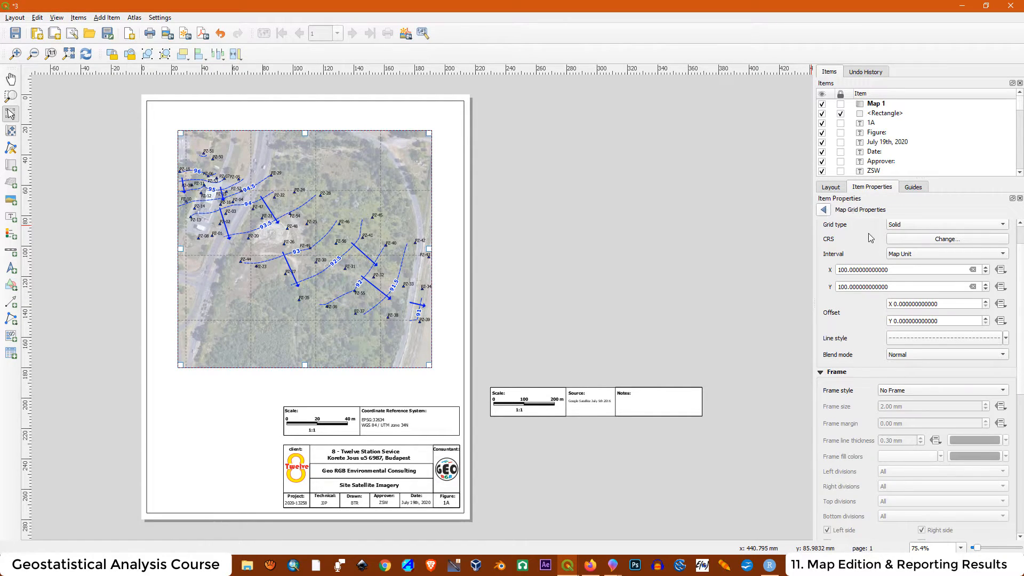
Set the grid's frame style to Interior and Exterior Ticks and enable drawing of the grid coordinates.
{"action": "left_click", "coordinate": [1003, 395]}
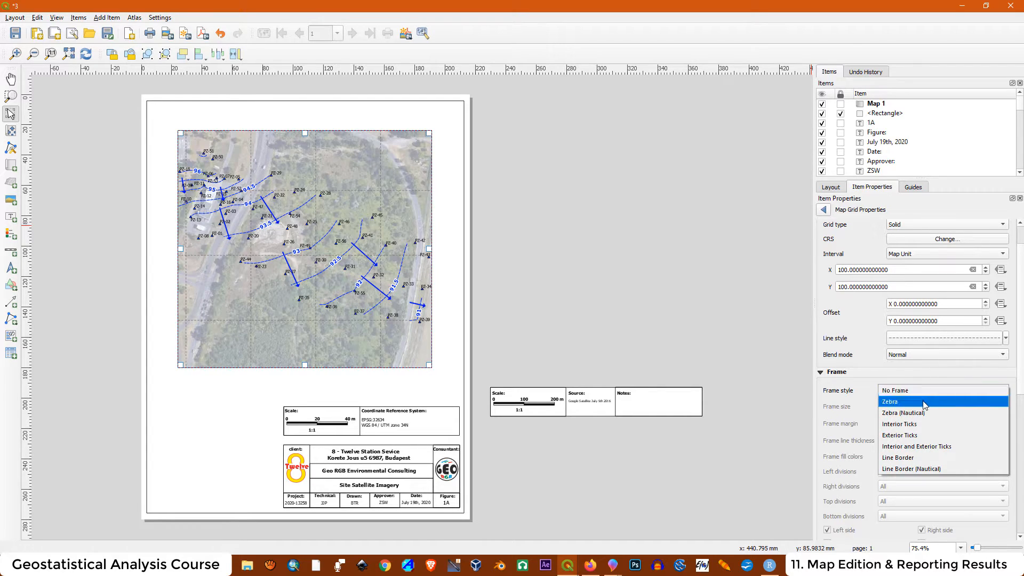
{"action": "left_click", "coordinate": [912, 447]}
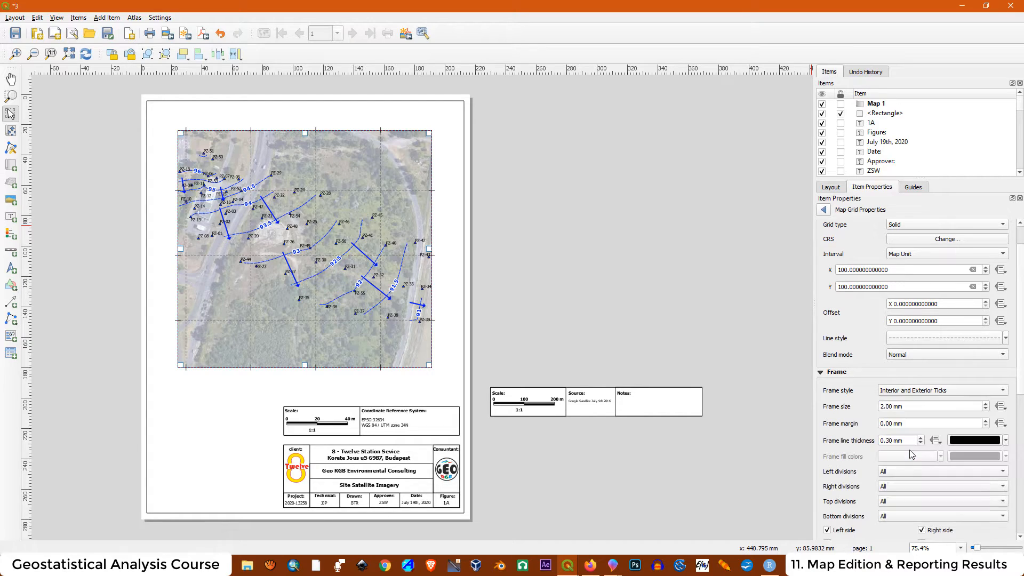
{"action": "left_click_drag", "start_coordinate": [1021, 377], "coordinate": [1023, 450]}
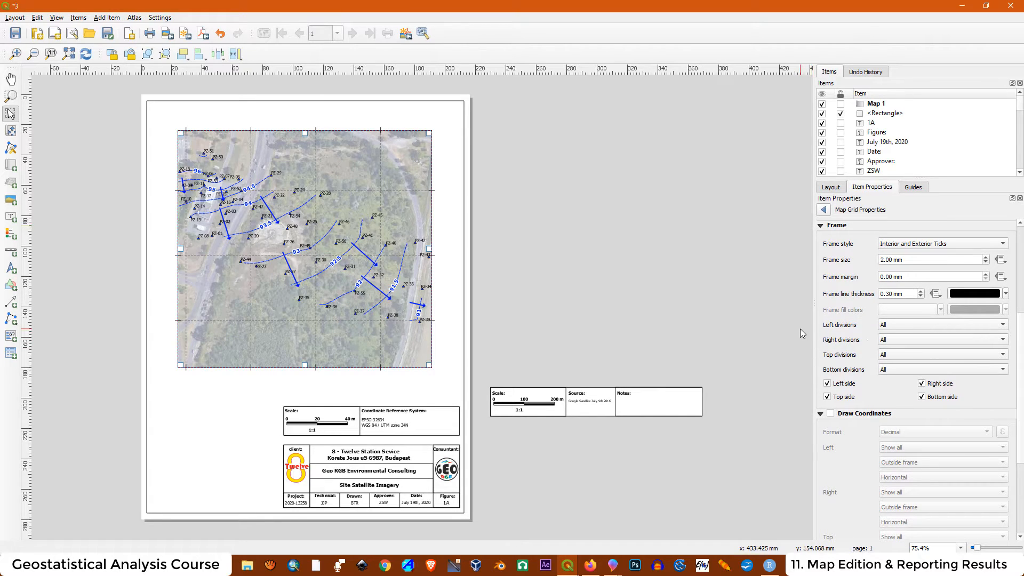
{"action": "left_click", "coordinate": [830, 414]}
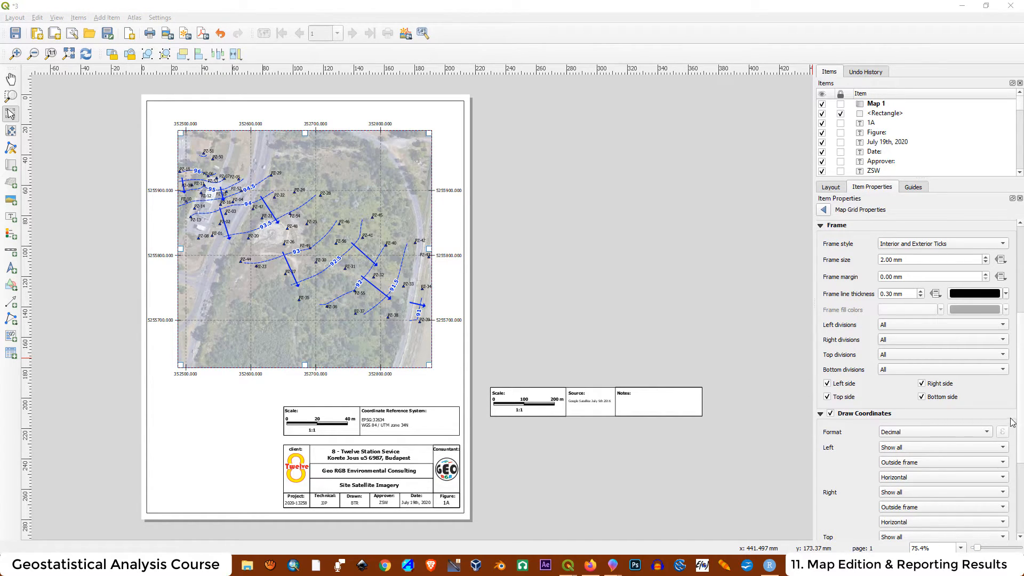
Set the orientation of the grid coordinates on the map's left side to Vertical descending.
{"action": "scroll", "coordinate": [851, 424], "scroll_direction": "down", "scroll_amount": 3}
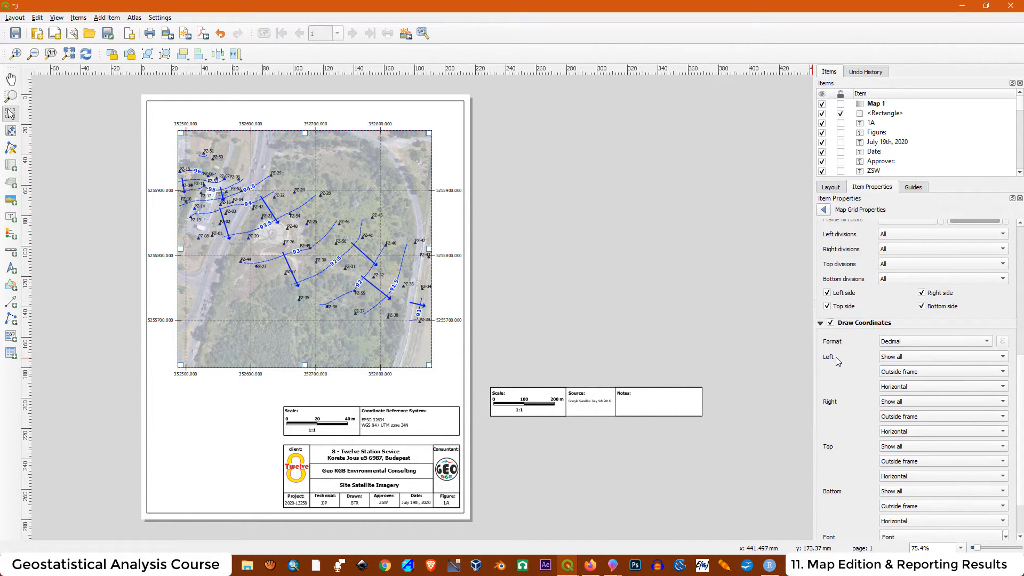
{"action": "left_click", "coordinate": [901, 387]}
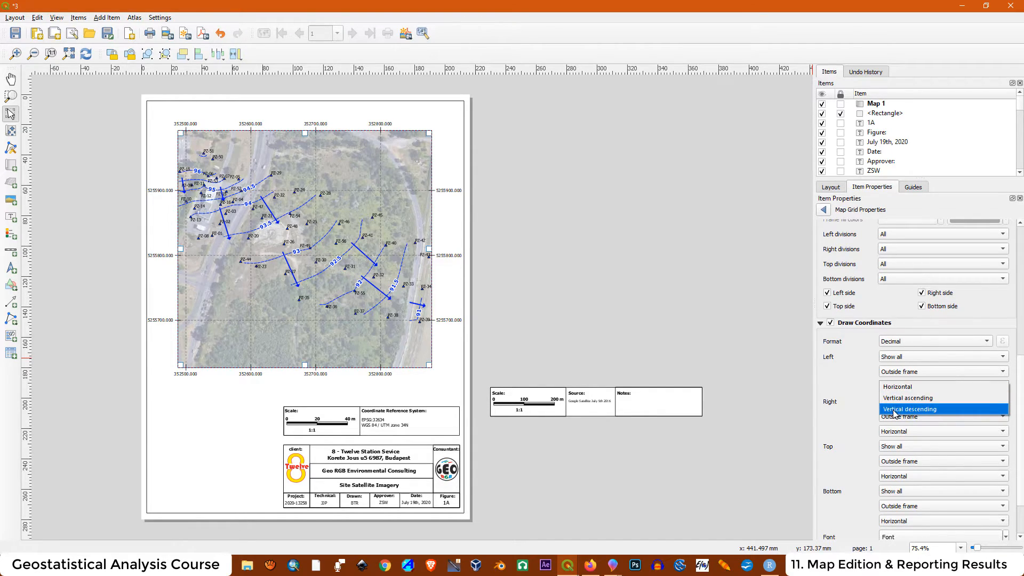
{"action": "left_click", "coordinate": [895, 410]}
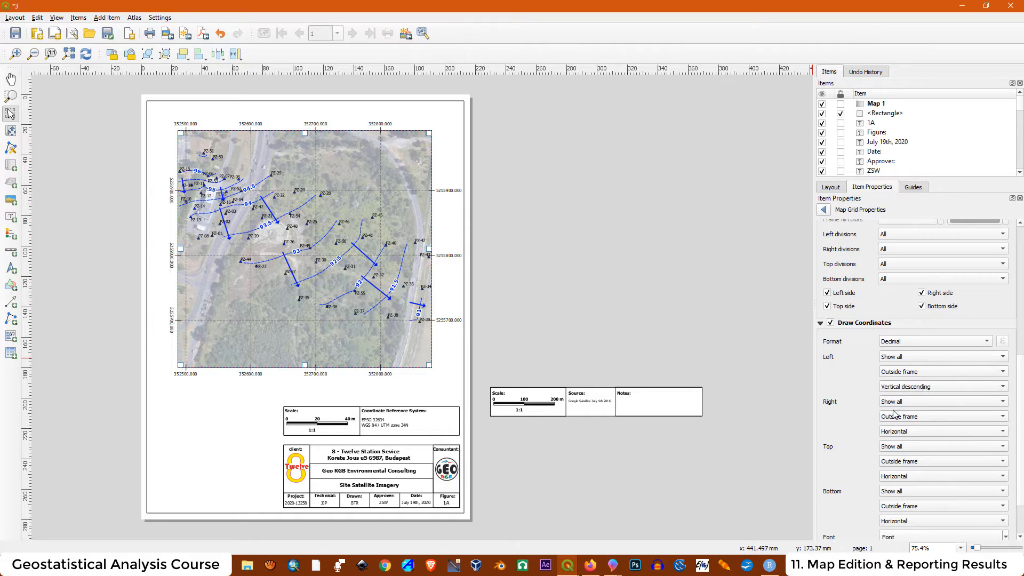
Set the map grid's right-side coordinates to vertical descending and the coordinate precision to 0.
{"action": "left_click", "coordinate": [894, 432]}
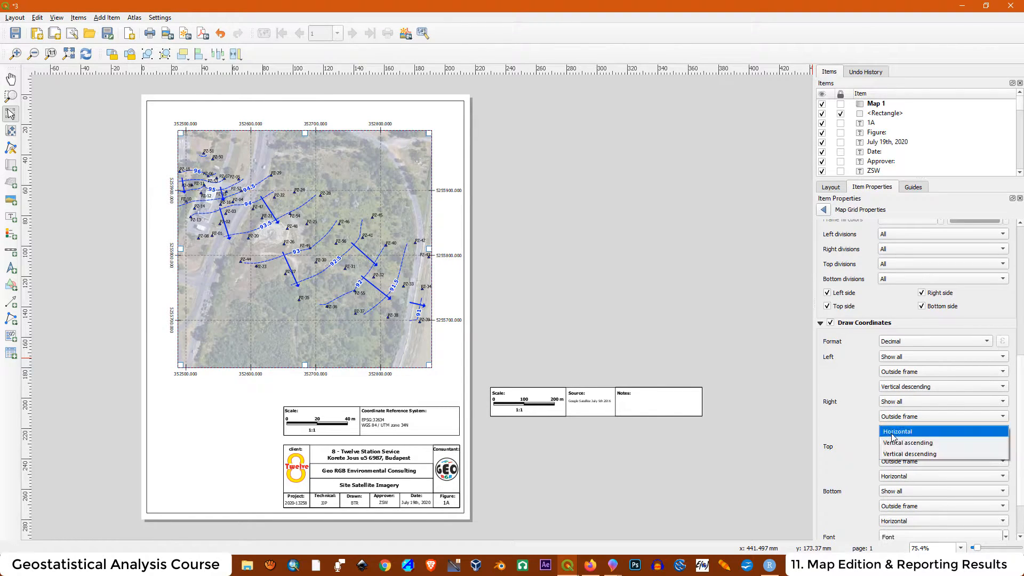
{"action": "left_click", "coordinate": [910, 455]}
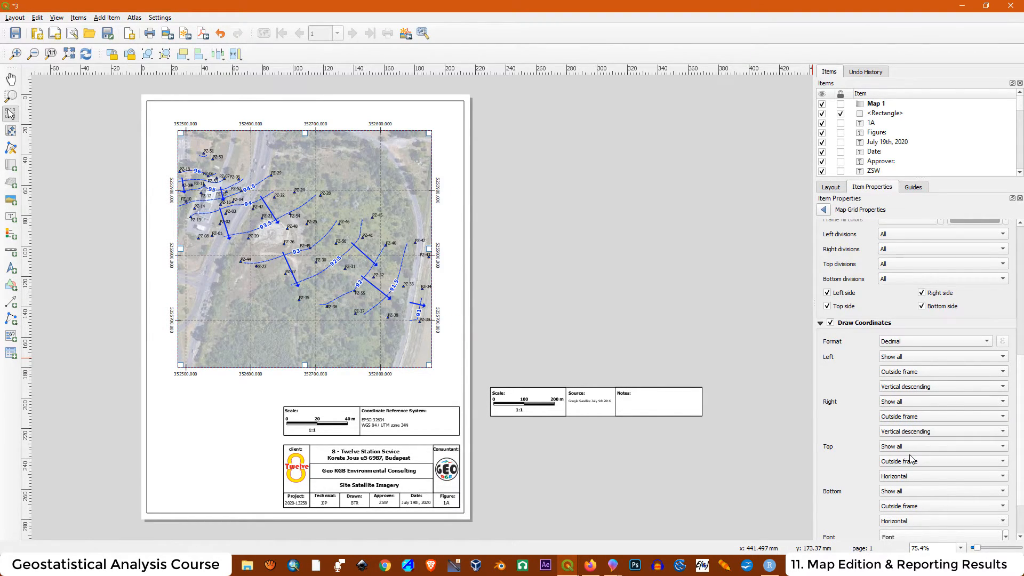
{"action": "scroll", "coordinate": [1022, 440], "scroll_direction": "down", "scroll_amount": 2}
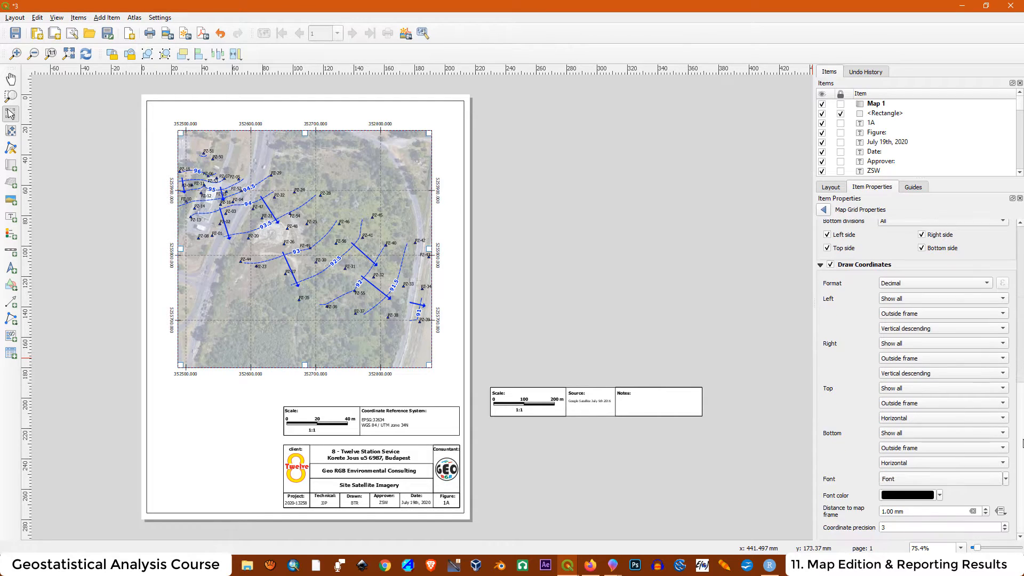
{"action": "double_click", "coordinate": [889, 529]}
{"action": "left_click", "coordinate": [958, 493]}
{"action": "left_click", "coordinate": [893, 528]}
{"action": "left_click", "coordinate": [1006, 529]}
{"action": "left_click", "coordinate": [1005, 530]}
{"action": "left_click", "coordinate": [1005, 530]}
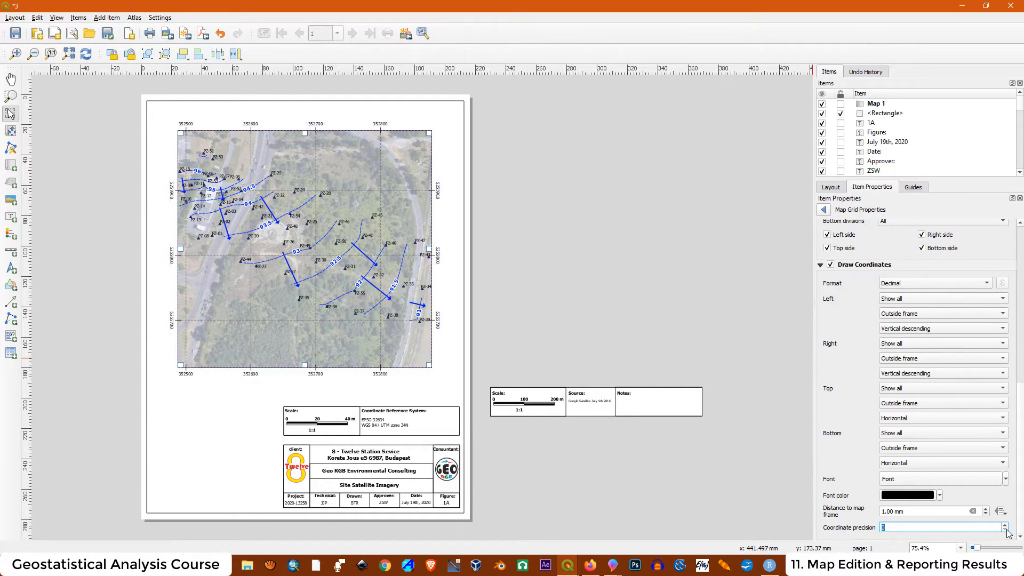
{"action": "left_click", "coordinate": [971, 500]}
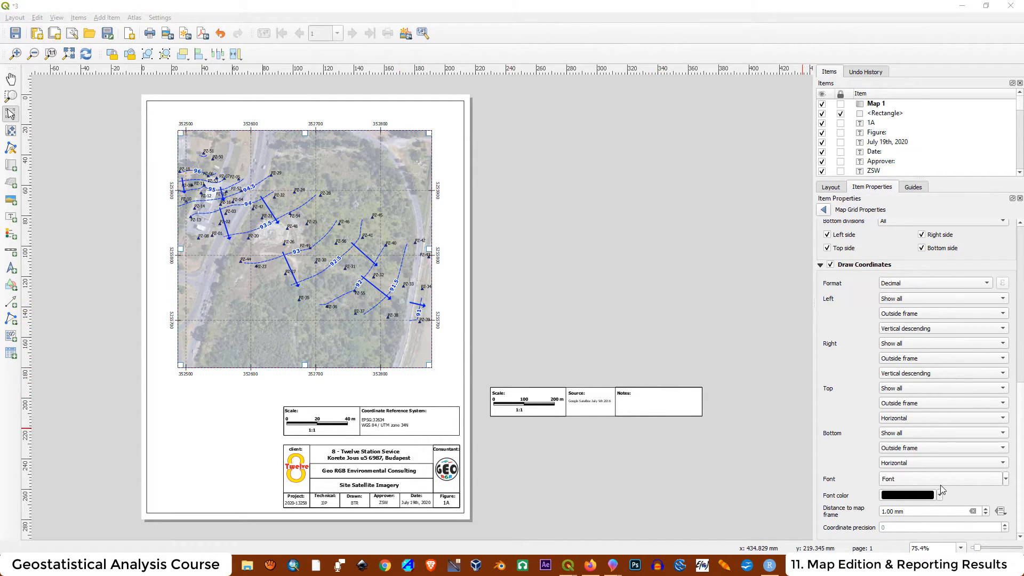
Format the grid coordinate font as bold, size 9.
{"action": "left_click", "coordinate": [890, 479]}
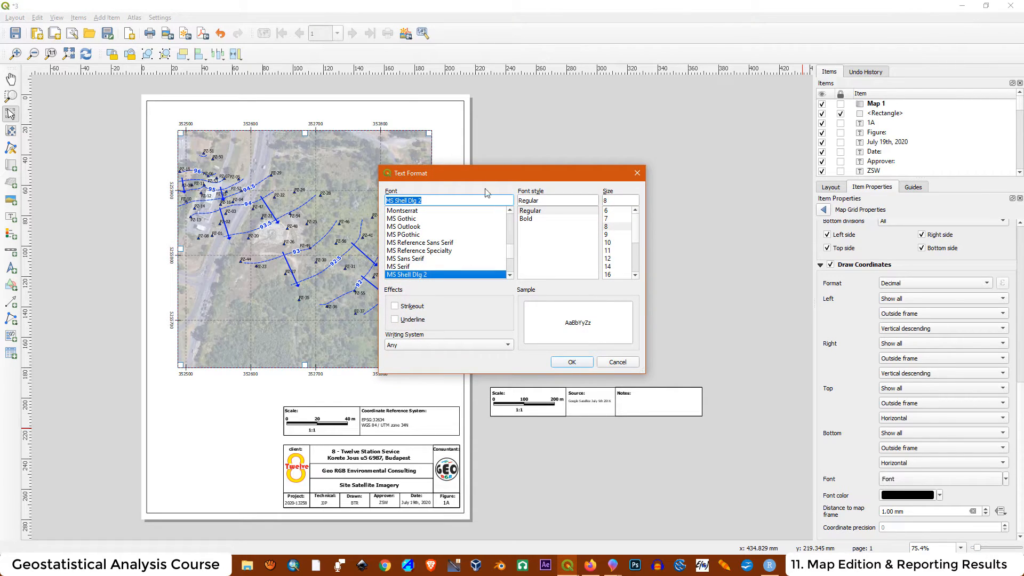
{"action": "left_click", "coordinate": [526, 219]}
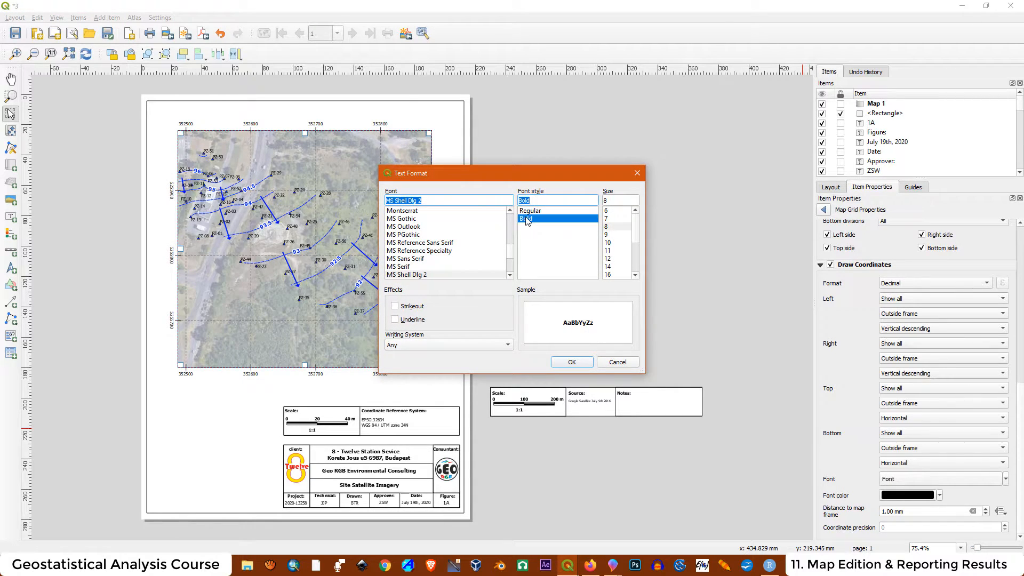
{"action": "left_click", "coordinate": [606, 235]}
{"action": "left_click", "coordinate": [573, 363]}
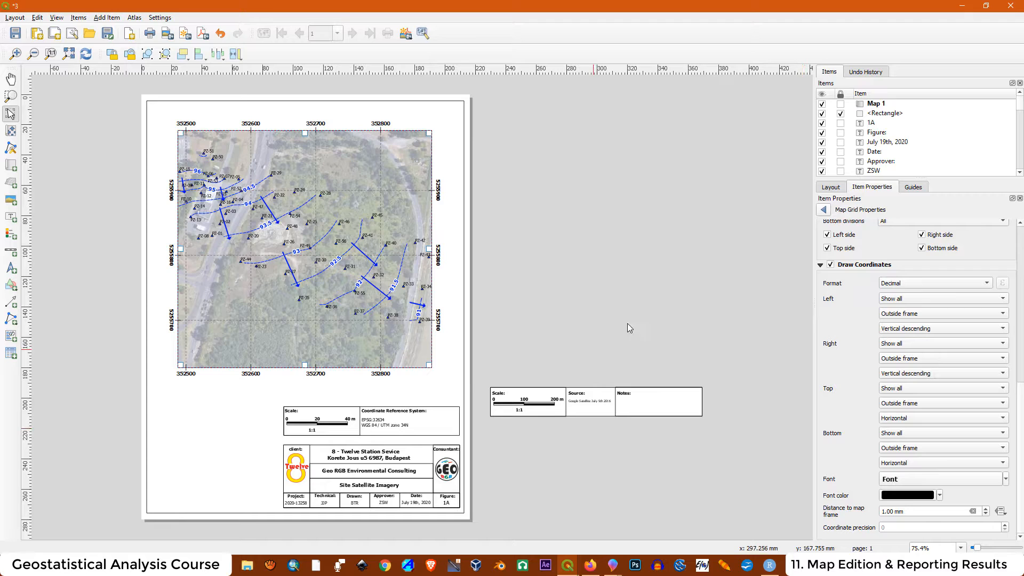
Check the coordinate labels around the map frame up close and set their font size to 8.
{"action": "key", "text": "p"}
{"action": "scroll", "coordinate": [195, 184], "scroll_direction": "up", "scroll_amount": 1}
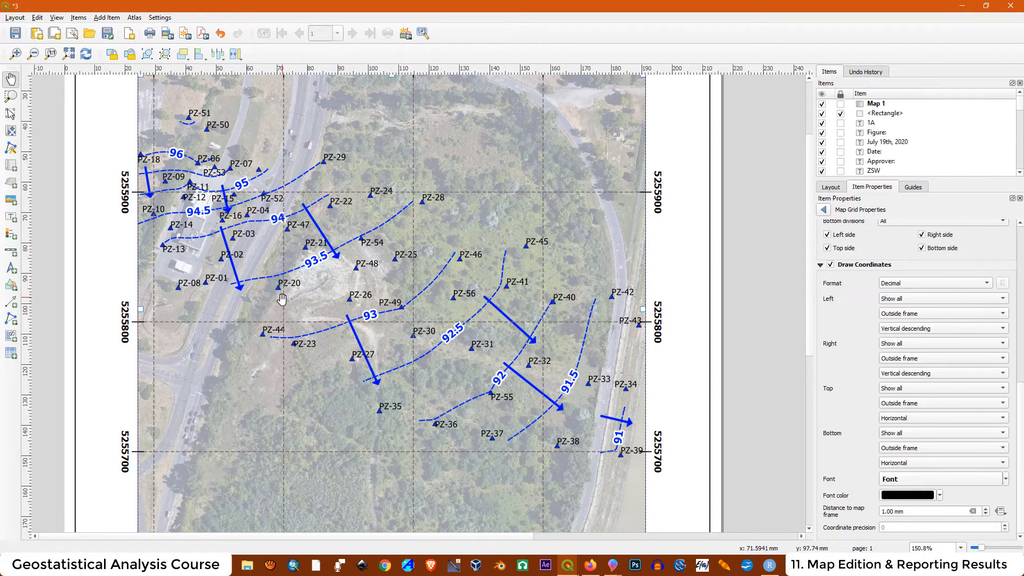
{"action": "left_click_drag", "start_coordinate": [310, 310], "coordinate": [319, 377]}
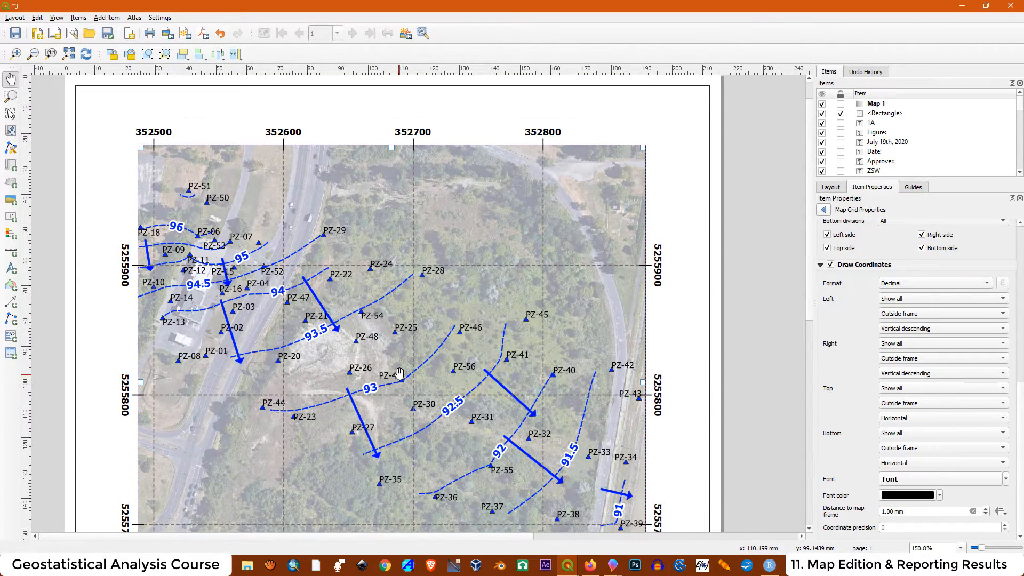
{"action": "left_click_drag", "start_coordinate": [399, 372], "coordinate": [395, 350]}
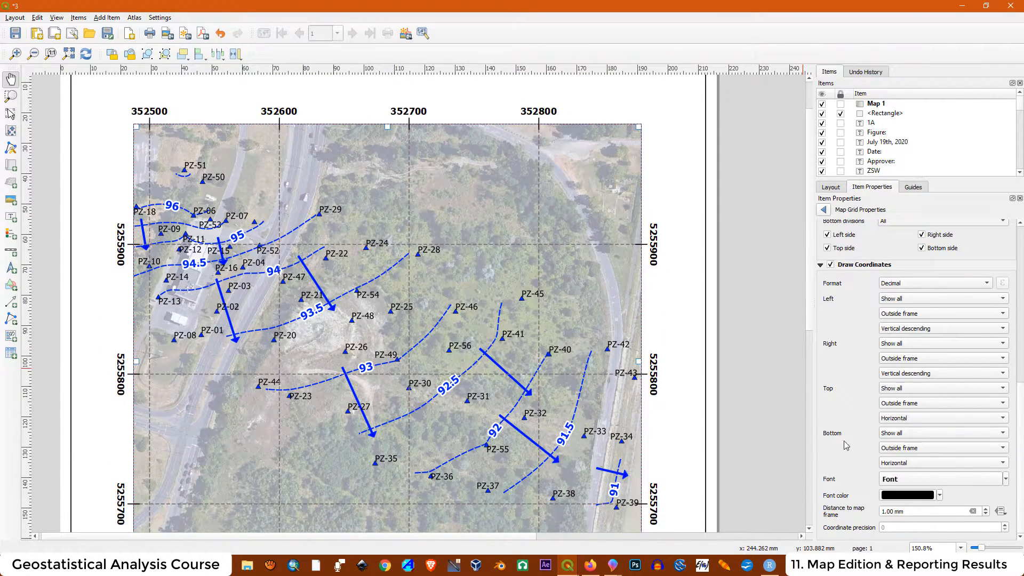
{"action": "left_click", "coordinate": [904, 485]}
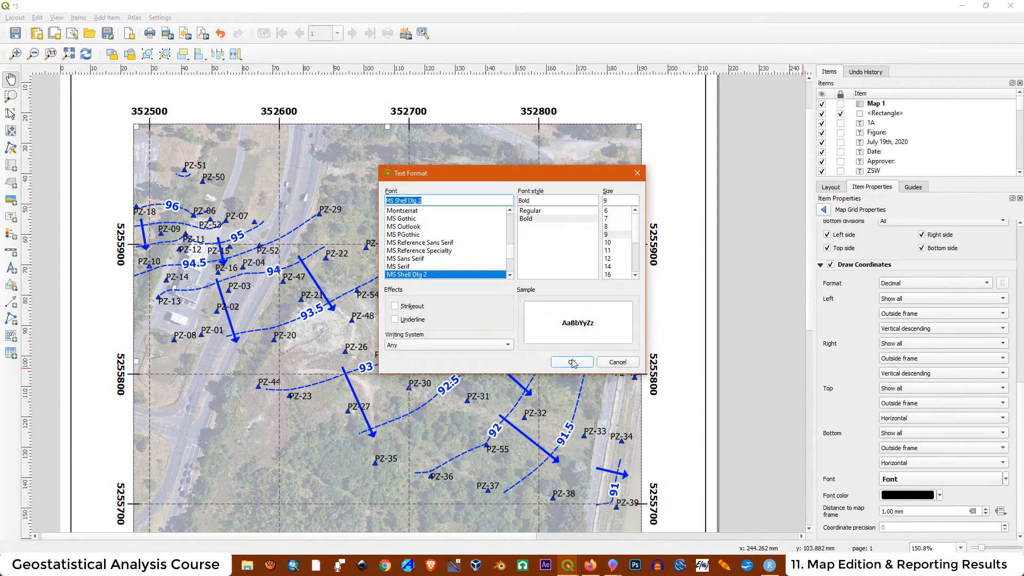
{"action": "left_click", "coordinate": [607, 226]}
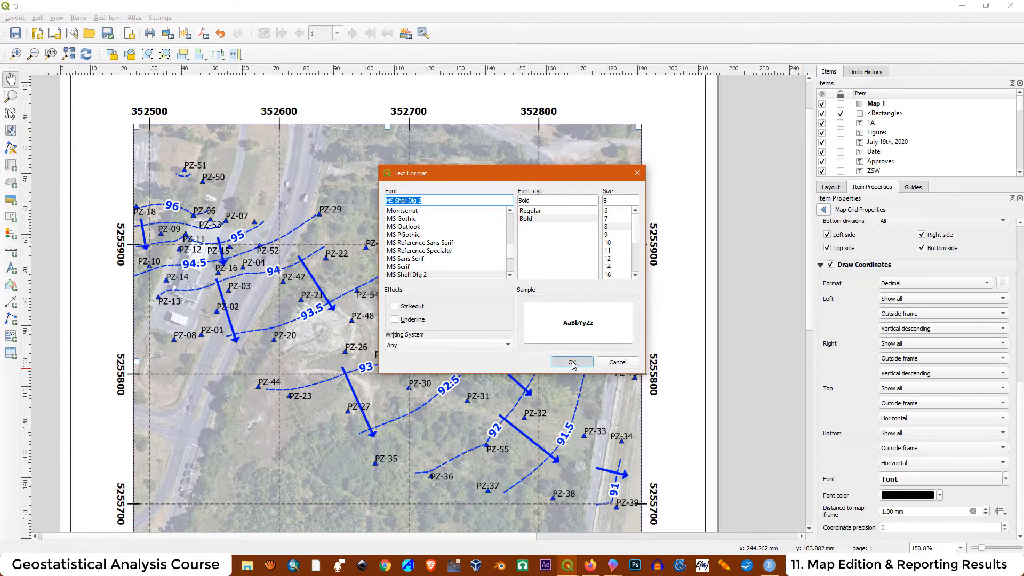
{"action": "left_click", "coordinate": [572, 362]}
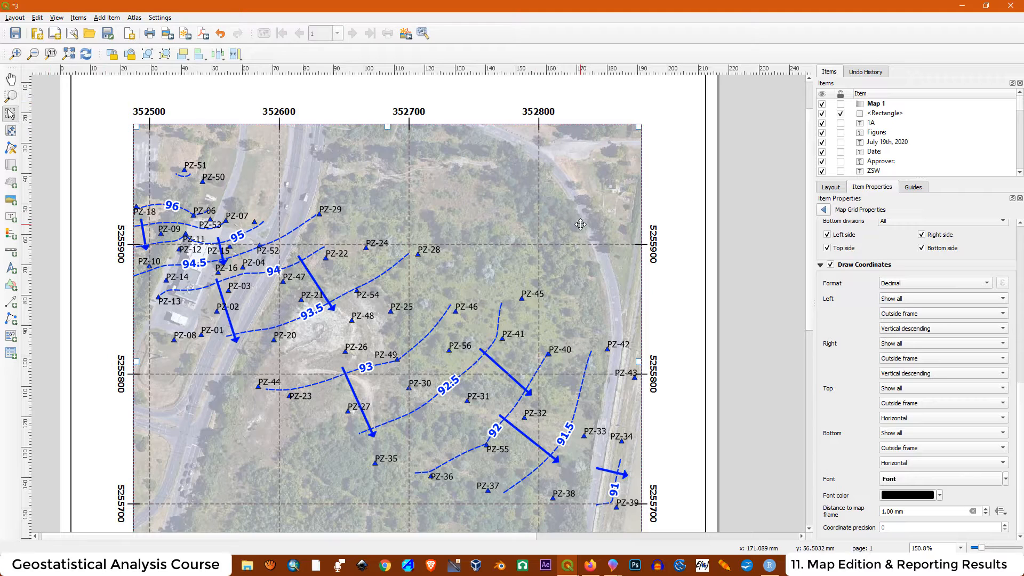
Enlarge the map frame to fill the page area above the scale block and center it within the page border.
{"action": "scroll", "coordinate": [575, 225], "scroll_direction": "down", "scroll_amount": 1}
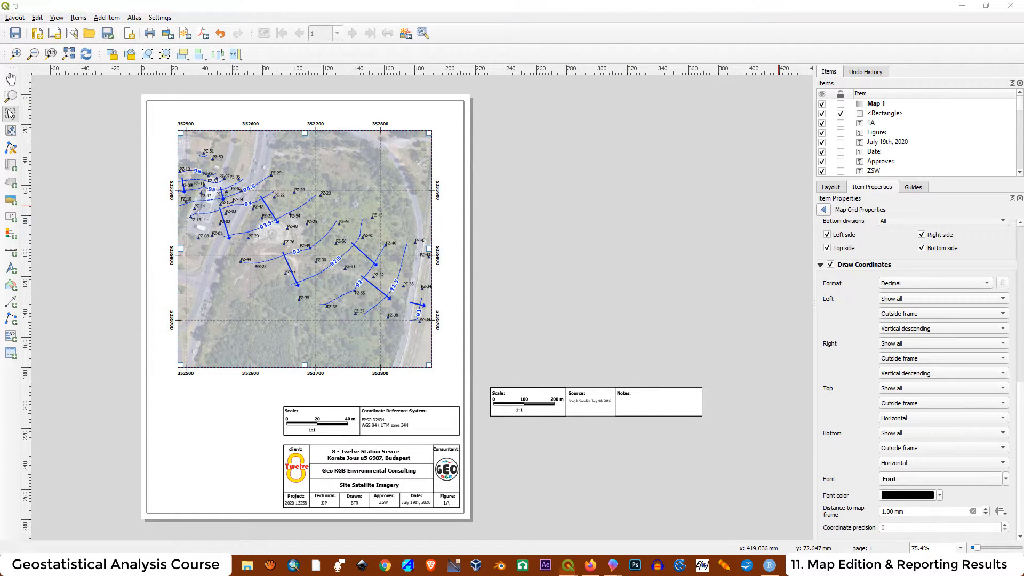
{"action": "left_click_drag", "start_coordinate": [178, 129], "coordinate": [155, 113]}
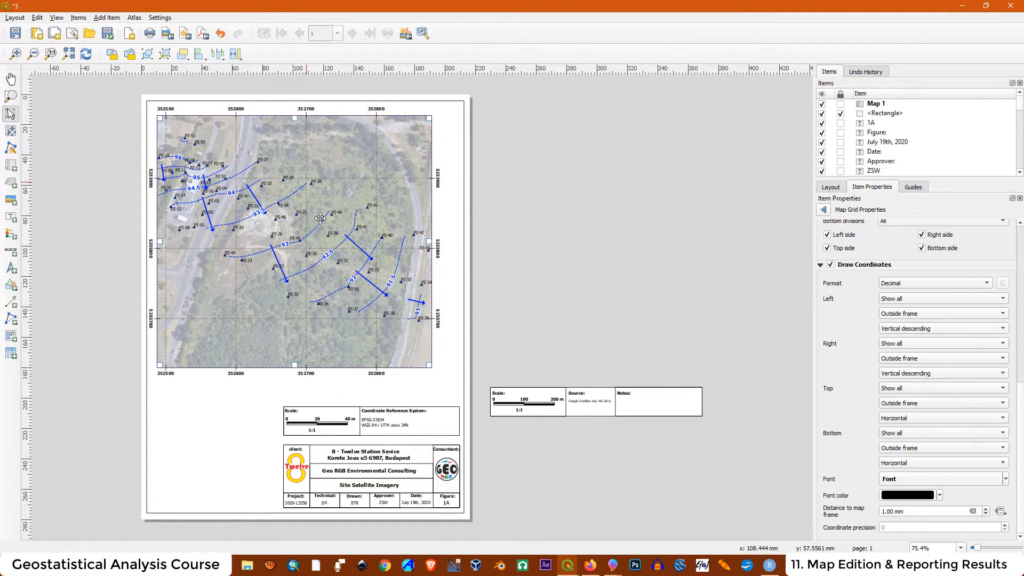
{"action": "left_click_drag", "start_coordinate": [430, 367], "coordinate": [456, 393]}
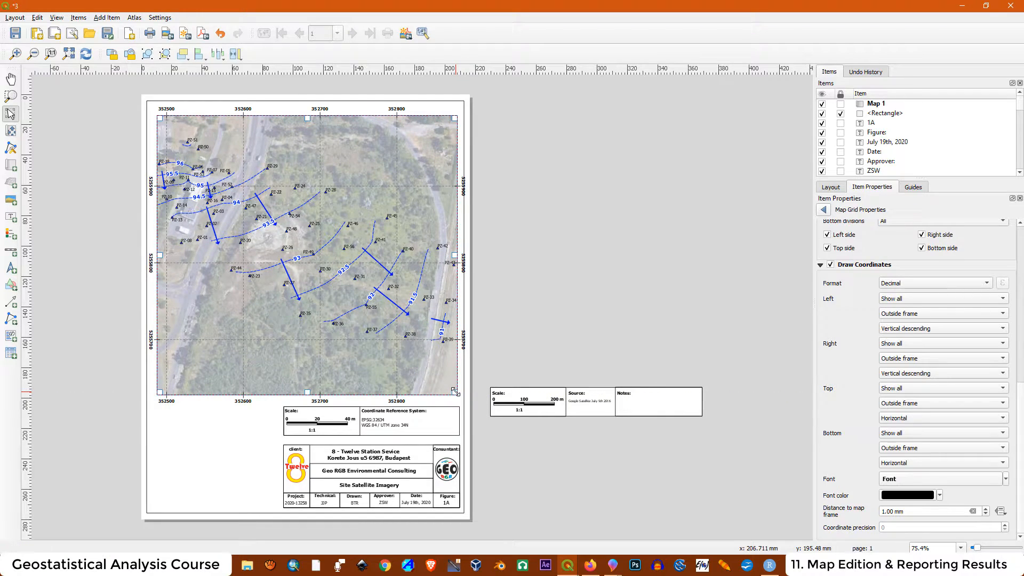
{"action": "left_click_drag", "start_coordinate": [456, 393], "coordinate": [446, 386]}
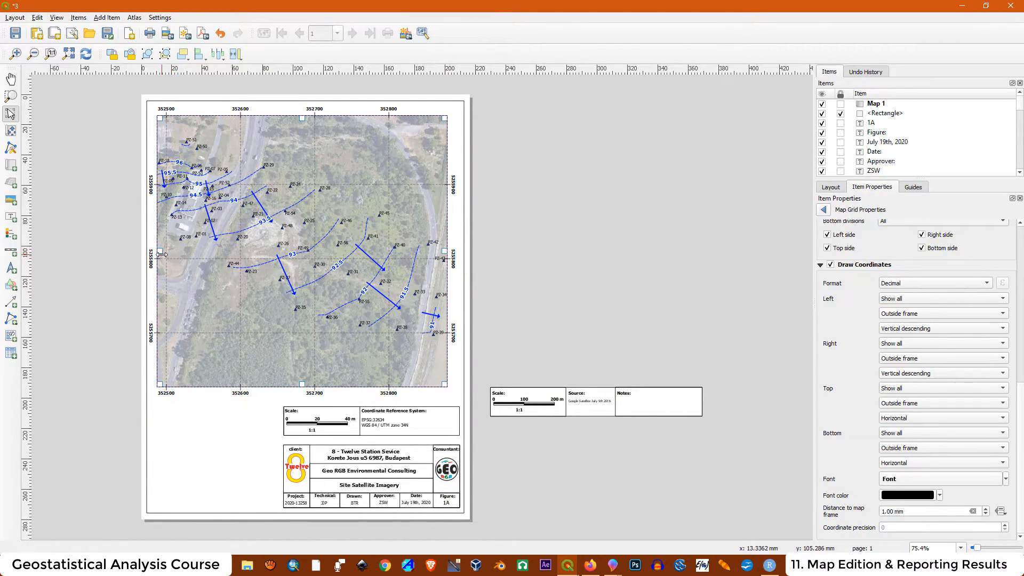
{"action": "left_click_drag", "start_coordinate": [162, 255], "coordinate": [165, 255]}
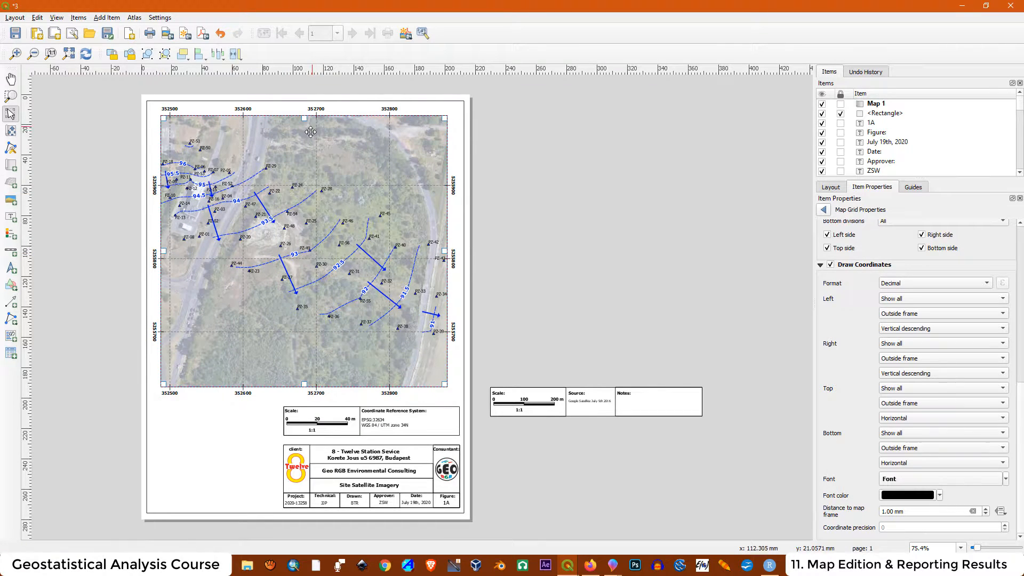
{"action": "left_click_drag", "start_coordinate": [335, 240], "coordinate": [339, 238]}
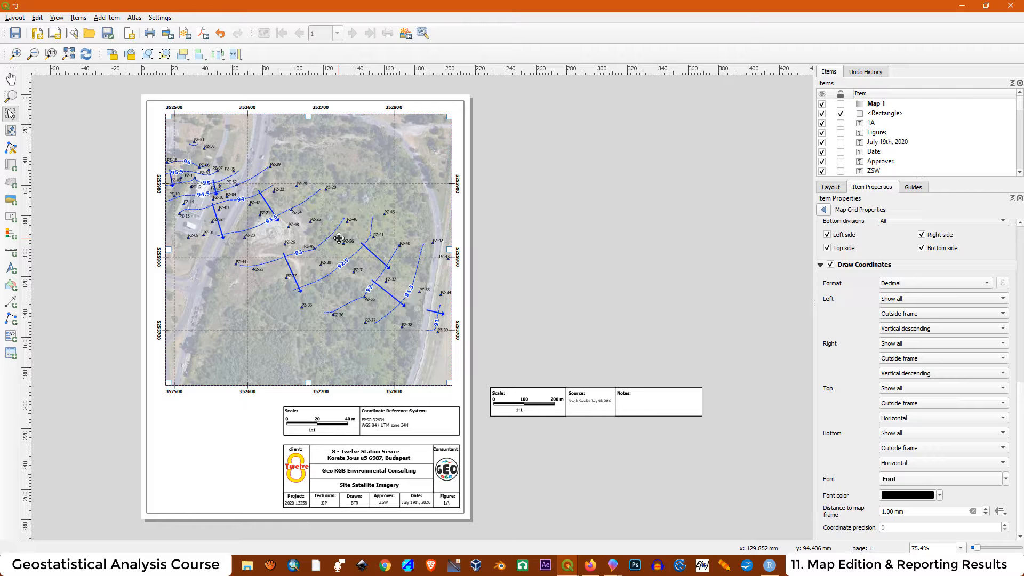
{"action": "left_click_drag", "start_coordinate": [339, 239], "coordinate": [336, 242]}
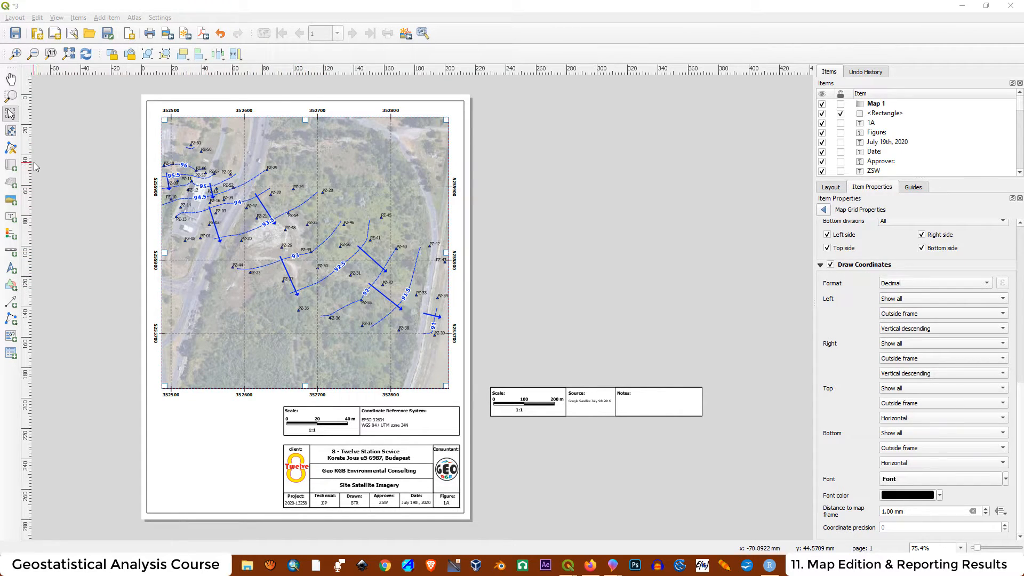
Return from the grid properties to the main map properties and set the map scale to 2500.
{"action": "left_click", "coordinate": [10, 130]}
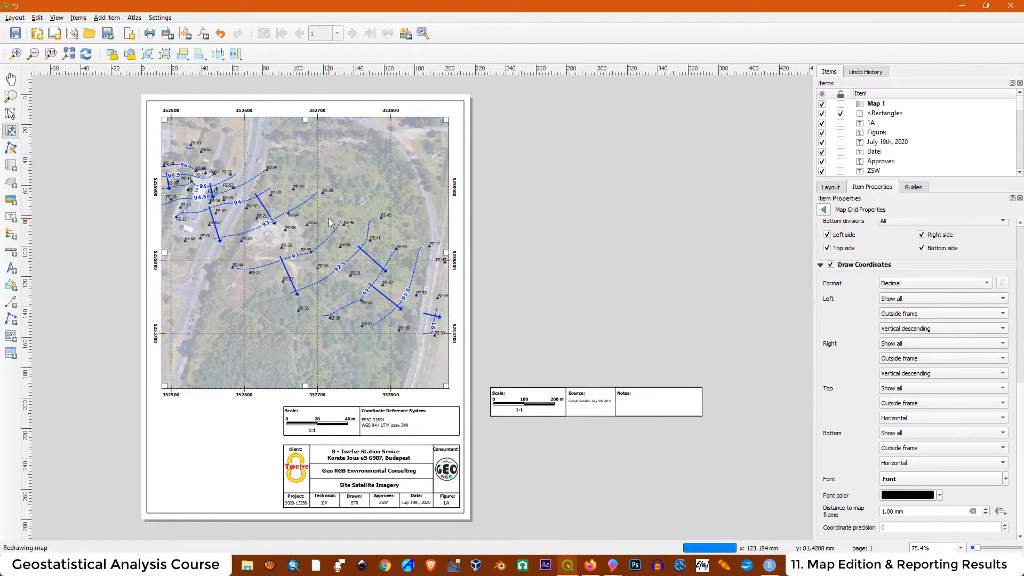
{"action": "left_click", "coordinate": [824, 211]}
{"action": "scroll", "coordinate": [905, 307], "scroll_direction": "up", "scroll_amount": 3}
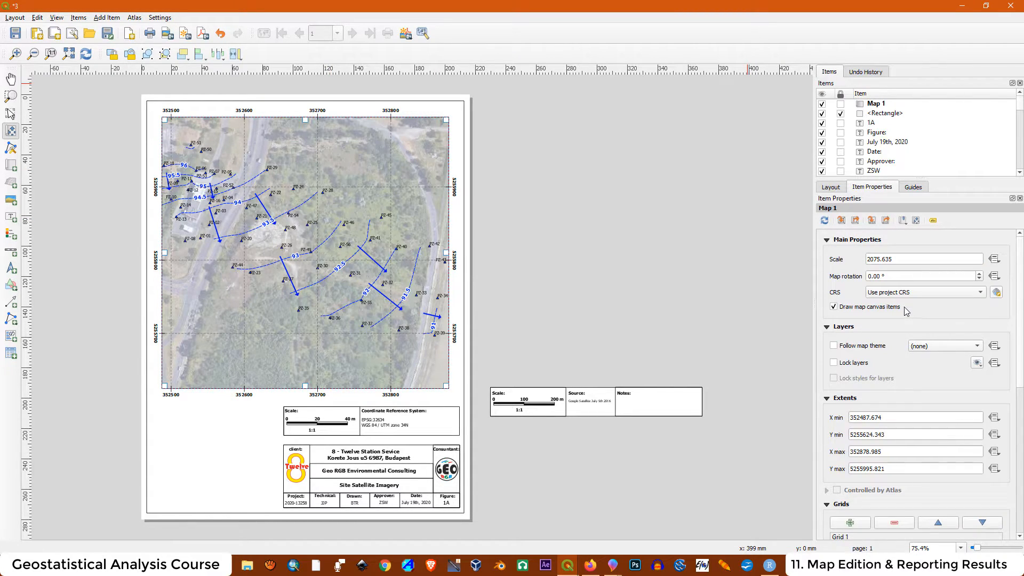
{"action": "left_click_drag", "start_coordinate": [904, 259], "coordinate": [861, 254]}
{"action": "type", "text": "25"}
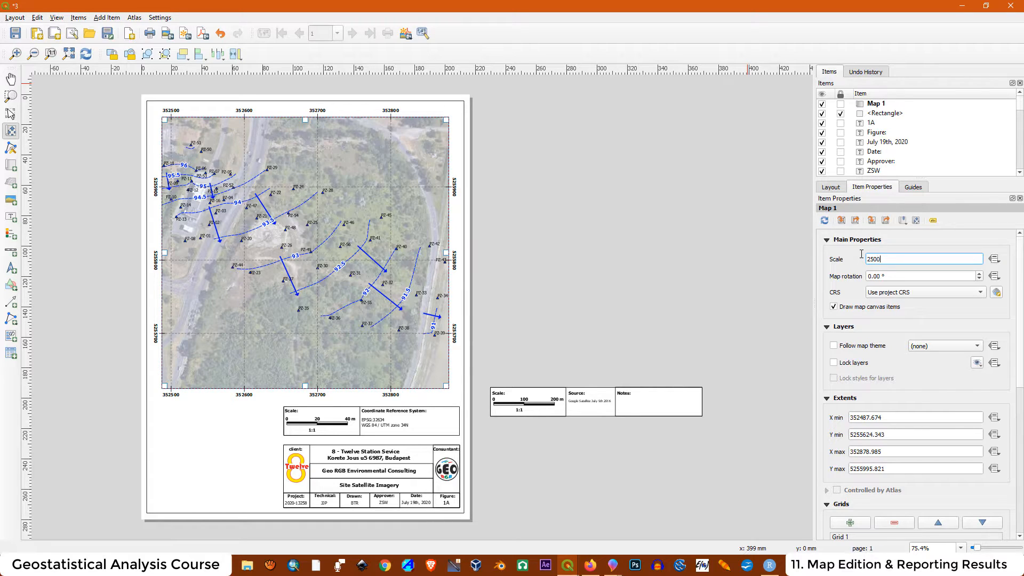
{"action": "type", "text": "00"}
{"action": "key", "text": "Return"}
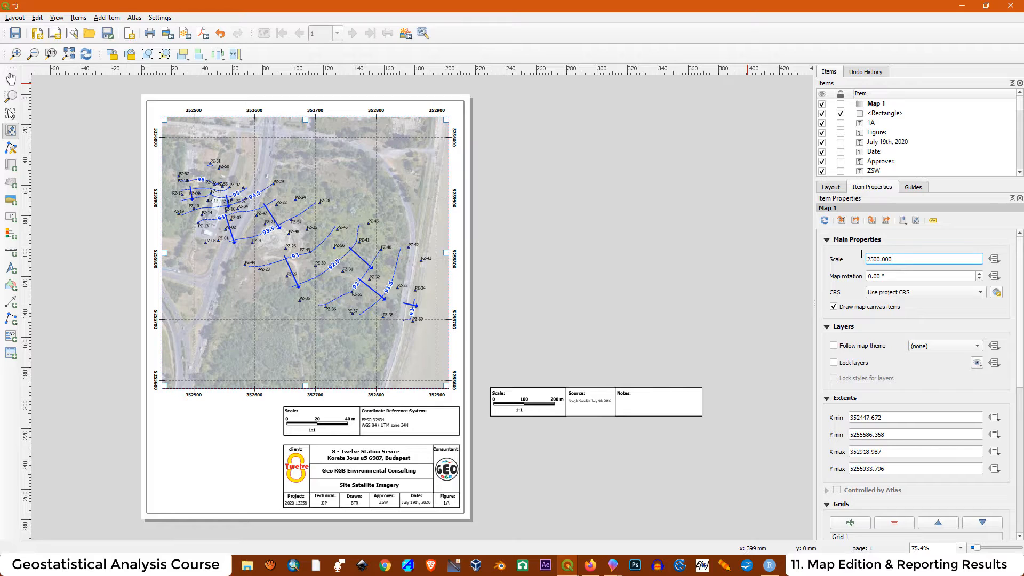
Try a map scale of 2000 and restore the scale to 2500.
{"action": "left_click_drag", "start_coordinate": [894, 260], "coordinate": [848, 257]}
{"action": "type", "text": "2"}
{"action": "key", "text": "Return"}
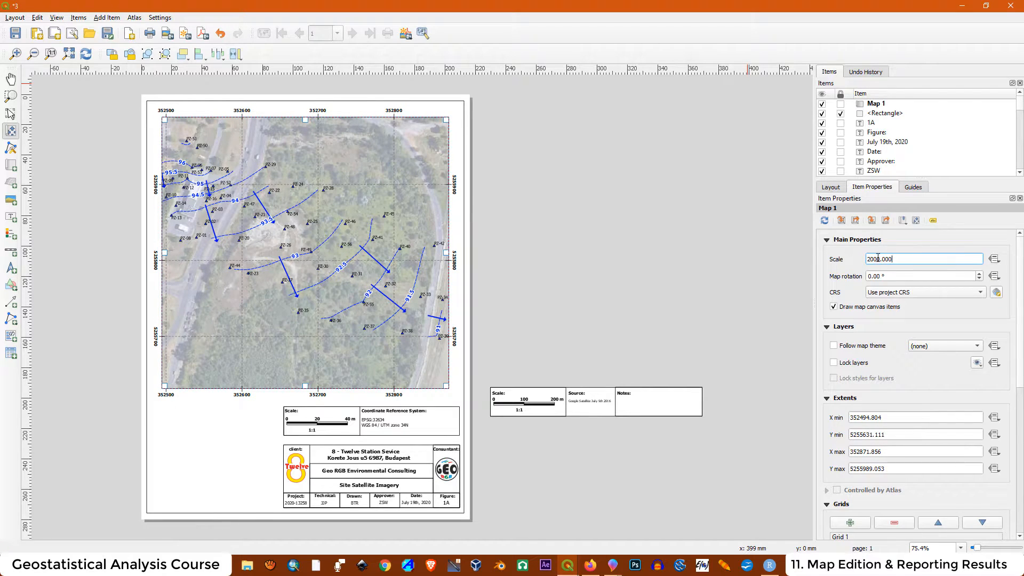
{"action": "left_click_drag", "start_coordinate": [901, 259], "coordinate": [863, 255]}
{"action": "type", "text": "2500"}
{"action": "key", "text": "Return"}
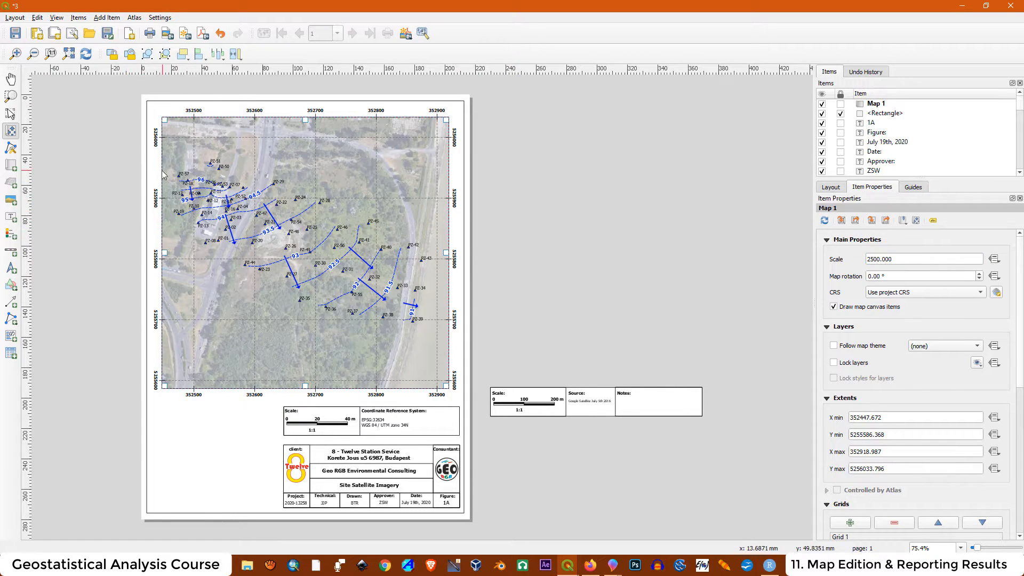
Examine the well labels, contour lines and flow arrows on the map up close.
{"action": "left_click", "coordinate": [10, 79]}
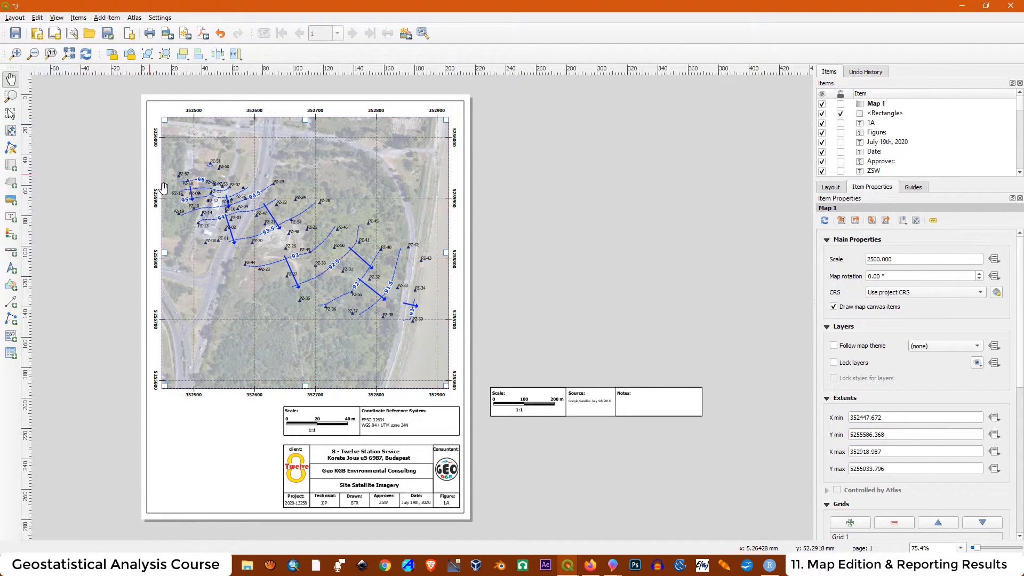
{"action": "scroll", "coordinate": [188, 195], "scroll_direction": "up", "scroll_amount": 1}
{"action": "scroll", "coordinate": [333, 181], "scroll_direction": "up", "scroll_amount": 1}
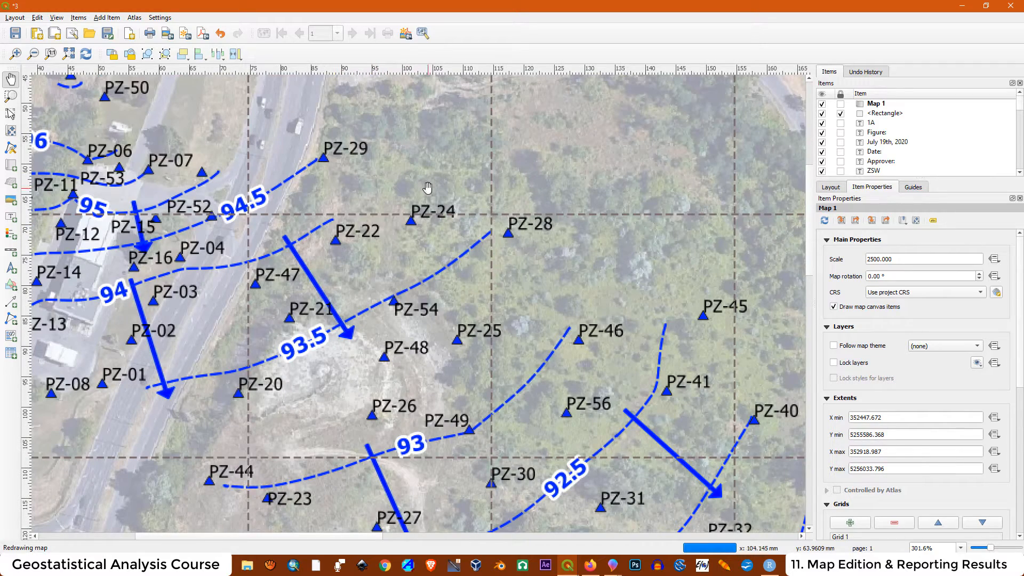
{"action": "scroll", "coordinate": [447, 188], "scroll_direction": "down", "scroll_amount": 1}
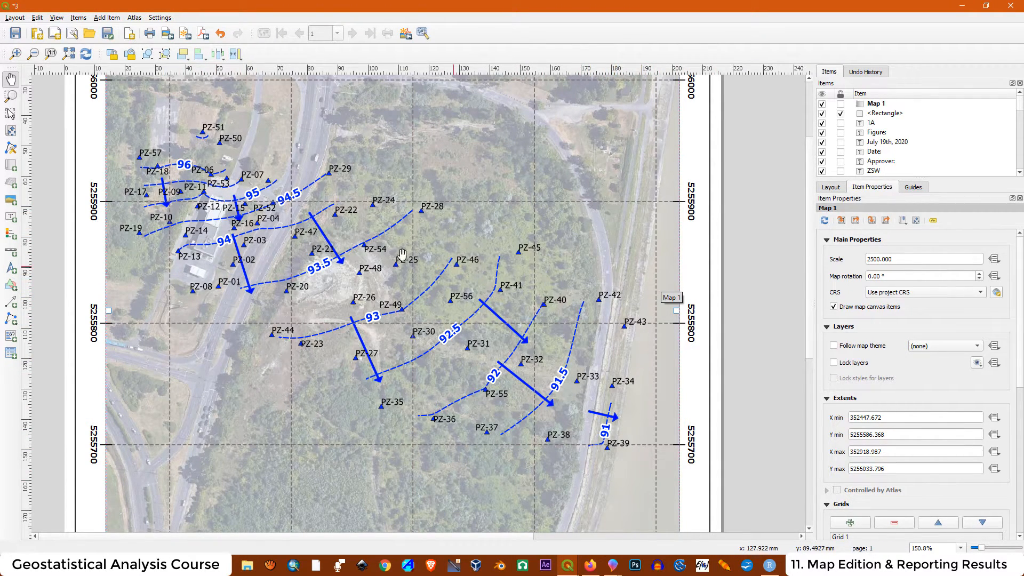
{"action": "scroll", "coordinate": [379, 203], "scroll_direction": "up", "scroll_amount": 1}
{"action": "scroll", "coordinate": [507, 280], "scroll_direction": "down", "scroll_amount": 1}
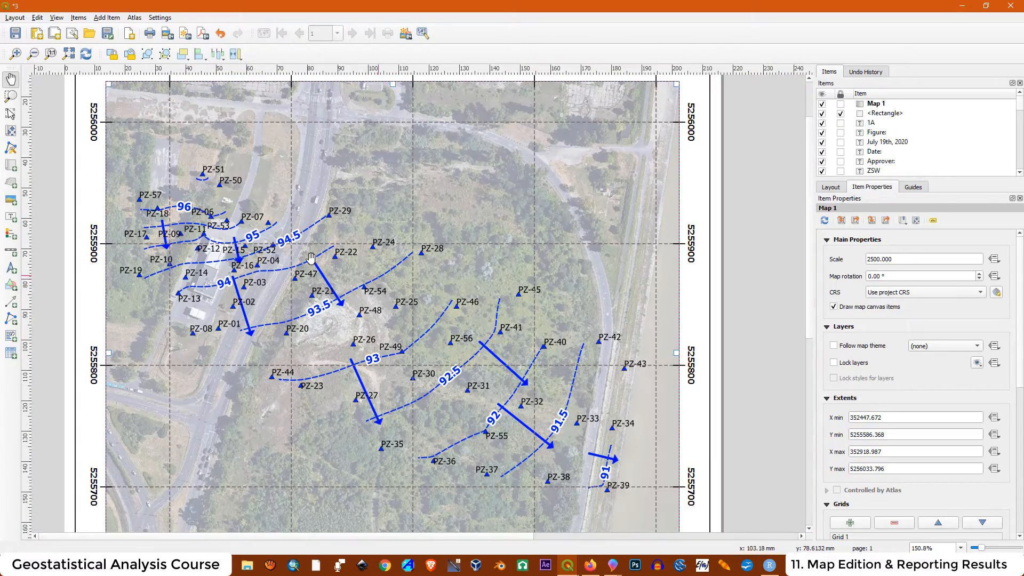
{"action": "scroll", "coordinate": [157, 223], "scroll_direction": "up", "scroll_amount": 1}
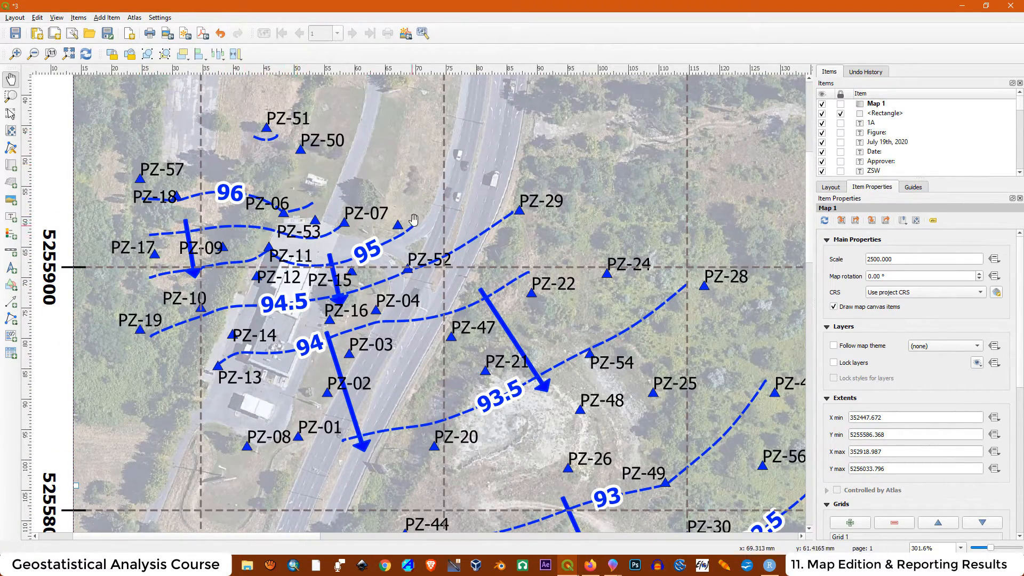
{"action": "scroll", "coordinate": [480, 213], "scroll_direction": "down", "scroll_amount": 1}
{"action": "scroll", "coordinate": [507, 211], "scroll_direction": "down", "scroll_amount": 1}
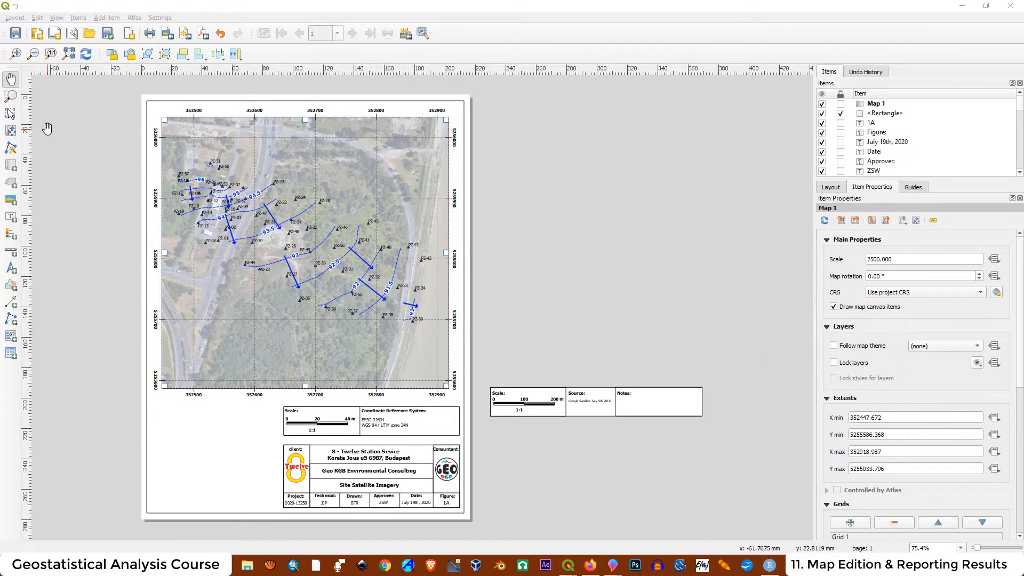
Delete the 1:1 numeric scale from the scale block beneath the map.
{"action": "left_click", "coordinate": [10, 113]}
{"action": "scroll", "coordinate": [282, 424], "scroll_direction": "up", "scroll_amount": 1}
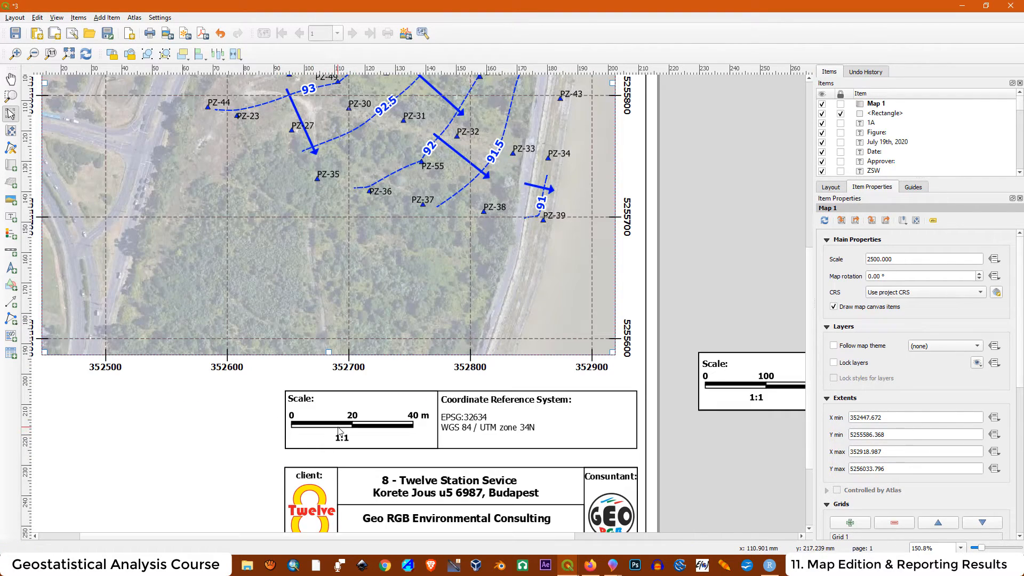
{"action": "left_click", "coordinate": [340, 433]}
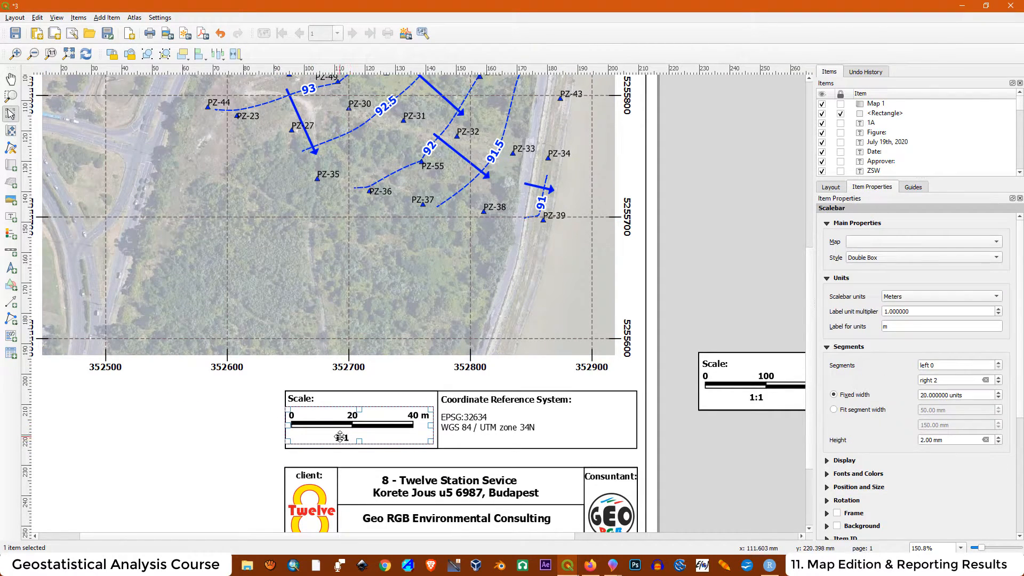
{"action": "key", "text": "Delete"}
Link the remaining double-box scale bar in the scale block to Map 1.
{"action": "left_click", "coordinate": [359, 422]}
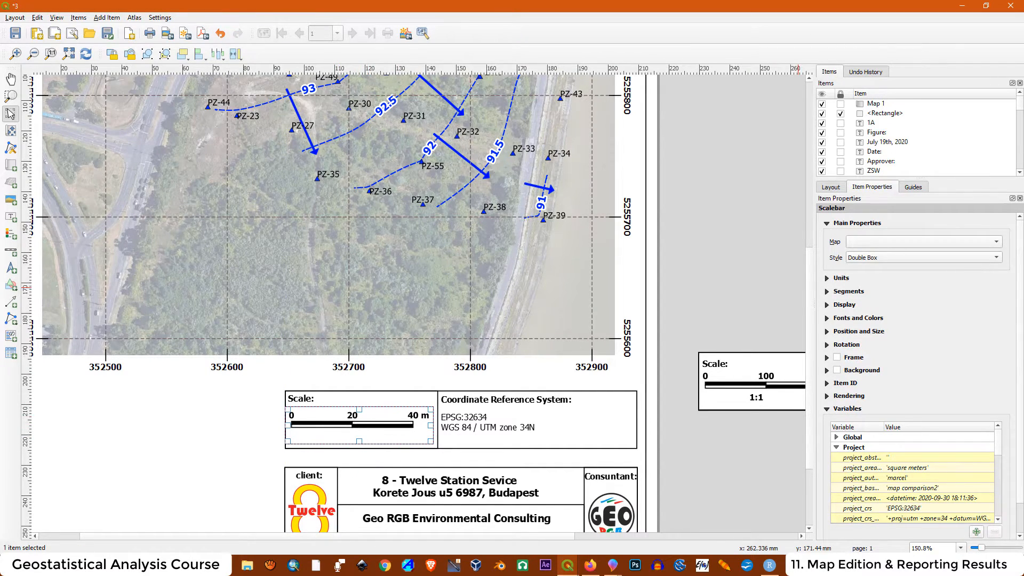
{"action": "left_click_drag", "start_coordinate": [1019, 105], "coordinate": [1020, 161]}
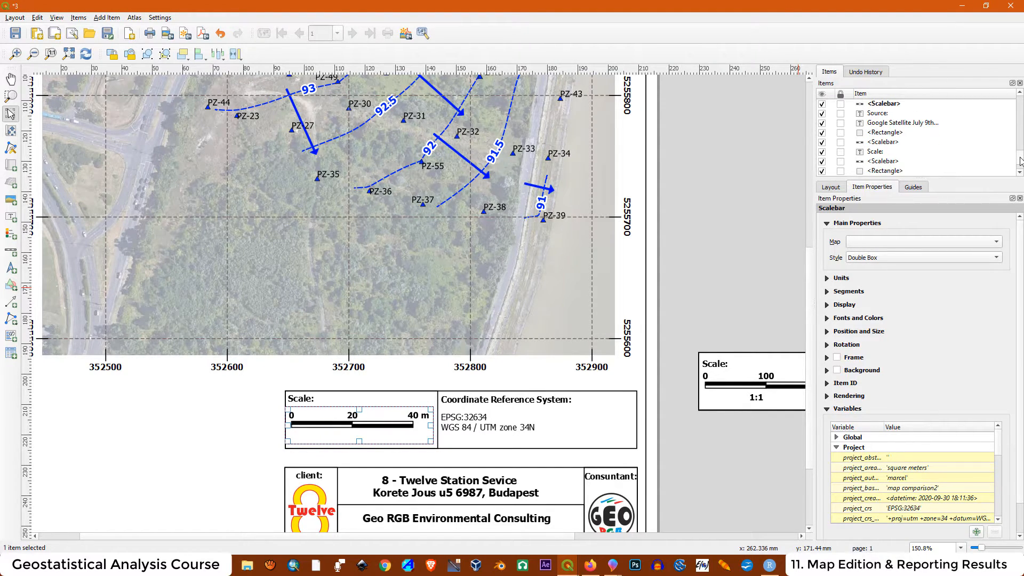
{"action": "left_click", "coordinate": [822, 104]}
{"action": "left_click", "coordinate": [823, 104]}
{"action": "left_click", "coordinate": [877, 105]}
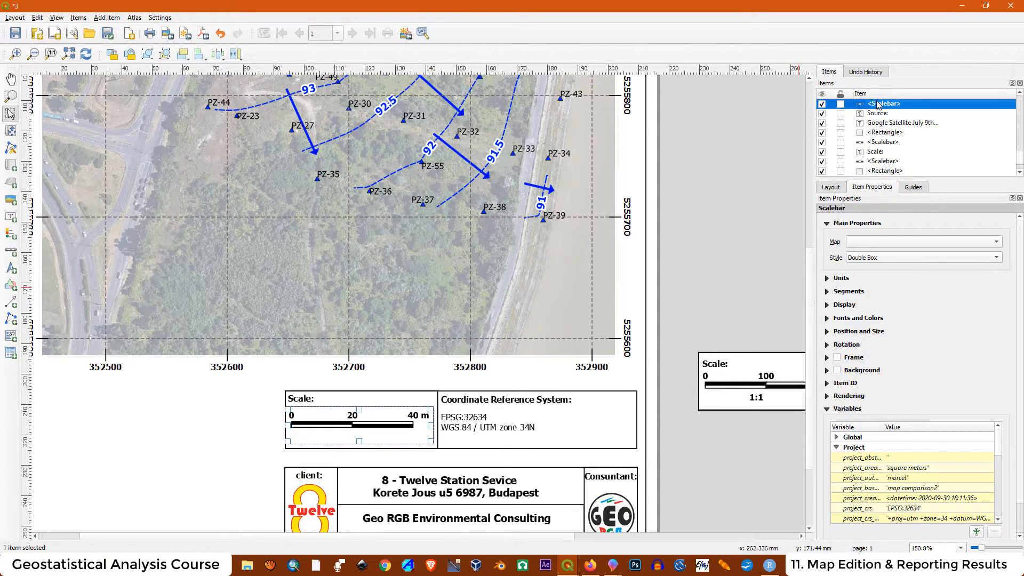
{"action": "left_click", "coordinate": [896, 244]}
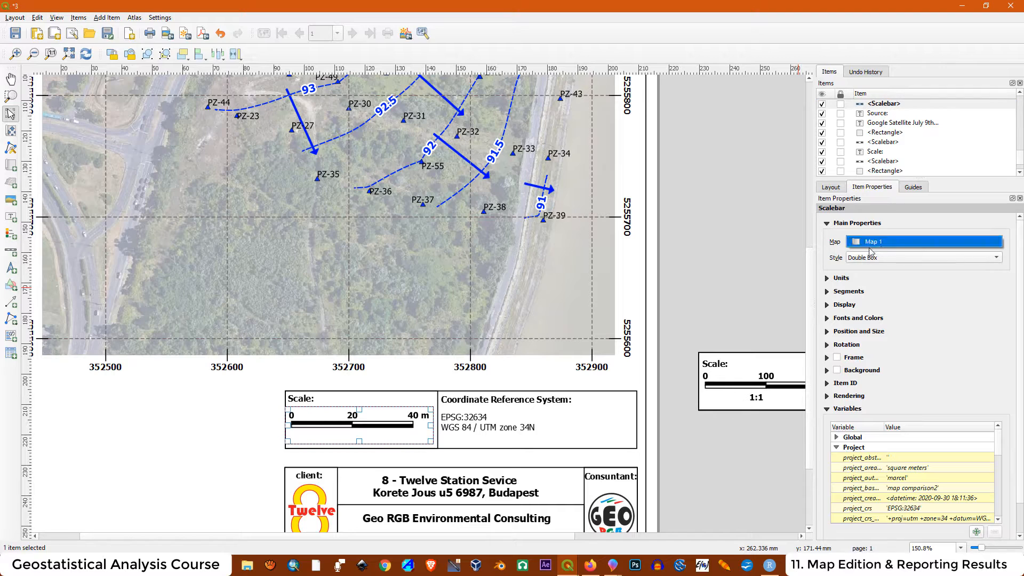
{"action": "left_click", "coordinate": [870, 244]}
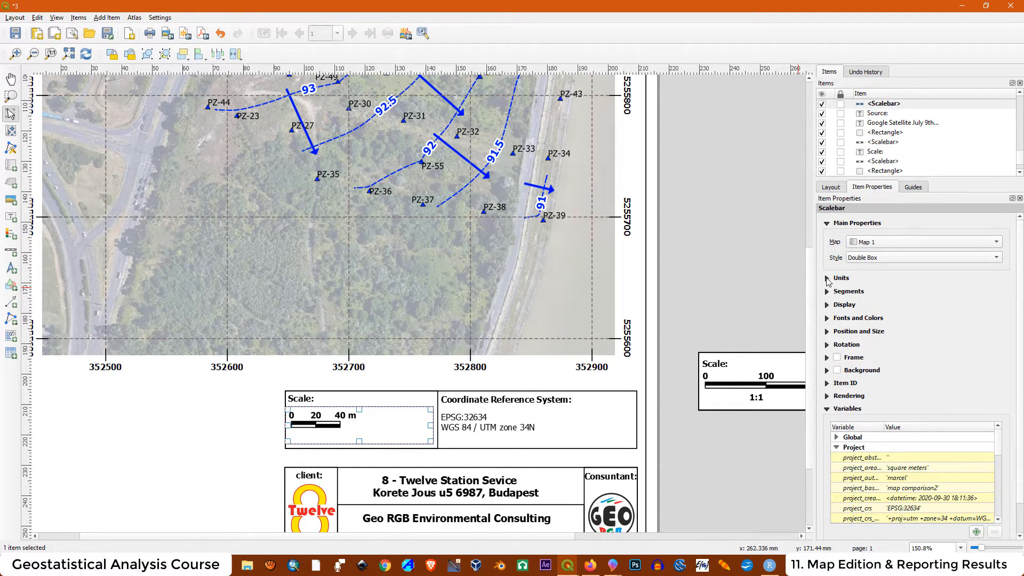
Set the fixed segment width of the scale bar to 50 units.
{"action": "left_click", "coordinate": [828, 278]}
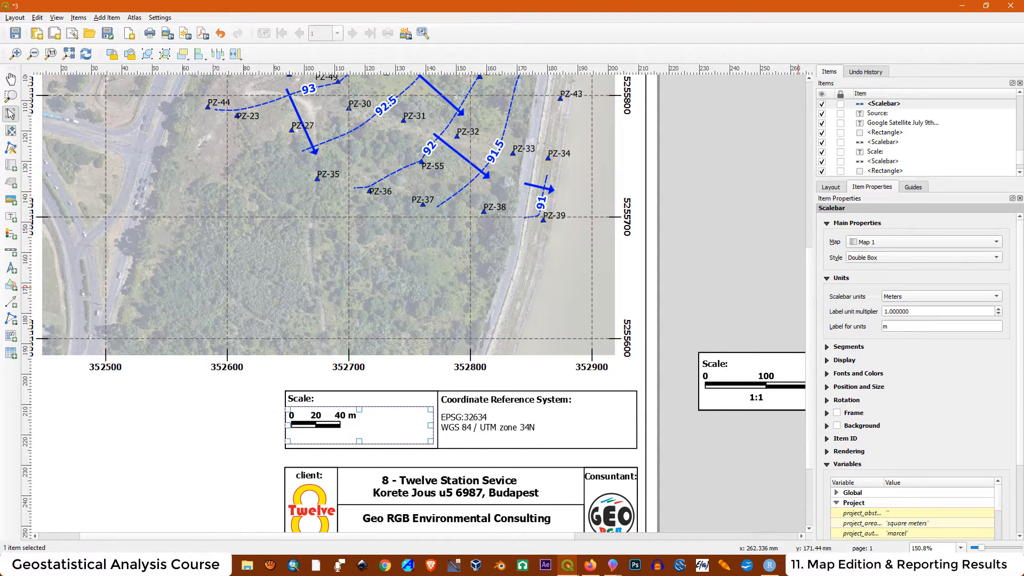
{"action": "left_click", "coordinate": [827, 347]}
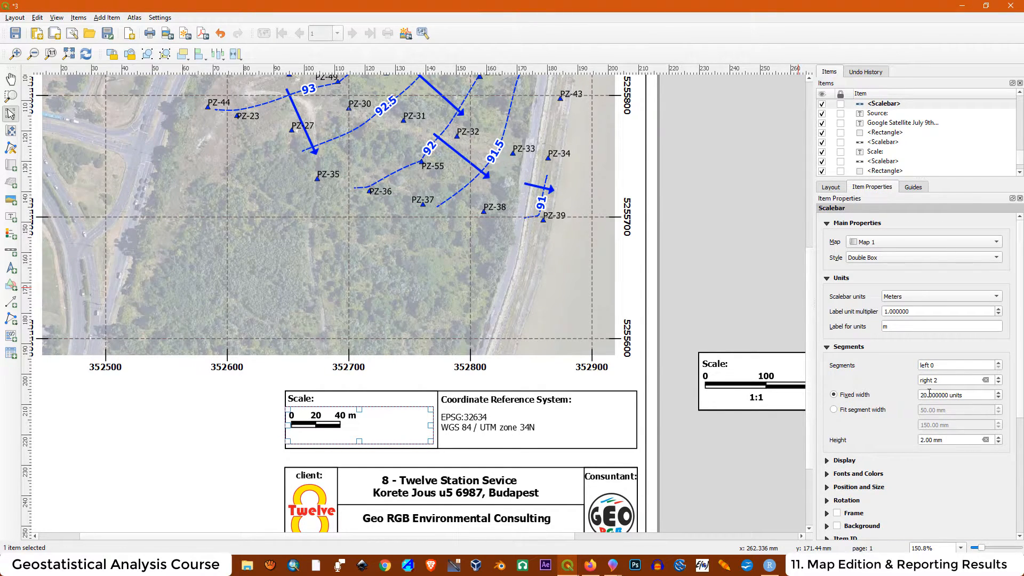
{"action": "left_click_drag", "start_coordinate": [950, 394], "coordinate": [913, 396]}
{"action": "type", "text": "50"}
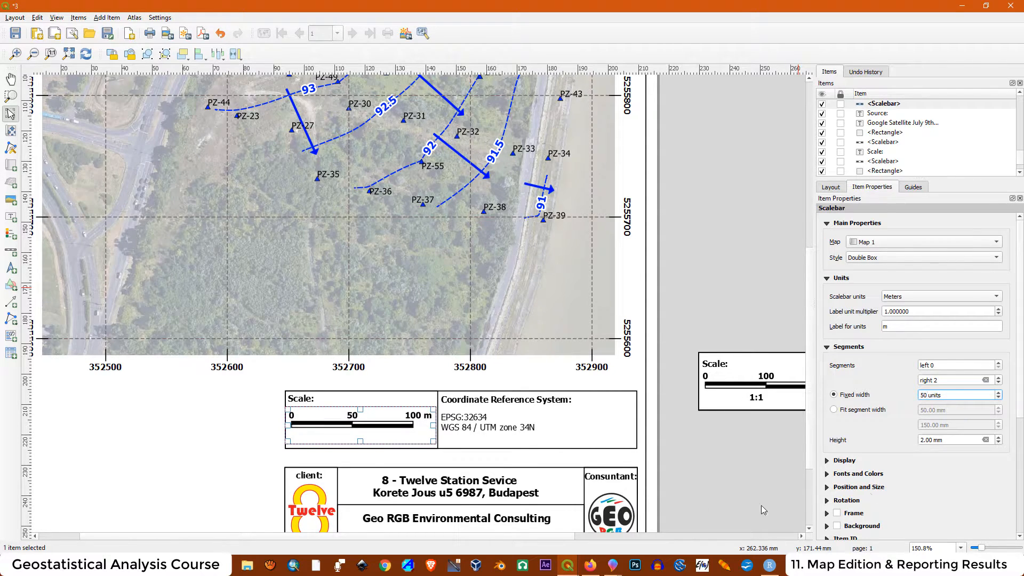
{"action": "scroll", "coordinate": [320, 429], "scroll_direction": "up", "scroll_amount": 1}
{"action": "left_click_drag", "start_coordinate": [400, 420], "coordinate": [397, 419]}
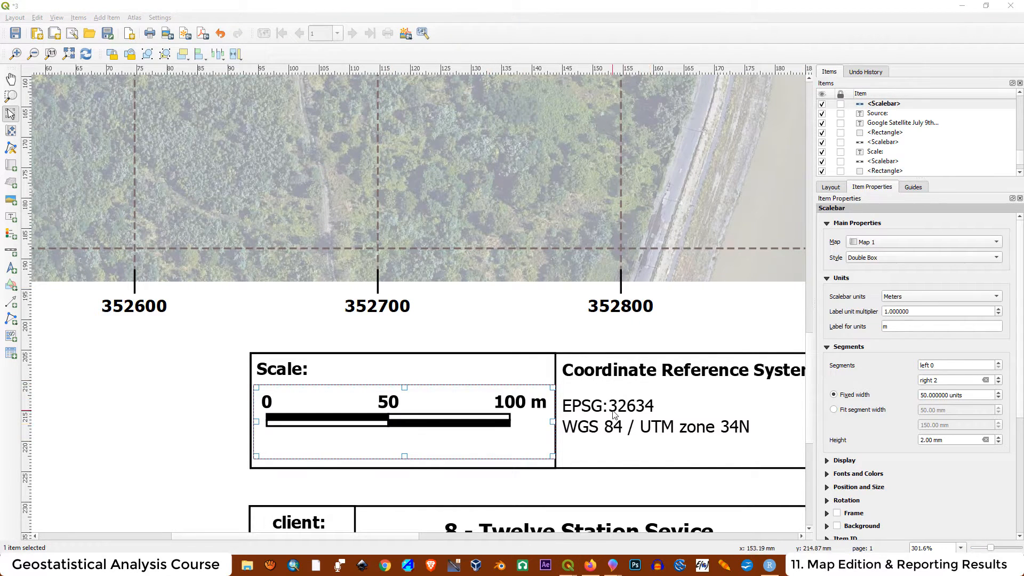
Change the "Site Satellite Imagery" title in the title block to "Groundwater Flow Map" and widen its text box.
{"action": "scroll", "coordinate": [573, 368], "scroll_direction": "down", "scroll_amount": 1}
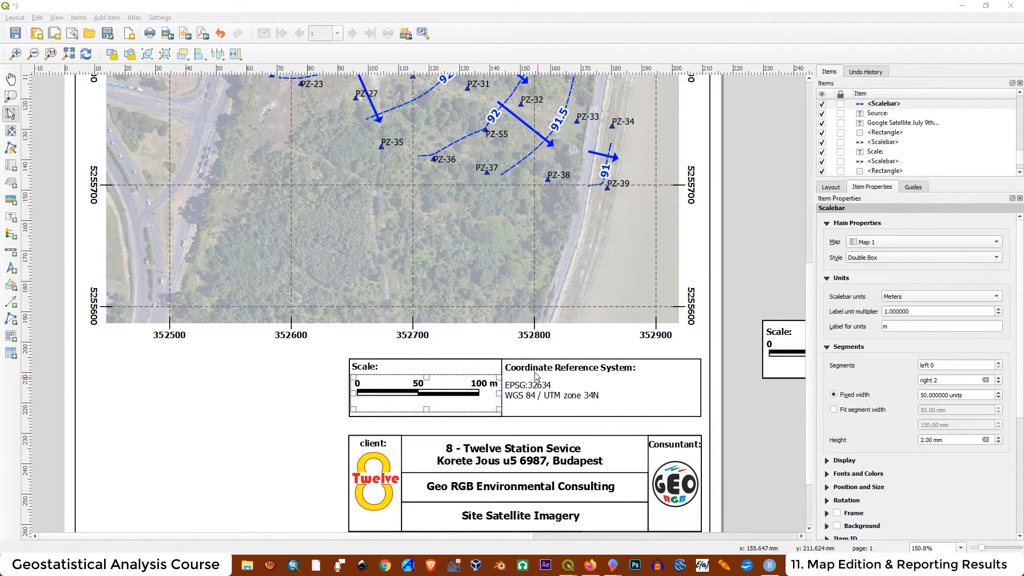
{"action": "scroll", "coordinate": [541, 347], "scroll_direction": "down", "scroll_amount": 1}
{"action": "scroll", "coordinate": [541, 348], "scroll_direction": "up", "scroll_amount": 1}
{"action": "scroll", "coordinate": [665, 294], "scroll_direction": "down", "scroll_amount": 1}
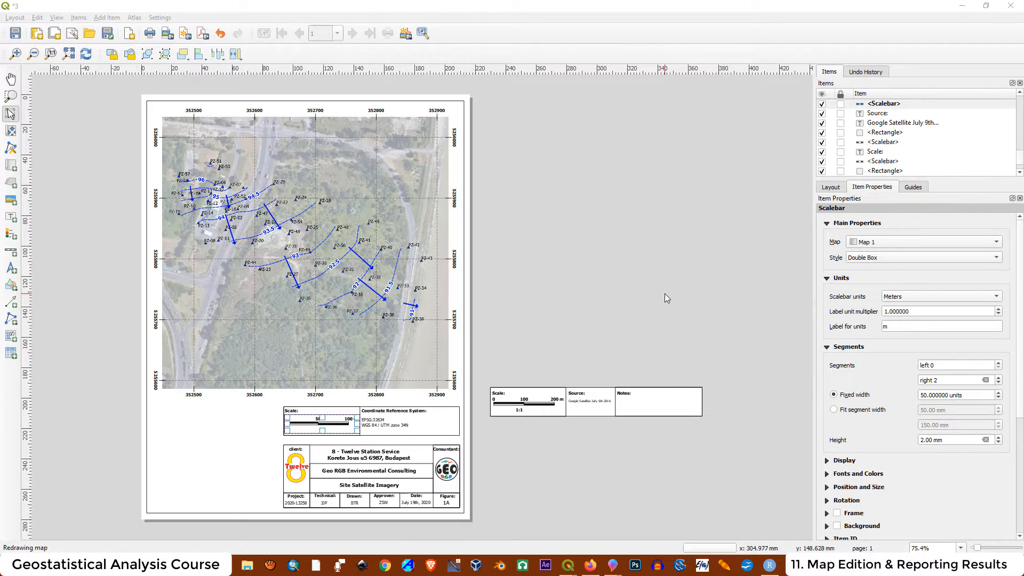
{"action": "scroll", "coordinate": [323, 505], "scroll_direction": "up", "scroll_amount": 2}
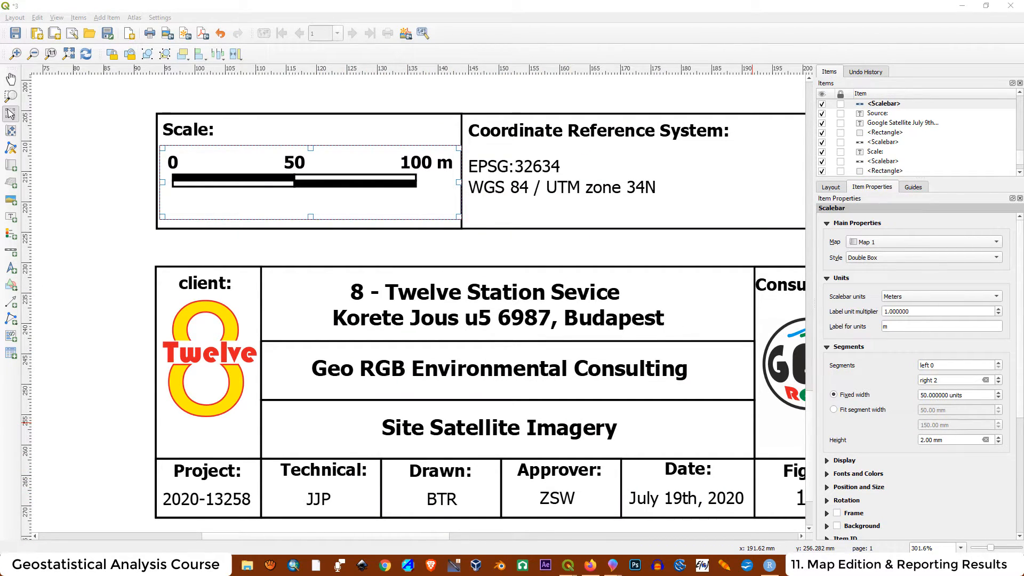
{"action": "left_click", "coordinate": [563, 428]}
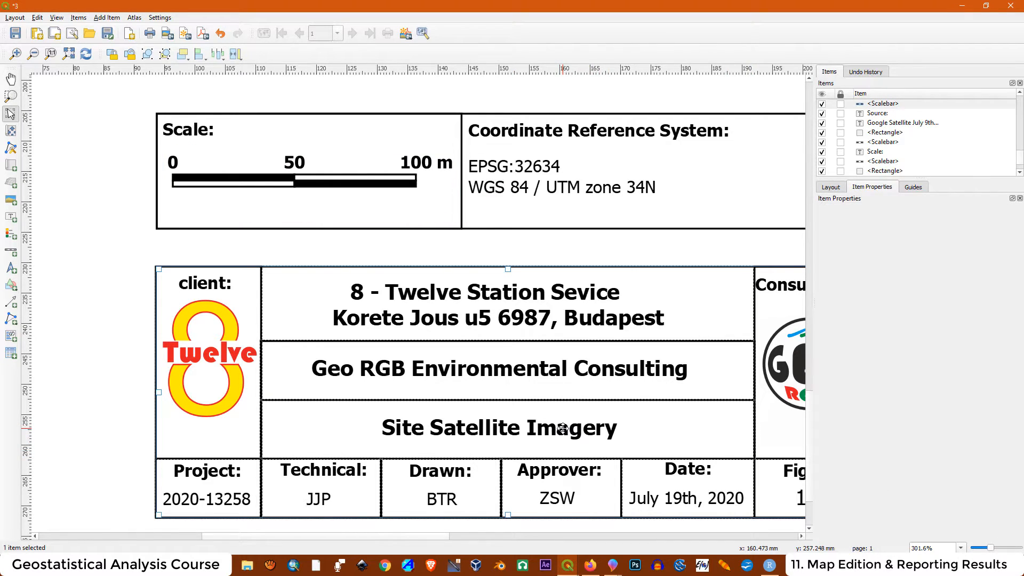
{"action": "left_click_drag", "start_coordinate": [1020, 157], "coordinate": [1023, 124]}
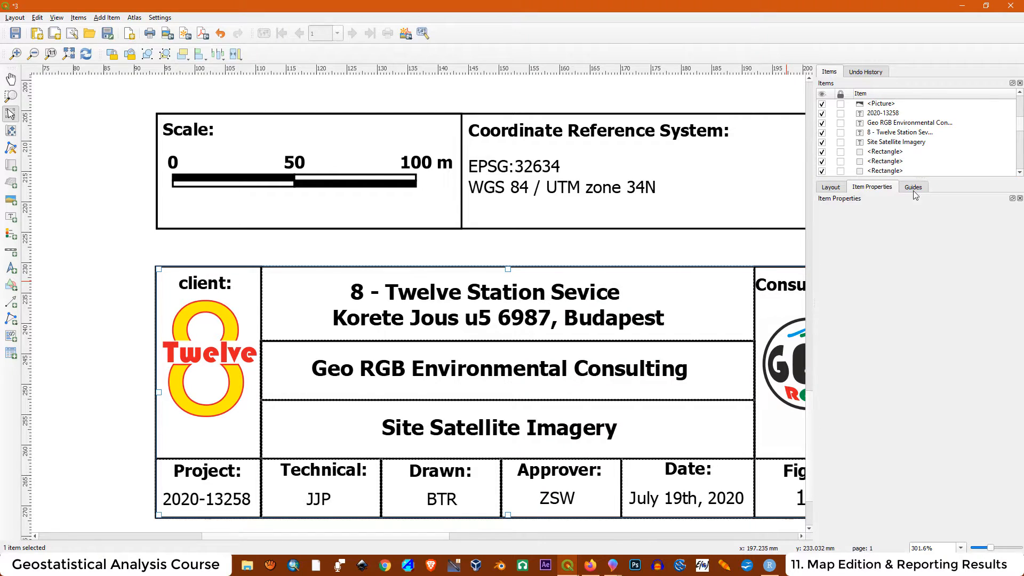
{"action": "left_click", "coordinate": [887, 143]}
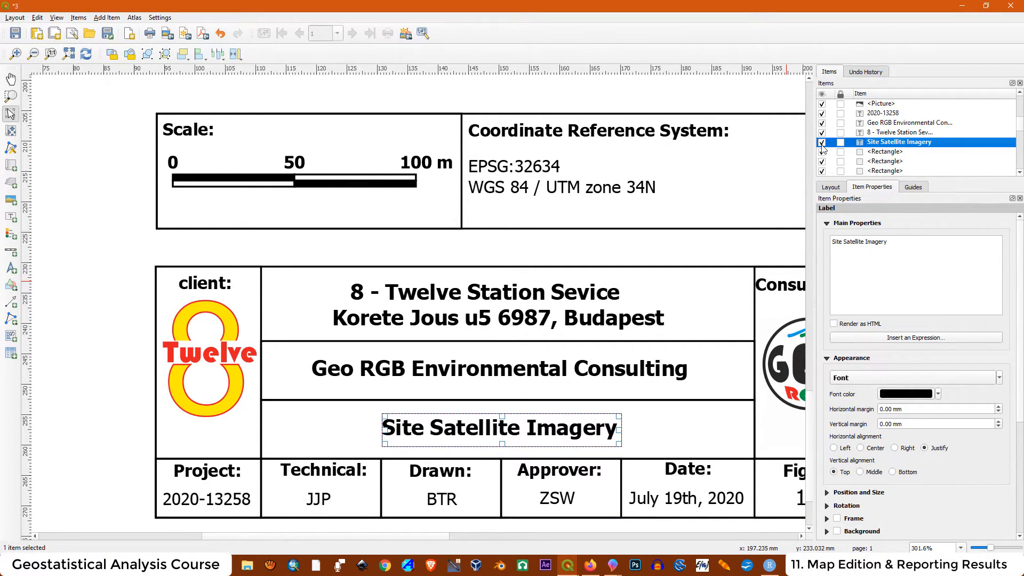
{"action": "left_click_drag", "start_coordinate": [894, 240], "coordinate": [825, 241]}
{"action": "type", "text": "Groundwater Flow Map"}
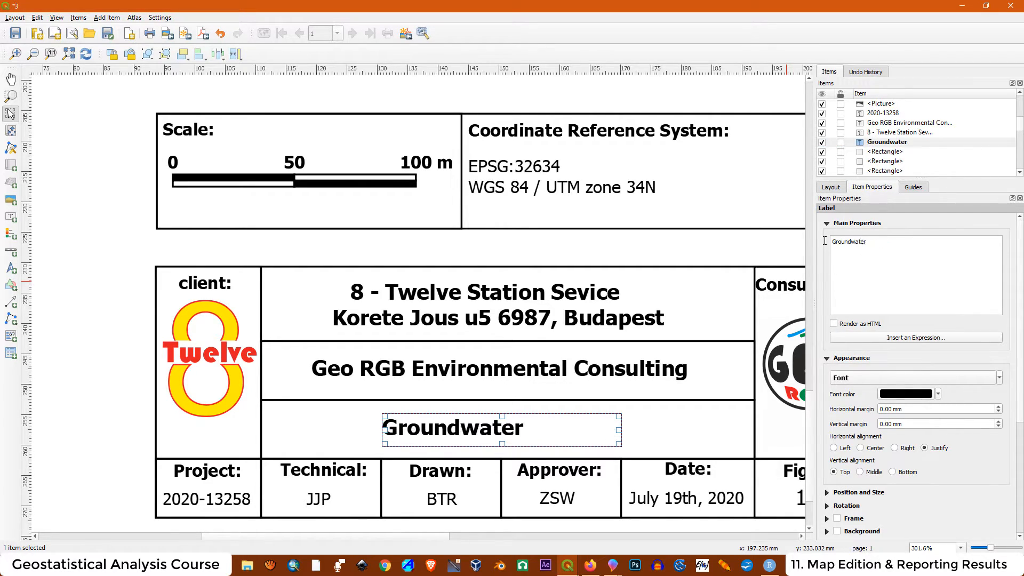
{"action": "left_click_drag", "start_coordinate": [620, 438], "coordinate": [713, 439]}
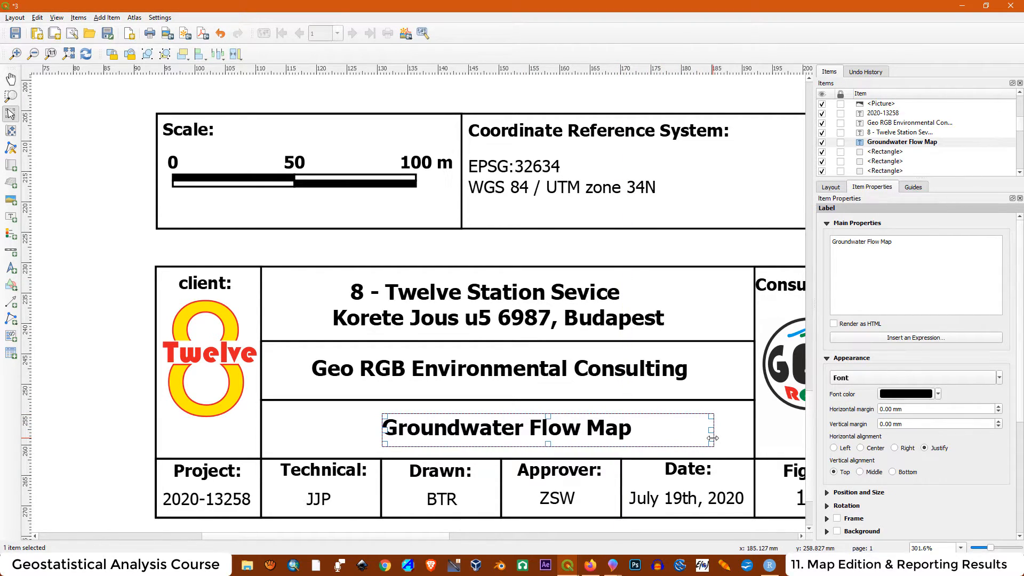
{"action": "left_click", "coordinate": [123, 363]}
Add a legend in the empty area beside the scale block and limit it to items inside the linked map.
{"action": "key", "text": "ctrl+minus"}
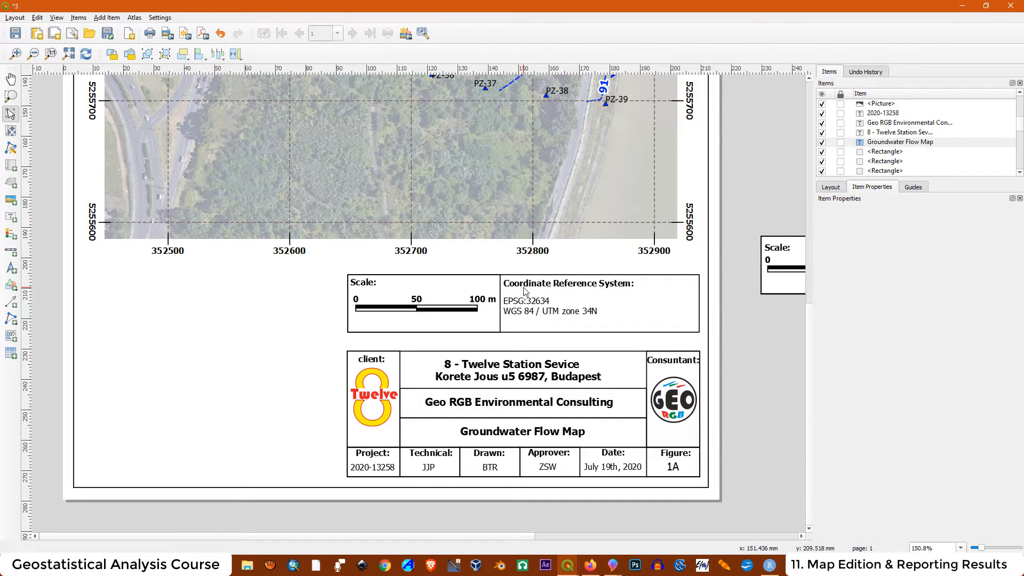
{"action": "key", "text": "ctrl+minus"}
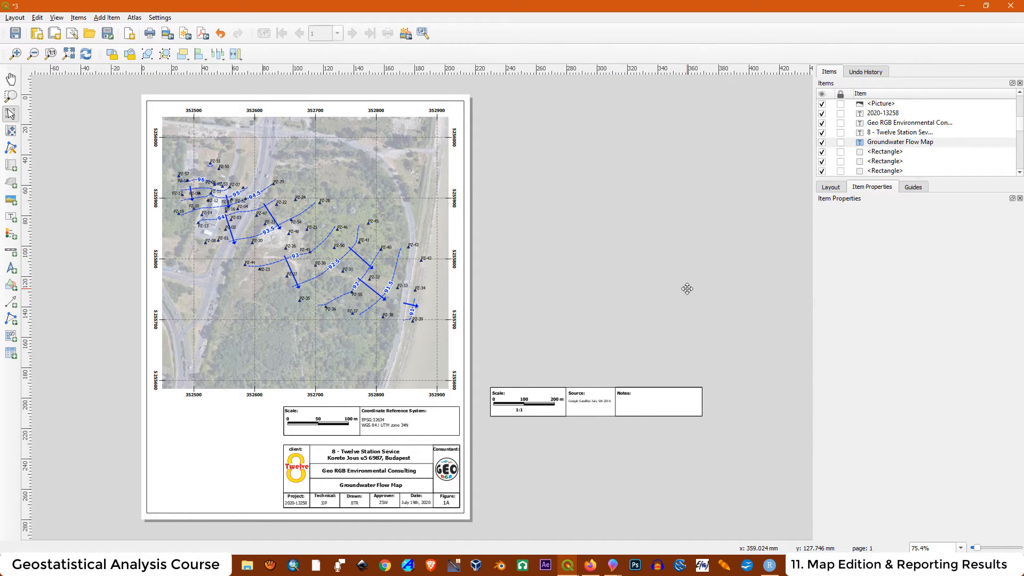
{"action": "left_click", "coordinate": [12, 235]}
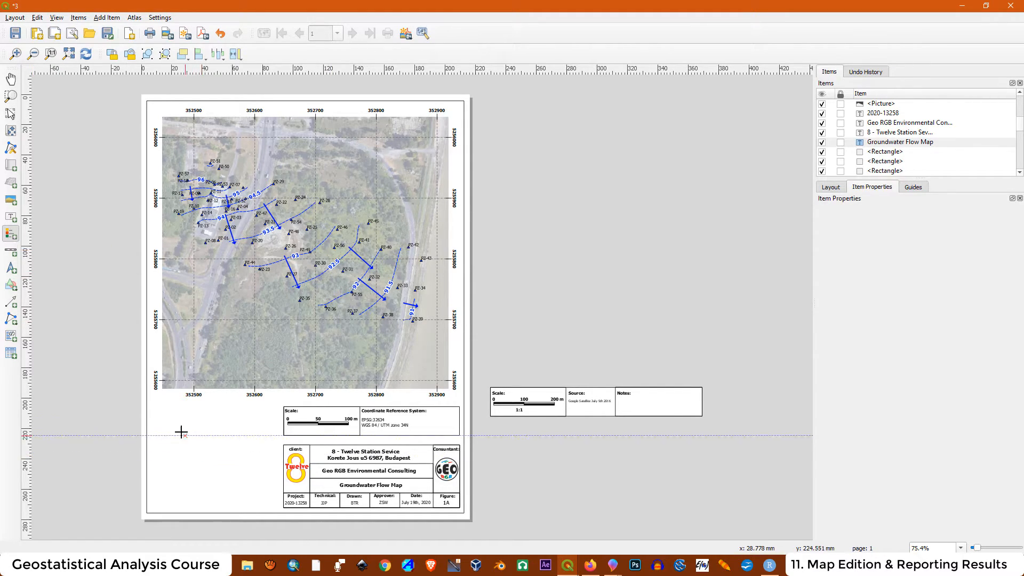
{"action": "left_click_drag", "start_coordinate": [156, 410], "coordinate": [233, 459]}
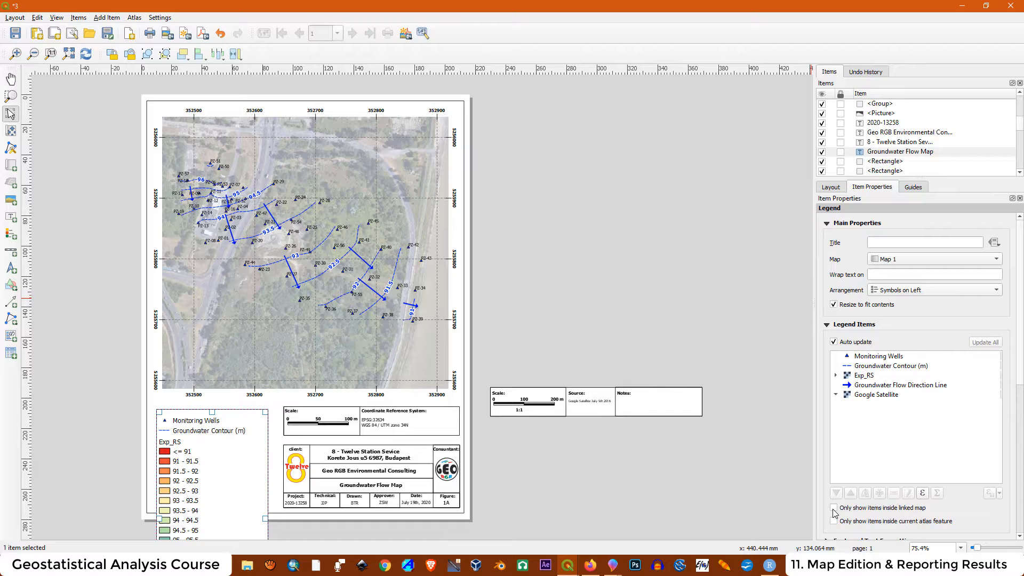
{"action": "left_click", "coordinate": [834, 510]}
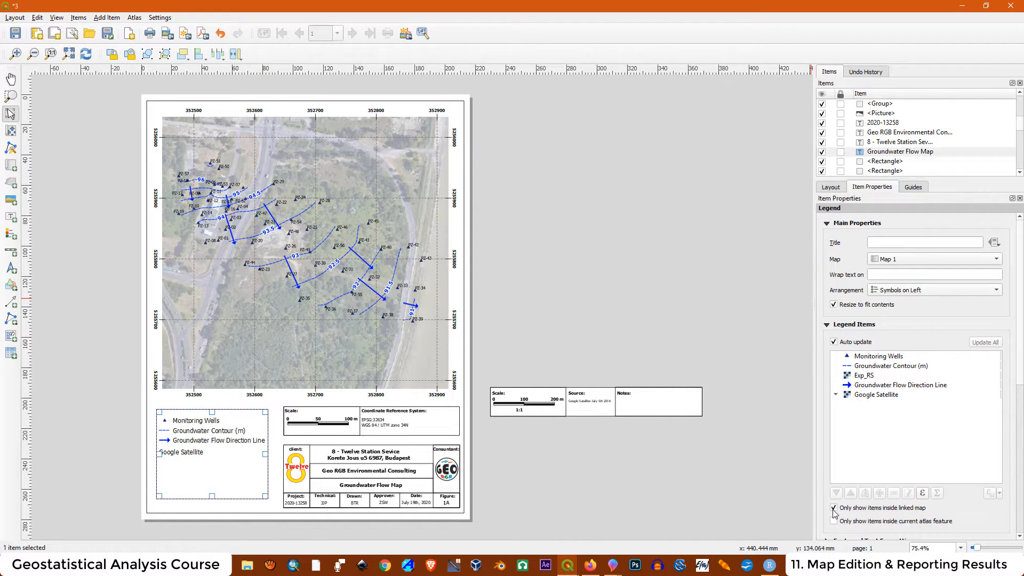
Turn off the legend's automatic updating and remove the Google Satellite entry from it.
{"action": "left_click", "coordinate": [834, 342]}
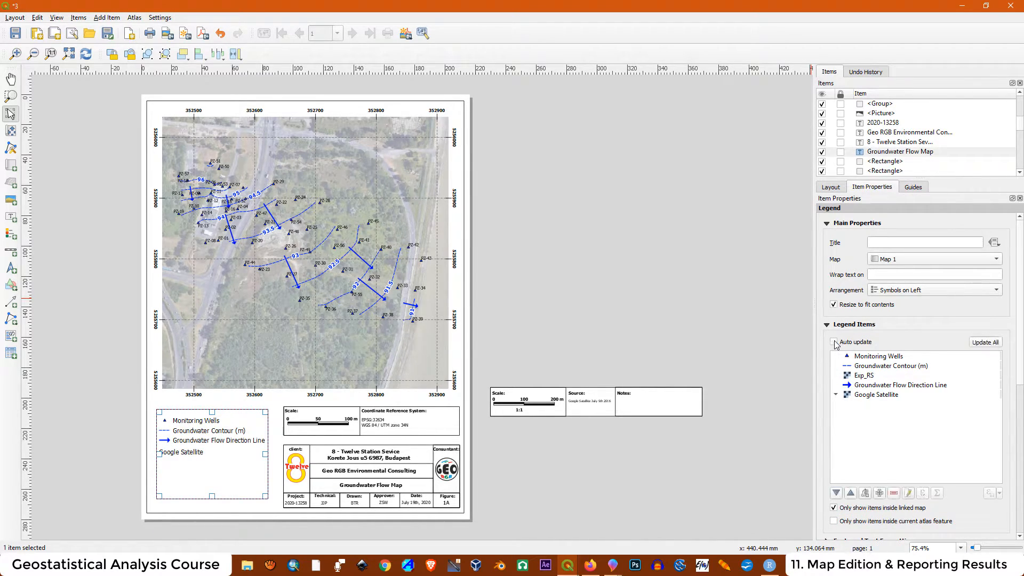
{"action": "left_click", "coordinate": [864, 396]}
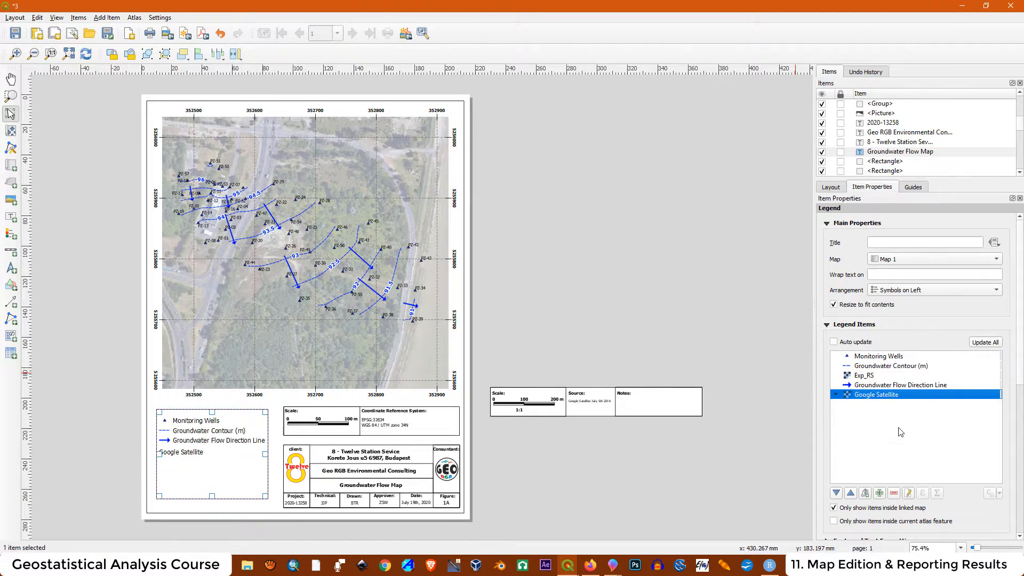
{"action": "left_click", "coordinate": [895, 493]}
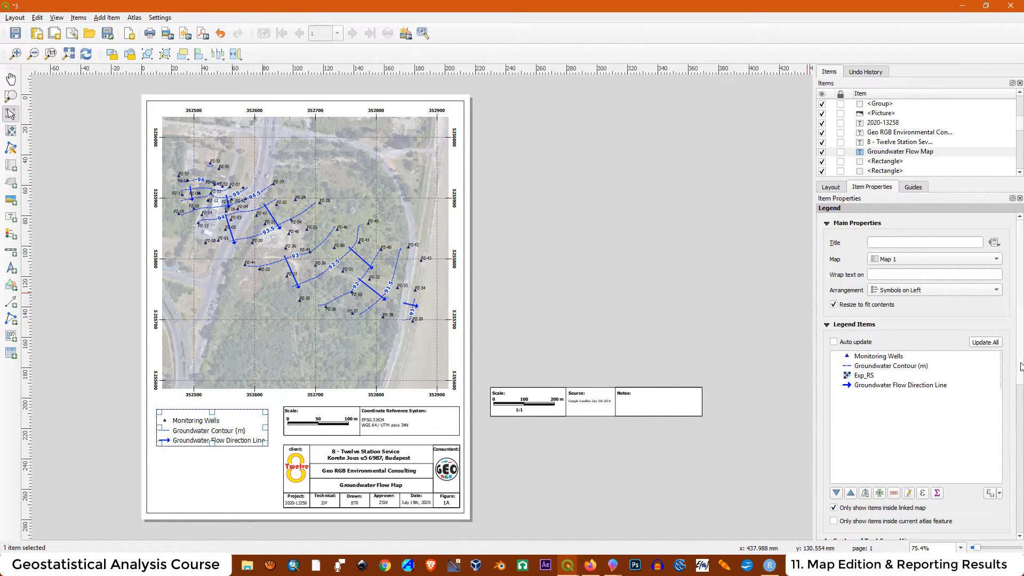
Format the legend's item labels in bold at size 10.
{"action": "scroll", "coordinate": [1021, 366], "scroll_direction": "down", "scroll_amount": 5}
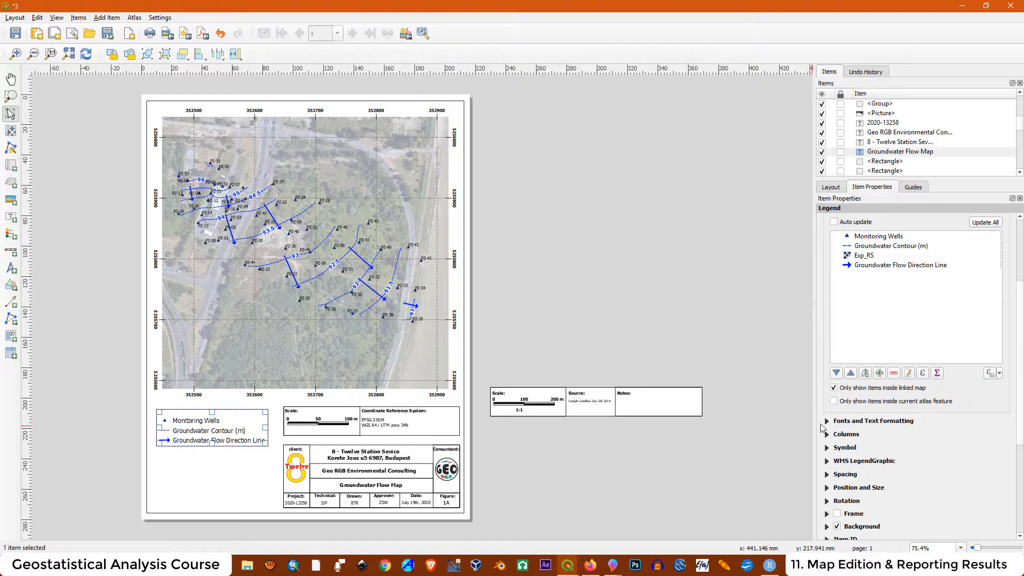
{"action": "left_click", "coordinate": [826, 421]}
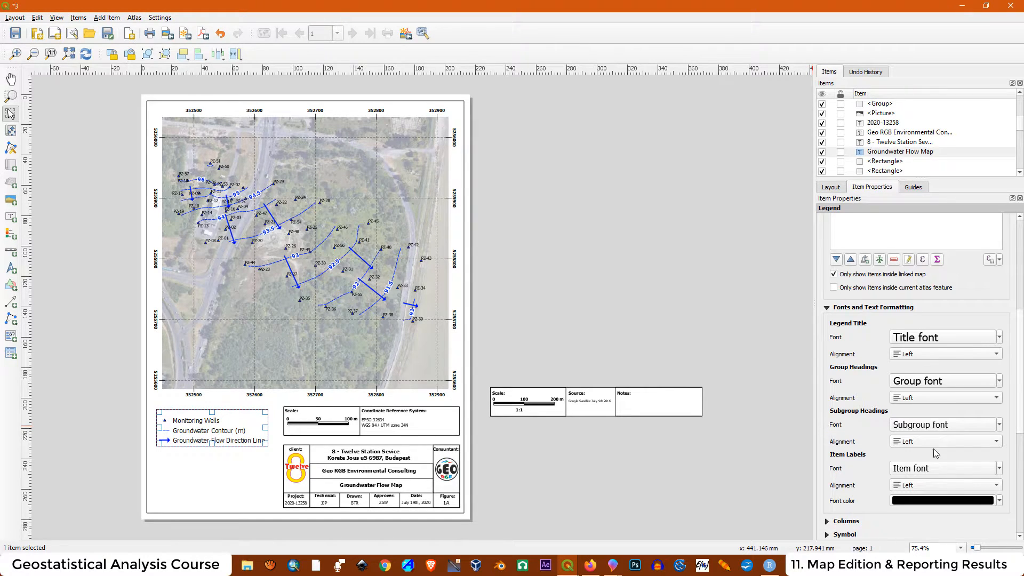
{"action": "left_click", "coordinate": [925, 468]}
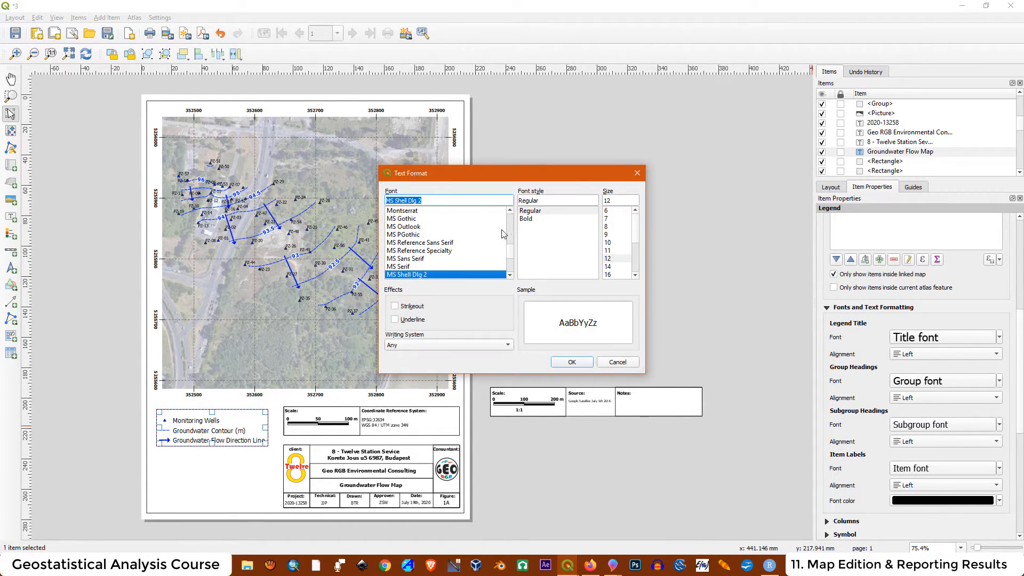
{"action": "left_click", "coordinate": [609, 243]}
{"action": "left_click", "coordinate": [525, 219]}
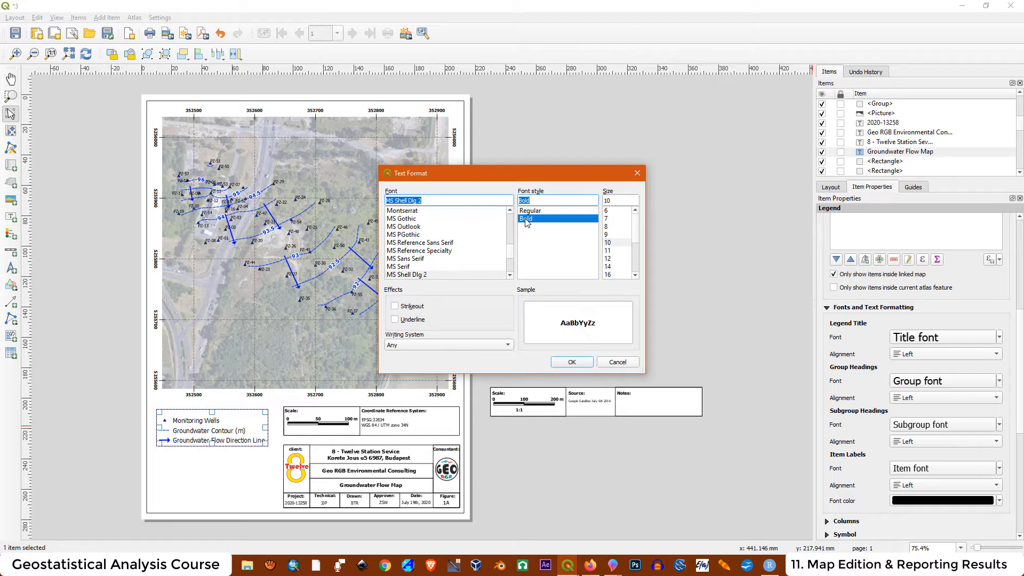
{"action": "left_click", "coordinate": [572, 363]}
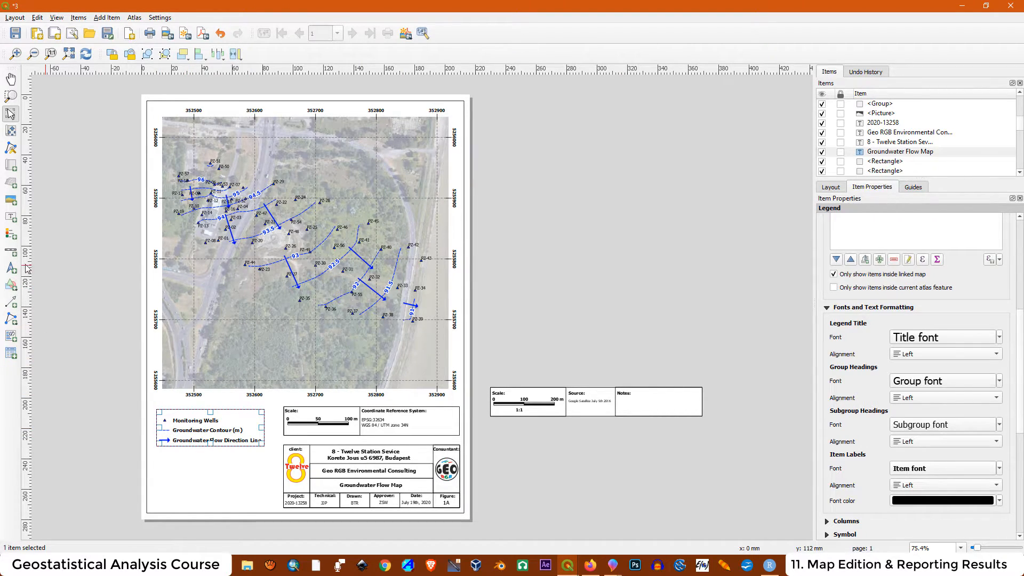
Add a text label reading "Legend" over the top of the map legend.
{"action": "left_click", "coordinate": [10, 217]}
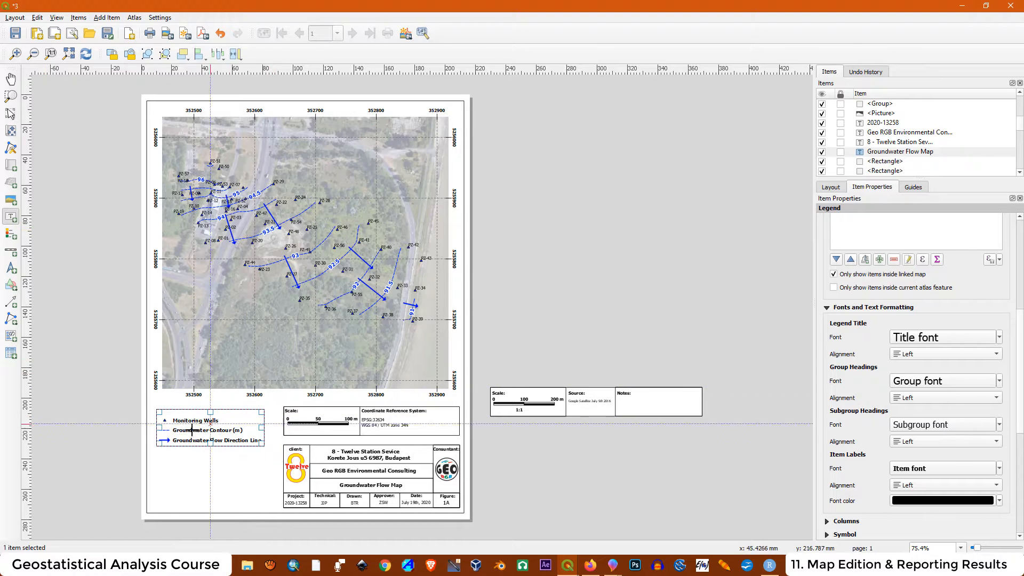
{"action": "left_click", "coordinate": [164, 403]}
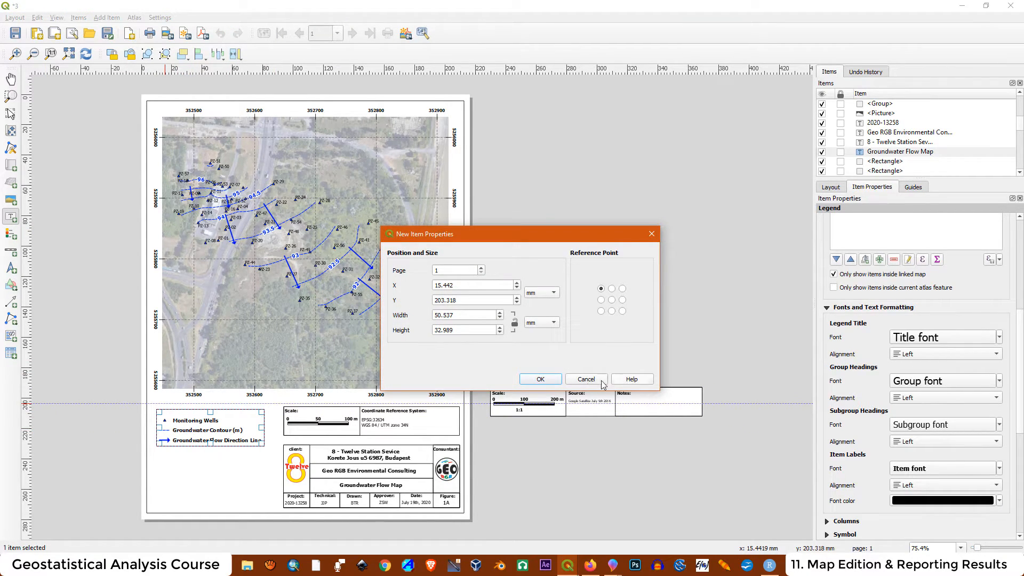
{"action": "left_click", "coordinate": [545, 380]}
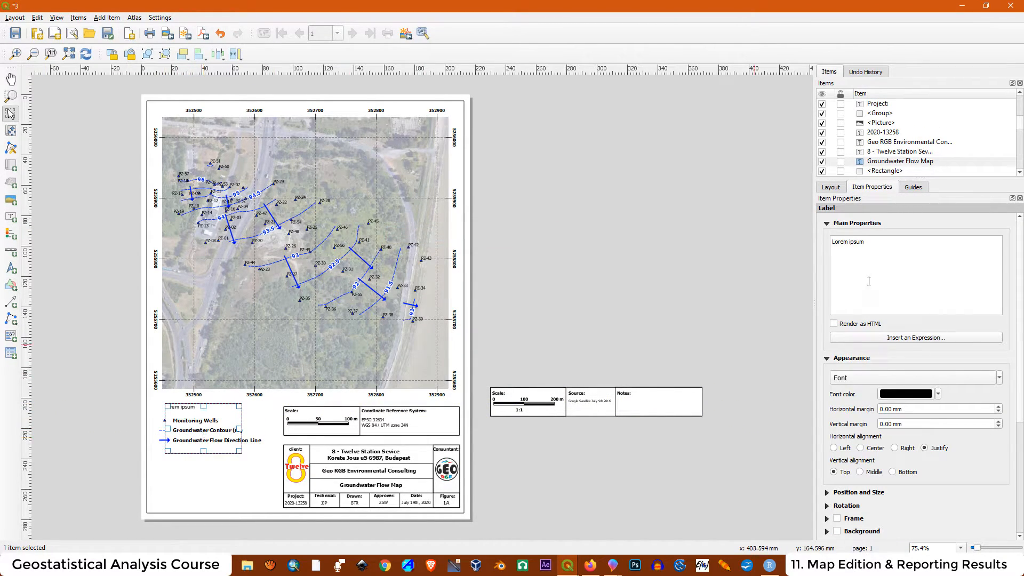
{"action": "left_click_drag", "start_coordinate": [879, 240], "coordinate": [797, 239]}
{"action": "type", "text": "Legend"}
Format the "Legend" heading label in bold at size 14.
{"action": "left_click", "coordinate": [888, 378]}
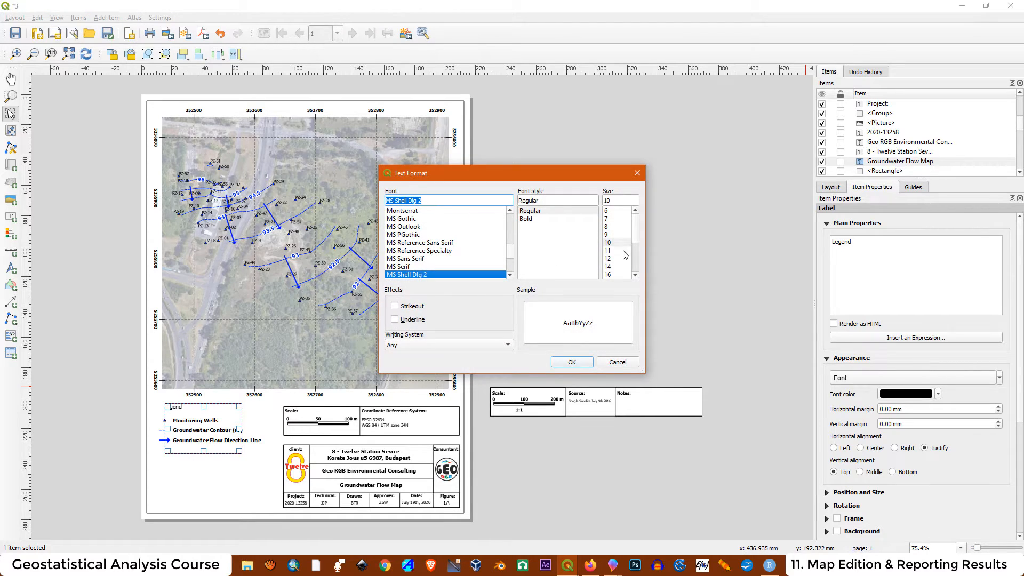
{"action": "left_click", "coordinate": [609, 259]}
{"action": "left_click", "coordinate": [526, 219]}
{"action": "left_click", "coordinate": [572, 363]}
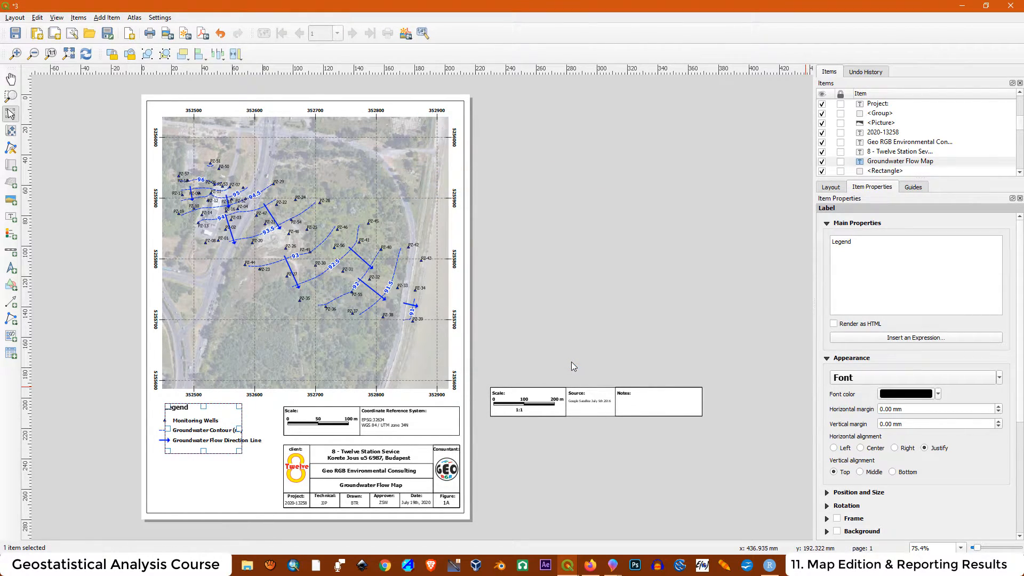
{"action": "left_click", "coordinate": [868, 380]}
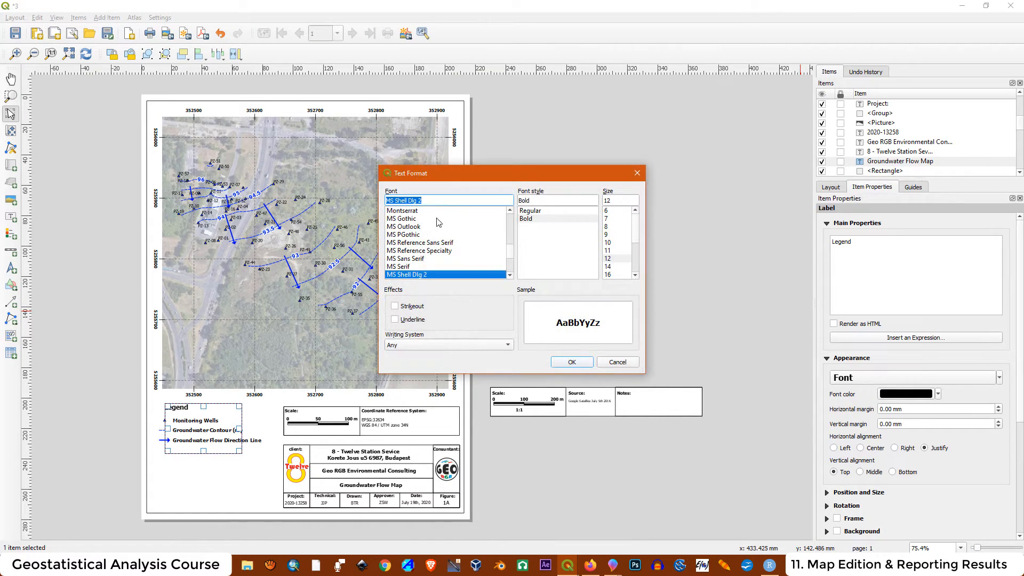
{"action": "left_click", "coordinate": [609, 267]}
{"action": "left_click", "coordinate": [570, 362]}
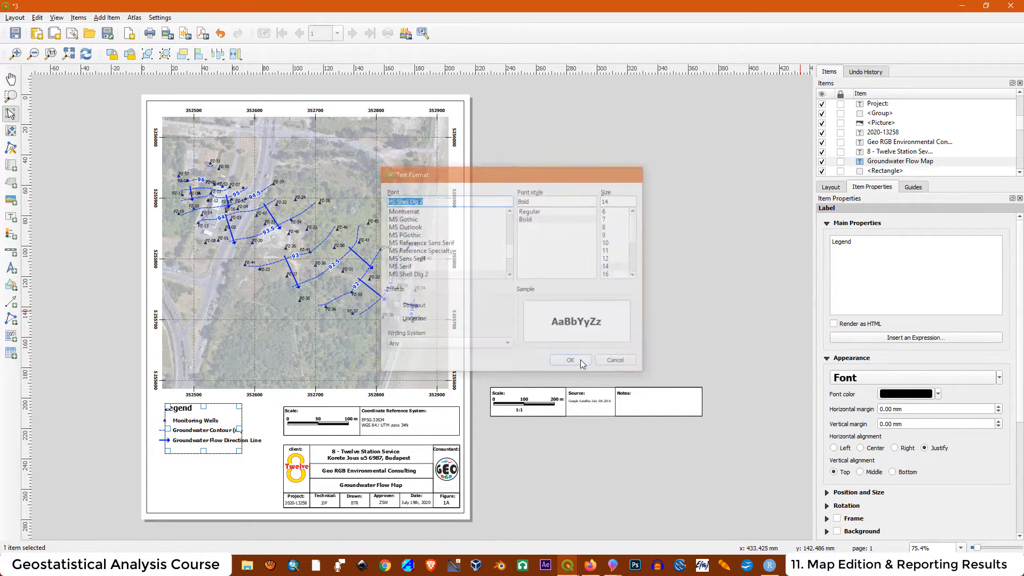
Shrink the "Legend" heading's box to fit its text and reposition the legend items just below the heading.
{"action": "scroll", "coordinate": [150, 450], "scroll_direction": "up", "scroll_amount": 1}
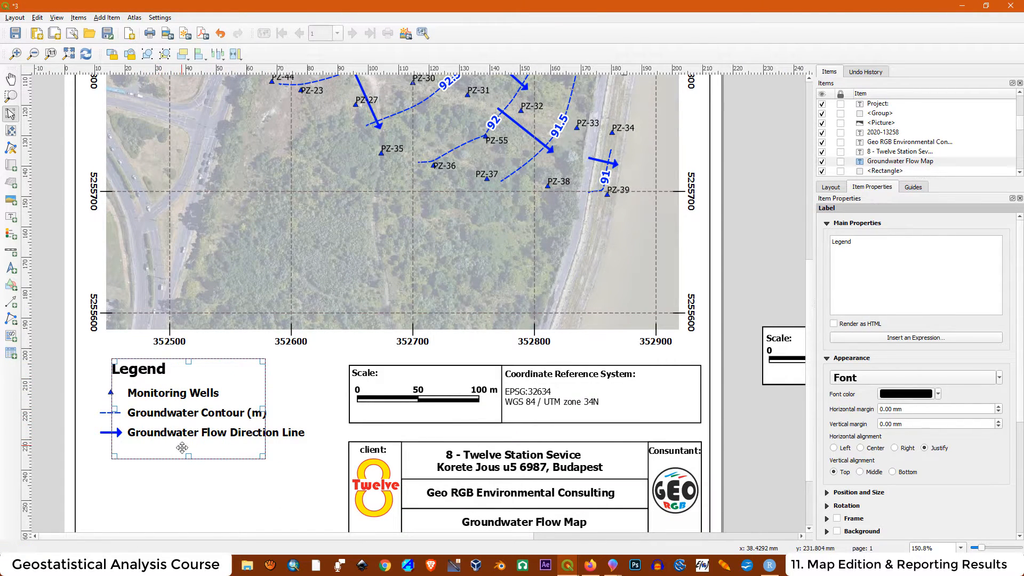
{"action": "left_click_drag", "start_coordinate": [188, 457], "coordinate": [197, 377]}
{"action": "left_click_drag", "start_coordinate": [263, 370], "coordinate": [136, 383]}
{"action": "scroll", "coordinate": [166, 373], "scroll_direction": "down", "scroll_amount": 1}
{"action": "left_click", "coordinate": [133, 441]}
{"action": "scroll", "coordinate": [134, 441], "scroll_direction": "up", "scroll_amount": 1}
{"action": "scroll", "coordinate": [259, 398], "scroll_direction": "down", "scroll_amount": 1}
{"action": "left_click", "coordinate": [91, 421]}
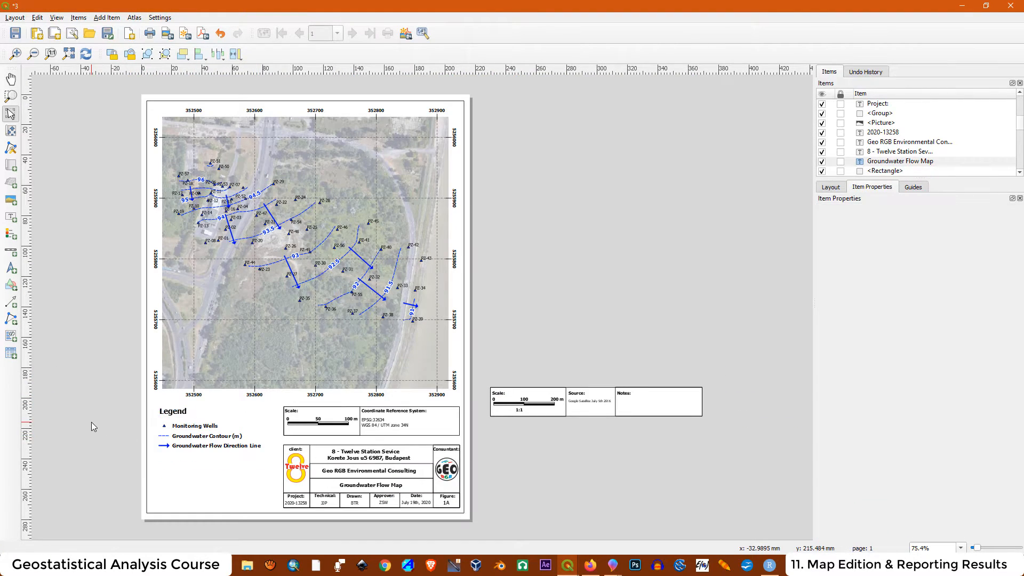
Draw a rectangle enclosing the "Legend" heading and all the legend items.
{"action": "left_click", "coordinate": [11, 287]}
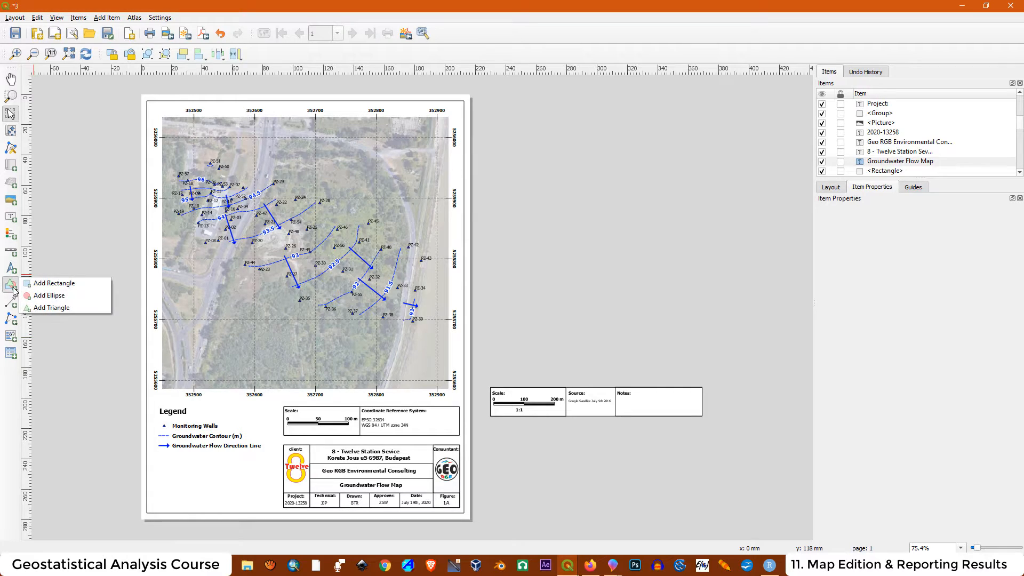
{"action": "left_click", "coordinate": [43, 283]}
{"action": "left_click_drag", "start_coordinate": [156, 406], "coordinate": [265, 456]}
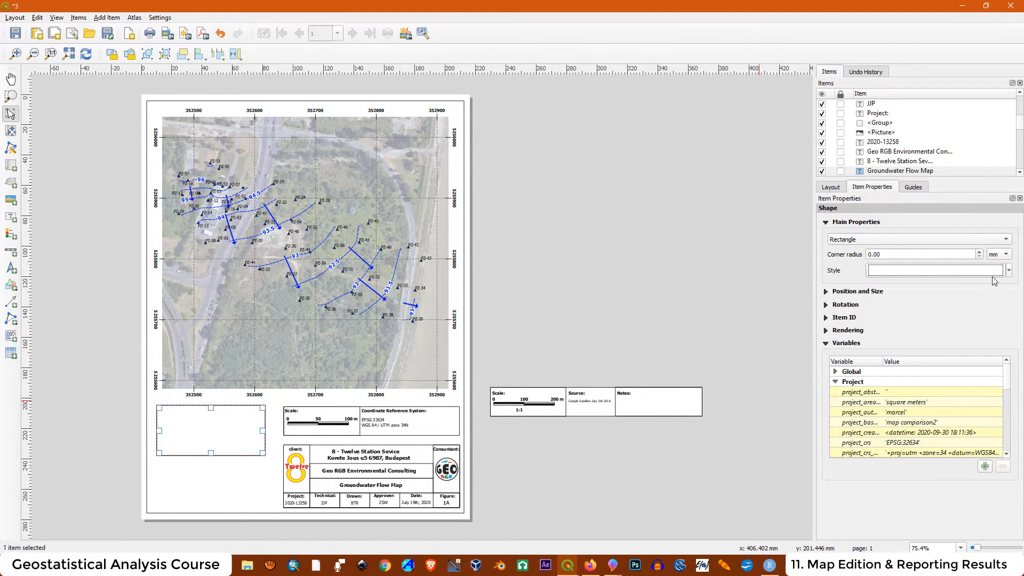
Give the legend rectangle a transparent fill so that only its outline covers the legend.
{"action": "left_click", "coordinate": [1009, 271]}
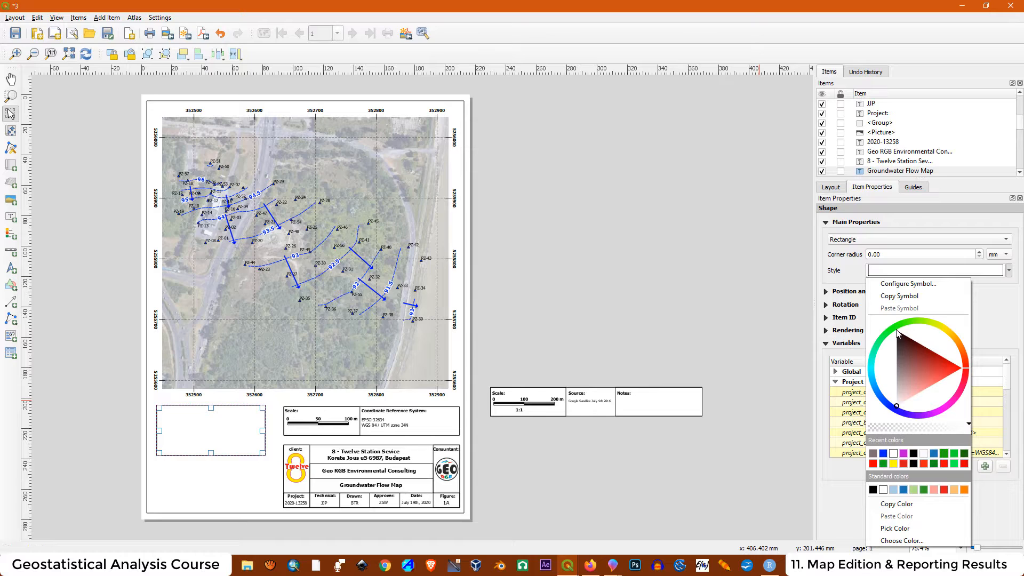
{"action": "left_click", "coordinate": [901, 284]}
{"action": "left_click", "coordinate": [917, 236]}
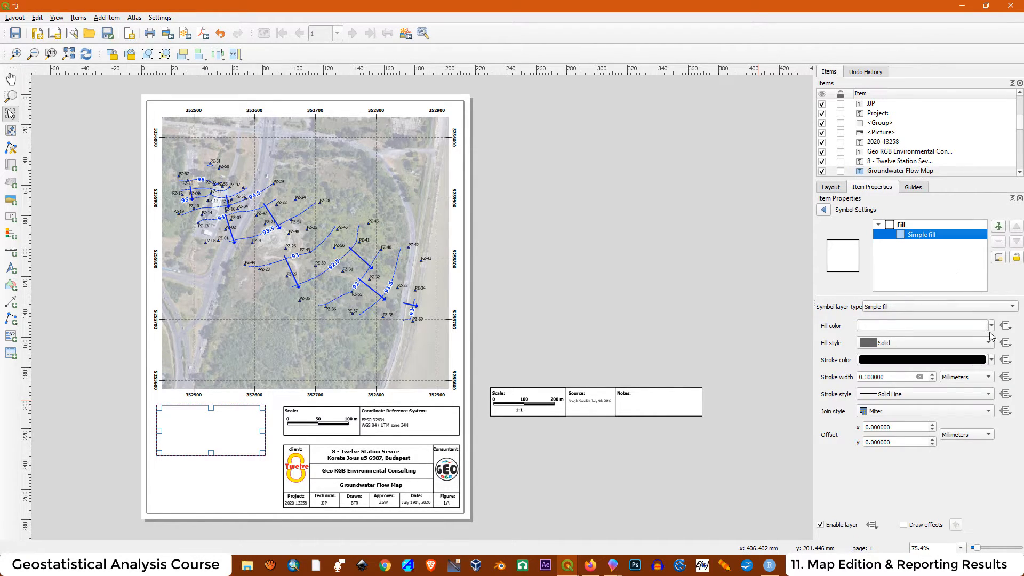
{"action": "left_click", "coordinate": [991, 327]}
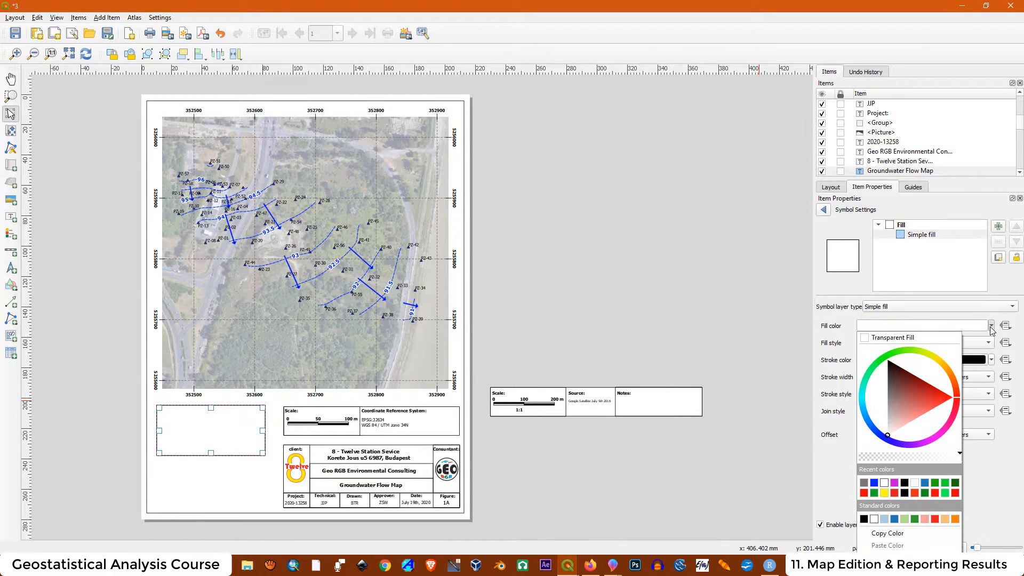
{"action": "left_click", "coordinate": [896, 335]}
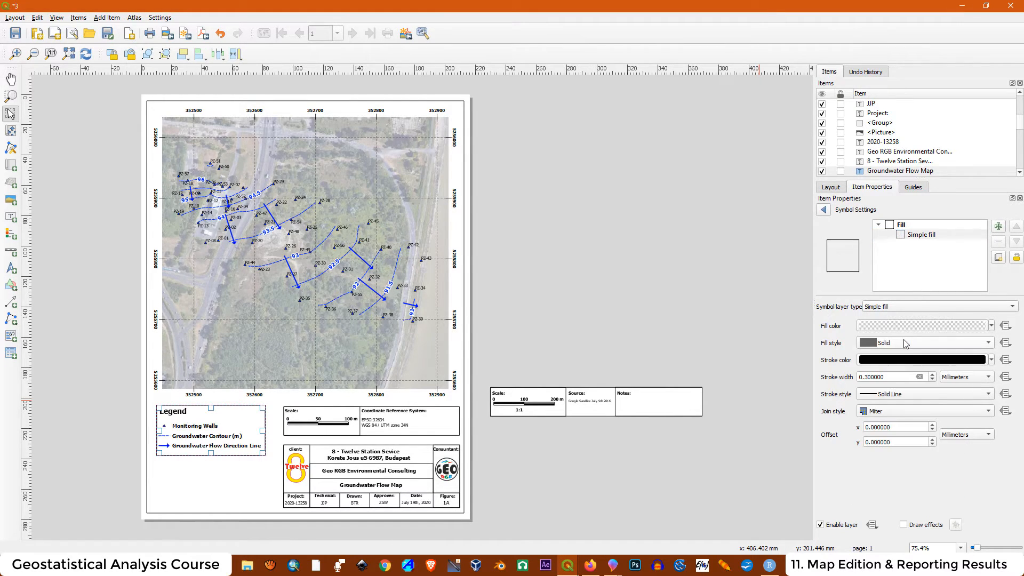
{"action": "left_click", "coordinate": [91, 434]}
Place a horizontal guide along the upper edge of the scale and coordinate system block.
{"action": "scroll", "coordinate": [155, 432], "scroll_direction": "up", "scroll_amount": 4}
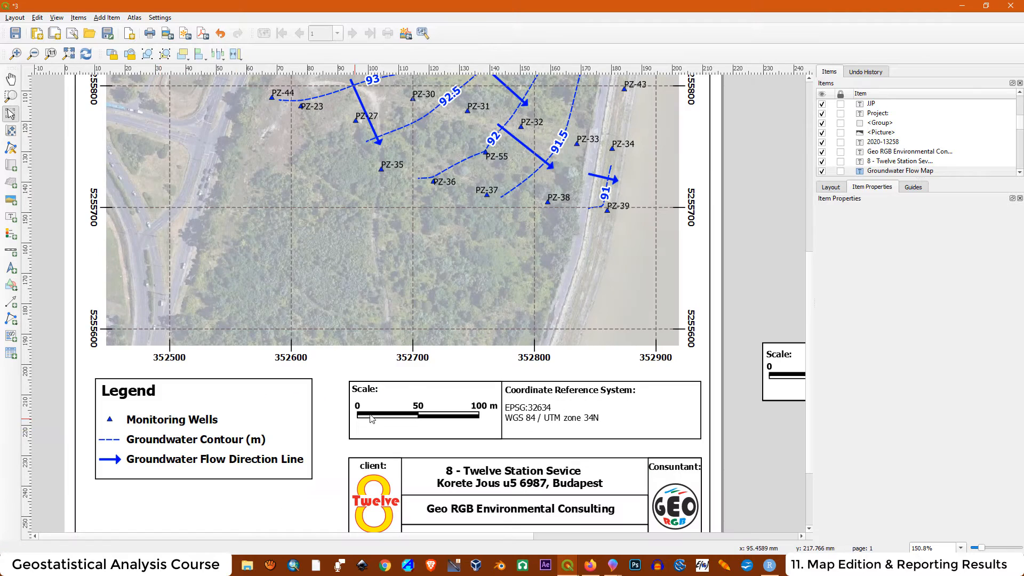
{"action": "scroll", "coordinate": [343, 384], "scroll_direction": "up", "scroll_amount": 7}
{"action": "left_click_drag", "start_coordinate": [335, 73], "coordinate": [281, 378]}
{"action": "scroll", "coordinate": [303, 378], "scroll_direction": "down", "scroll_amount": 3}
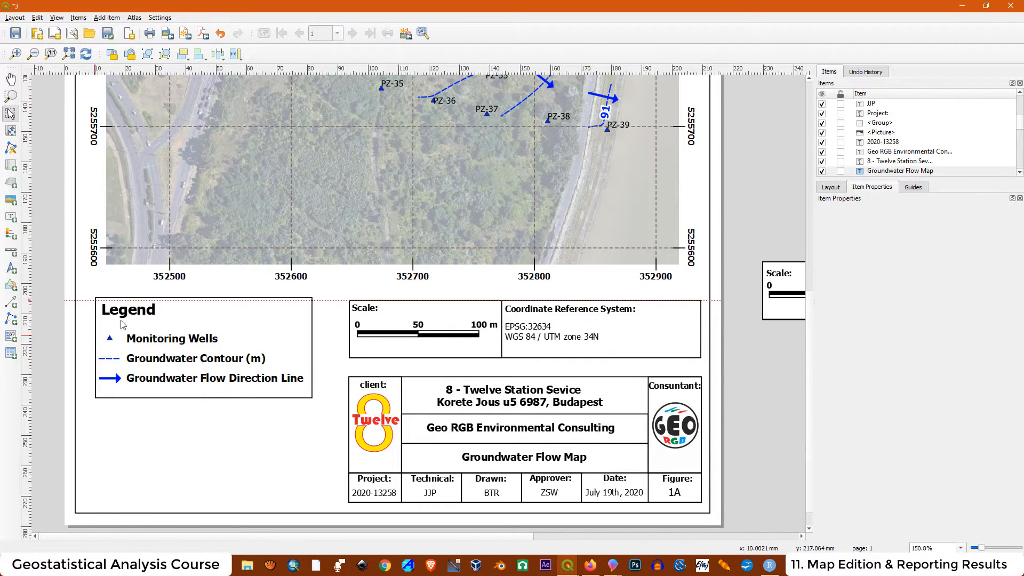
Align the legend rectangle's top edge with the horizontal guide and save the project.
{"action": "scroll", "coordinate": [155, 300], "scroll_direction": "up", "scroll_amount": 3}
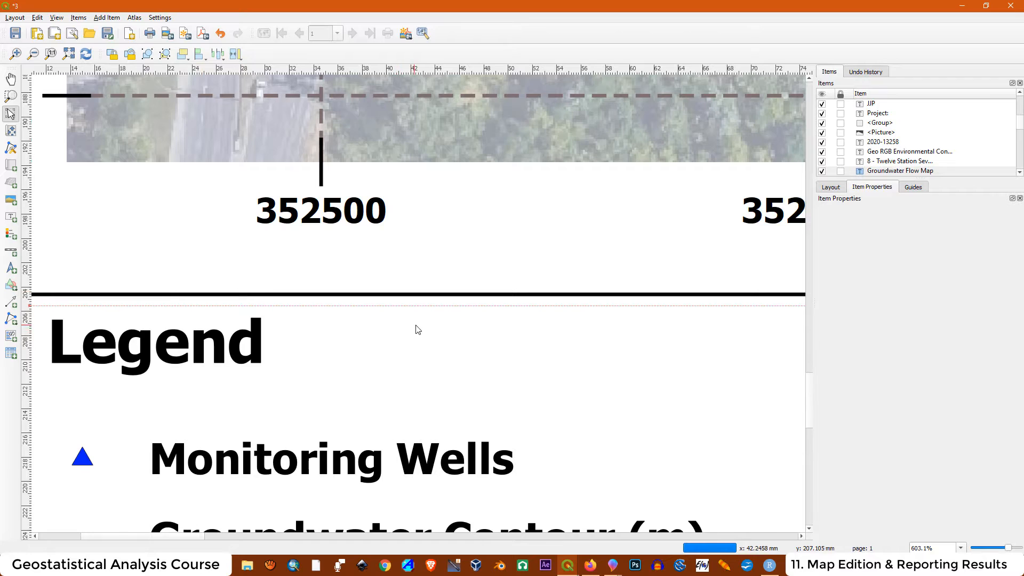
{"action": "scroll", "coordinate": [418, 330], "scroll_direction": "down", "scroll_amount": 1}
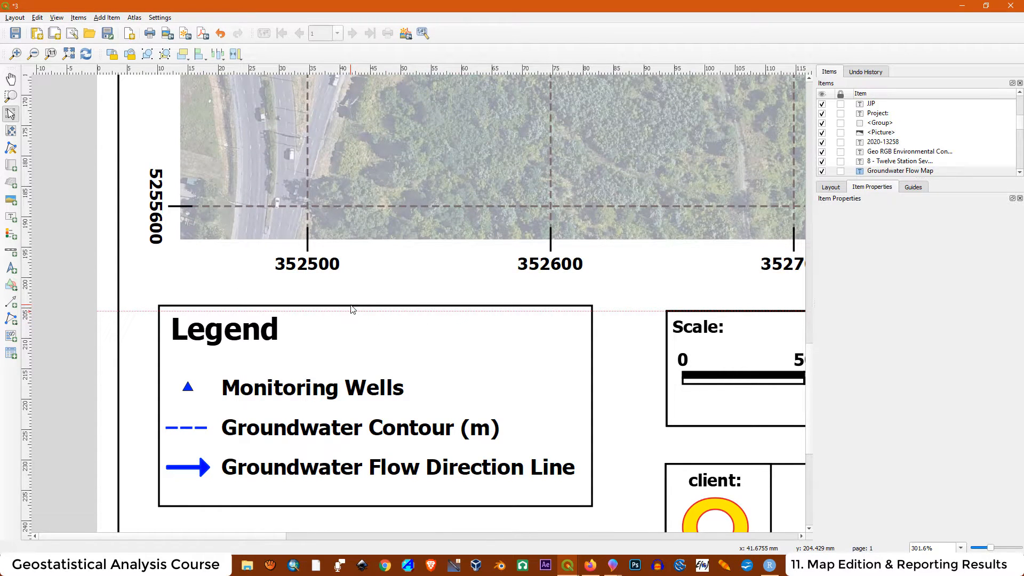
{"action": "scroll", "coordinate": [986, 148], "scroll_direction": "down", "scroll_amount": 3}
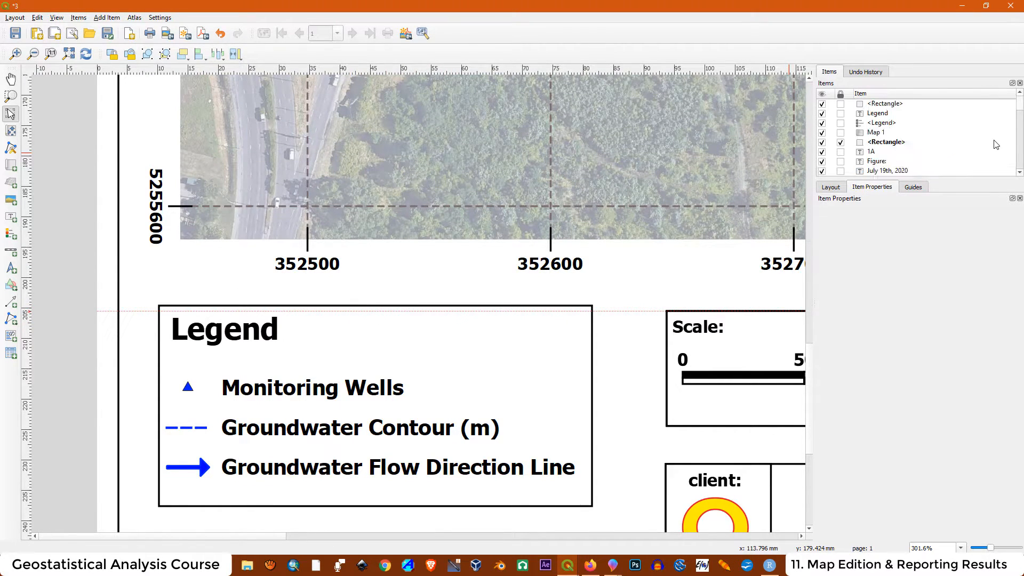
{"action": "left_click", "coordinate": [875, 104]}
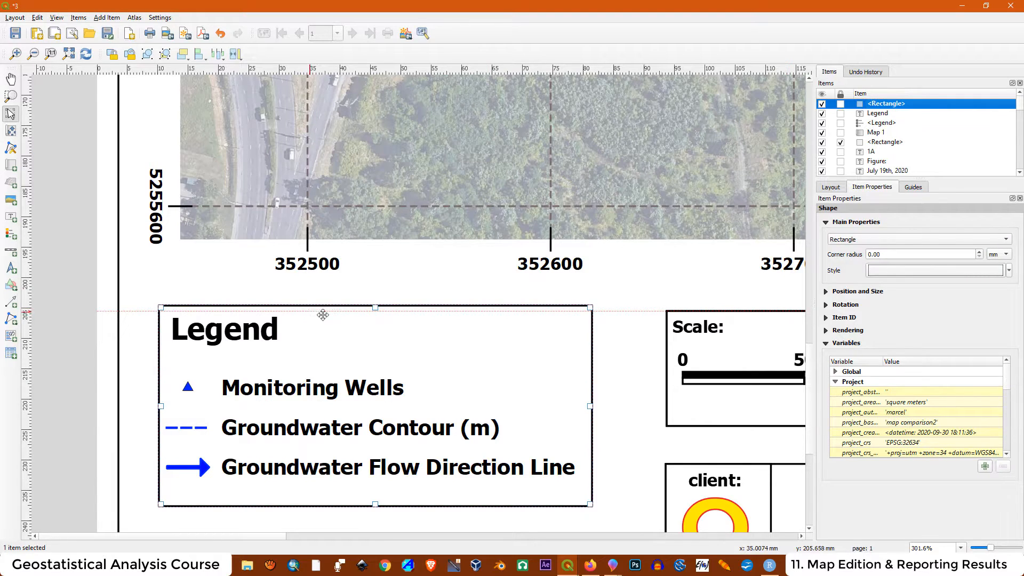
{"action": "left_click_drag", "start_coordinate": [376, 310], "coordinate": [379, 311]}
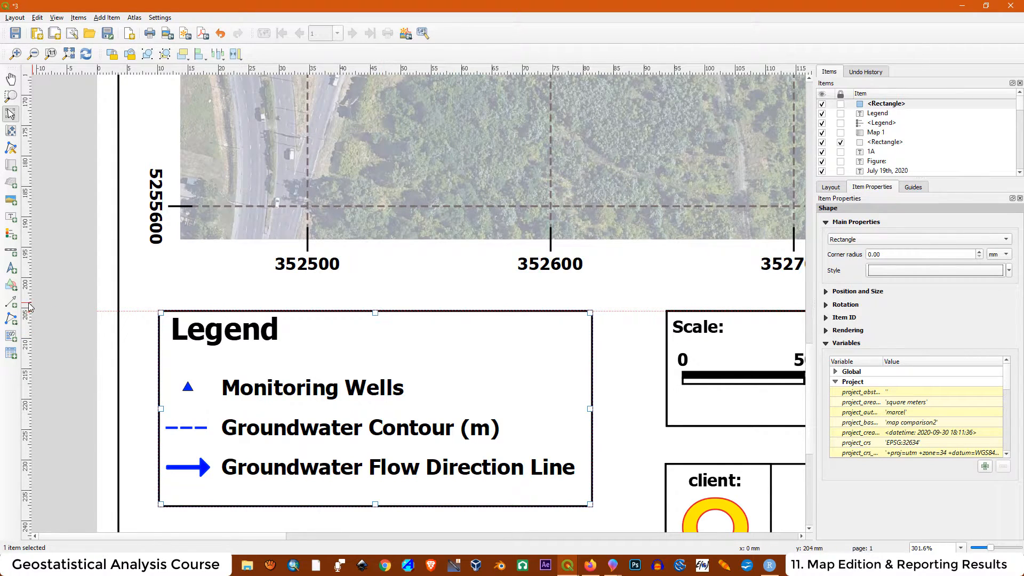
{"action": "left_click", "coordinate": [53, 280]}
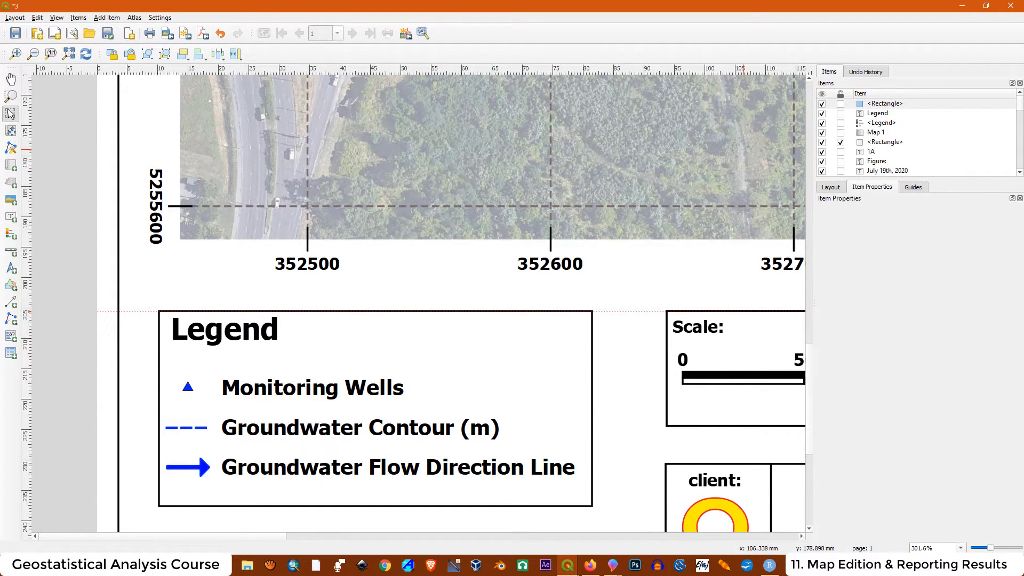
{"action": "left_click", "coordinate": [15, 33]}
Select the main map and set its scale to 2000.
{"action": "scroll", "coordinate": [476, 300], "scroll_direction": "down", "scroll_amount": 2}
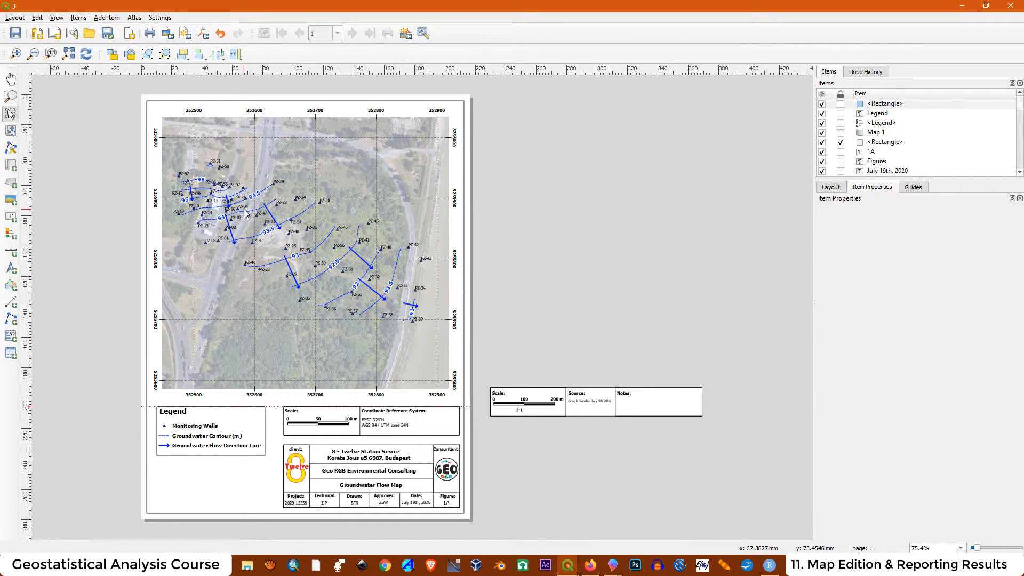
{"action": "left_click", "coordinate": [11, 114]}
{"action": "left_click", "coordinate": [283, 193]}
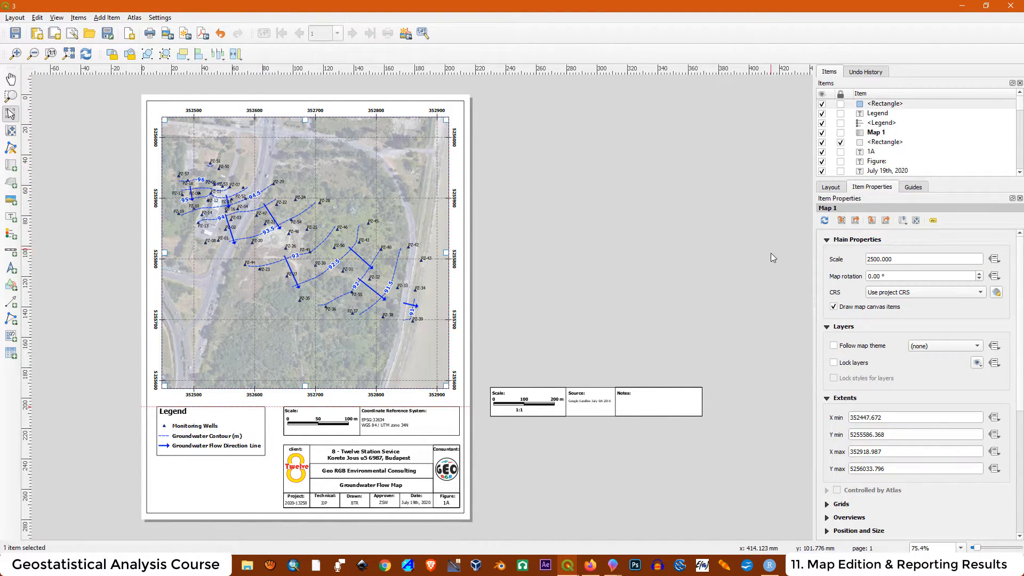
{"action": "left_click_drag", "start_coordinate": [896, 259], "coordinate": [853, 263]}
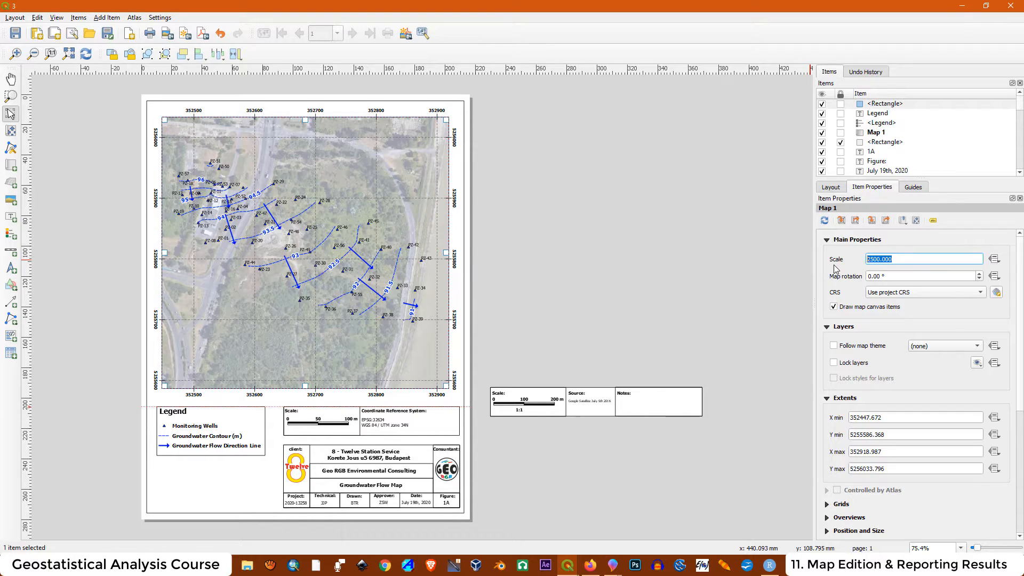
{"action": "type", "text": "2000"}
{"action": "key", "text": "Return"}
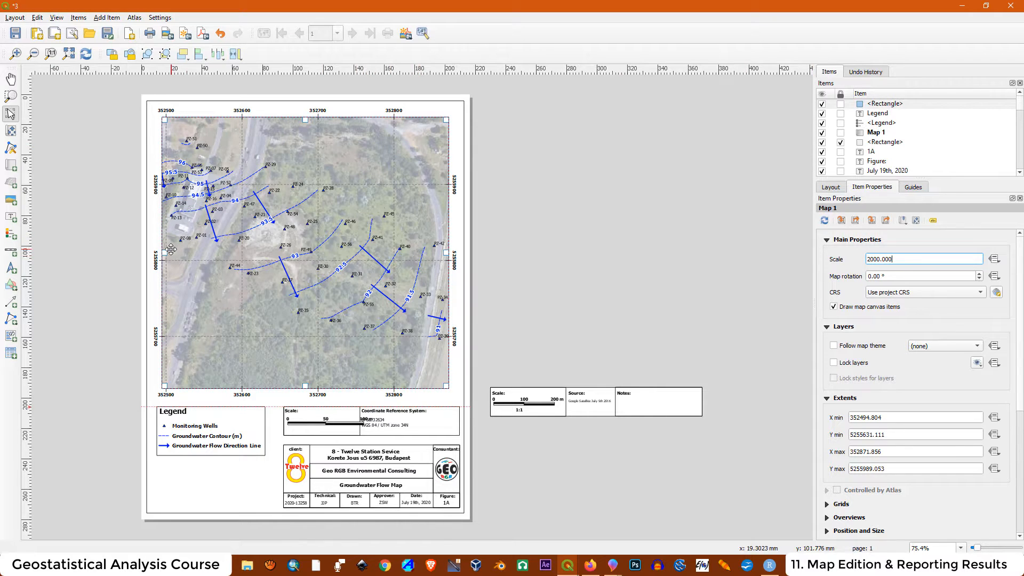
Enlarge the map frame slightly by extending its left, right and top edges towards the page border.
{"action": "scroll", "coordinate": [93, 249], "scroll_direction": "up", "scroll_amount": 1}
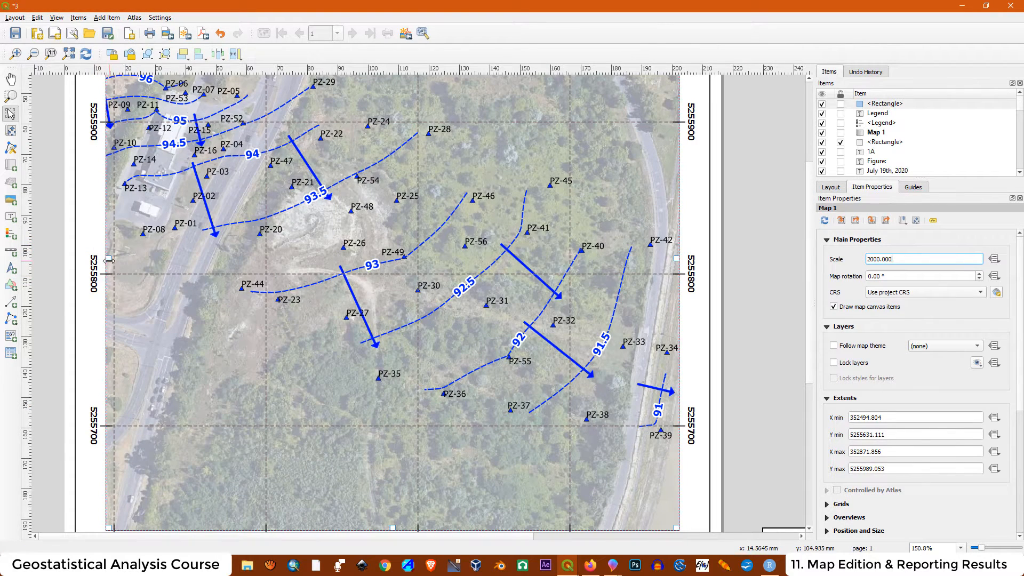
{"action": "left_click_drag", "start_coordinate": [108, 259], "coordinate": [96, 263]}
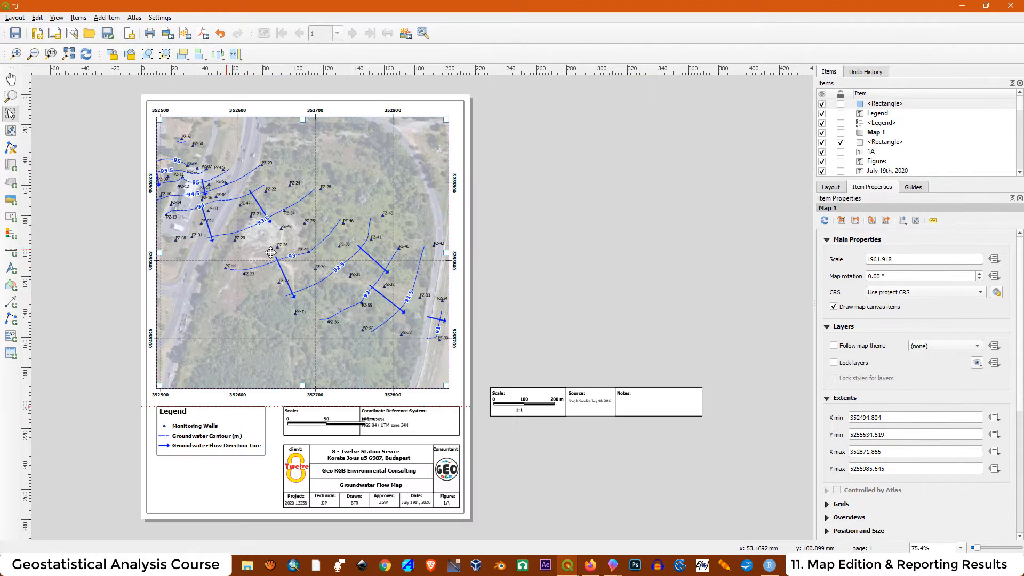
{"action": "scroll", "coordinate": [220, 252], "scroll_direction": "down", "scroll_amount": 1}
{"action": "left_click_drag", "start_coordinate": [447, 265], "coordinate": [453, 265]}
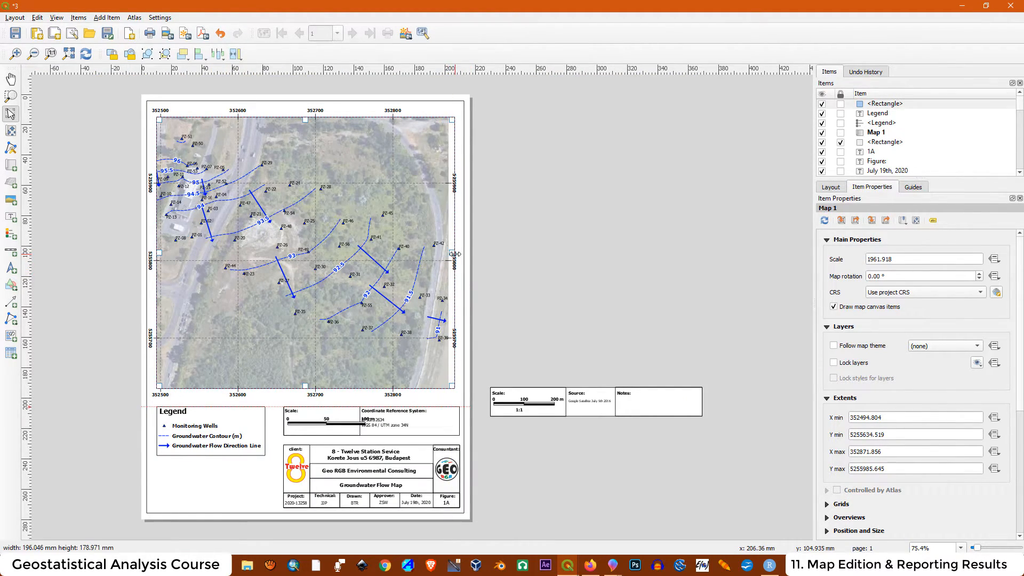
{"action": "left_click_drag", "start_coordinate": [307, 119], "coordinate": [306, 116]}
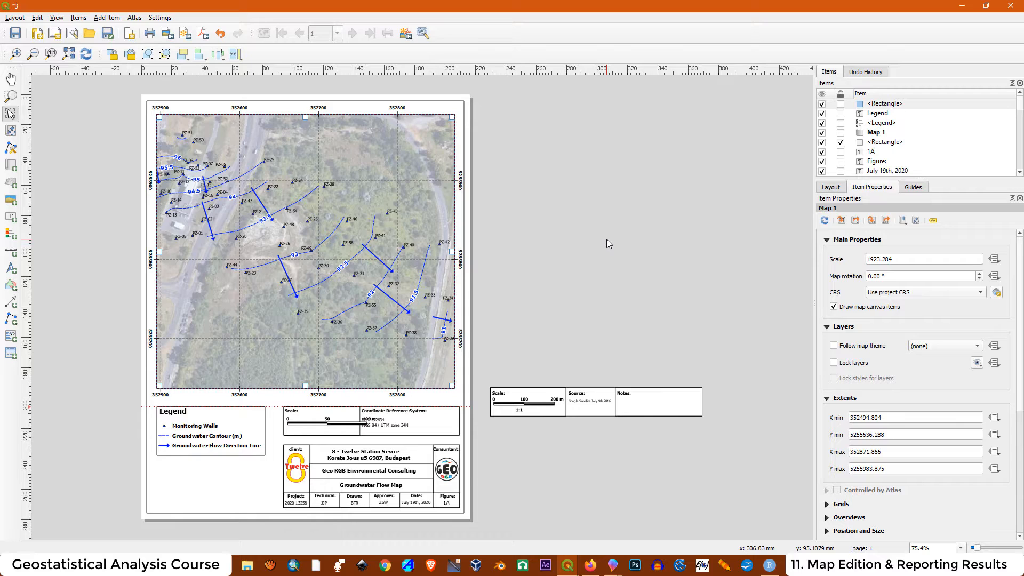
Set the enlarged map's scale to 2000 and shift its content right to bring the western wells inside the frame.
{"action": "left_click", "coordinate": [10, 131]}
{"action": "left_click_drag", "start_coordinate": [899, 260], "coordinate": [847, 260]}
{"action": "type", "text": "2"}
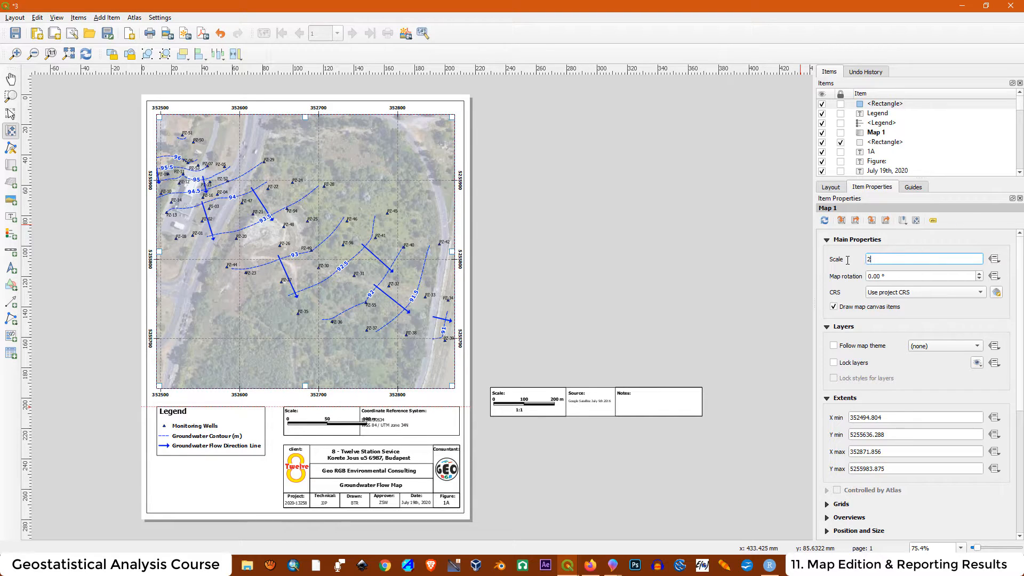
{"action": "type", "text": "000"}
{"action": "key", "text": "Return"}
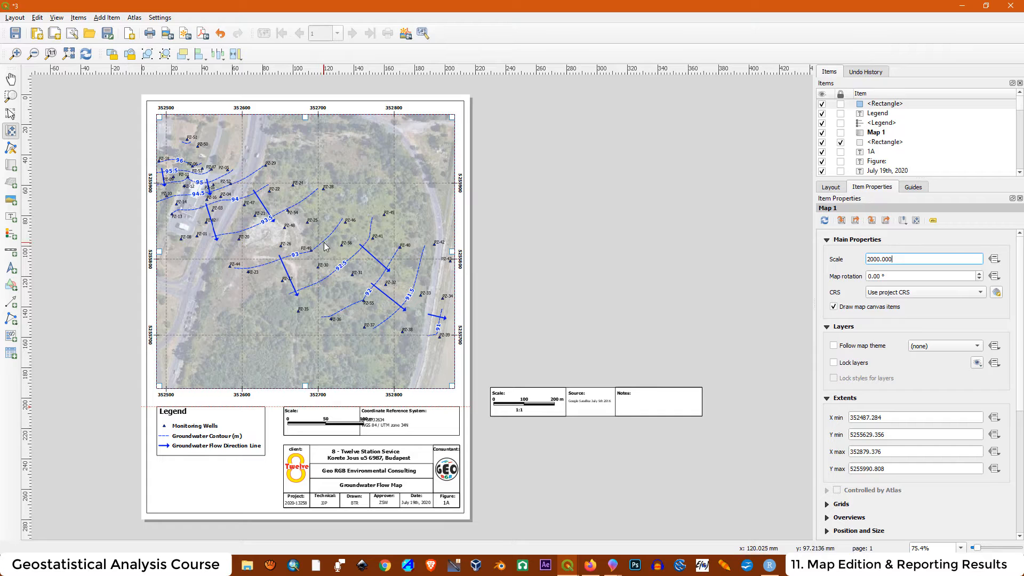
{"action": "left_click_drag", "start_coordinate": [326, 246], "coordinate": [337, 254]}
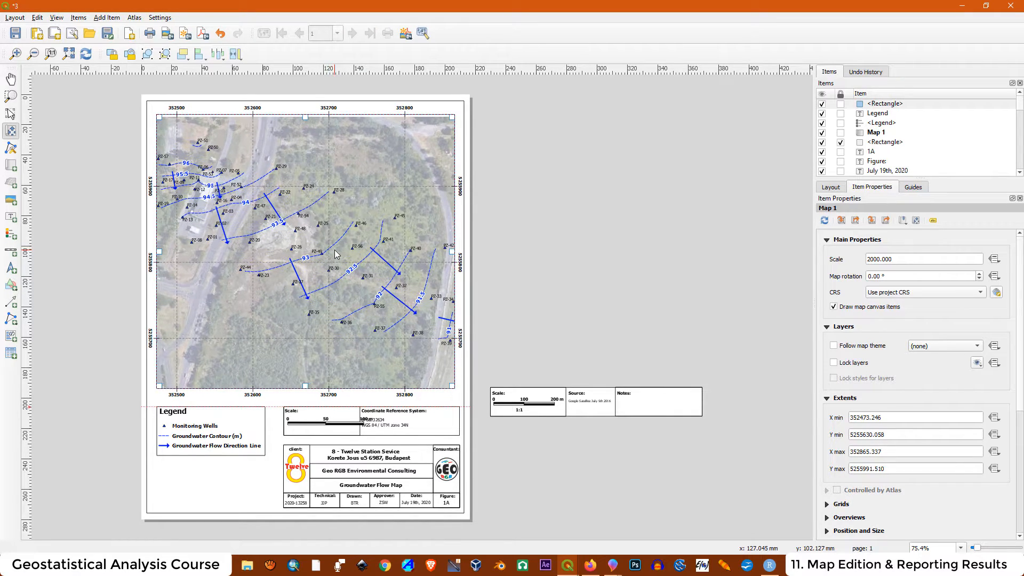
{"action": "left_click_drag", "start_coordinate": [314, 249], "coordinate": [329, 249]}
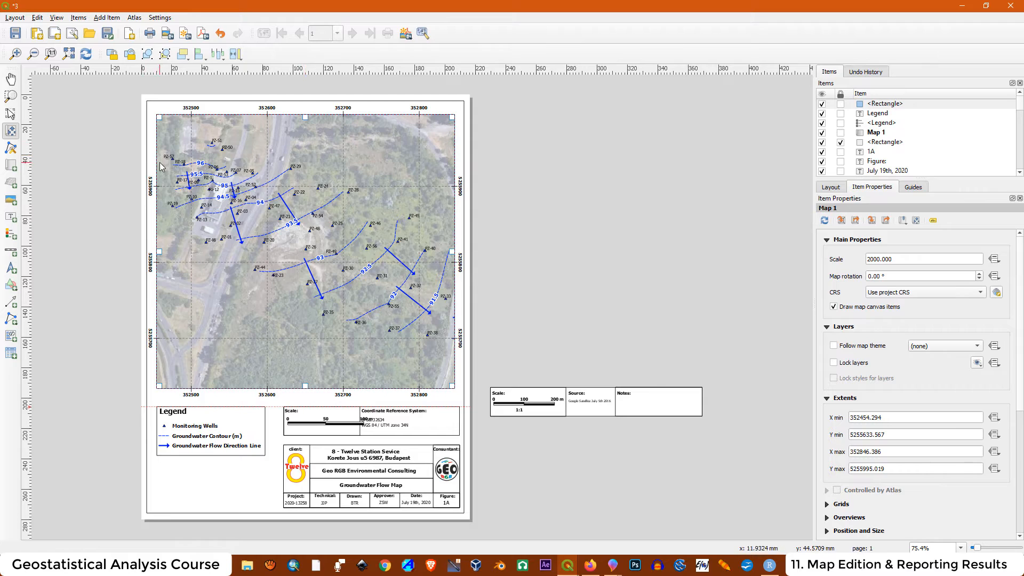
Shift the map content west to bring the eastern wells inside the frame and set the map scale to 2500.
{"action": "left_click_drag", "start_coordinate": [278, 199], "coordinate": [273, 207]}
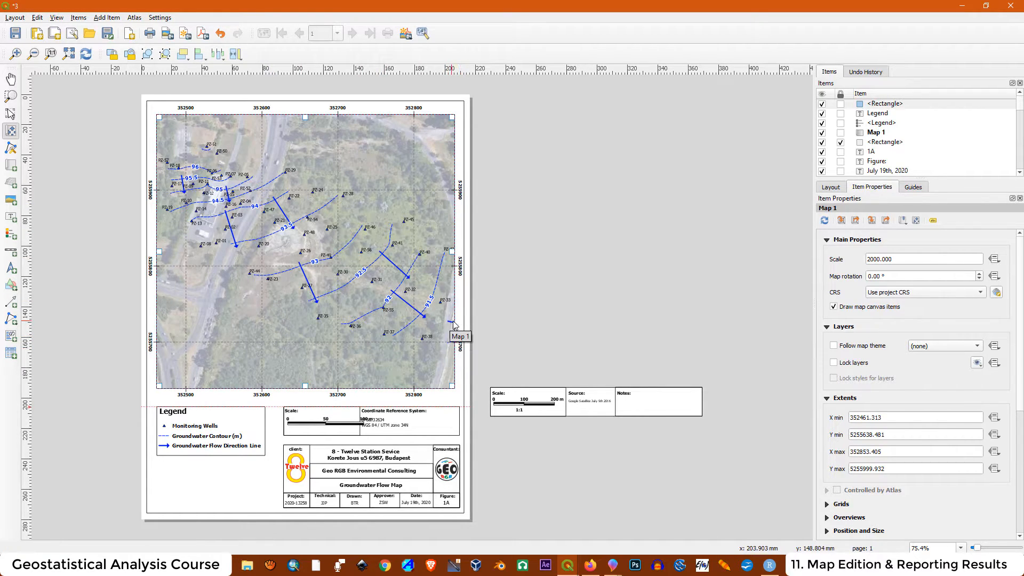
{"action": "left_click_drag", "start_coordinate": [398, 294], "coordinate": [380, 294]}
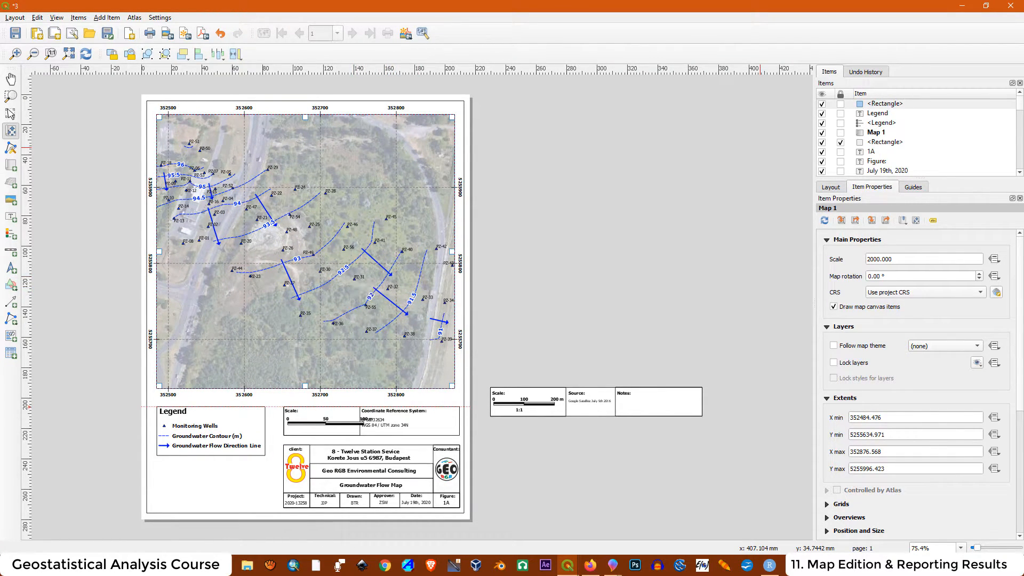
{"action": "left_click_drag", "start_coordinate": [899, 260], "coordinate": [834, 263]}
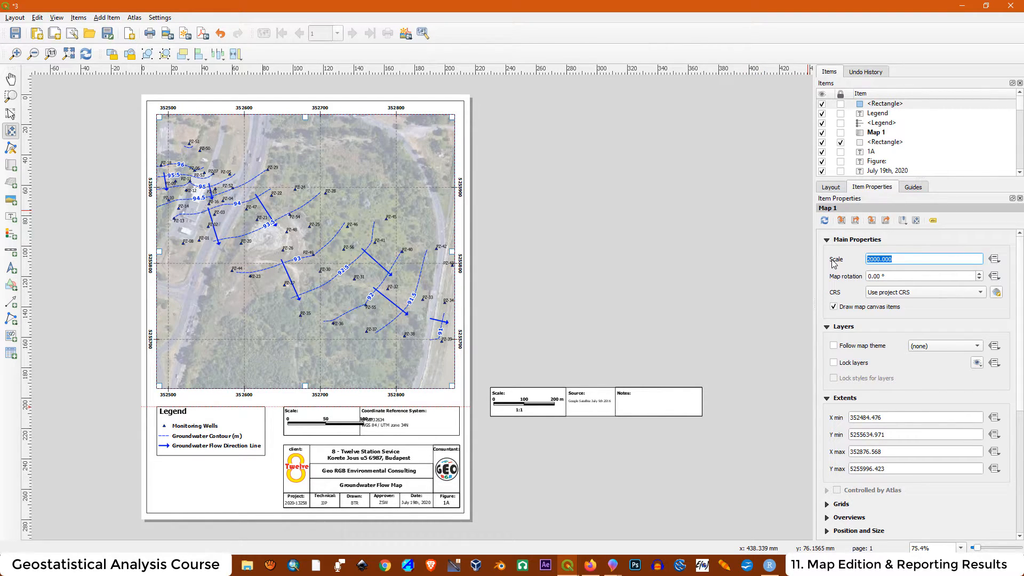
{"action": "type", "text": "2500"}
{"action": "key", "text": "Return"}
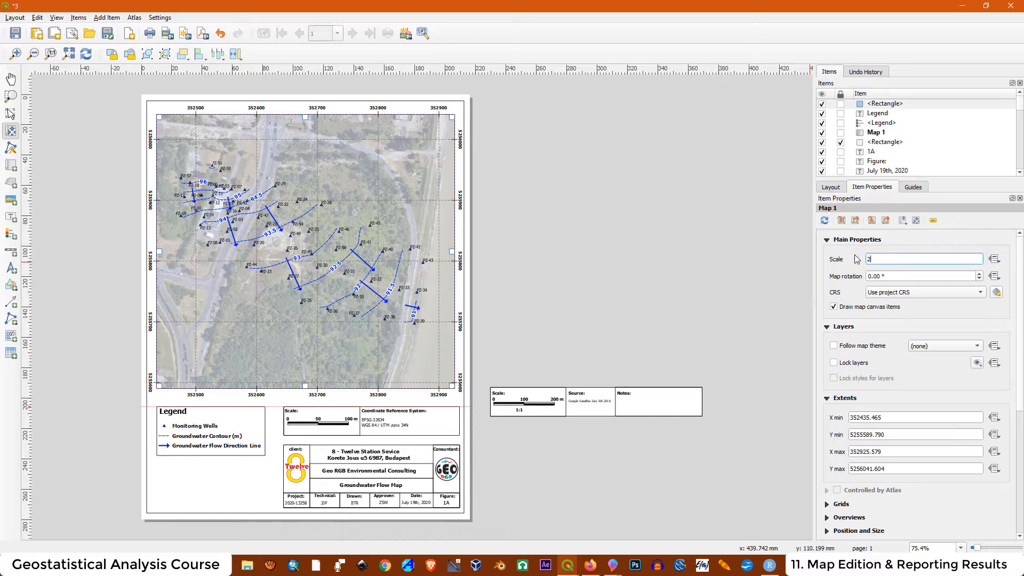
Try a map scale of 2100, and set it back to 2500.
{"action": "key", "text": "Return"}
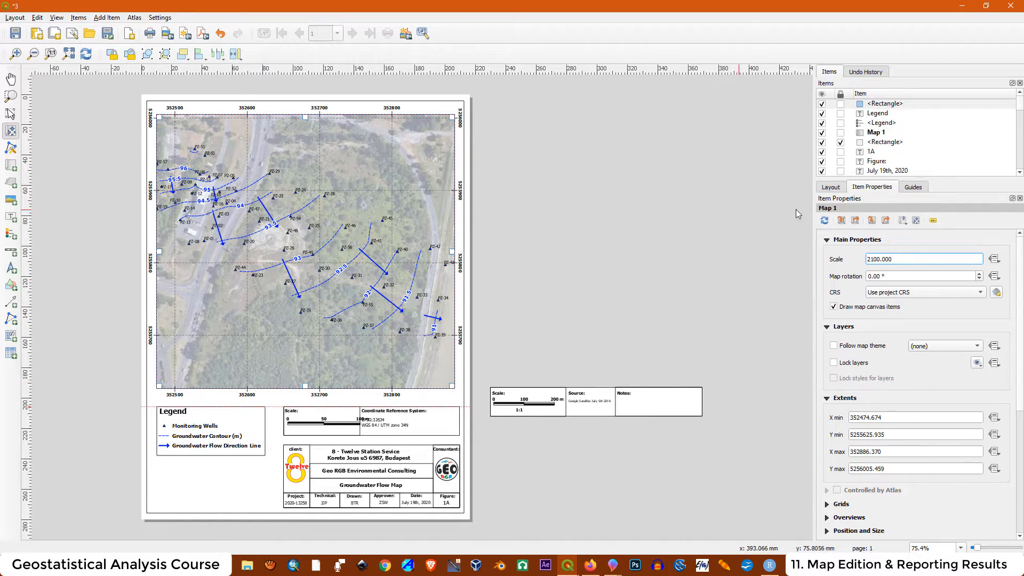
{"action": "left_click_drag", "start_coordinate": [896, 258], "coordinate": [857, 255]}
{"action": "type", "text": "2500"}
{"action": "key", "text": "Return"}
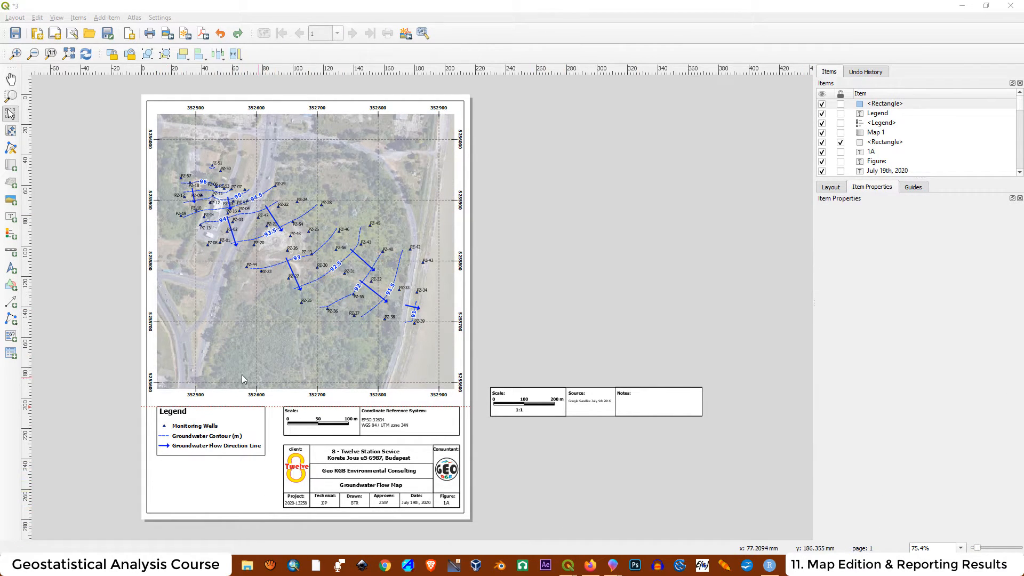
Place a copy of the spare information block's rectangle below the legend, roughly as wide as the legend frame.
{"action": "left_click", "coordinate": [657, 413]}
{"action": "left_click_drag", "start_coordinate": [667, 405], "coordinate": [265, 478]}
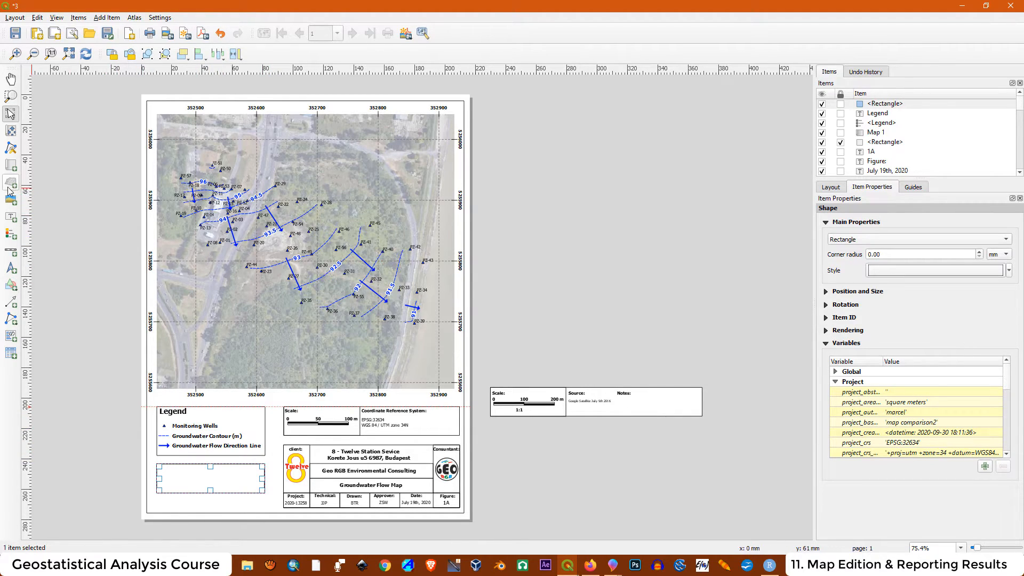
Add vertical guides at the legend frame's right edge, about 81.4 mm, and its left edge, about 10.4 mm.
{"action": "left_click_drag", "start_coordinate": [24, 179], "coordinate": [264, 414]}
{"action": "scroll", "coordinate": [262, 421], "scroll_direction": "up", "scroll_amount": 4}
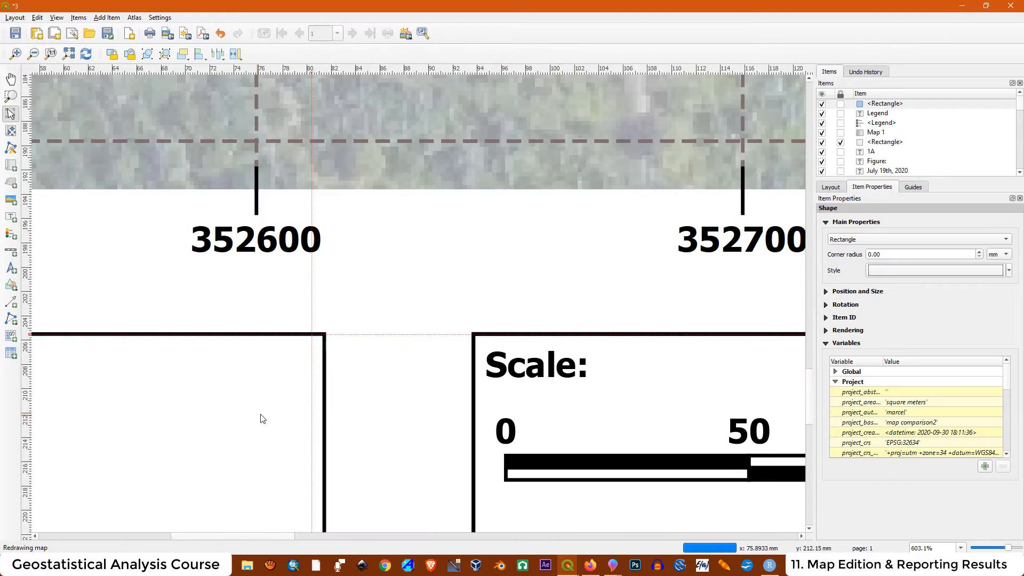
{"action": "left_click_drag", "start_coordinate": [24, 237], "coordinate": [390, 260]}
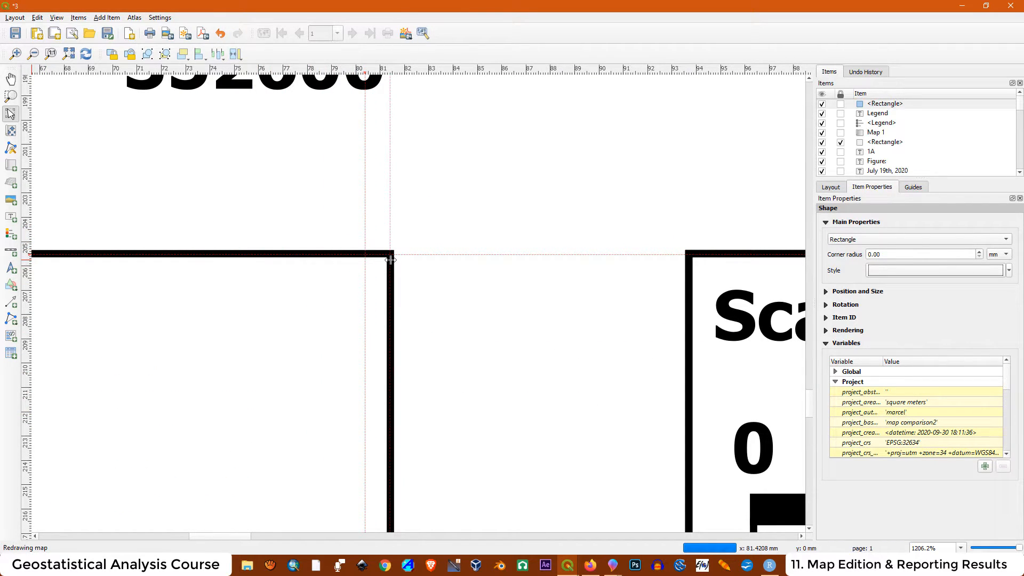
{"action": "scroll", "coordinate": [430, 254], "scroll_direction": "down", "scroll_amount": 3}
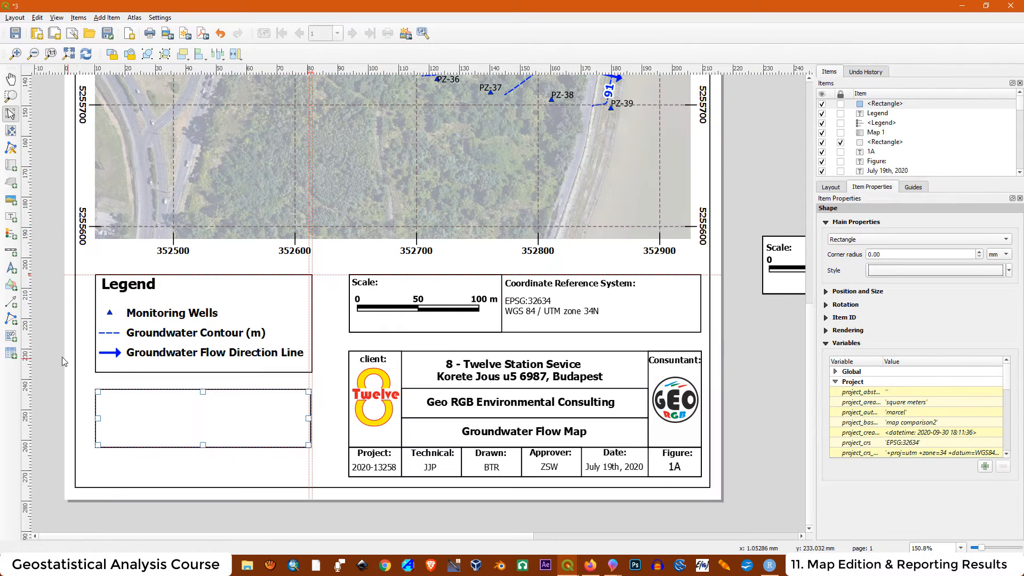
{"action": "left_click_drag", "start_coordinate": [25, 344], "coordinate": [96, 376]}
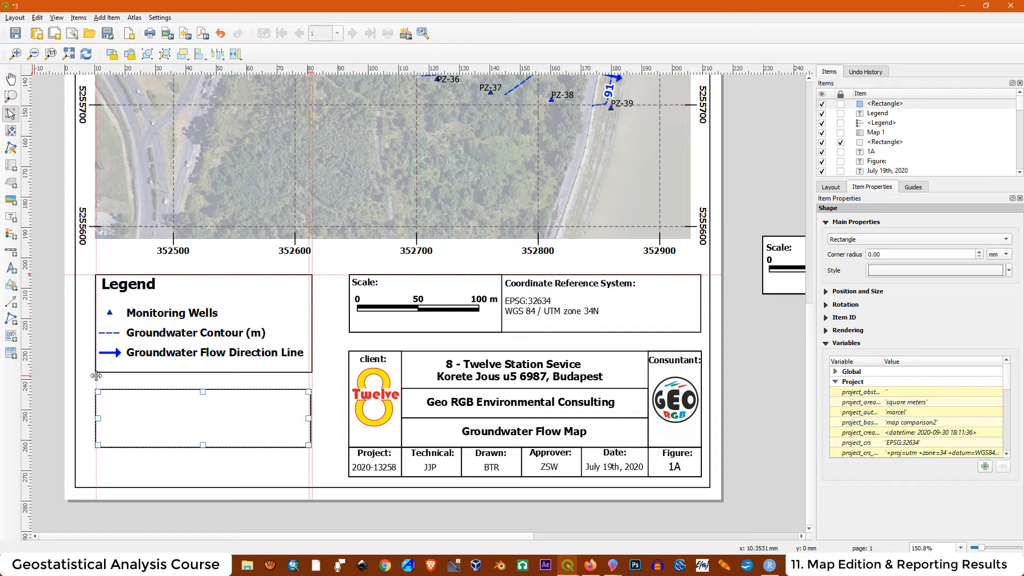
{"action": "scroll", "coordinate": [96, 423], "scroll_direction": "up", "scroll_amount": 3}
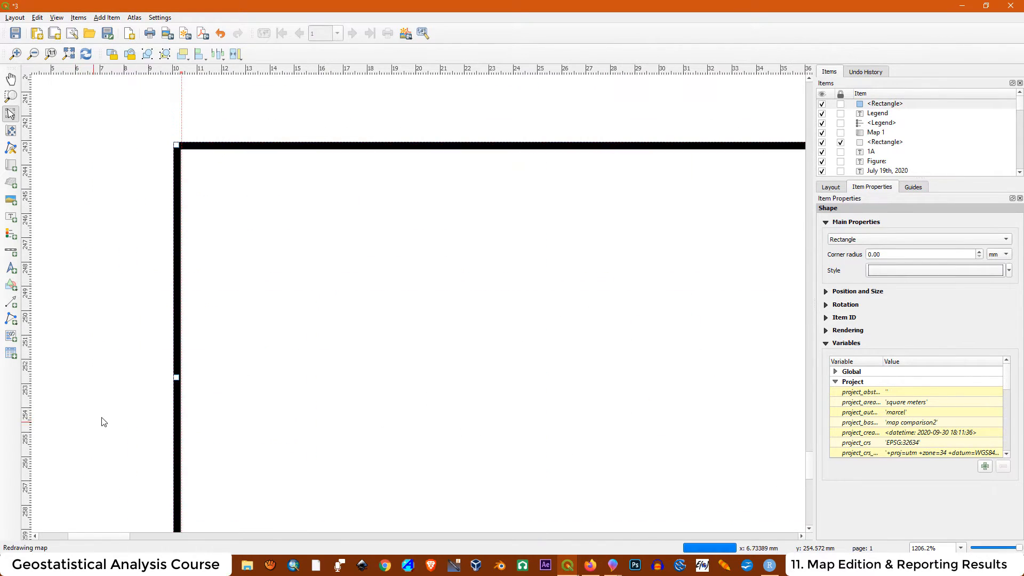
{"action": "scroll", "coordinate": [258, 345], "scroll_direction": "down", "scroll_amount": 1}
{"action": "scroll", "coordinate": [295, 349], "scroll_direction": "down", "scroll_amount": 2}
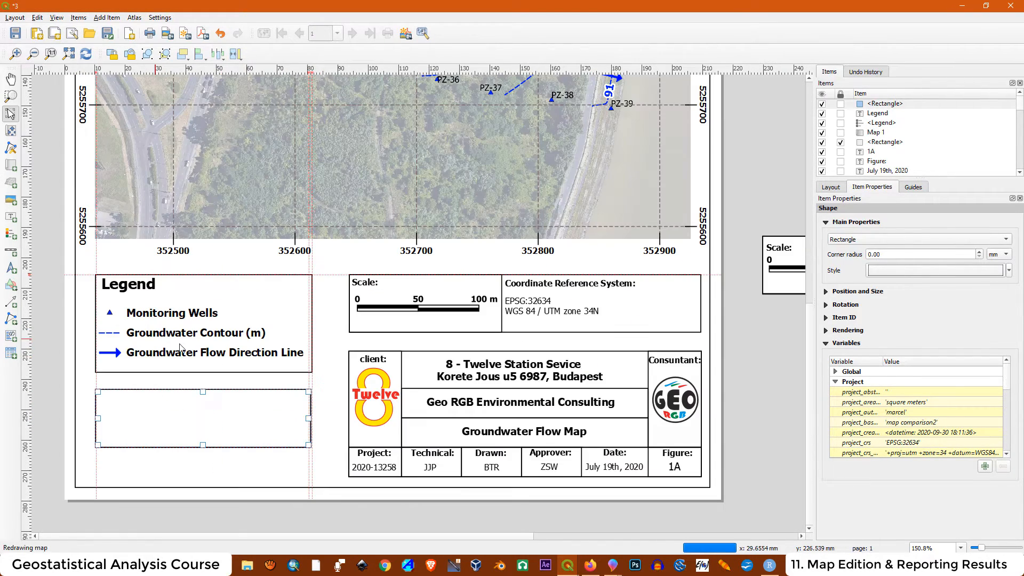
Stretch the new rectangle's right edge to the legend's guide and its bottom edge to a horizontal guide at the title block's base.
{"action": "scroll", "coordinate": [348, 429], "scroll_direction": "up", "scroll_amount": 3}
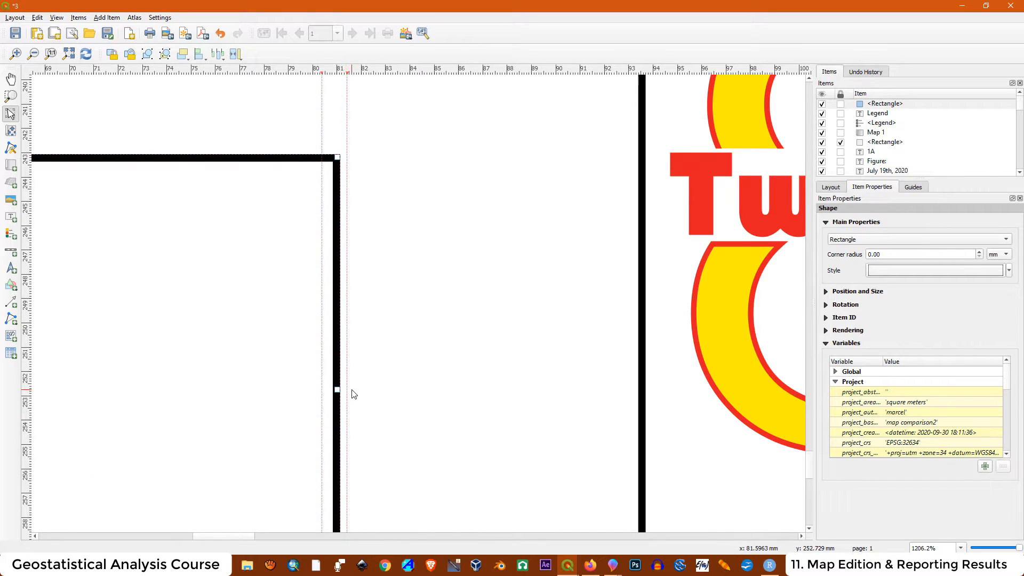
{"action": "left_click_drag", "start_coordinate": [339, 390], "coordinate": [345, 392]}
{"action": "scroll", "coordinate": [372, 409], "scroll_direction": "down", "scroll_amount": 1}
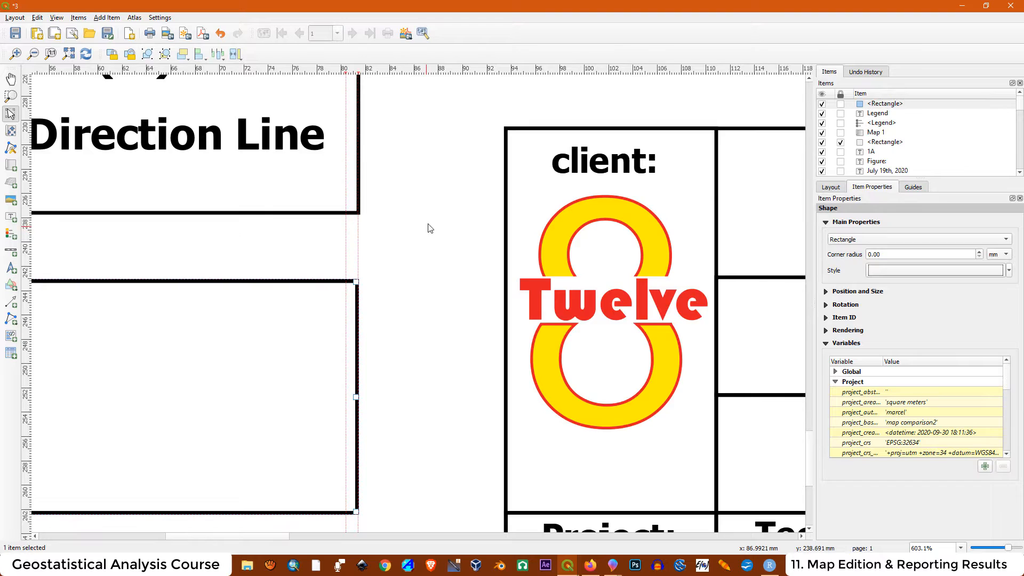
{"action": "scroll", "coordinate": [430, 229], "scroll_direction": "down", "scroll_amount": 1}
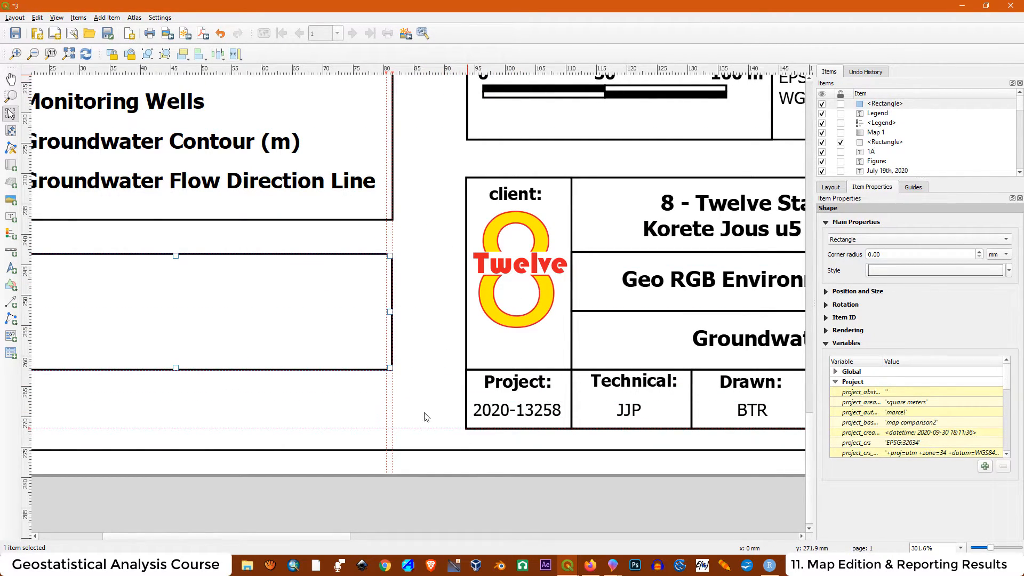
{"action": "left_click_drag", "start_coordinate": [177, 369], "coordinate": [208, 425]}
{"action": "scroll", "coordinate": [392, 418], "scroll_direction": "down", "scroll_amount": 2}
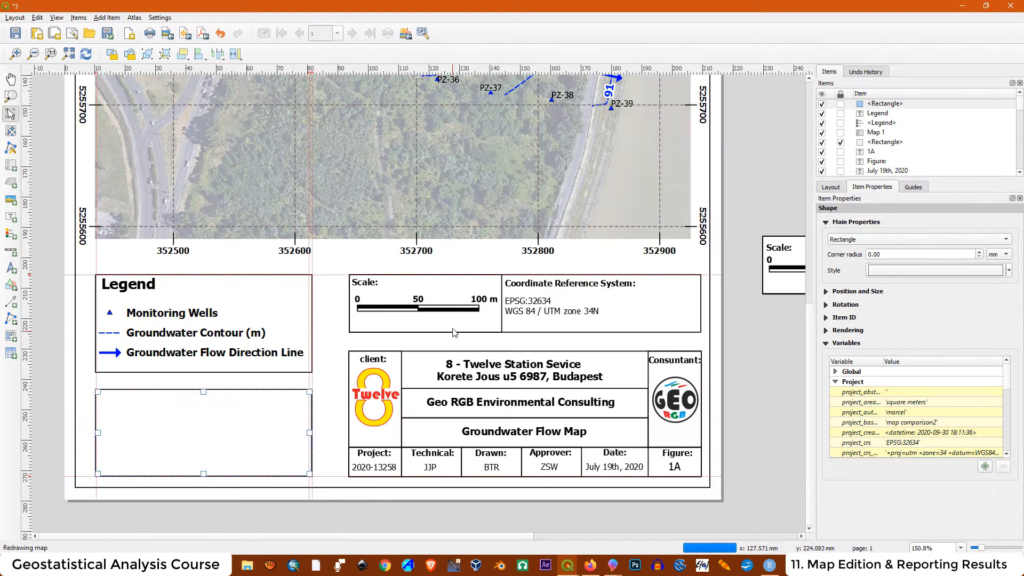
Move the "Notes:" label from the spare block into the upper-left corner of the new rectangle below the legend.
{"action": "left_click", "coordinate": [624, 403]}
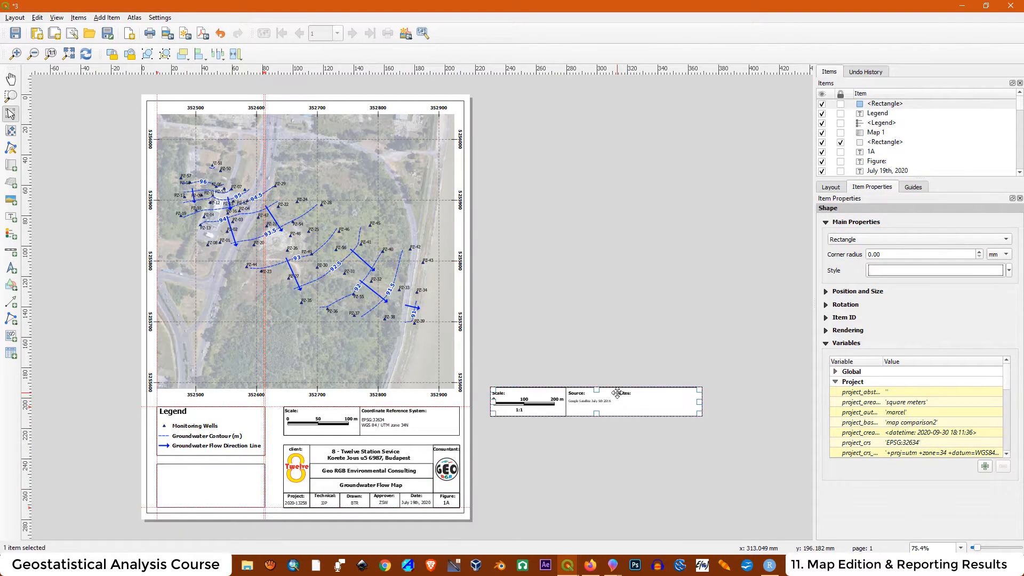
{"action": "left_click", "coordinate": [628, 394]}
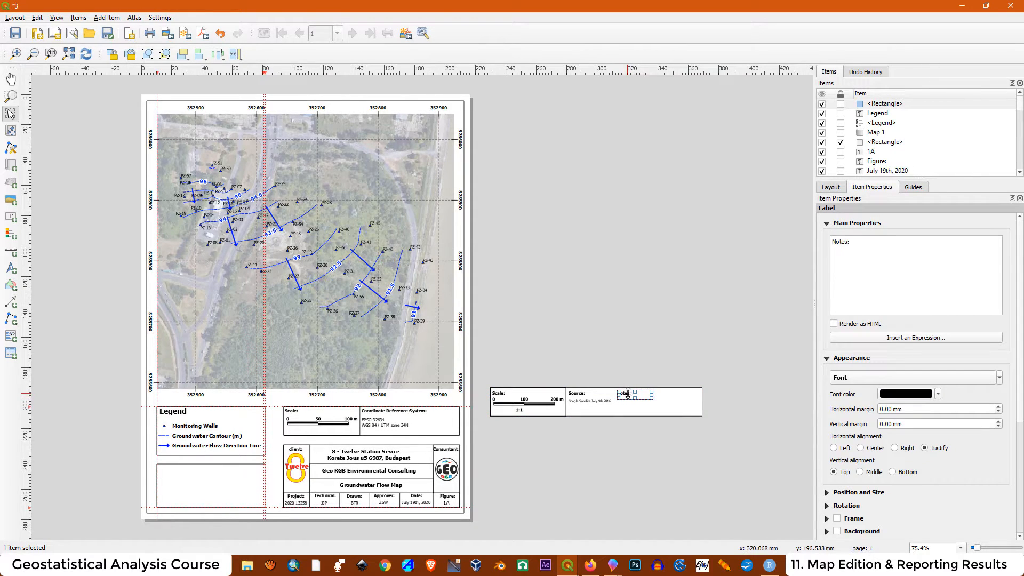
{"action": "left_click_drag", "start_coordinate": [624, 396], "coordinate": [165, 472]}
{"action": "scroll", "coordinate": [161, 487], "scroll_direction": "up", "scroll_amount": 2}
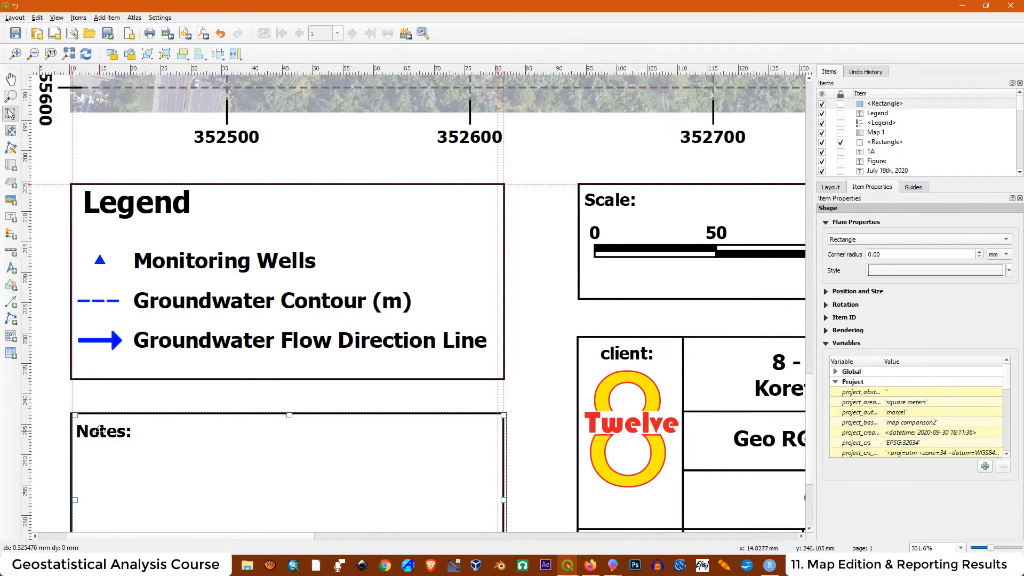
{"action": "left_click_drag", "start_coordinate": [100, 431], "coordinate": [101, 431]}
{"action": "key", "text": "ctrl+z"}
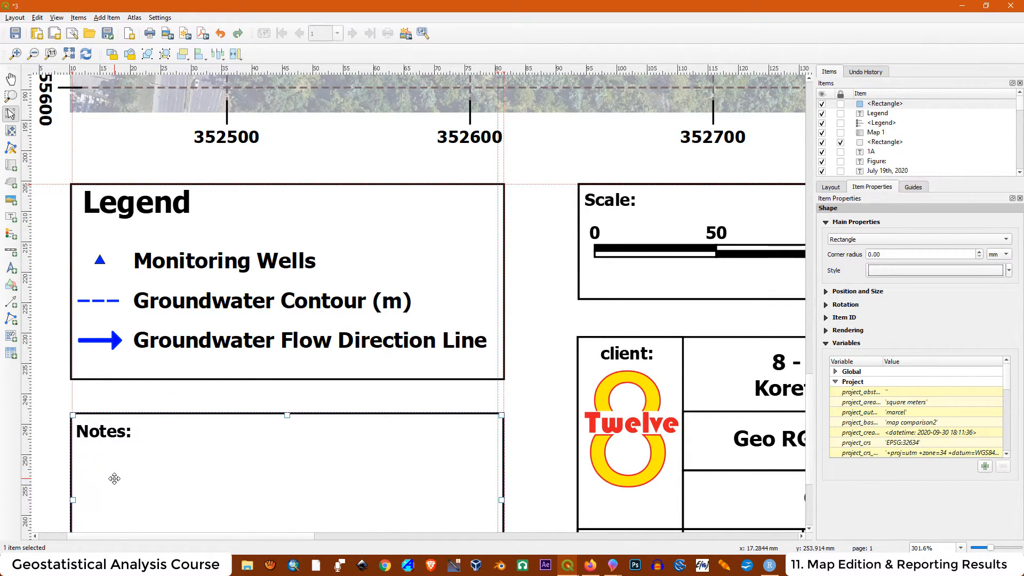
{"action": "scroll", "coordinate": [456, 172], "scroll_direction": "down", "scroll_amount": 1}
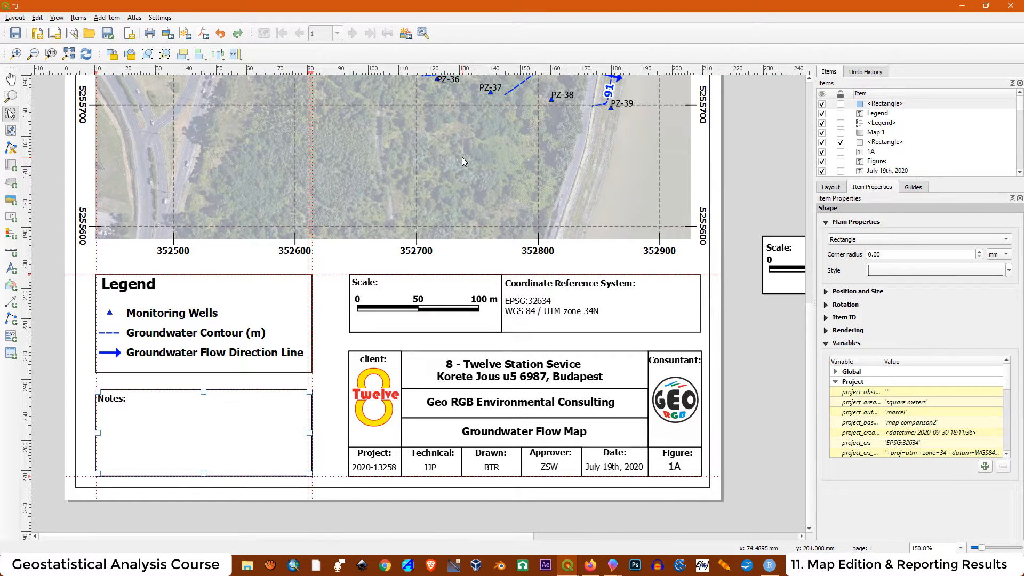
{"action": "scroll", "coordinate": [550, 344], "scroll_direction": "down", "scroll_amount": 1}
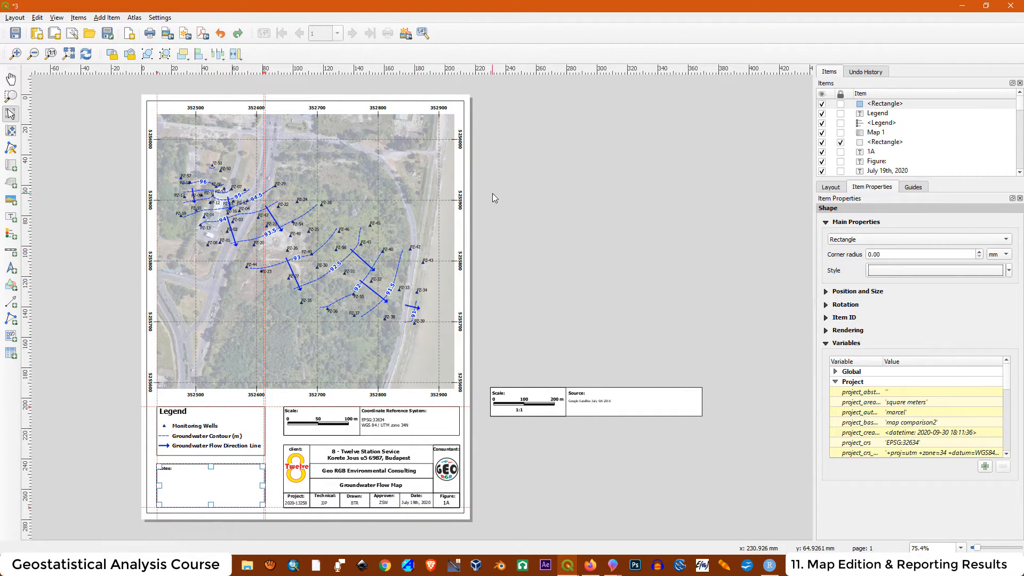
Launch Google Earth Pro, and in the main QGIS window set the Google Satellite layer's global opacity to 100%.
{"action": "left_click", "coordinate": [320, 570]}
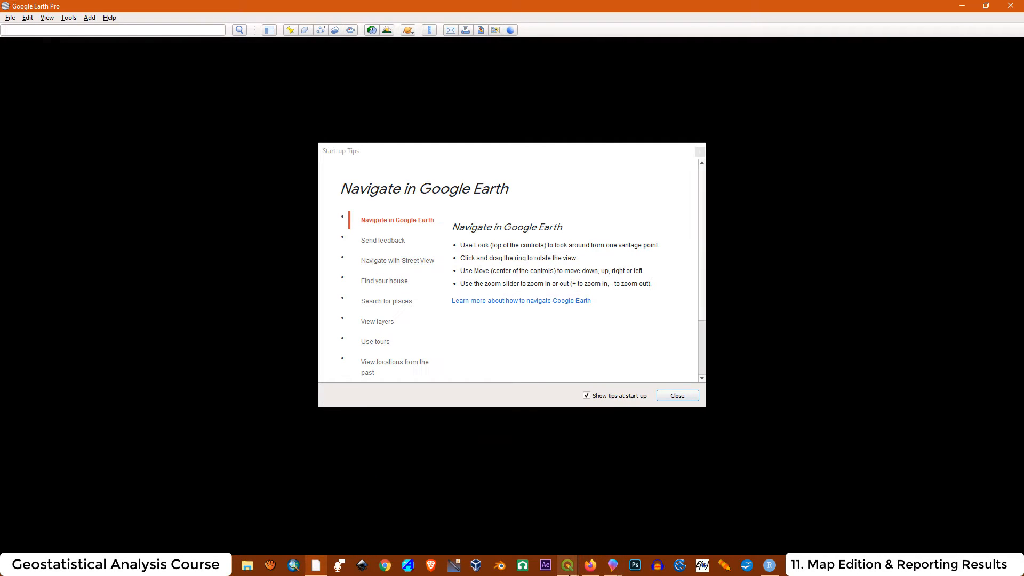
{"action": "left_click", "coordinate": [500, 484]}
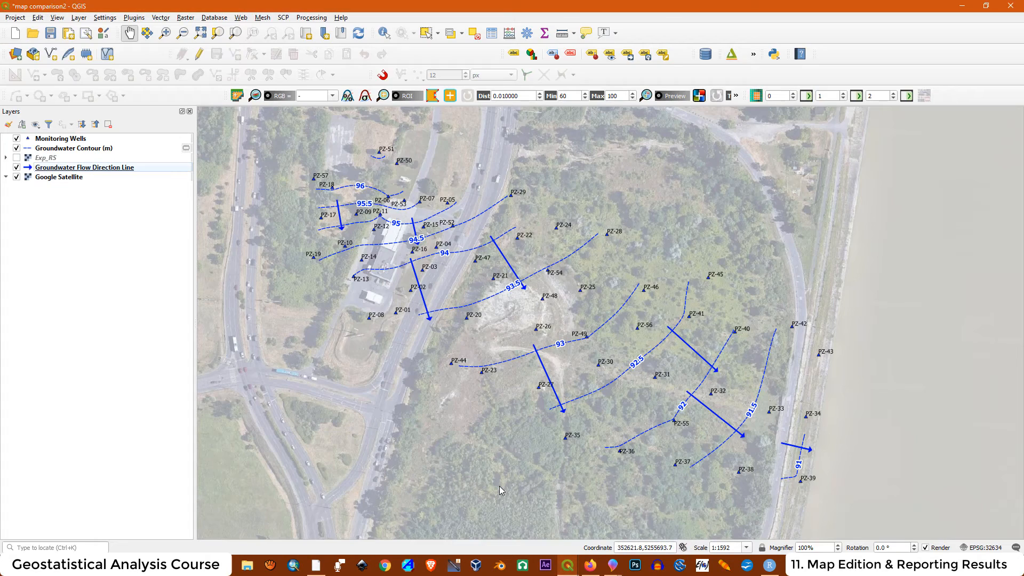
{"action": "left_click", "coordinate": [58, 178]}
{"action": "double_click", "coordinate": [58, 178]}
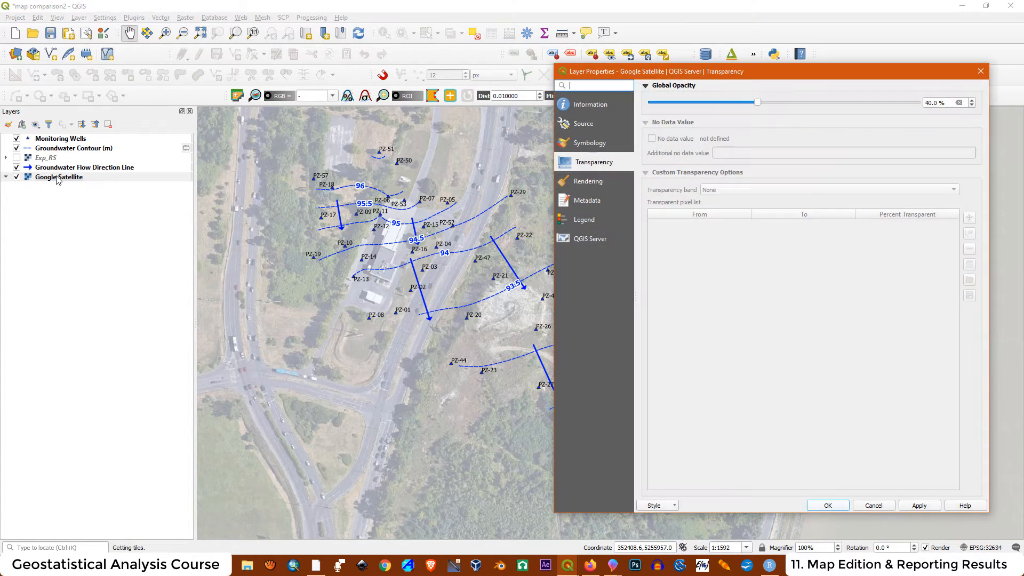
{"action": "left_click", "coordinate": [954, 101]}
{"action": "left_click_drag", "start_coordinate": [946, 102], "coordinate": [920, 100]}
{"action": "type", "text": "100"}
{"action": "key", "text": "Return"}
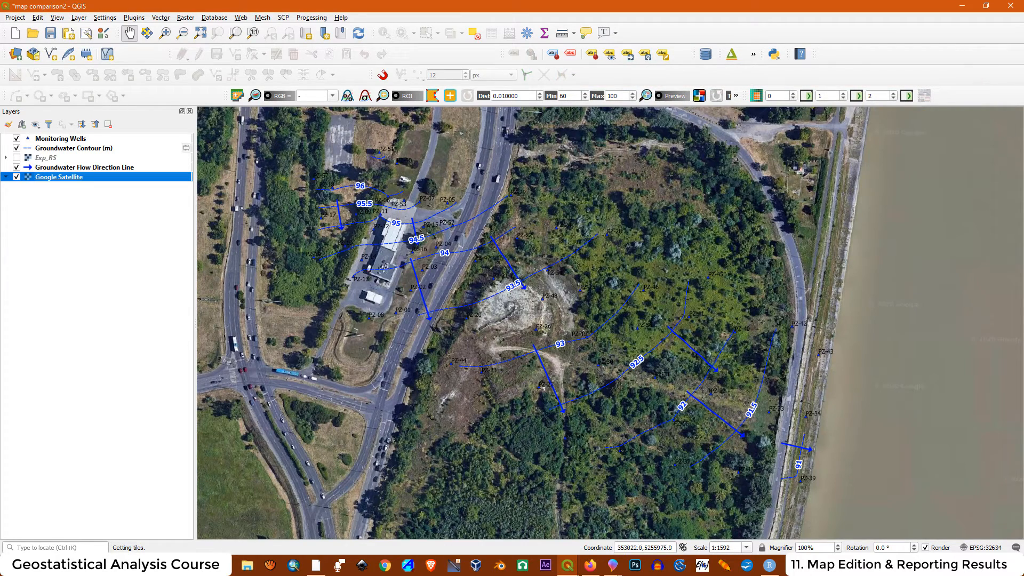
Switch to Google Earth Pro, close the start-up tips and turn the globe to Europe near the "project GIS" placemark.
{"action": "left_click", "coordinate": [339, 566]}
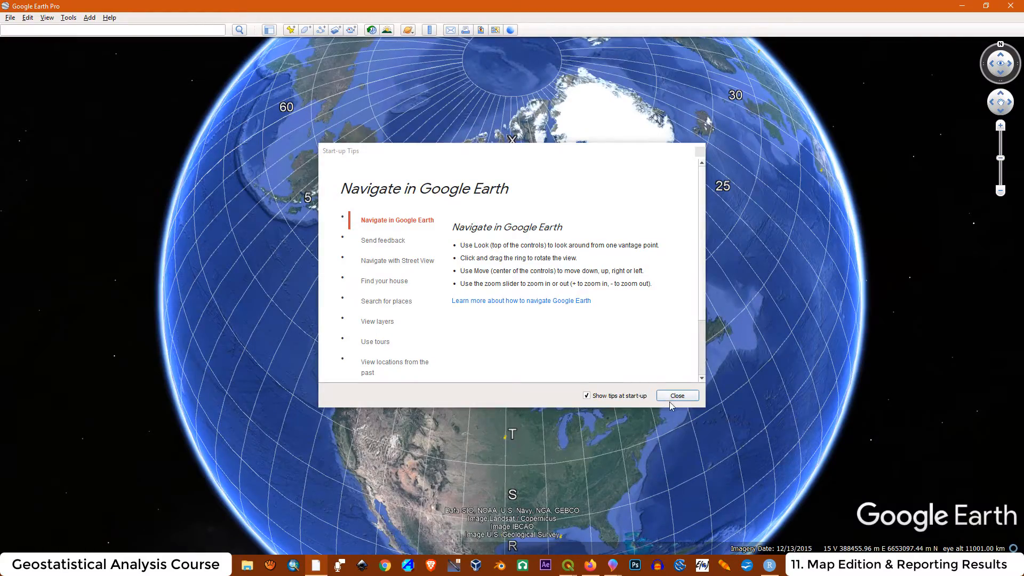
{"action": "left_click", "coordinate": [671, 399]}
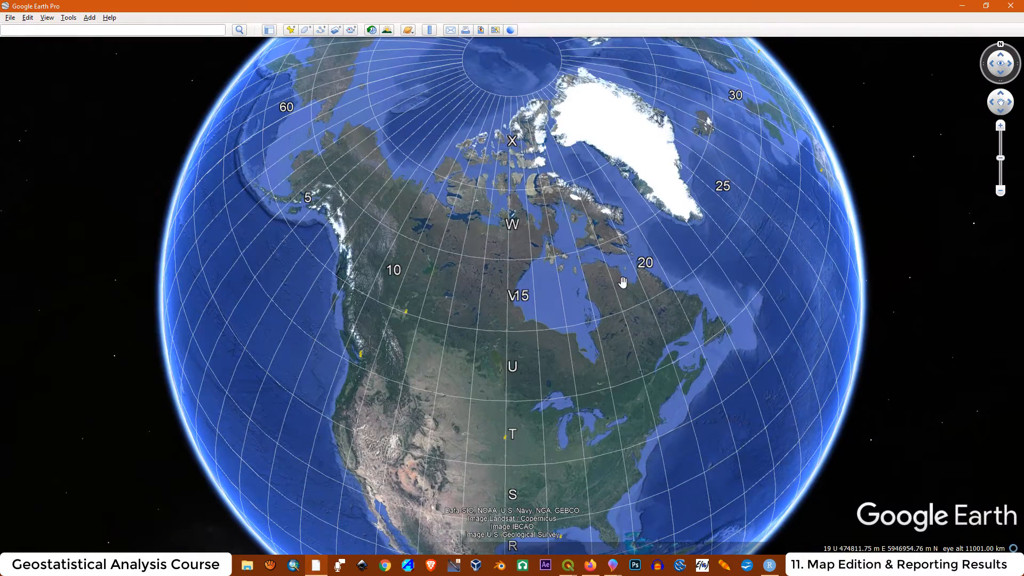
{"action": "left_click_drag", "start_coordinate": [639, 411], "coordinate": [555, 446]}
{"action": "left_click_drag", "start_coordinate": [668, 360], "coordinate": [560, 423]}
{"action": "left_click_drag", "start_coordinate": [688, 280], "coordinate": [529, 423]}
{"action": "left_click_drag", "start_coordinate": [698, 205], "coordinate": [568, 339]}
{"action": "scroll", "coordinate": [561, 350], "scroll_direction": "up", "scroll_amount": 5}
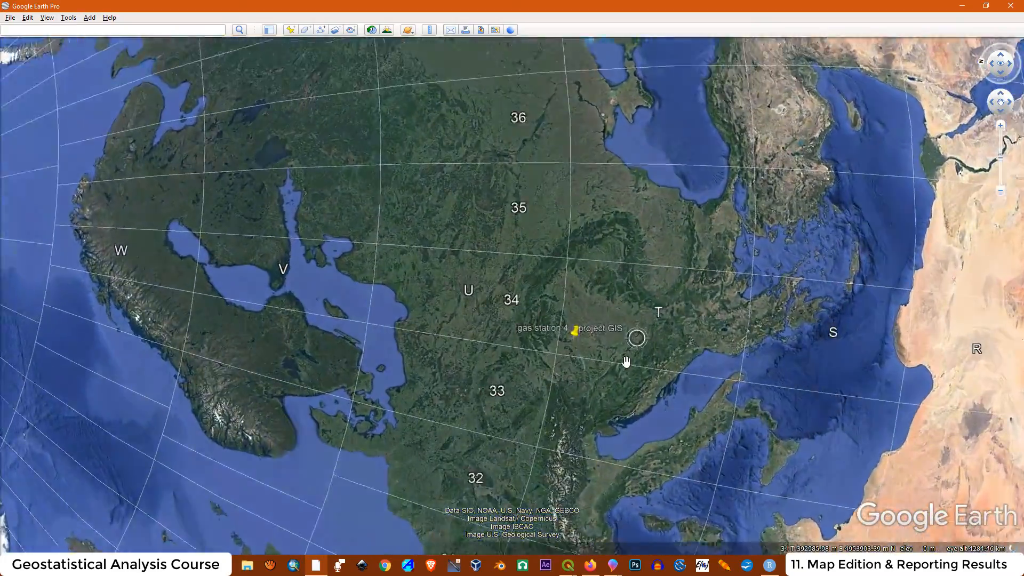
Inspect the satellite imagery at the "project GIS" placemark close up with the view oriented north.
{"action": "scroll", "coordinate": [629, 355], "scroll_direction": "up", "scroll_amount": 5}
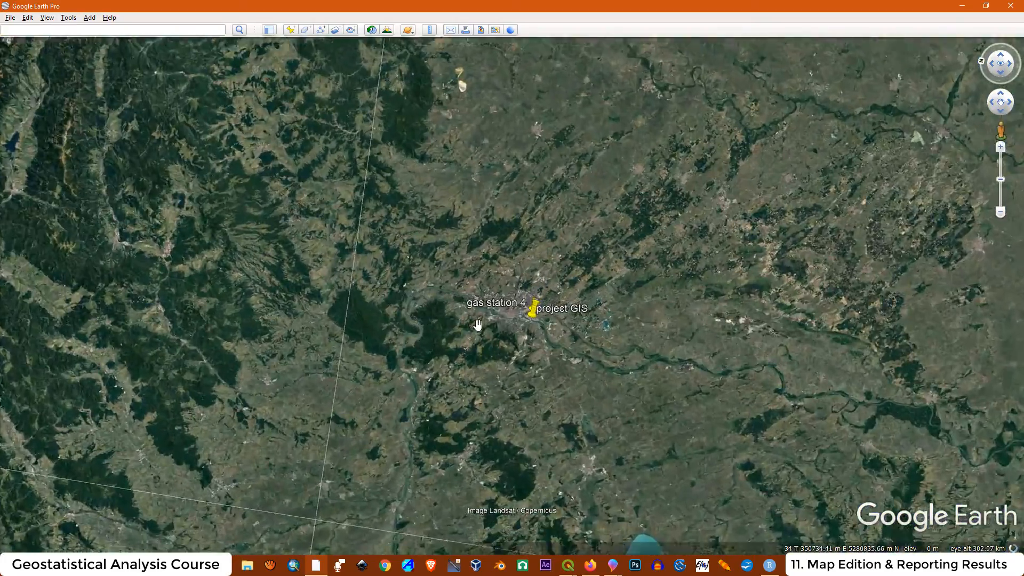
{"action": "scroll", "coordinate": [475, 323], "scroll_direction": "up", "scroll_amount": 5}
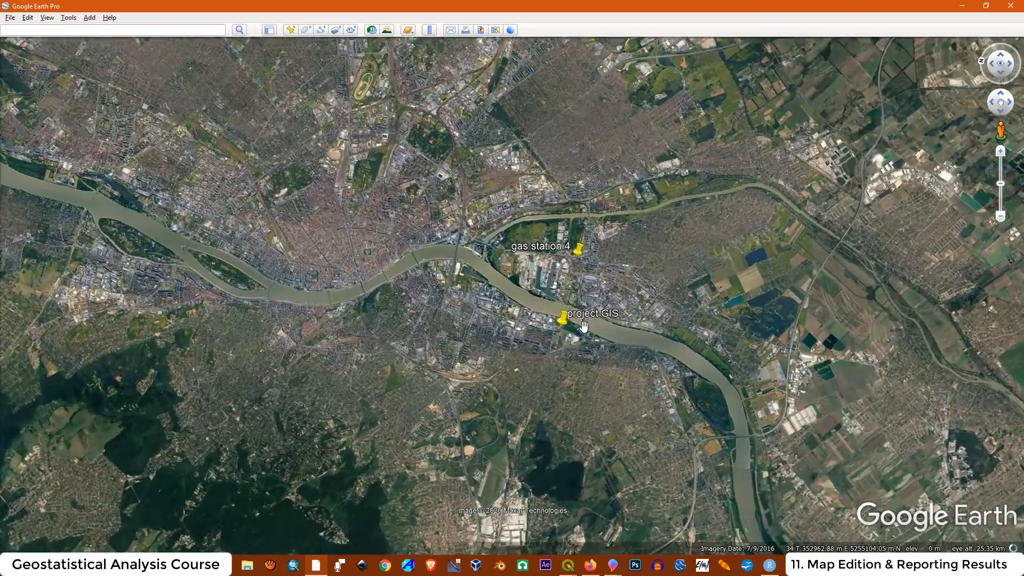
{"action": "scroll", "coordinate": [585, 324], "scroll_direction": "up", "scroll_amount": 2}
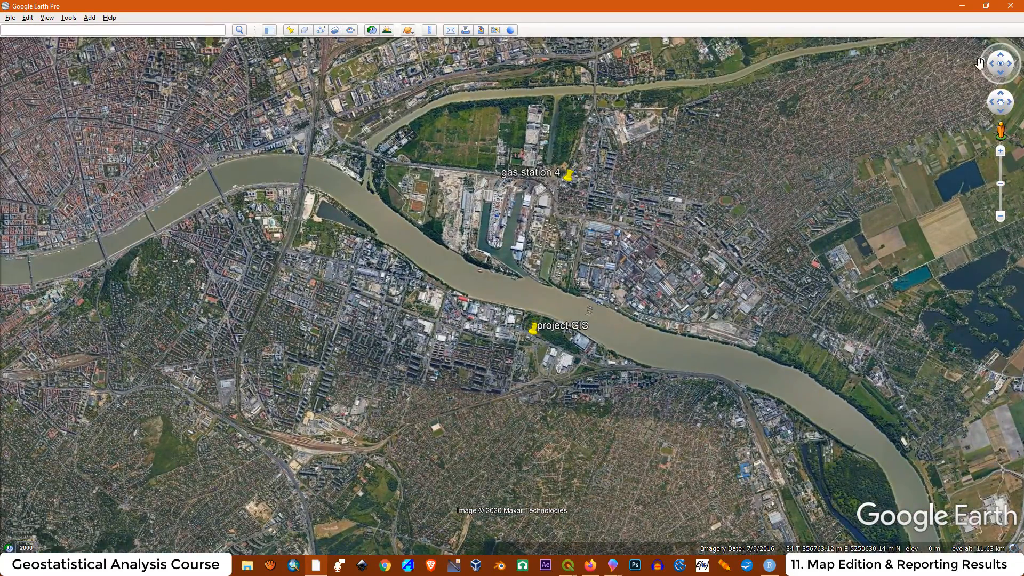
{"action": "left_click_drag", "start_coordinate": [982, 63], "coordinate": [984, 63]}
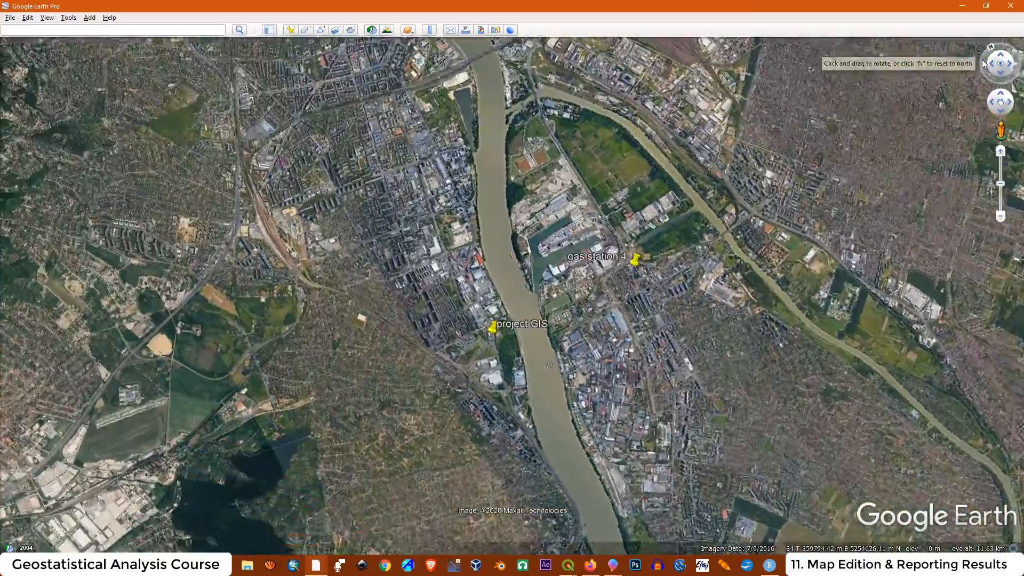
{"action": "scroll", "coordinate": [461, 326], "scroll_direction": "up", "scroll_amount": 3}
{"action": "scroll", "coordinate": [461, 326], "scroll_direction": "up", "scroll_amount": 4}
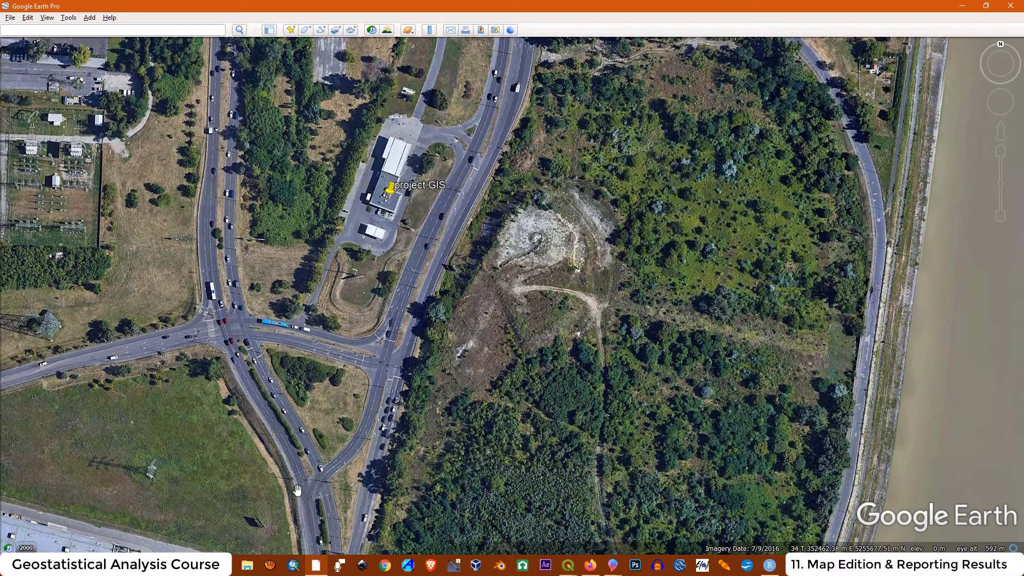
Compare the site's historical imagery from 2000 and 8/7/2013, and return to the default imagery to check its date near the placemark.
{"action": "left_click", "coordinate": [567, 565]}
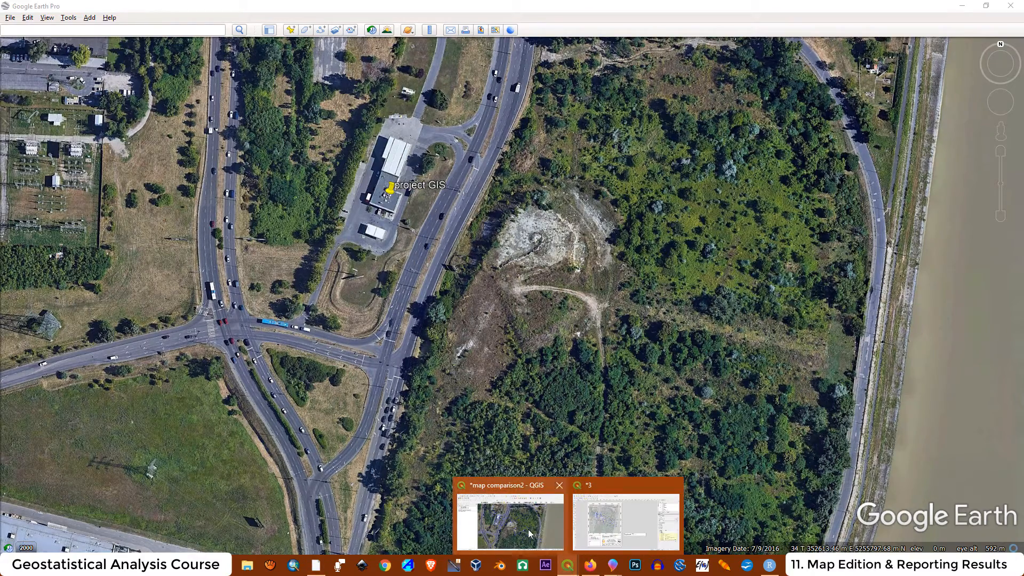
{"action": "mouse_move", "coordinate": [529, 534]}
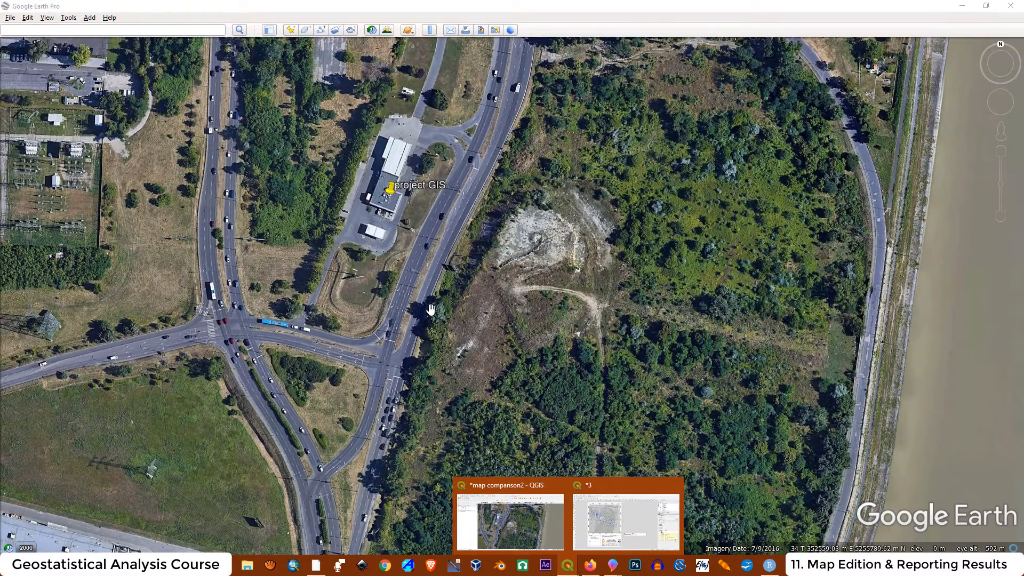
{"action": "left_click", "coordinate": [431, 310]}
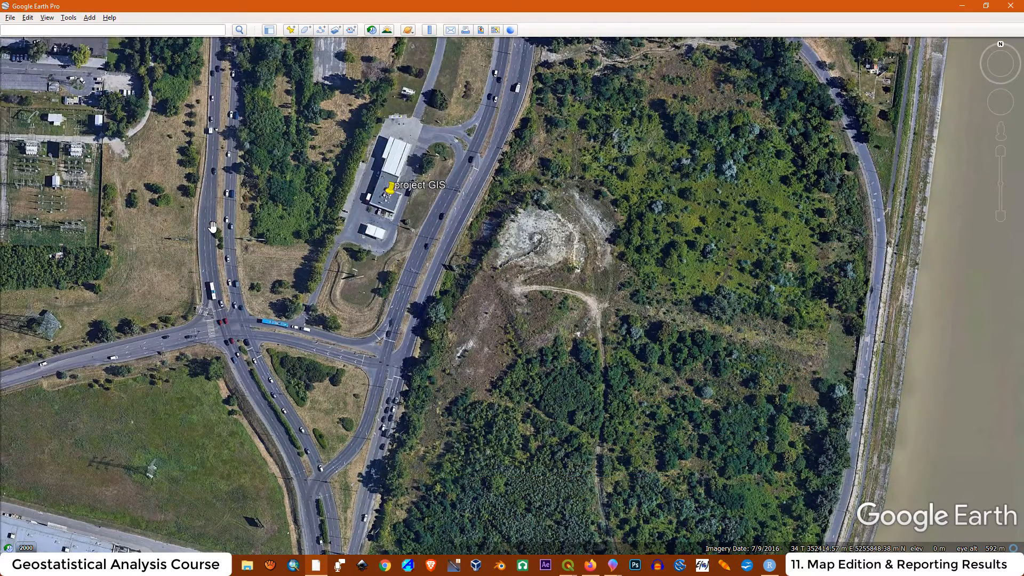
{"action": "left_click", "coordinate": [26, 548]}
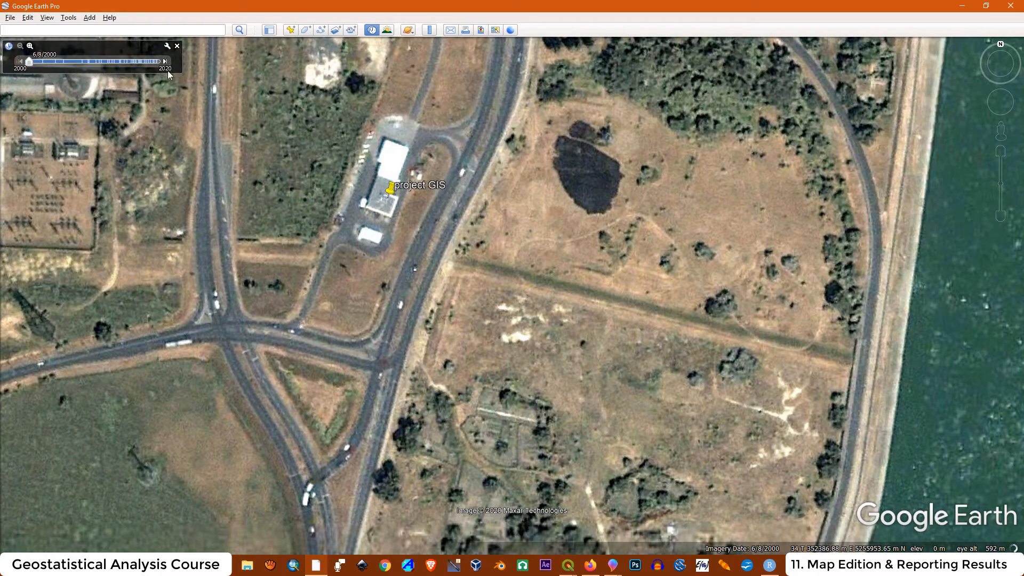
{"action": "left_click_drag", "start_coordinate": [30, 61], "coordinate": [115, 60]}
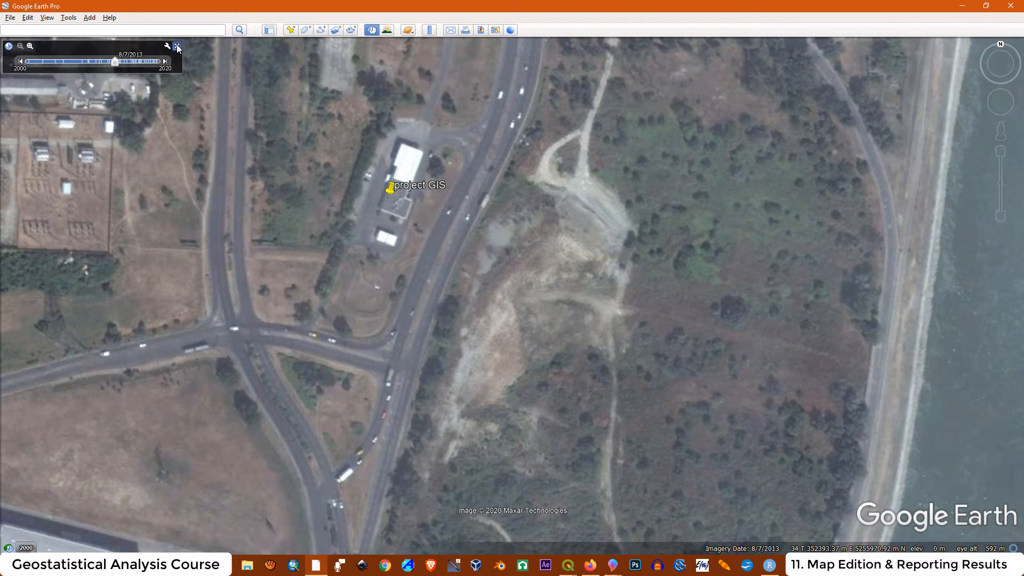
{"action": "left_click", "coordinate": [177, 47]}
{"action": "scroll", "coordinate": [368, 181], "scroll_direction": "up", "scroll_amount": 2}
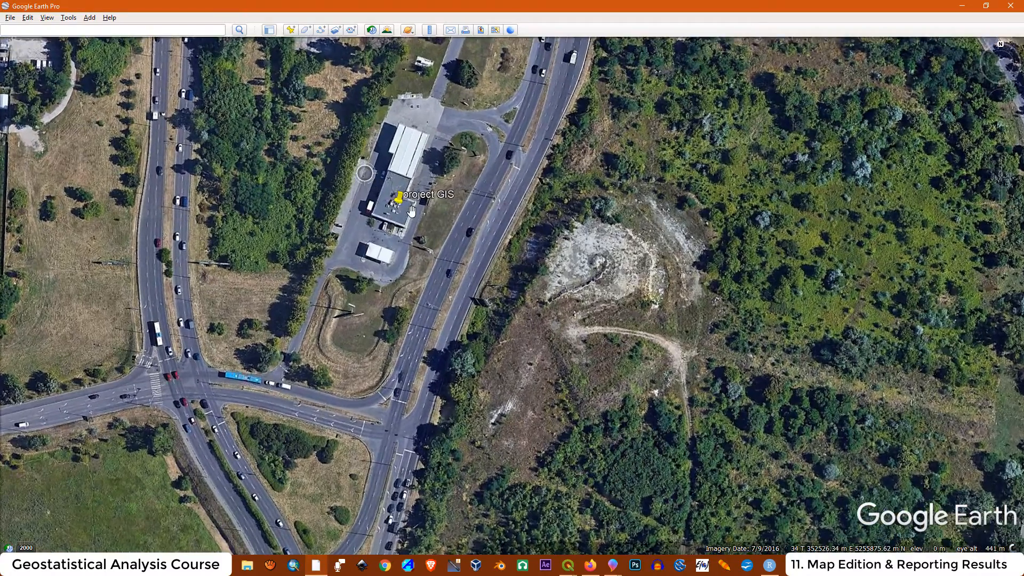
{"action": "scroll", "coordinate": [410, 210], "scroll_direction": "up", "scroll_amount": 2}
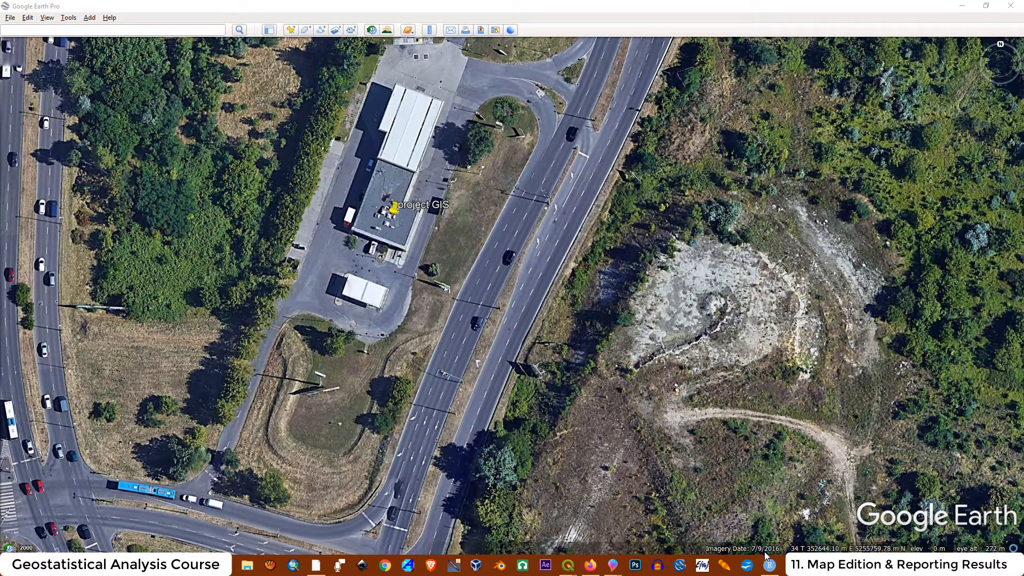
Step through the historical imagery around the placemark from 6/8/2000 to 7/9/2016, and close Google Earth Pro.
{"action": "left_click", "coordinate": [9, 547]}
{"action": "left_click_drag", "start_coordinate": [66, 62], "coordinate": [29, 61]}
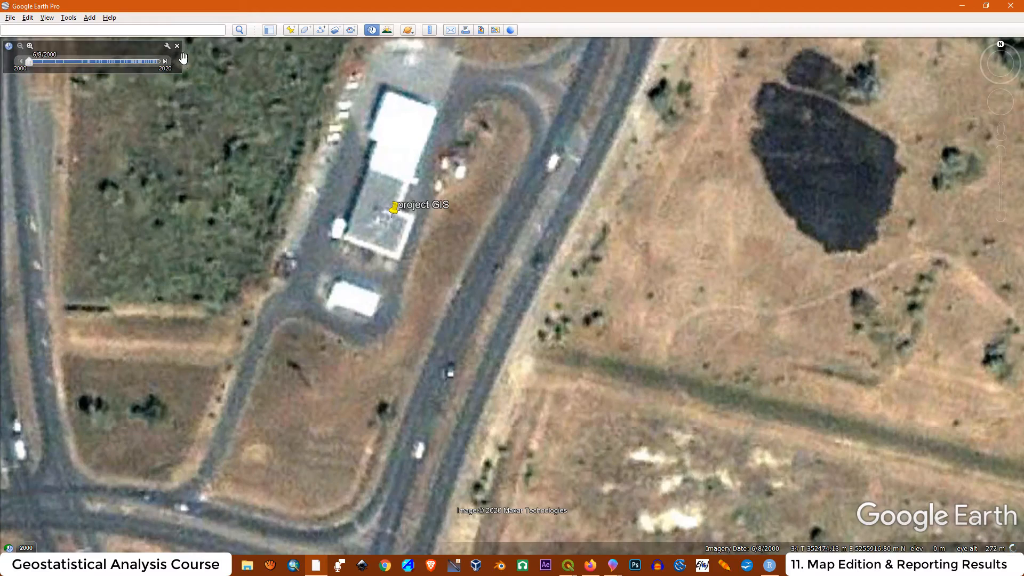
{"action": "left_click", "coordinate": [165, 62]}
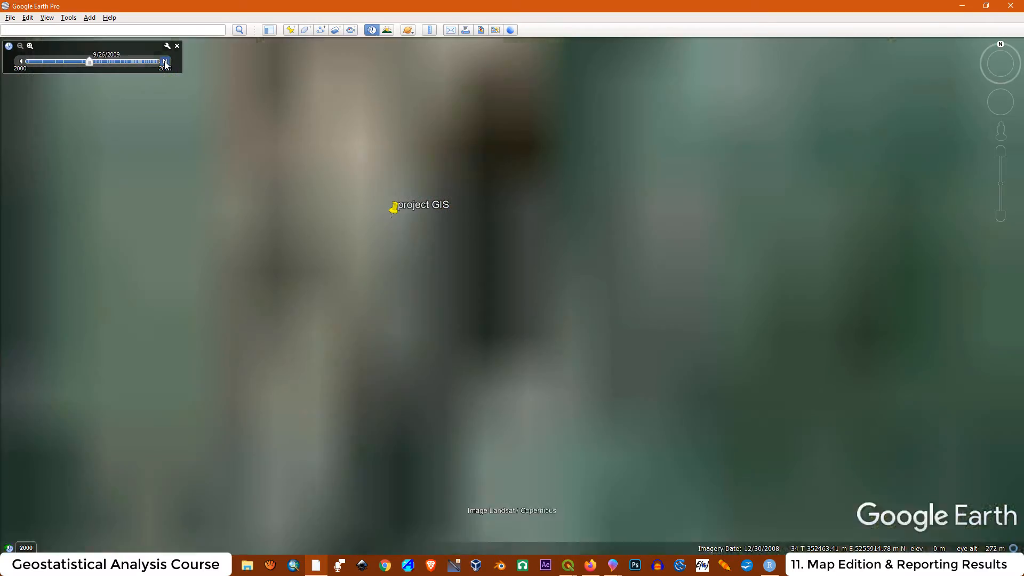
{"action": "left_click", "coordinate": [165, 62]}
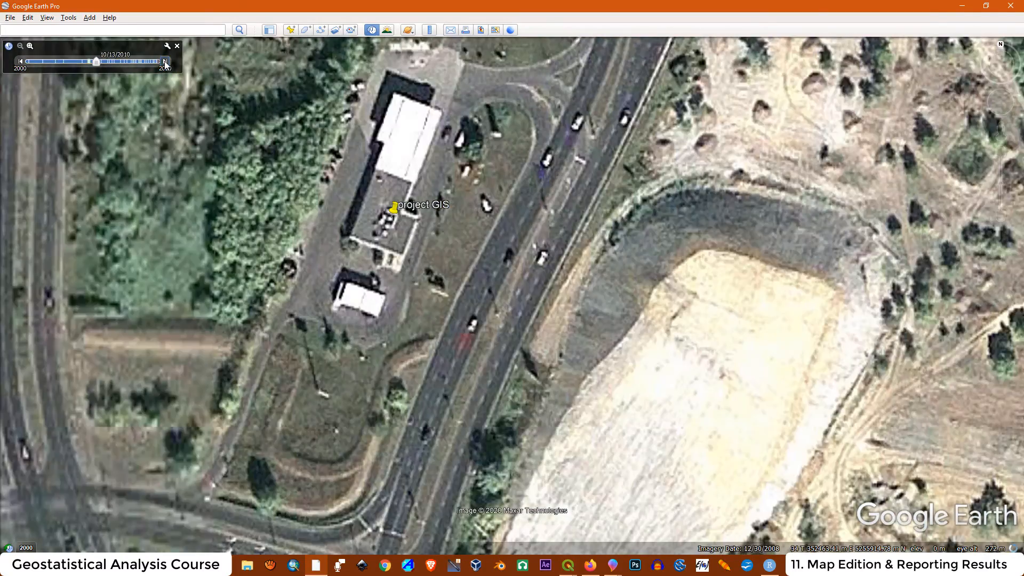
{"action": "left_click", "coordinate": [165, 61]}
{"action": "left_click", "coordinate": [165, 62]}
{"action": "left_click", "coordinate": [165, 62]}
{"action": "left_click", "coordinate": [165, 62]}
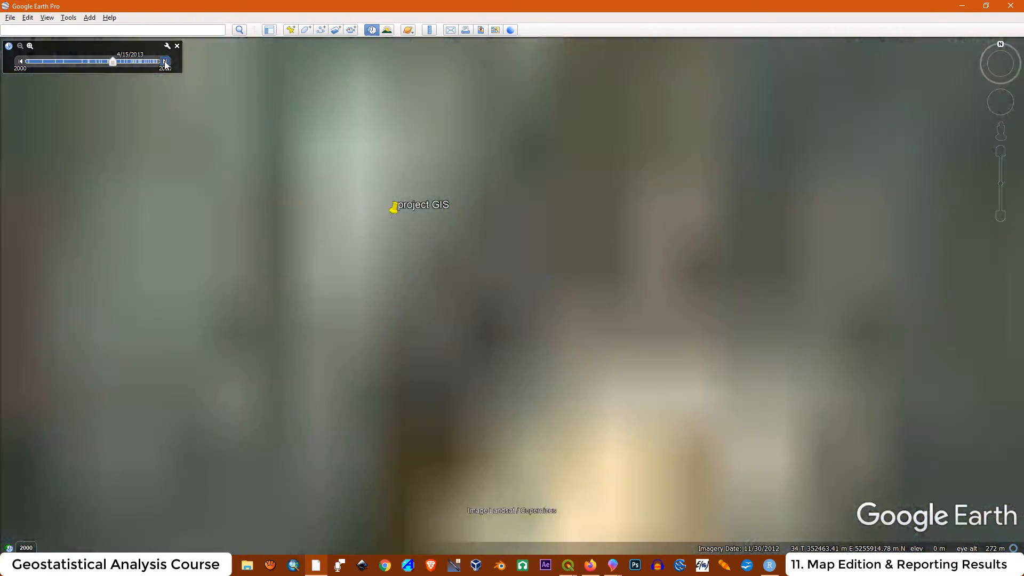
{"action": "left_click", "coordinate": [165, 62]}
{"action": "left_click", "coordinate": [165, 62]}
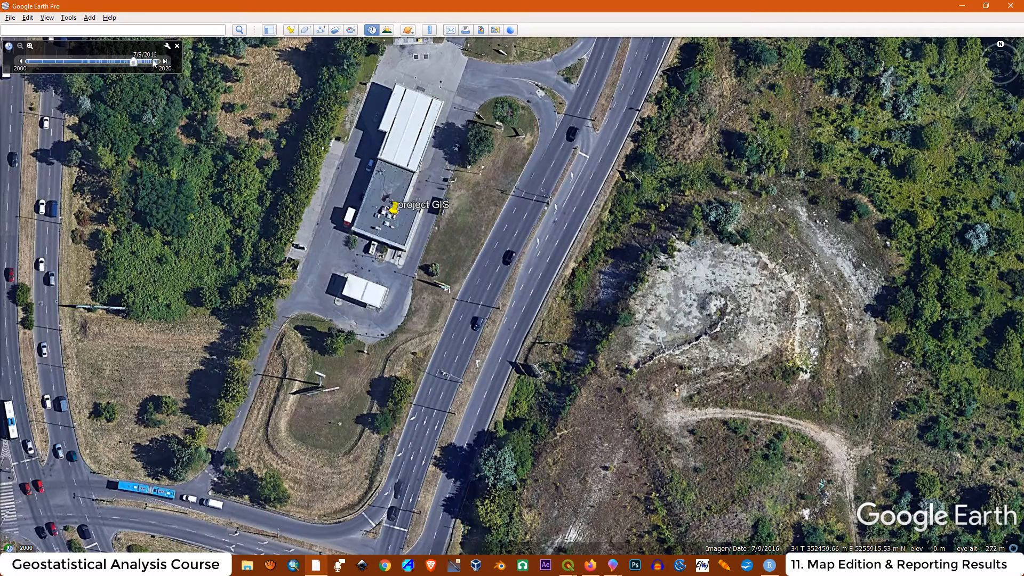
{"action": "left_click", "coordinate": [1012, 6]}
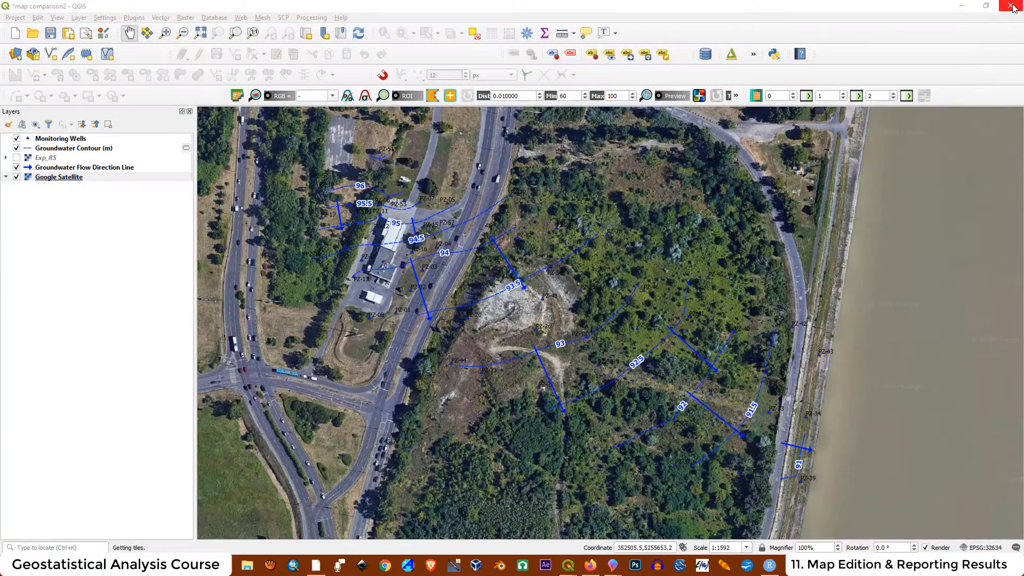
In the main QGIS window, set the Google Satellite layer's global opacity to 40%.
{"action": "double_click", "coordinate": [60, 177]}
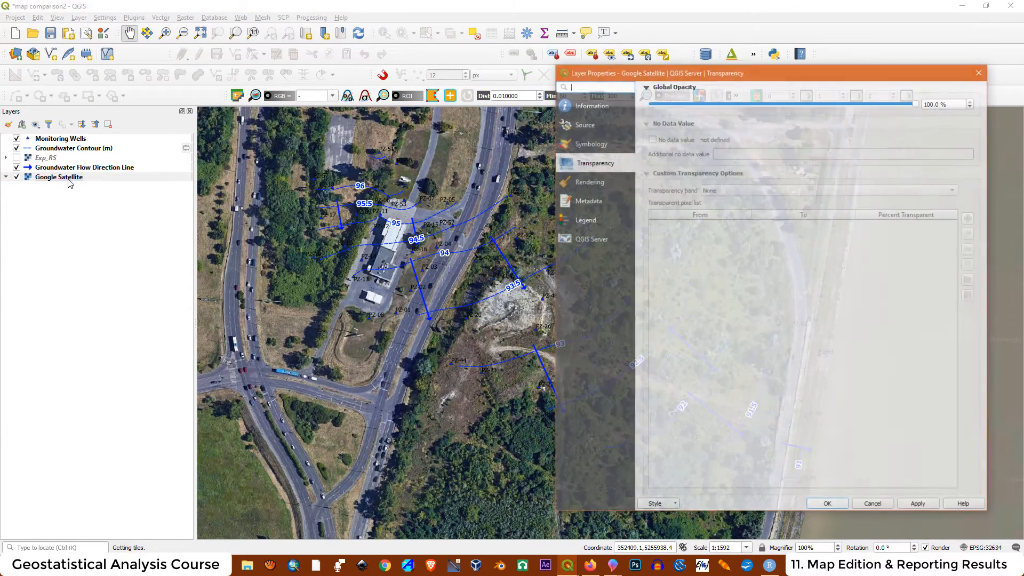
{"action": "double_click", "coordinate": [956, 103]}
{"action": "type", "text": "40"}
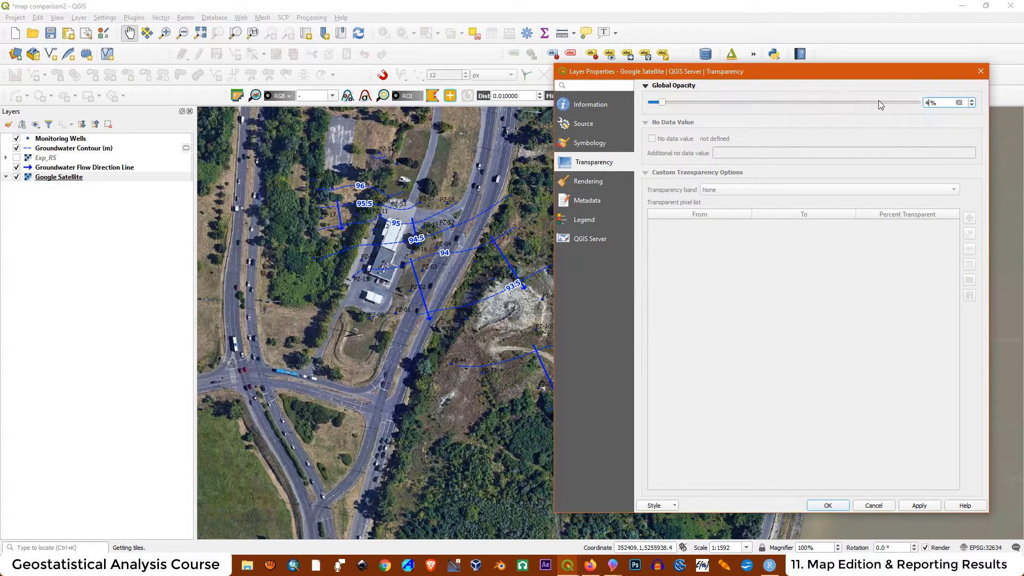
{"action": "left_click", "coordinate": [920, 505]}
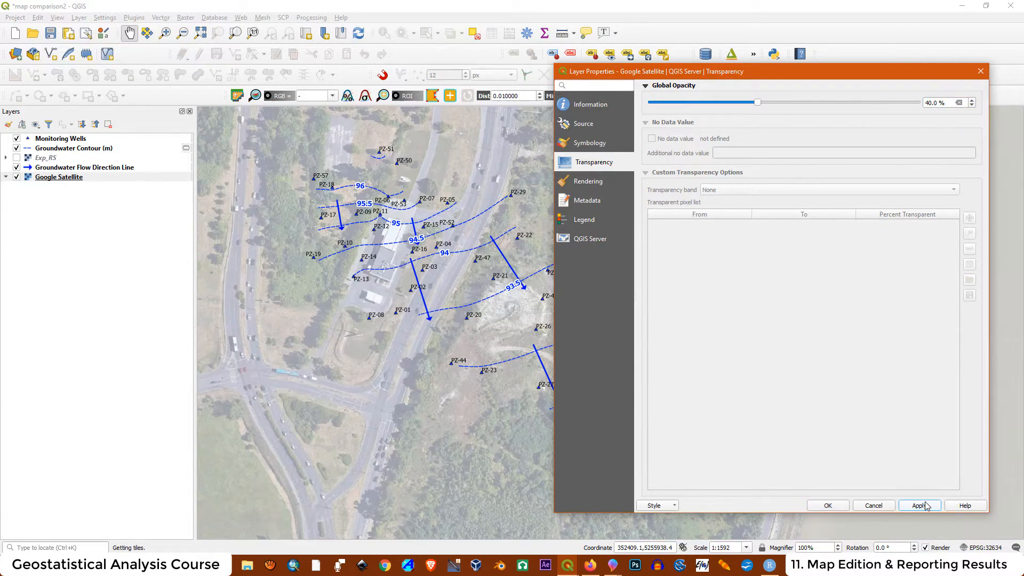
{"action": "left_click", "coordinate": [980, 71]}
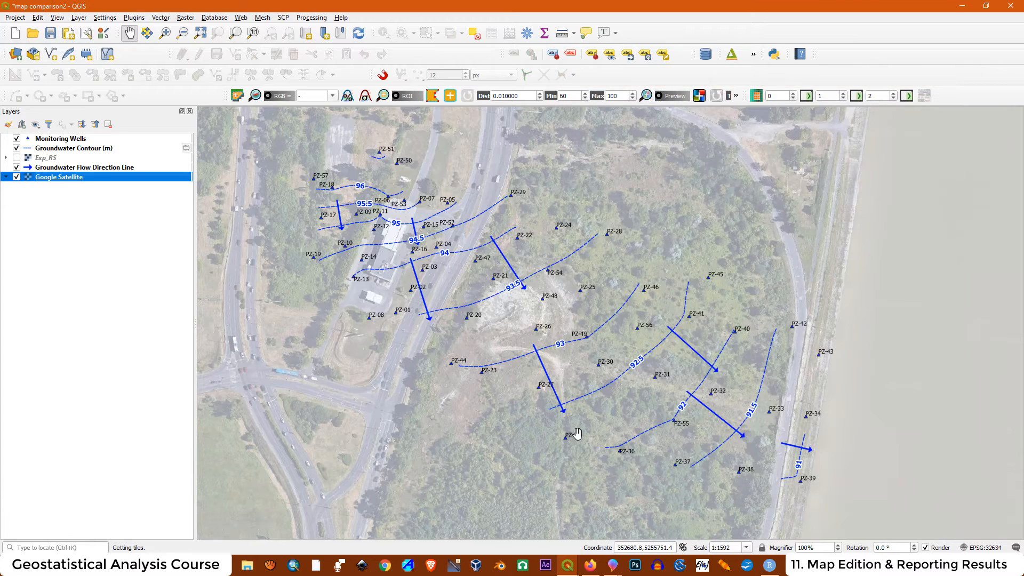
In the print layout, change the new label to "Satellite imagery form Google satellite from July-09-2016" at font size 8 and place it under "Notes:".
{"action": "mouse_move", "coordinate": [573, 569]}
{"action": "left_click", "coordinate": [612, 495]}
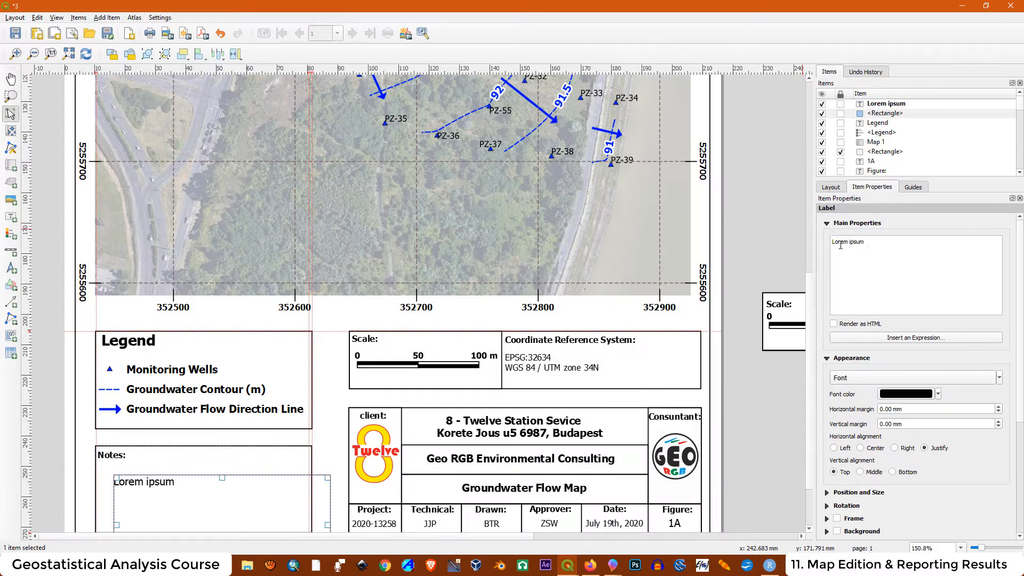
{"action": "left_click_drag", "start_coordinate": [867, 243], "coordinate": [830, 241]}
{"action": "type", "text": "Satellite imagery form Google satellite from July-09-2016"}
{"action": "left_click", "coordinate": [912, 377]}
{"action": "left_click", "coordinate": [611, 227]}
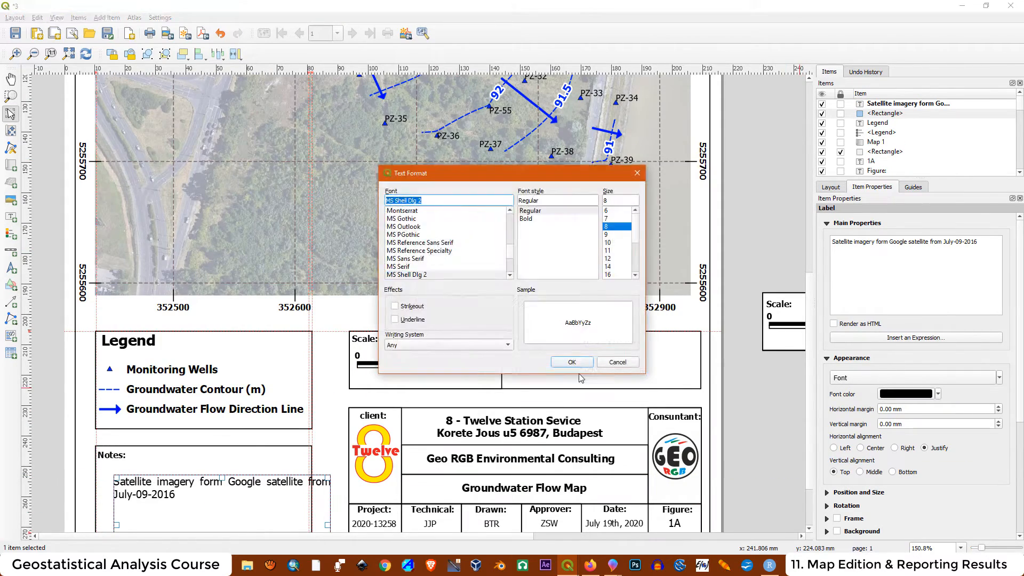
{"action": "left_click", "coordinate": [571, 361]}
{"action": "left_click_drag", "start_coordinate": [207, 490], "coordinate": [206, 438]}
Duplicate the note below and replace its text with "Groundwater contours extracted from an exponential model of an omnidirectional semivariogram using universal kriging." and "Appendix II".
{"action": "key", "text": "ctrl+c"}
{"action": "key", "text": "ctrl+v"}
{"action": "left_click_drag", "start_coordinate": [979, 242], "coordinate": [830, 236]}
{"action": "type", "text": "Groundwater contours extracted from an exponential model of an omnidirectional semivariogram using universal kriging."}
{"action": "key", "text": "Return"}
{"action": "type", "text": "Appendix II"}
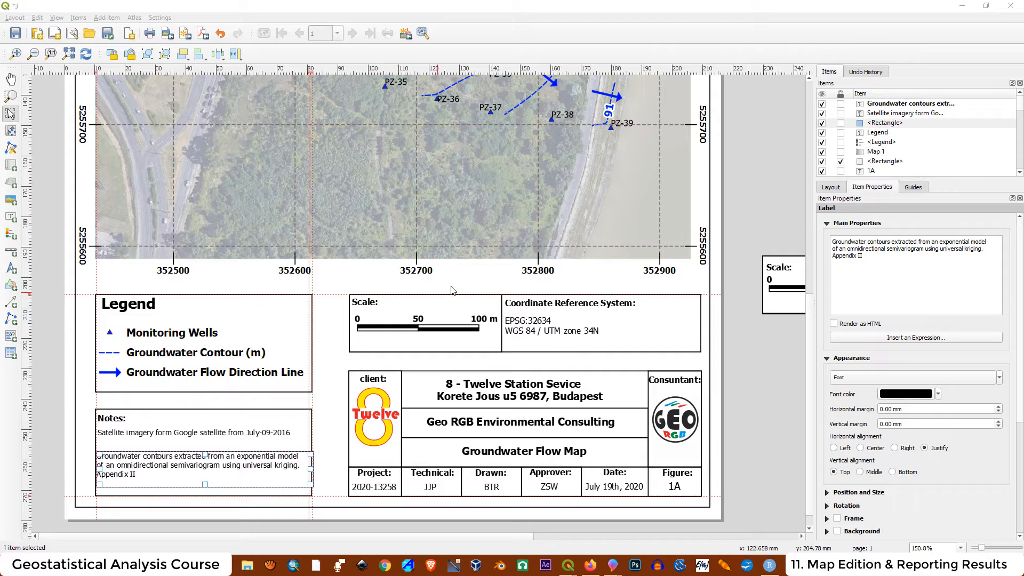
{"action": "left_click", "coordinate": [136, 444]}
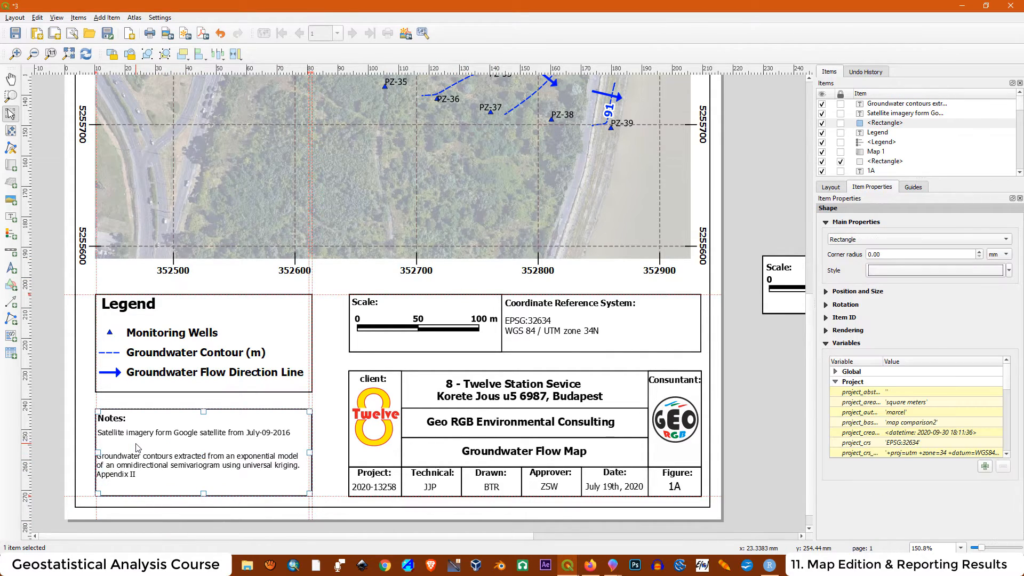
{"action": "left_click", "coordinate": [65, 426]}
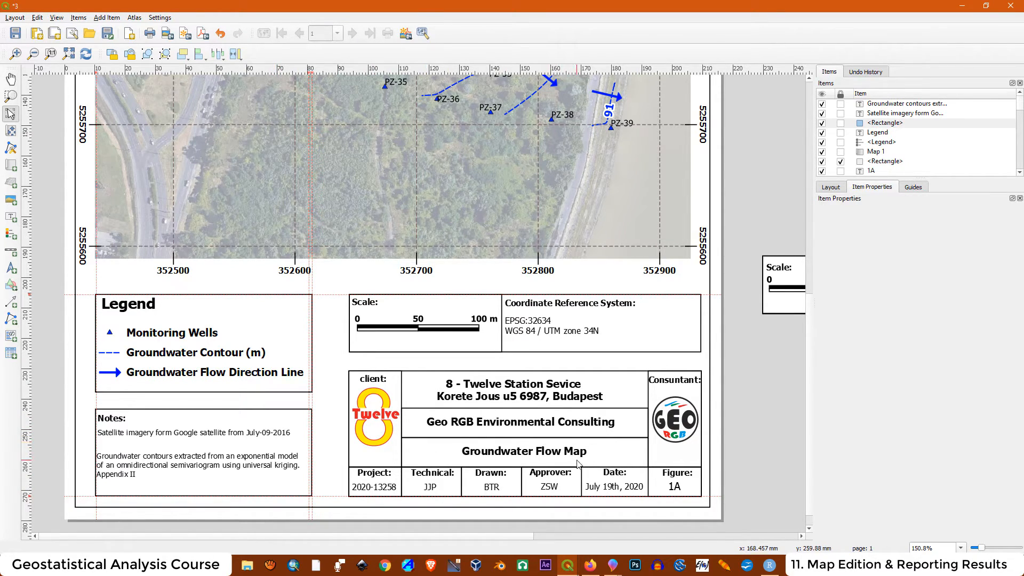
Review the finished layout, examining the map's contours, flow arrows and well labels as well as the legend and notes boxes.
{"action": "key", "text": "ctrl+0"}
{"action": "scroll", "coordinate": [239, 312], "scroll_direction": "up", "scroll_amount": 1}
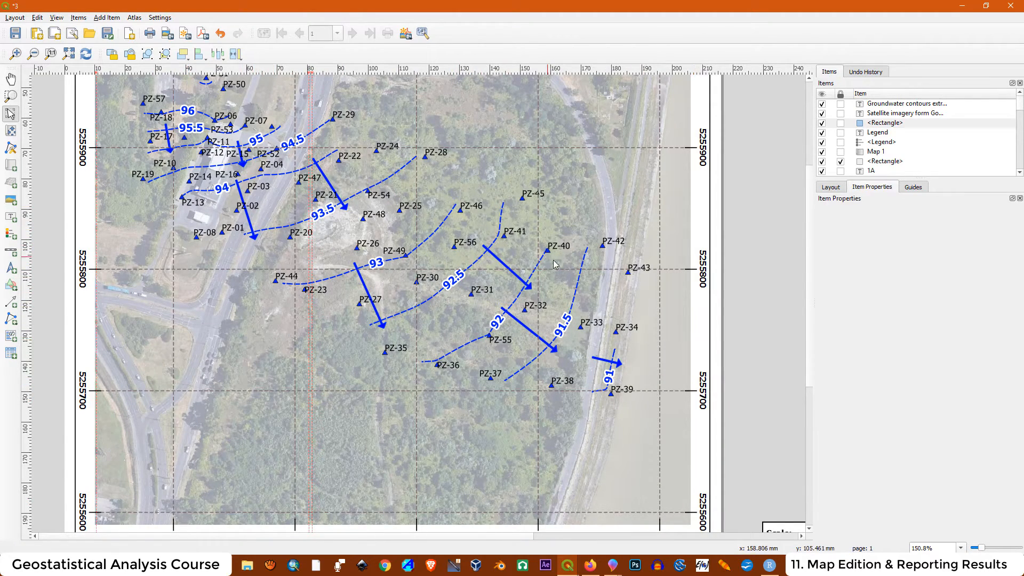
{"action": "key", "text": "ctrl+0"}
{"action": "scroll", "coordinate": [186, 196], "scroll_direction": "up", "scroll_amount": 1}
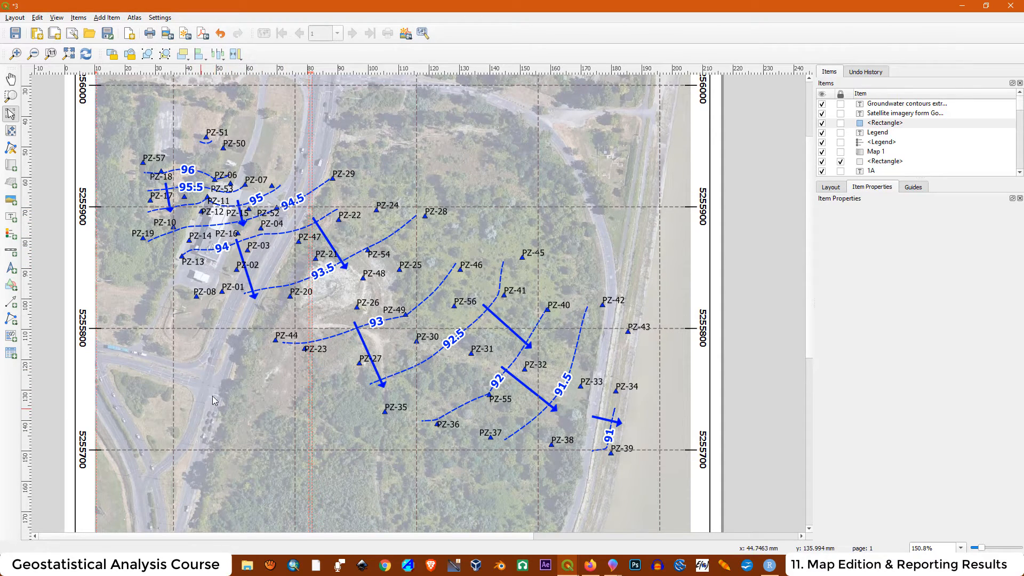
{"action": "key", "text": "ctrl+0"}
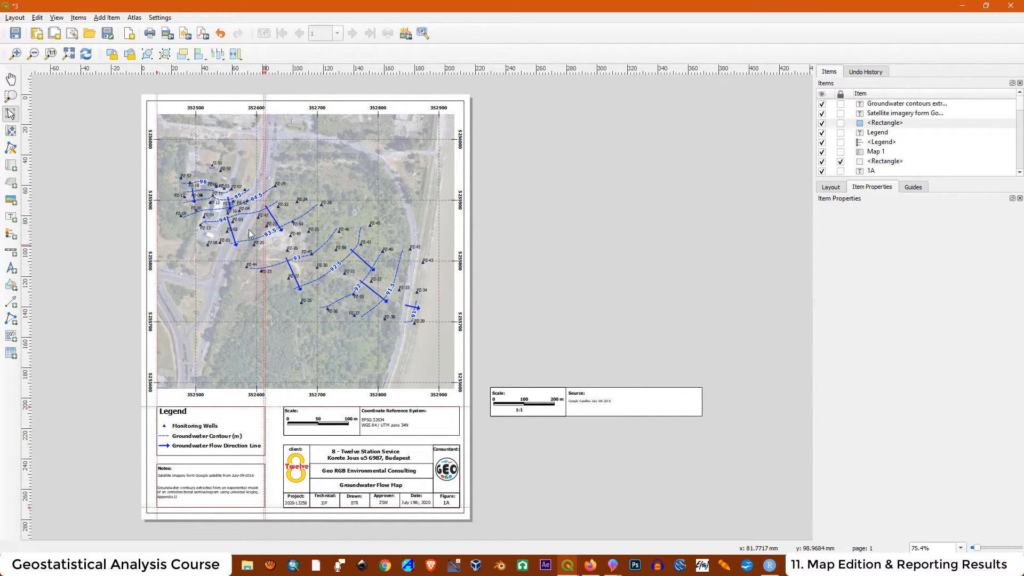
{"action": "key", "text": "ctrl+minus"}
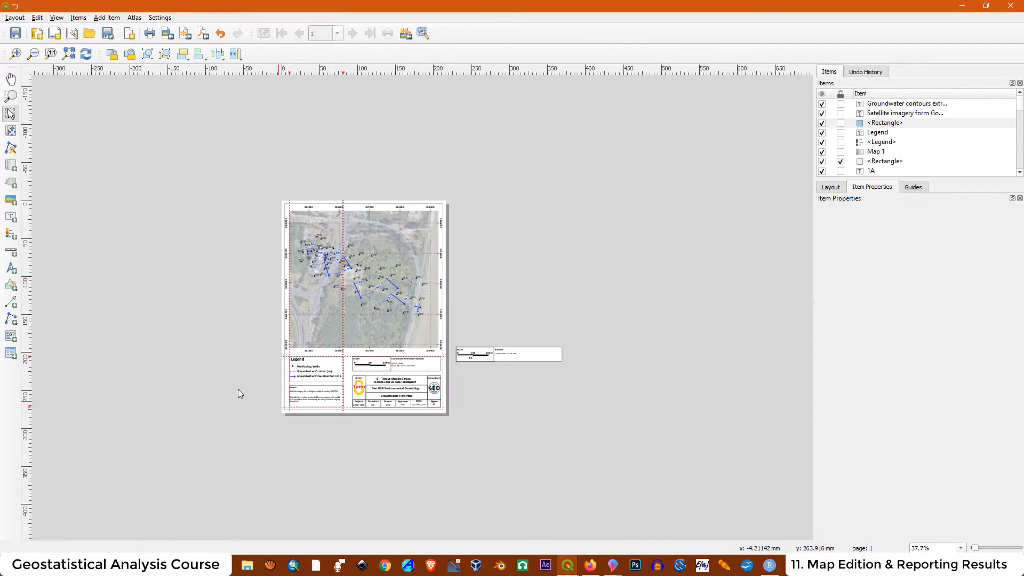
{"action": "key", "text": "ctrl+plus"}
{"action": "scroll", "coordinate": [226, 450], "scroll_direction": "up", "scroll_amount": 2}
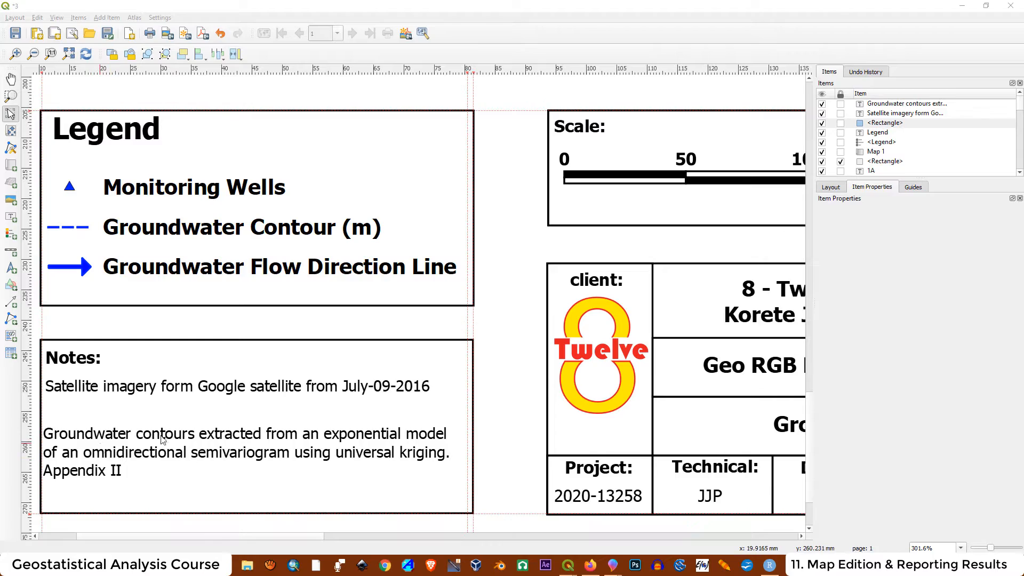
{"action": "key", "text": "ctrl+0"}
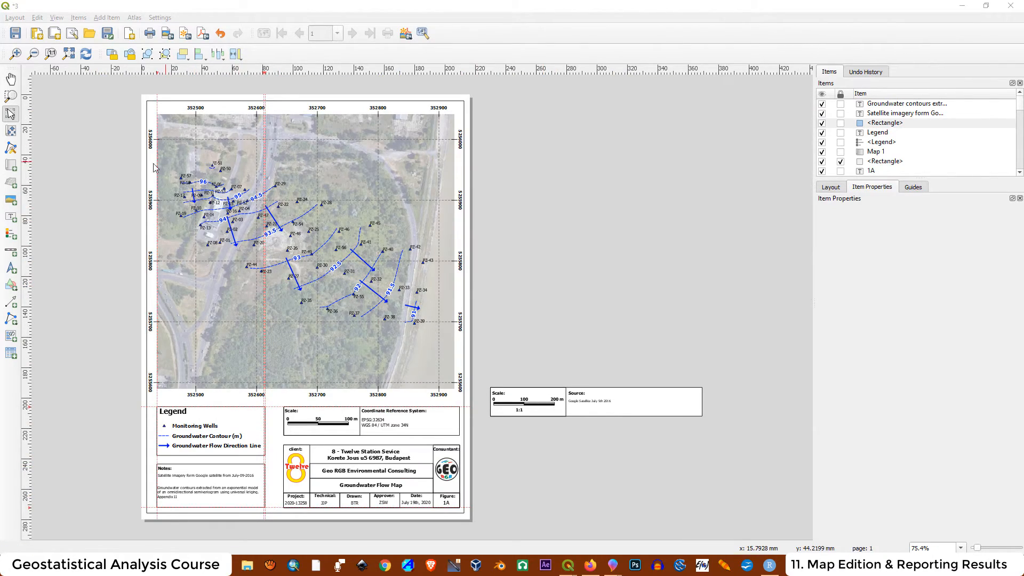
{"action": "scroll", "coordinate": [164, 165], "scroll_direction": "up", "scroll_amount": 1}
{"action": "scroll", "coordinate": [148, 216], "scroll_direction": "up", "scroll_amount": 1}
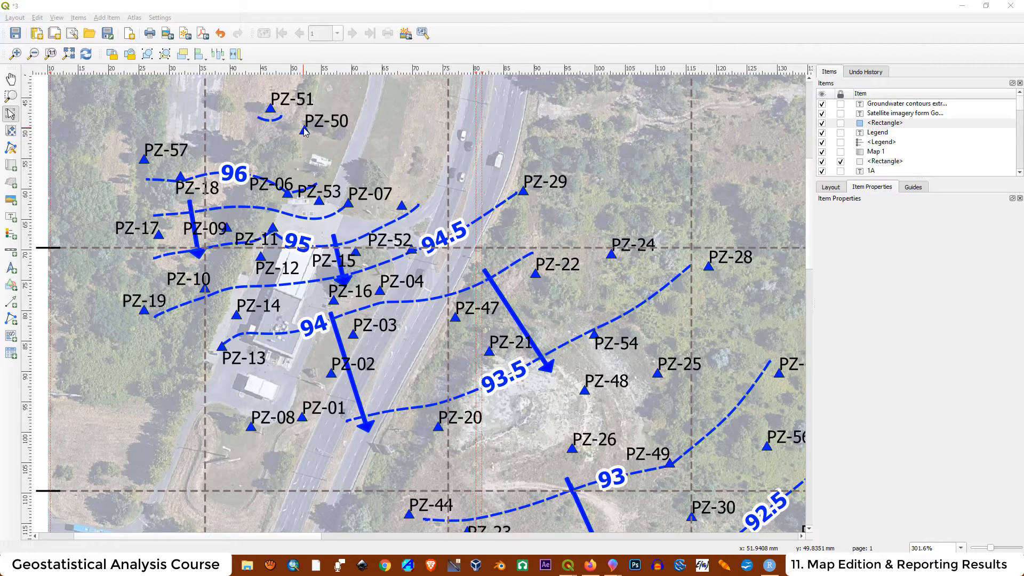
{"action": "scroll", "coordinate": [306, 138], "scroll_direction": "down", "scroll_amount": 1}
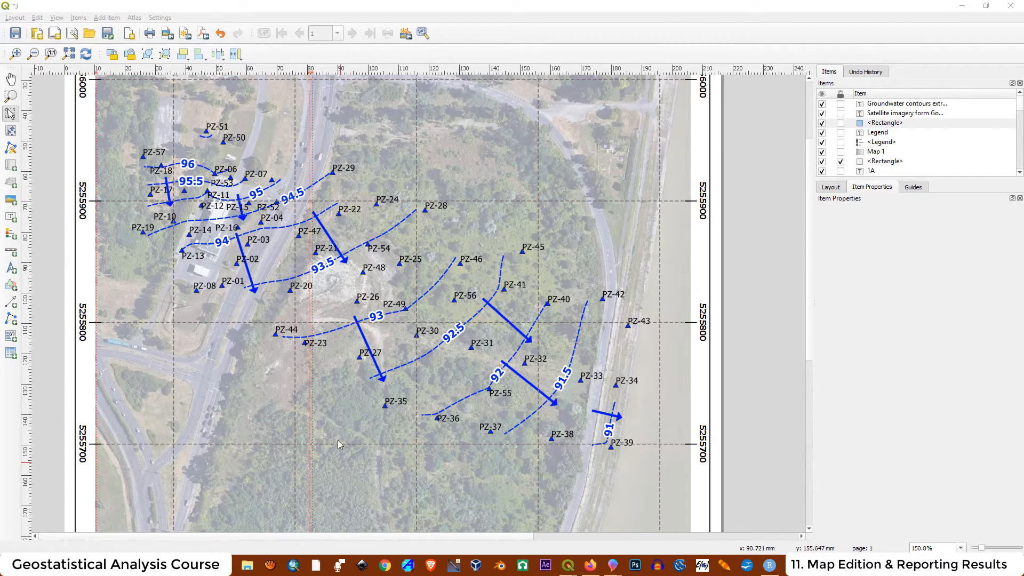
In the main QGIS window, measure the spacing between the 95.5 and 95 contours and the size of the 95 contour's bump at PZ-11.
{"action": "mouse_move", "coordinate": [569, 570]}
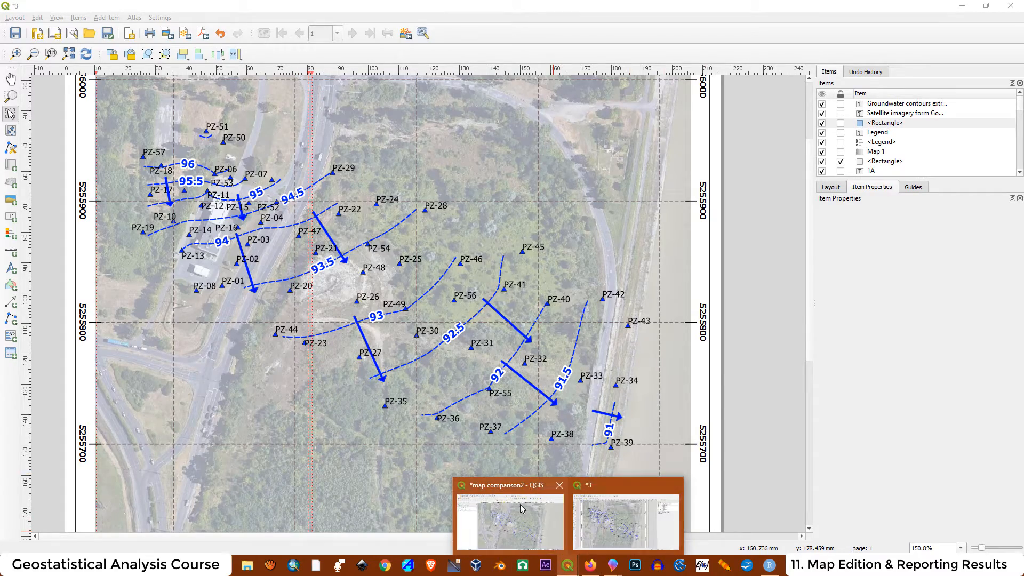
{"action": "left_click", "coordinate": [520, 504]}
{"action": "scroll", "coordinate": [353, 201], "scroll_direction": "up", "scroll_amount": 2}
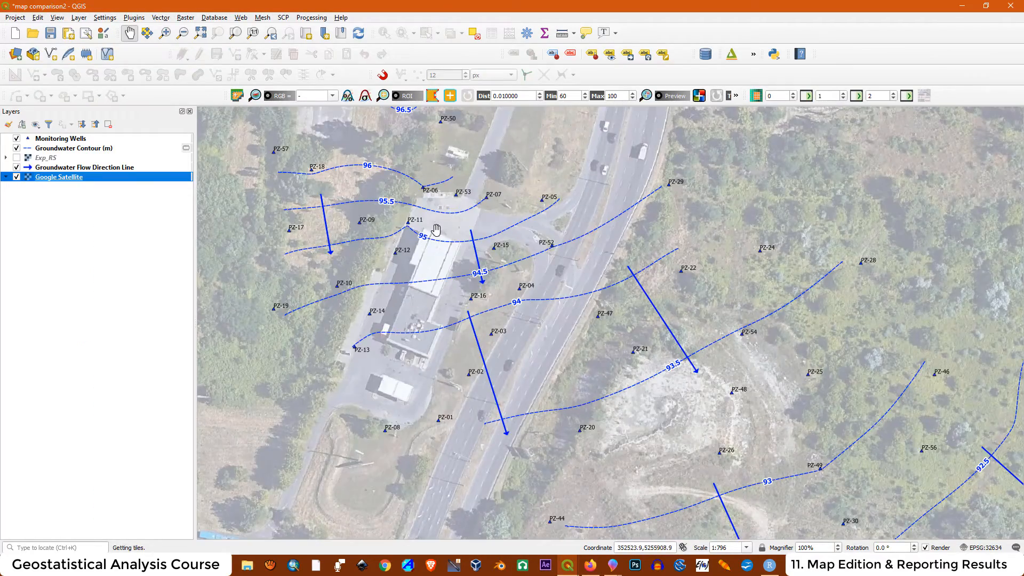
{"action": "scroll", "coordinate": [489, 246], "scroll_direction": "down", "scroll_amount": 1}
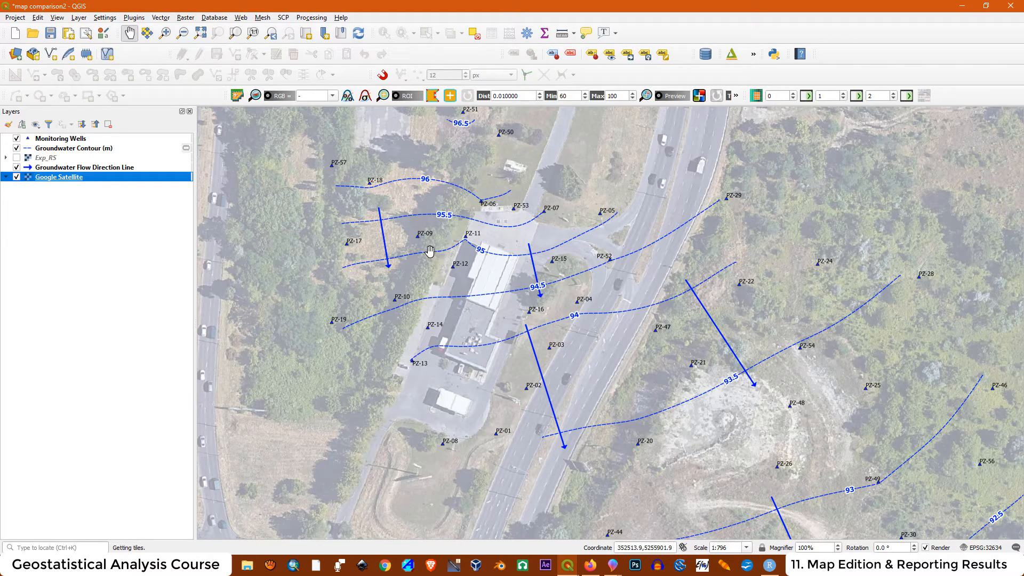
{"action": "scroll", "coordinate": [472, 236], "scroll_direction": "up", "scroll_amount": 1}
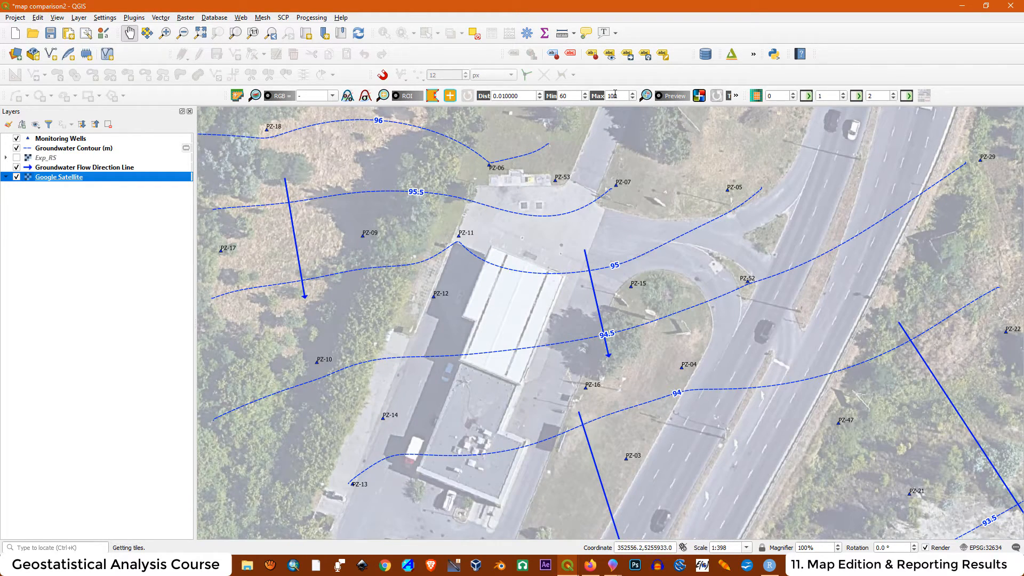
{"action": "left_click", "coordinate": [562, 33]}
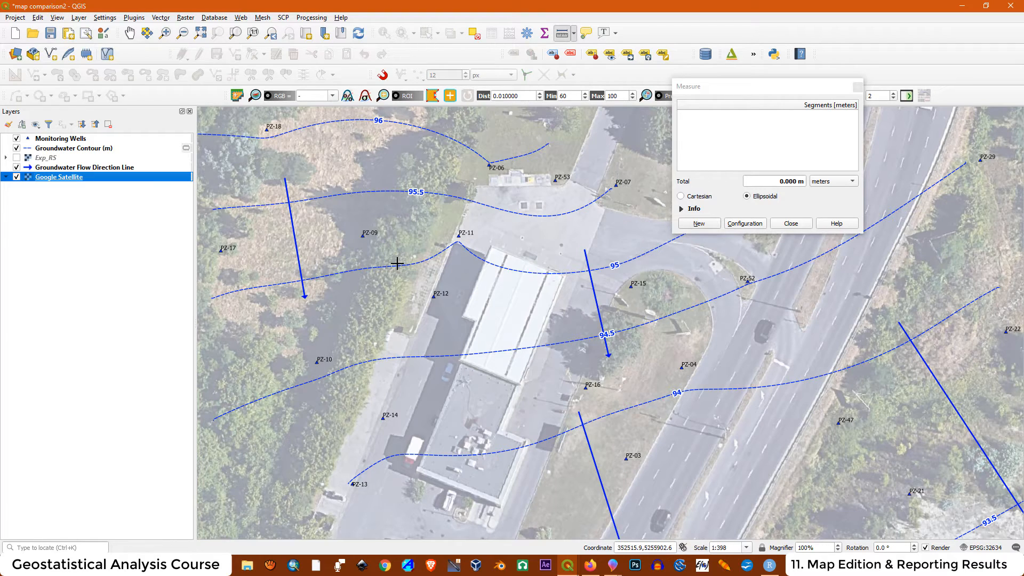
{"action": "left_click", "coordinate": [374, 192]}
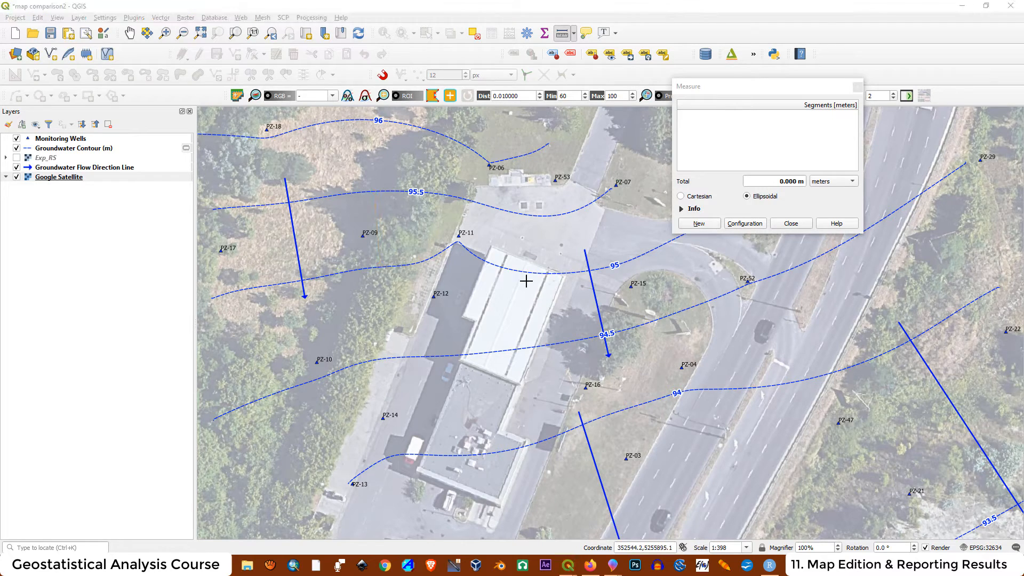
{"action": "left_click", "coordinate": [457, 242]}
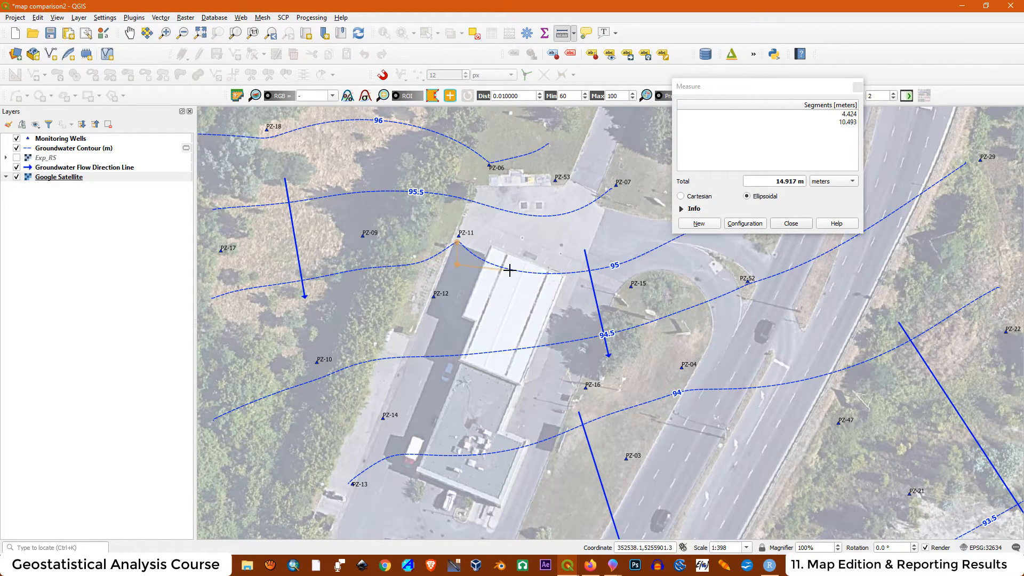
{"action": "left_click", "coordinate": [790, 224]}
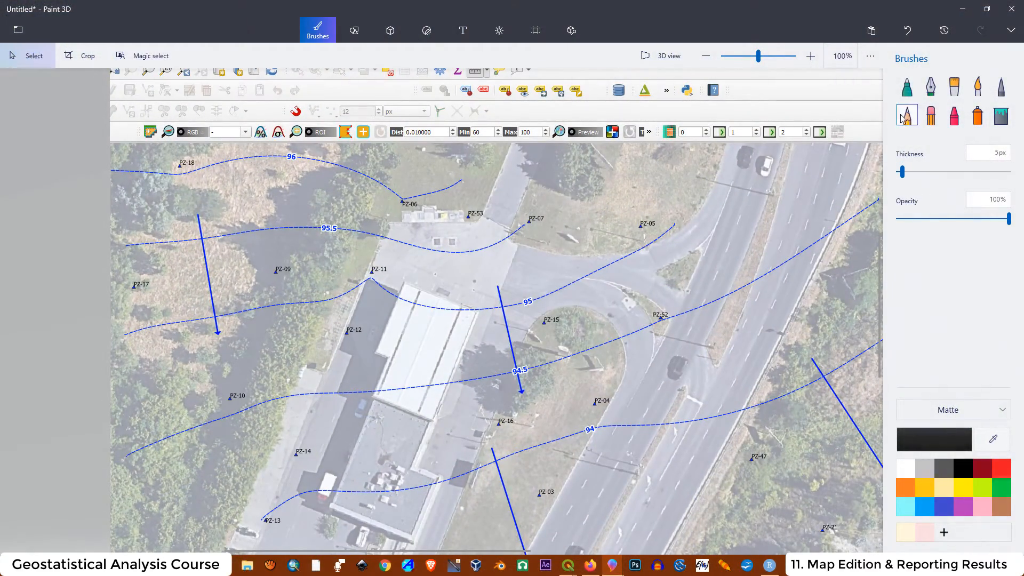
In the Paint 3D map capture, bracket the gap between the 95.5 and 95 contours with the black marker and label it 15.
{"action": "left_click", "coordinate": [907, 87]}
{"action": "mouse_move", "coordinate": [296, 226]}
{"action": "left_mouse_down"}
{"action": "mouse_move", "coordinate": [297, 315]}
{"action": "mouse_move", "coordinate": [286, 322]}
{"action": "mouse_move", "coordinate": [304, 302]}
{"action": "mouse_move", "coordinate": [297, 227]}
{"action": "mouse_move", "coordinate": [306, 215]}
{"action": "left_mouse_up"}
{"action": "mouse_move", "coordinate": [240, 250]}
{"action": "left_mouse_down"}
{"action": "mouse_move", "coordinate": [238, 270]}
{"action": "mouse_move", "coordinate": [264, 248]}
{"action": "mouse_move", "coordinate": [251, 263]}
{"action": "left_mouse_up"}
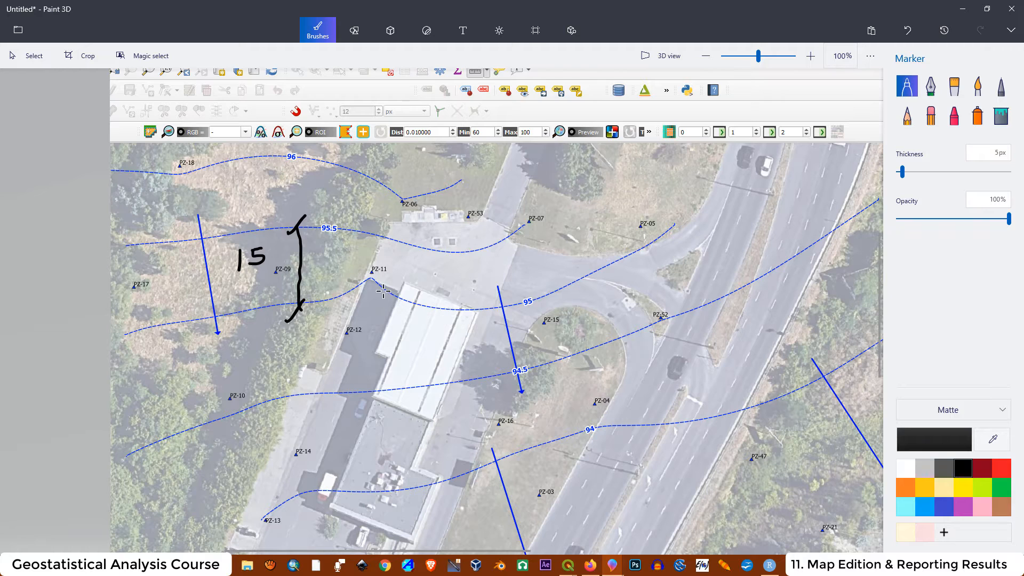
Draw a smoothed blue line beneath the 95 contour's bump at PZ-11, bracket the offset in black labelled 5, and write 1/3 beside it.
{"action": "left_click_drag", "start_coordinate": [372, 281], "coordinate": [367, 305]}
{"action": "left_click", "coordinate": [924, 510]}
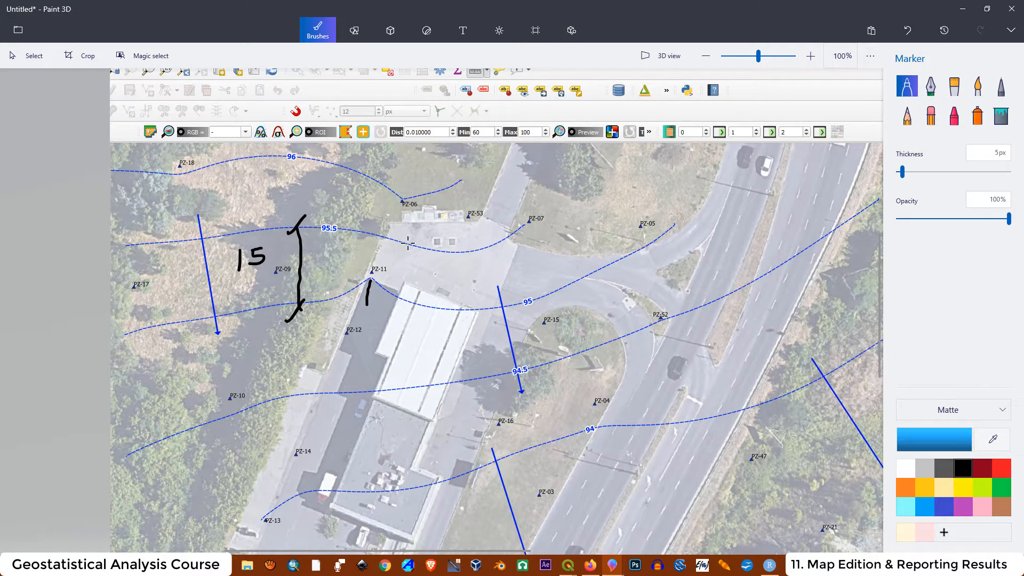
{"action": "left_click_drag", "start_coordinate": [327, 302], "coordinate": [452, 312]}
{"action": "left_click", "coordinate": [963, 469]}
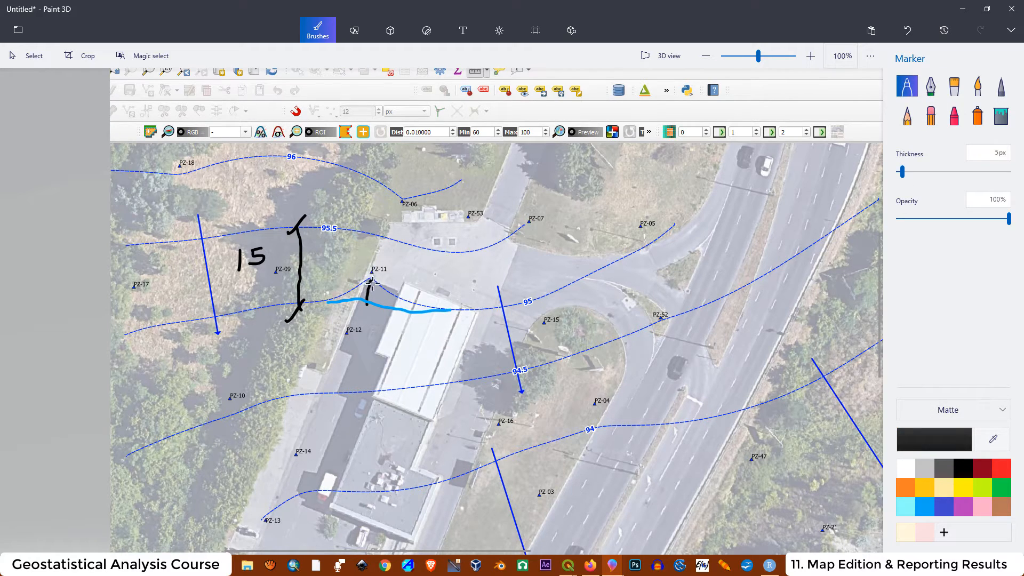
{"action": "mouse_move", "coordinate": [364, 281]}
{"action": "left_mouse_down"}
{"action": "mouse_move", "coordinate": [372, 273]}
{"action": "mouse_move", "coordinate": [373, 301]}
{"action": "mouse_move", "coordinate": [411, 283]}
{"action": "mouse_move", "coordinate": [398, 295]}
{"action": "left_mouse_up"}
{"action": "mouse_move", "coordinate": [525, 244]}
{"action": "left_mouse_down"}
{"action": "mouse_move", "coordinate": [527, 259]}
{"action": "mouse_move", "coordinate": [549, 238]}
{"action": "mouse_move", "coordinate": [557, 266]}
{"action": "mouse_move", "coordinate": [539, 273]}
{"action": "left_mouse_up"}
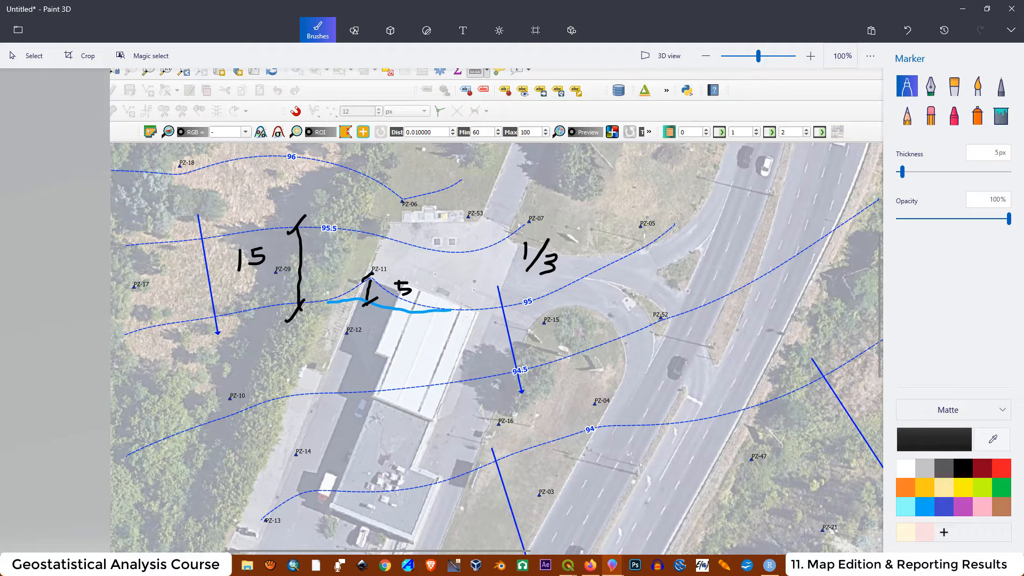
Open Calculator and divide 0.5 by 3.
{"action": "left_click", "coordinate": [128, 565]}
{"action": "type", "text": "ca"}
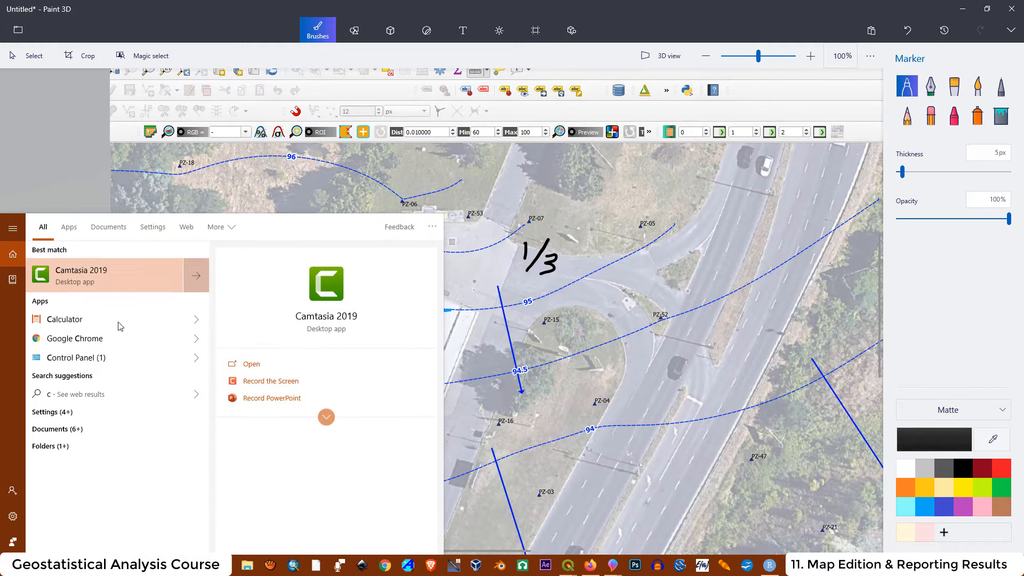
{"action": "left_click", "coordinate": [49, 318]}
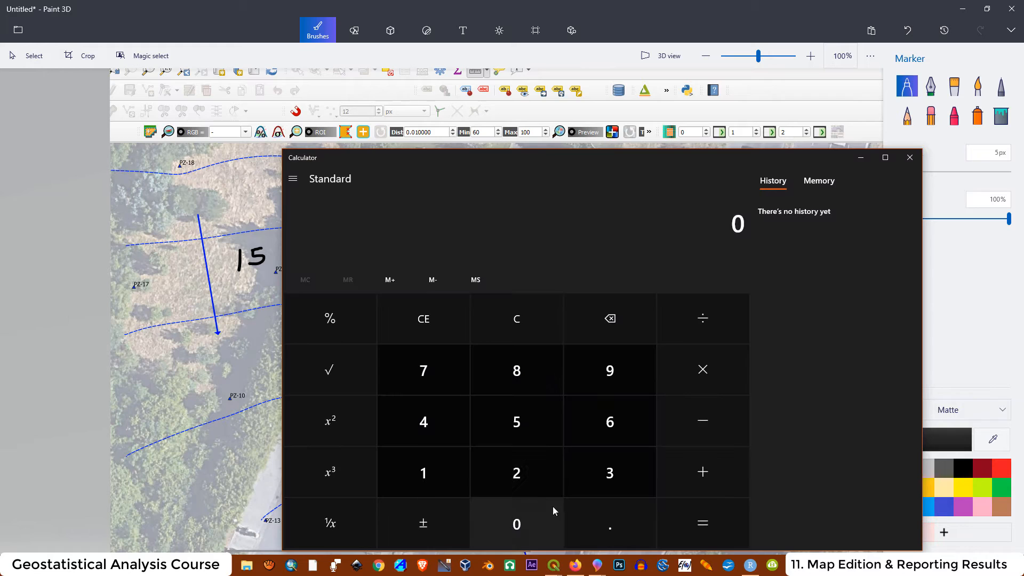
{"action": "left_click", "coordinate": [634, 525]}
{"action": "left_click", "coordinate": [519, 424]}
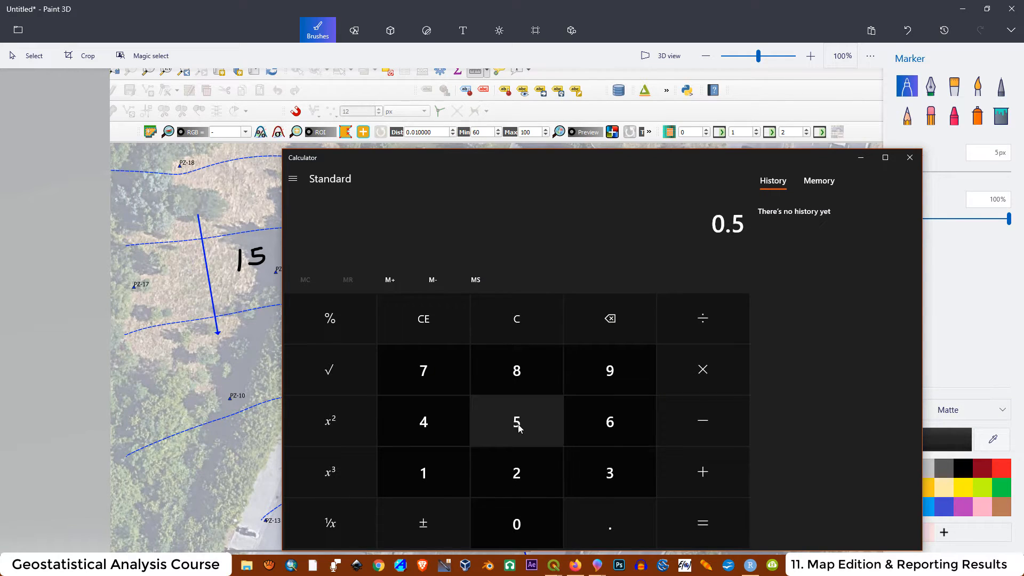
{"action": "left_click_drag", "start_coordinate": [581, 156], "coordinate": [774, 114]}
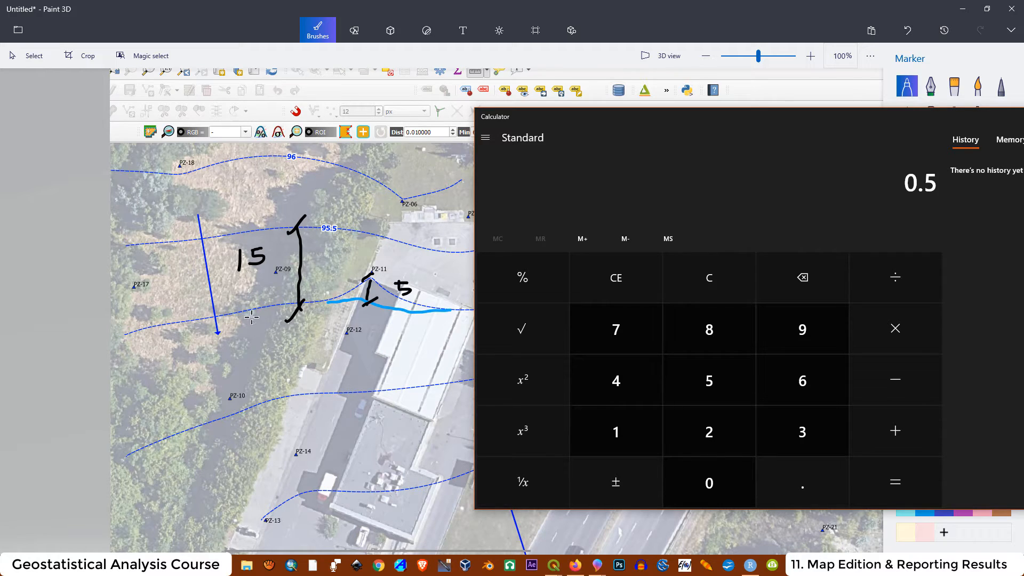
{"action": "left_click_drag", "start_coordinate": [704, 122], "coordinate": [622, 119]}
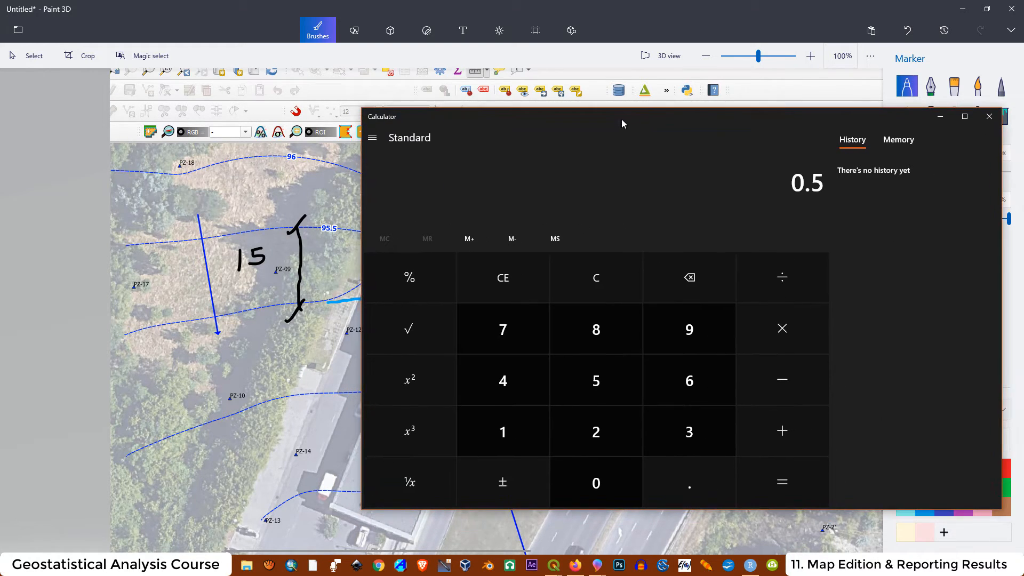
{"action": "left_click", "coordinate": [777, 281]}
{"action": "left_click", "coordinate": [693, 431]}
{"action": "left_click_drag", "start_coordinate": [712, 118], "coordinate": [664, 368]}
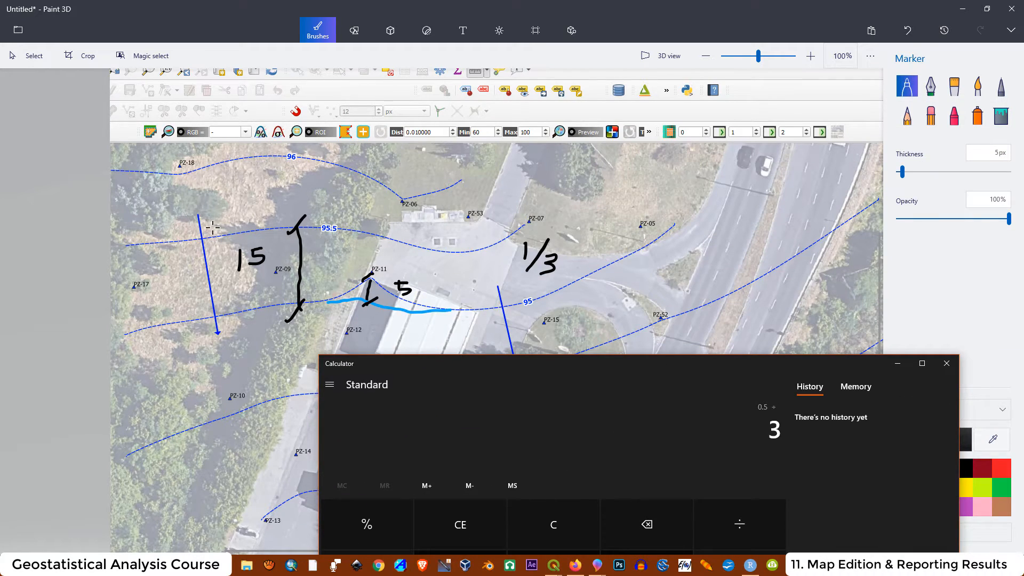
{"action": "left_click_drag", "start_coordinate": [629, 370], "coordinate": [602, 129]}
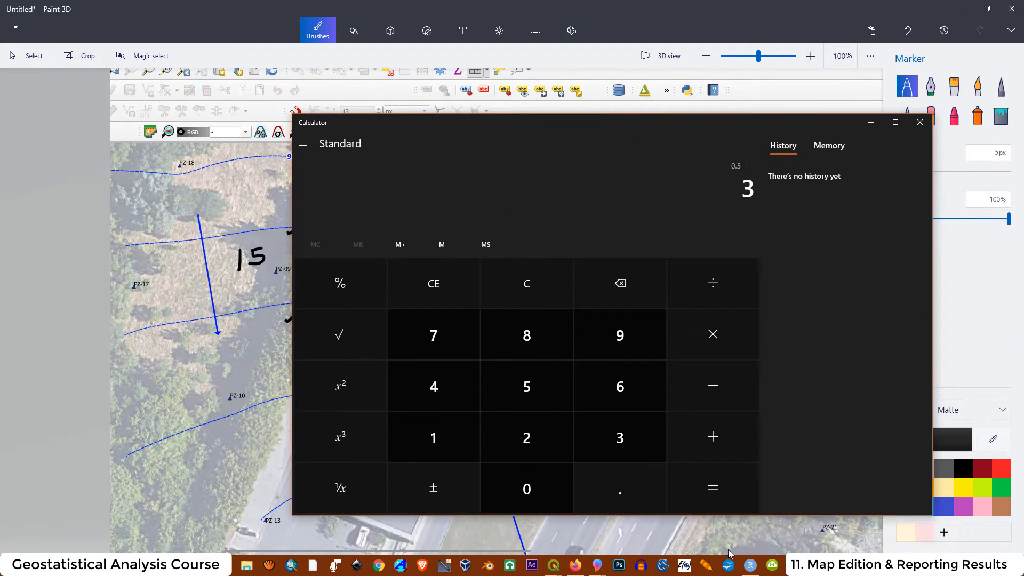
{"action": "left_click", "coordinate": [707, 483]}
{"action": "left_click_drag", "start_coordinate": [590, 122], "coordinate": [778, 275]}
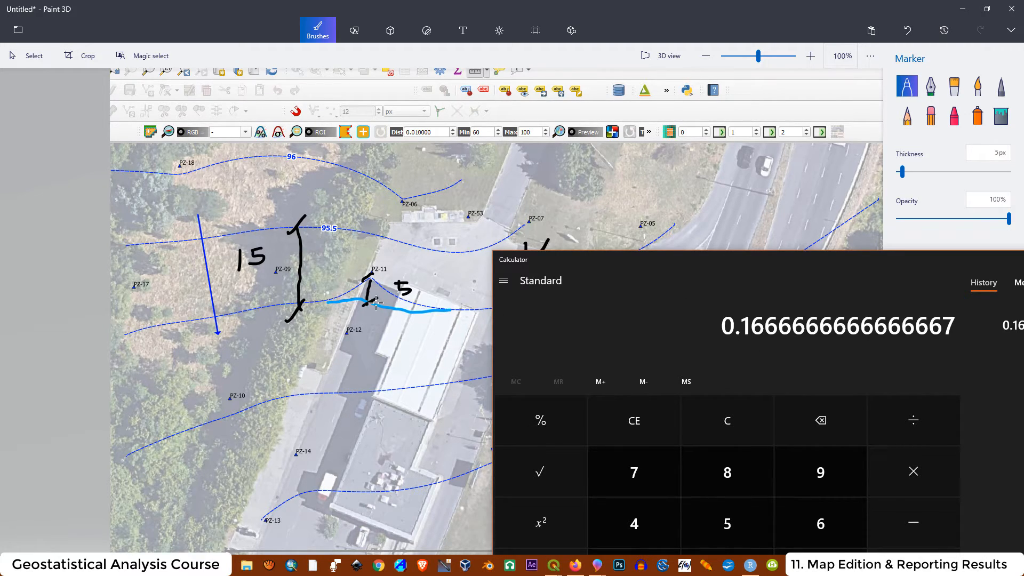
Back in the Paint 3D map capture, mark both ends of the blue line with short black ticks.
{"action": "left_click_drag", "start_coordinate": [364, 280], "coordinate": [372, 273]}
{"action": "left_click_drag", "start_coordinate": [325, 307], "coordinate": [326, 293]}
{"action": "left_click_drag", "start_coordinate": [451, 318], "coordinate": [455, 297]}
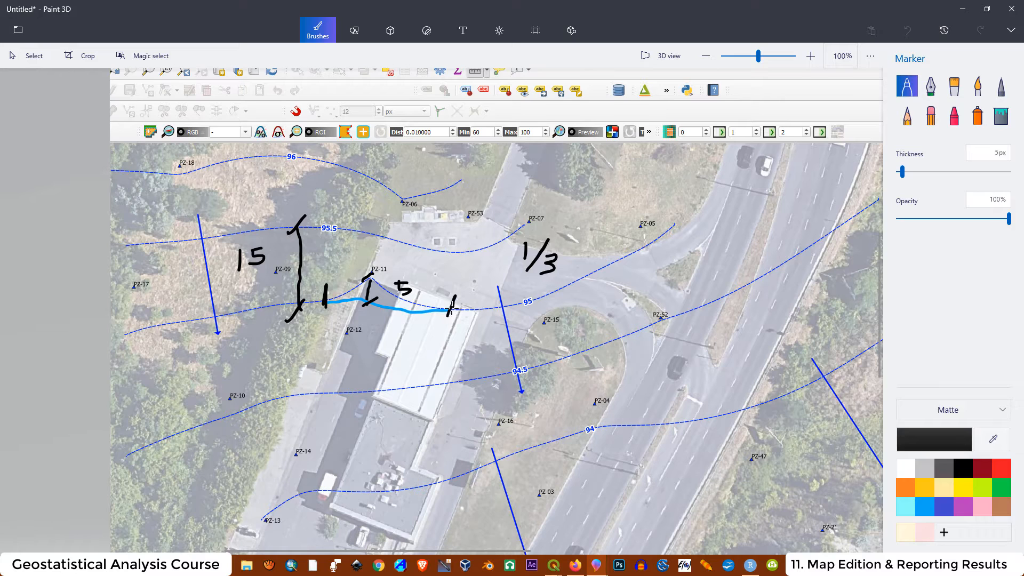
In the main QGIS window, measure the width of the 95 contour's bump around PZ-11.
{"action": "mouse_move", "coordinate": [553, 566]}
{"action": "left_click", "coordinate": [507, 491]}
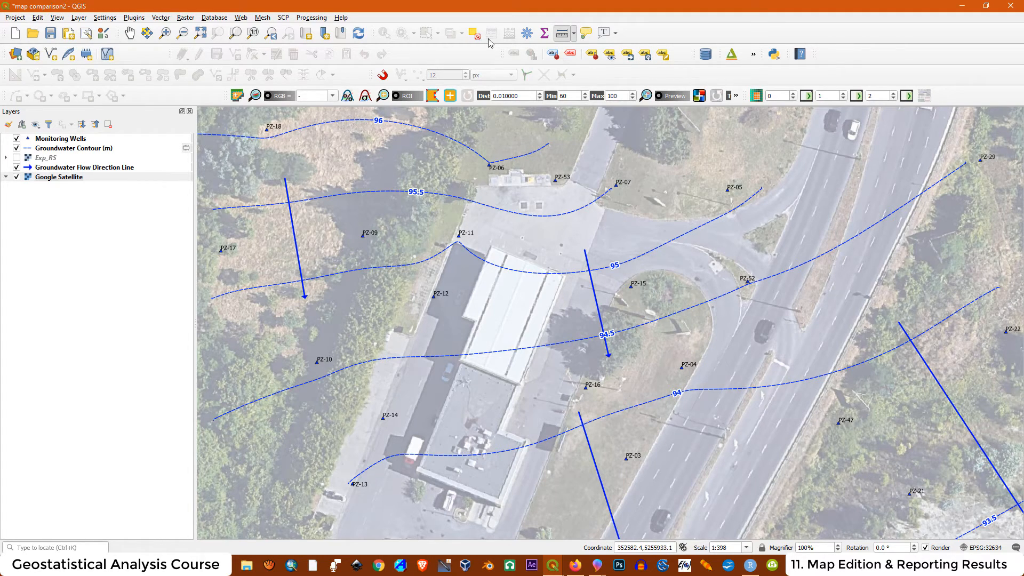
{"action": "left_click", "coordinate": [562, 33]}
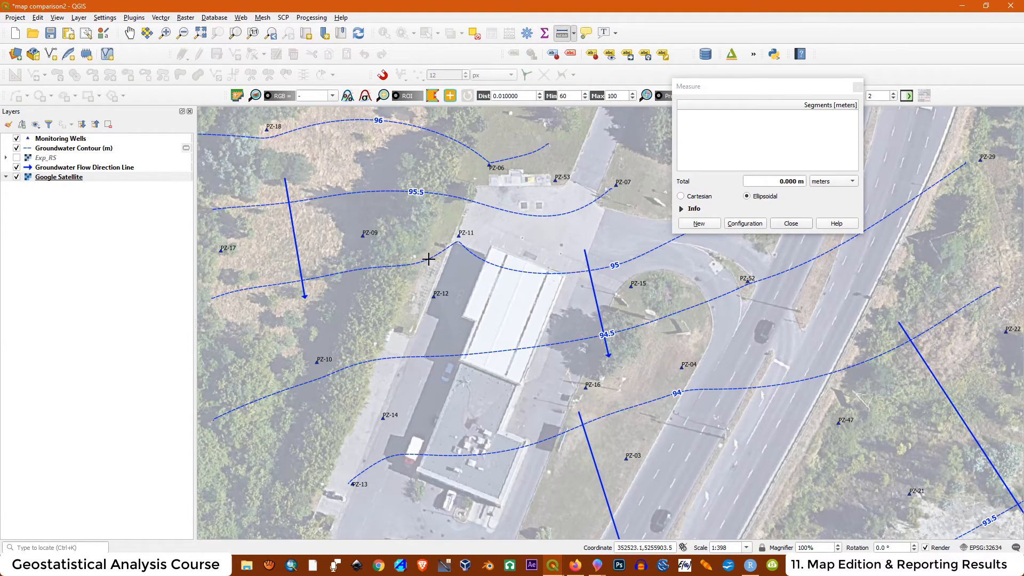
{"action": "left_click", "coordinate": [411, 265]}
{"action": "left_click", "coordinate": [784, 224]}
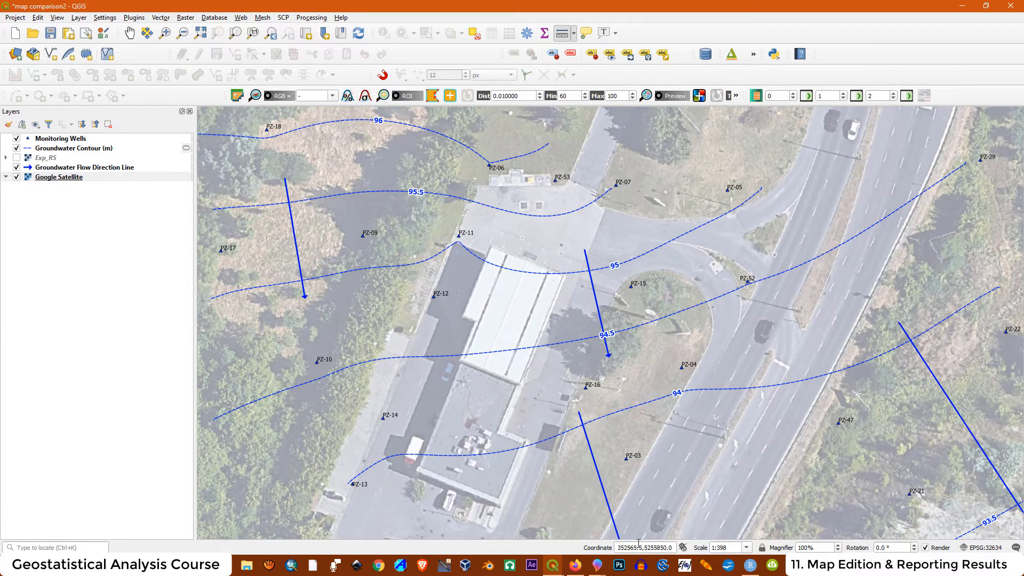
In the Paint 3D cross-section drawing, mark the groundwater mound in red with end ticks, a baseline labelled 20 and a height labelled 0.16.
{"action": "mouse_move", "coordinate": [598, 569]}
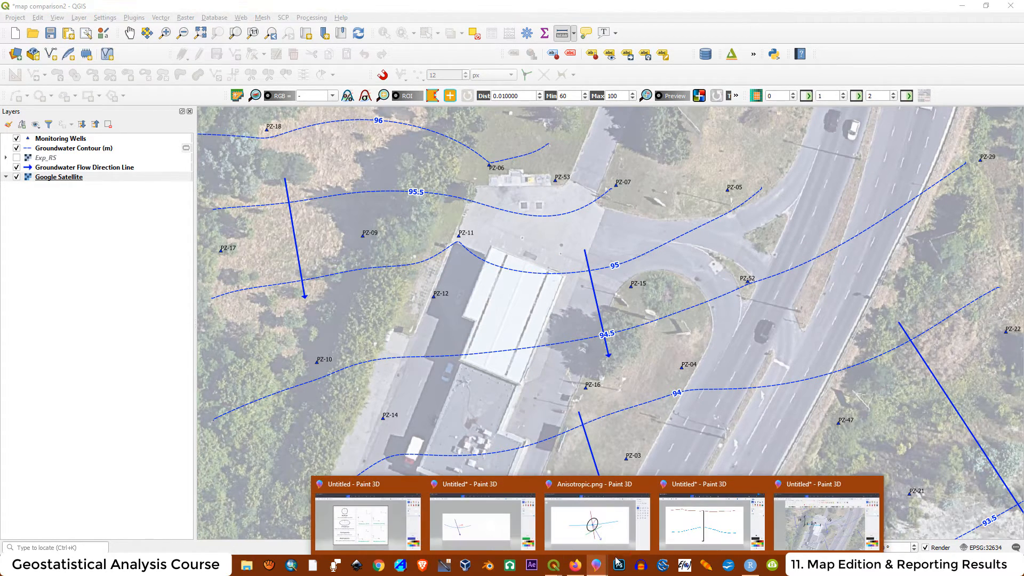
{"action": "left_click", "coordinate": [712, 485]}
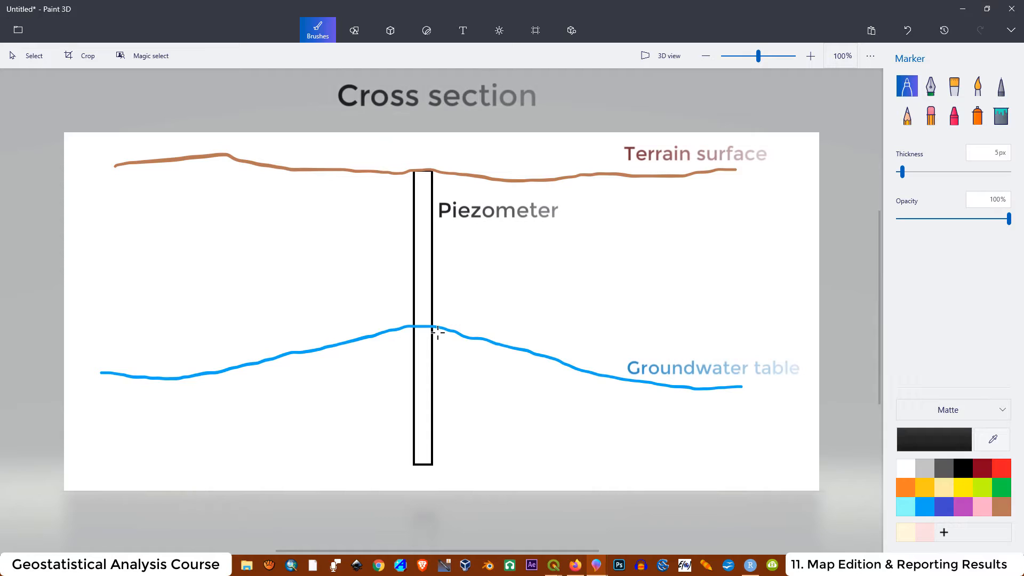
{"action": "left_click", "coordinate": [1002, 470]}
{"action": "left_click_drag", "start_coordinate": [184, 389], "coordinate": [183, 362]}
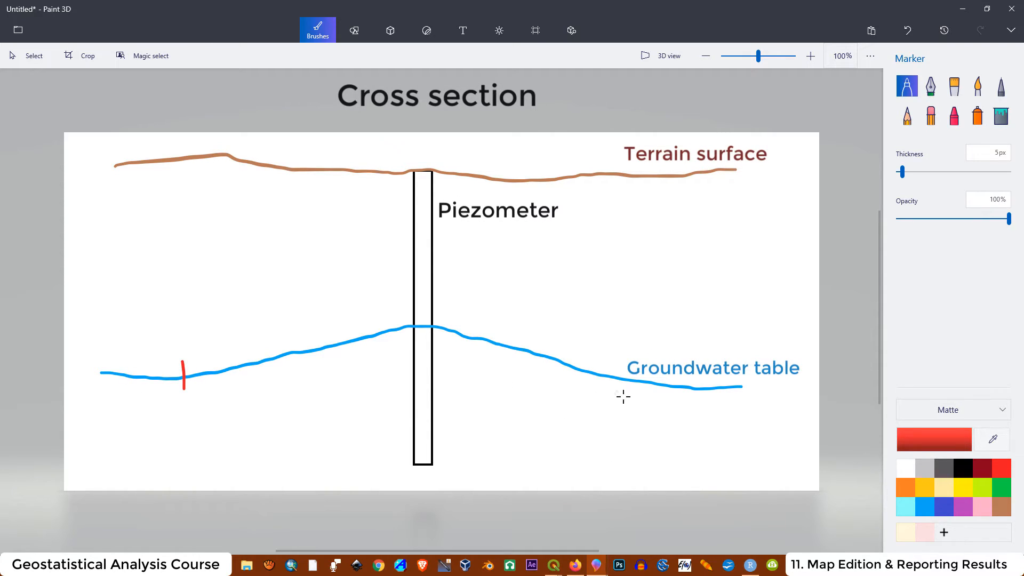
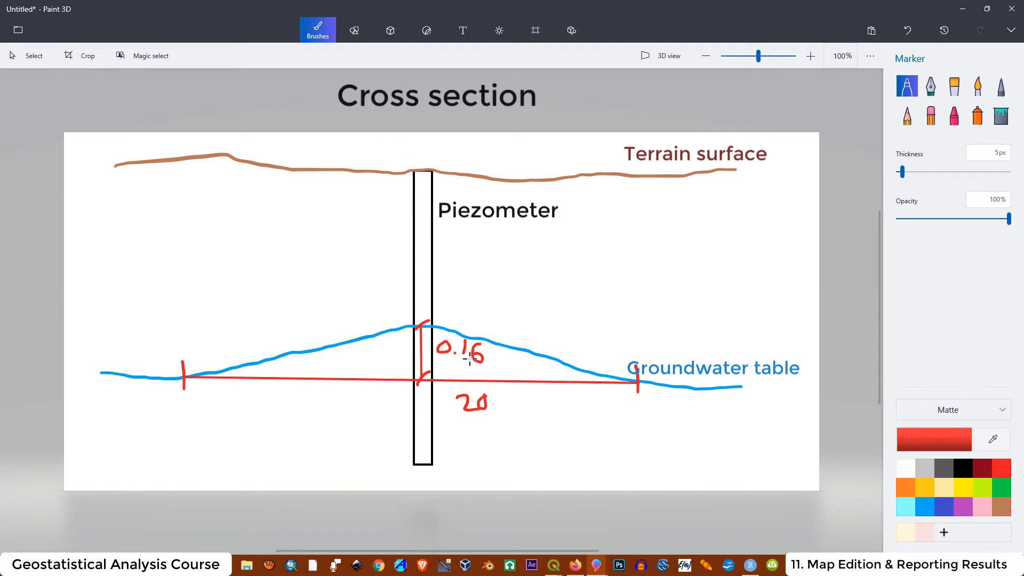
Draw black downward arrows near the mound's outer ends and upward arrows on both sides of the piezometer.
{"action": "left_click", "coordinate": [966, 472]}
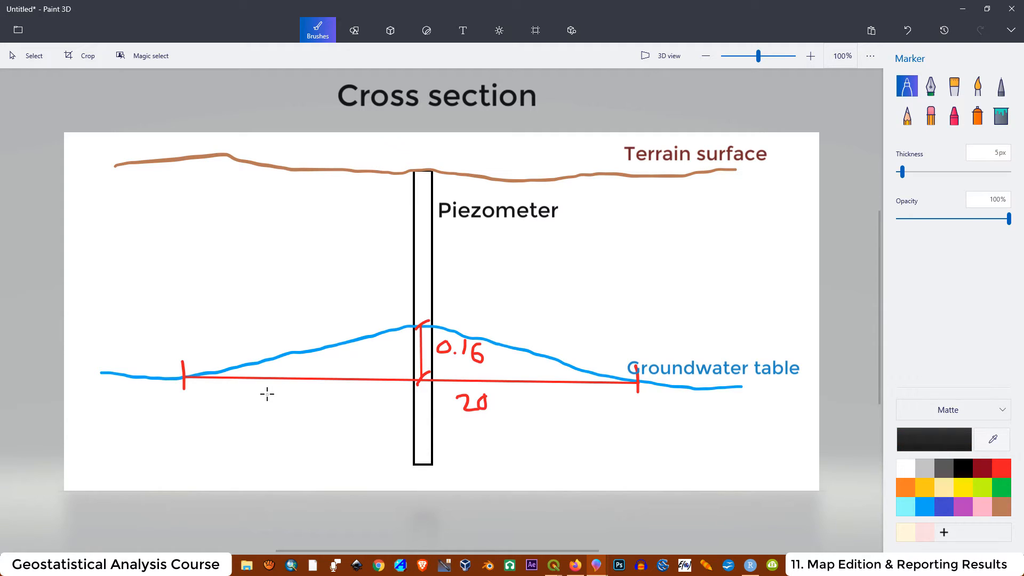
{"action": "mouse_move", "coordinate": [268, 367]}
{"action": "left_mouse_down"}
{"action": "mouse_move", "coordinate": [266, 402]}
{"action": "mouse_move", "coordinate": [278, 392]}
{"action": "left_mouse_up"}
{"action": "mouse_move", "coordinate": [581, 375]}
{"action": "left_mouse_down"}
{"action": "mouse_move", "coordinate": [580, 407]}
{"action": "mouse_move", "coordinate": [597, 389]}
{"action": "left_mouse_up"}
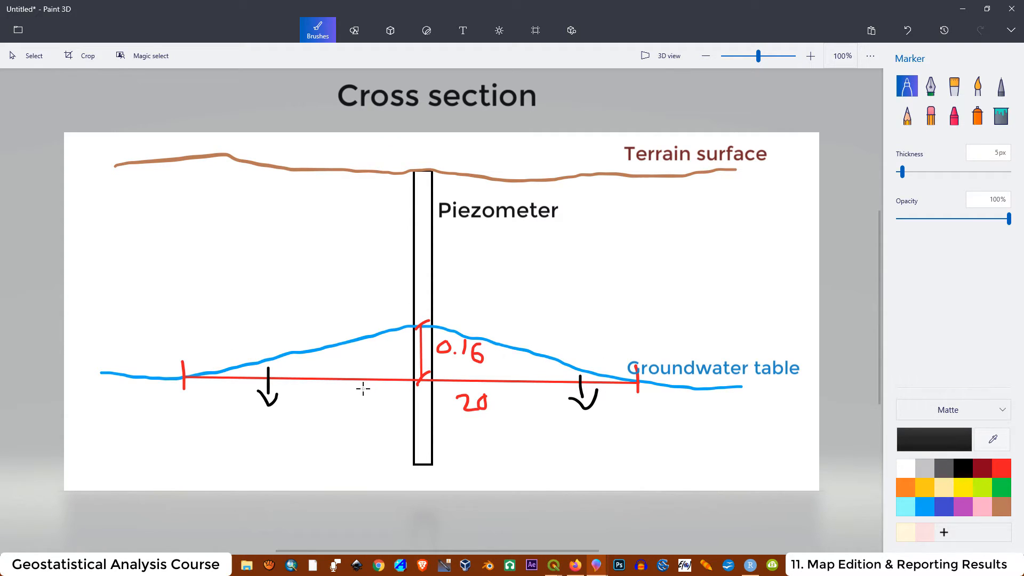
{"action": "left_click_drag", "start_coordinate": [363, 389], "coordinate": [373, 369]}
{"action": "mouse_move", "coordinate": [532, 401]}
{"action": "left_mouse_down"}
{"action": "mouse_move", "coordinate": [530, 372]}
{"action": "mouse_move", "coordinate": [540, 380]}
{"action": "left_mouse_up"}
Return to the main QGIS window and examine the 95 contour's bump around PZ-11 against the neighbouring contours.
{"action": "mouse_move", "coordinate": [552, 564]}
{"action": "left_click", "coordinate": [483, 485]}
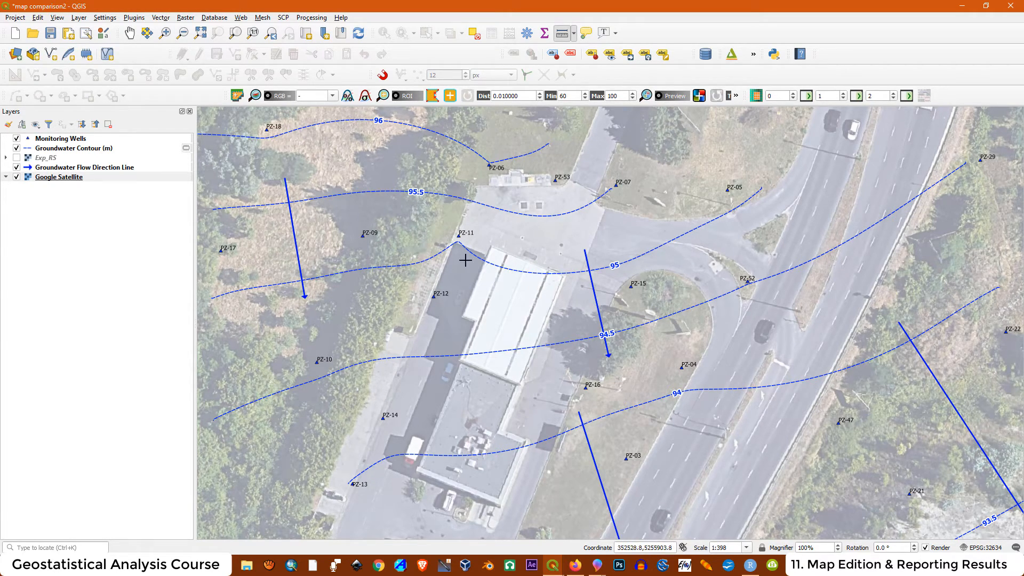
{"action": "left_click", "coordinate": [966, 7]}
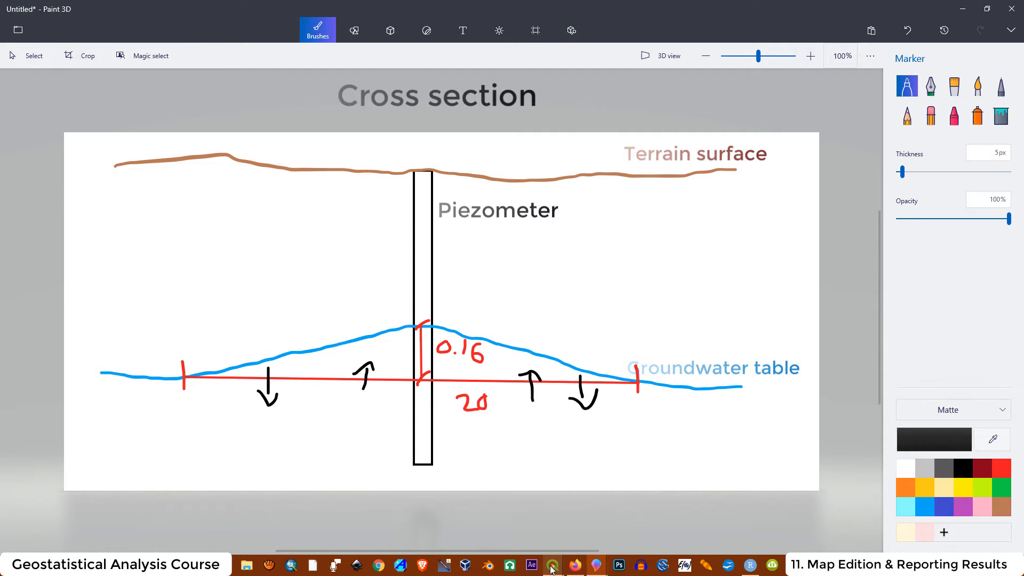
{"action": "mouse_move", "coordinate": [553, 565]}
{"action": "left_click", "coordinate": [523, 515]}
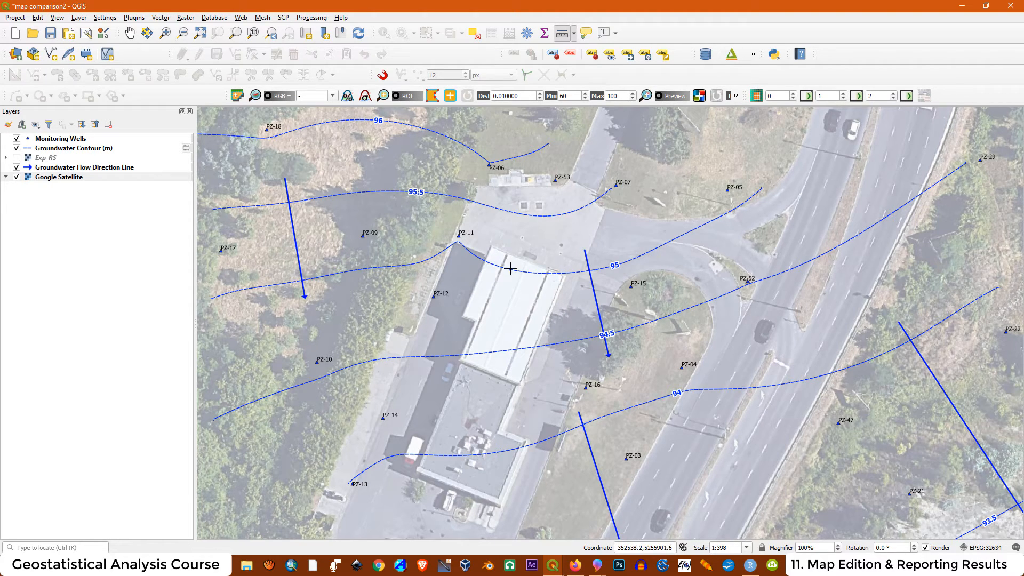
{"action": "scroll", "coordinate": [754, 242], "scroll_direction": "down", "scroll_amount": 1}
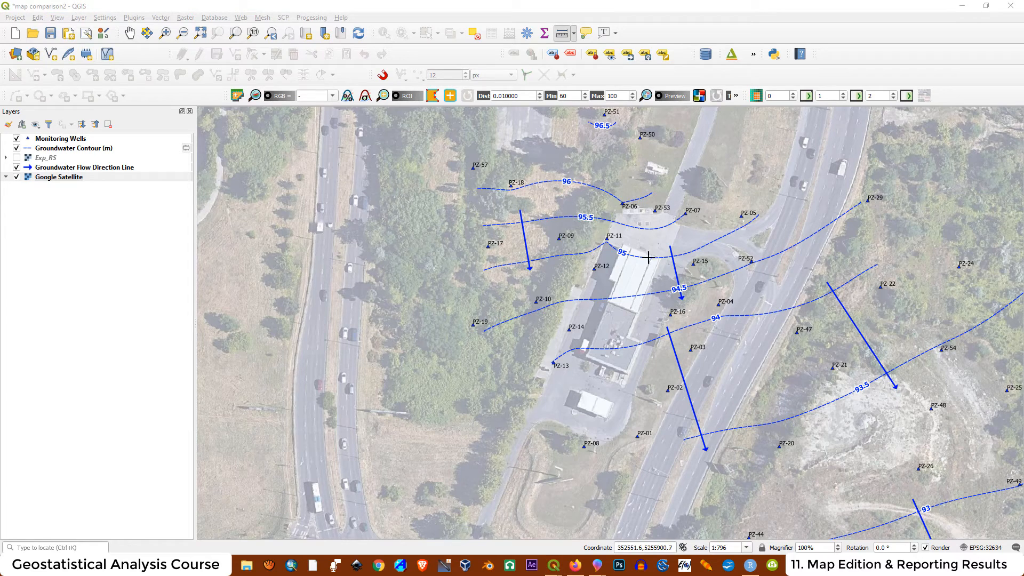
{"action": "scroll", "coordinate": [609, 229], "scroll_direction": "up", "scroll_amount": 1}
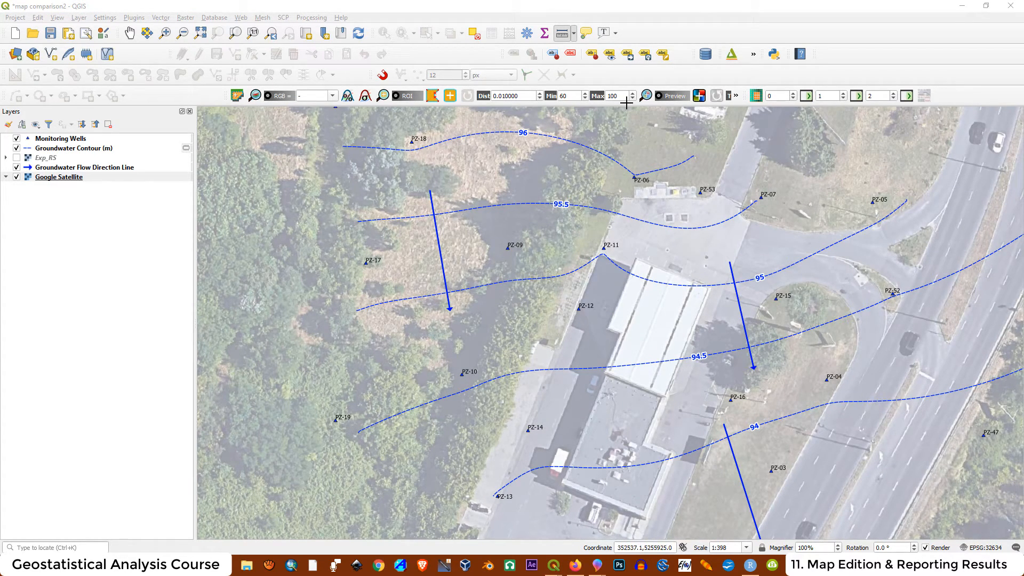
Enable editing on the Groundwater Contour (m) layer and delete the 95 contour's vertices that form the bump at PZ-11.
{"action": "left_click", "coordinate": [68, 149]}
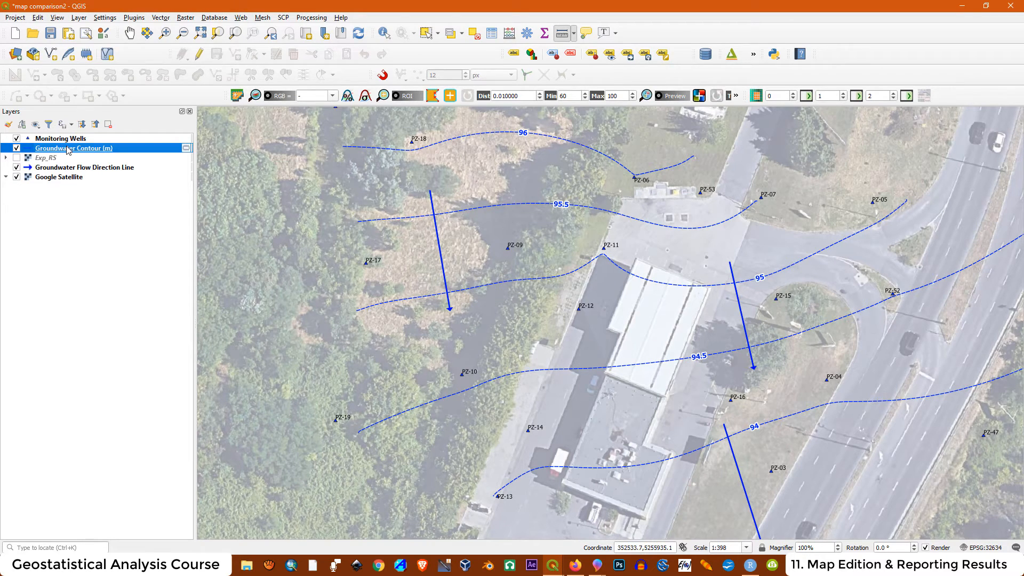
{"action": "left_click", "coordinate": [199, 54]}
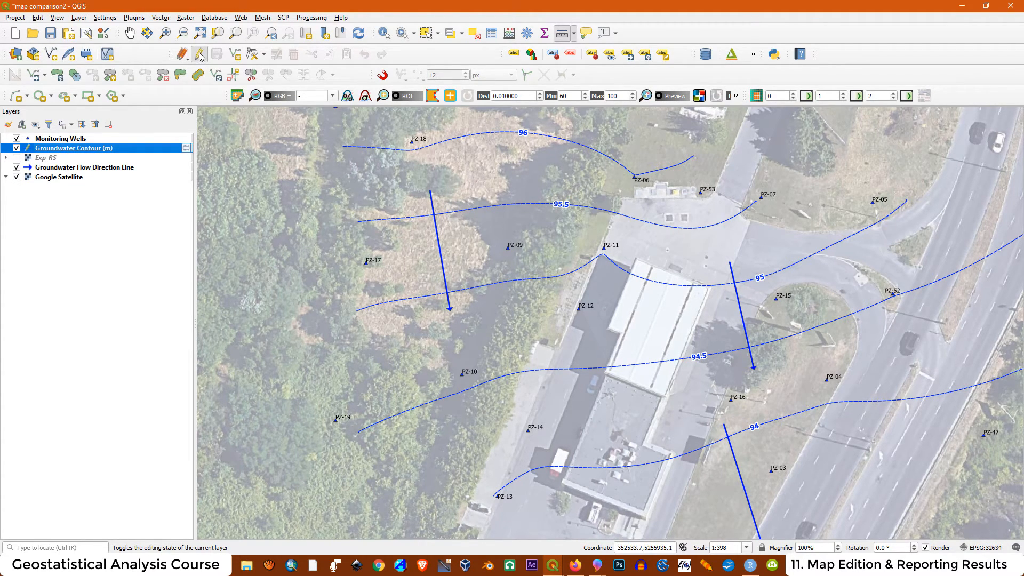
{"action": "left_click", "coordinate": [249, 56]}
{"action": "left_click_drag", "start_coordinate": [569, 252], "coordinate": [627, 284]}
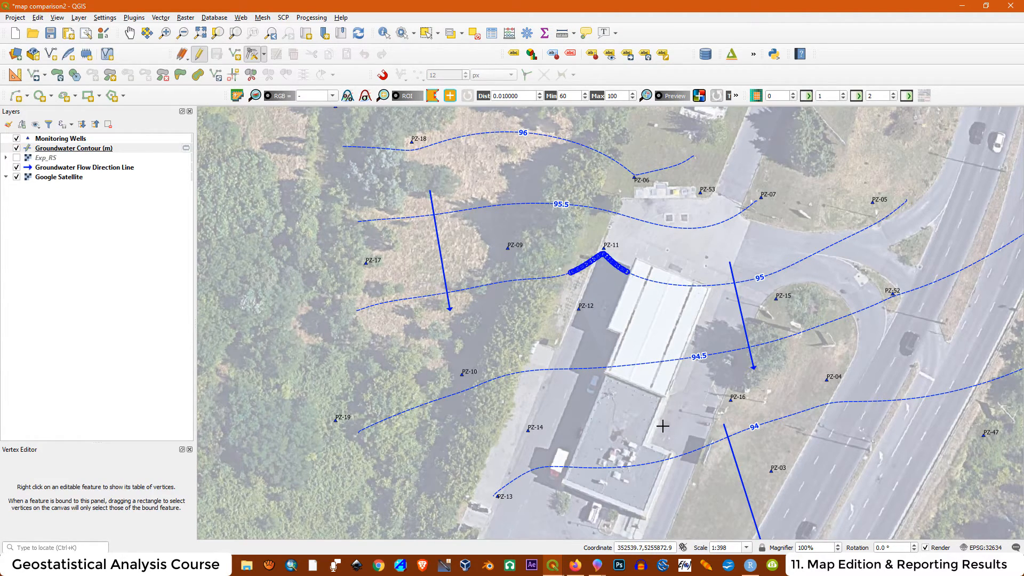
{"action": "key", "text": "Delete"}
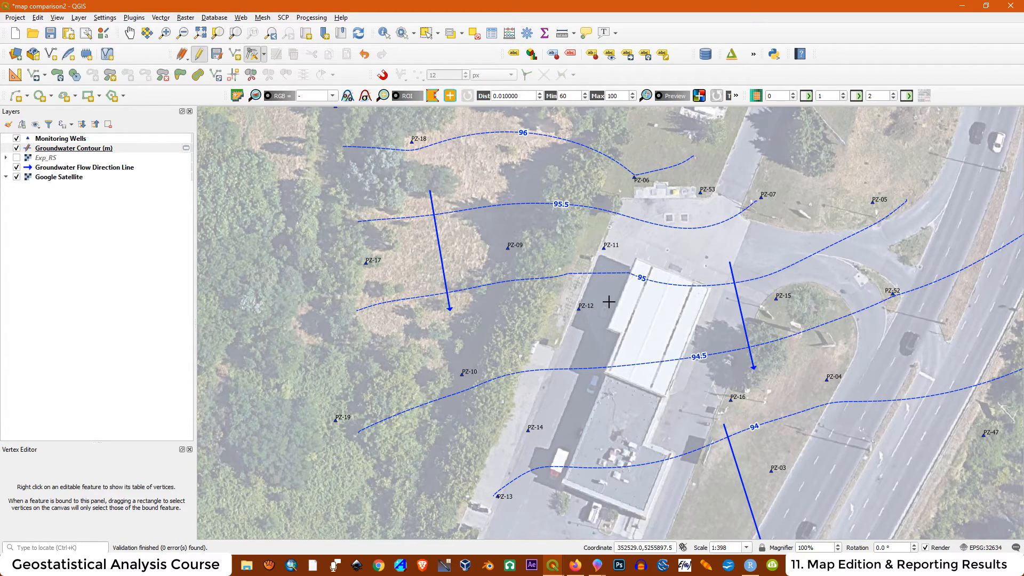
Stop editing the Groundwater Contour (m) layer, discard the vertex deletion and close the measurement window.
{"action": "left_click", "coordinate": [200, 55]}
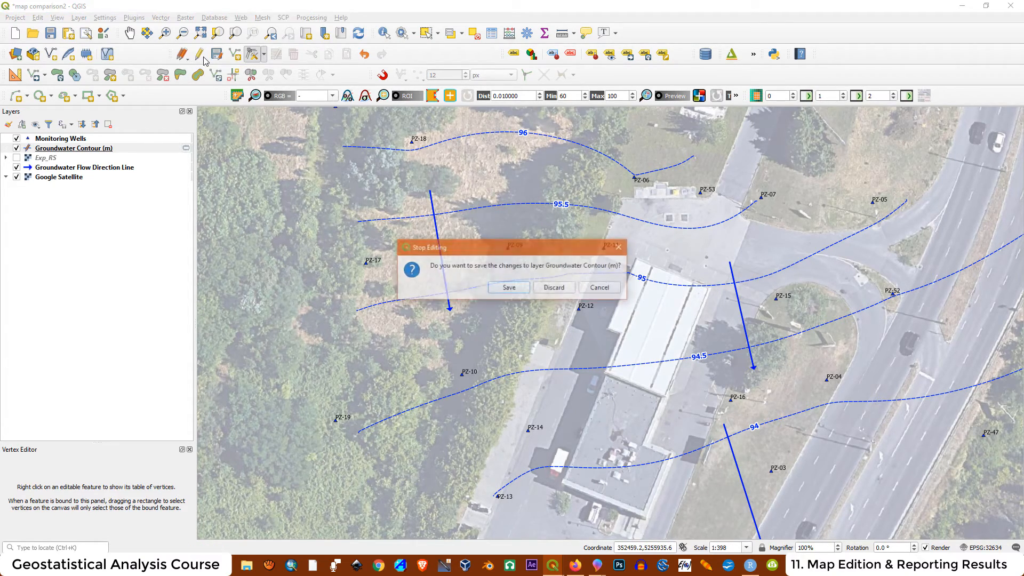
{"action": "left_click", "coordinate": [555, 288]}
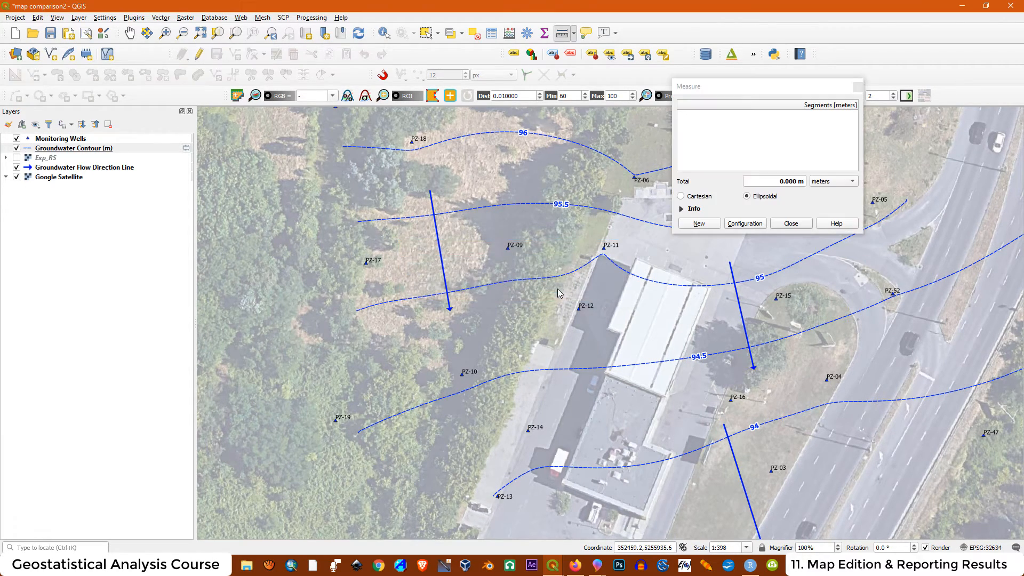
{"action": "left_click", "coordinate": [791, 223]}
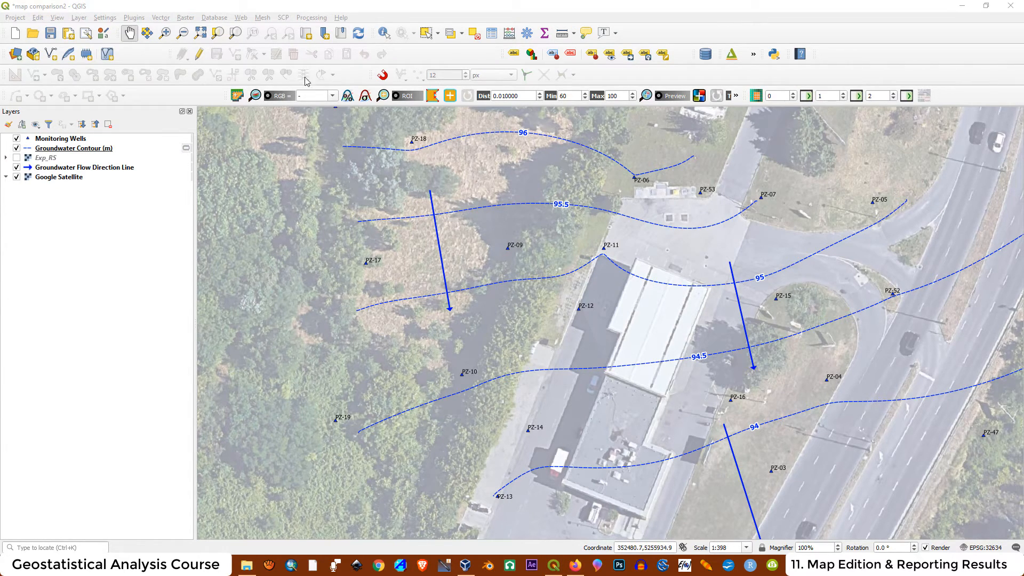
In the Groundwater Contour (m) layer, digitize a smooth curved line along the 95 contour, passing south of PZ-11 and ending near PZ-05.
{"action": "left_click", "coordinate": [198, 54]}
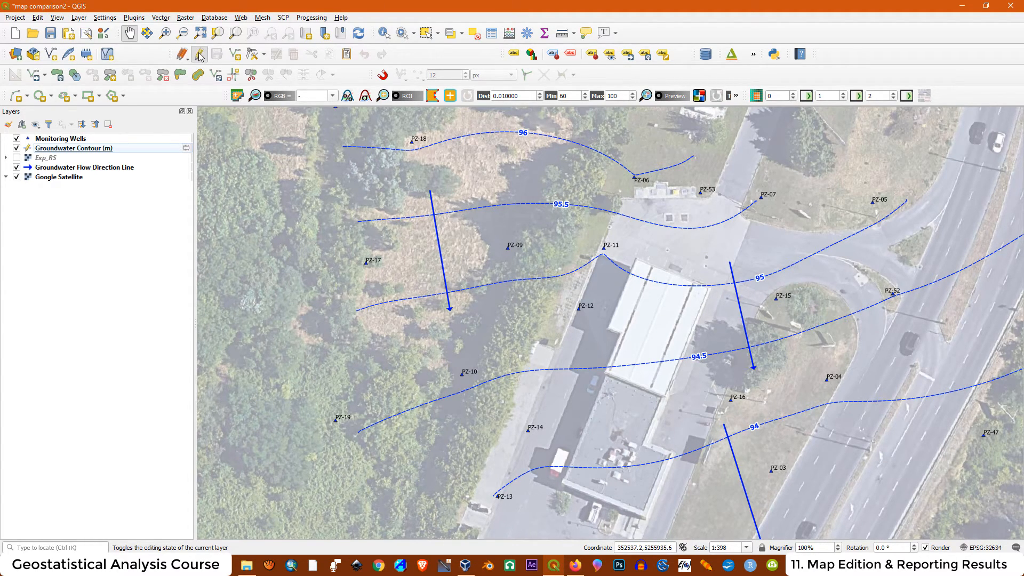
{"action": "left_click", "coordinate": [17, 97]}
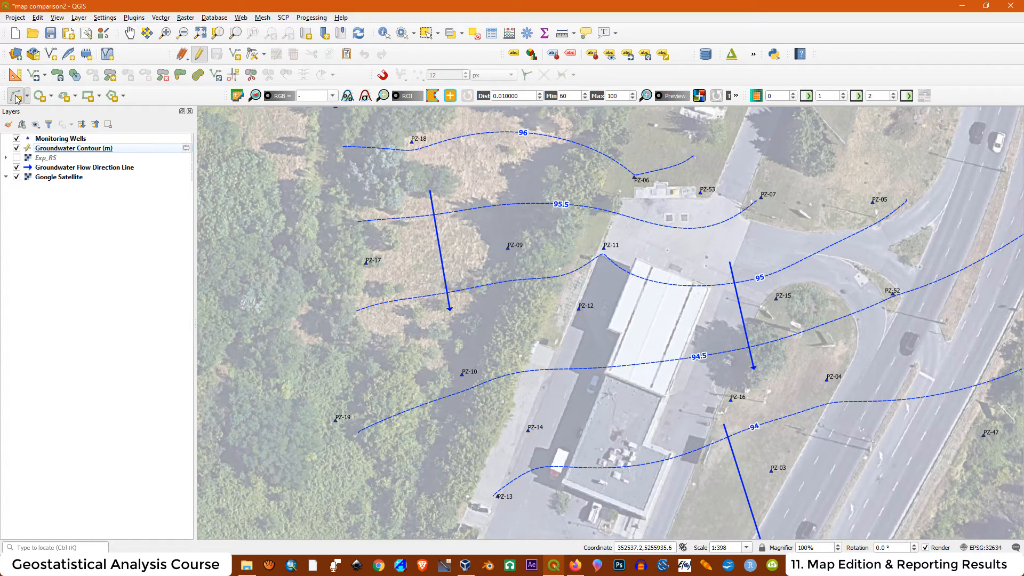
{"action": "left_click", "coordinate": [357, 313]}
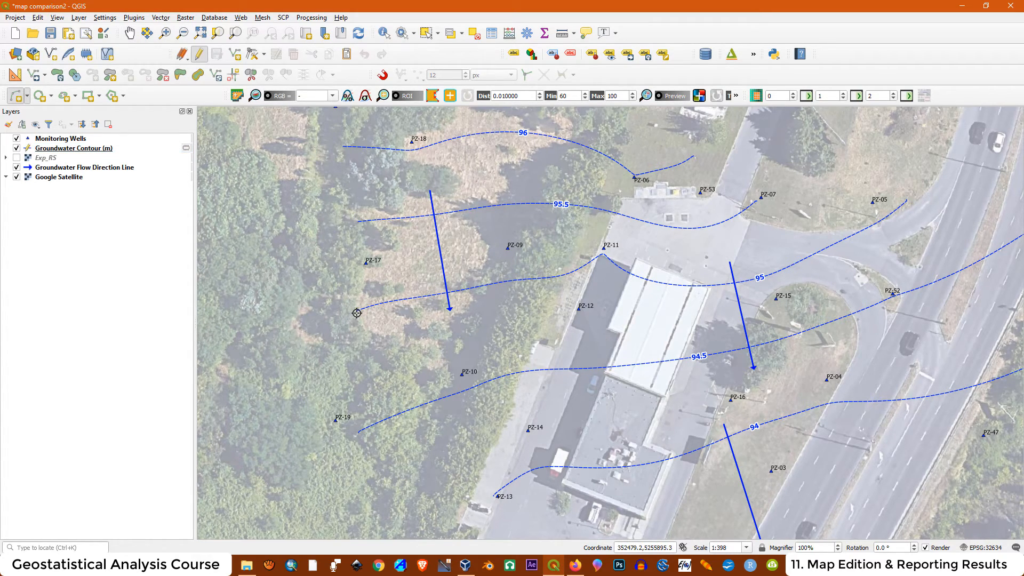
{"action": "left_click", "coordinate": [407, 300]}
{"action": "left_click", "coordinate": [469, 291]}
{"action": "left_click", "coordinate": [580, 268]}
{"action": "left_click", "coordinate": [665, 274]}
{"action": "left_click", "coordinate": [813, 259]}
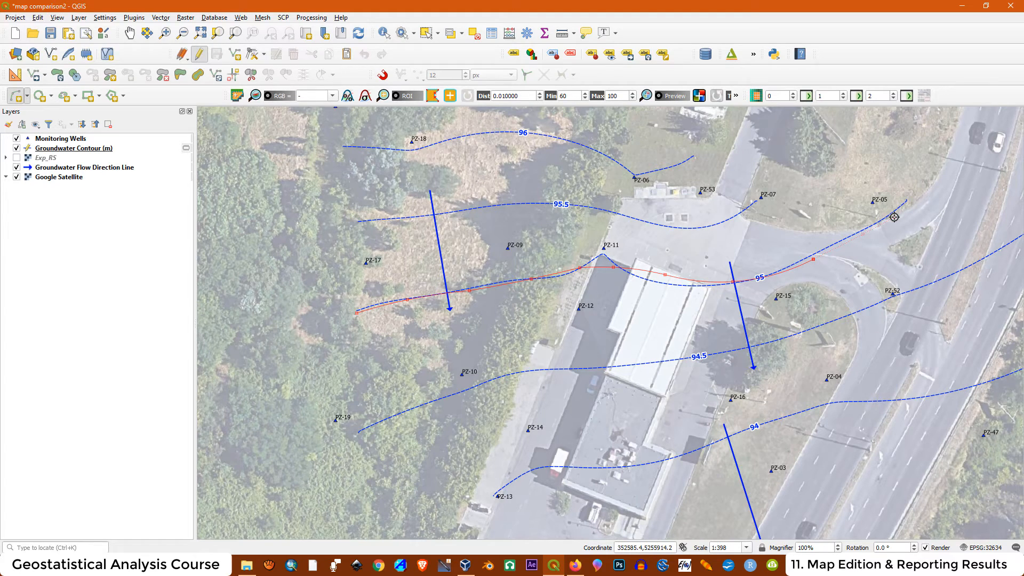
{"action": "left_click", "coordinate": [863, 234]}
{"action": "left_click", "coordinate": [894, 218]}
{"action": "right_click", "coordinate": [894, 217]}
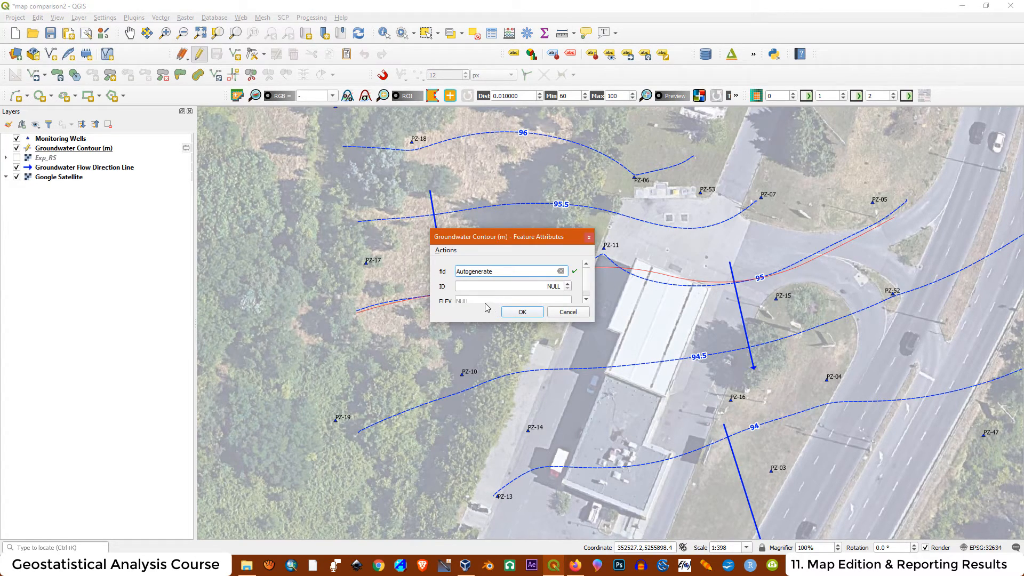
Set the new contour line's ELEV attribute to 95 and accept the feature.
{"action": "scroll", "coordinate": [519, 299], "scroll_direction": "down", "scroll_amount": 1}
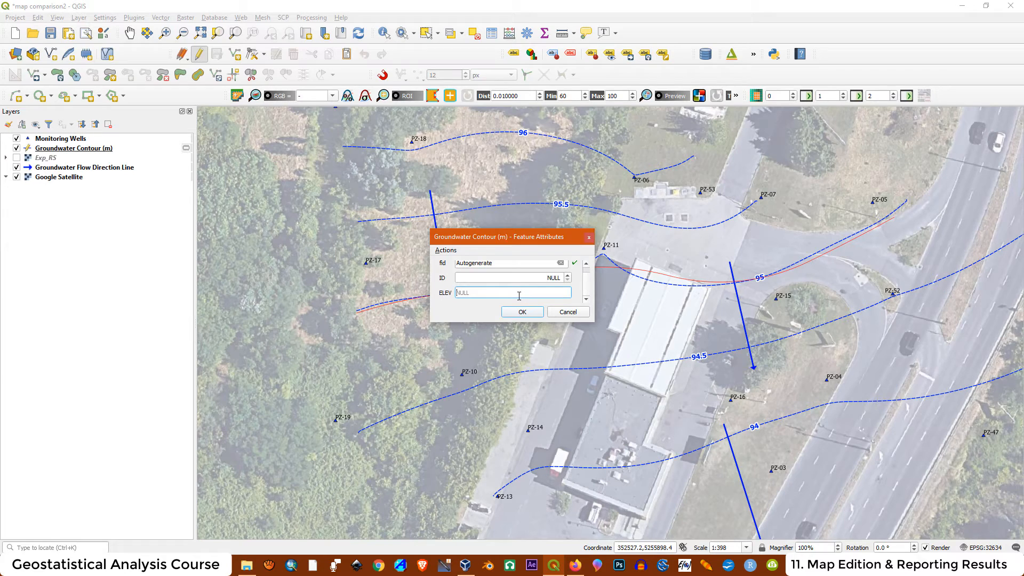
{"action": "type", "text": "95"}
{"action": "left_click", "coordinate": [523, 312]}
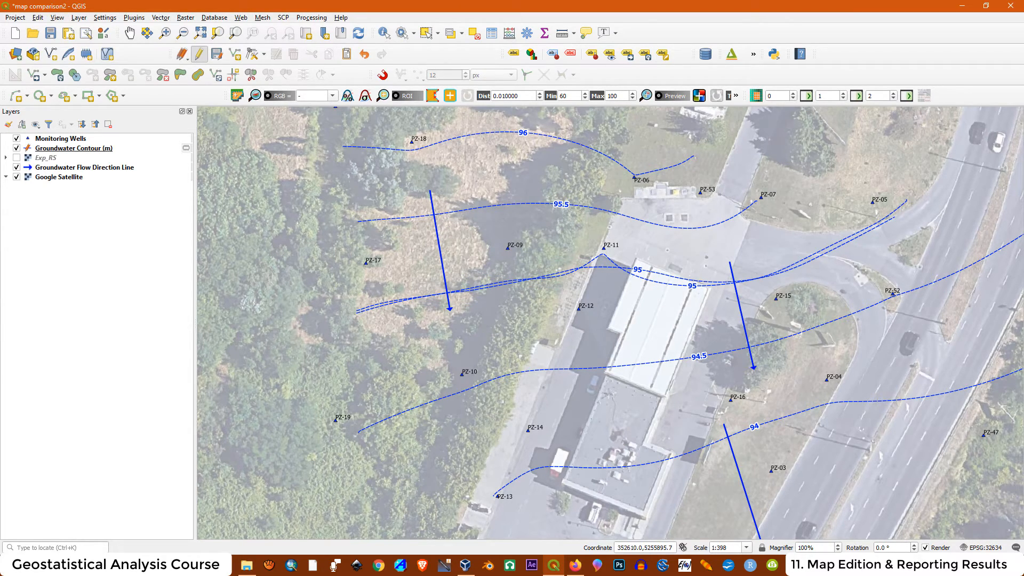
Delete the original 95 contour with ID 3 through the layer's attribute table, then close the table.
{"action": "right_click", "coordinate": [79, 148]}
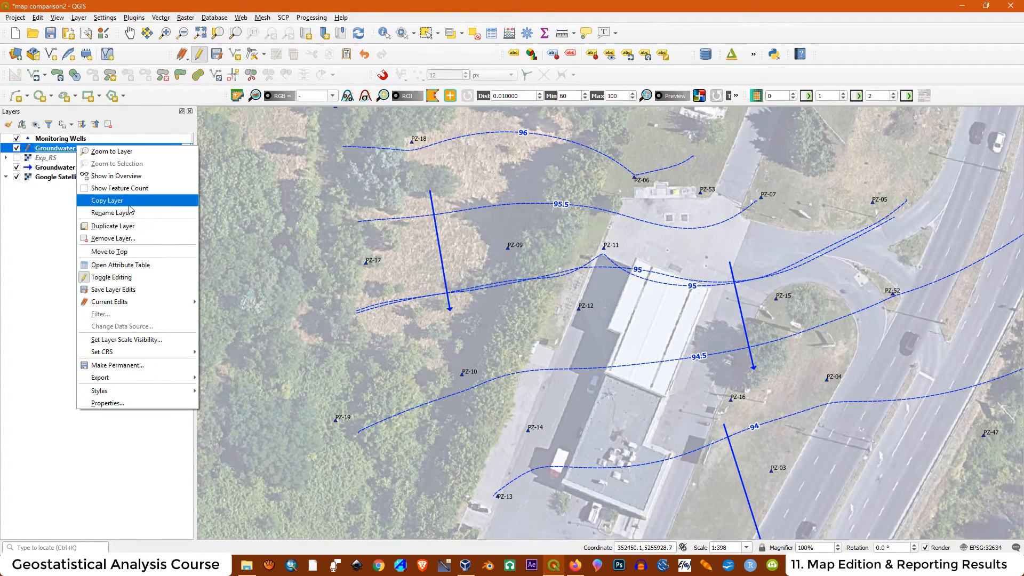
{"action": "left_click", "coordinate": [141, 265]}
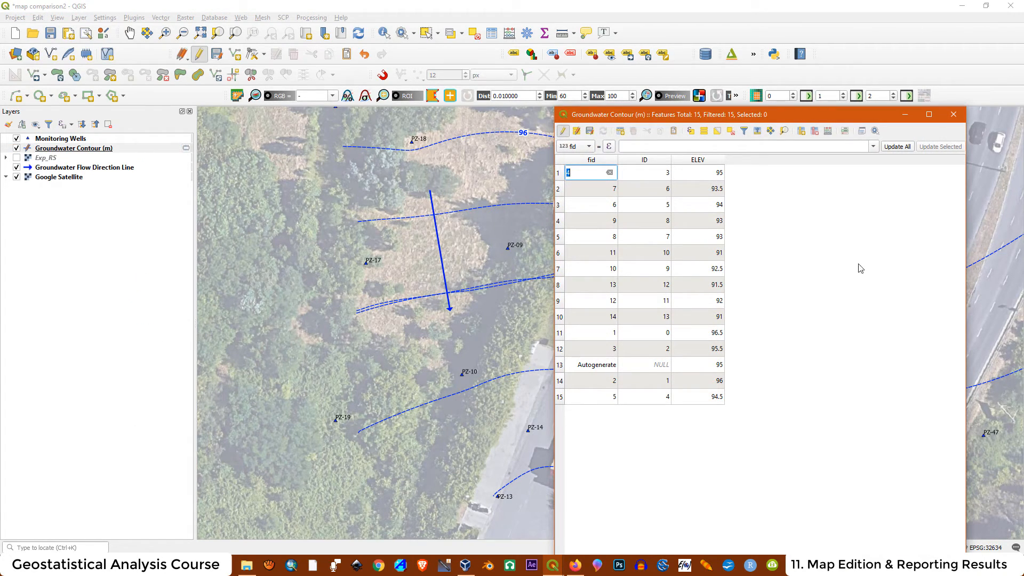
{"action": "left_click_drag", "start_coordinate": [747, 117], "coordinate": [809, 86]}
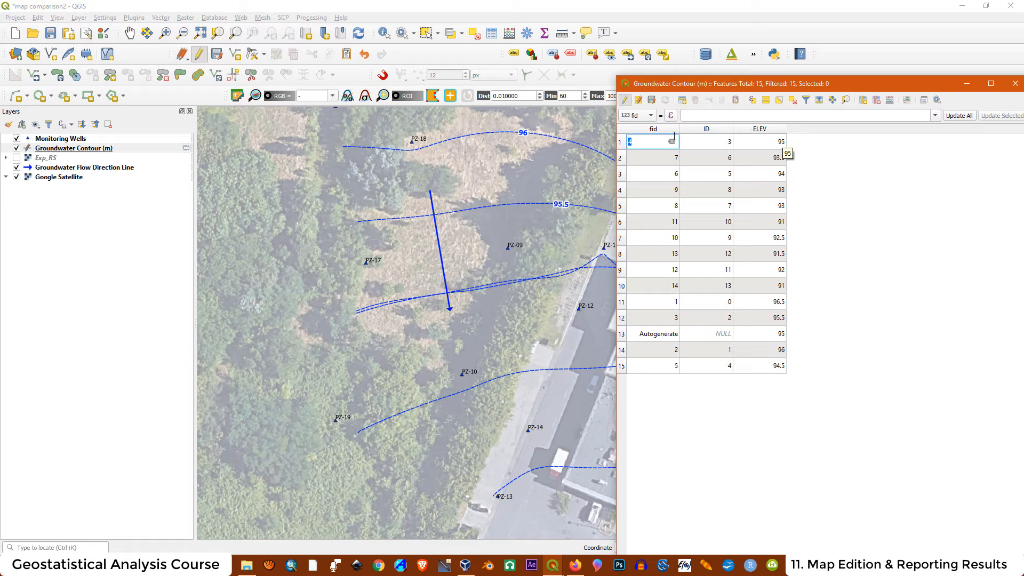
{"action": "left_click", "coordinate": [620, 142]}
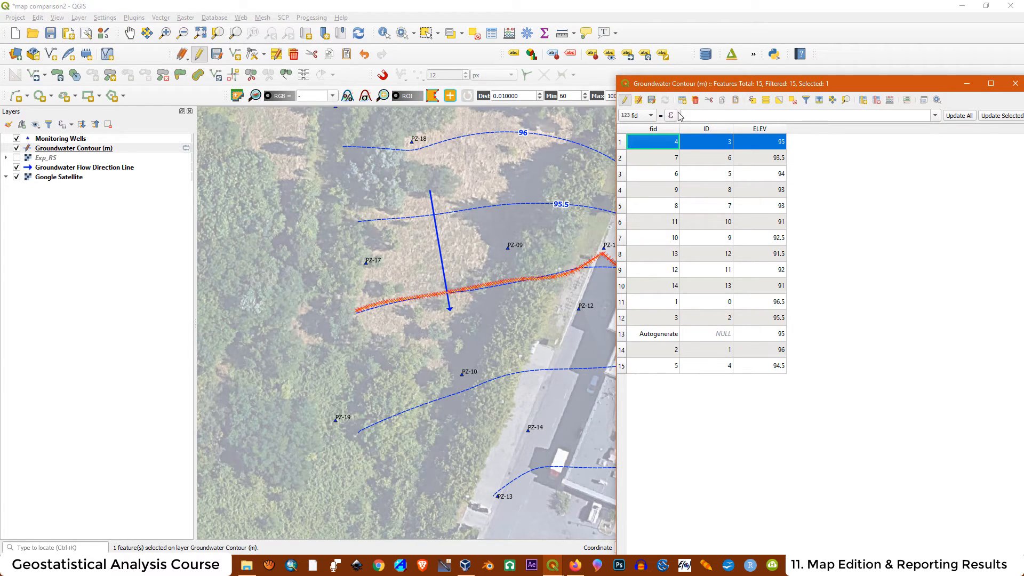
{"action": "left_click", "coordinate": [695, 101]}
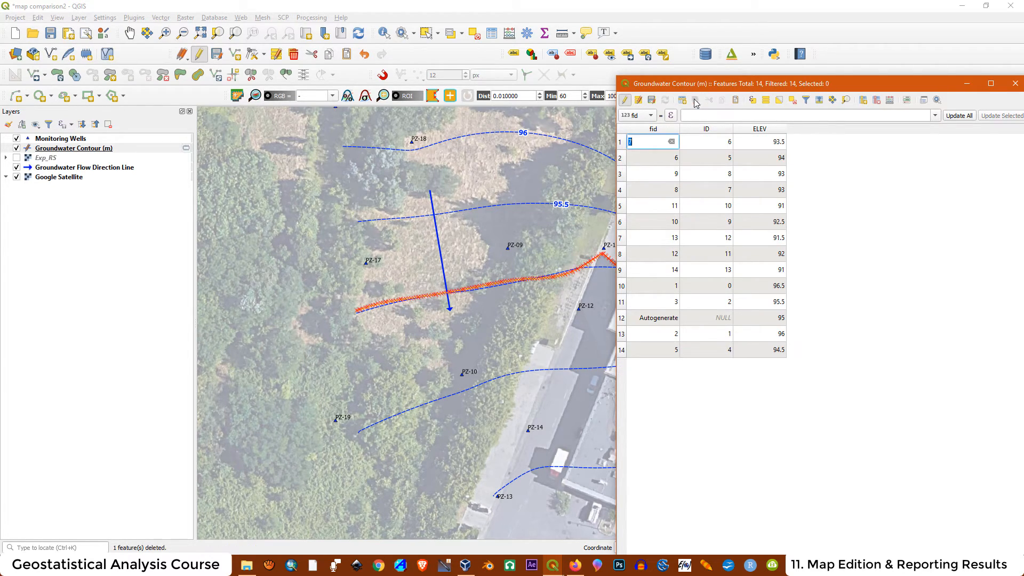
{"action": "left_click_drag", "start_coordinate": [798, 88], "coordinate": [624, 393]}
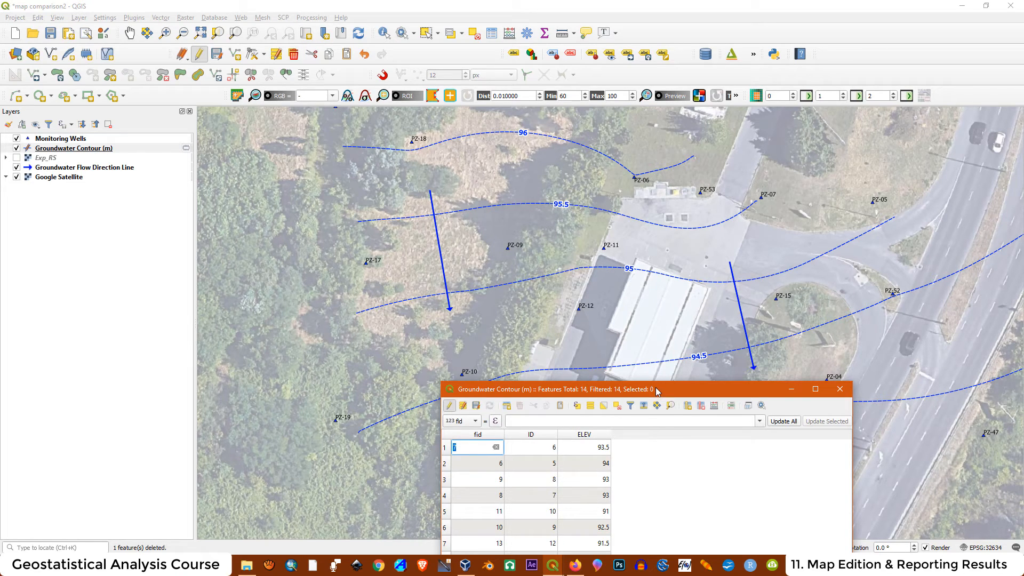
{"action": "left_click_drag", "start_coordinate": [659, 389], "coordinate": [683, 134]}
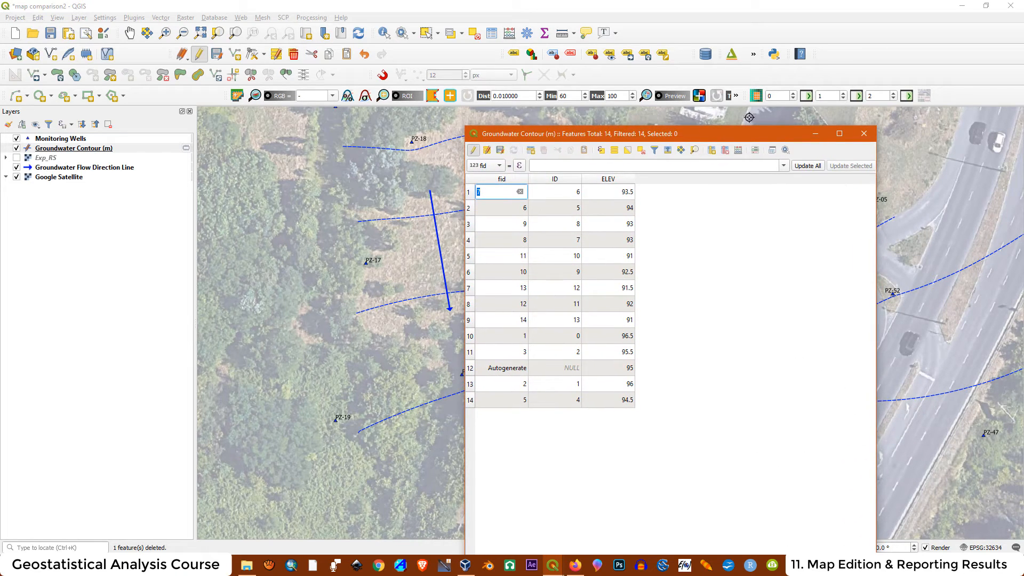
{"action": "left_click", "coordinate": [865, 136]}
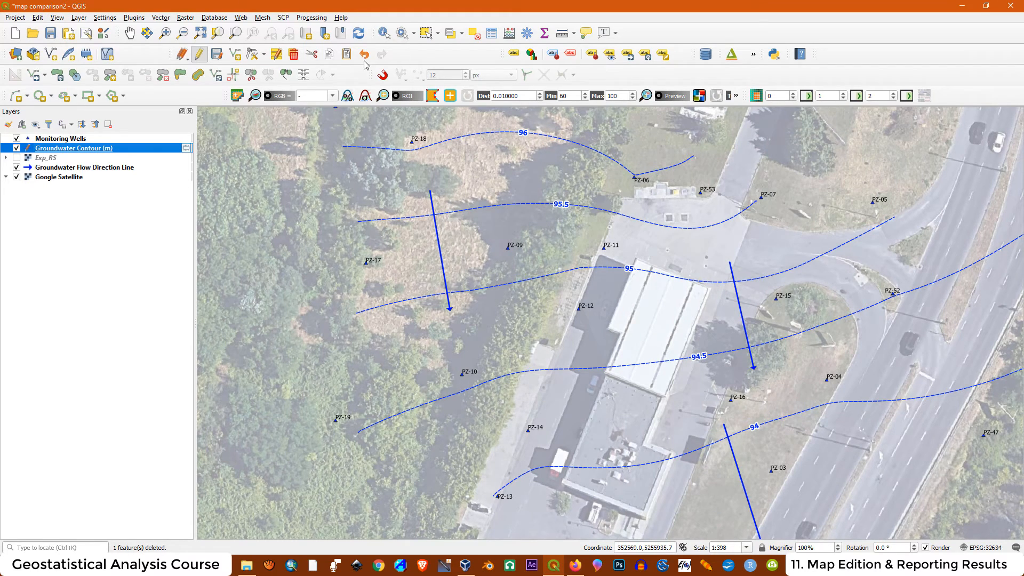
Stop editing the Groundwater Contour (m) layer and discard the redrawn and deleted contours.
{"action": "left_click", "coordinate": [199, 54]}
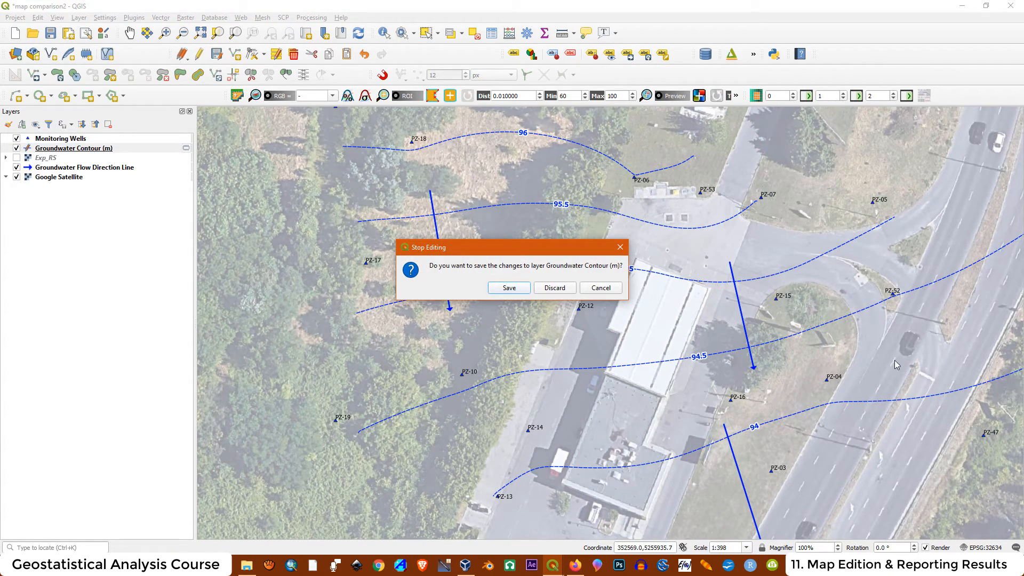
{"action": "left_click", "coordinate": [556, 289]}
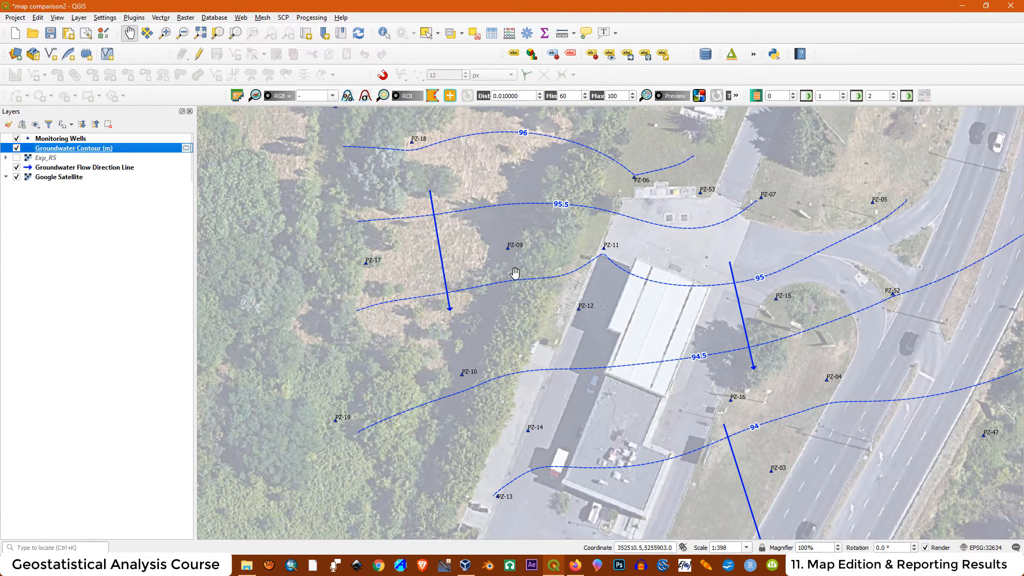
{"action": "key", "text": "ctrl+shift+m"}
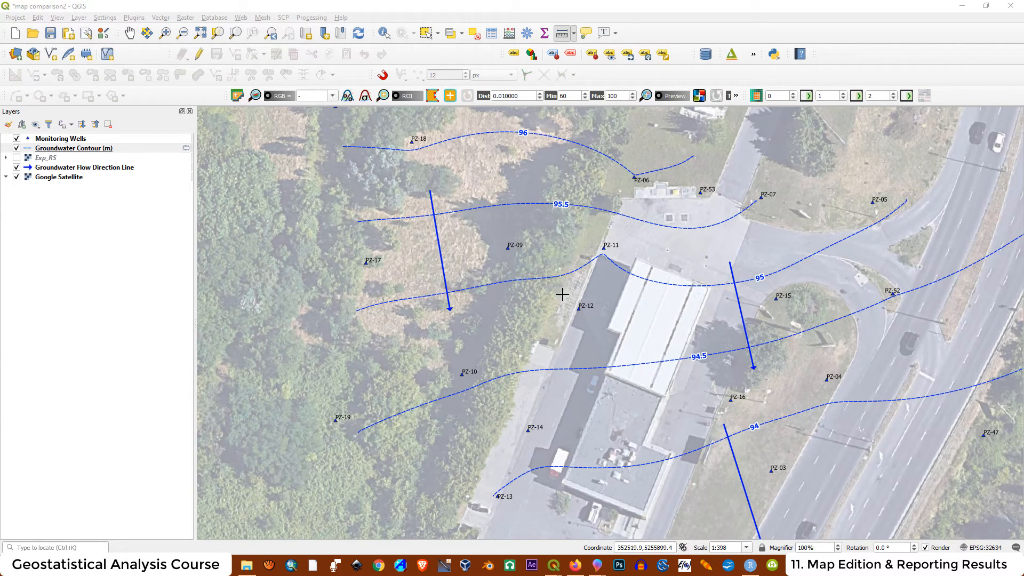
Switch to the print layout and place a north arrow in the map's northeast corner.
{"action": "mouse_move", "coordinate": [561, 568]}
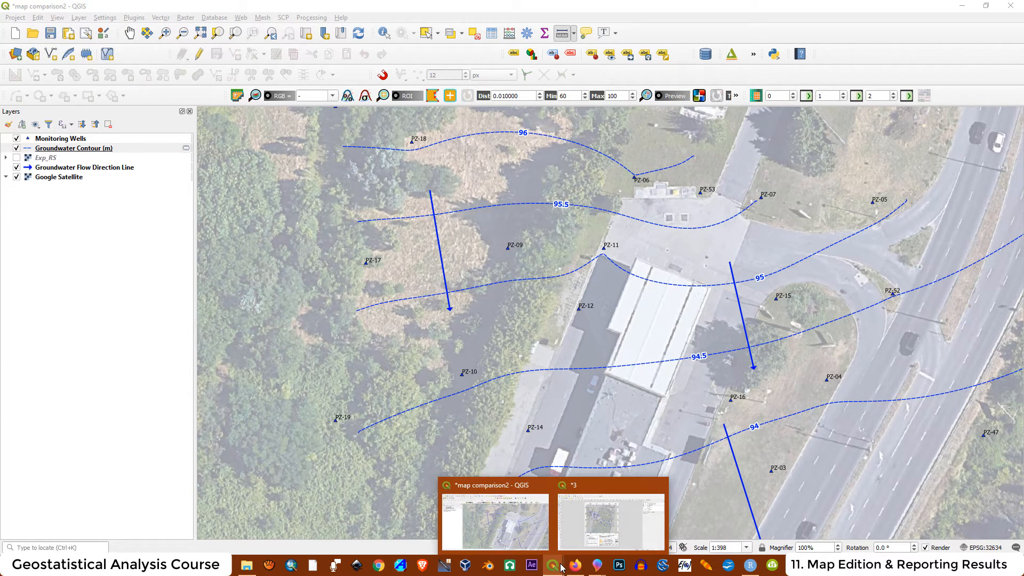
{"action": "left_click", "coordinate": [595, 482]}
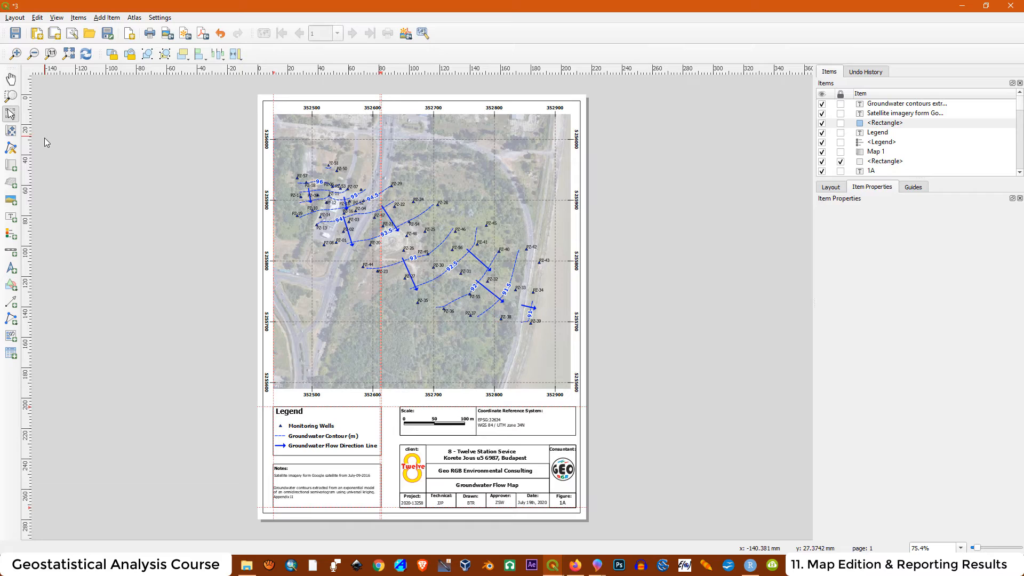
{"action": "left_click", "coordinate": [11, 271]}
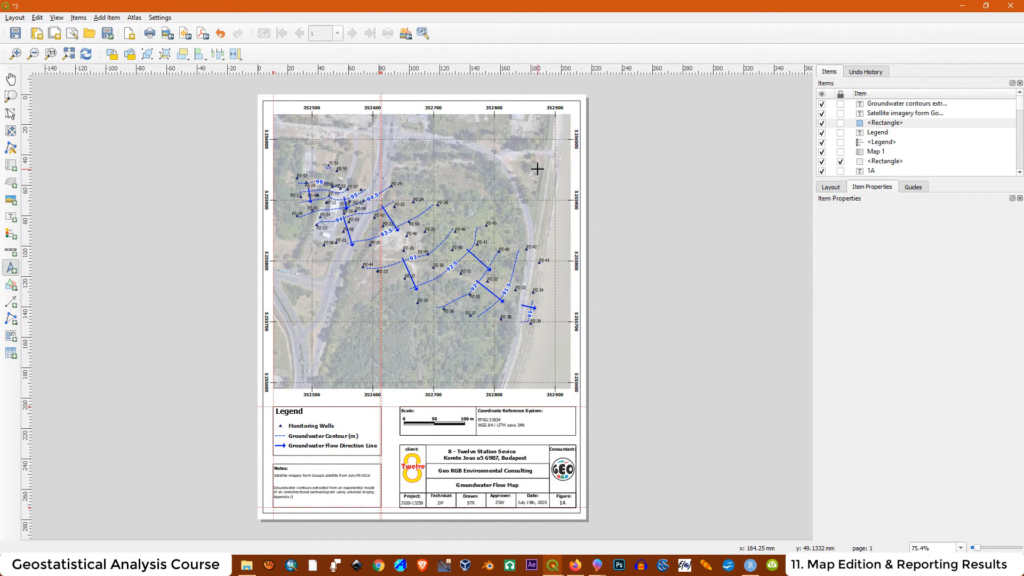
{"action": "left_click_drag", "start_coordinate": [536, 120], "coordinate": [559, 152]}
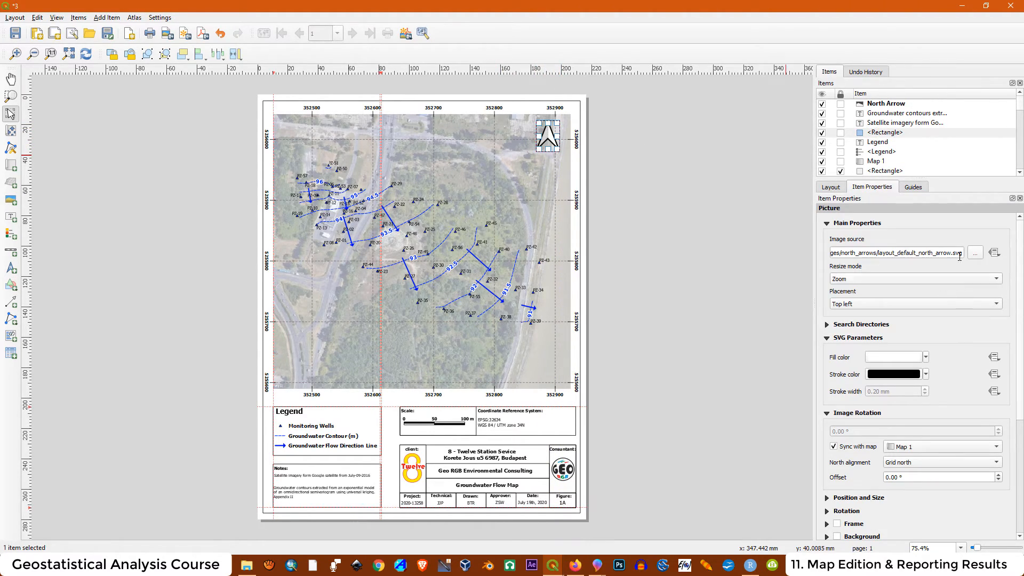
Load NorthArrow_04.svg from the arrows folder as the north arrow's image.
{"action": "left_click", "coordinate": [973, 254]}
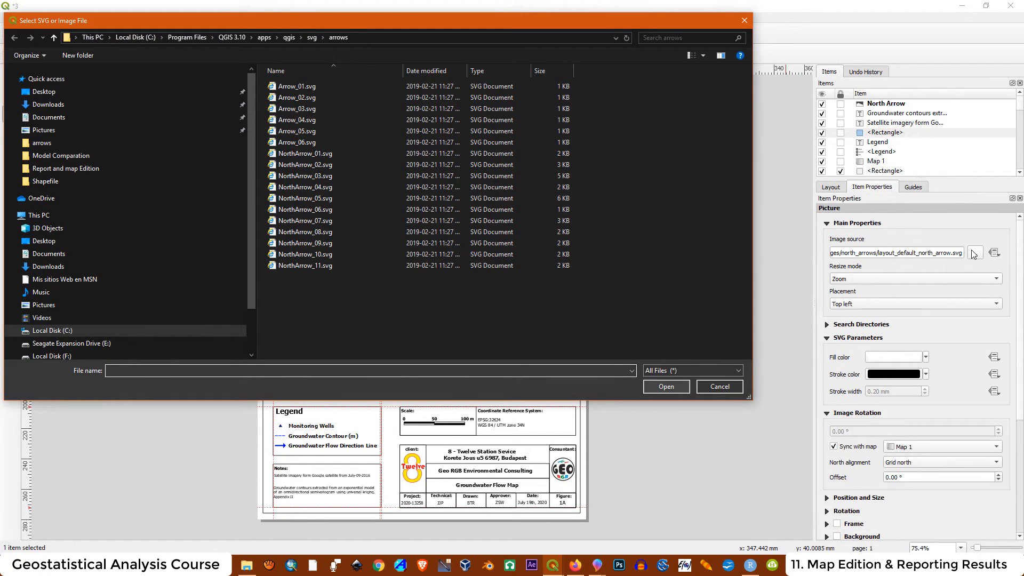
{"action": "left_click", "coordinate": [334, 188]}
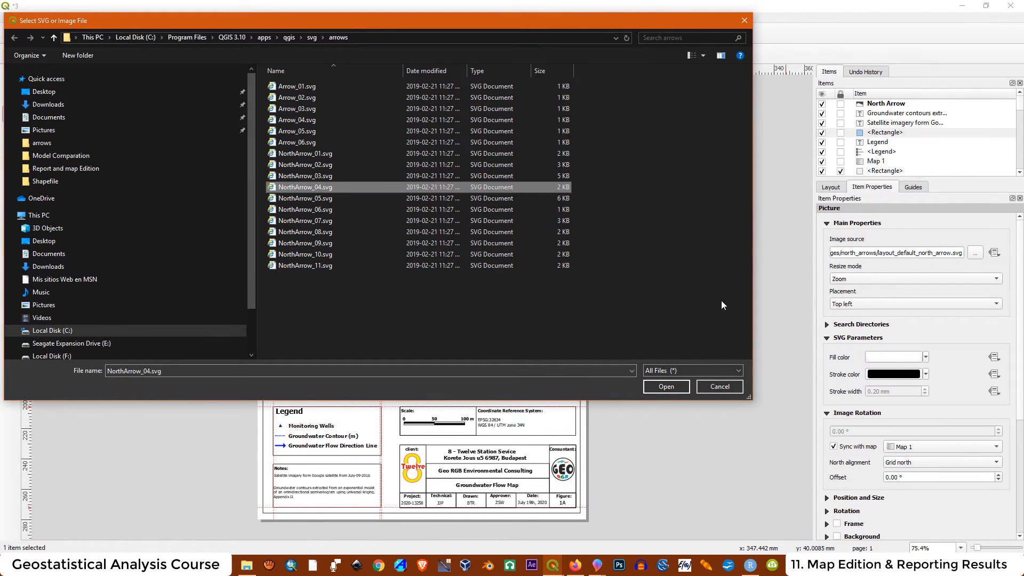
{"action": "left_click", "coordinate": [666, 388]}
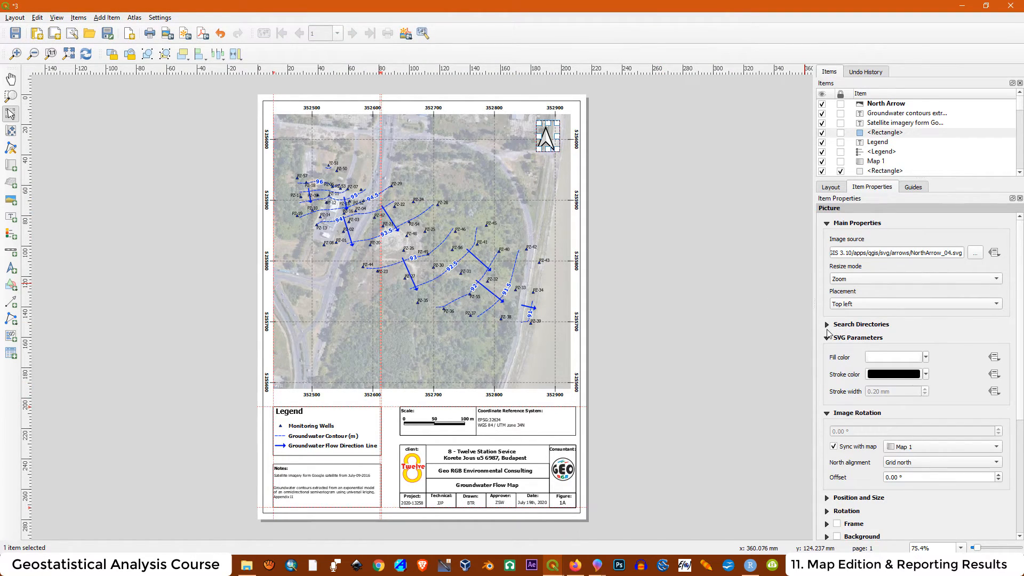
Try several built-in SVG symbols for the north arrow and choose NorthArrow_10.svg.
{"action": "left_click", "coordinate": [826, 325]}
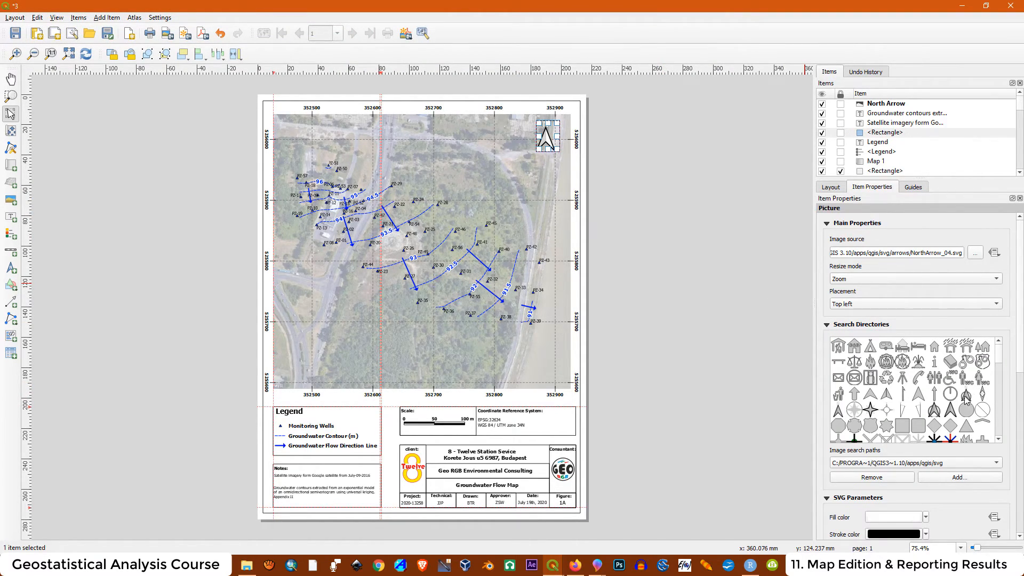
{"action": "left_click", "coordinate": [949, 408]}
{"action": "left_click", "coordinate": [856, 410]}
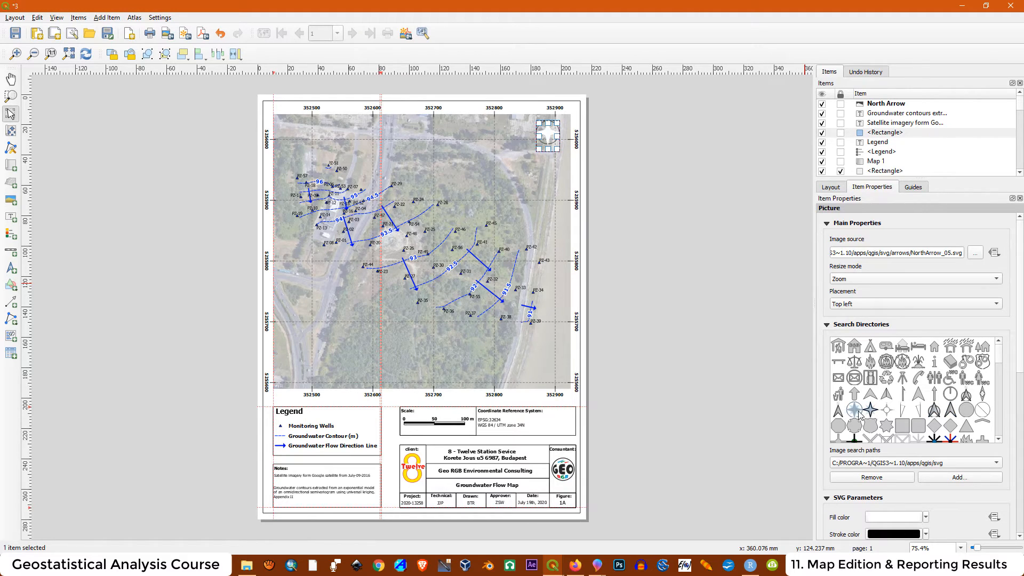
{"action": "left_click", "coordinate": [870, 410]}
{"action": "left_click", "coordinate": [886, 409]}
{"action": "left_click", "coordinate": [934, 409]}
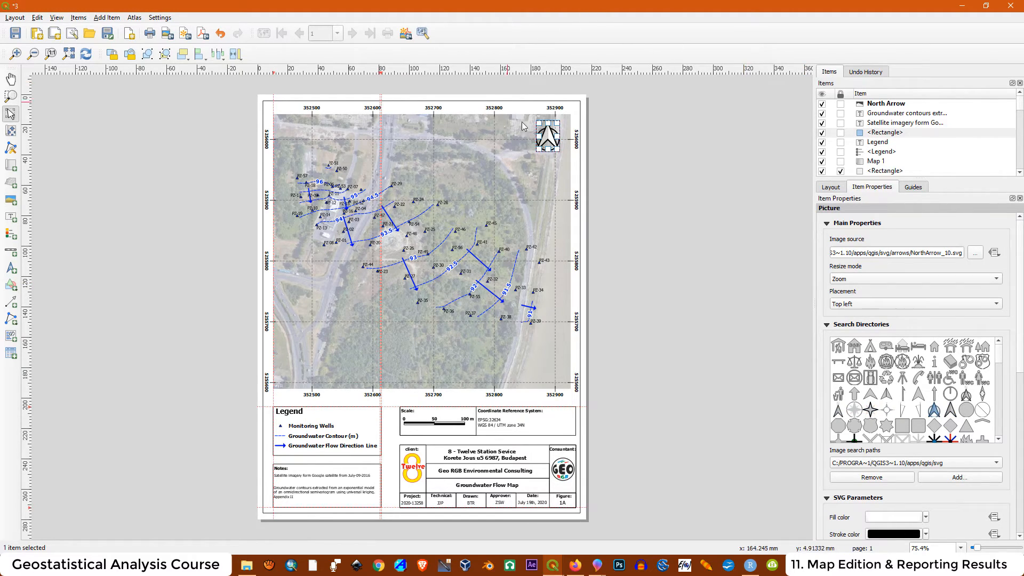
Shrink the north arrow and position it in the map's northeast corner.
{"action": "left_click_drag", "start_coordinate": [563, 153], "coordinate": [557, 130]}
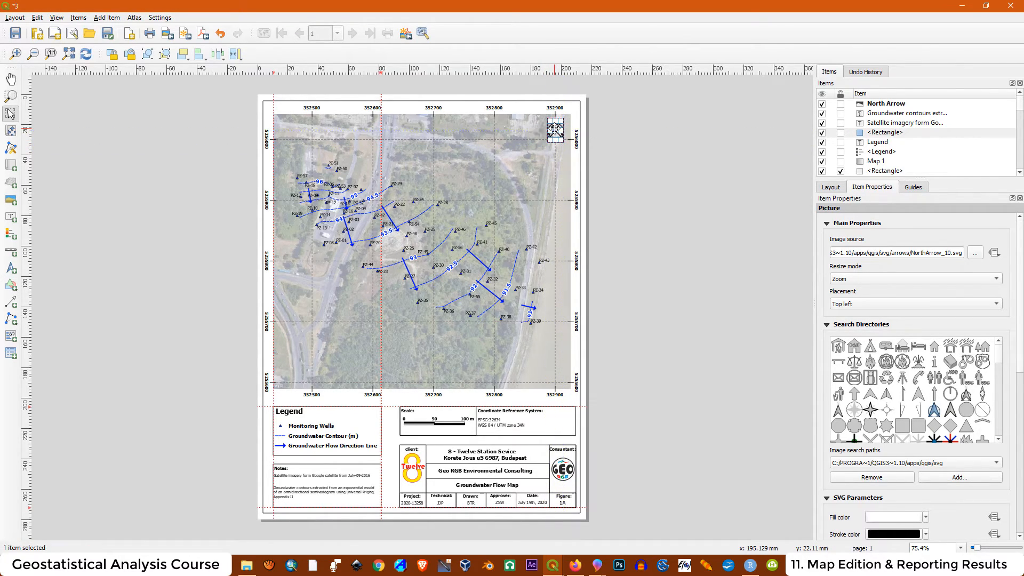
{"action": "left_click", "coordinate": [610, 166]}
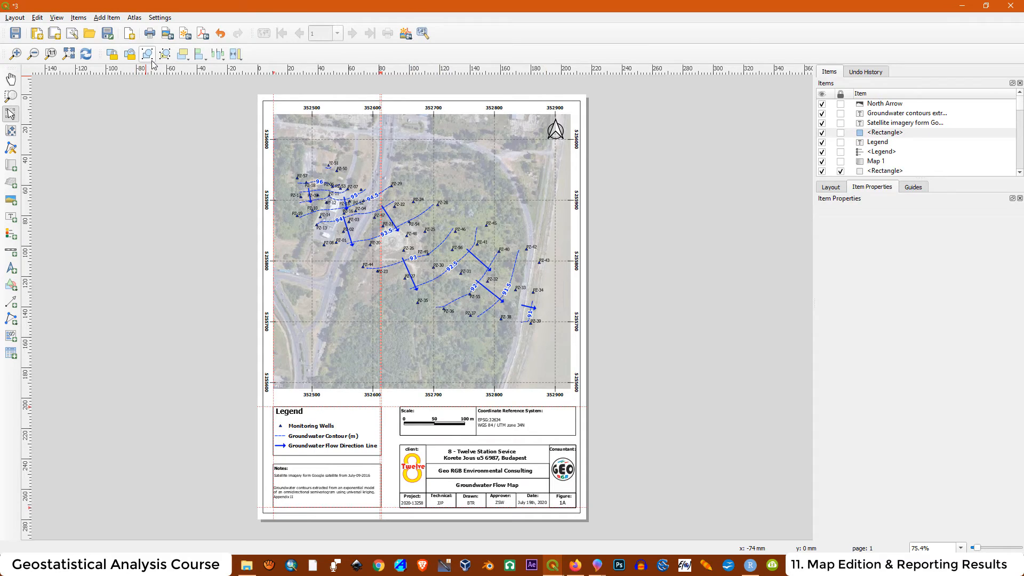
Export the layout as the PNG image 3.png at 300 dpi in the Report and map Edition folder.
{"action": "left_click", "coordinate": [168, 35]}
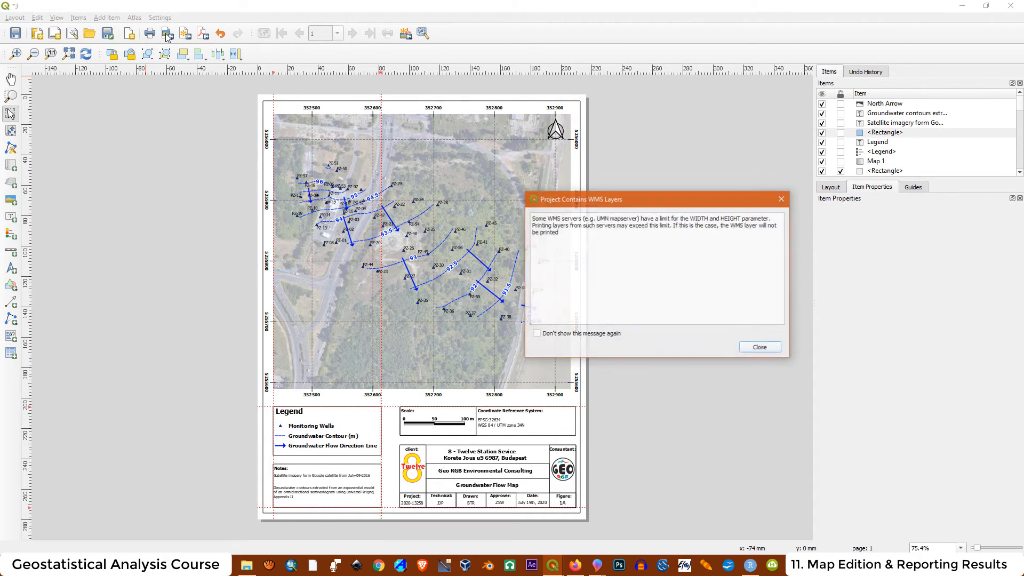
{"action": "left_click", "coordinate": [760, 348]}
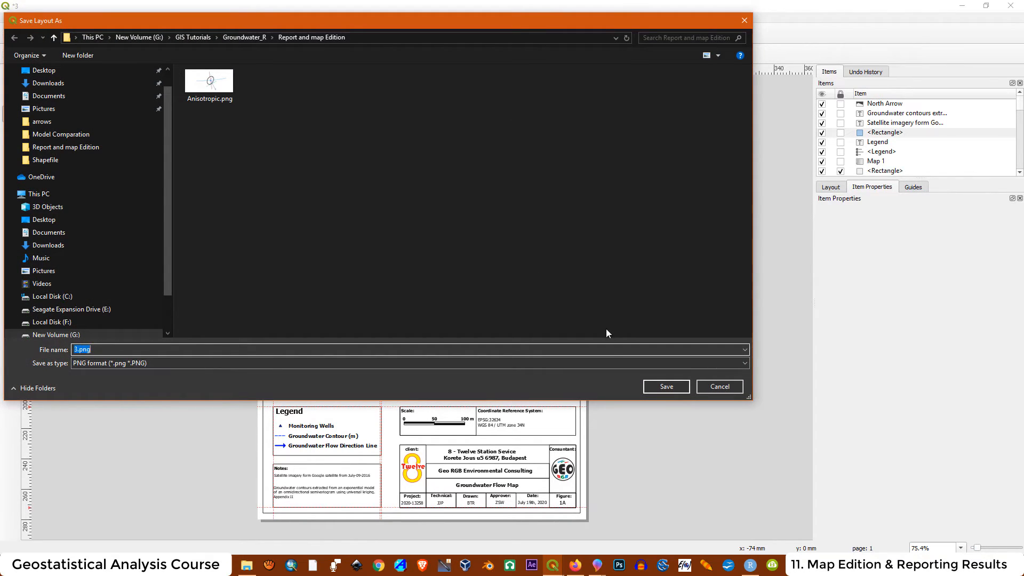
{"action": "left_click", "coordinate": [688, 387]}
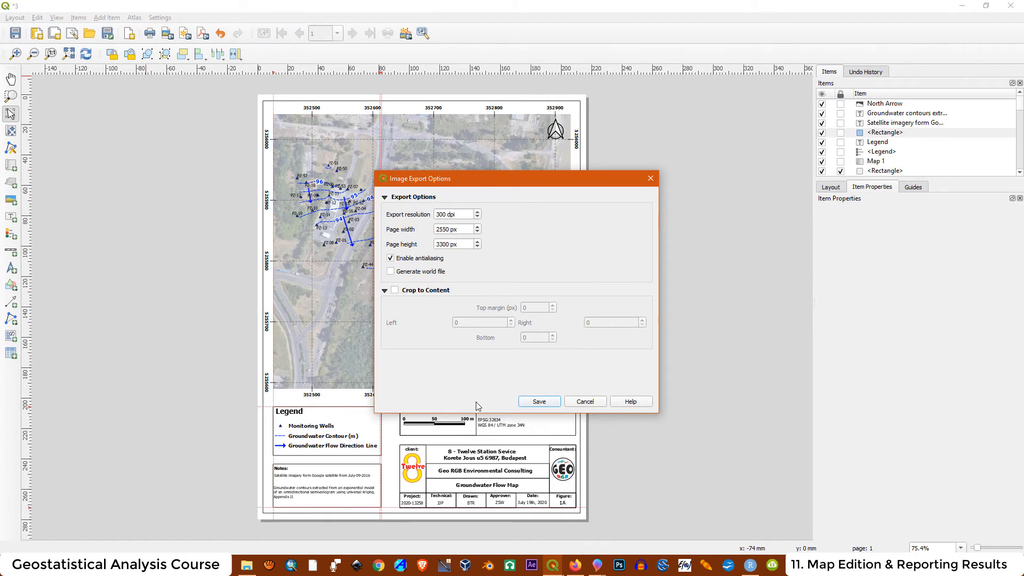
{"action": "left_click", "coordinate": [539, 402]}
Open the exported 3.png and examine the wells, contours and flow lines in the northwestern part of the map up close.
{"action": "left_click", "coordinate": [282, 76]}
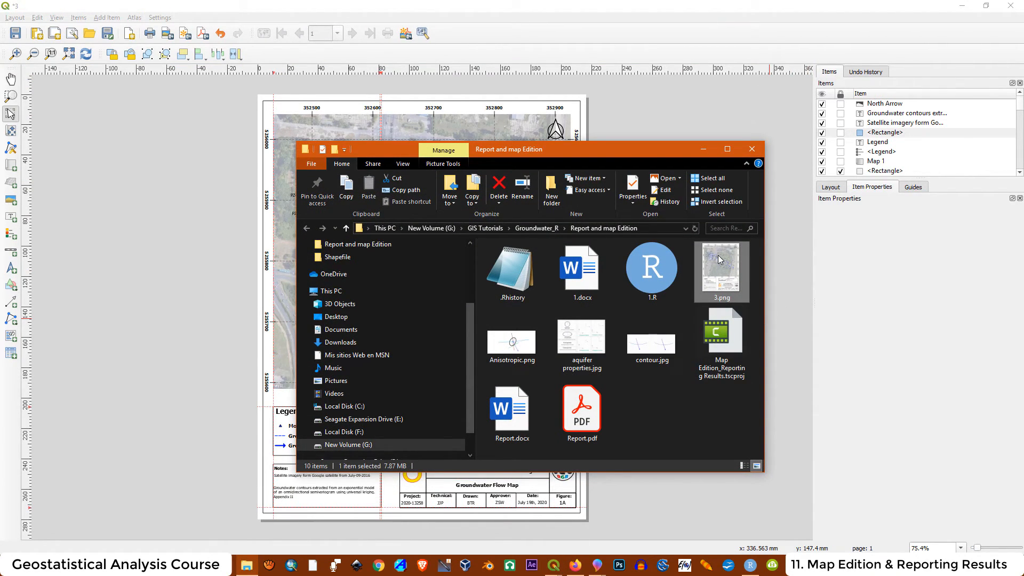
{"action": "double_click", "coordinate": [719, 260]}
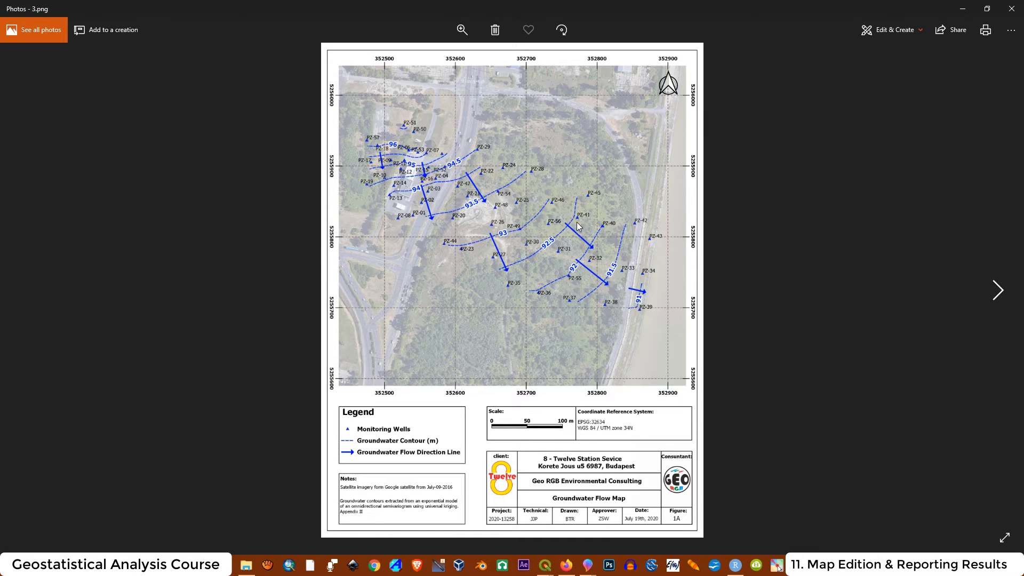
{"action": "left_click", "coordinate": [462, 30]}
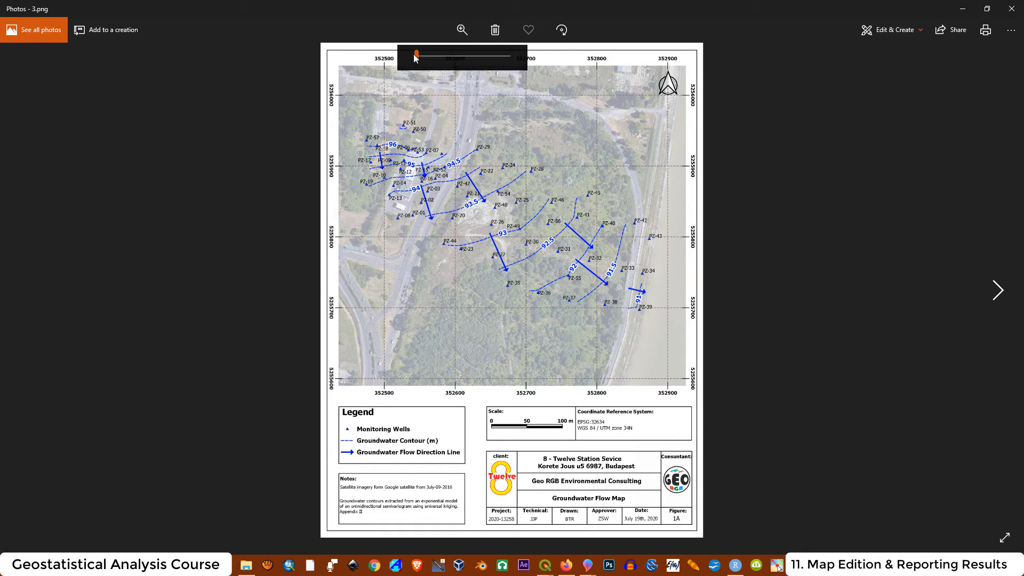
{"action": "left_click", "coordinate": [436, 56]}
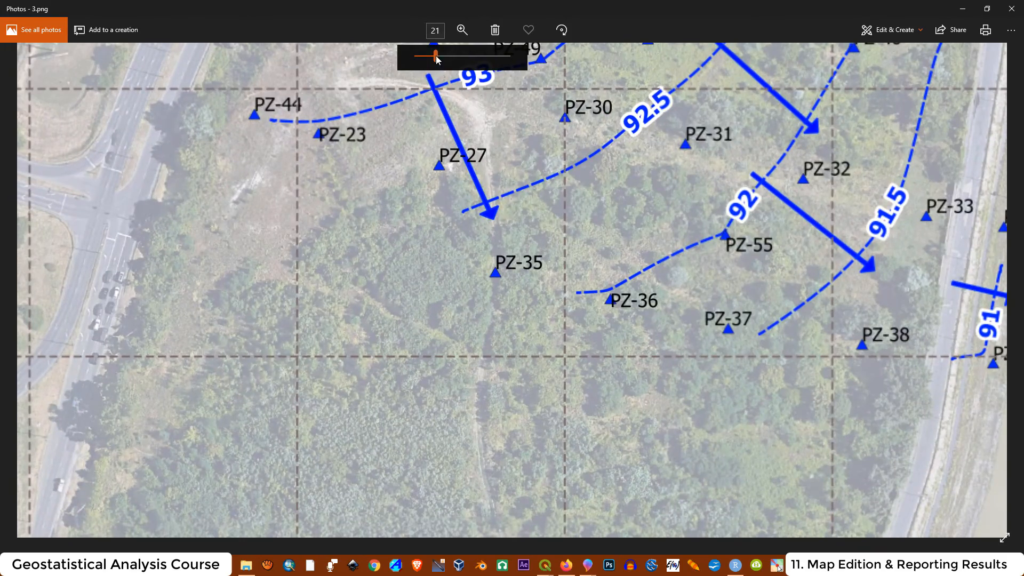
{"action": "left_click_drag", "start_coordinate": [504, 186], "coordinate": [557, 379]}
{"action": "left_click_drag", "start_coordinate": [426, 272], "coordinate": [564, 368]}
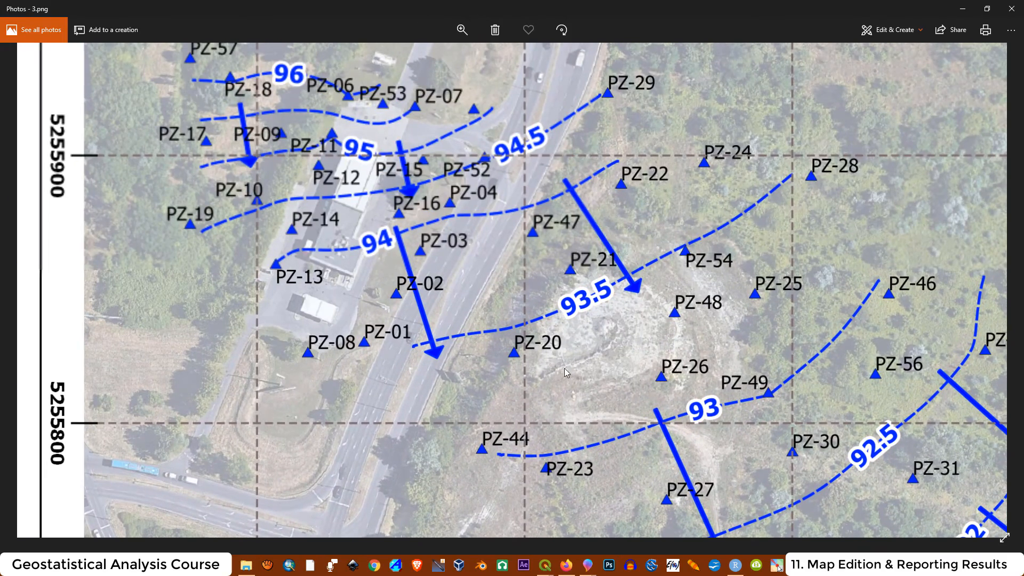
{"action": "left_click_drag", "start_coordinate": [308, 216], "coordinate": [308, 269]}
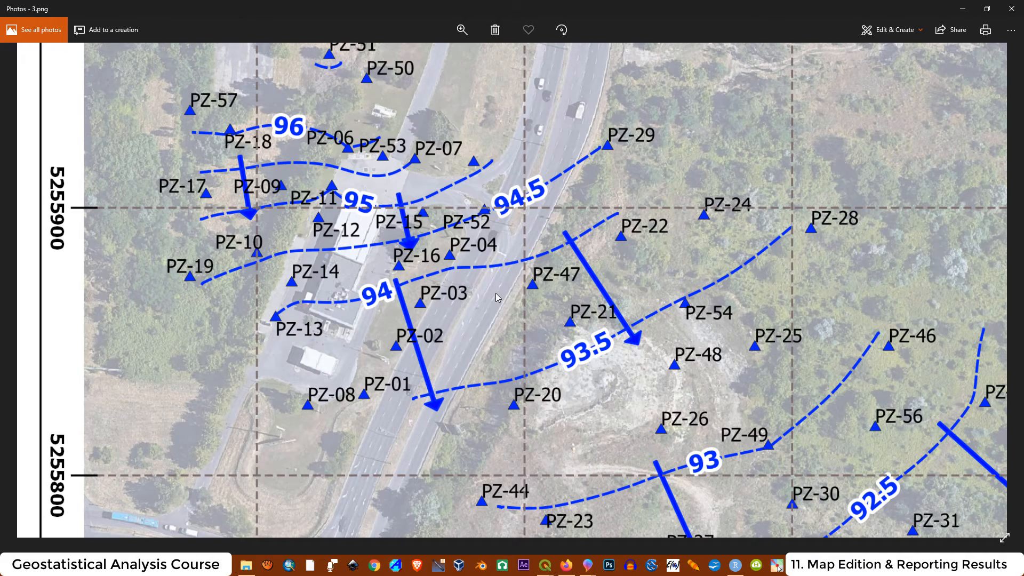
{"action": "left_click_drag", "start_coordinate": [497, 296], "coordinate": [560, 351]}
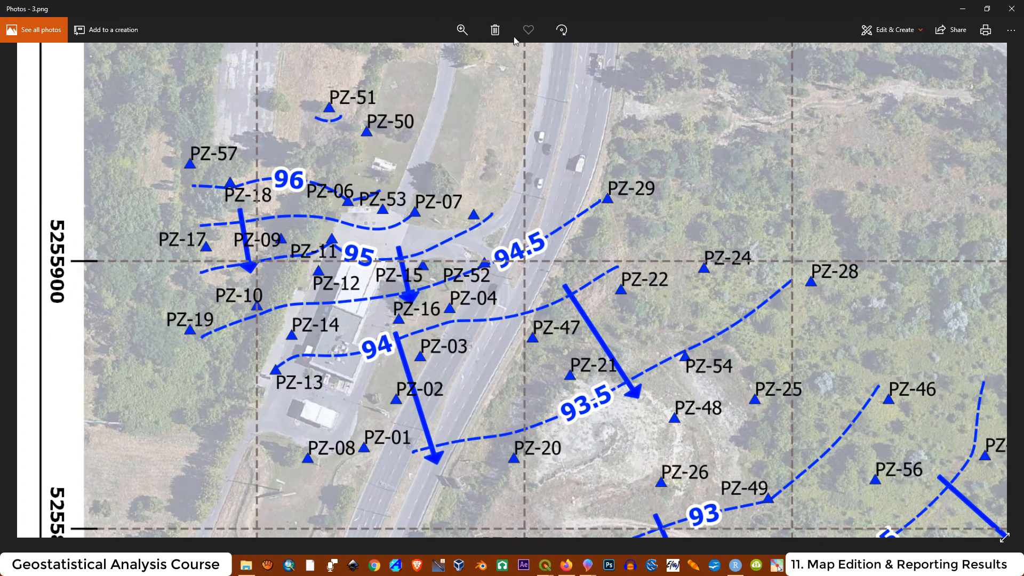
Examine the rest of the exported image, including the legend, notes and title block, and close the image and its folder.
{"action": "left_click", "coordinate": [462, 29]}
{"action": "left_click_drag", "start_coordinate": [434, 55], "coordinate": [423, 58]}
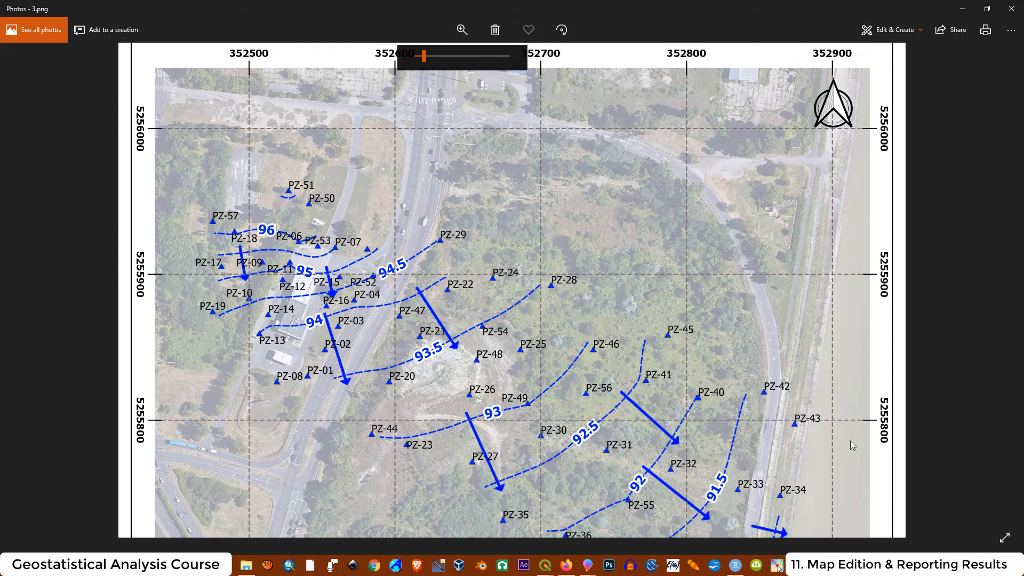
{"action": "left_click_drag", "start_coordinate": [579, 436], "coordinate": [656, 210]}
{"action": "left_click_drag", "start_coordinate": [604, 385], "coordinate": [640, 197]}
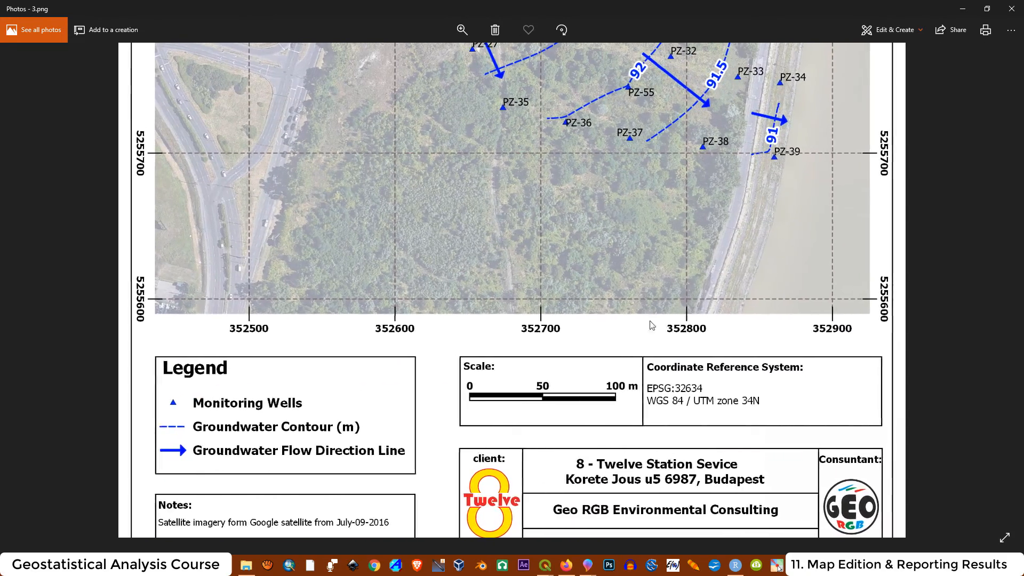
{"action": "left_click_drag", "start_coordinate": [577, 449], "coordinate": [652, 271]}
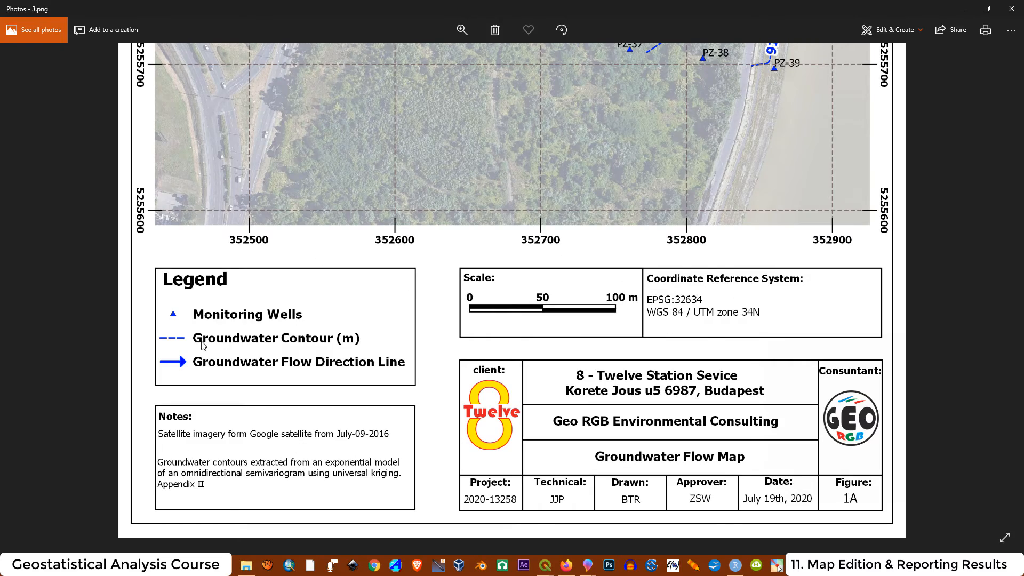
{"action": "left_click_drag", "start_coordinate": [552, 207], "coordinate": [567, 389]}
{"action": "left_click_drag", "start_coordinate": [636, 117], "coordinate": [610, 320]}
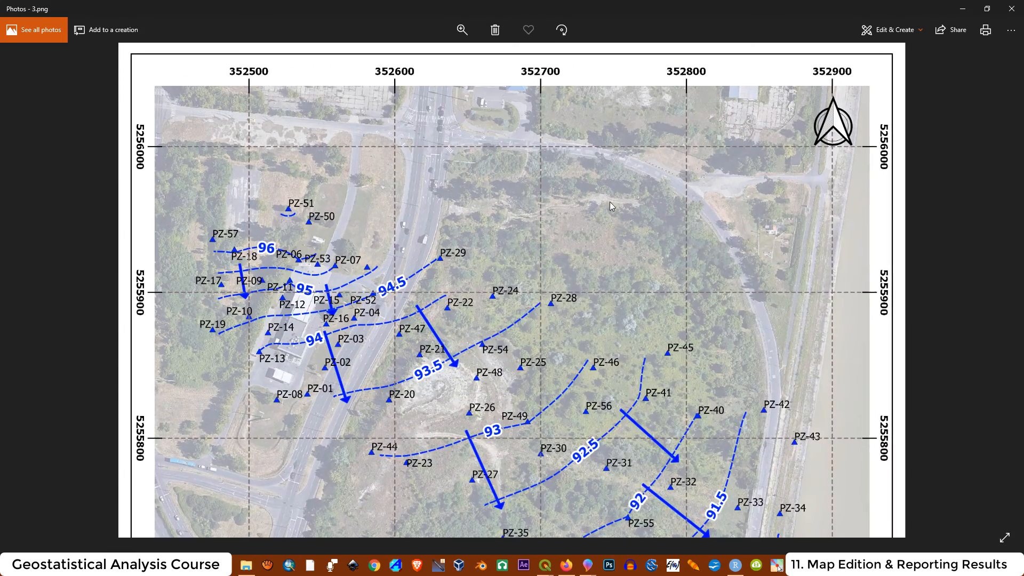
{"action": "left_click", "coordinate": [1012, 8]}
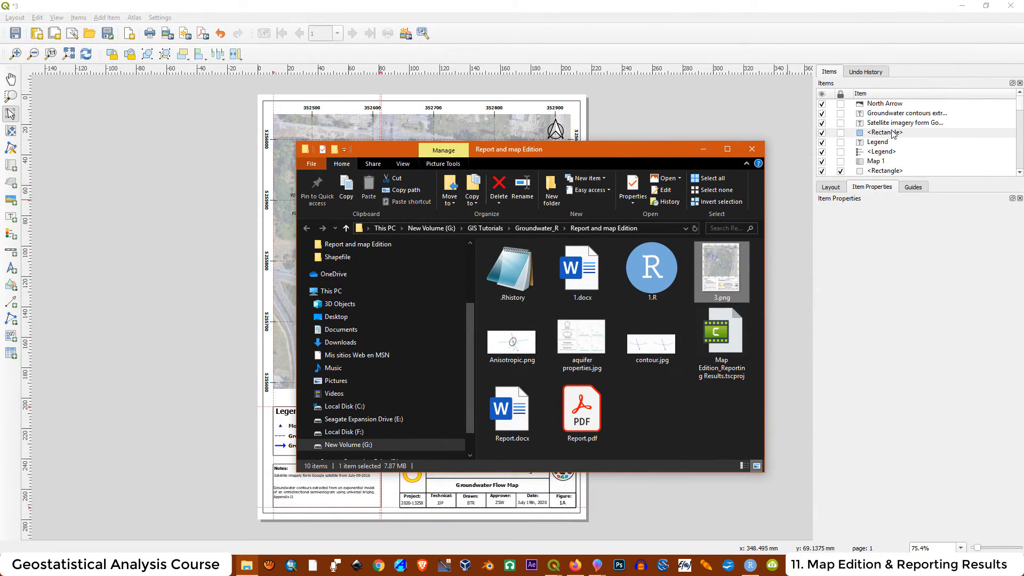
{"action": "left_click", "coordinate": [753, 149]}
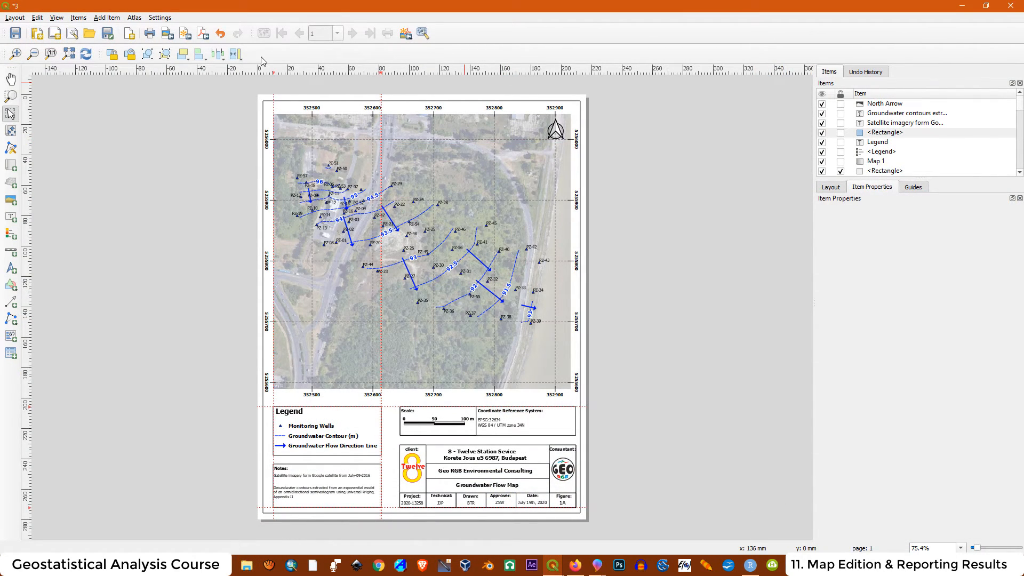
Export the layout as 3.pdf with georeference information and text exported as paths.
{"action": "left_click", "coordinate": [200, 34]}
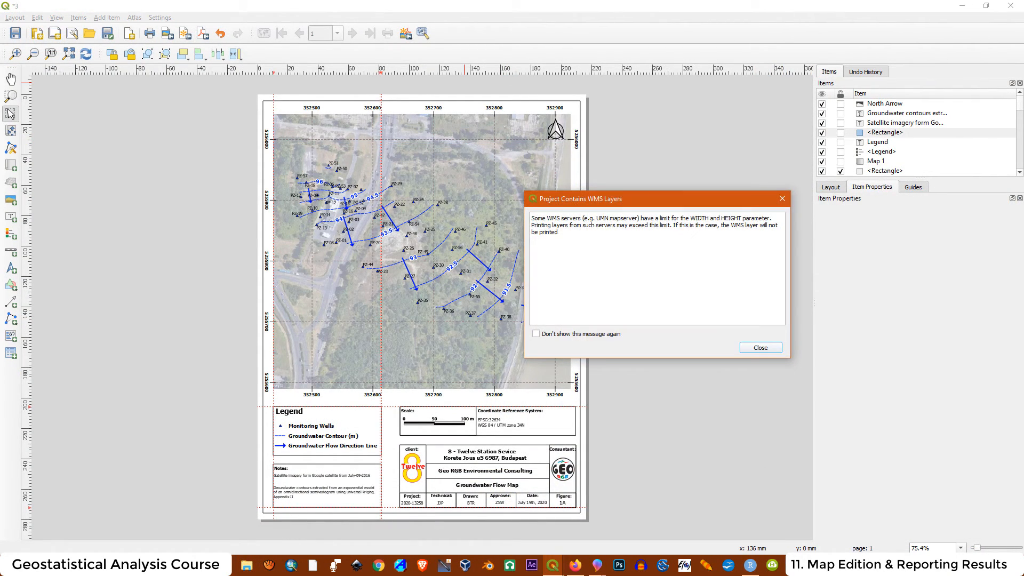
{"action": "left_click", "coordinate": [757, 348]}
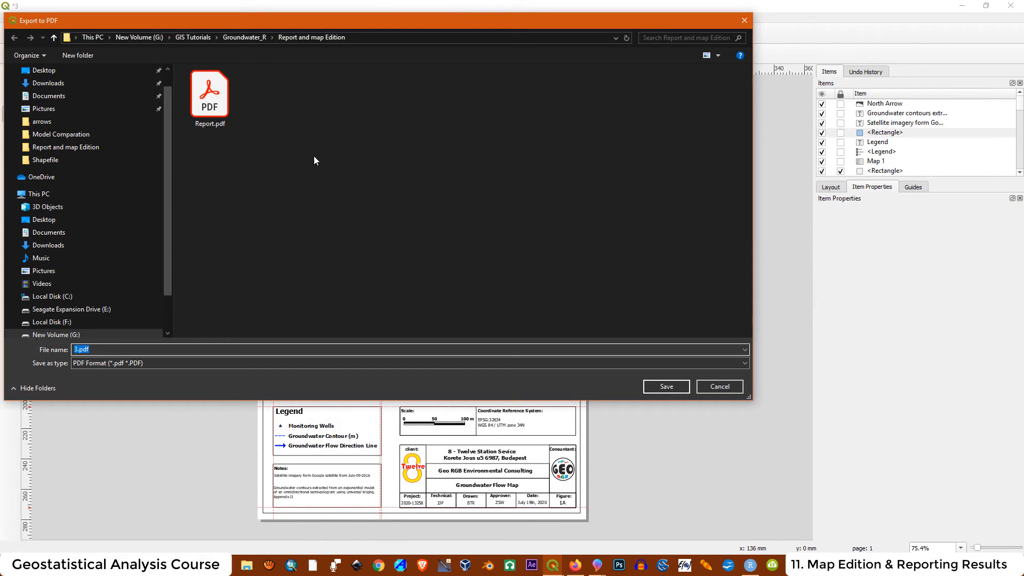
{"action": "left_click", "coordinate": [92, 350]}
{"action": "left_click", "coordinate": [666, 387]}
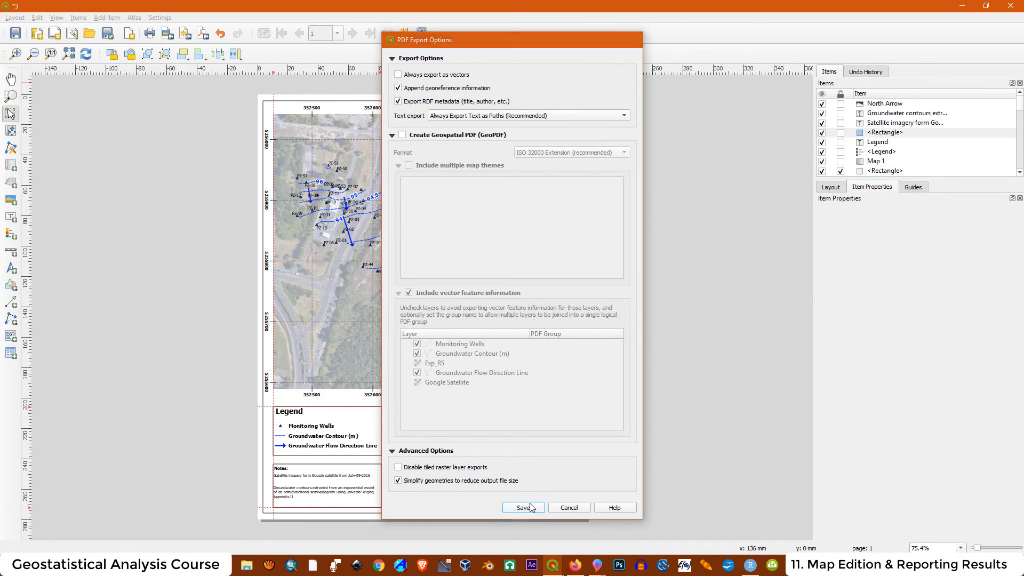
{"action": "left_click", "coordinate": [523, 507]}
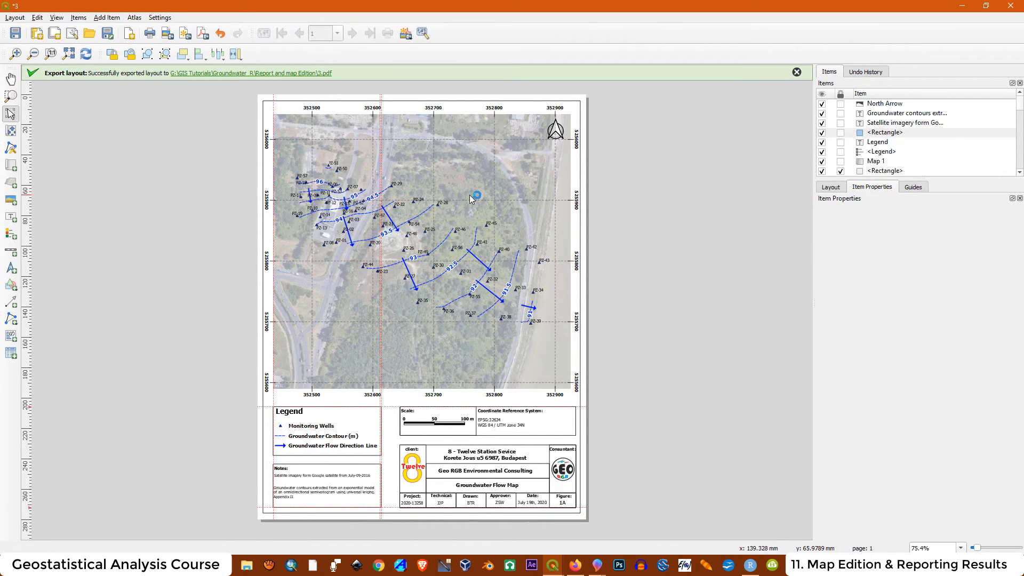
Open the exported 3.pdf and review the map, legend and title block at 125% zoom.
{"action": "left_click", "coordinate": [275, 74]}
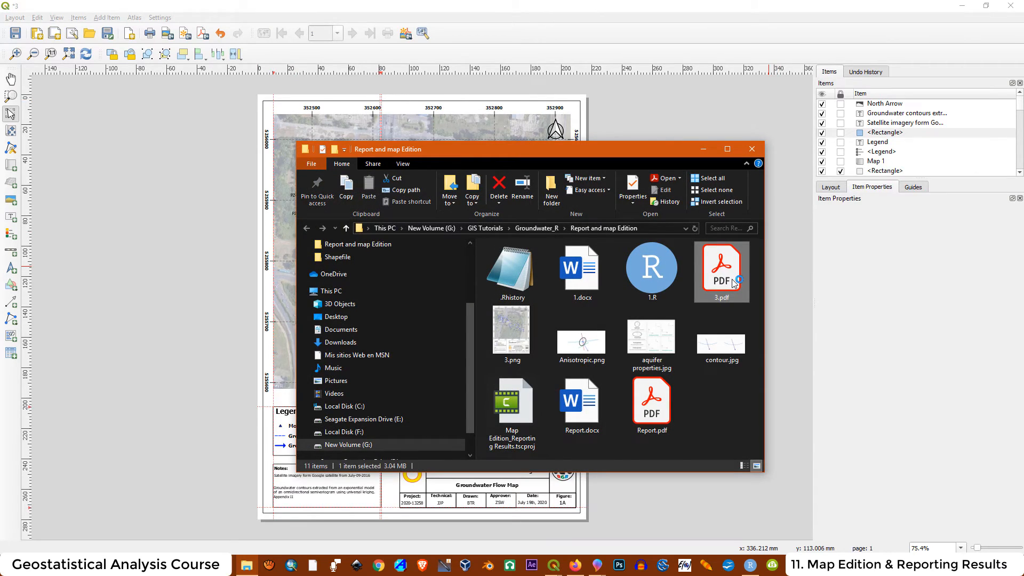
{"action": "double_click", "coordinate": [734, 284]}
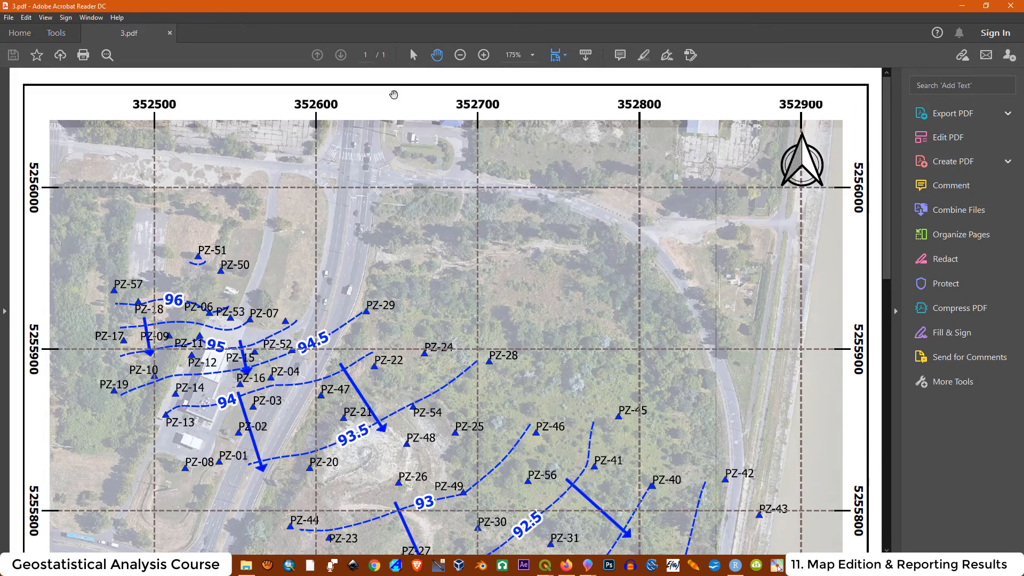
{"action": "left_click", "coordinate": [461, 55]}
{"action": "left_click", "coordinate": [461, 55]}
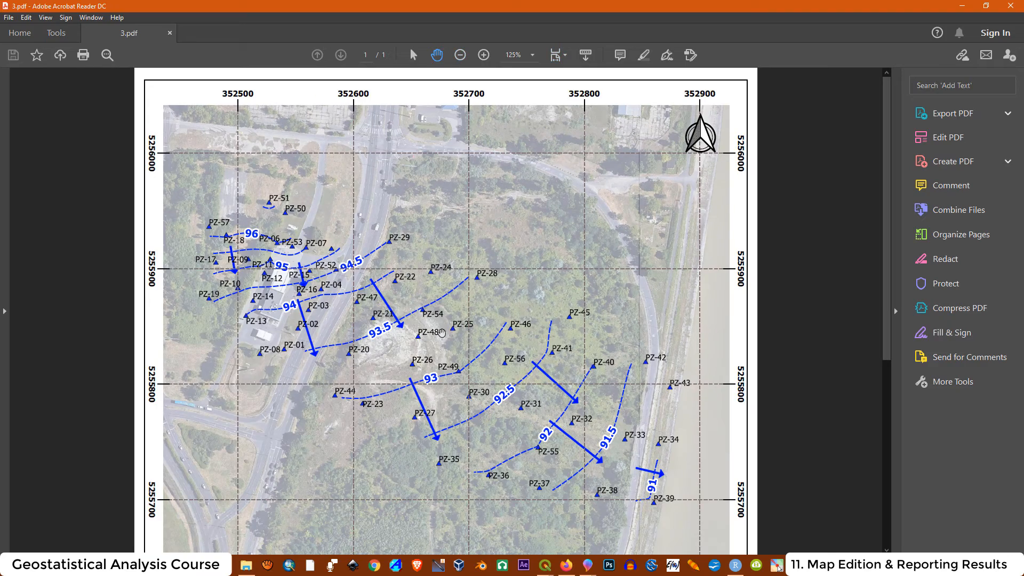
{"action": "scroll", "coordinate": [441, 332], "scroll_direction": "down", "scroll_amount": 10}
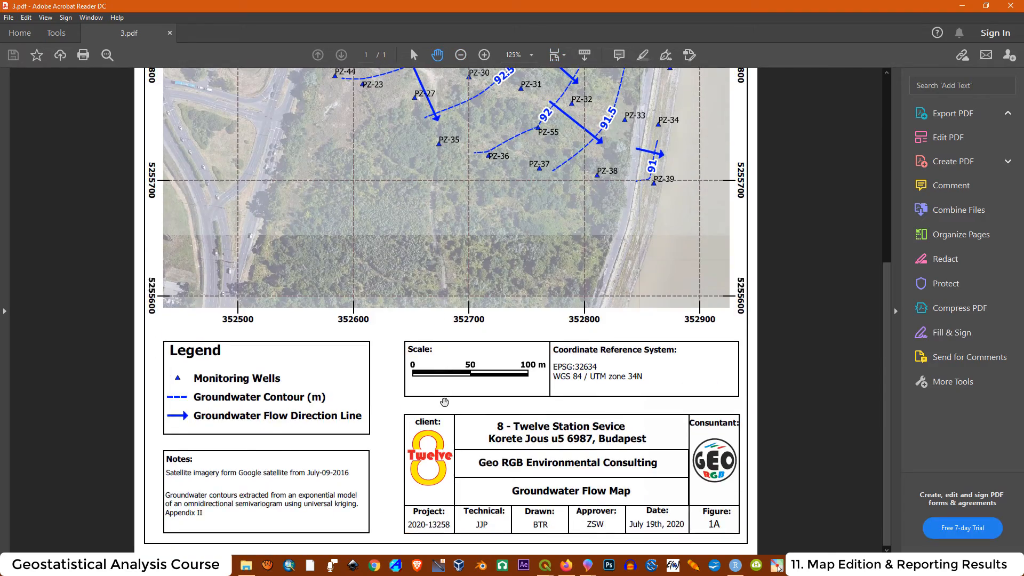
{"action": "scroll", "coordinate": [444, 401], "scroll_direction": "up", "scroll_amount": 10}
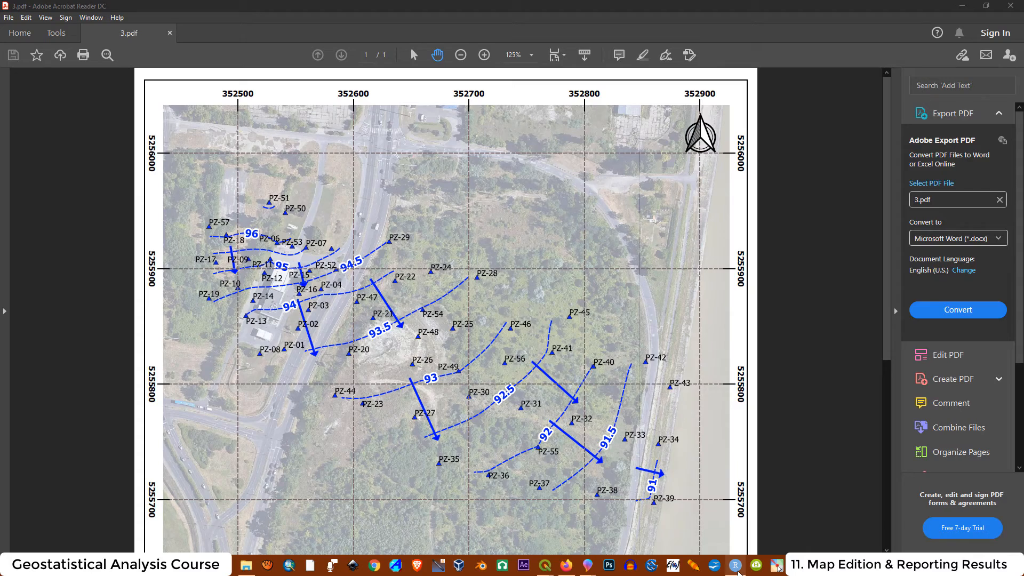
Switch to RStudio and copy lines 1 to 75 of the groundwater.R script.
{"action": "left_click", "coordinate": [737, 568]}
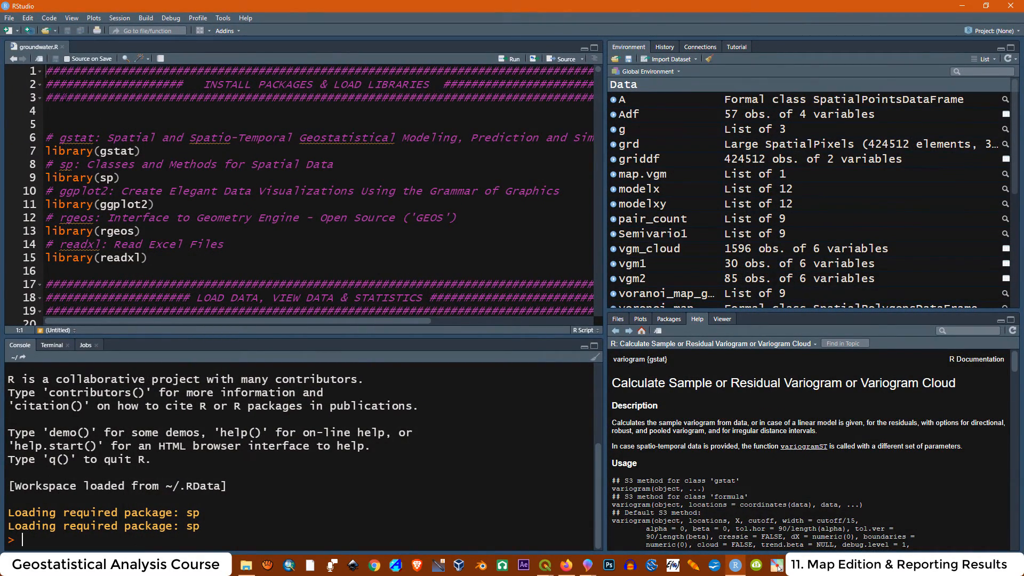
{"action": "left_click_drag", "start_coordinate": [47, 71], "coordinate": [445, 139]}
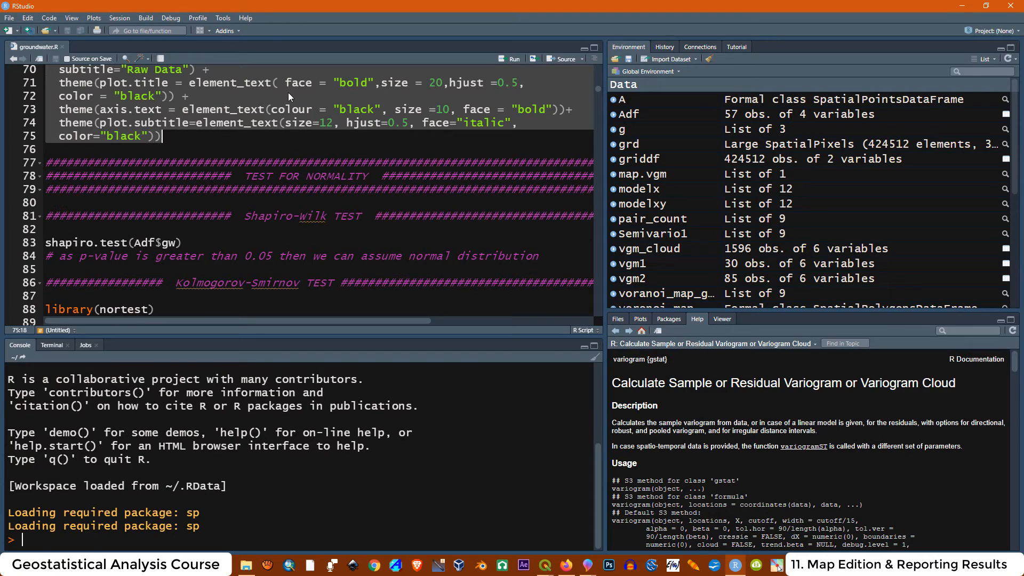
{"action": "right_click", "coordinate": [295, 114]}
{"action": "left_click", "coordinate": [314, 133]}
Open a second RStudio window and create a blank R script in it.
{"action": "right_click", "coordinate": [734, 569]}
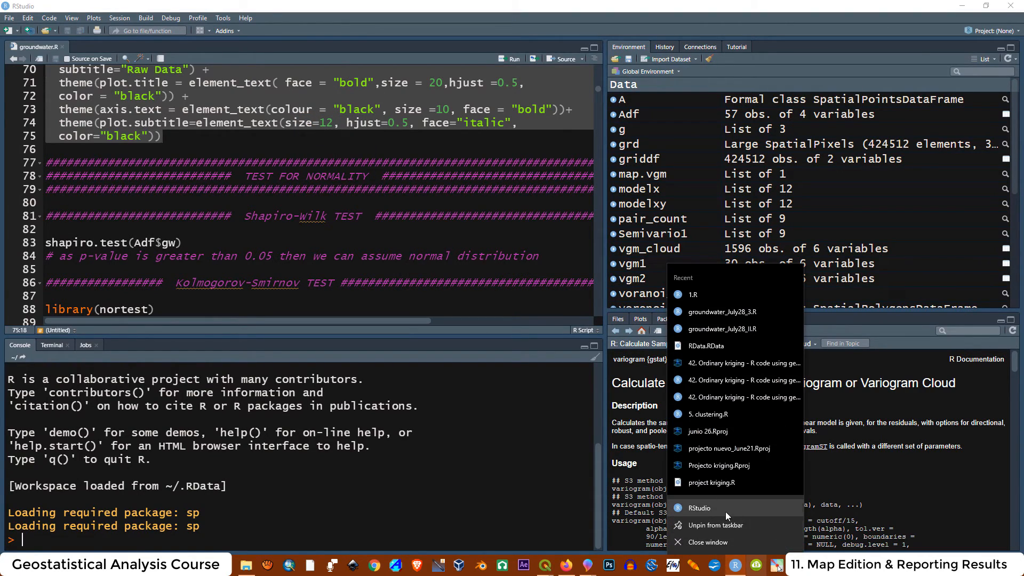
{"action": "left_click", "coordinate": [721, 508]}
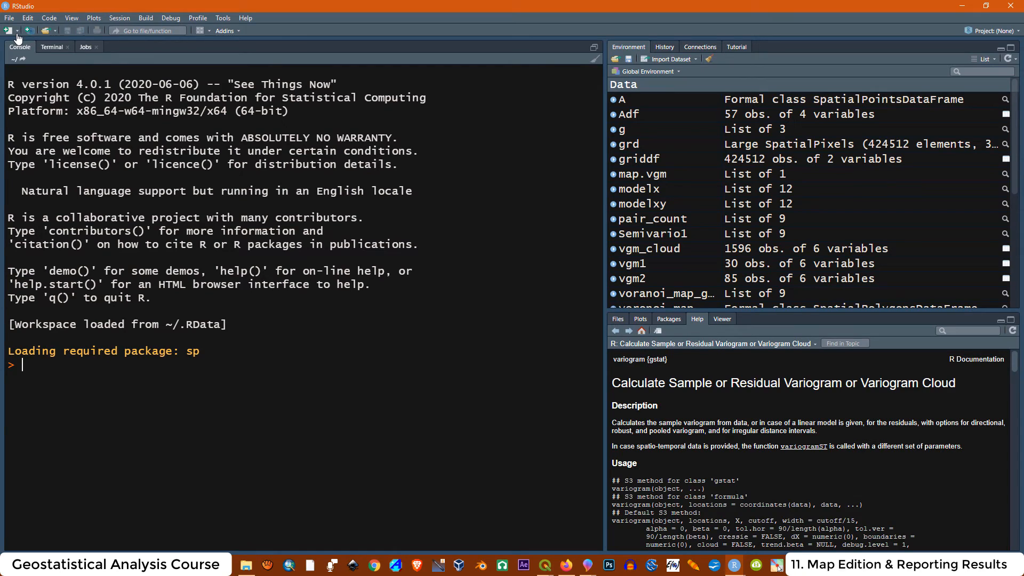
{"action": "left_click", "coordinate": [17, 31]}
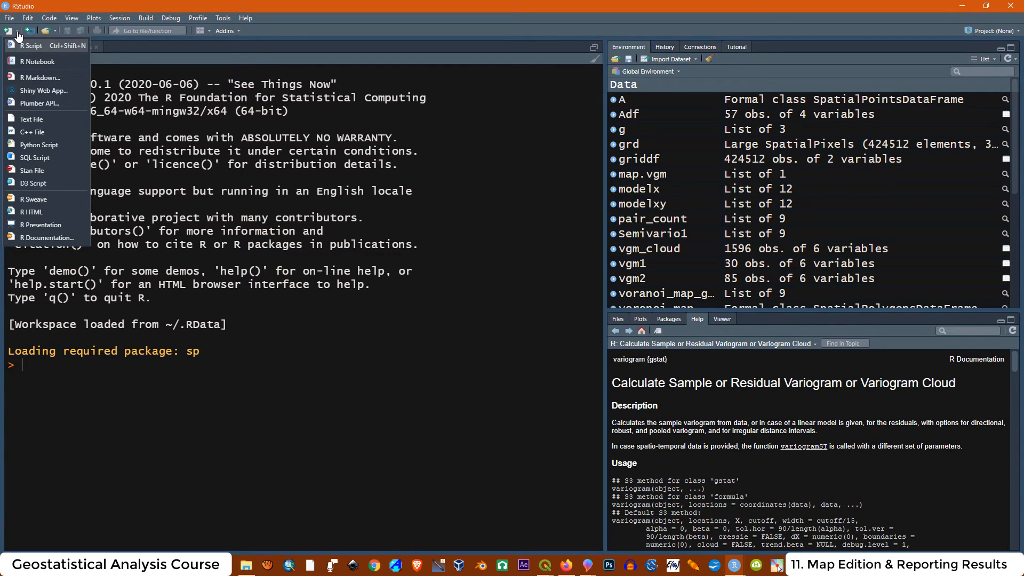
{"action": "left_click", "coordinate": [54, 41]}
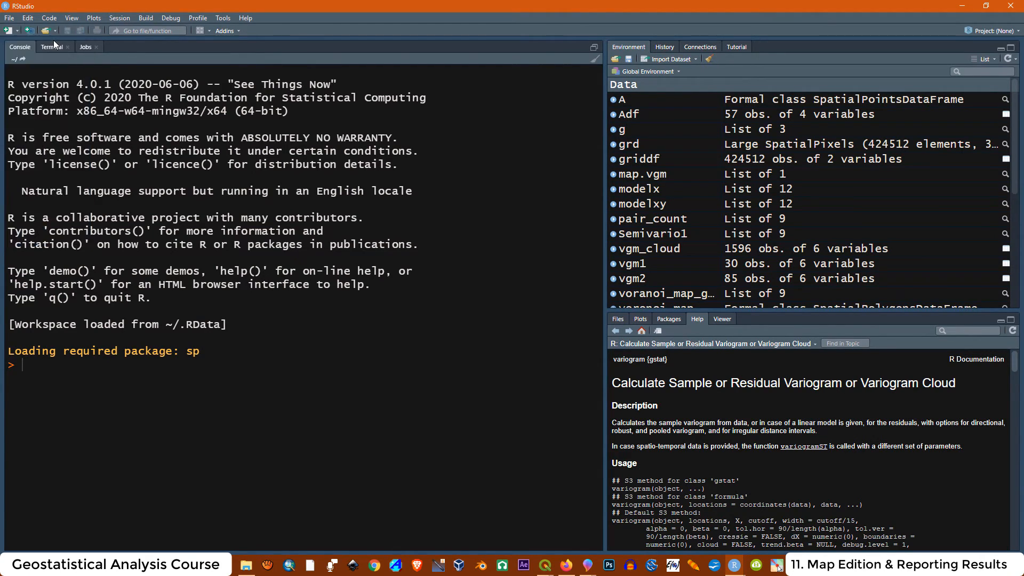
Paste the copied code into the blank R script and return to its beginning.
{"action": "right_click", "coordinate": [60, 76]}
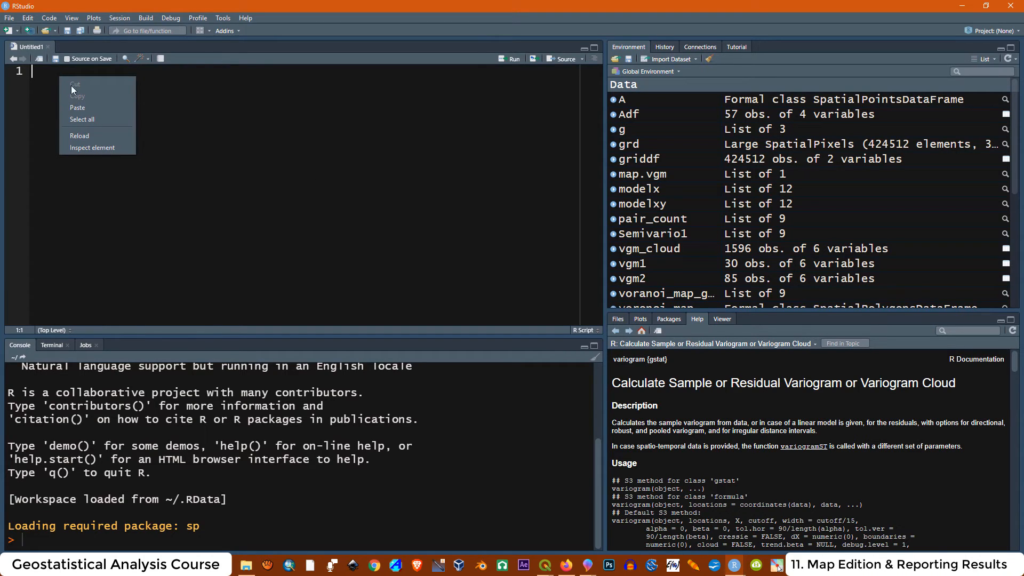
{"action": "left_click", "coordinate": [82, 107]}
{"action": "scroll", "coordinate": [325, 210], "scroll_direction": "up", "scroll_amount": 15}
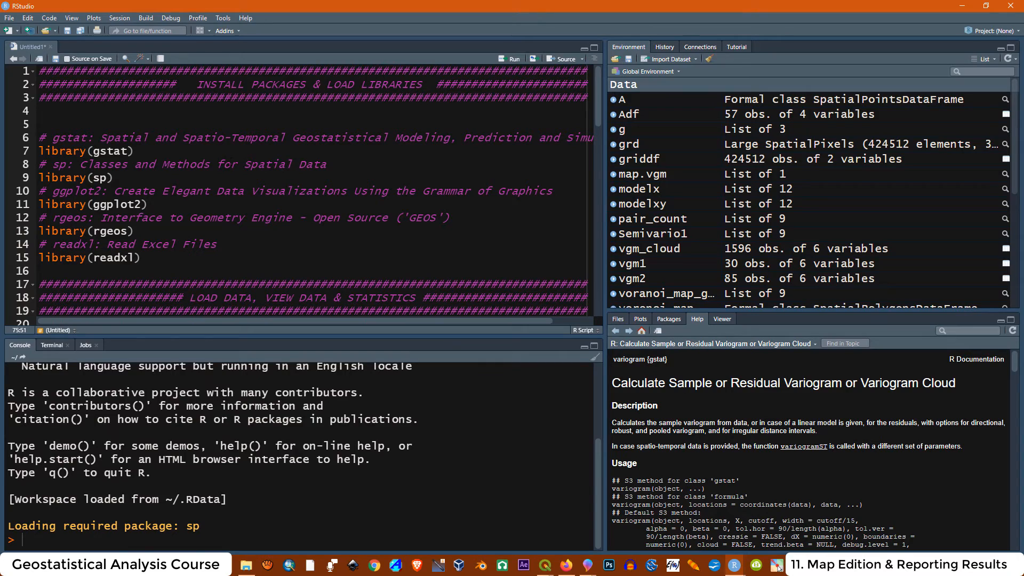
Save the pasted script as 11.R and compile it into a report with MS Word as the output format.
{"action": "left_click", "coordinate": [19, 32]}
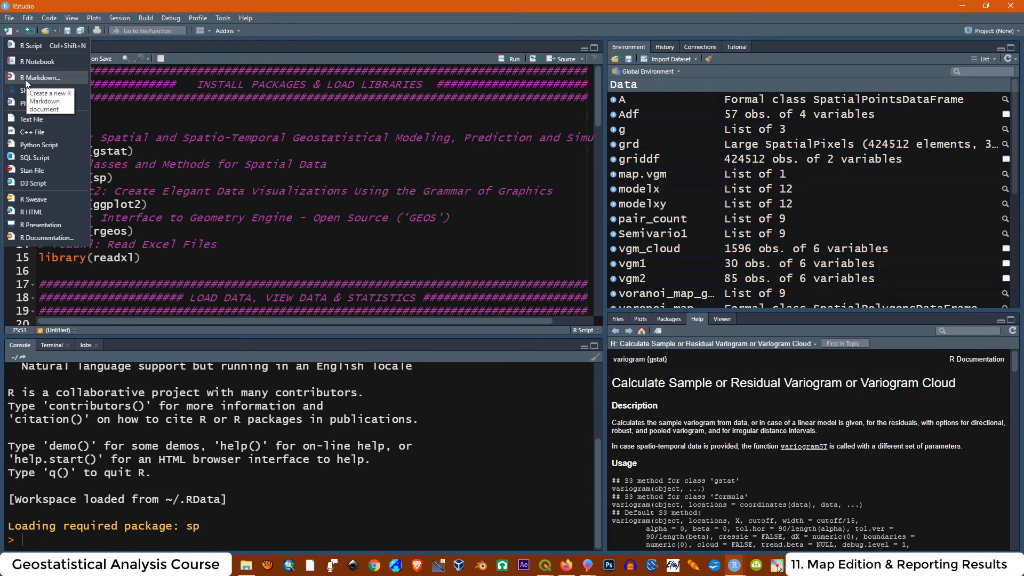
{"action": "left_click", "coordinate": [300, 44]}
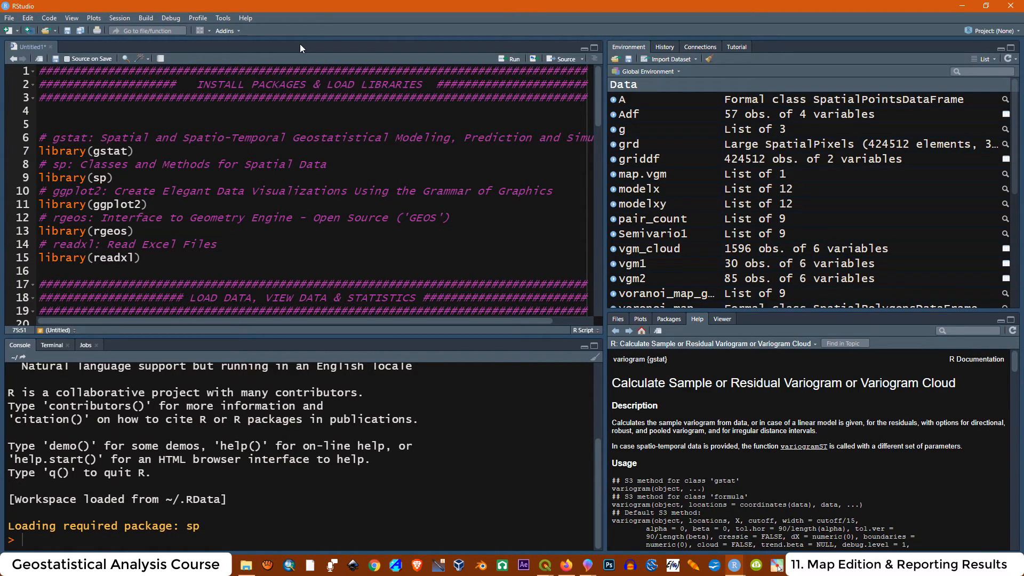
{"action": "left_click", "coordinate": [160, 58]}
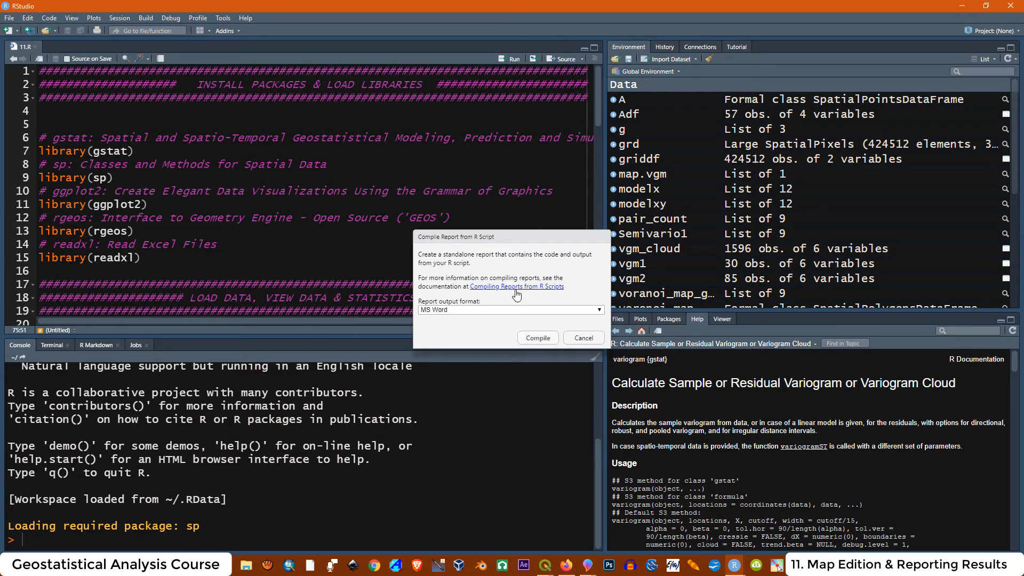
{"action": "left_click", "coordinate": [449, 310]}
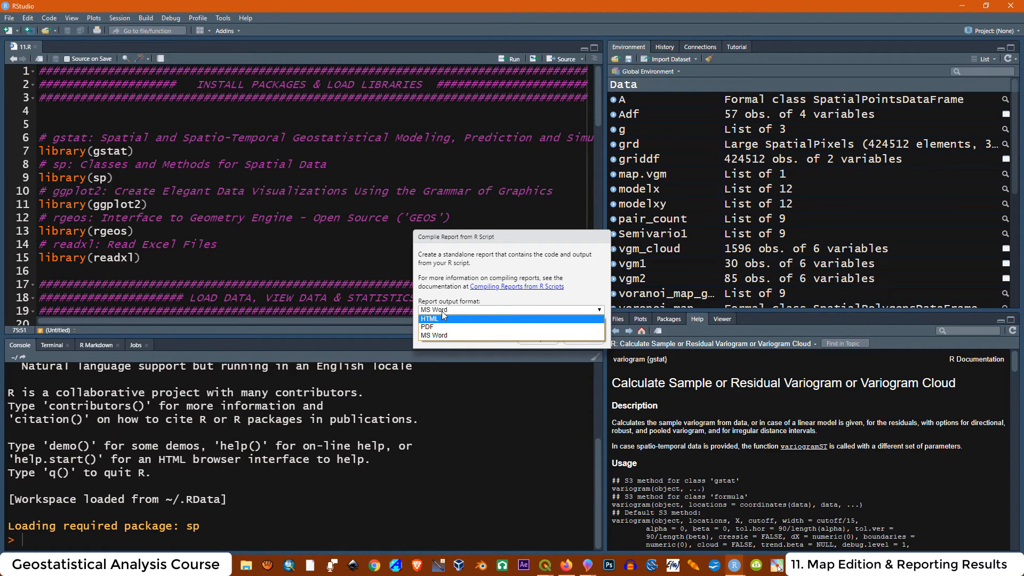
{"action": "left_click", "coordinate": [443, 310]}
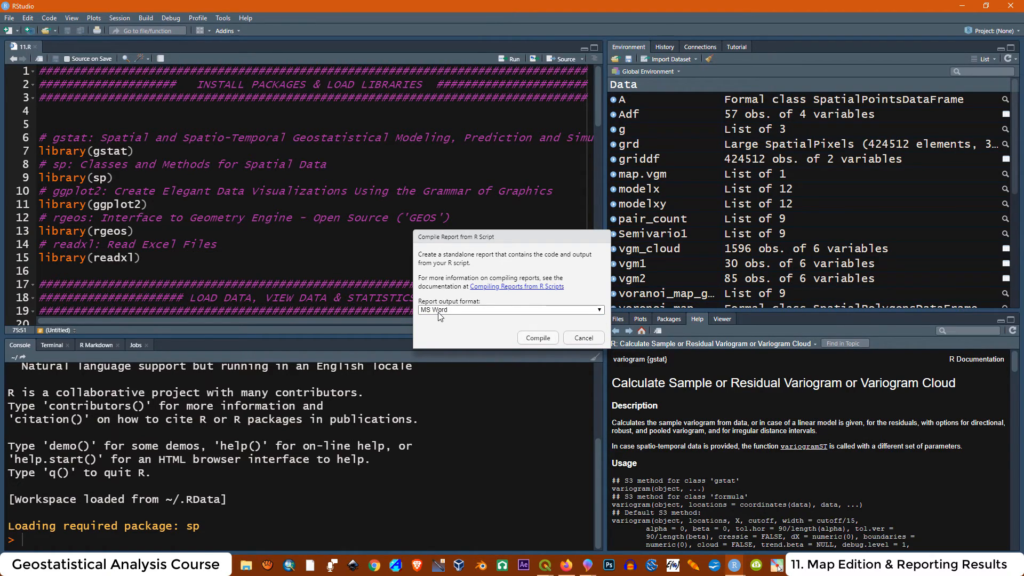
{"action": "left_click", "coordinate": [538, 338]}
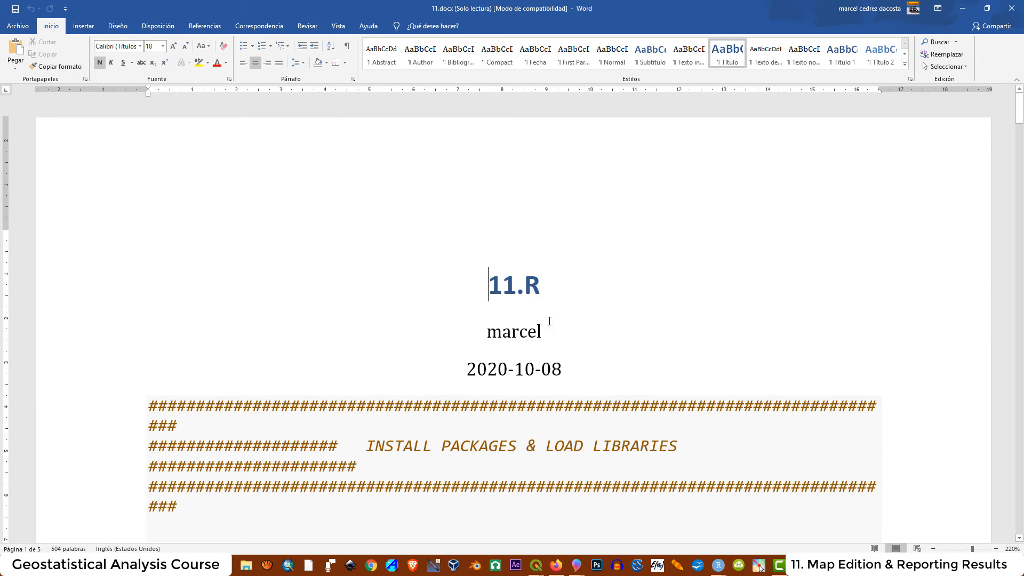
Set the font size of the whole compiled report 11.docx to 8.
{"action": "scroll", "coordinate": [498, 288], "scroll_direction": "down", "scroll_amount": 2}
{"action": "scroll", "coordinate": [480, 292], "scroll_direction": "up", "scroll_amount": 2}
{"action": "key", "text": "ctrl+e"}
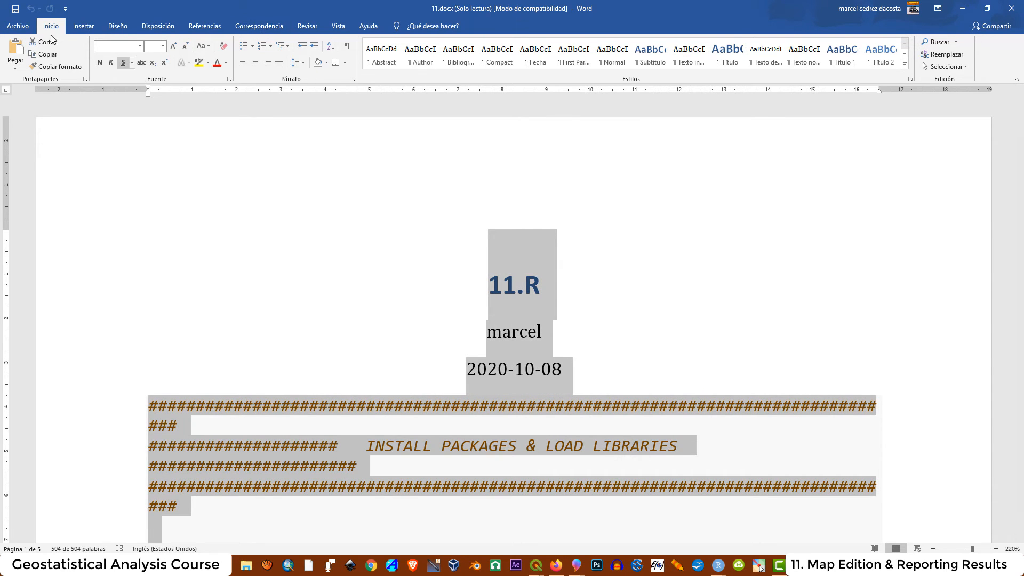
{"action": "left_click", "coordinate": [164, 47]}
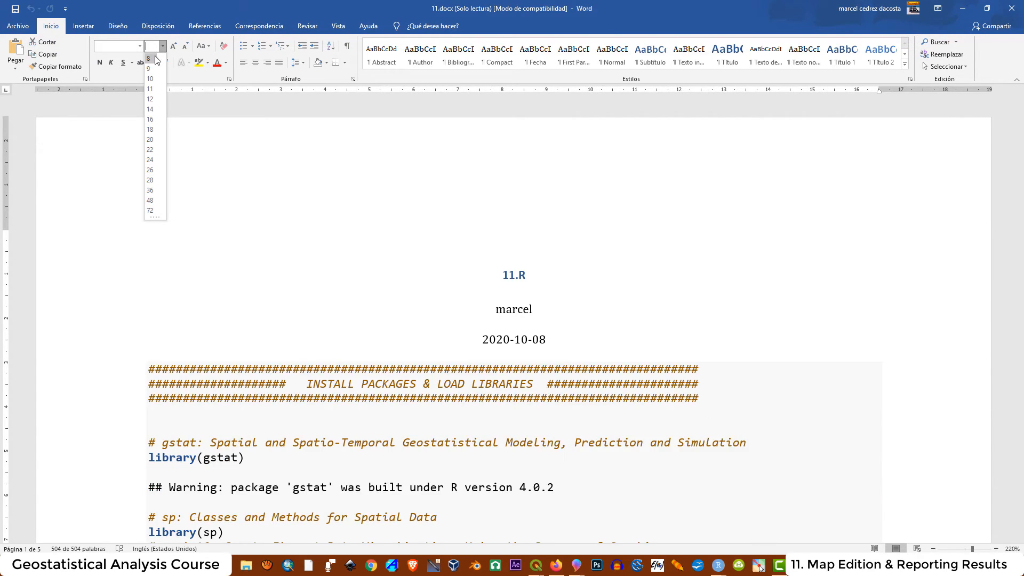
{"action": "left_click", "coordinate": [150, 58]}
{"action": "left_click", "coordinate": [375, 319]}
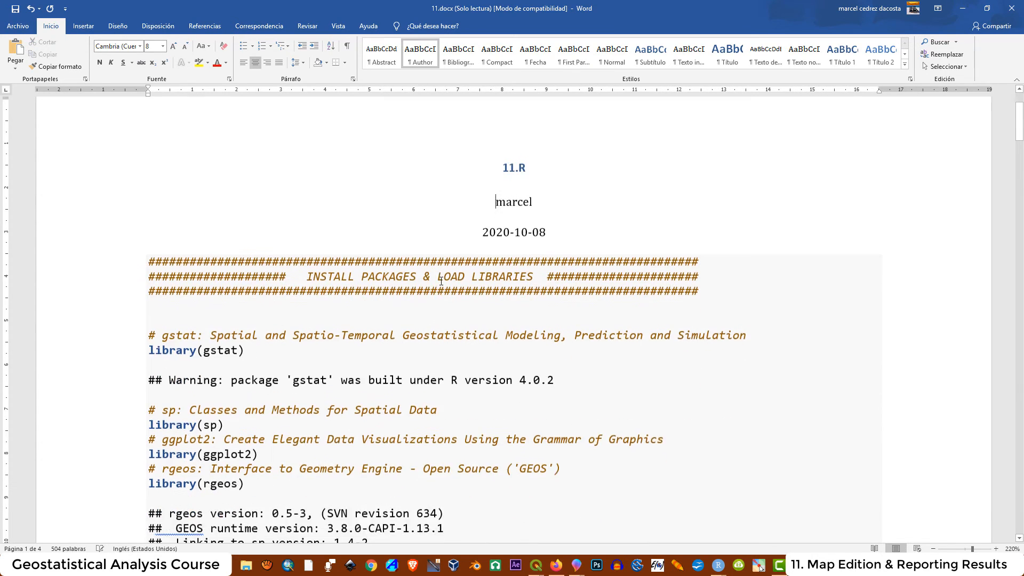
Resize the groundwater elevation histogram image in the report to 35% scale with the aspect ratio locked.
{"action": "left_click_drag", "start_coordinate": [493, 273], "coordinate": [541, 344]}
{"action": "scroll", "coordinate": [243, 291], "scroll_direction": "down", "scroll_amount": 5}
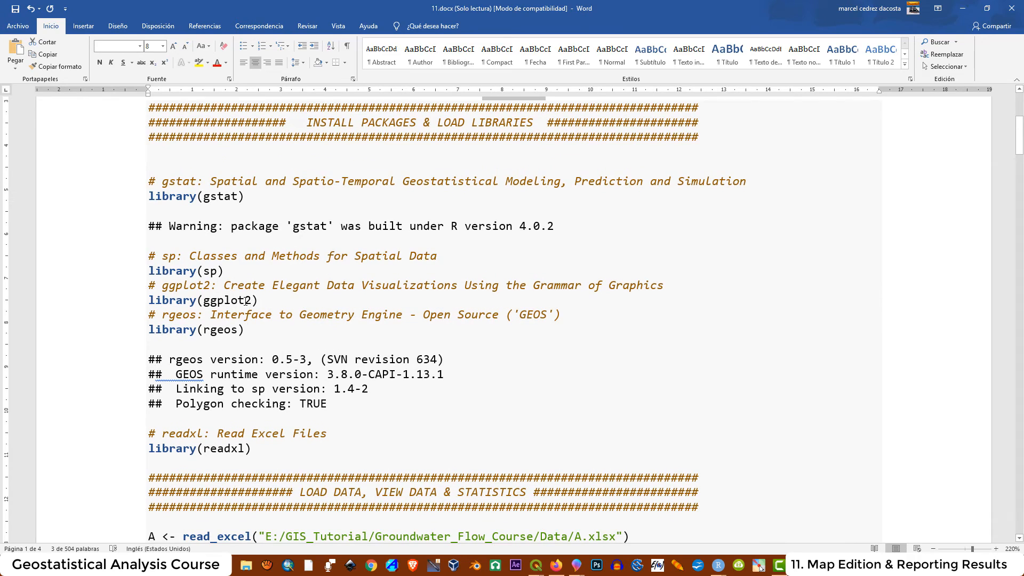
{"action": "scroll", "coordinate": [367, 429], "scroll_direction": "down", "scroll_amount": 15}
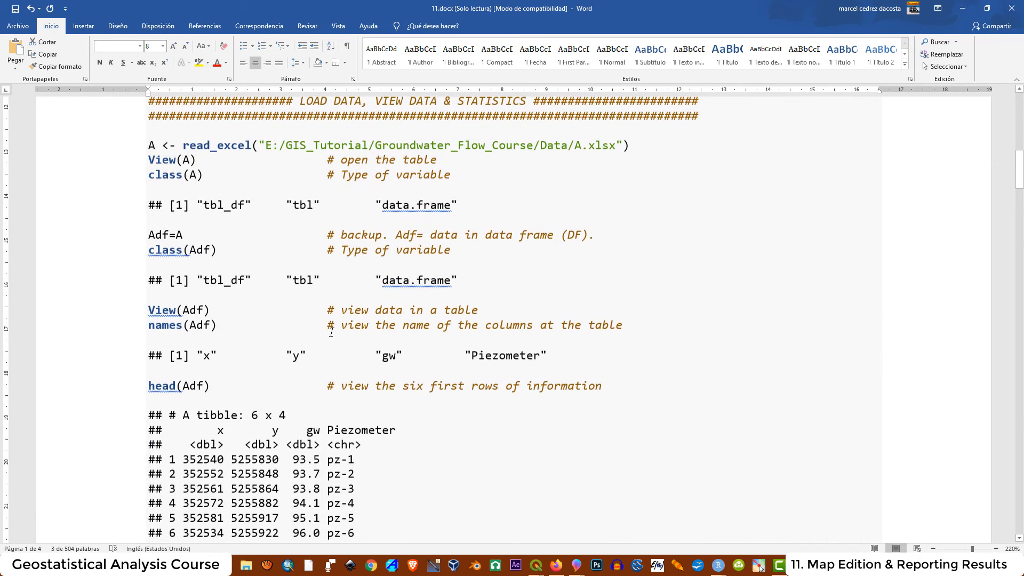
{"action": "scroll", "coordinate": [328, 329], "scroll_direction": "down", "scroll_amount": 15}
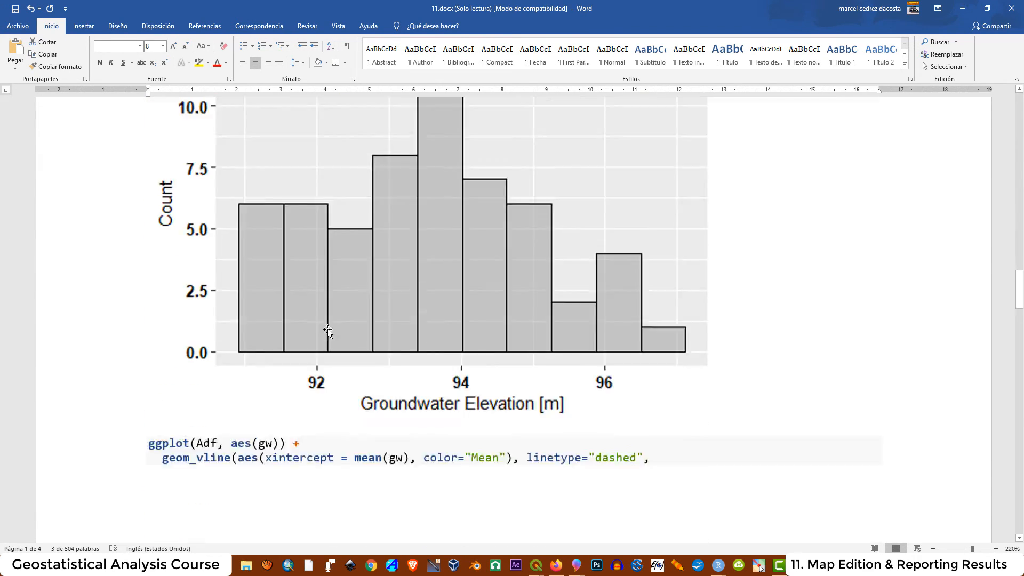
{"action": "scroll", "coordinate": [377, 355], "scroll_direction": "up", "scroll_amount": 1}
{"action": "right_click", "coordinate": [406, 310]}
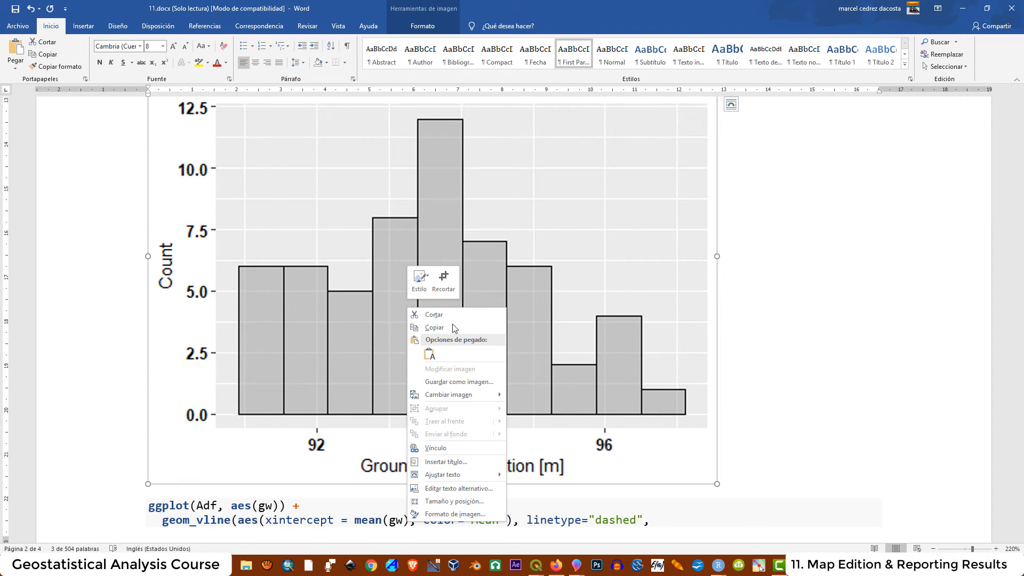
{"action": "left_click", "coordinate": [435, 501]}
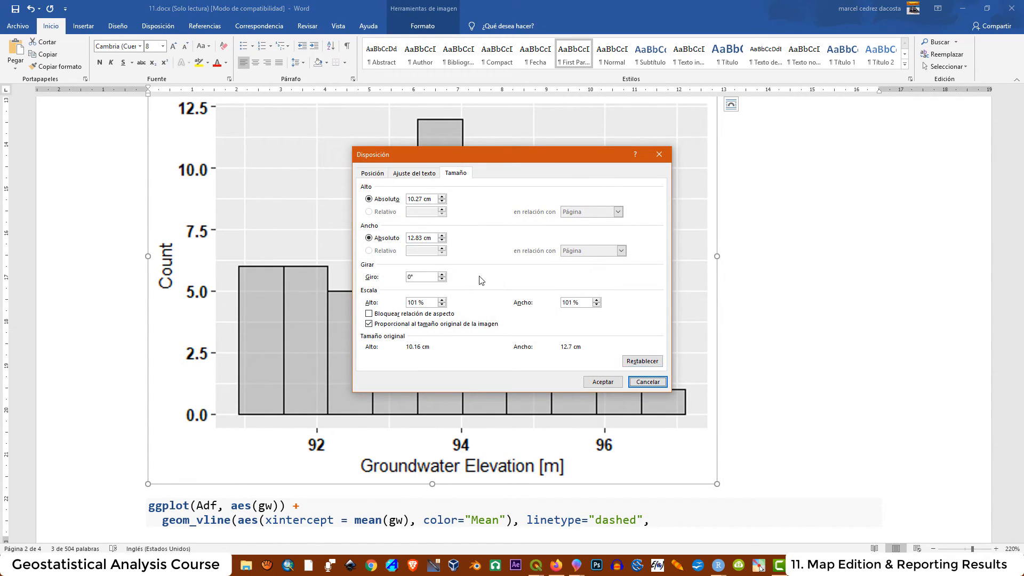
{"action": "left_click", "coordinate": [369, 314]}
{"action": "left_click_drag", "start_coordinate": [425, 302], "coordinate": [389, 300]}
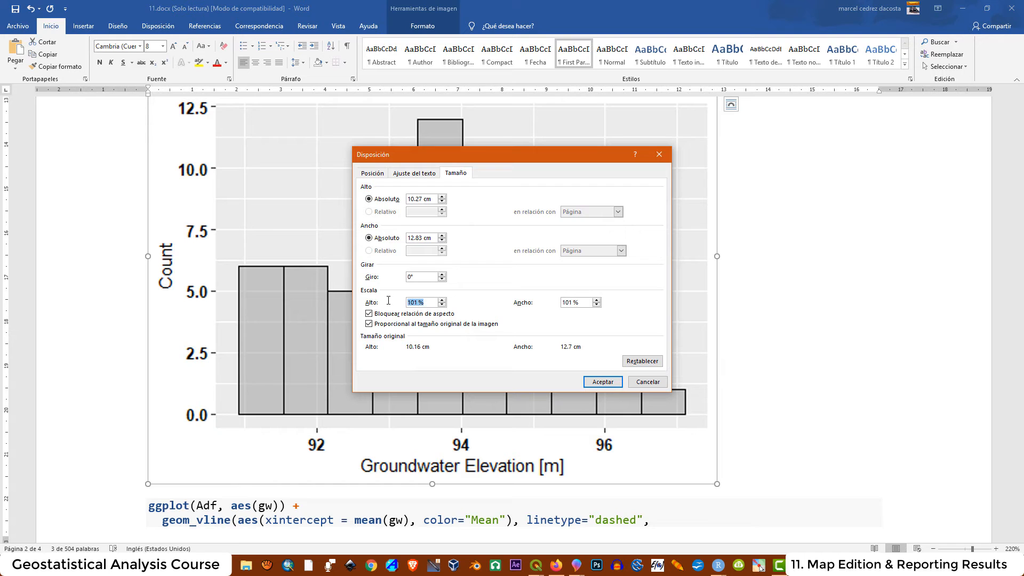
{"action": "type", "text": "35"}
{"action": "left_click", "coordinate": [602, 384]}
{"action": "left_click", "coordinate": [603, 390]}
Review the reformatted report from the resized histogram back to its title, and look at the new-document types available in RStudio.
{"action": "scroll", "coordinate": [603, 390], "scroll_direction": "up", "scroll_amount": 15}
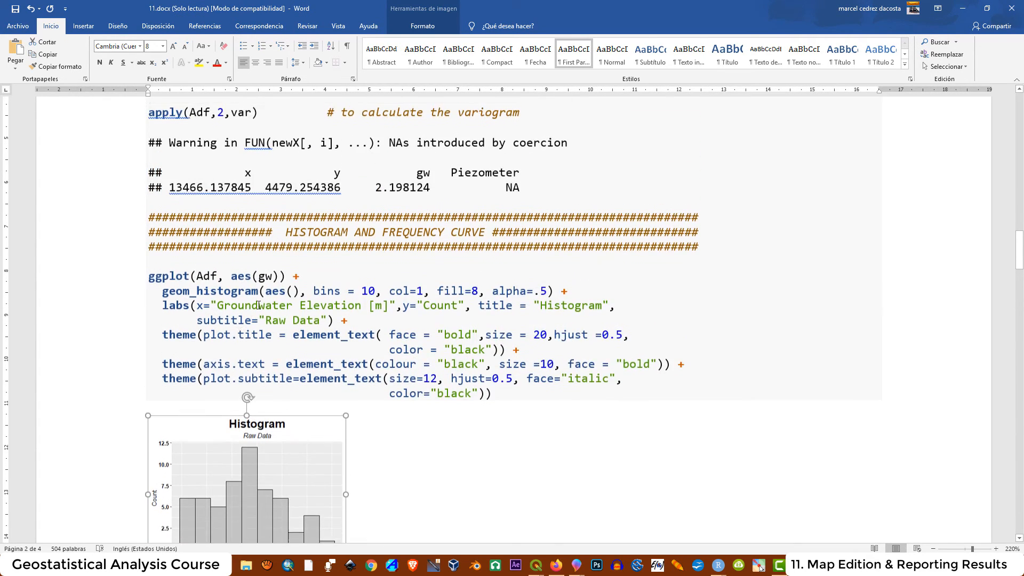
{"action": "scroll", "coordinate": [281, 304], "scroll_direction": "up", "scroll_amount": 10}
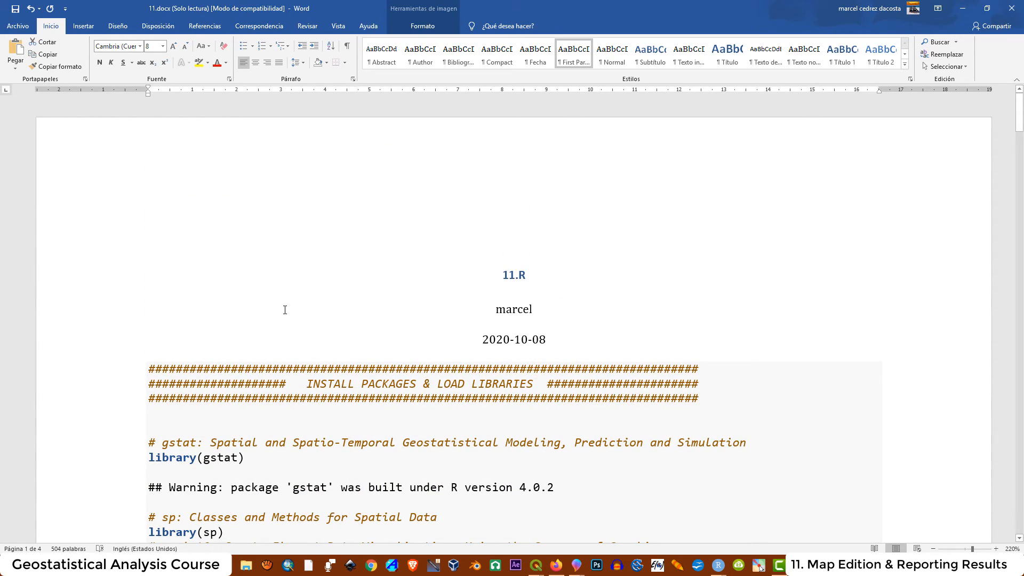
{"action": "scroll", "coordinate": [285, 310], "scroll_direction": "down", "scroll_amount": 15}
{"action": "scroll", "coordinate": [284, 310], "scroll_direction": "up", "scroll_amount": 13}
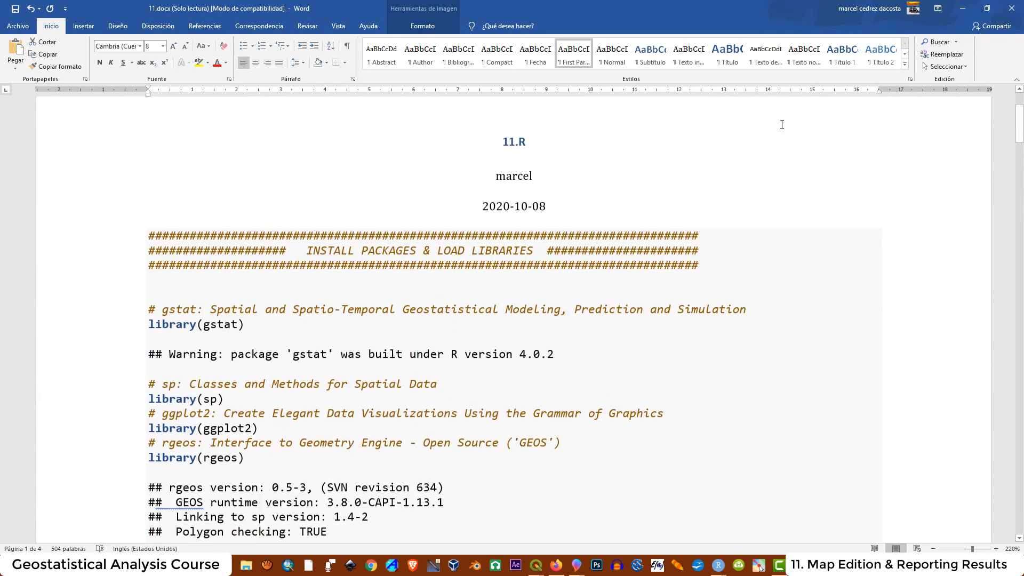
{"action": "left_click", "coordinate": [960, 8]}
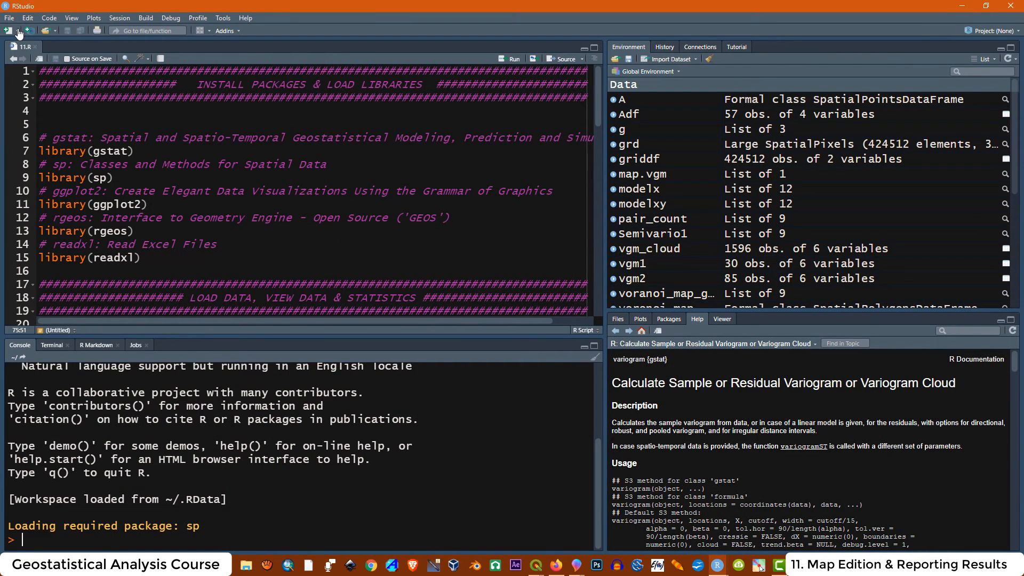
{"action": "left_click", "coordinate": [18, 31]}
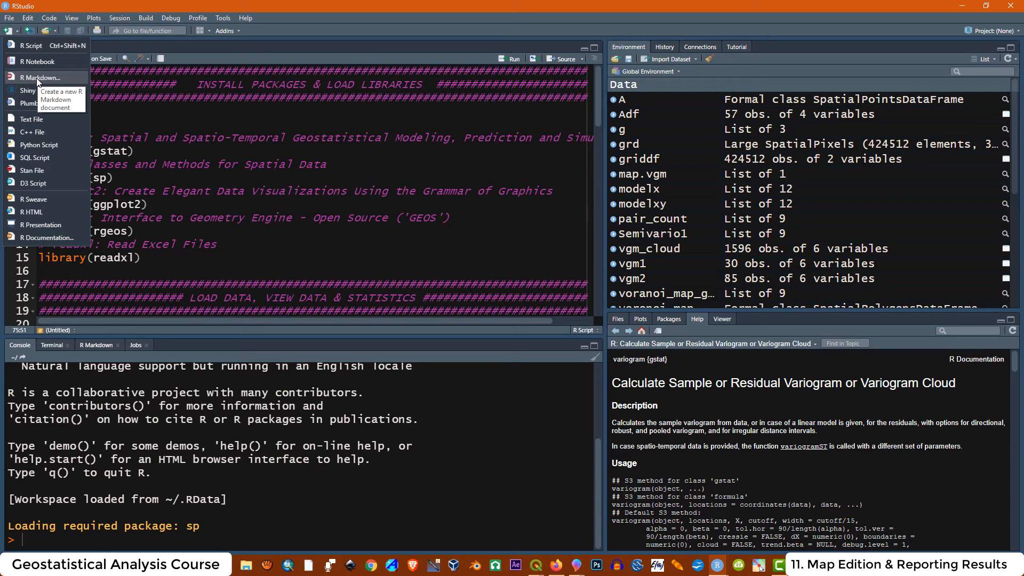
{"action": "left_click", "coordinate": [398, 206]}
{"action": "left_click", "coordinate": [760, 566]}
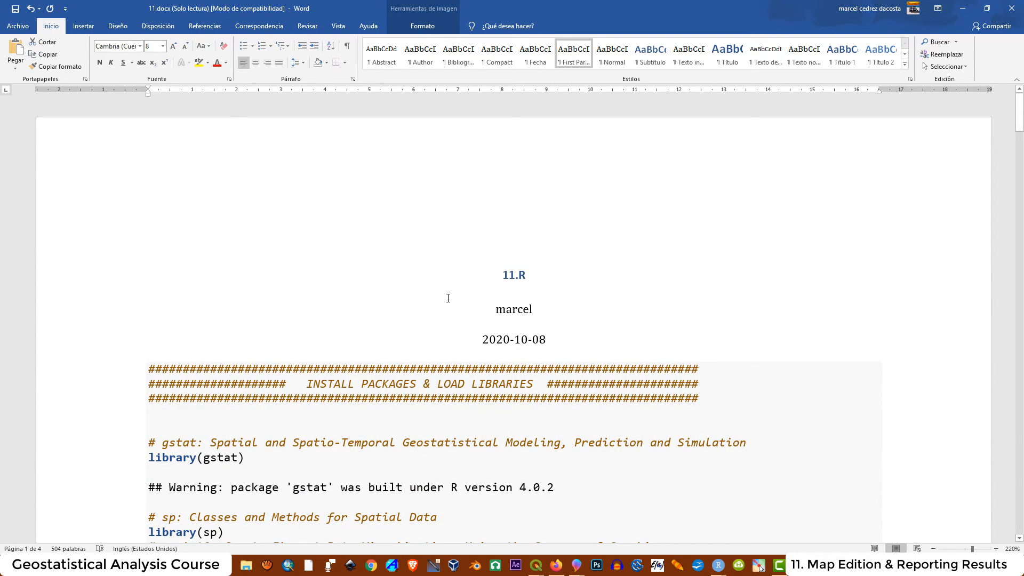
{"action": "scroll", "coordinate": [448, 298], "scroll_direction": "down", "scroll_amount": 2}
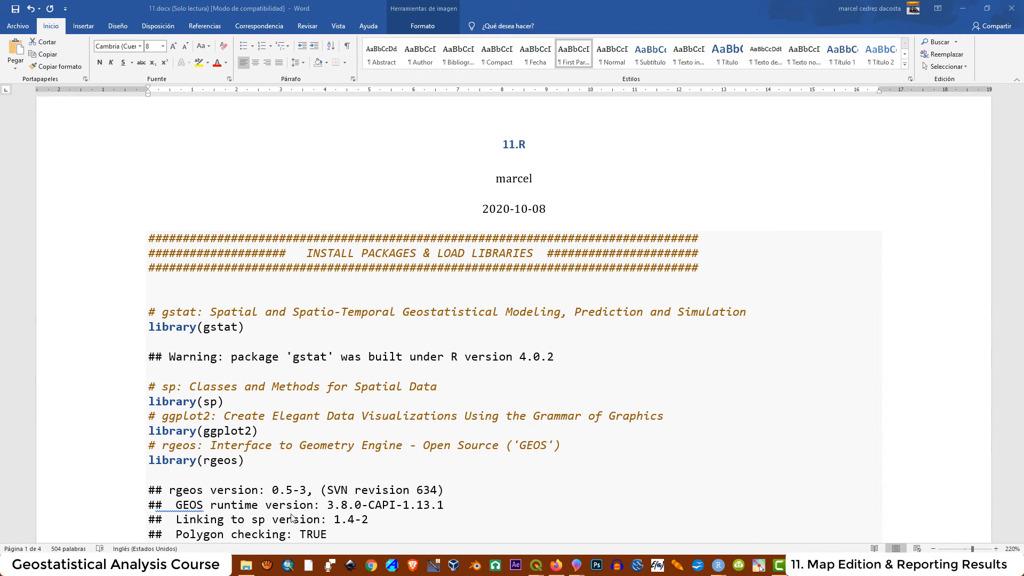
Open Report.pdf from the Report and map Edition folder and examine its code and plots from the title to the model semivariogram.
{"action": "left_click", "coordinate": [246, 567]}
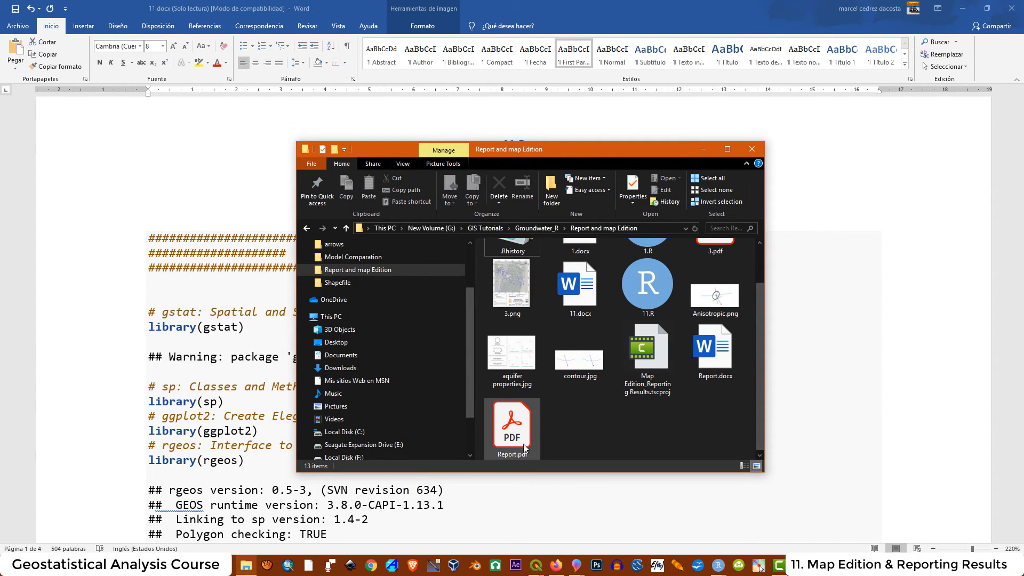
{"action": "double_click", "coordinate": [505, 437]}
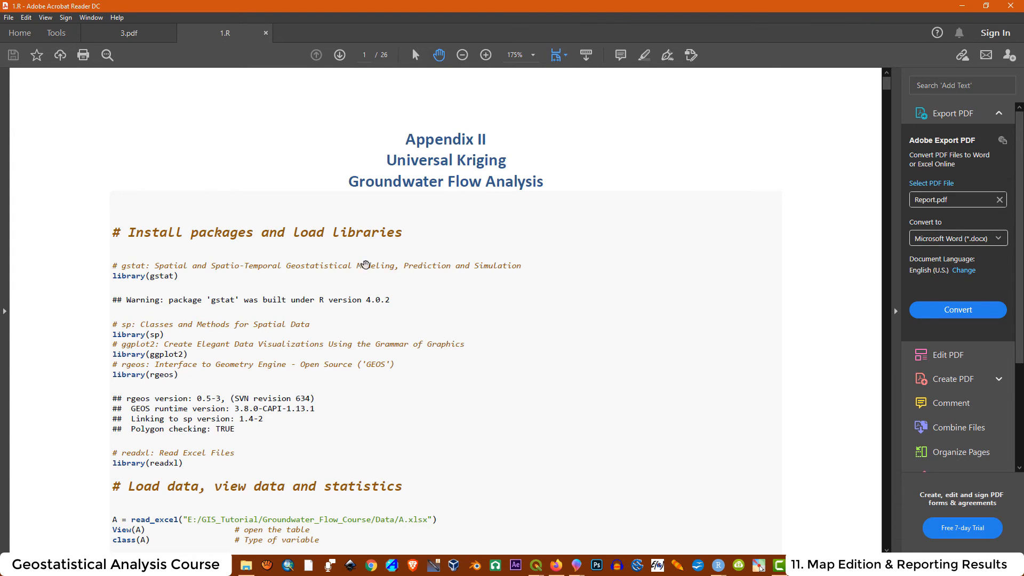
{"action": "scroll", "coordinate": [365, 251], "scroll_direction": "down", "scroll_amount": 1}
{"action": "scroll", "coordinate": [367, 201], "scroll_direction": "down", "scroll_amount": 2}
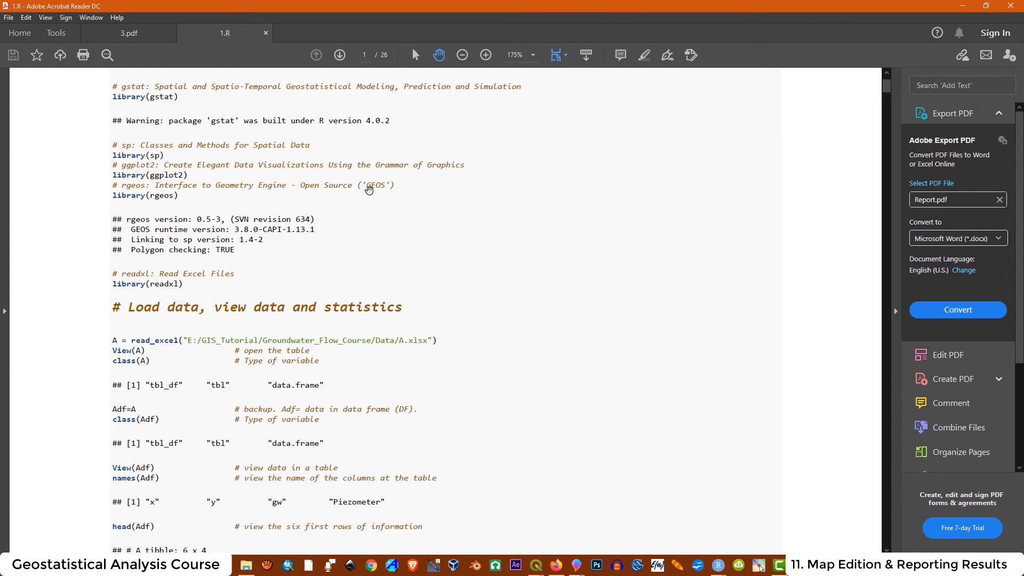
{"action": "scroll", "coordinate": [371, 188], "scroll_direction": "down", "scroll_amount": 3}
{"action": "scroll", "coordinate": [369, 191], "scroll_direction": "down", "scroll_amount": 12}
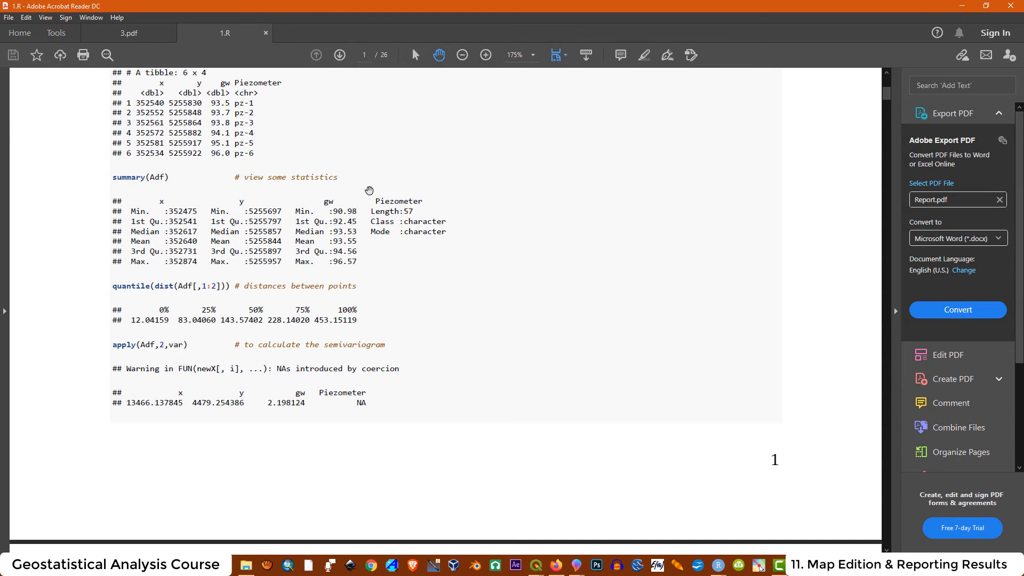
{"action": "scroll", "coordinate": [369, 191], "scroll_direction": "down", "scroll_amount": 15}
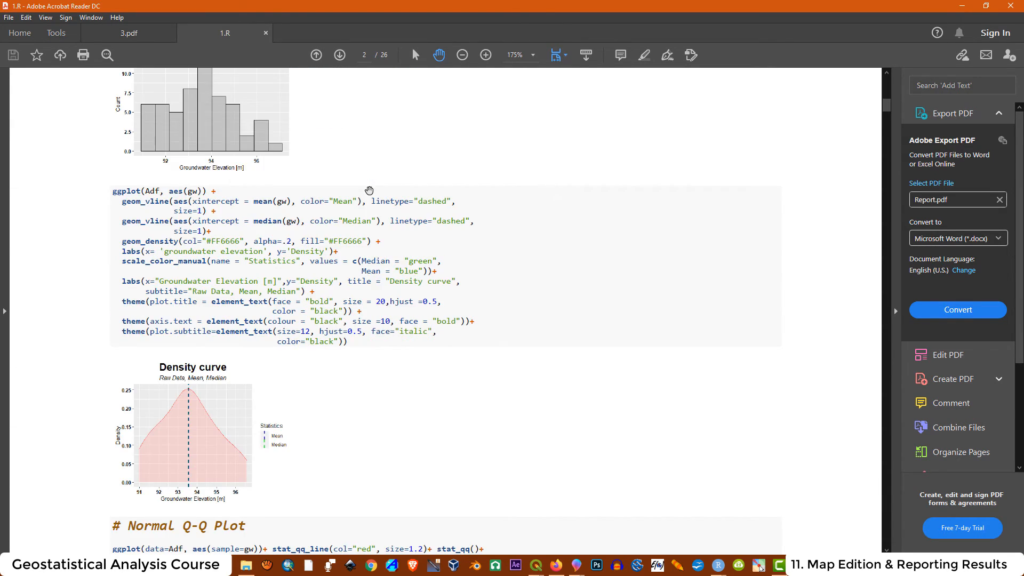
{"action": "scroll", "coordinate": [370, 190], "scroll_direction": "down", "scroll_amount": 18}
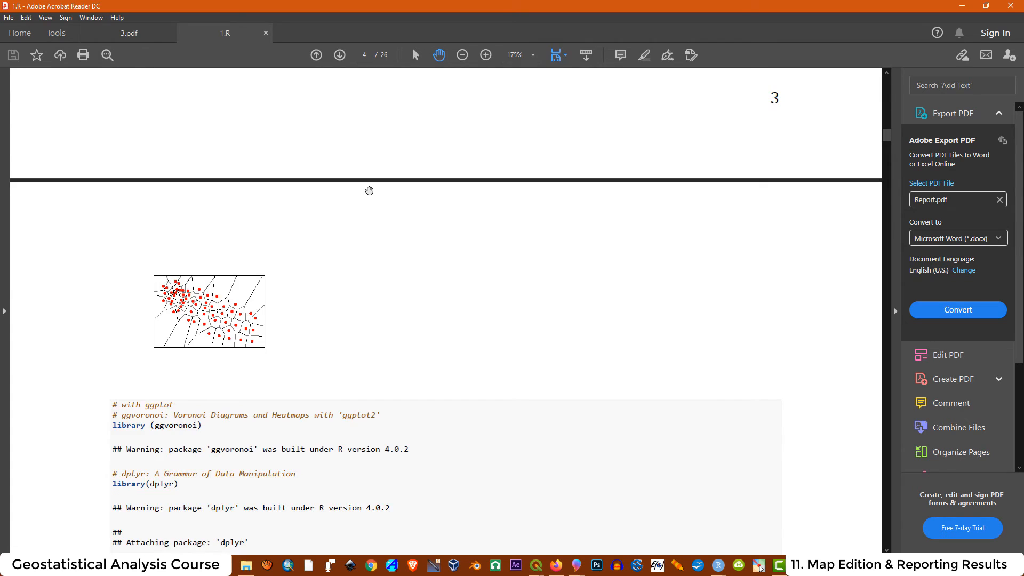
{"action": "scroll", "coordinate": [369, 191], "scroll_direction": "down", "scroll_amount": 18}
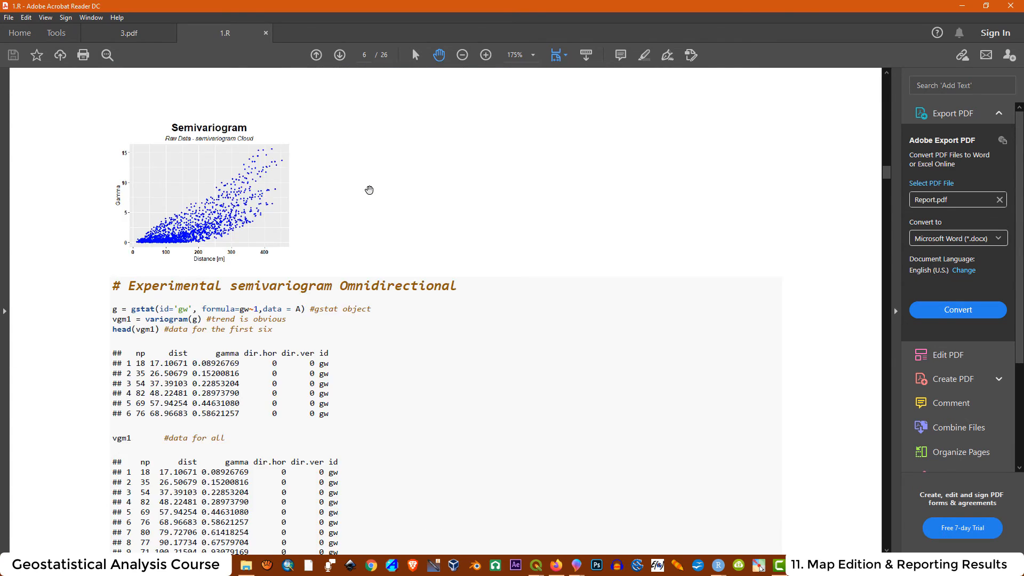
{"action": "scroll", "coordinate": [369, 198], "scroll_direction": "down", "scroll_amount": 18}
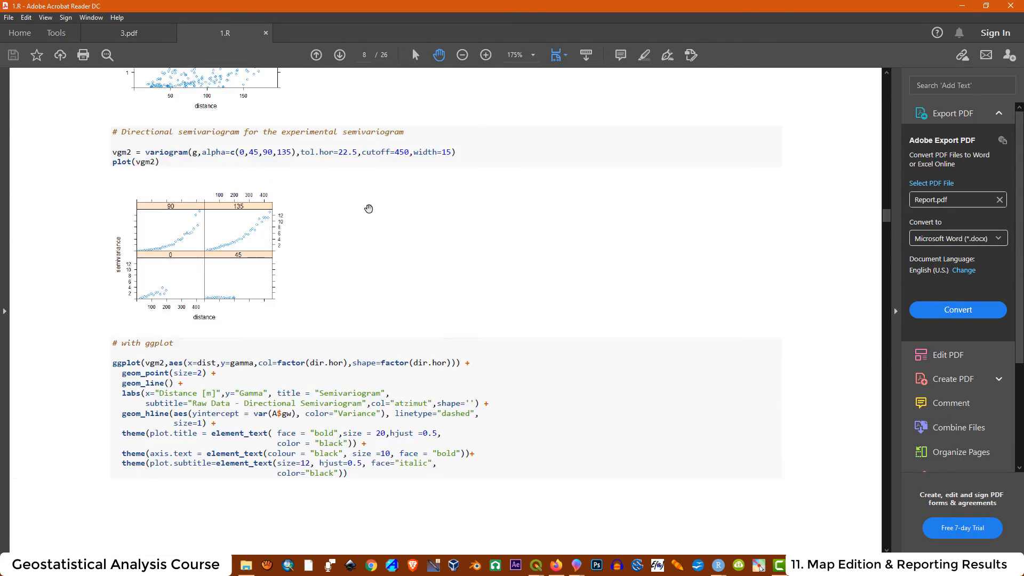
{"action": "scroll", "coordinate": [369, 209], "scroll_direction": "down", "scroll_amount": 18}
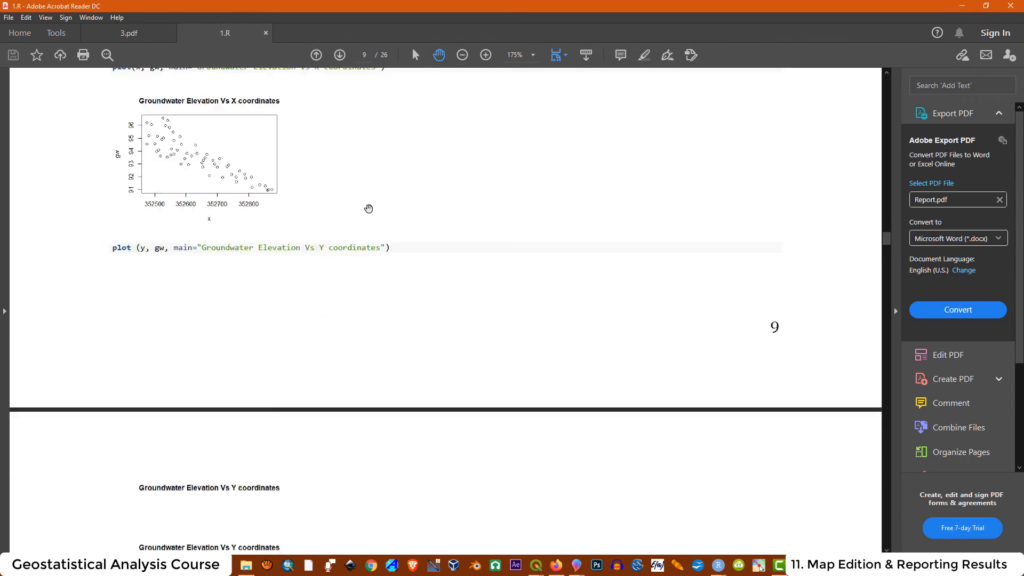
{"action": "scroll", "coordinate": [368, 209], "scroll_direction": "down", "scroll_amount": 18}
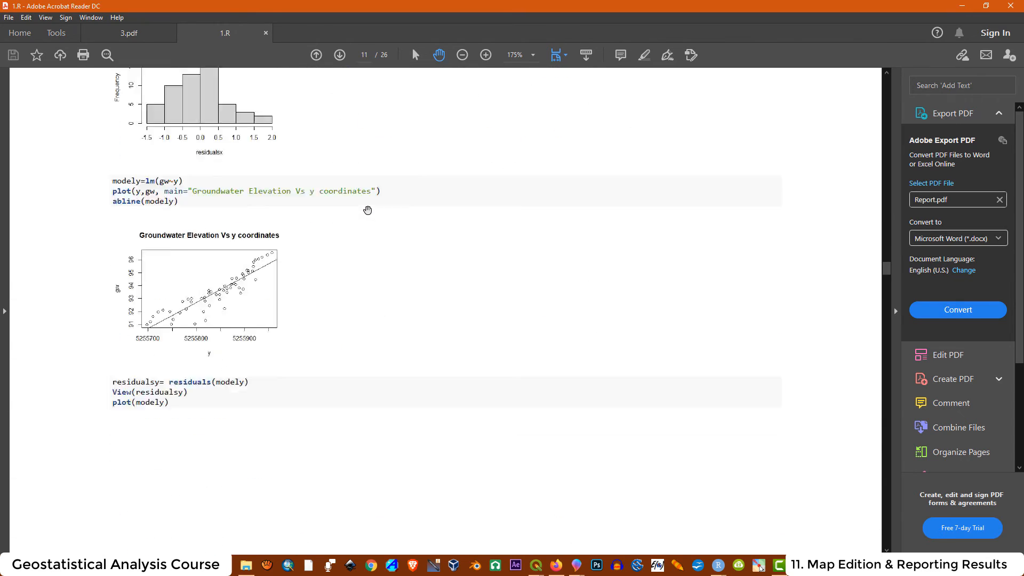
{"action": "scroll", "coordinate": [367, 210], "scroll_direction": "down", "scroll_amount": 10}
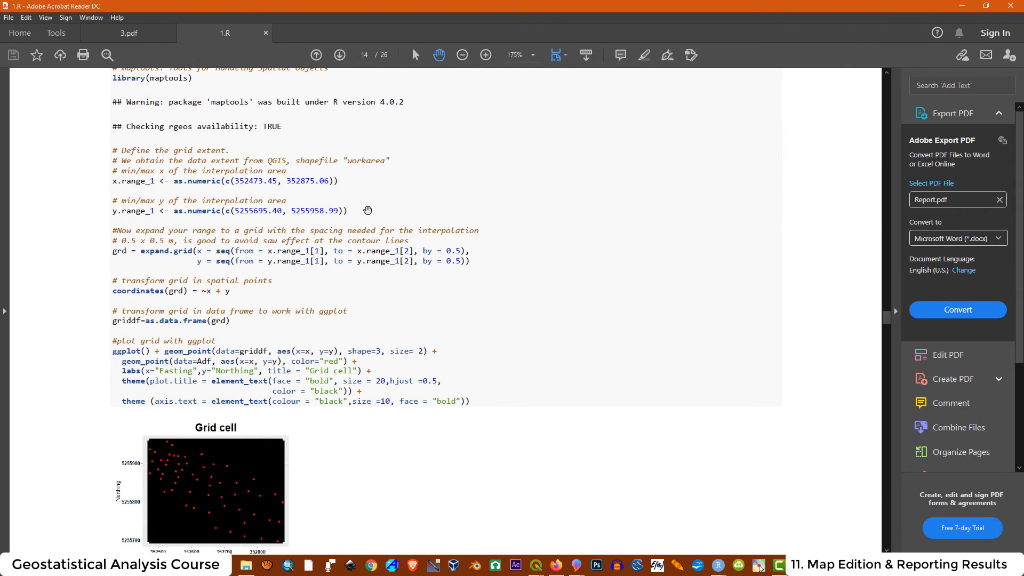
{"action": "scroll", "coordinate": [368, 210], "scroll_direction": "down", "scroll_amount": 18}
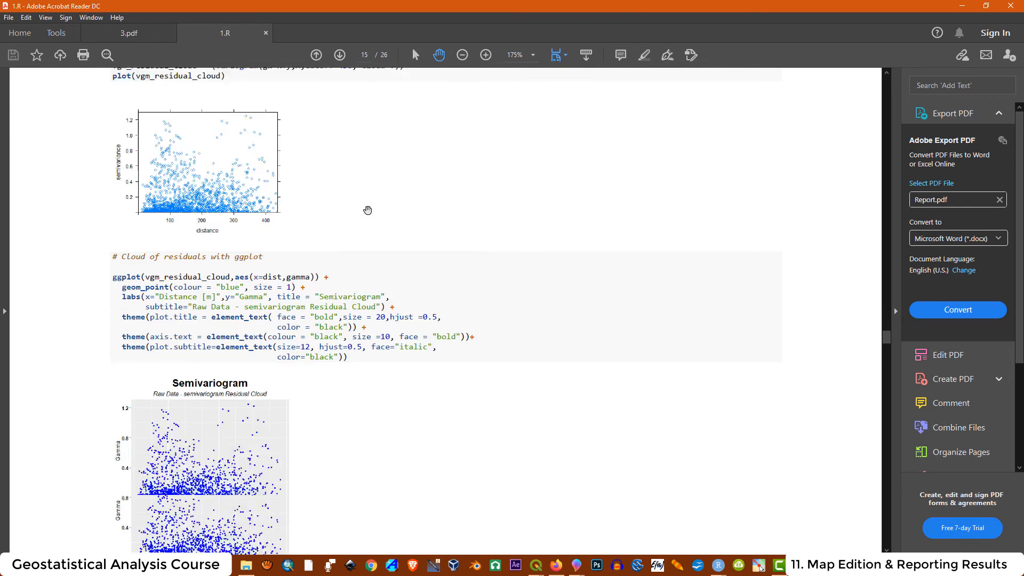
{"action": "scroll", "coordinate": [367, 210], "scroll_direction": "down", "scroll_amount": 20}
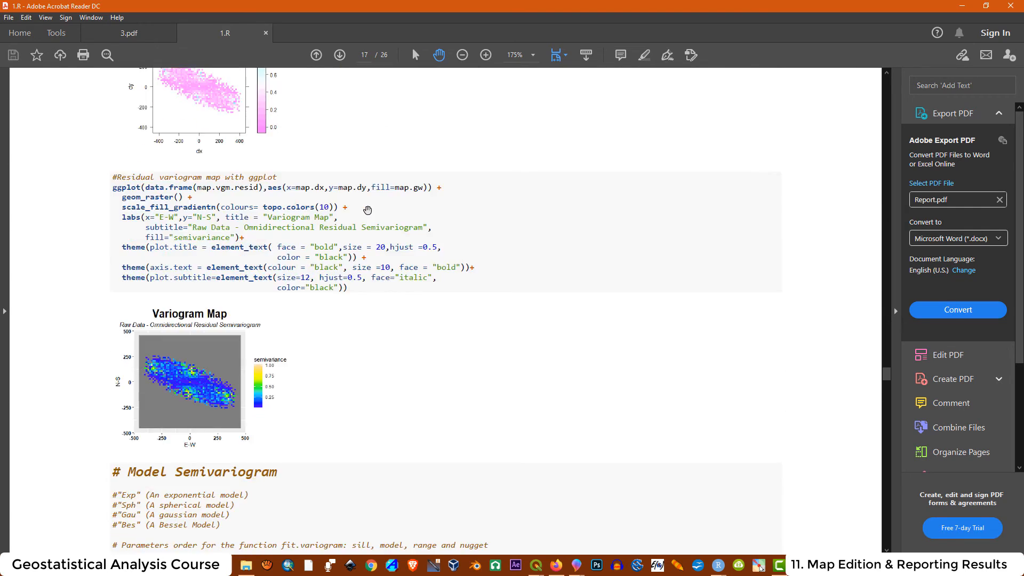
{"action": "scroll", "coordinate": [367, 209], "scroll_direction": "down", "scroll_amount": 20}
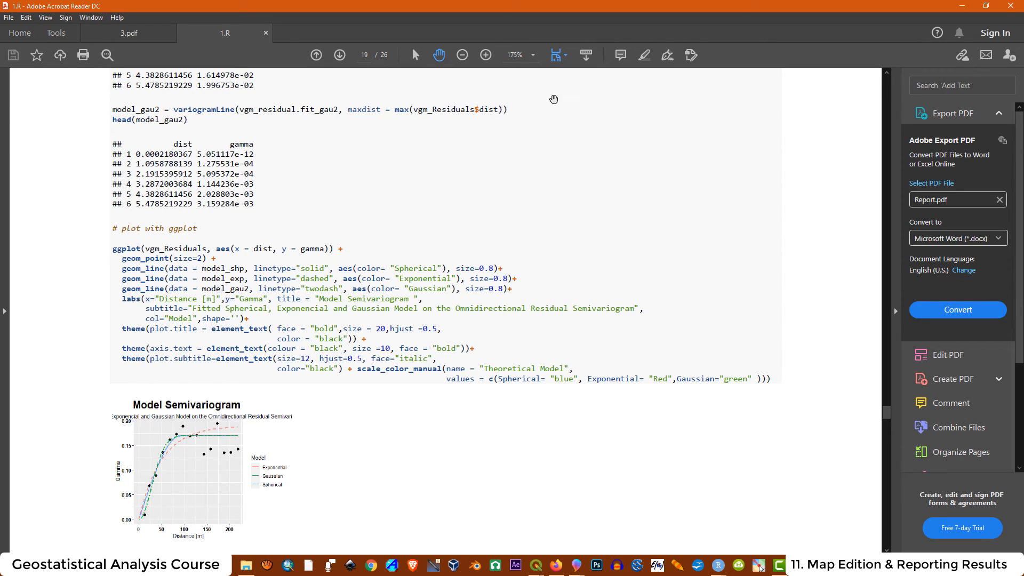
Review the end of the PDF report, from the last page back through the prediction maps to the cross-validation residuals.
{"action": "left_click_drag", "start_coordinate": [886, 414], "coordinate": [892, 545]}
{"action": "scroll", "coordinate": [607, 419], "scroll_direction": "up", "scroll_amount": 10}
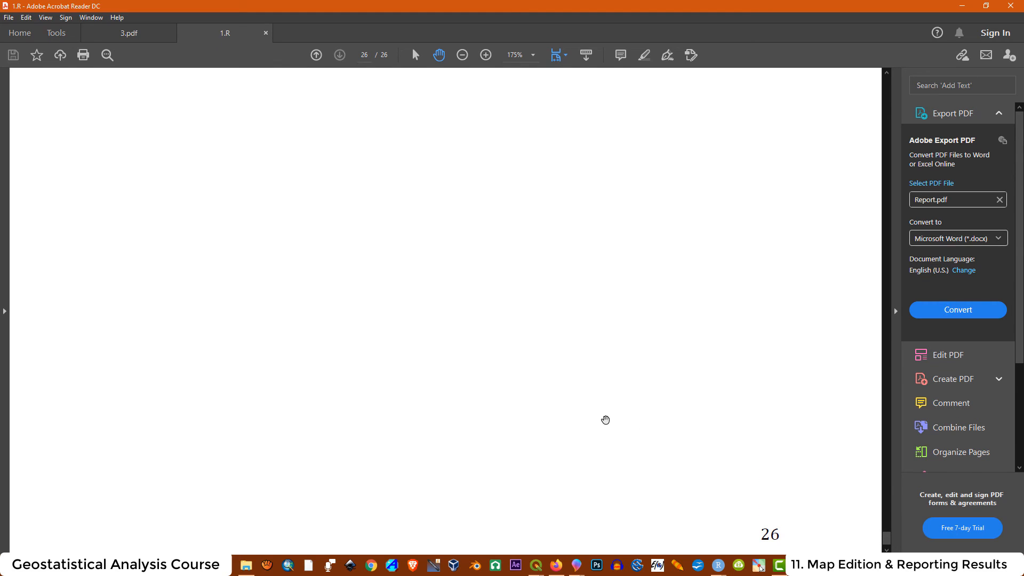
{"action": "scroll", "coordinate": [608, 419], "scroll_direction": "up", "scroll_amount": 10}
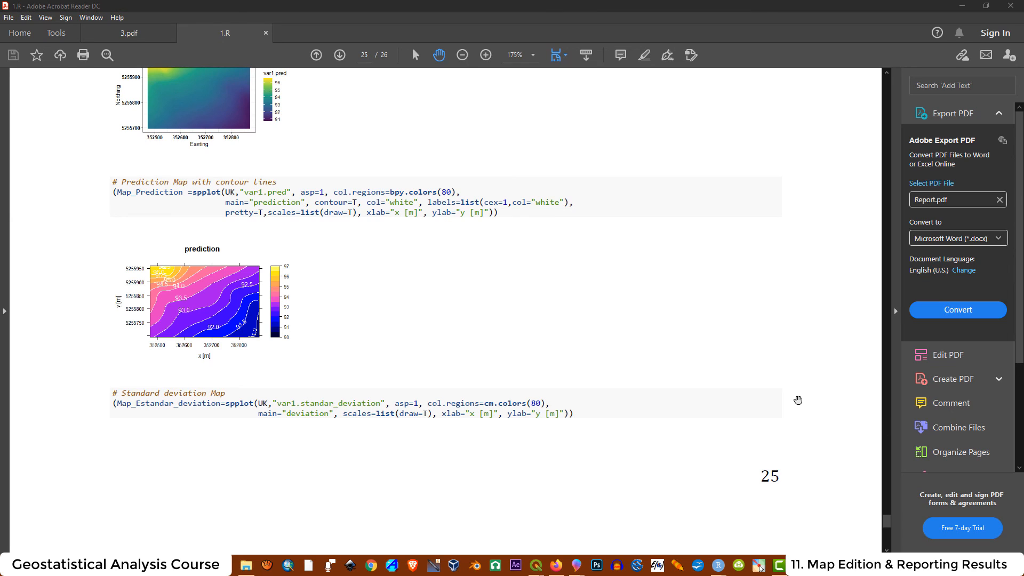
{"action": "scroll", "coordinate": [610, 335], "scroll_direction": "up", "scroll_amount": 15}
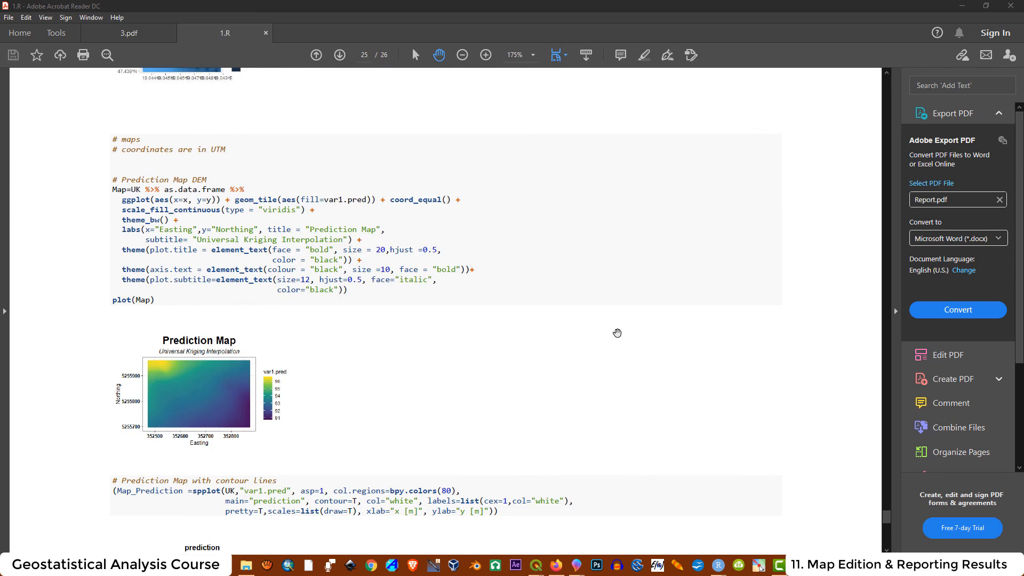
{"action": "scroll", "coordinate": [619, 330], "scroll_direction": "up", "scroll_amount": 15}
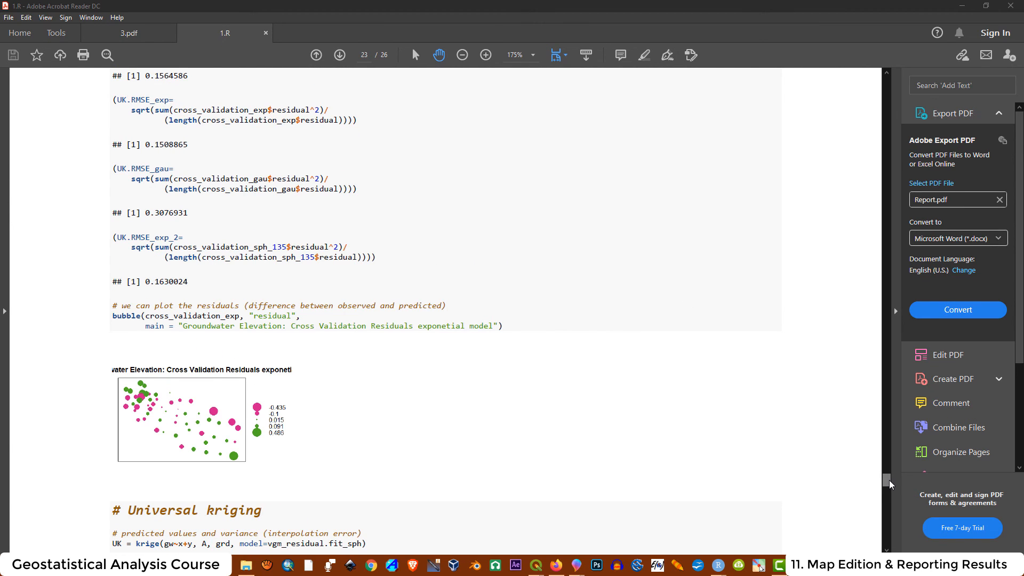
{"action": "left_click_drag", "start_coordinate": [889, 483], "coordinate": [895, 462]}
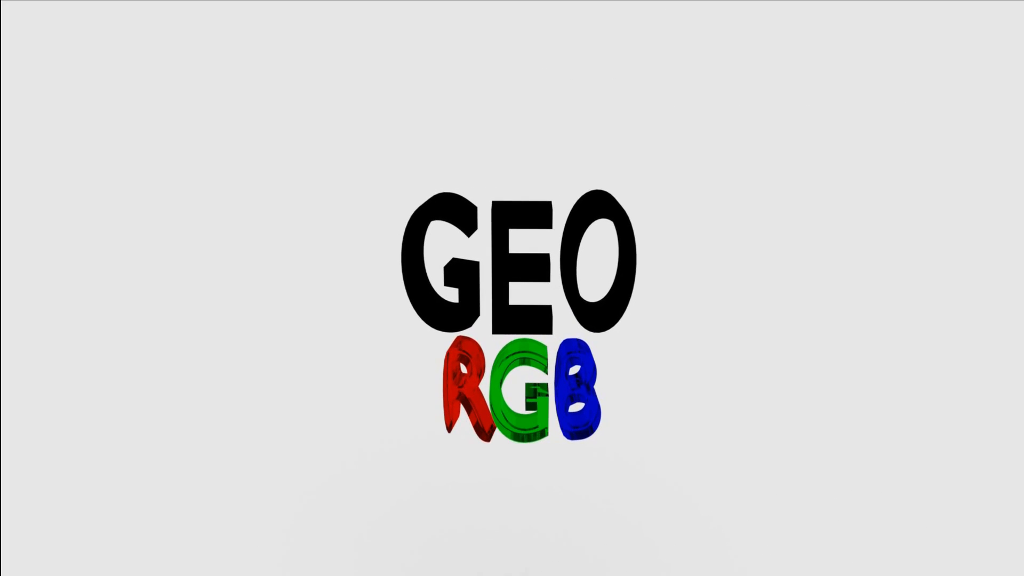